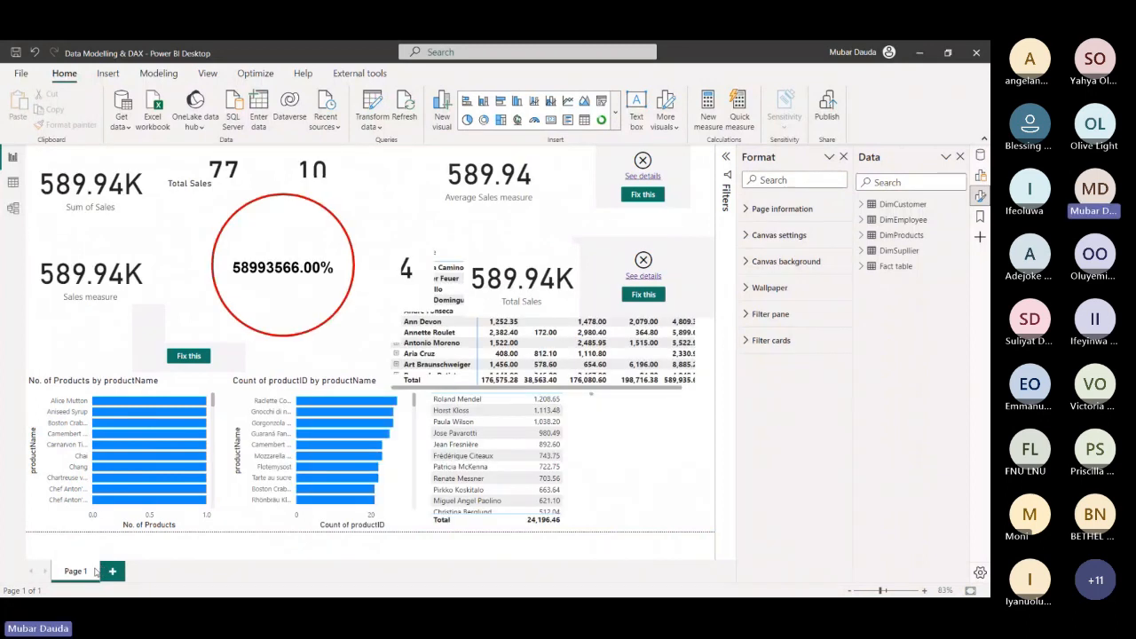
Add a new blank report page and delete Page 1 with its existing visuals
right_click(89, 572)
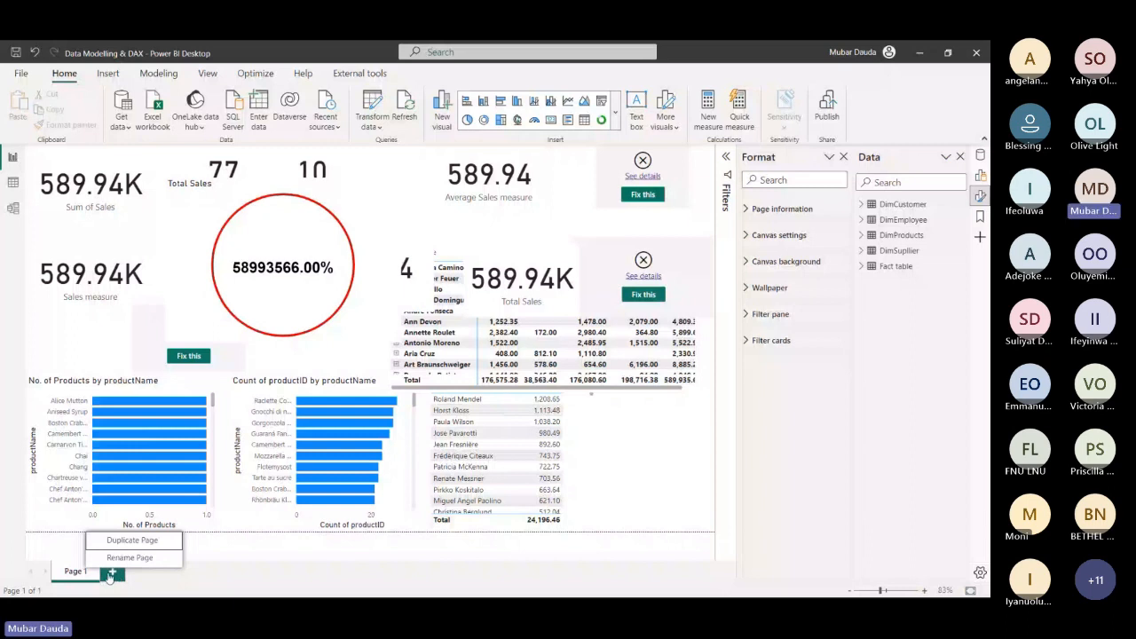
left_click(110, 574)
left_click(98, 569)
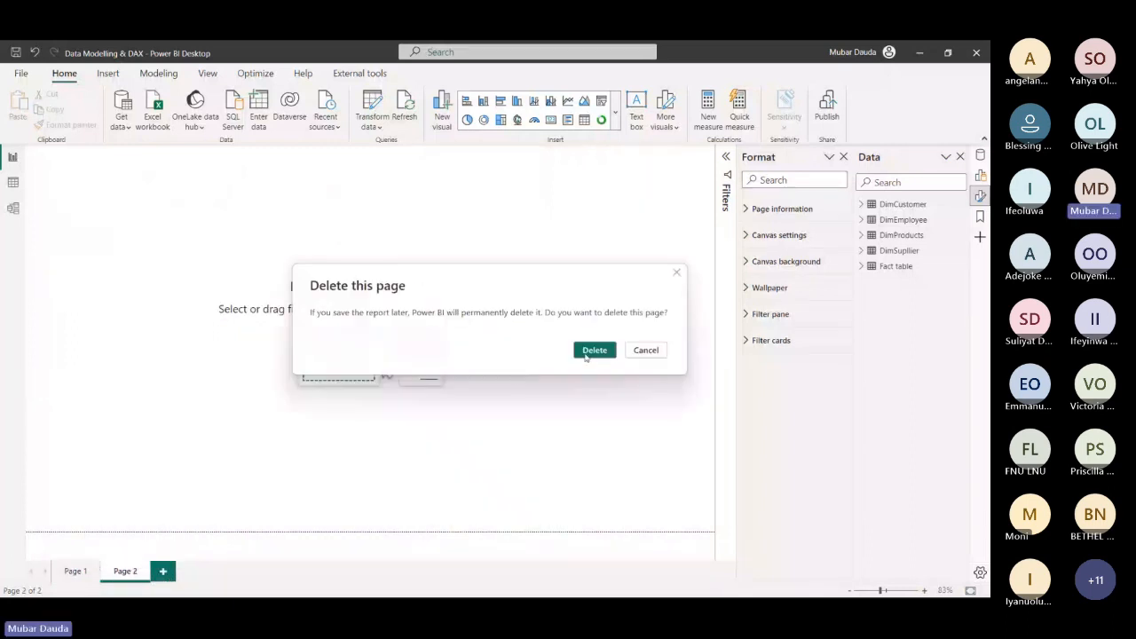
left_click(585, 353)
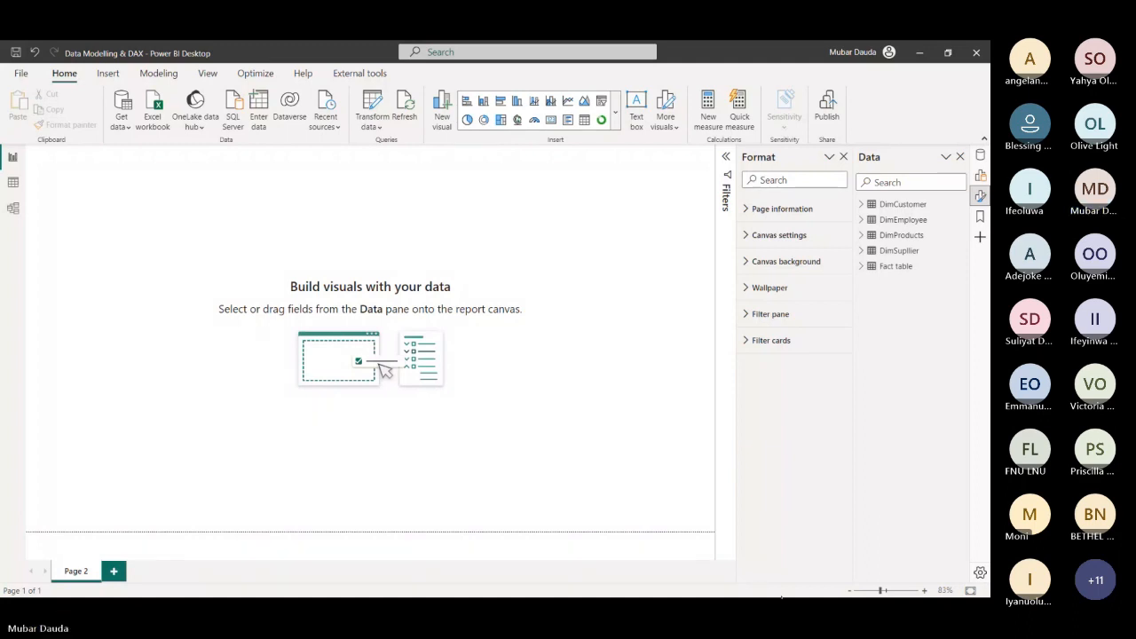
Switch to the Northwind Traders case study document in Word and maximize its window
mouse_move(698, 584)
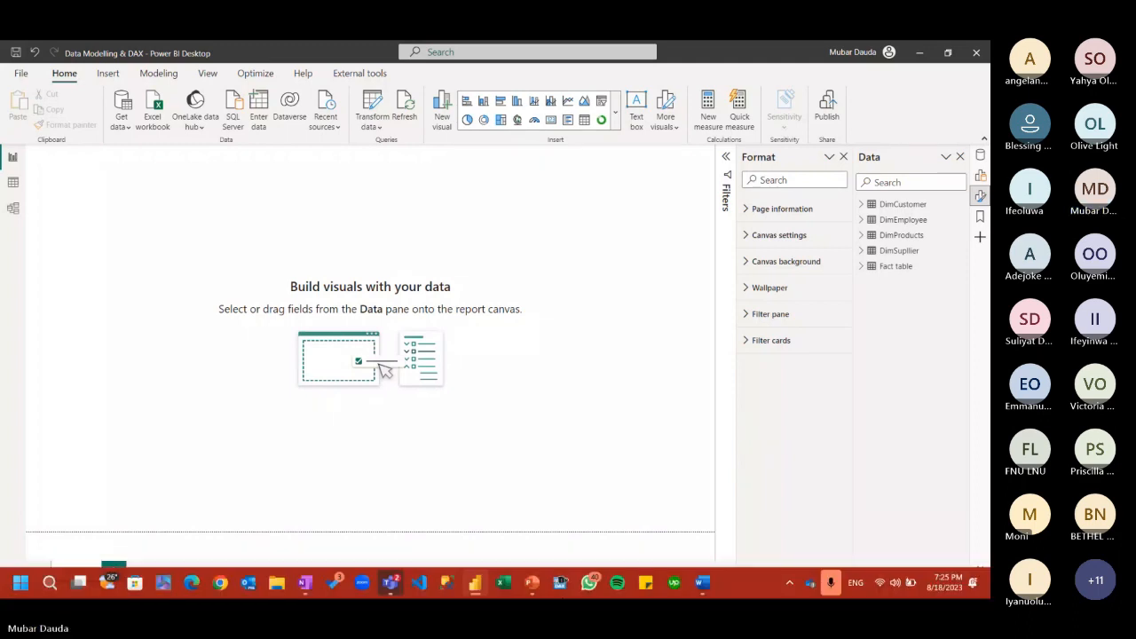
left_click(701, 583)
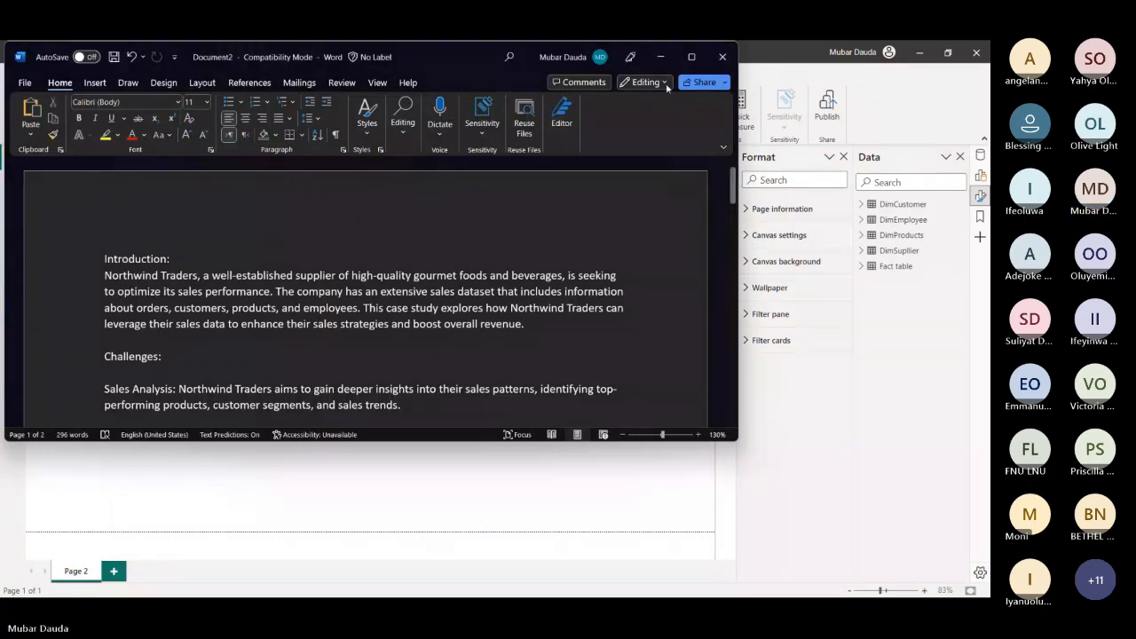
left_click(691, 57)
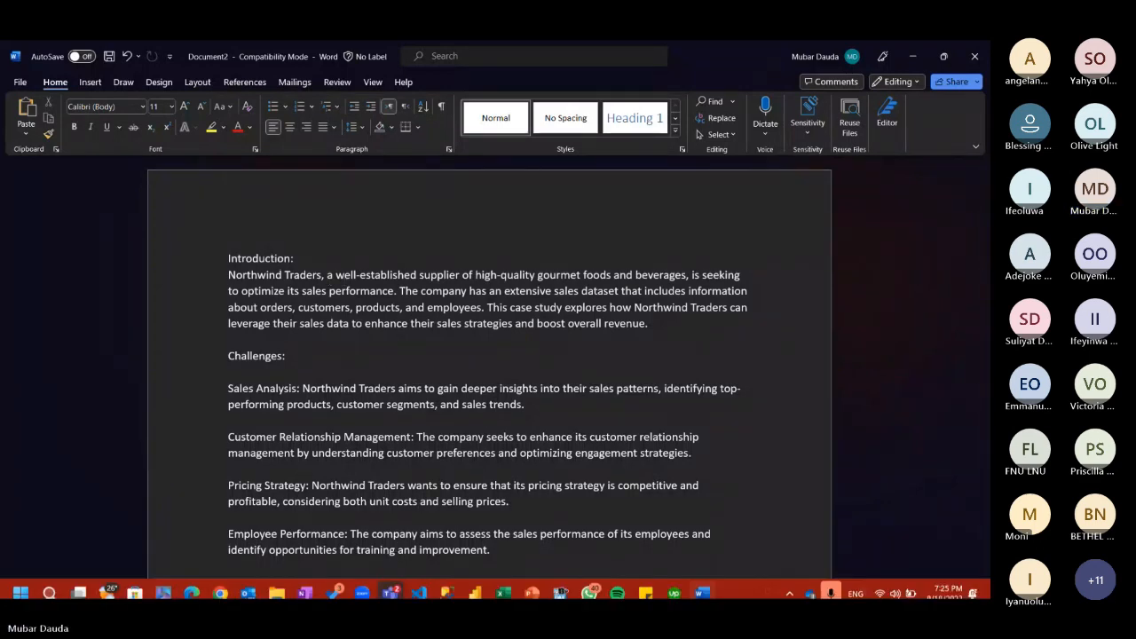
Add the word "suppliers" after "products," in the Introduction paragraph of the case study
left_click(467, 591)
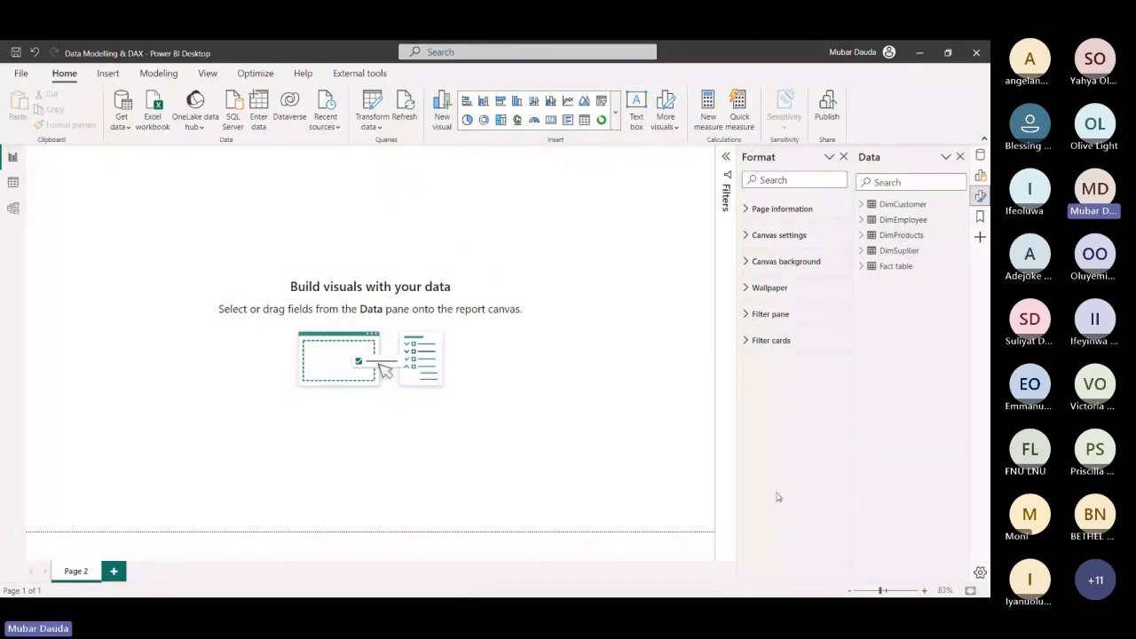
left_click(920, 53)
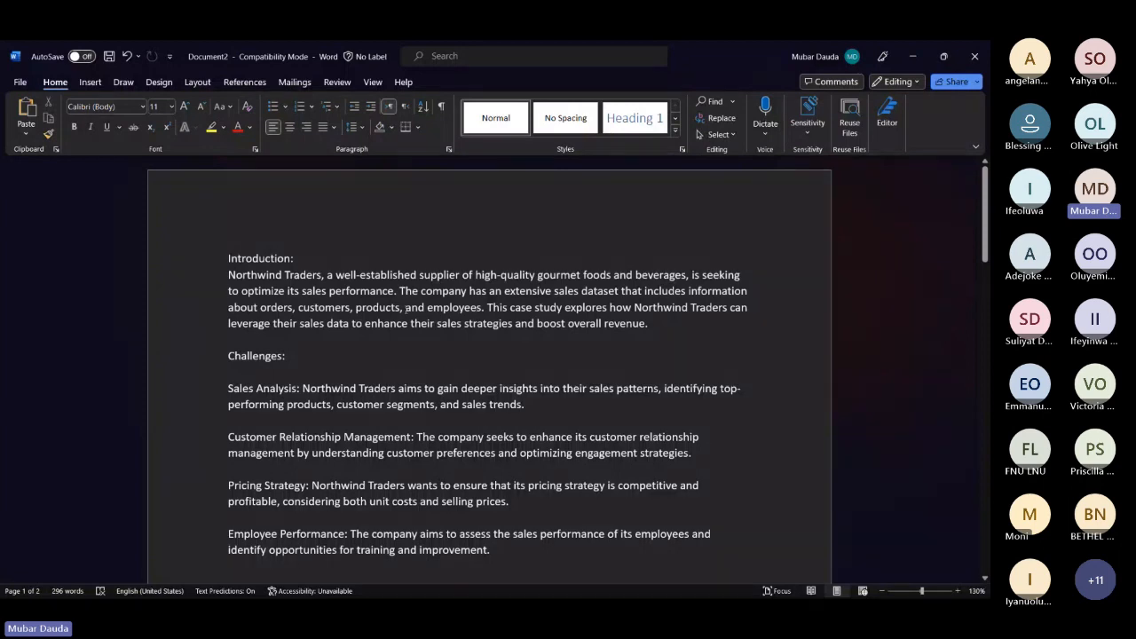
type("supplier")
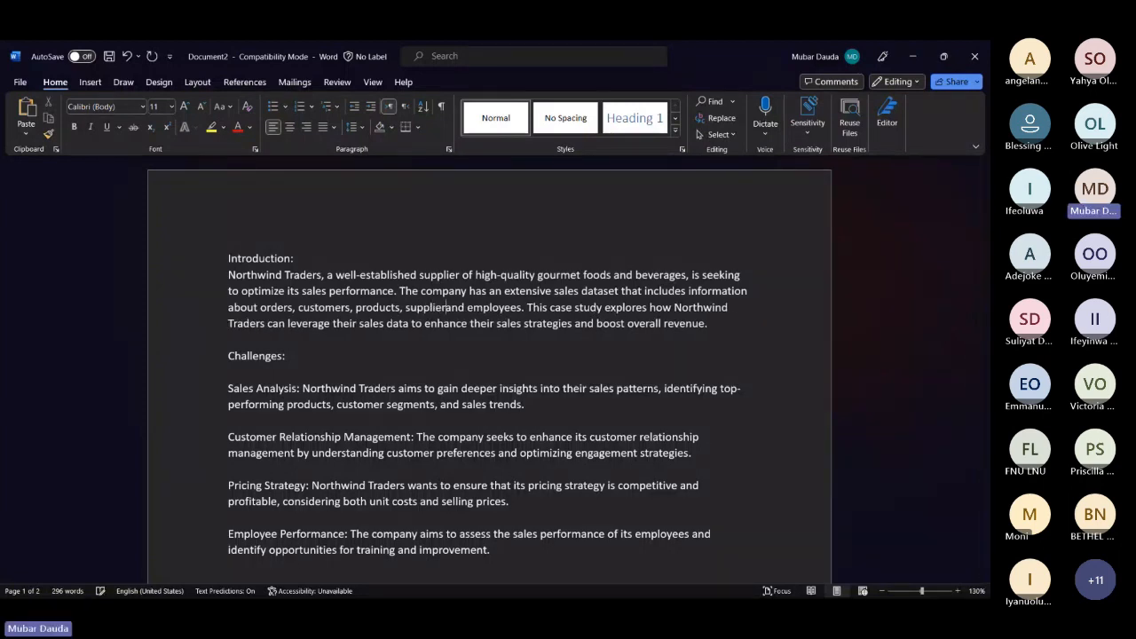
type("s")
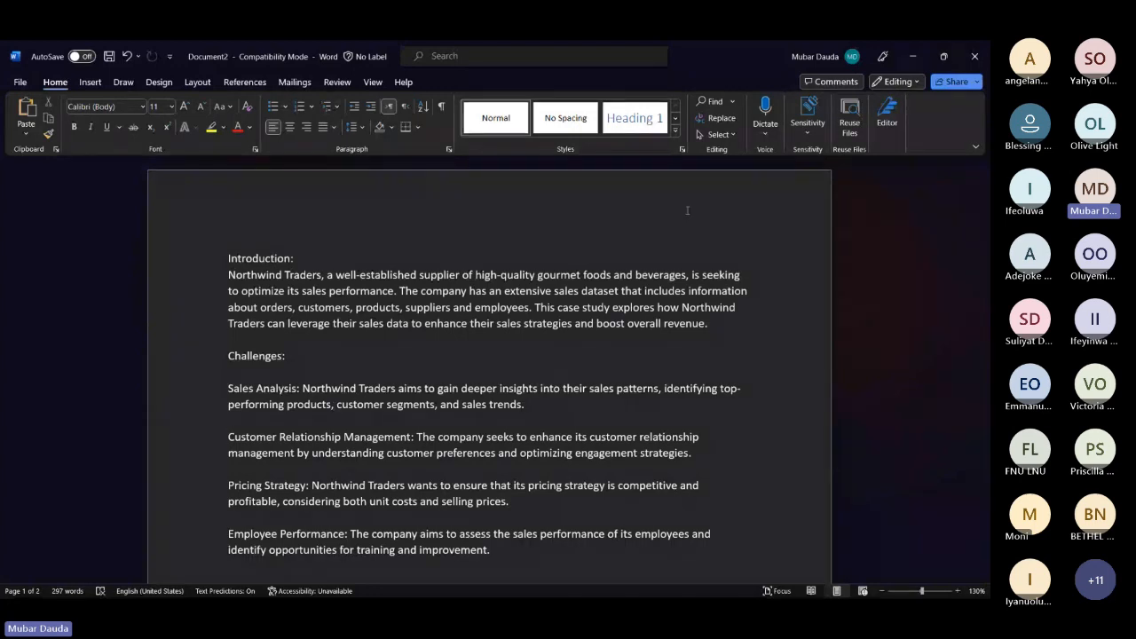
left_click(295, 100)
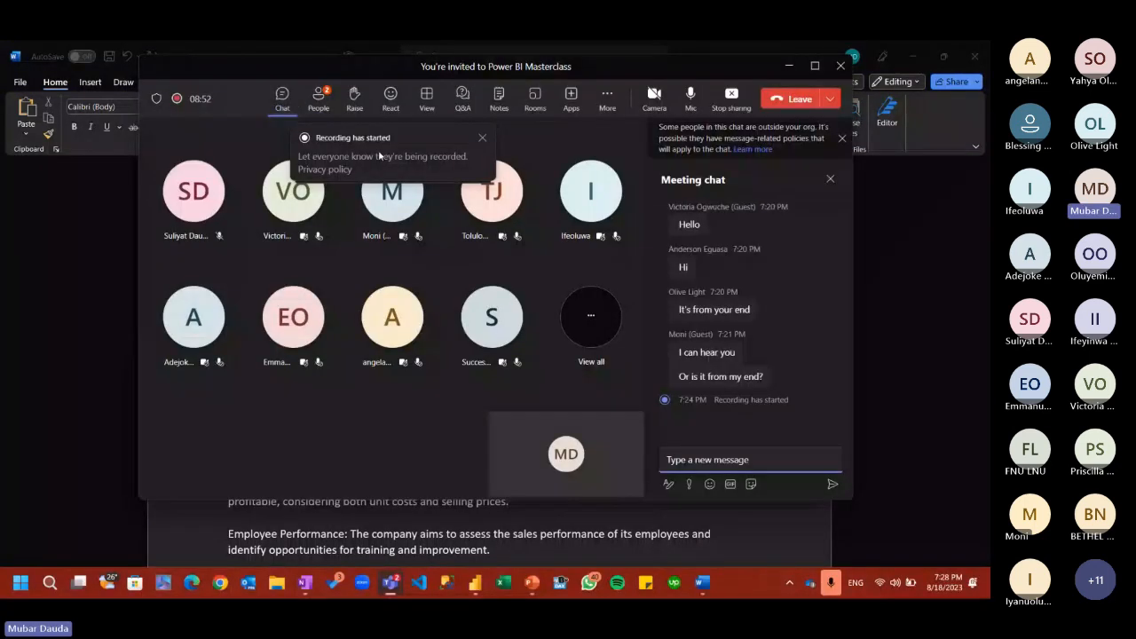
scroll(755, 353, "up", 5)
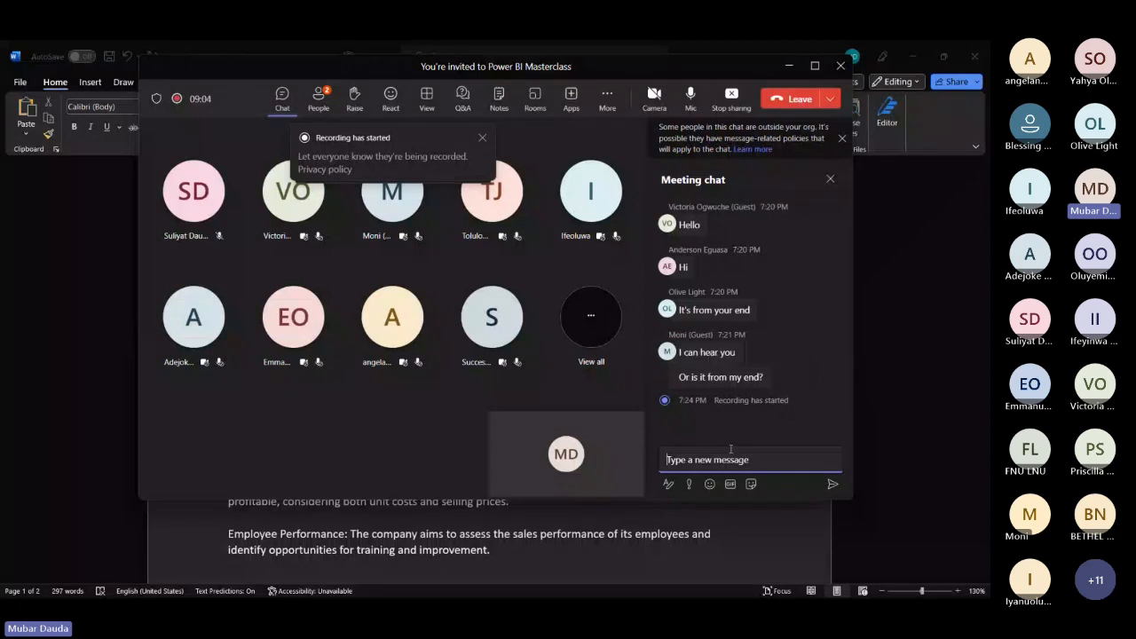
type("I")
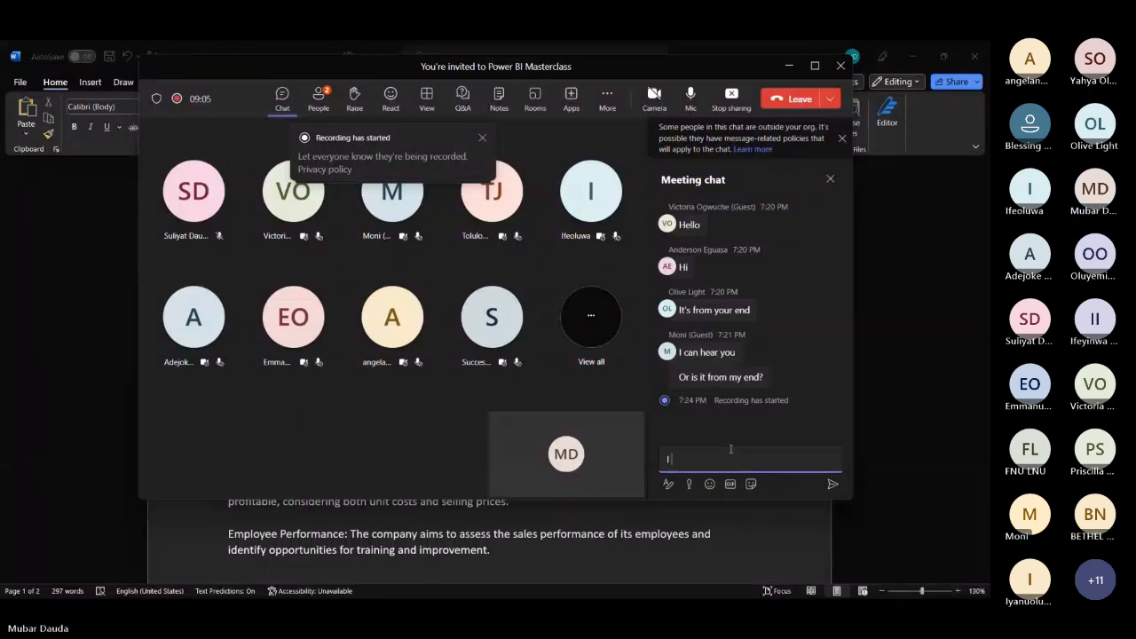
type("can")
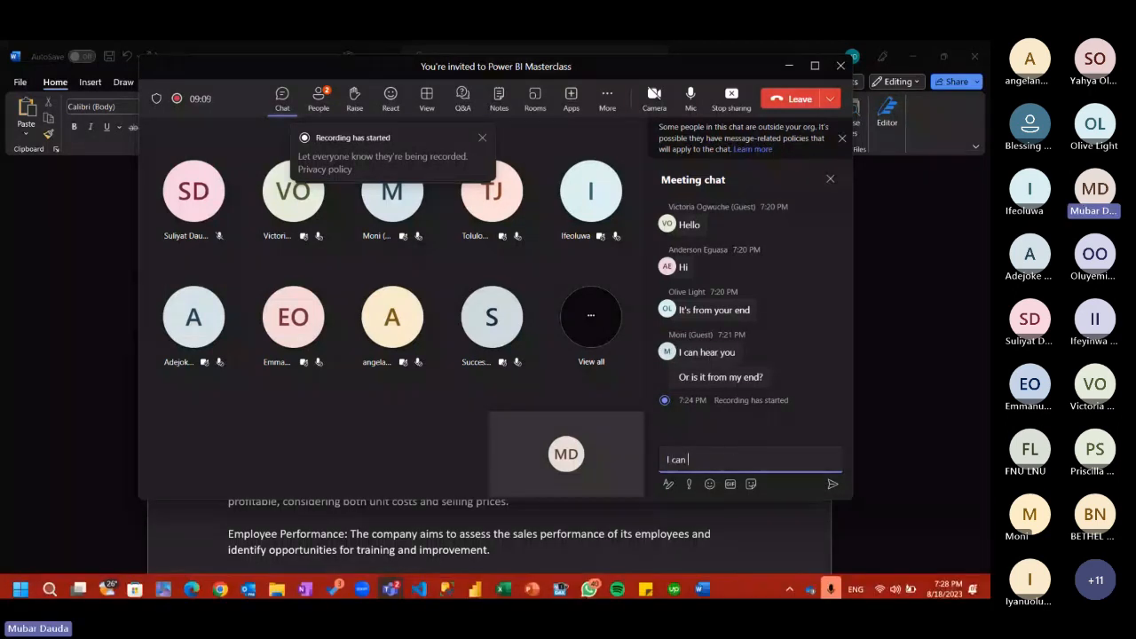
Return to the Word document and save it in Downloads as "Northwind Business Objectives"
left_click(701, 582)
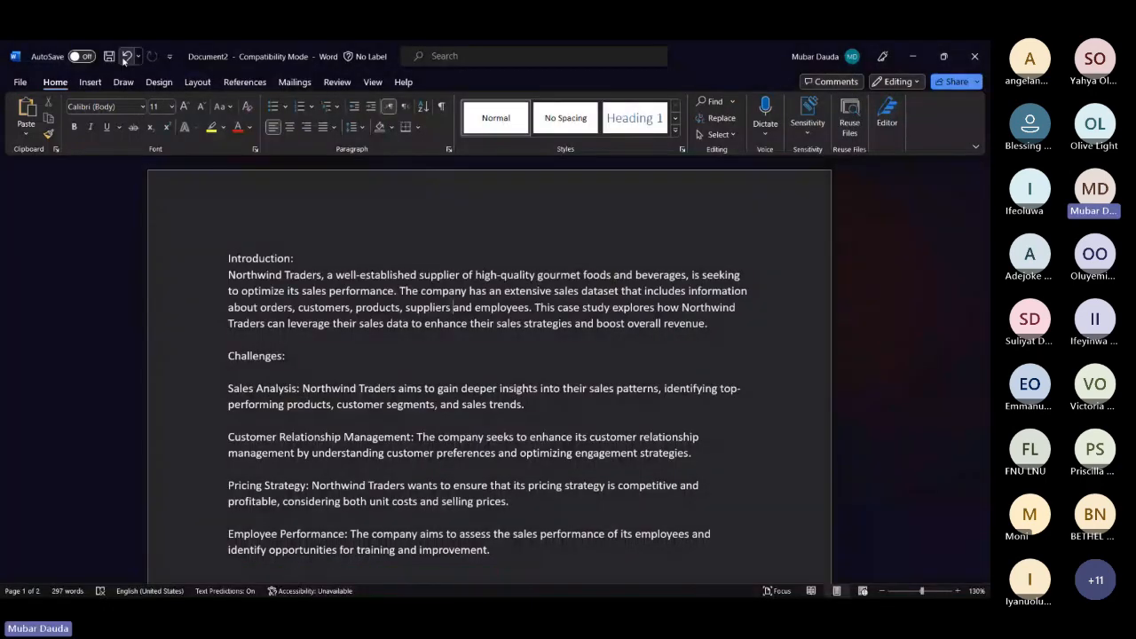
key("ctrl+s")
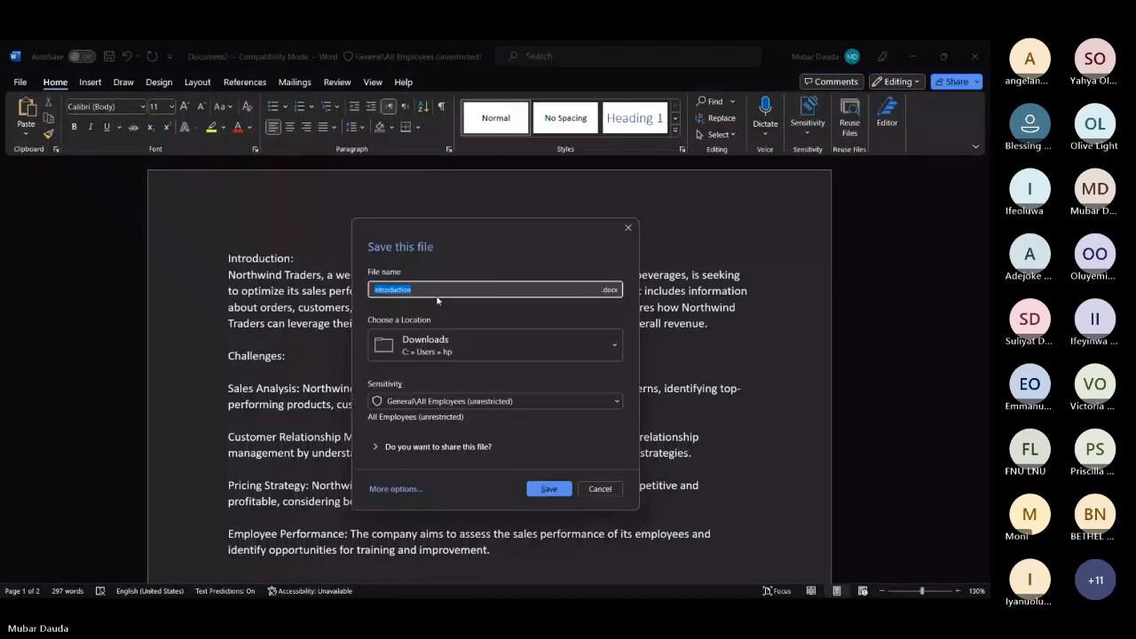
type("Northwind Business Objectsves")
left_click(548, 488)
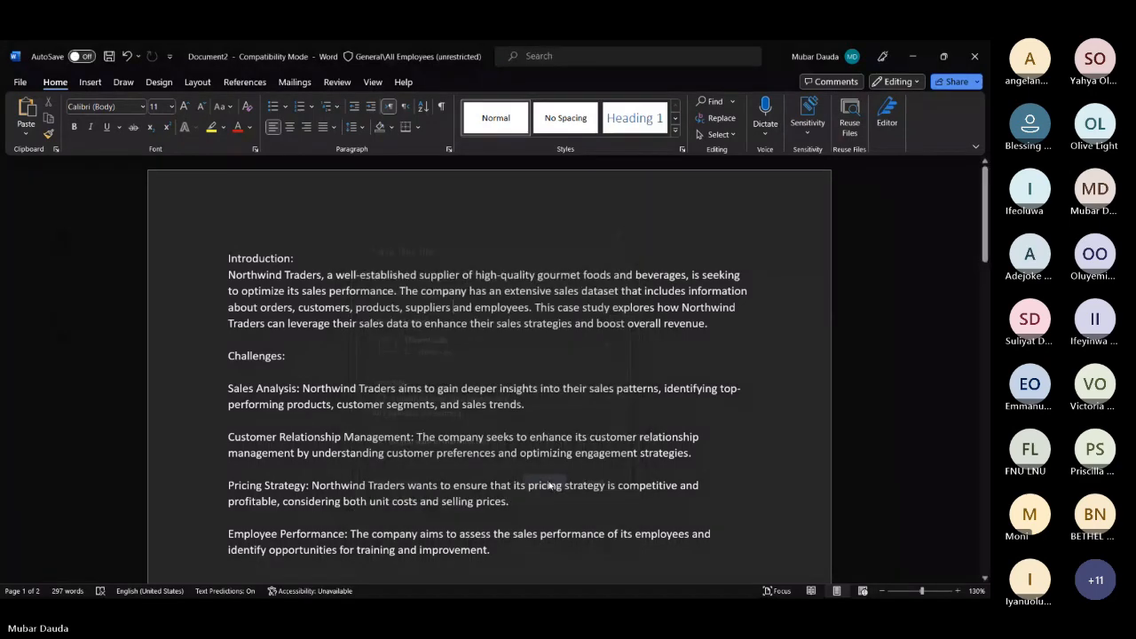
Switch to Microsoft Teams and view the Power BI Masterclass meeting chat in its main window
left_click(397, 592)
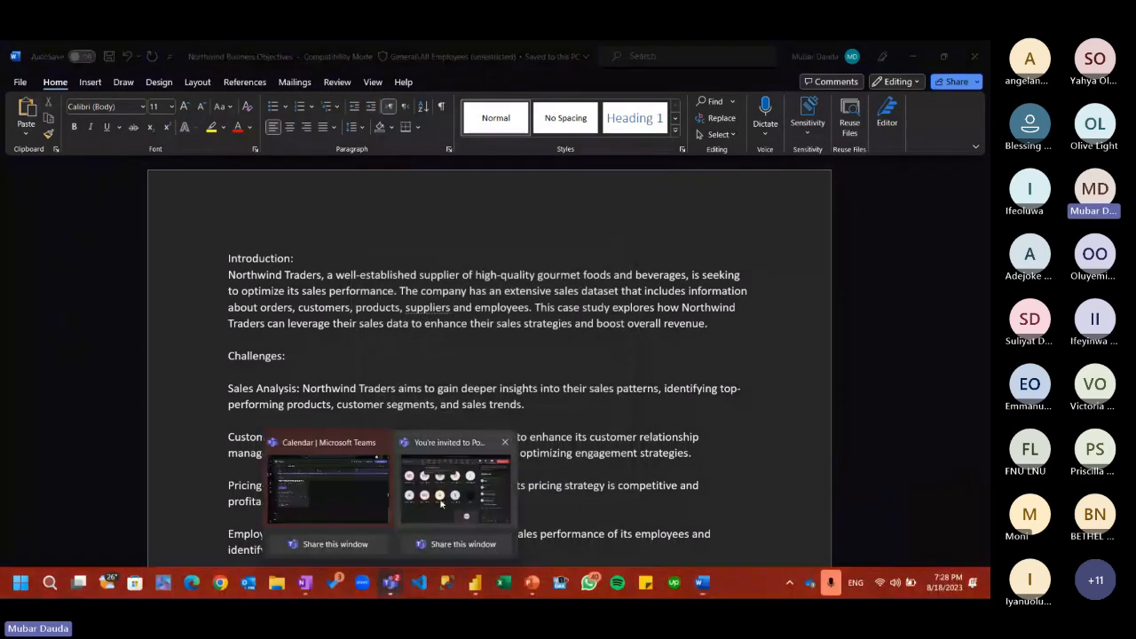
left_click(411, 507)
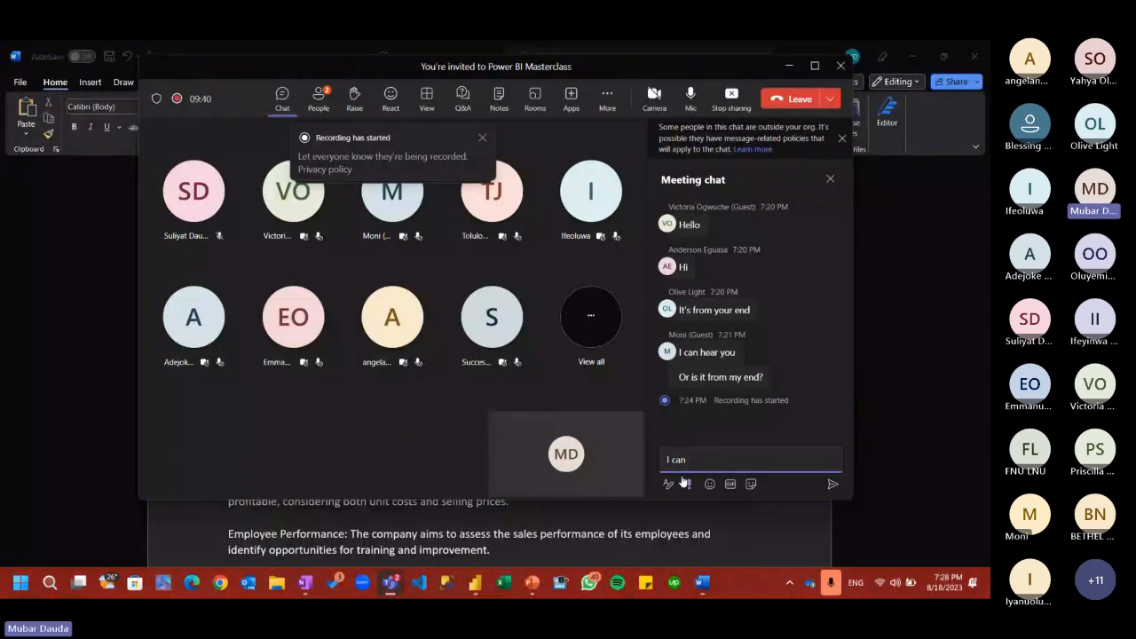
mouse_move(390, 582)
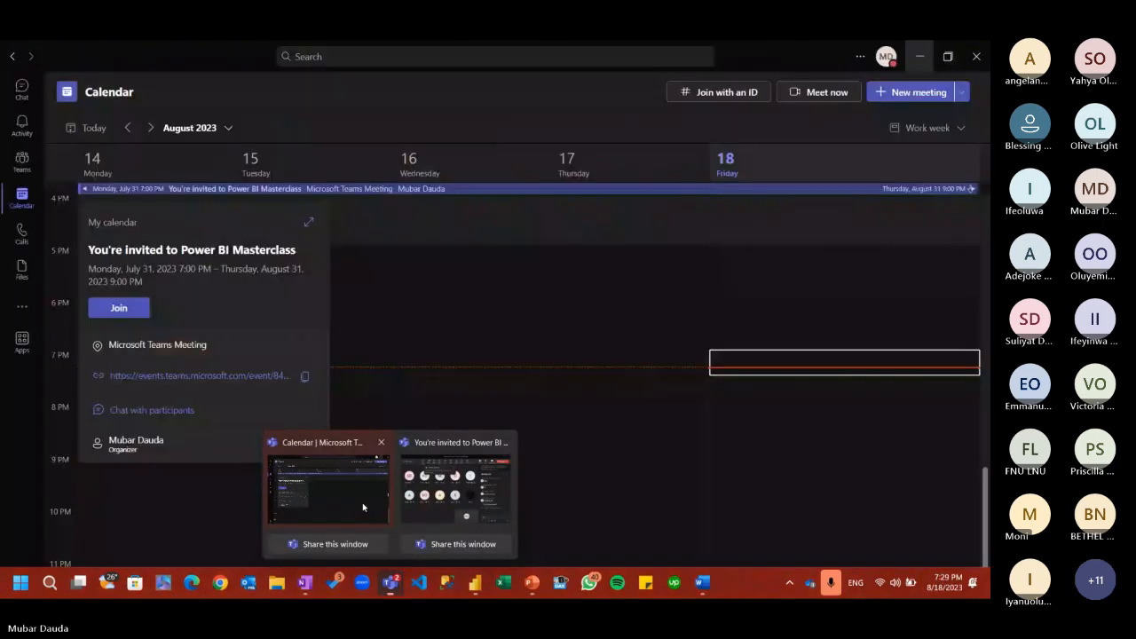
left_click(362, 508)
left_click(22, 98)
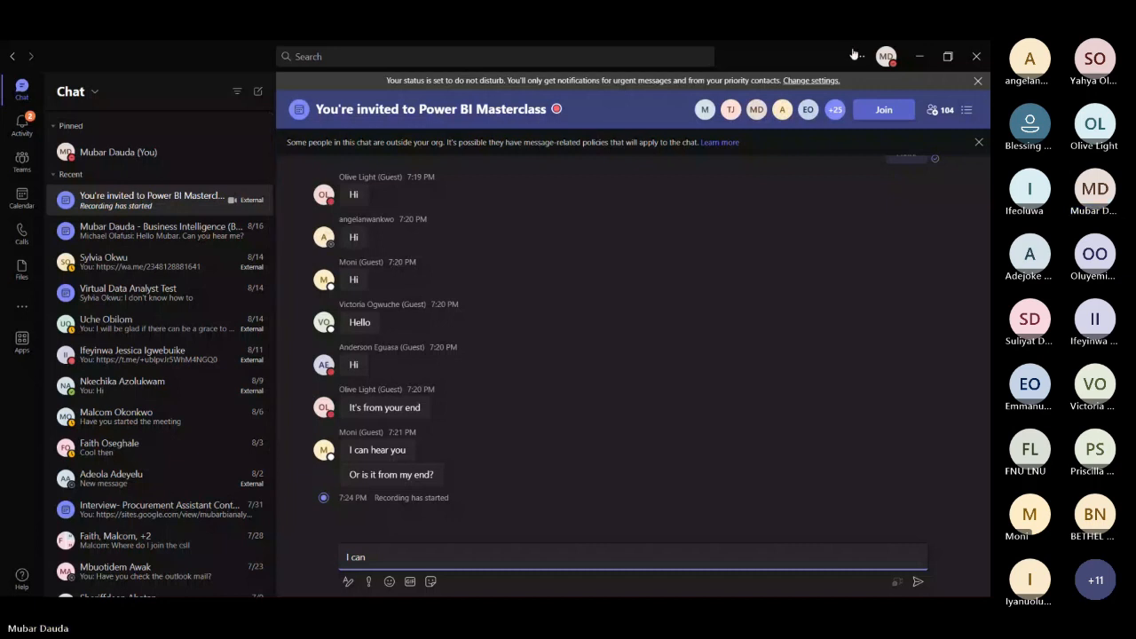
left_click(919, 56)
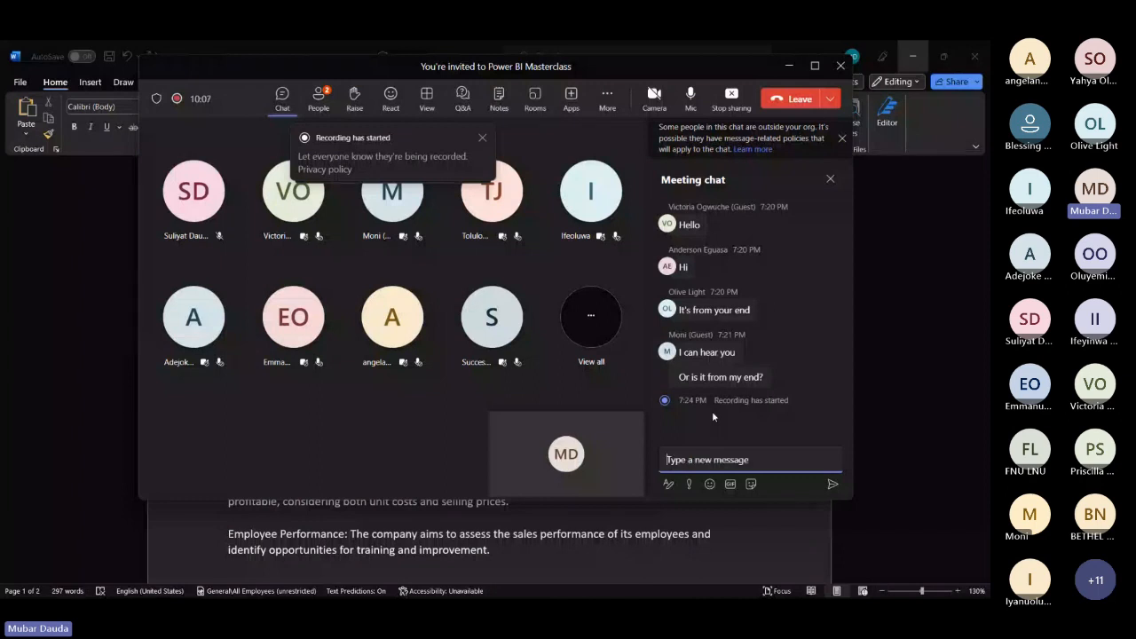
Return to the Word document and accept the suggested correction that adds a comma after "suppliers" in the Introduction
left_click(788, 68)
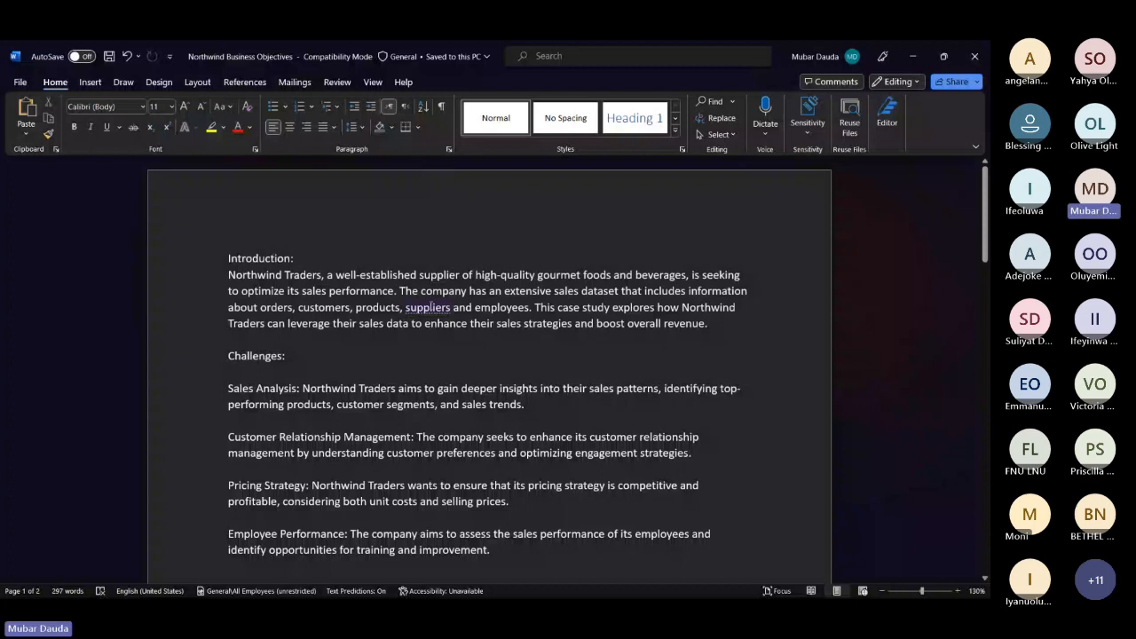
left_click(433, 308)
left_click(425, 358)
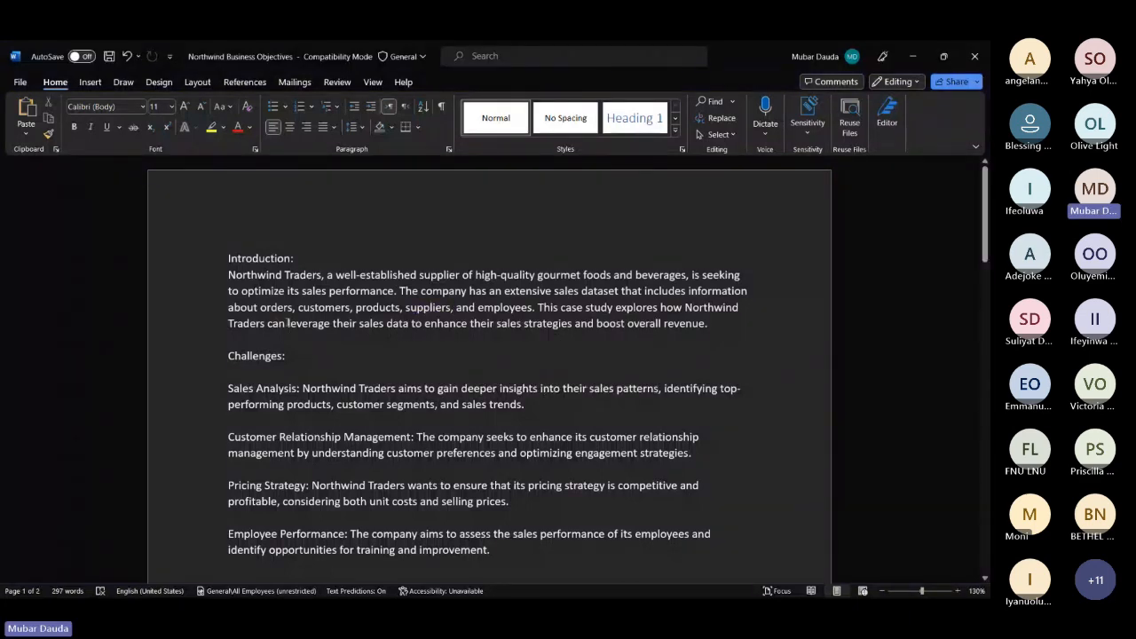
Make "leverage", "enhance their sales strategies" and "boost overall revenue" bold in the Introduction's last sentence
left_click_drag(288, 323, 332, 325)
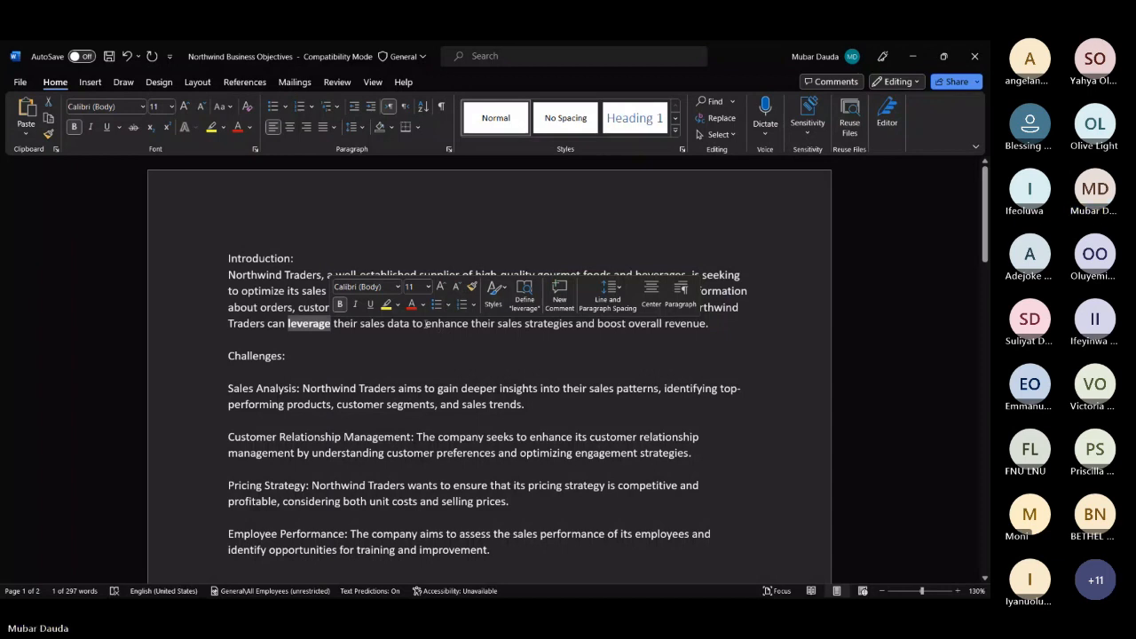
left_click_drag(426, 324, 456, 325)
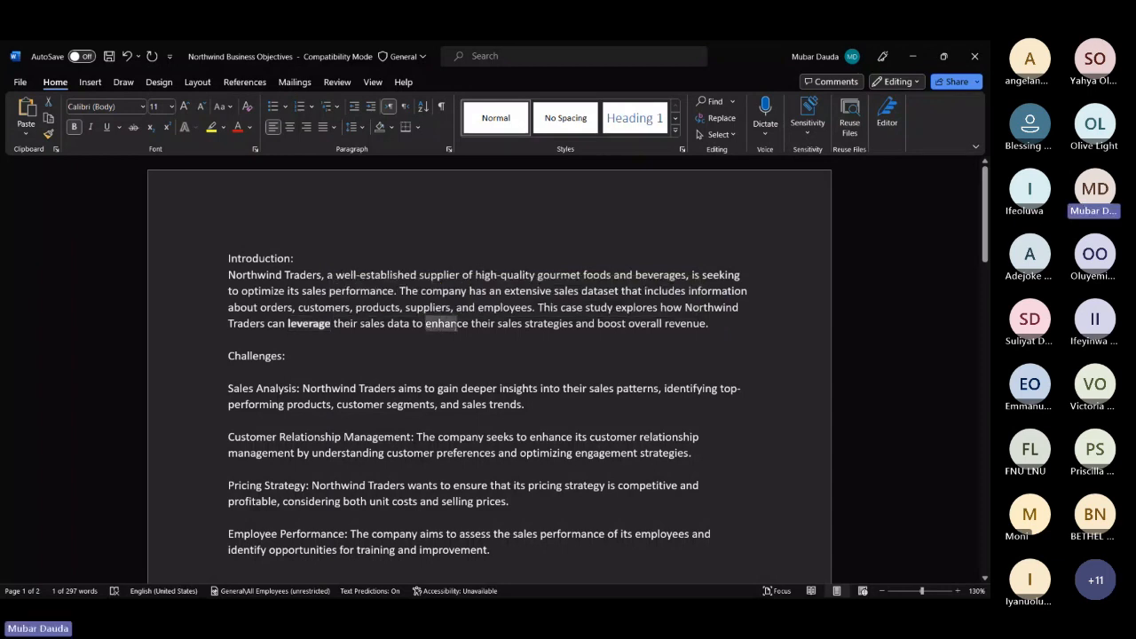
left_click_drag(456, 325, 573, 325)
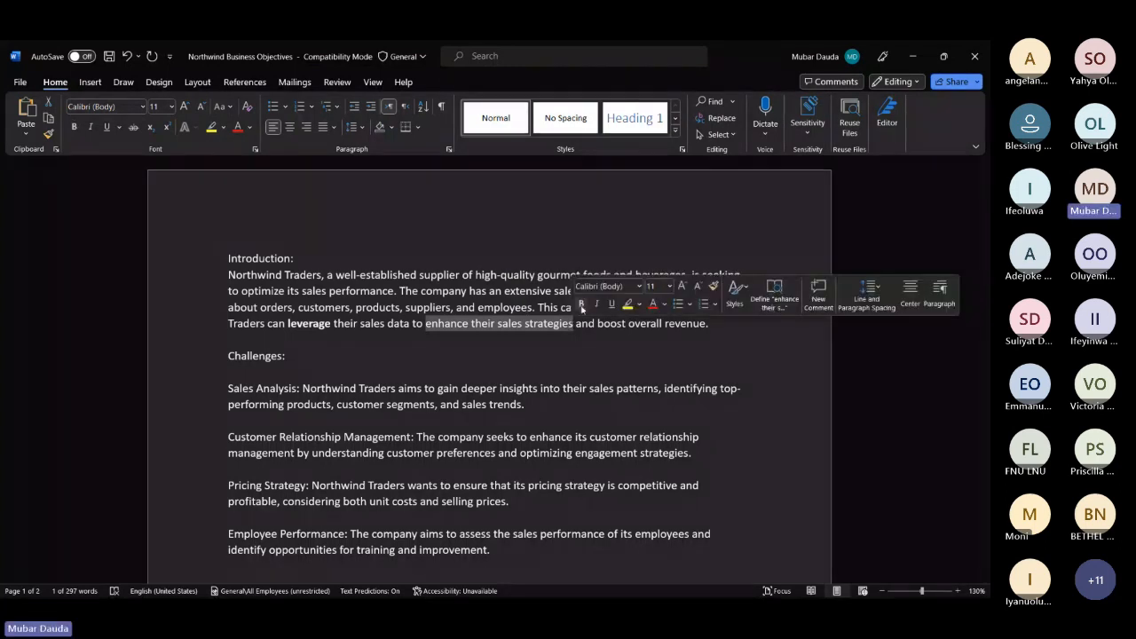
left_click(581, 303)
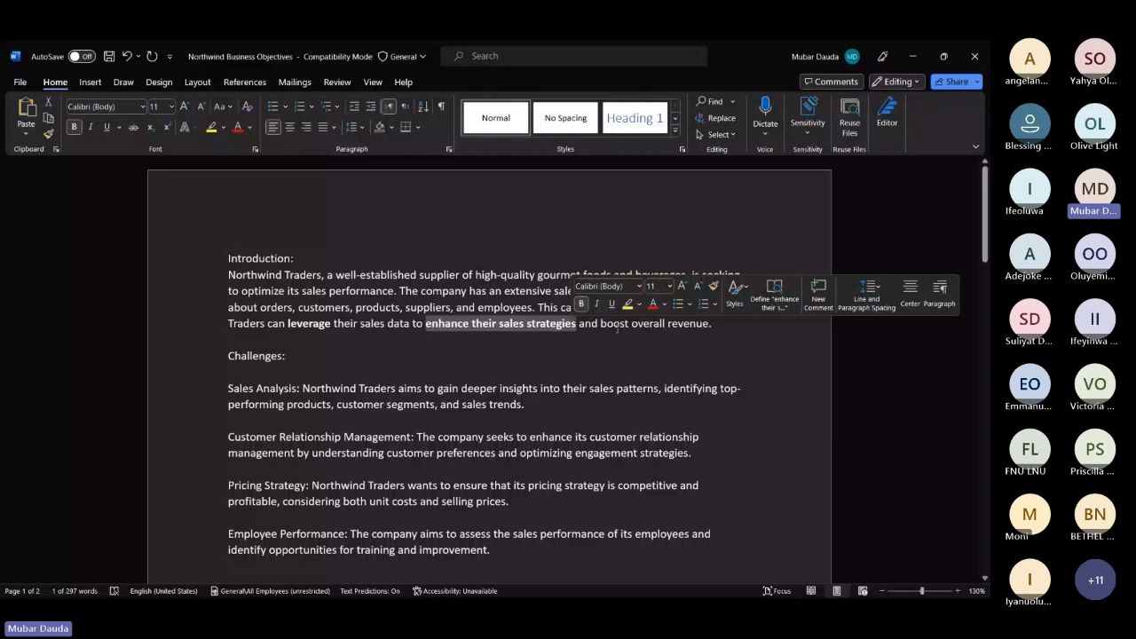
left_click(617, 327)
left_click_drag(612, 325, 708, 325)
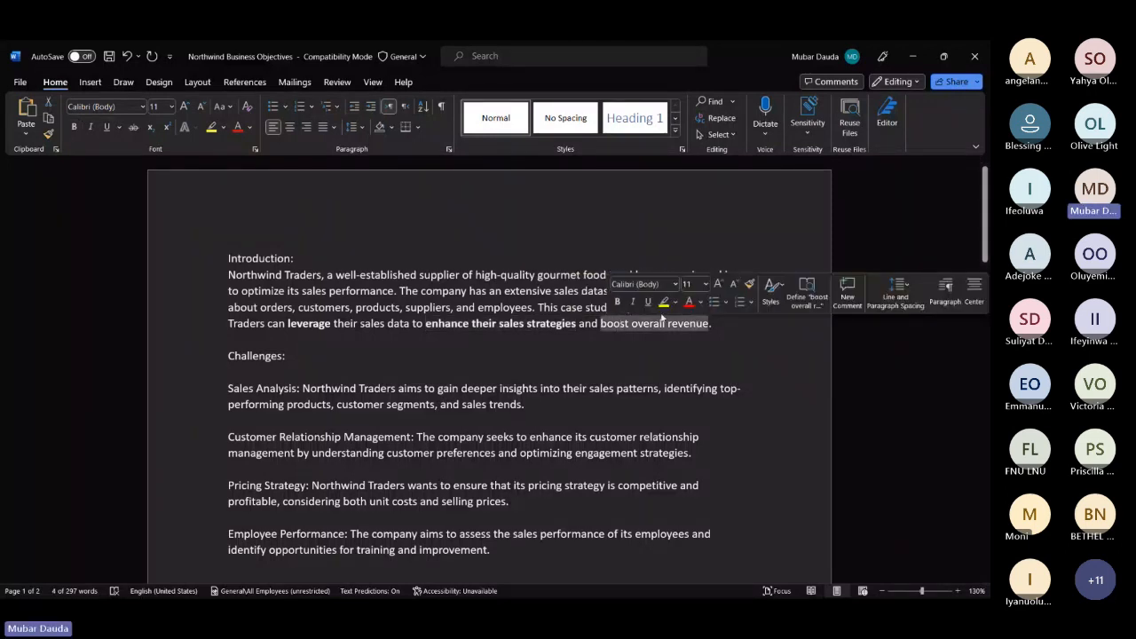
left_click(617, 302)
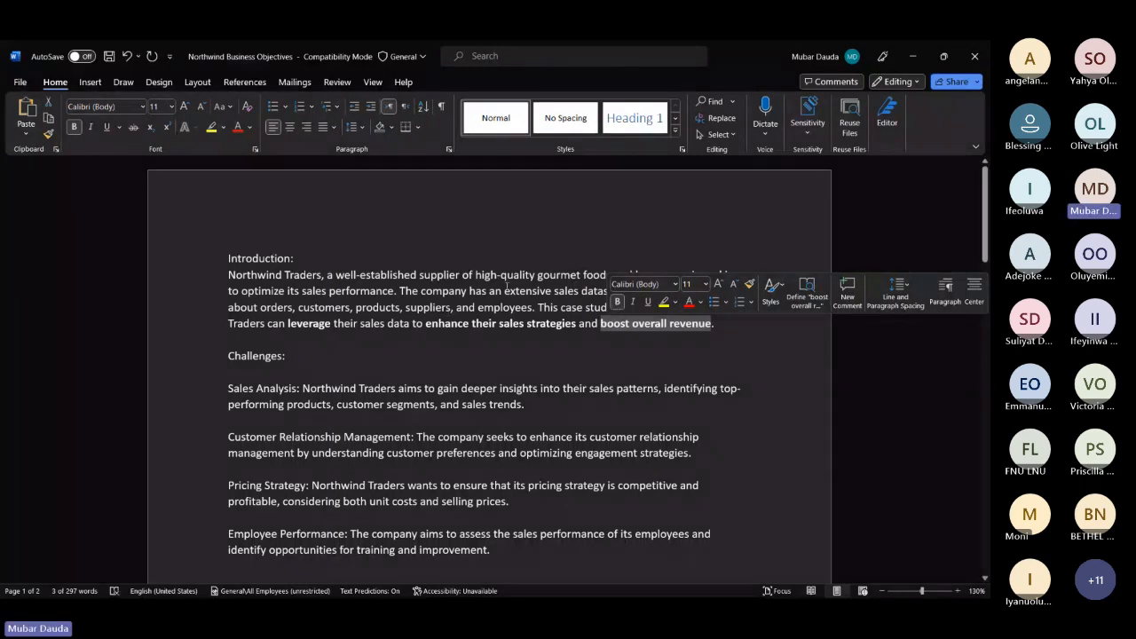
left_click(304, 330)
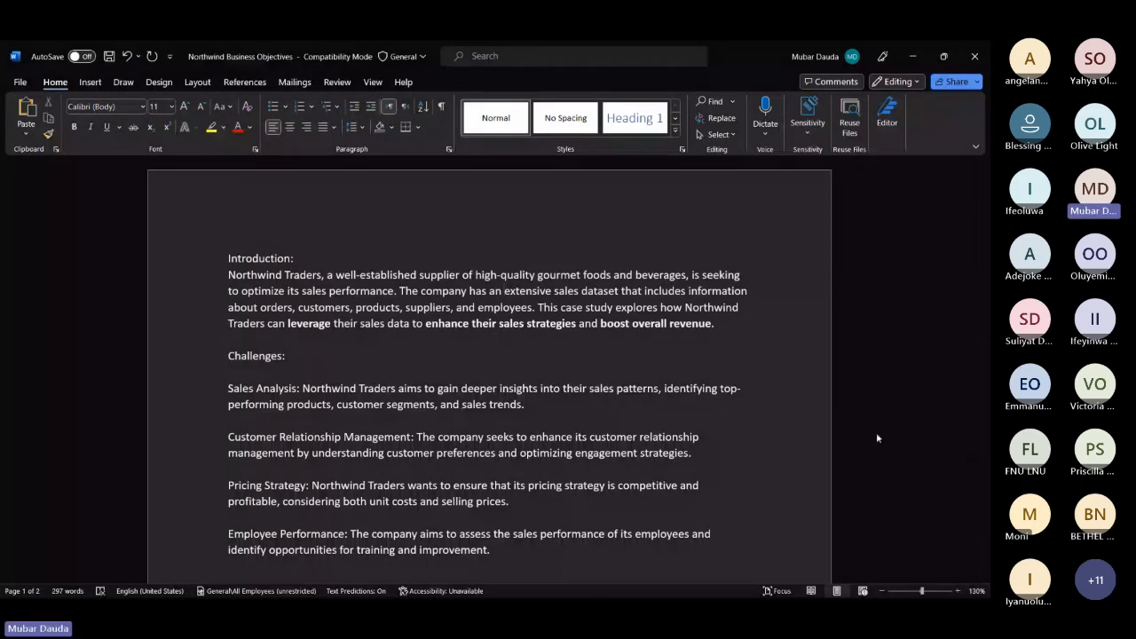
Go through the Sales Analysis challenge and the Customer Relationship Management, Pricing Strategy and Employee Performance challenges by highlighting their text
left_click_drag(515, 416, 228, 388)
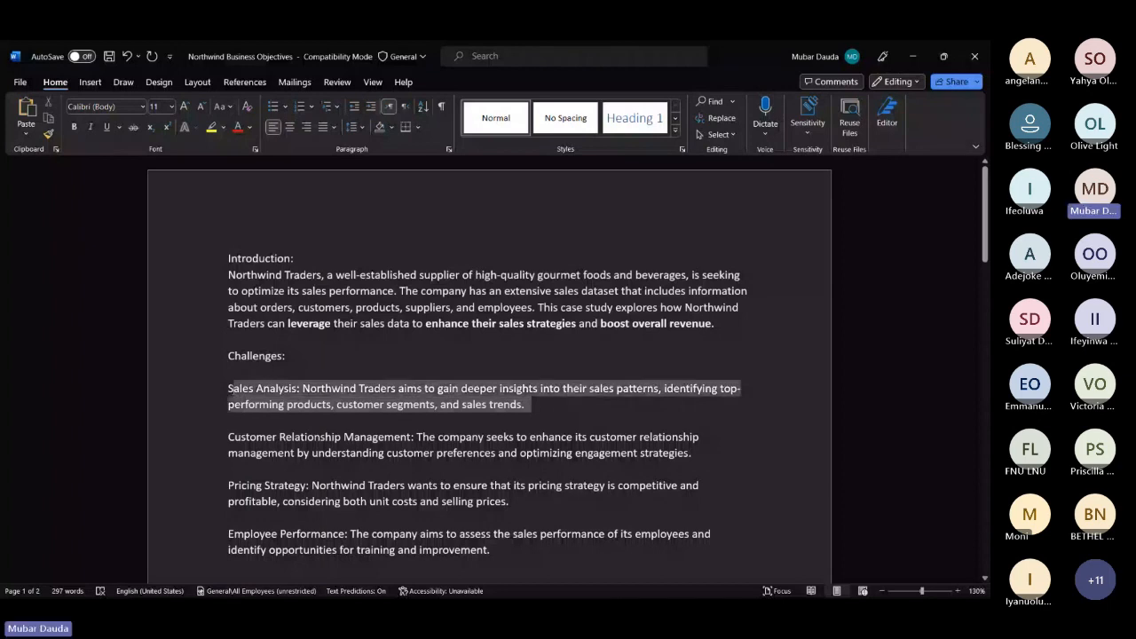
left_click_drag(228, 388, 234, 391)
left_click(233, 391)
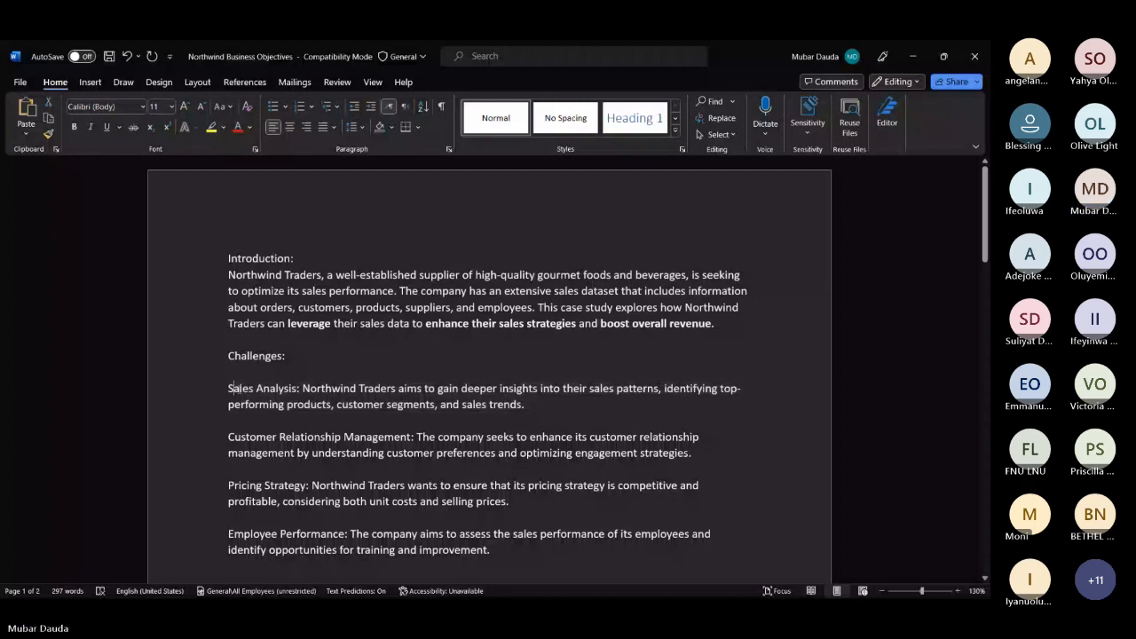
left_click_drag(229, 435, 492, 551)
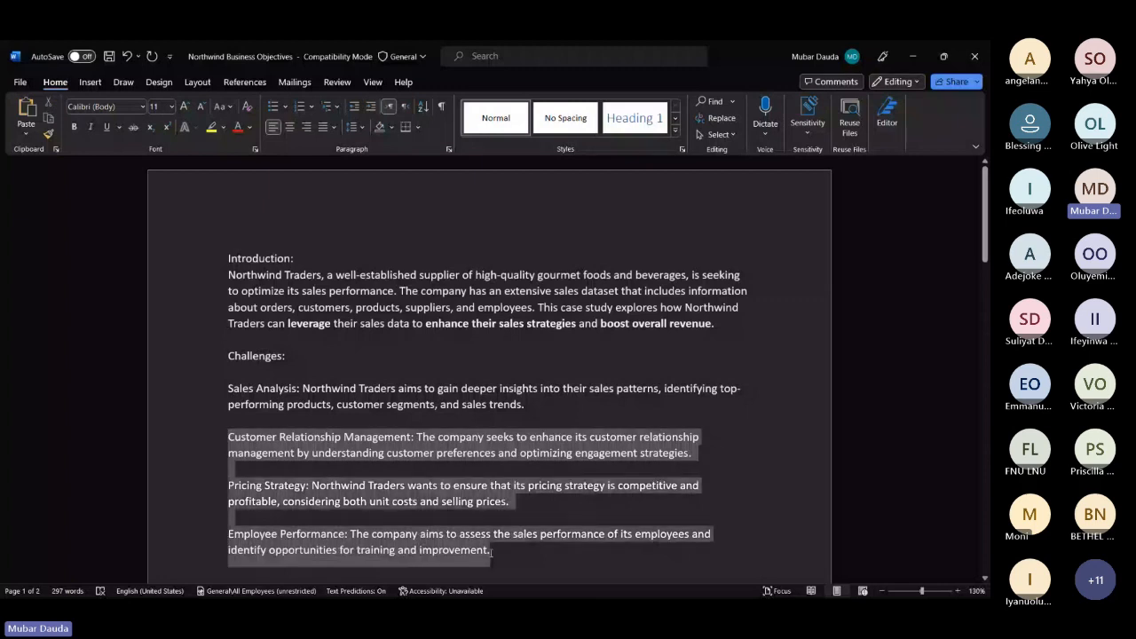
left_click(329, 457)
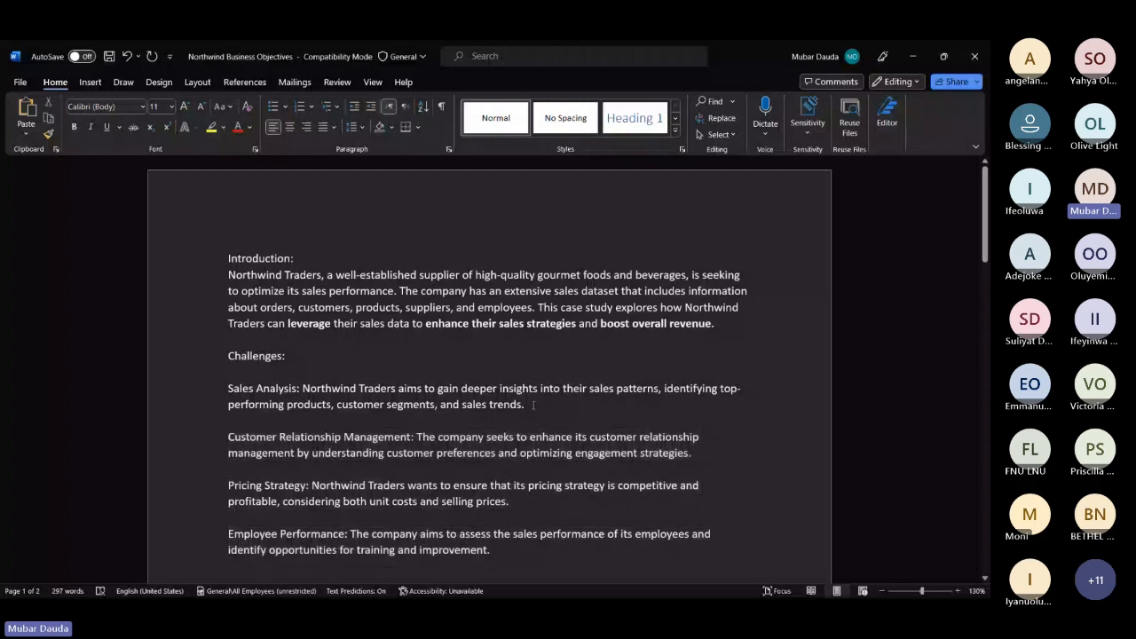
Go through the Sales Analysis challenge again by highlighting its paragraph
left_click_drag(531, 404, 243, 385)
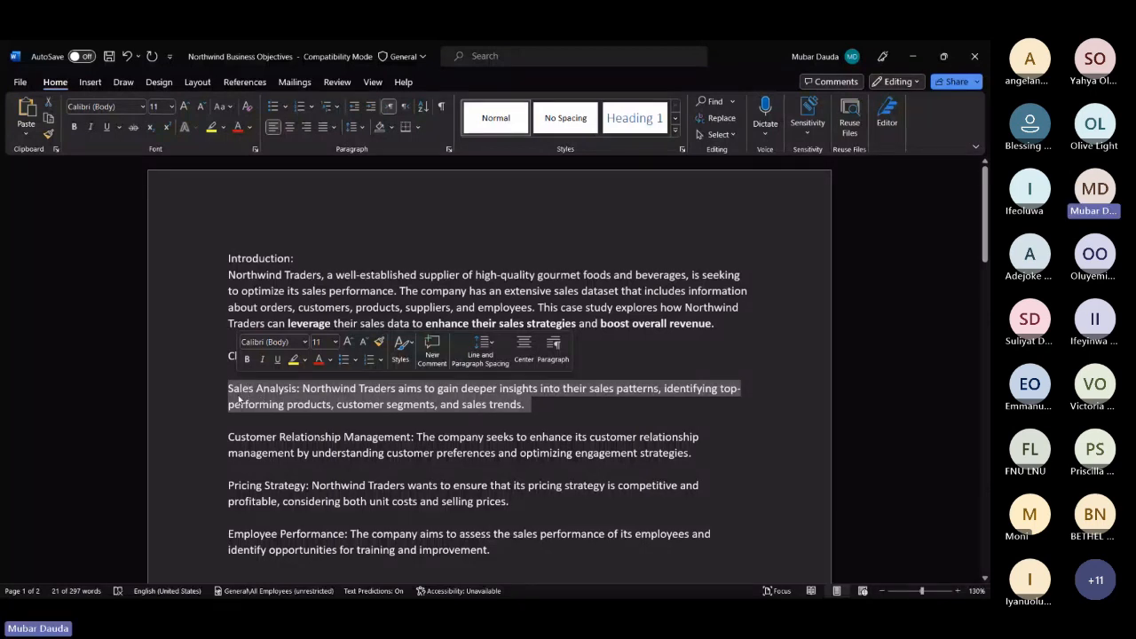
left_click(240, 389)
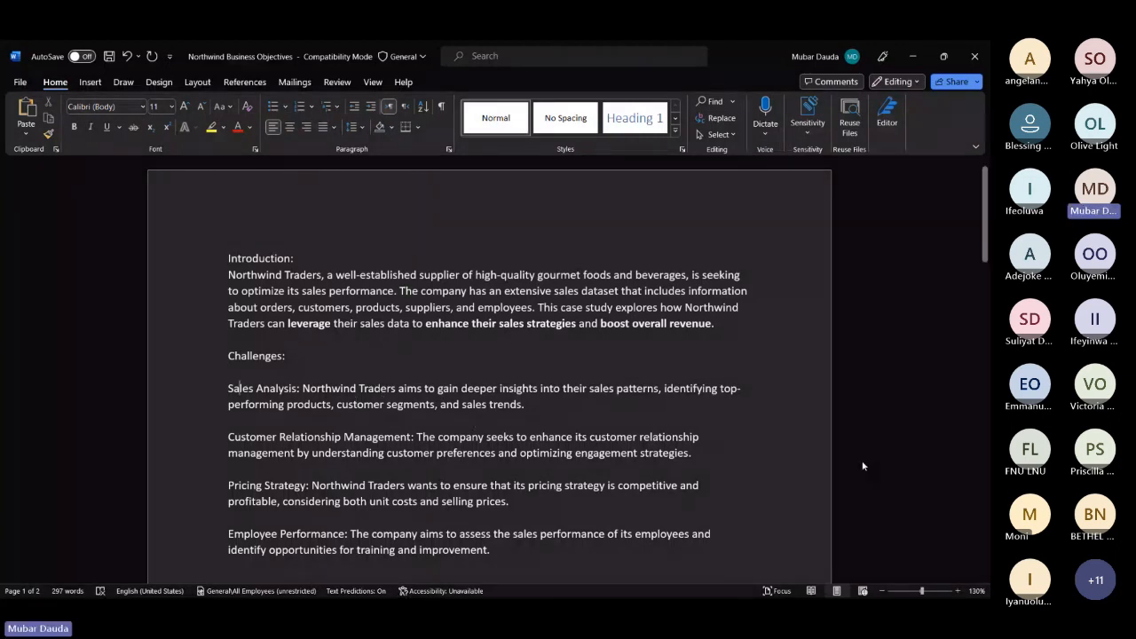
Switch to the Teams meeting window, show the participant list and admit everyone waiting in the lobby
left_click(958, 434)
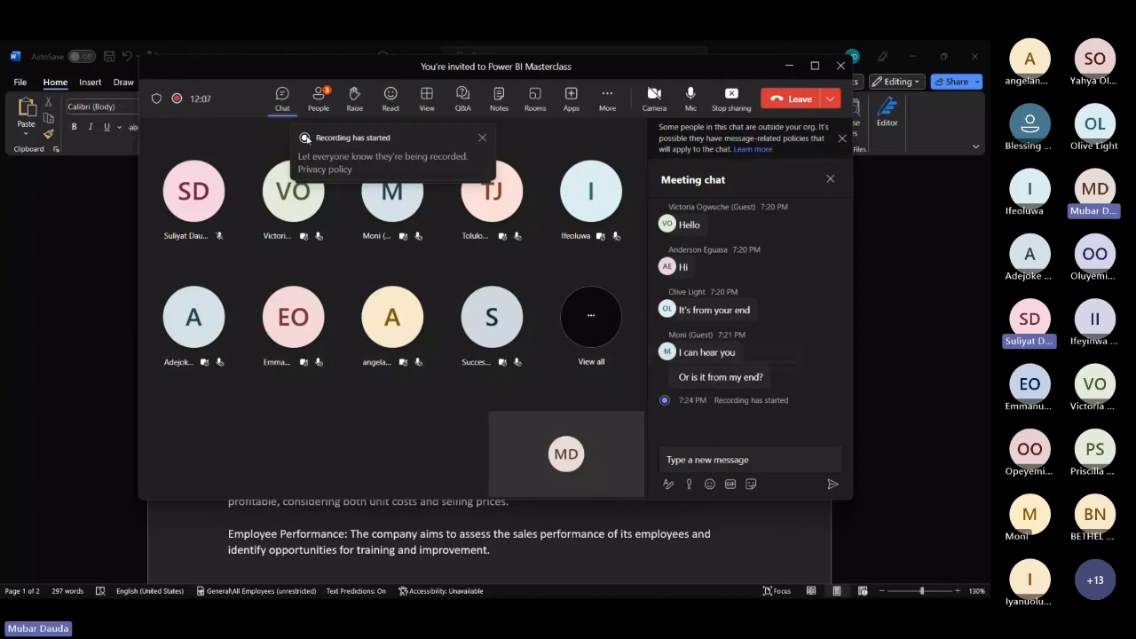
left_click(326, 95)
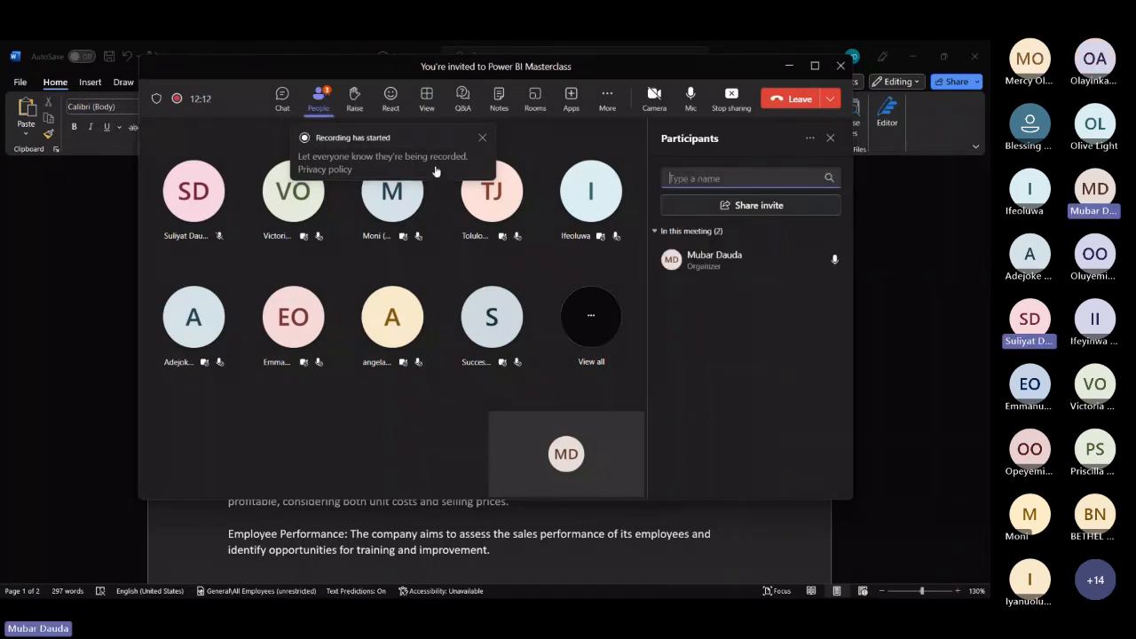
left_click(817, 230)
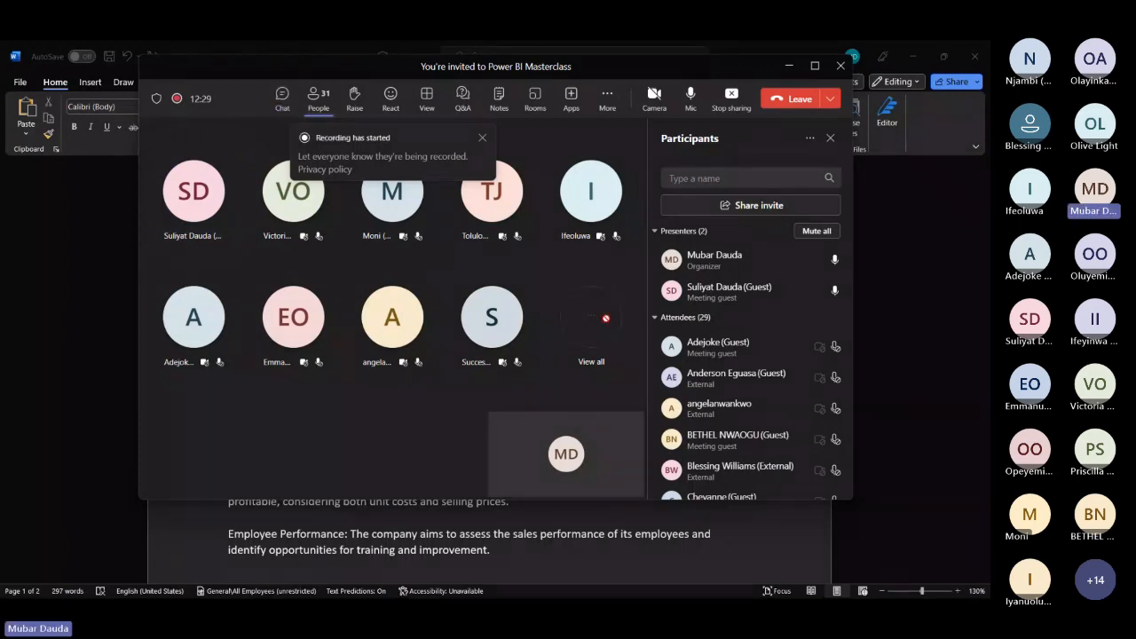
Check the meeting chat, and return to the Word document to highlight the Sales Analysis challenge
left_click(280, 96)
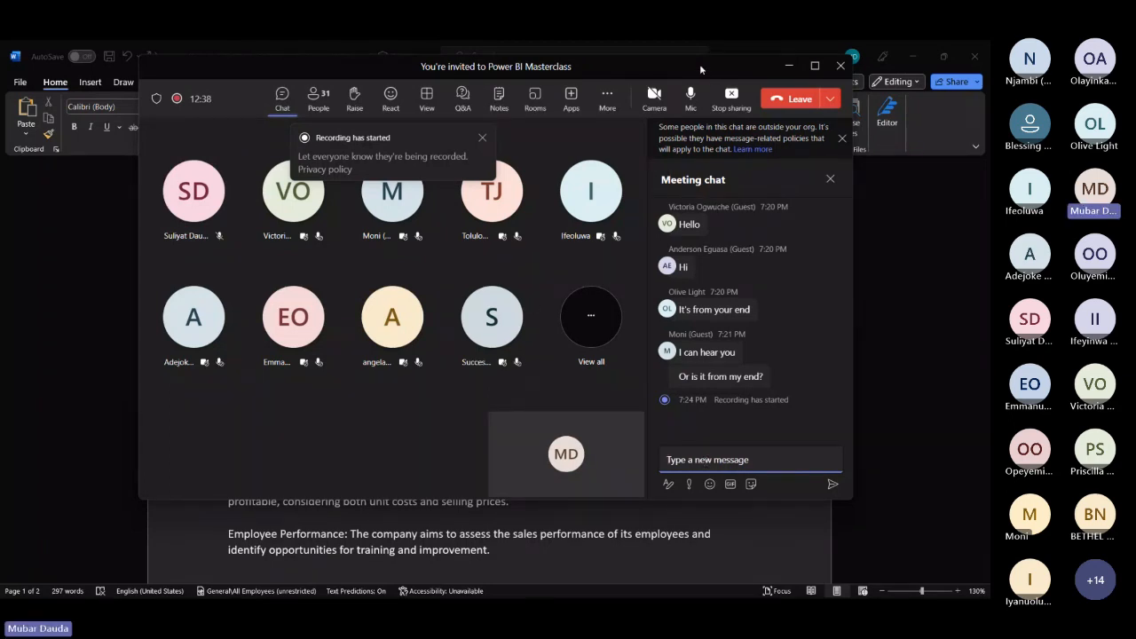
left_click_drag(699, 64, 741, 95)
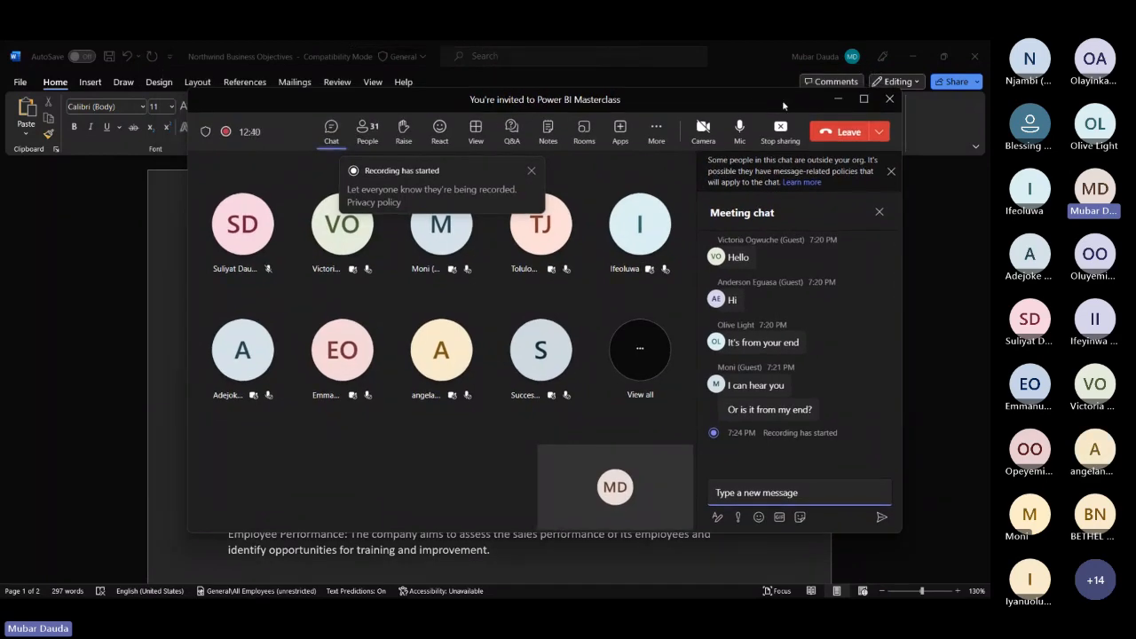
left_click(832, 108)
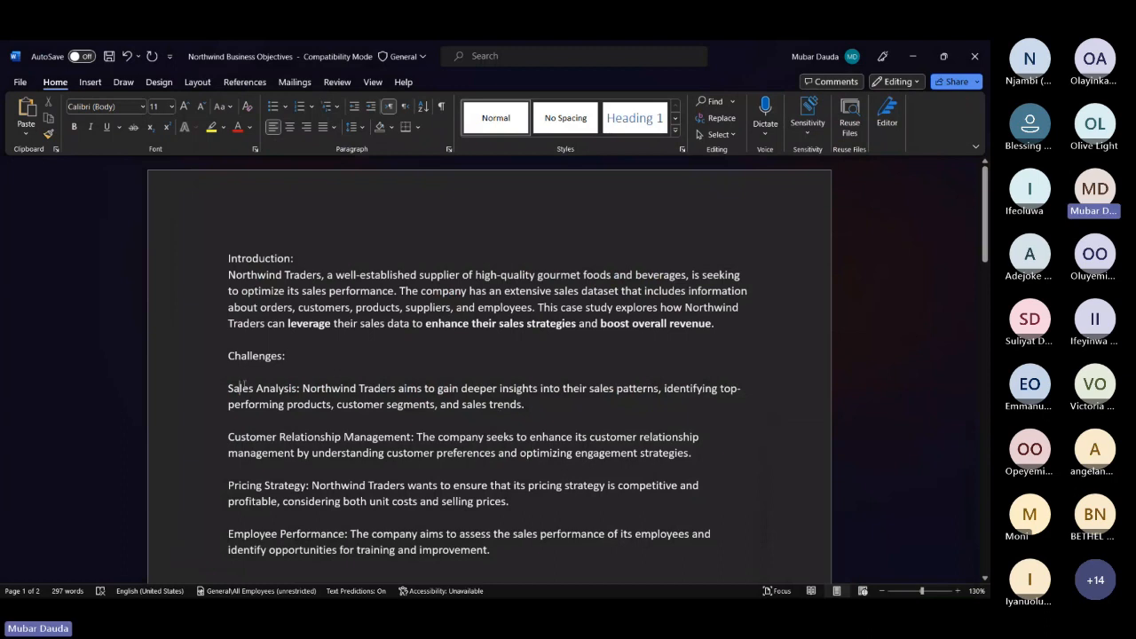
triple_click(236, 388)
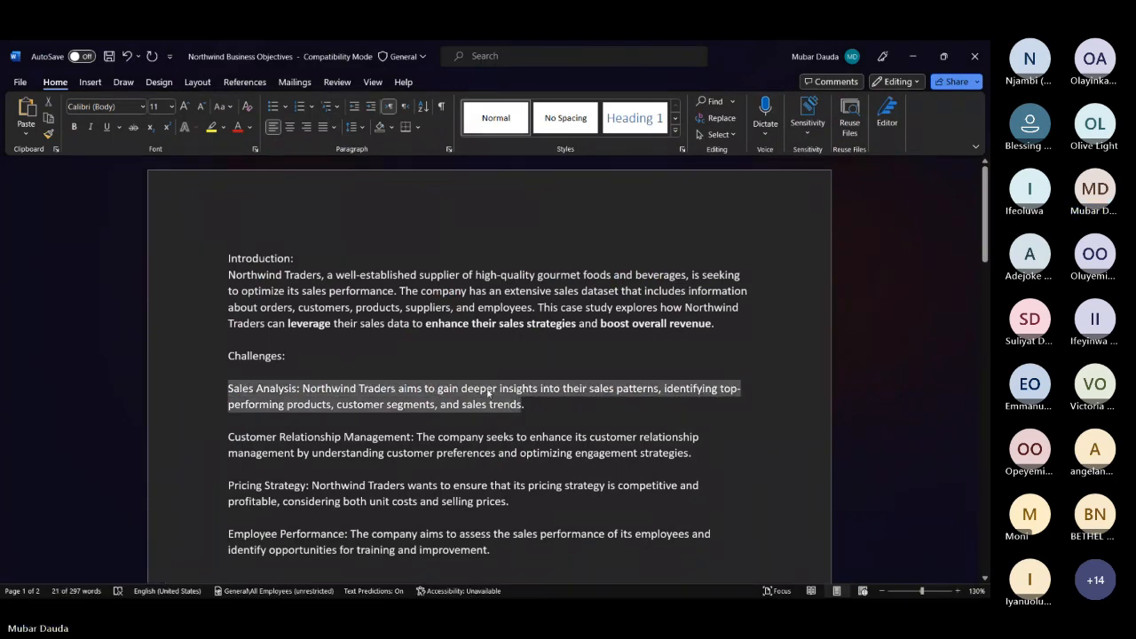
left_click(495, 387)
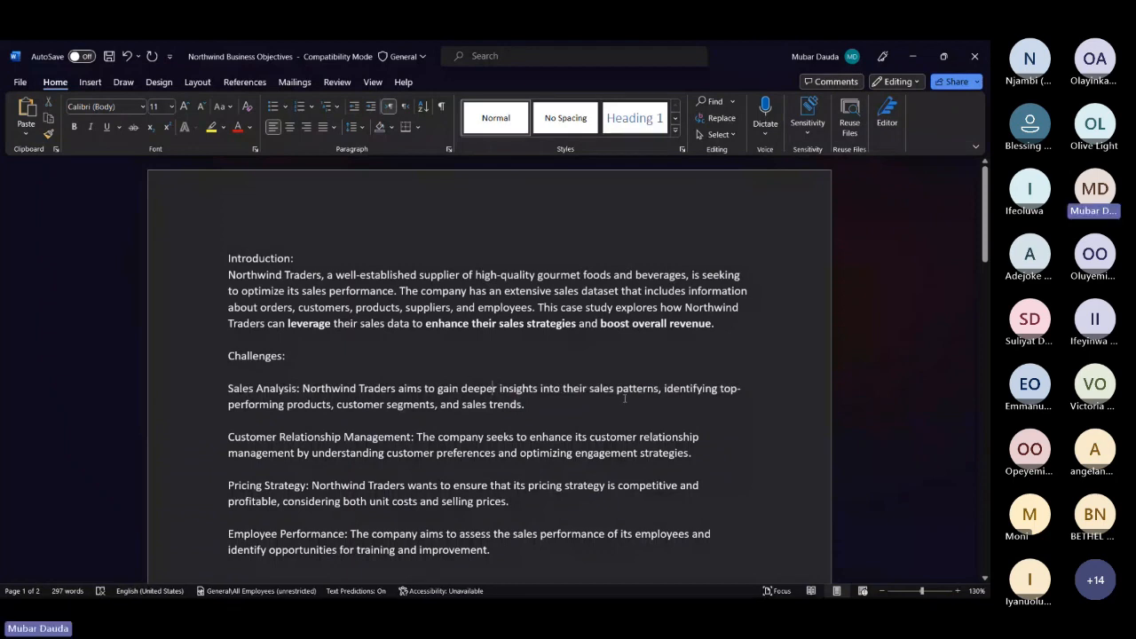
Bring back the Teams meeting window, hide the chat and show the participant list
left_click(334, 144)
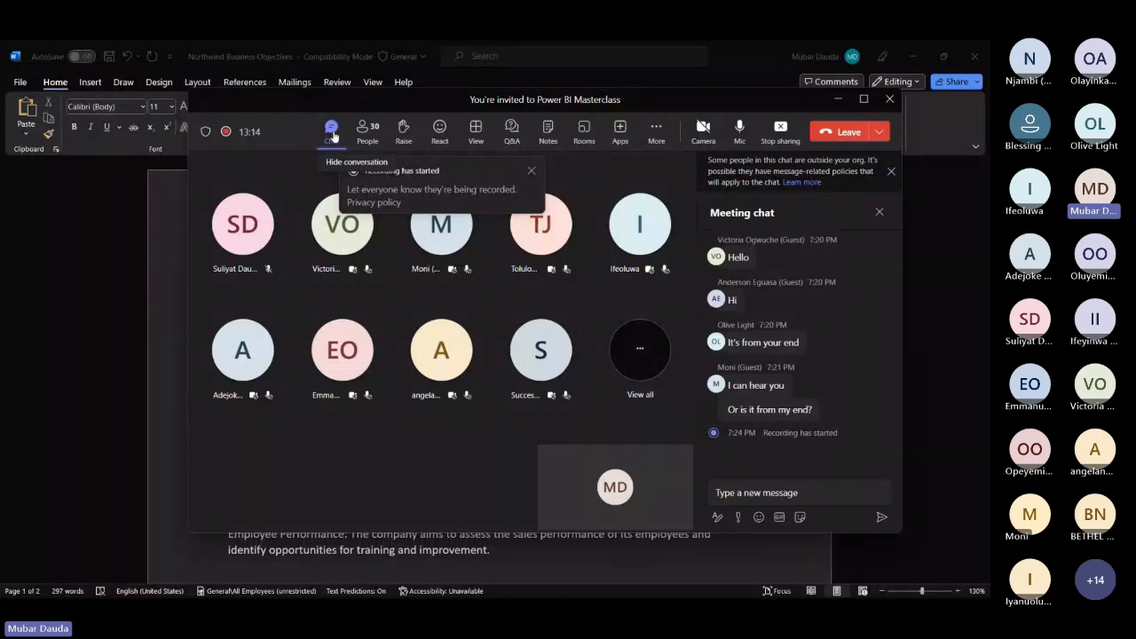
left_click(333, 135)
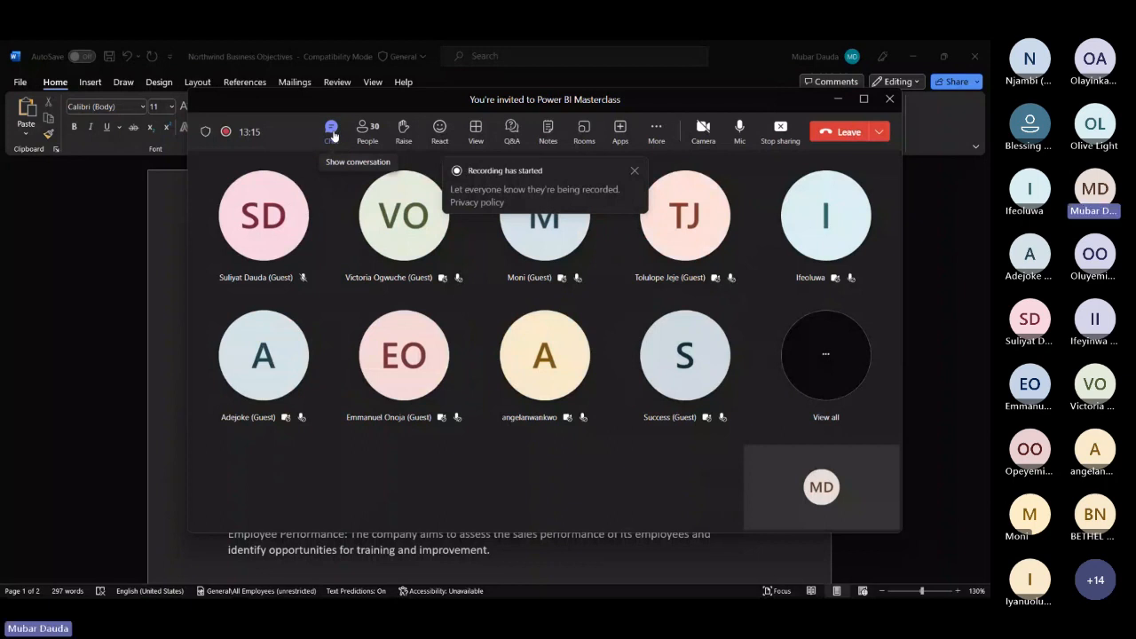
left_click(366, 131)
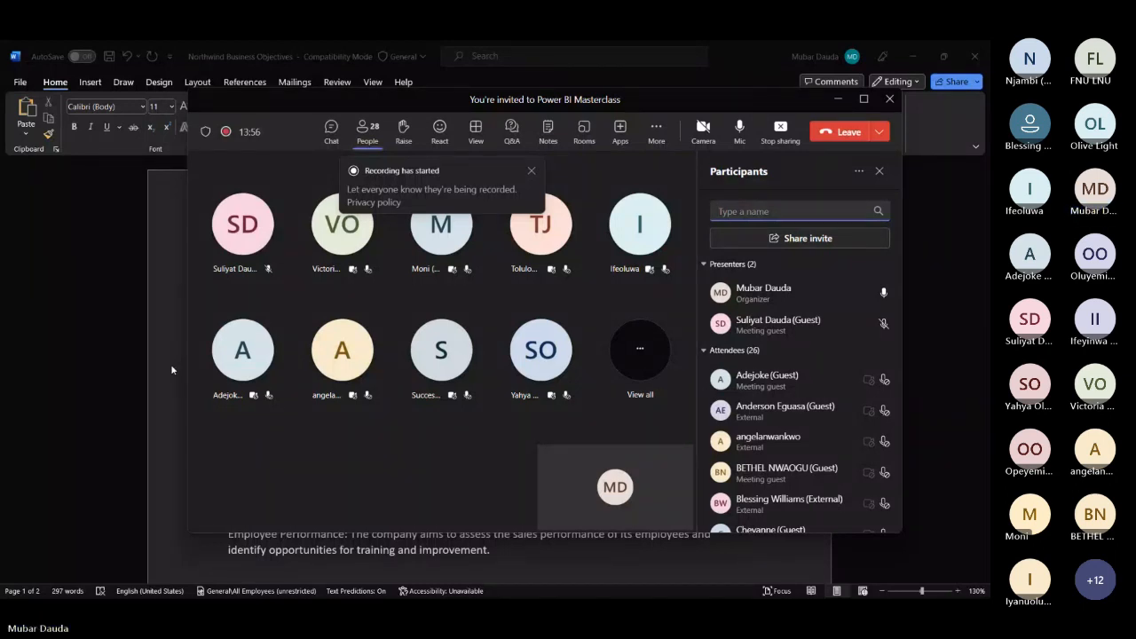
Arrange the Word document and the Teams meeting window side by side, leaving Word active
mouse_move(944, 58)
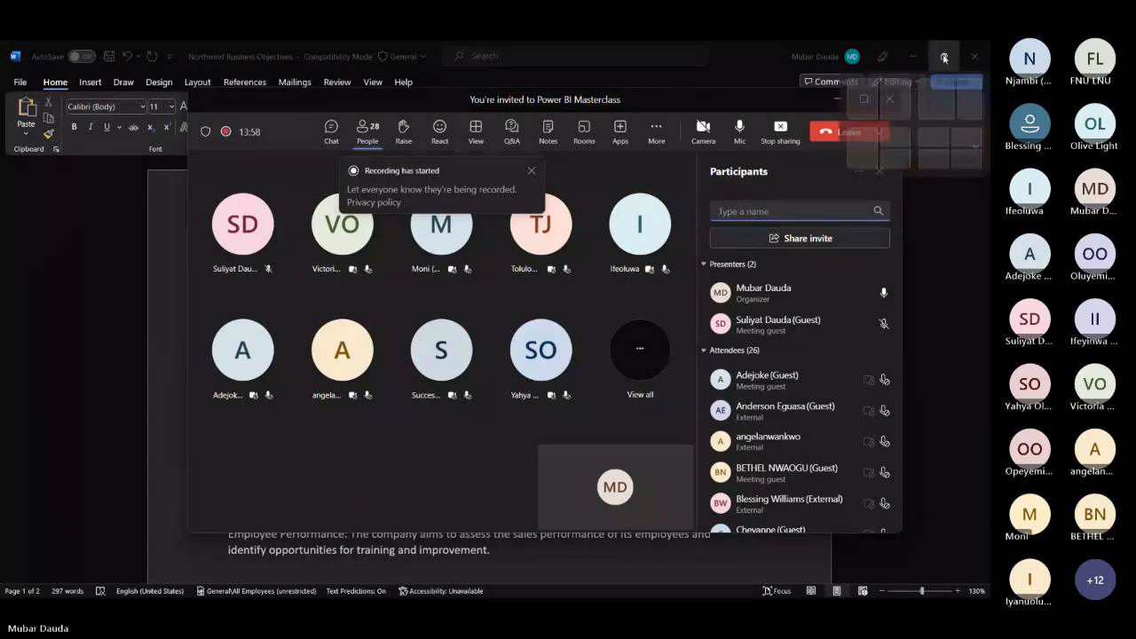
left_click(863, 128)
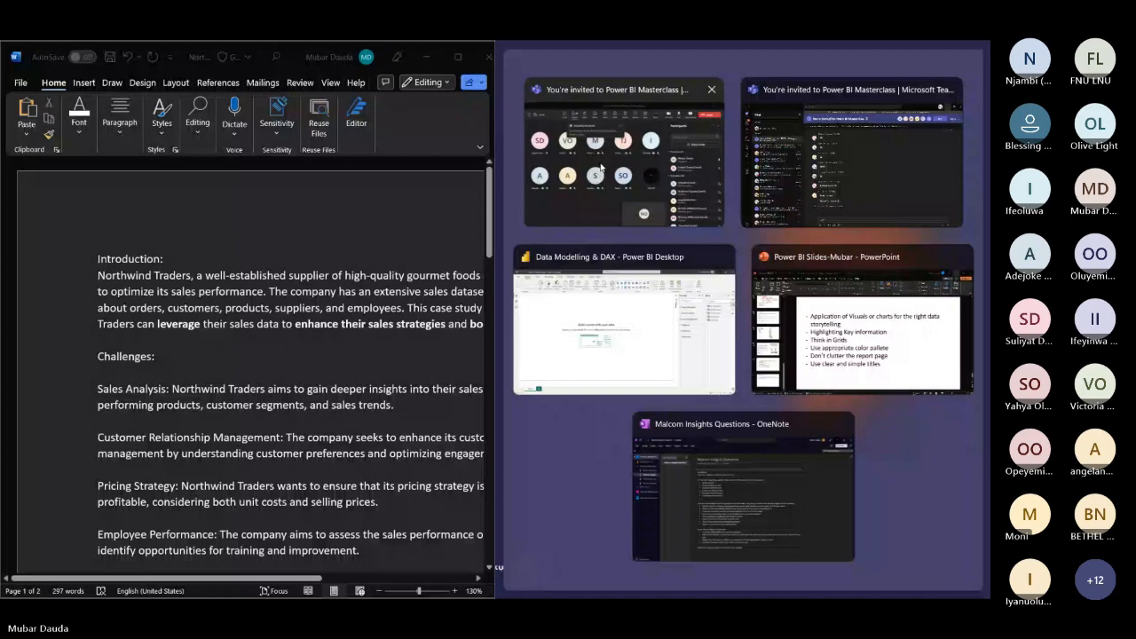
left_click(601, 167)
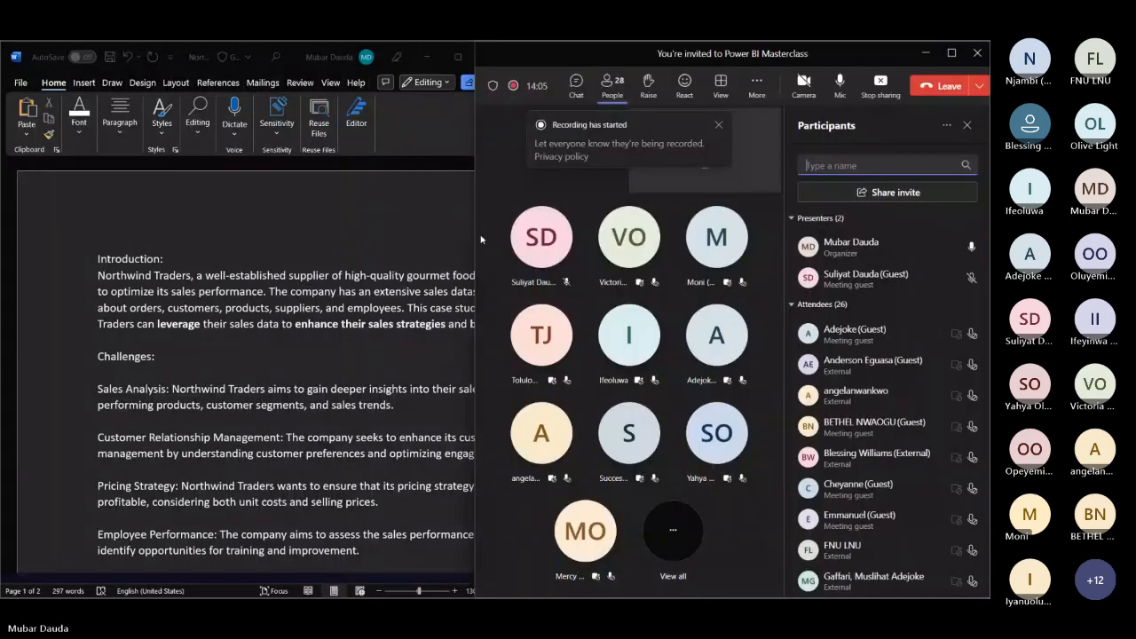
left_click(443, 204)
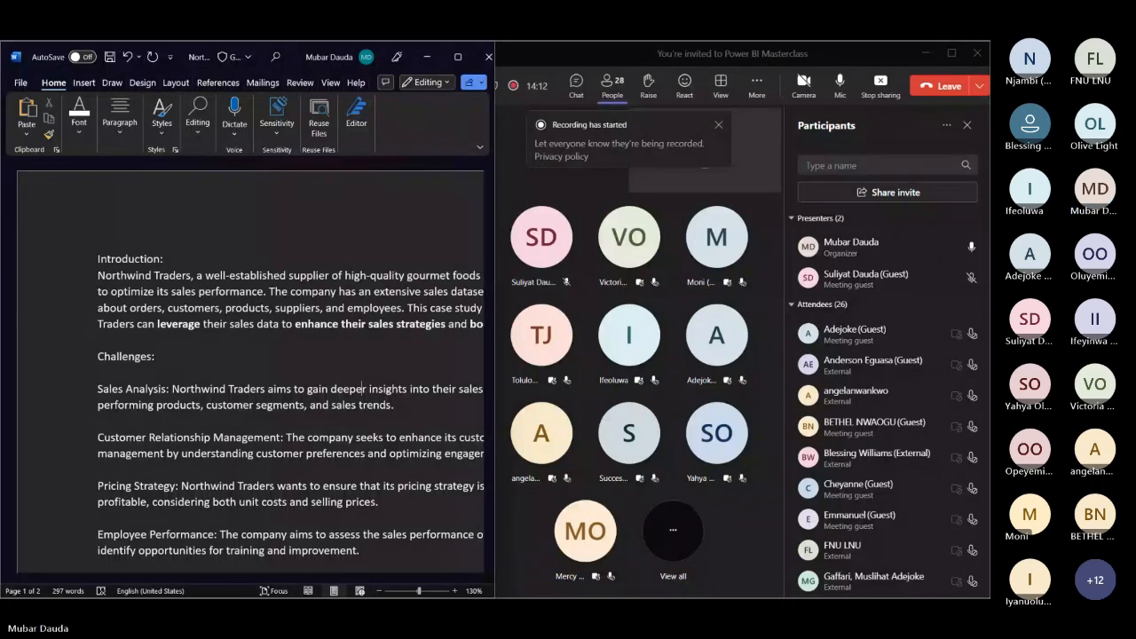
Set the Word document's zoom to 110% and fit the full text width inside the narrower window
scroll(345, 275, "down", 3)
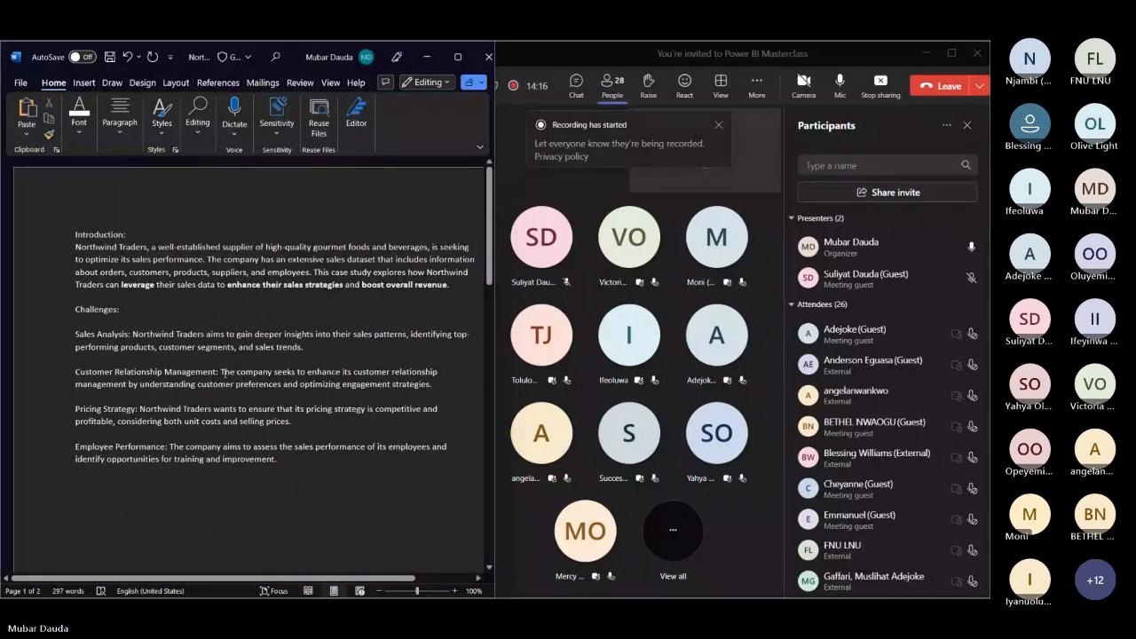
left_click_drag(290, 579, 317, 579)
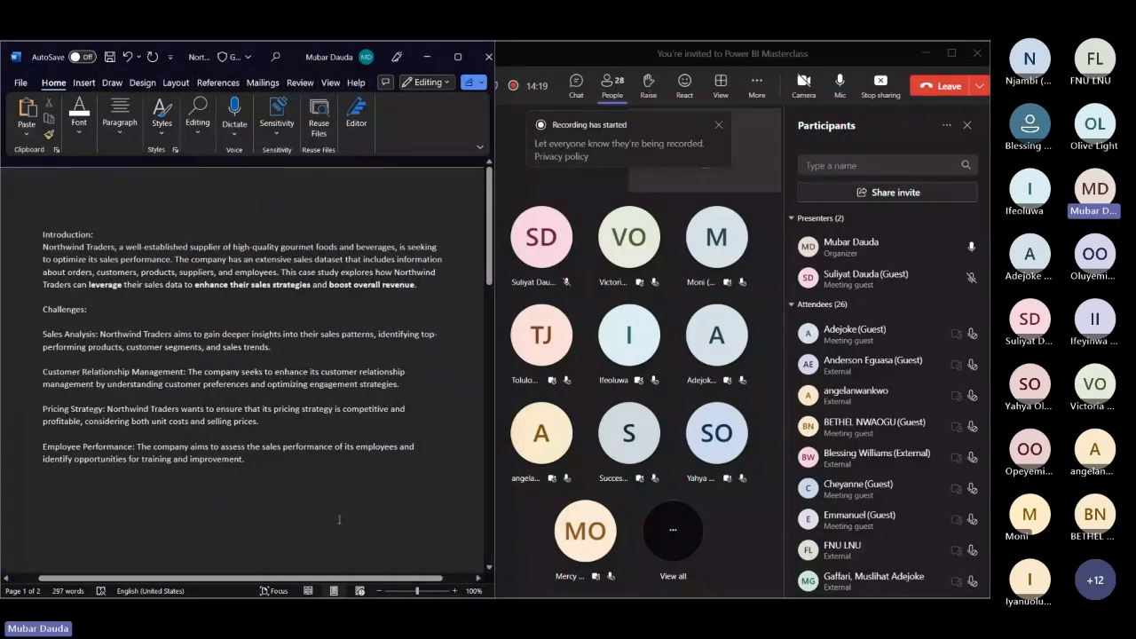
scroll(338, 519, "up", 1)
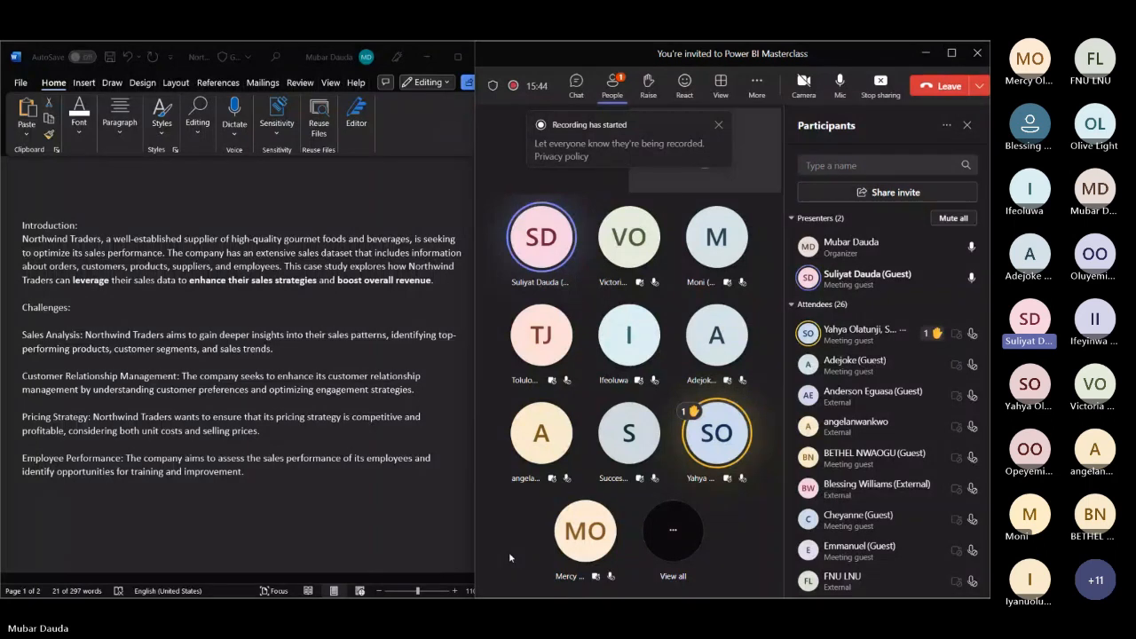
Allow the microphone for the meeting attendee with a raised hand, and admit the external participant waiting in the lobby
left_click(902, 330)
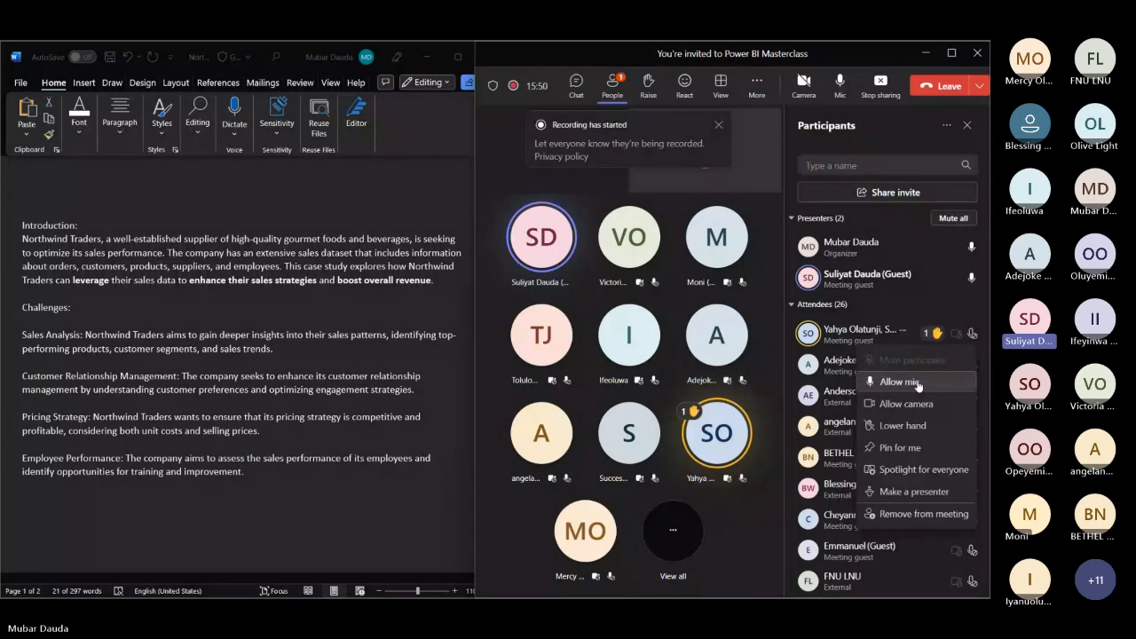
left_click(917, 382)
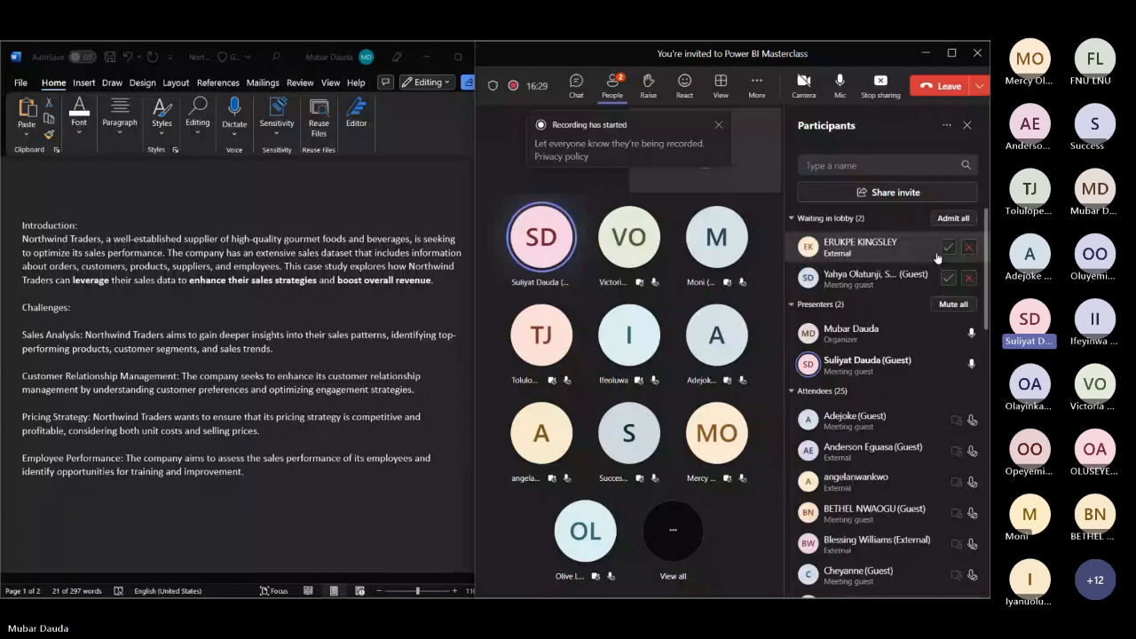
left_click(948, 247)
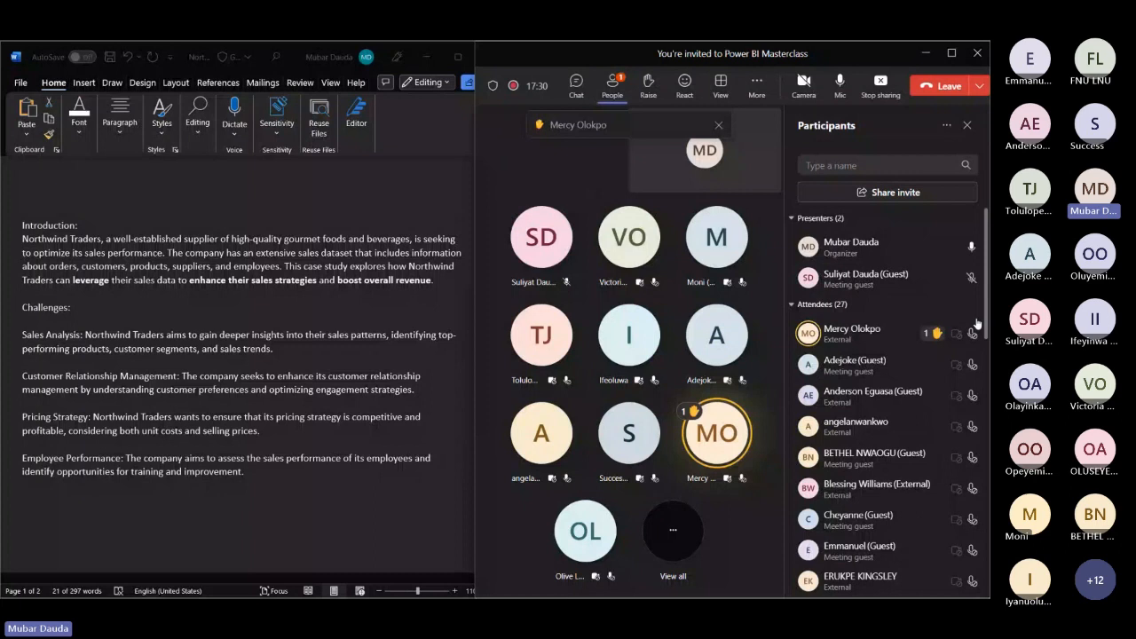
Allow the microphone for both attendees who have raised their hands in the meeting
mouse_move(971, 336)
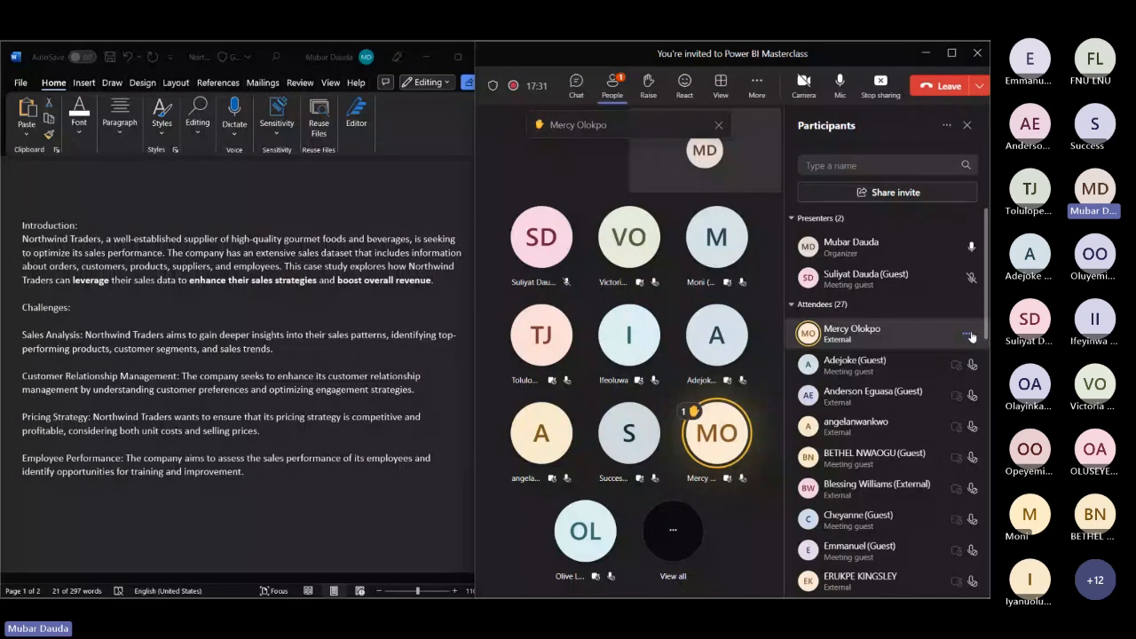
left_click(969, 335)
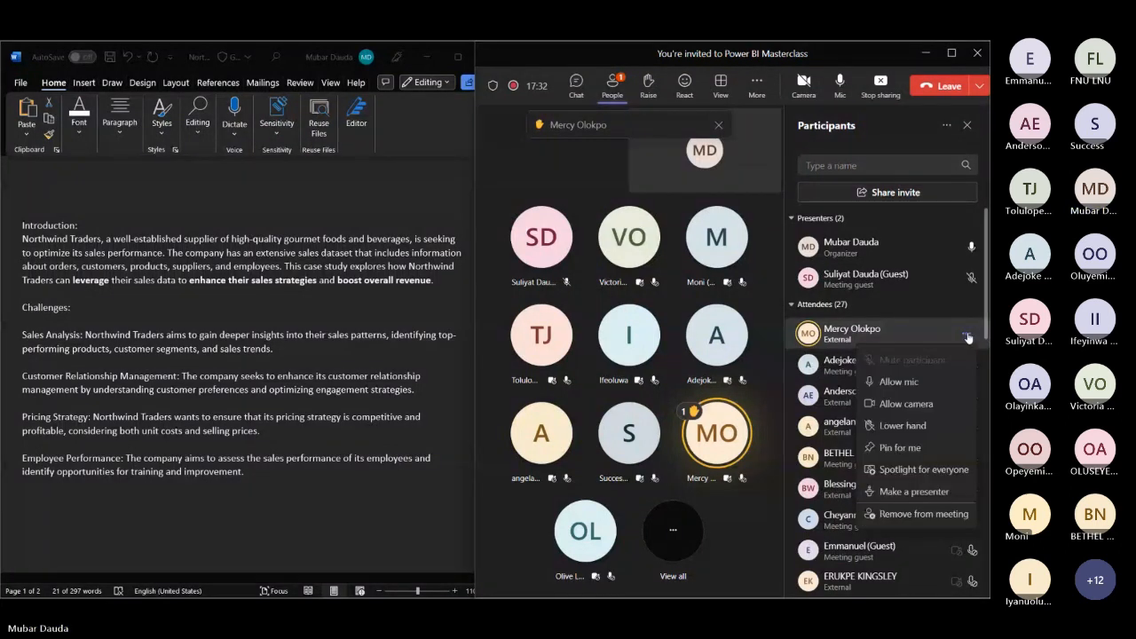
left_click(920, 389)
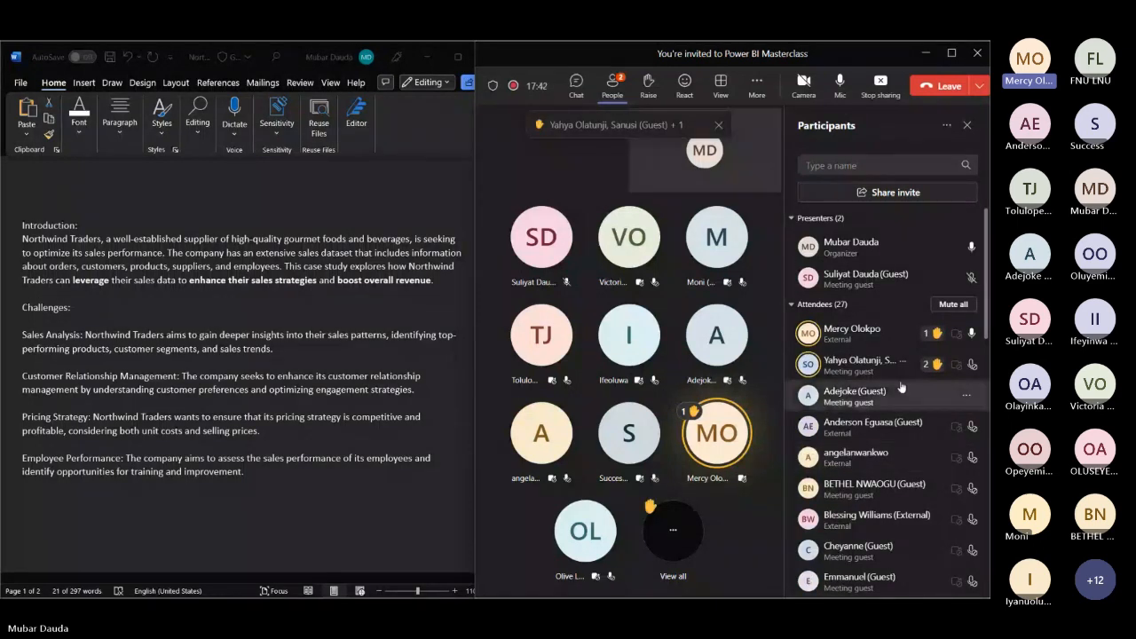
left_click(967, 368)
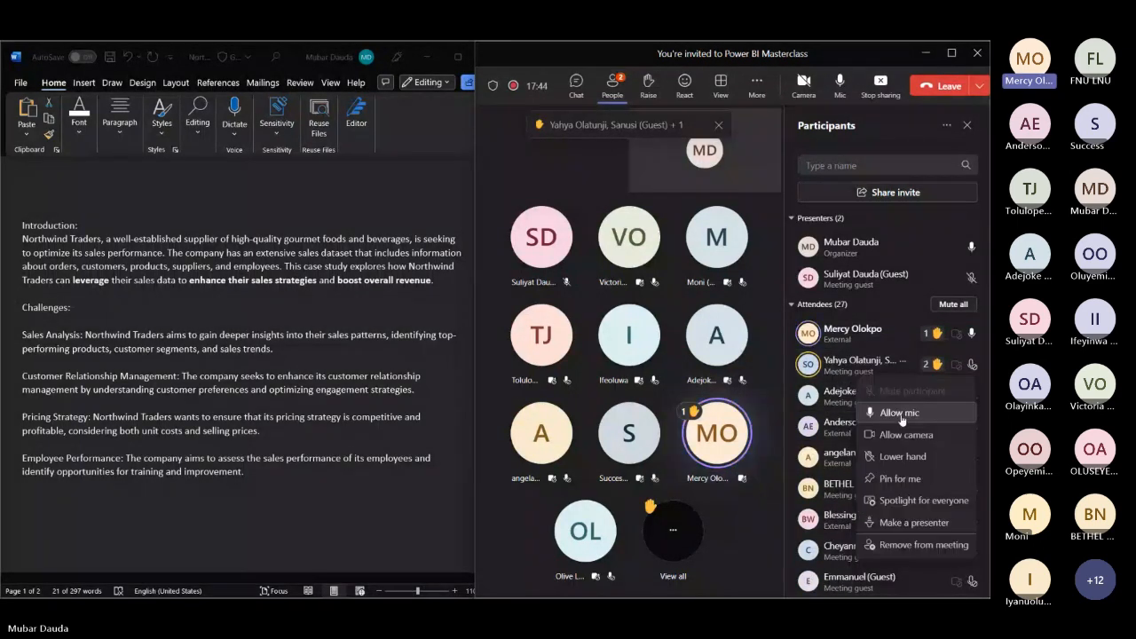
left_click(900, 413)
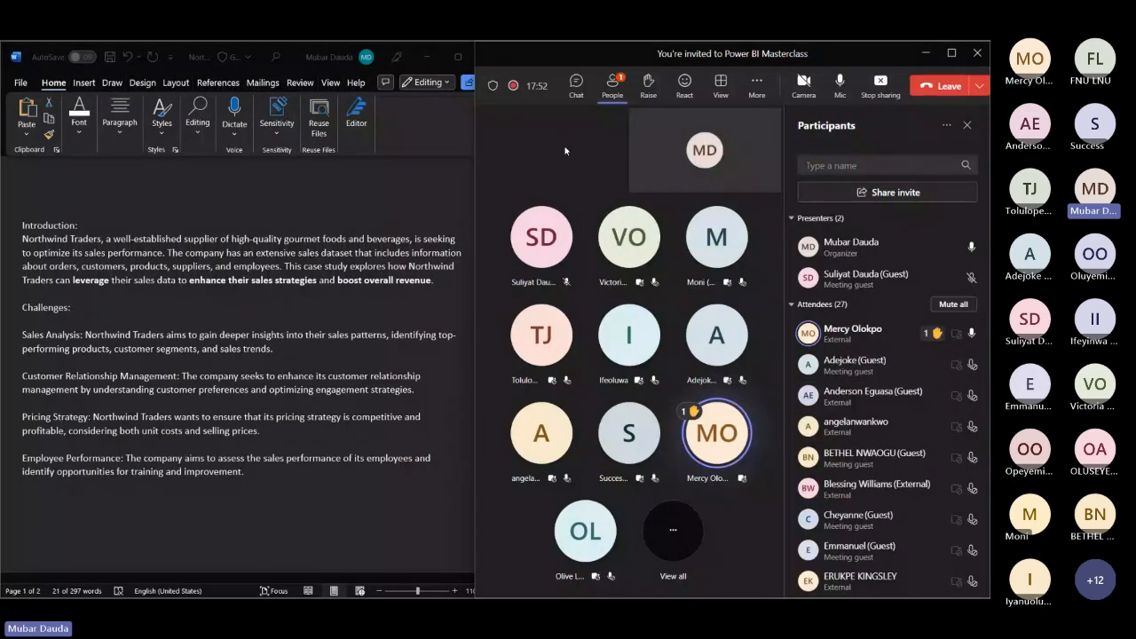
Apply strikethrough to the Customer Relationship Management, Pricing Strategy and Employee Performance challenges in the Word document
left_click_drag(22, 334, 242, 475)
left_click(24, 376)
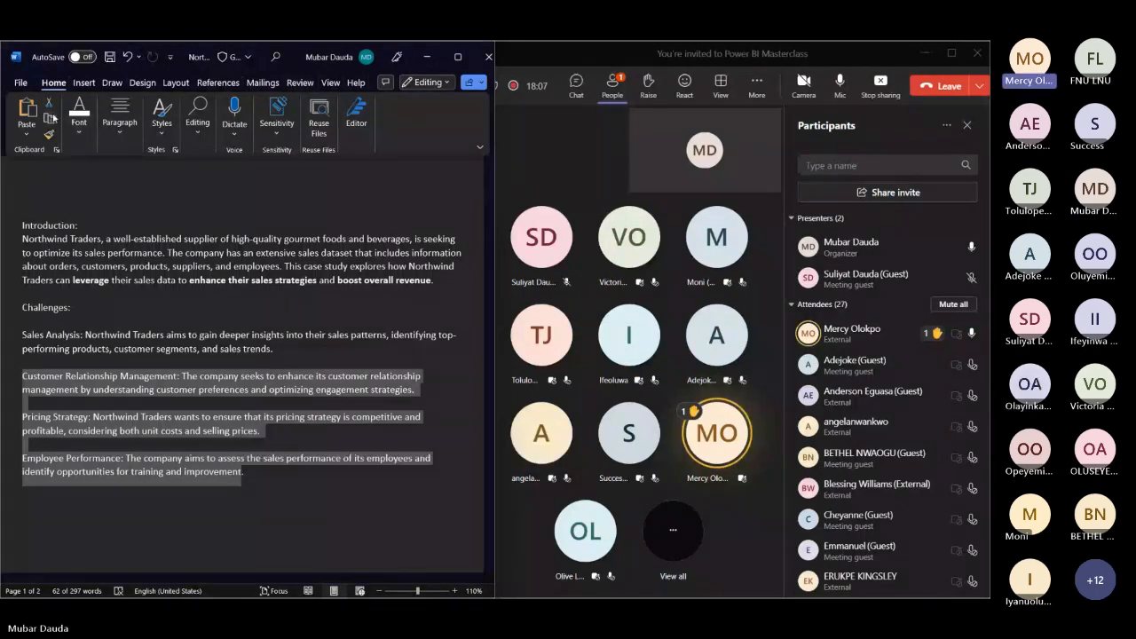
left_click(74, 139)
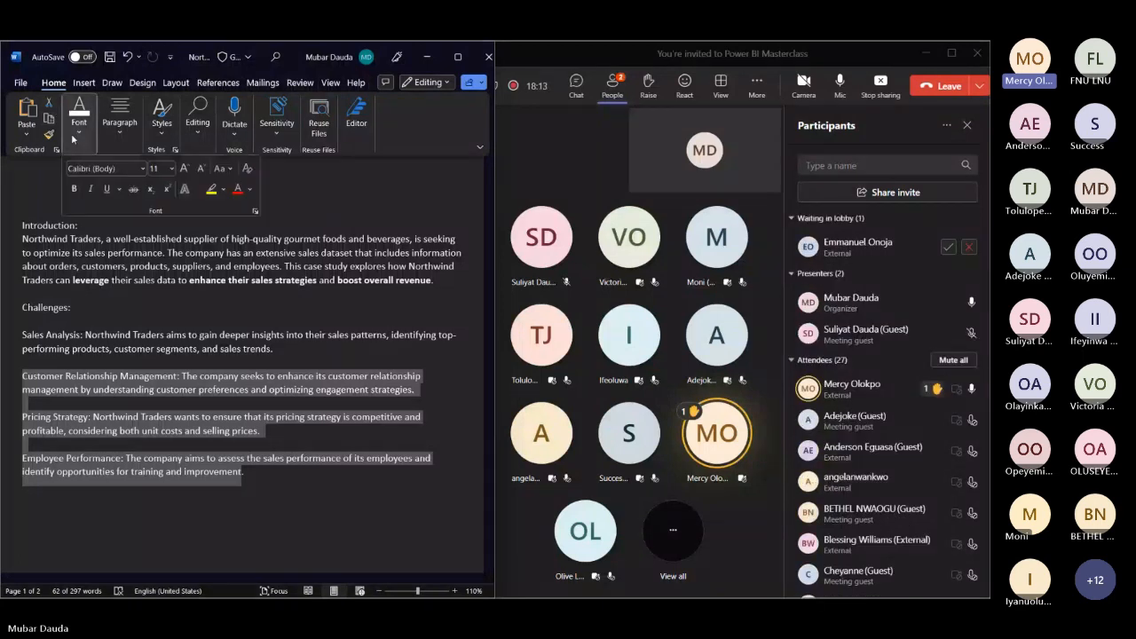
left_click(134, 188)
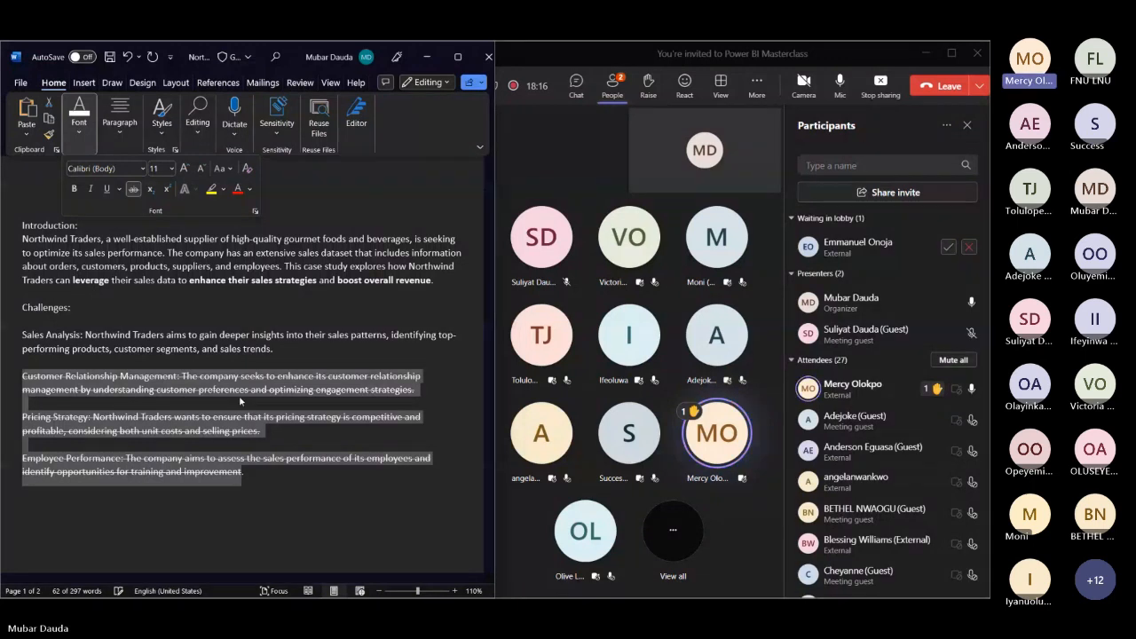
left_click(275, 446)
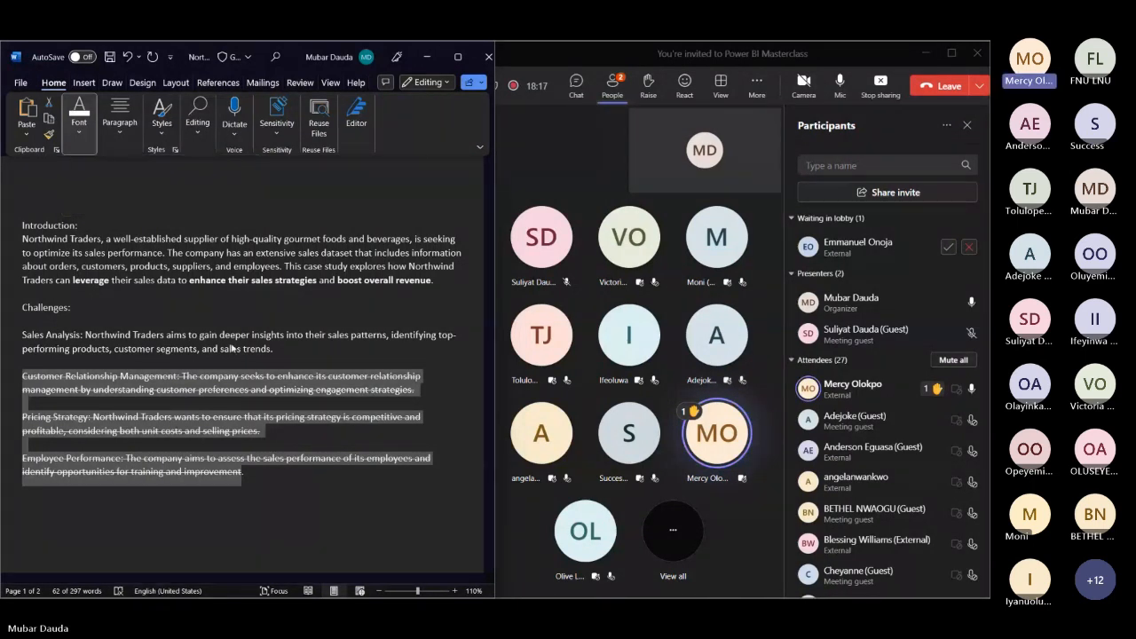
left_click(248, 325)
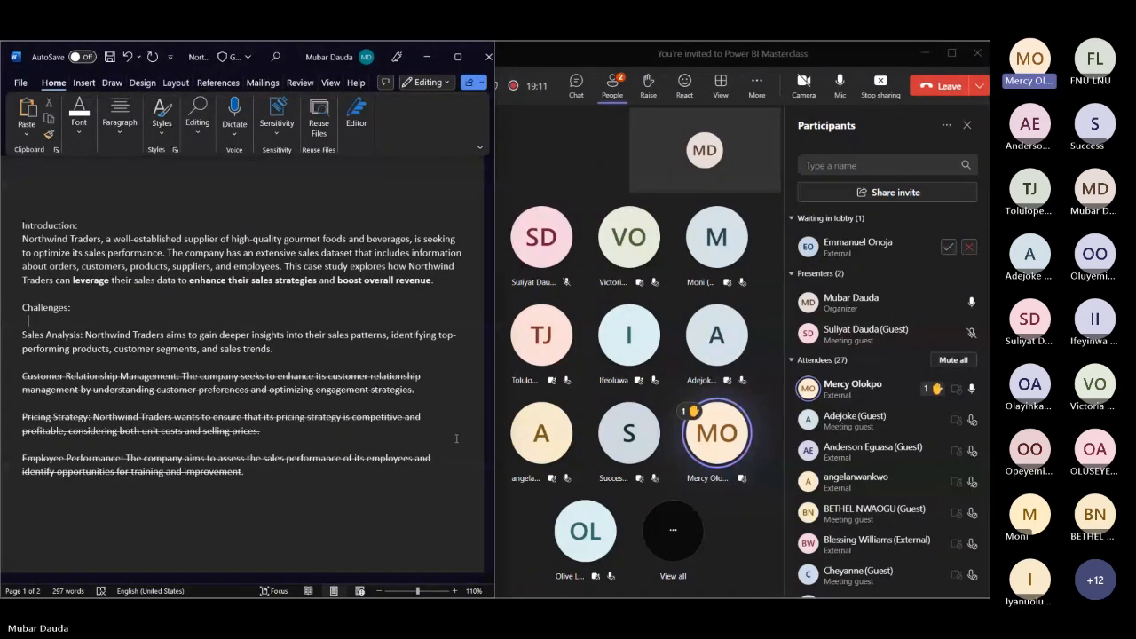
Admit the external participant waiting in the meeting lobby
left_click(948, 247)
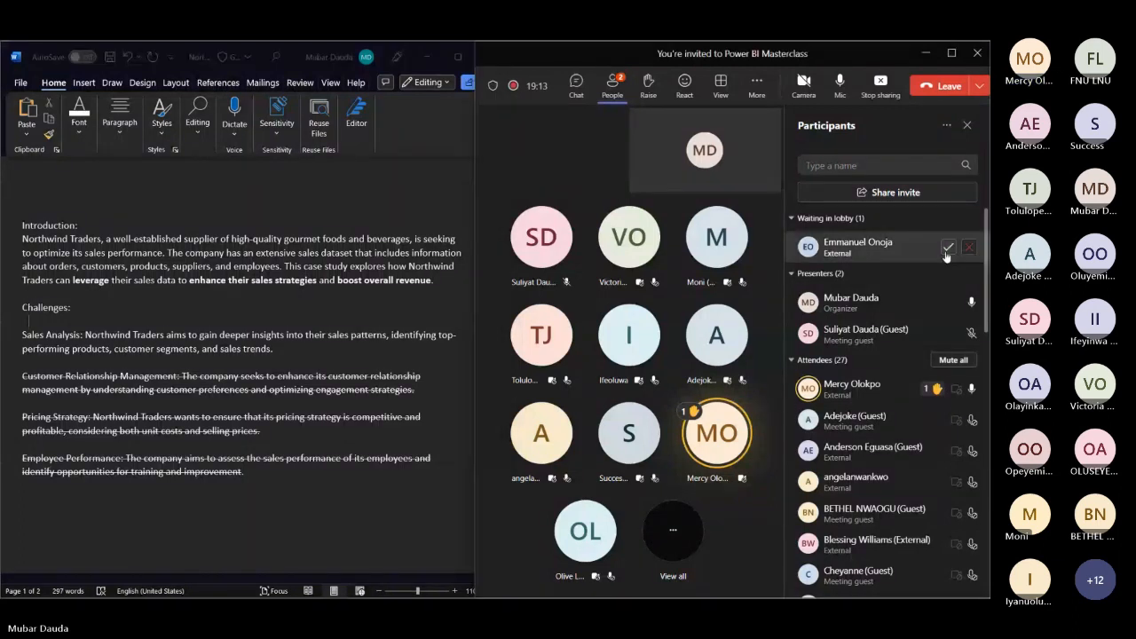
left_click(948, 247)
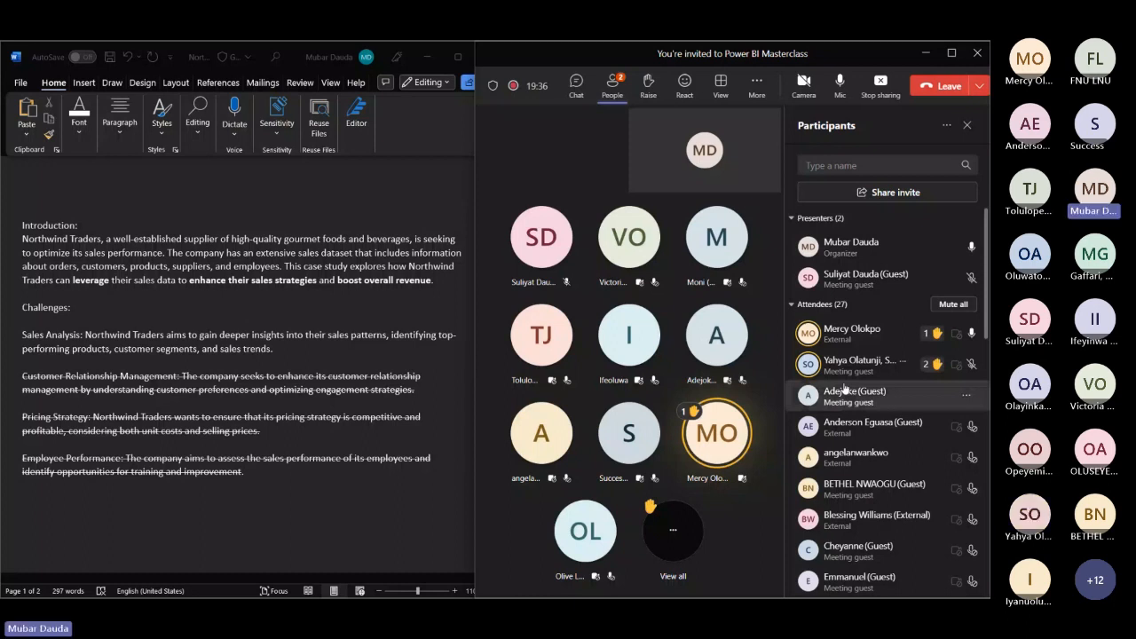
Check the meeting options of the guest with a raised hand, and admit the external participant waiting in the lobby
left_click(965, 366)
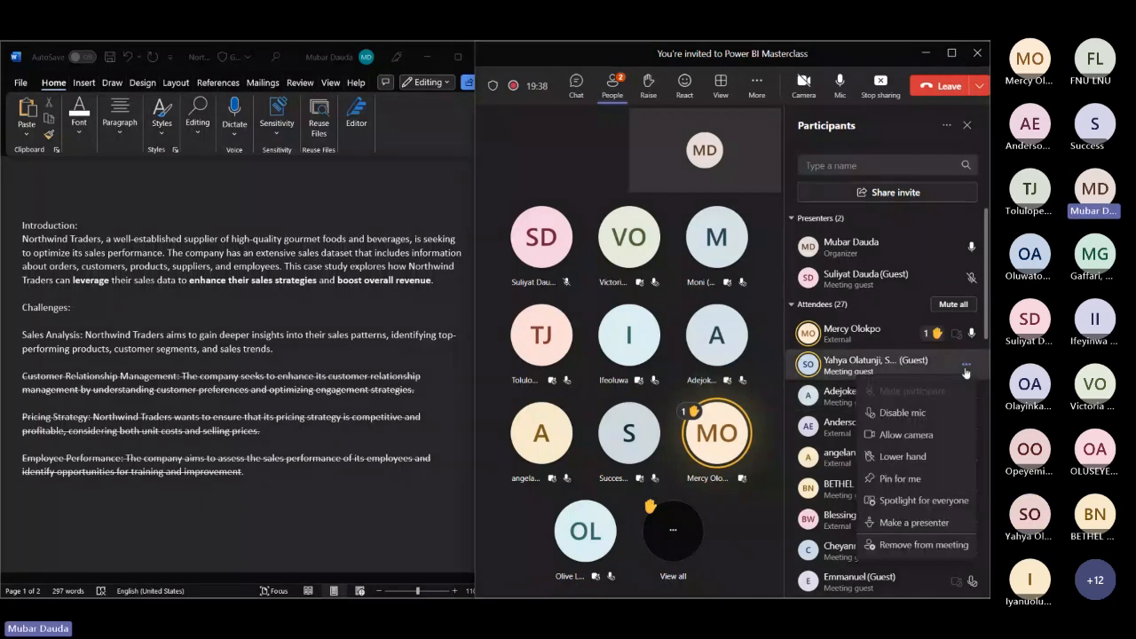
left_click(515, 555)
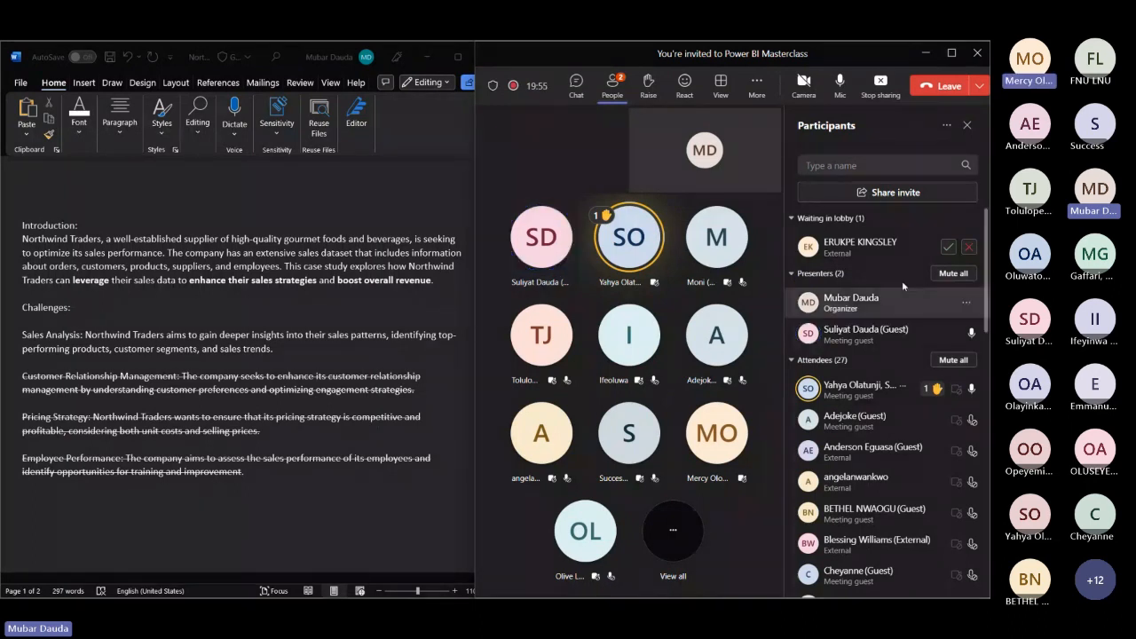
left_click(949, 249)
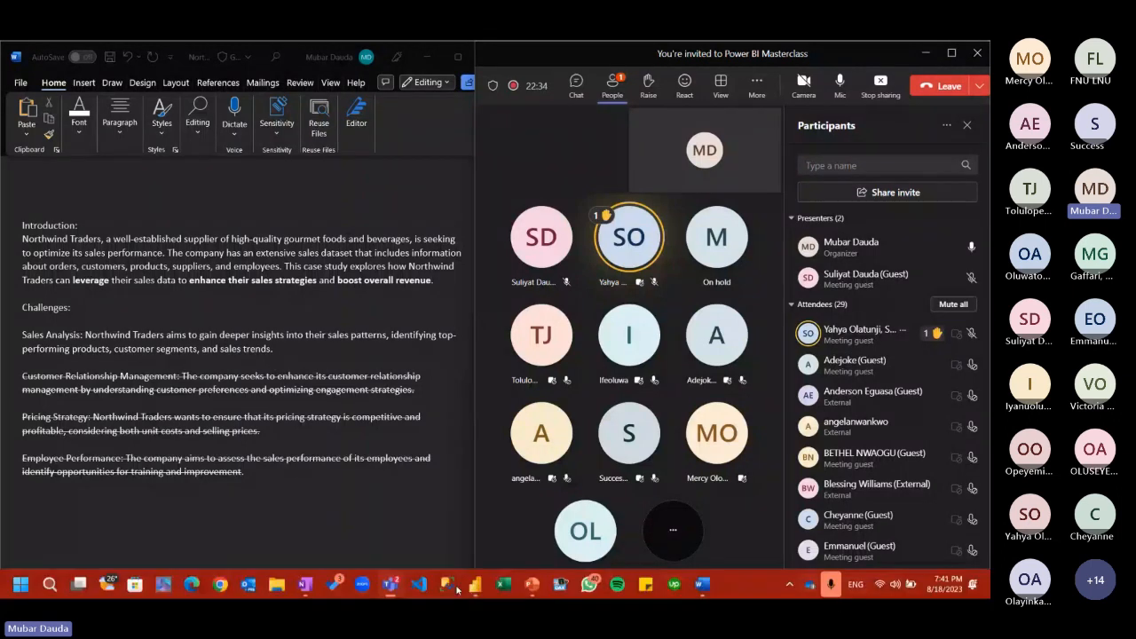
Switch to Power BI Desktop and delete the Count Measure from the Fact table
left_click(479, 582)
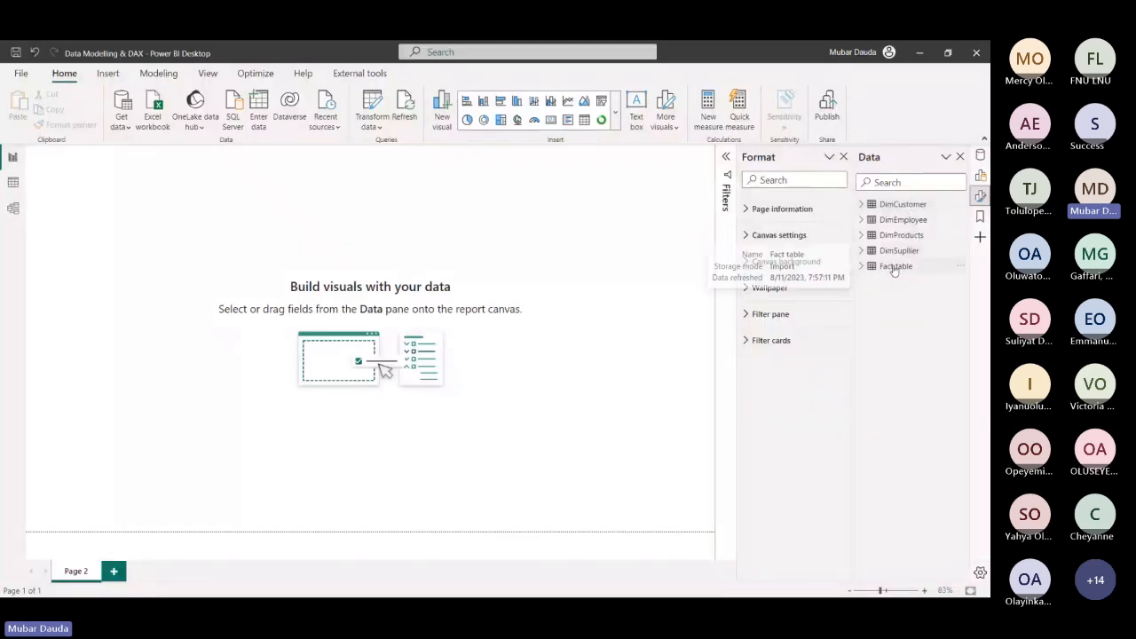
left_click(861, 267)
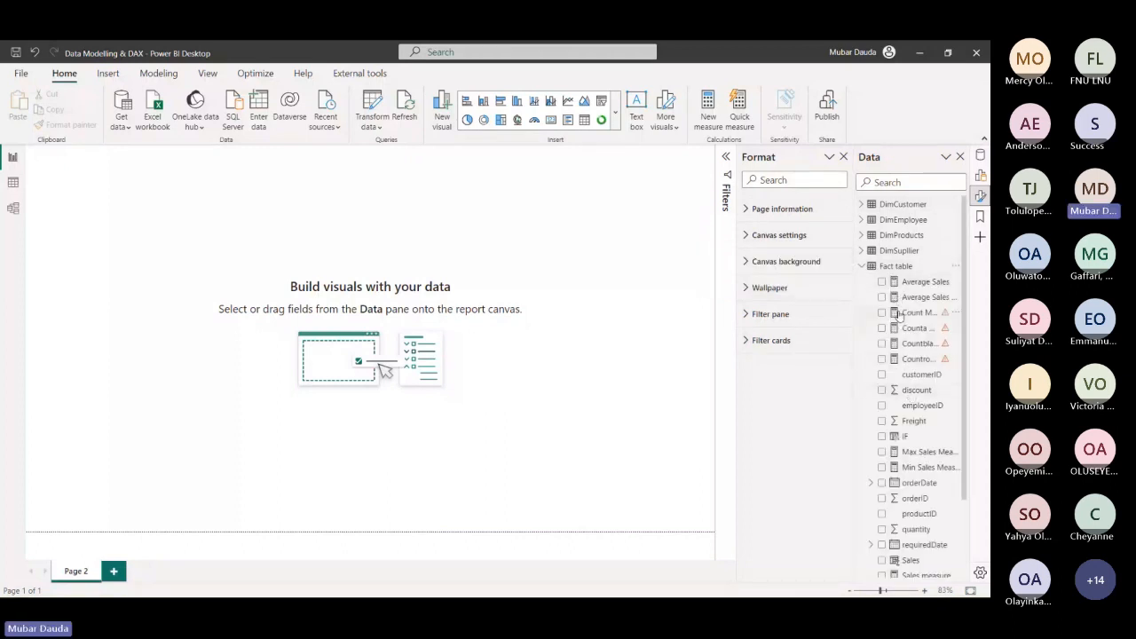
left_click(954, 317)
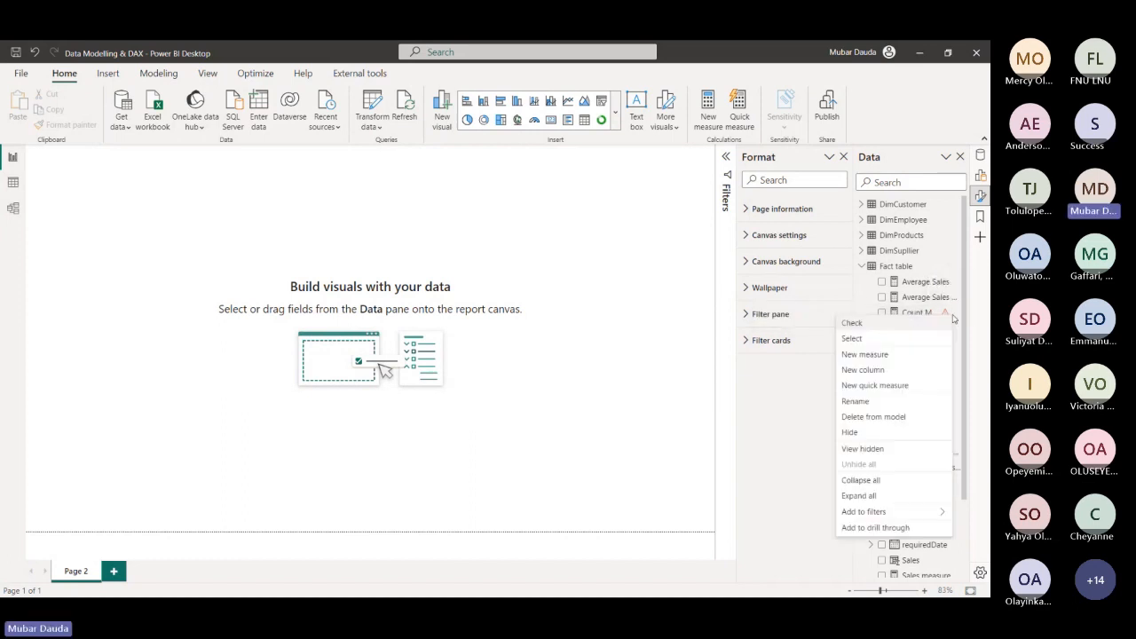
left_click(894, 418)
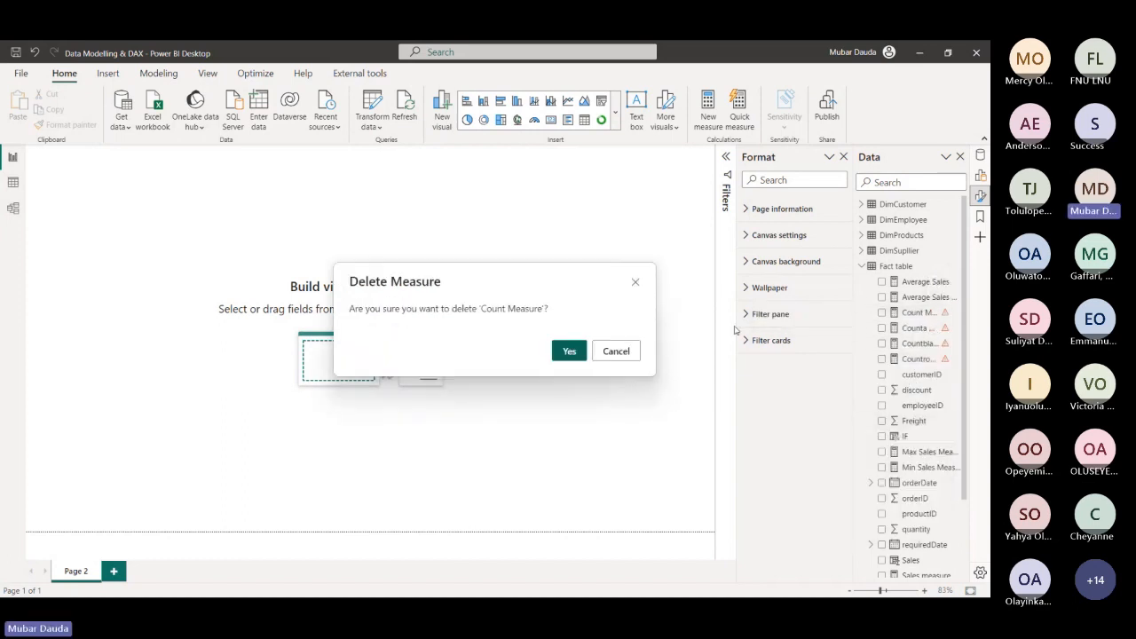
left_click(615, 350)
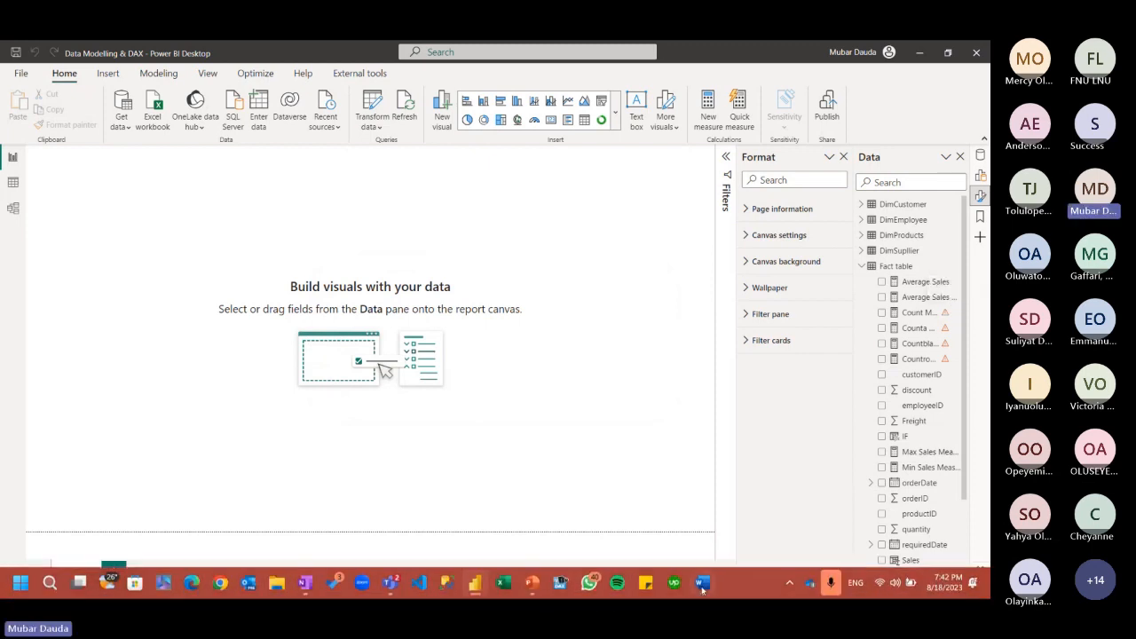
Read the insight questions in the Word document, and delete the Counta Measure and the other two count measures flagged with warnings in Power BI
left_click(702, 584)
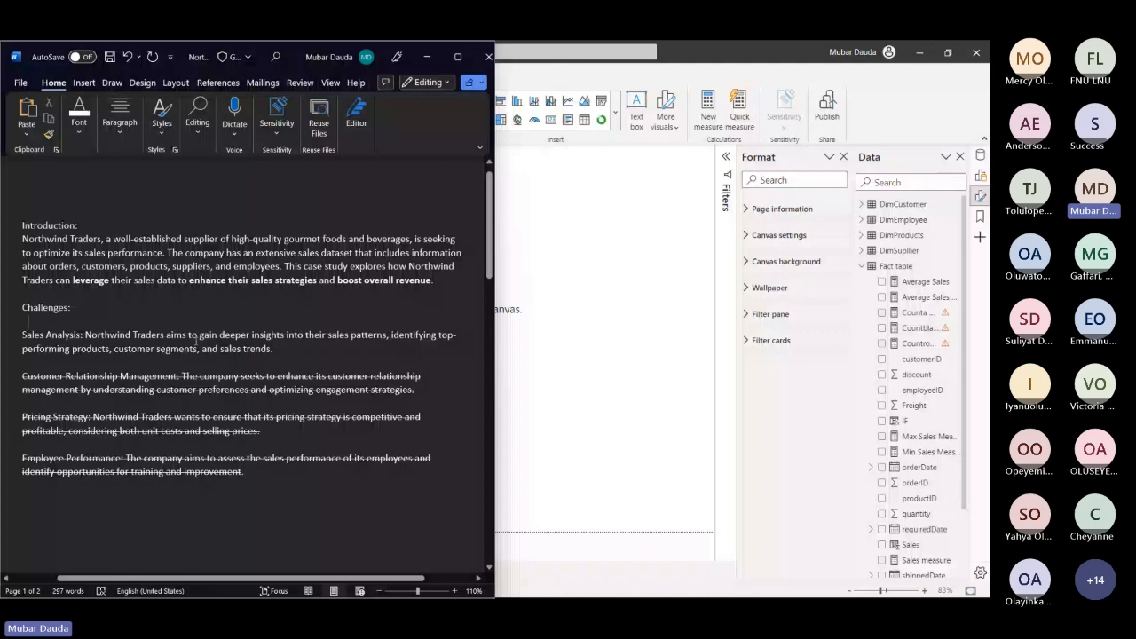
scroll(196, 335, "down", 10)
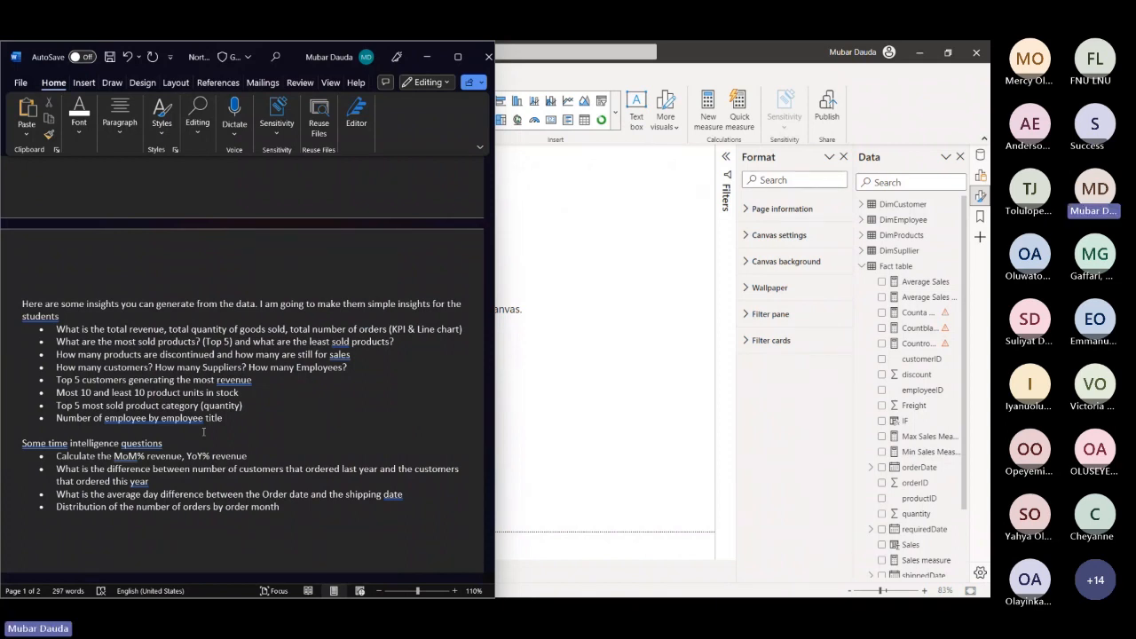
left_click(956, 317)
left_click(955, 317)
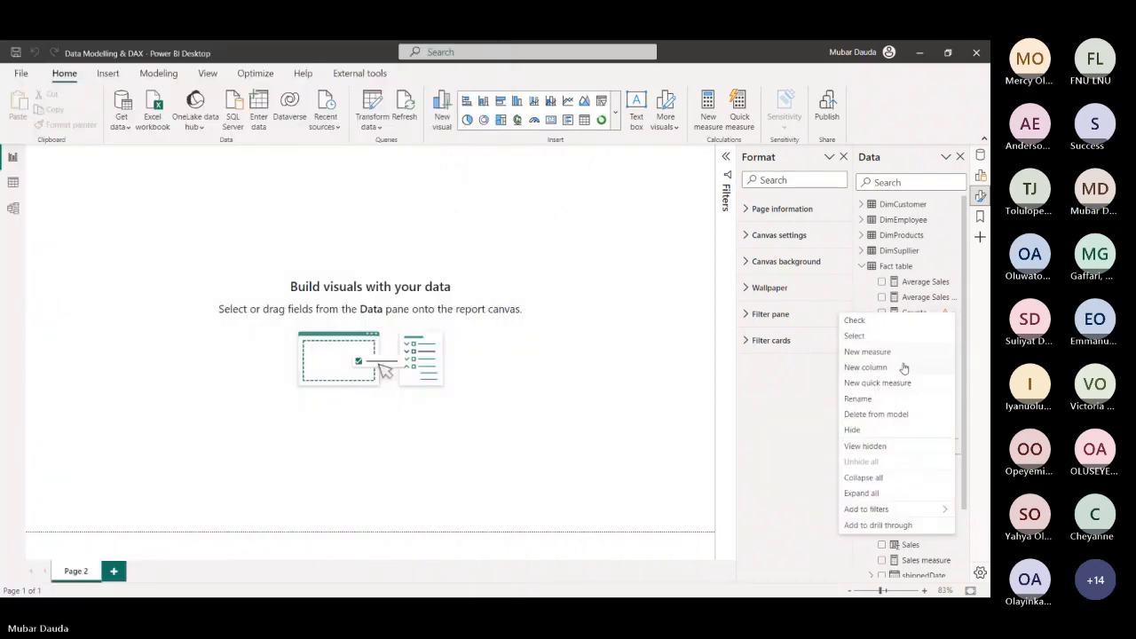
left_click(876, 413)
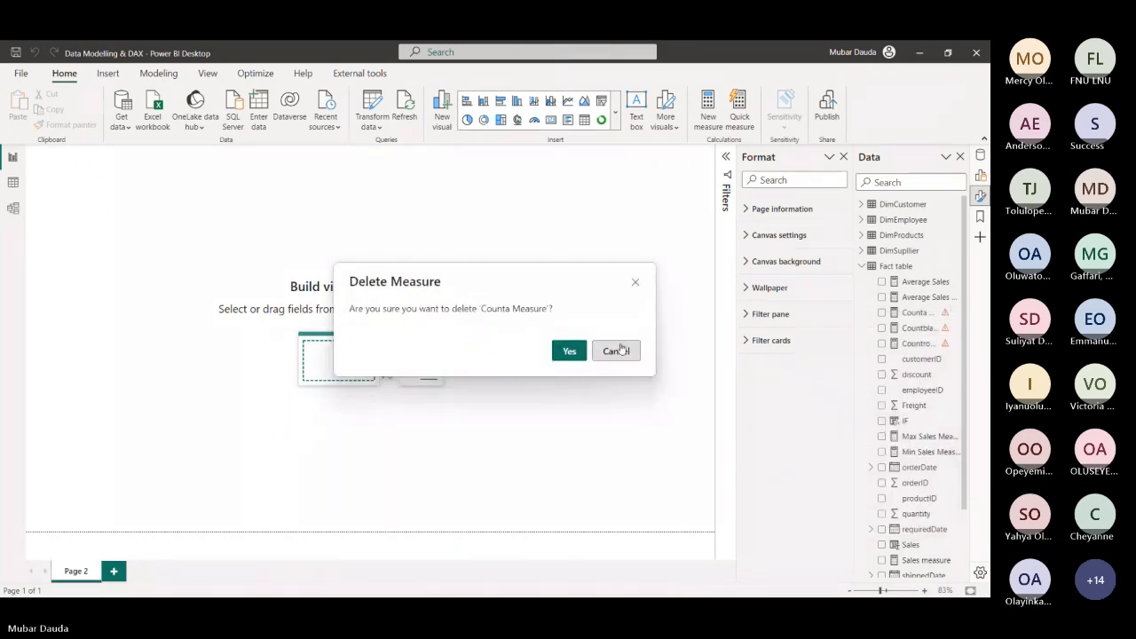
key("Return")
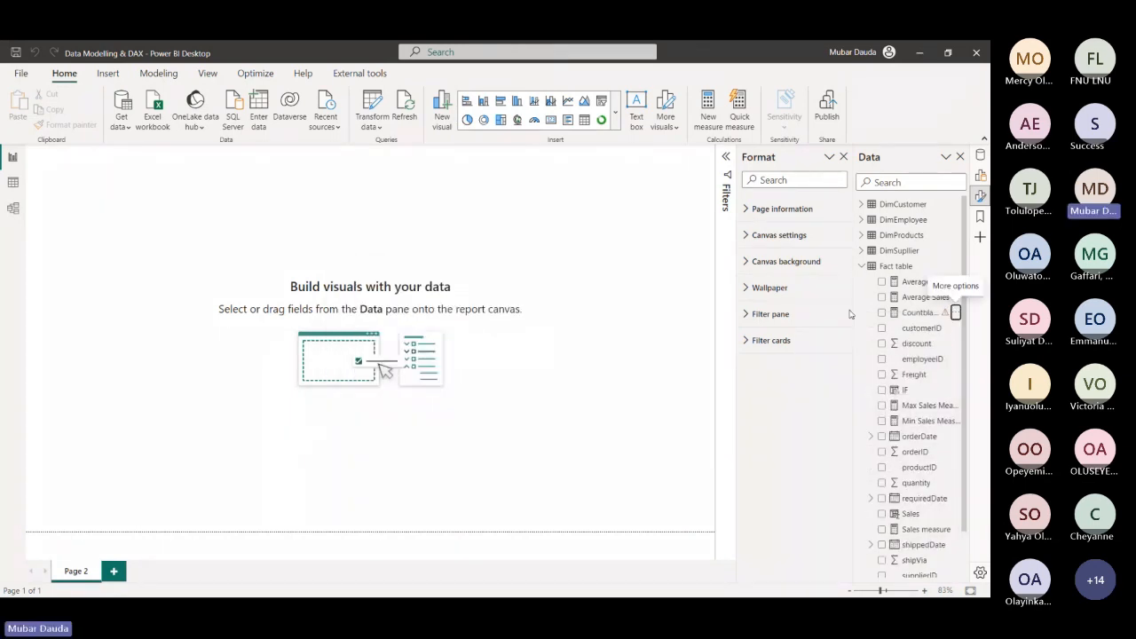
Compare the formulas of the two average sales measures in the Fact table and delete the Average Sales measure
scroll(943, 396, "down", 1)
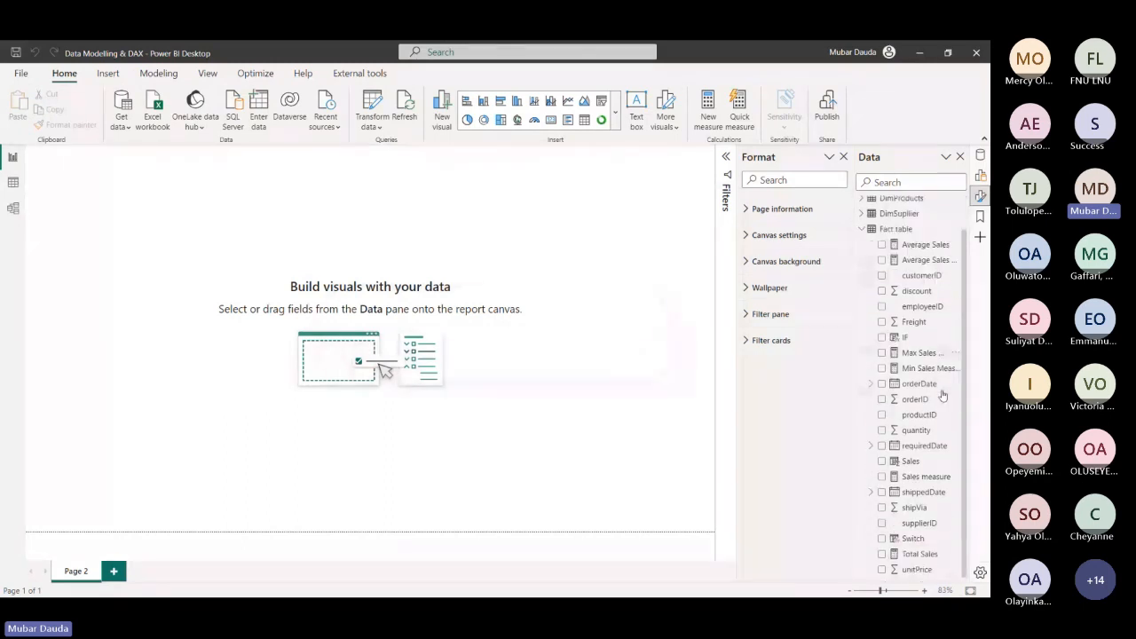
scroll(943, 396, "up", 1)
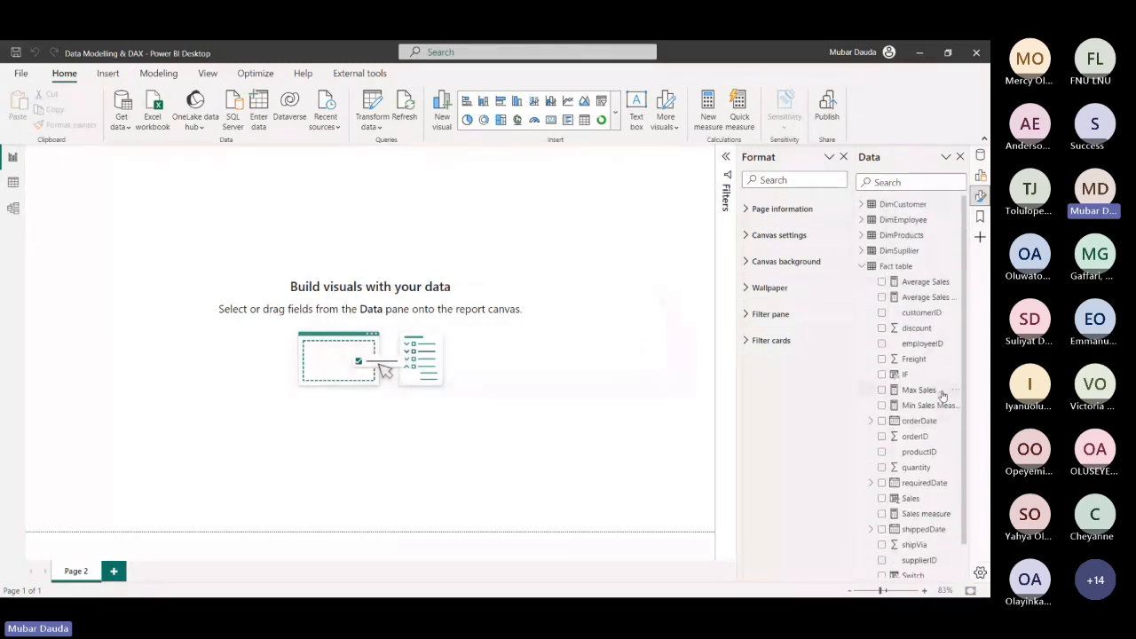
scroll(942, 396, "down", 1)
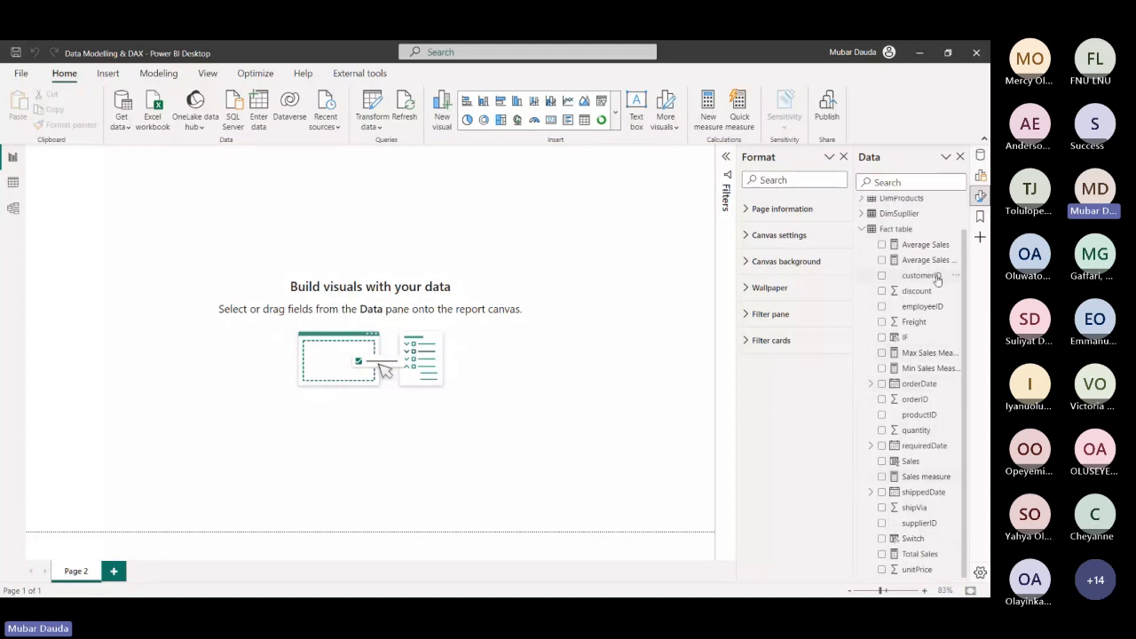
left_click(925, 245)
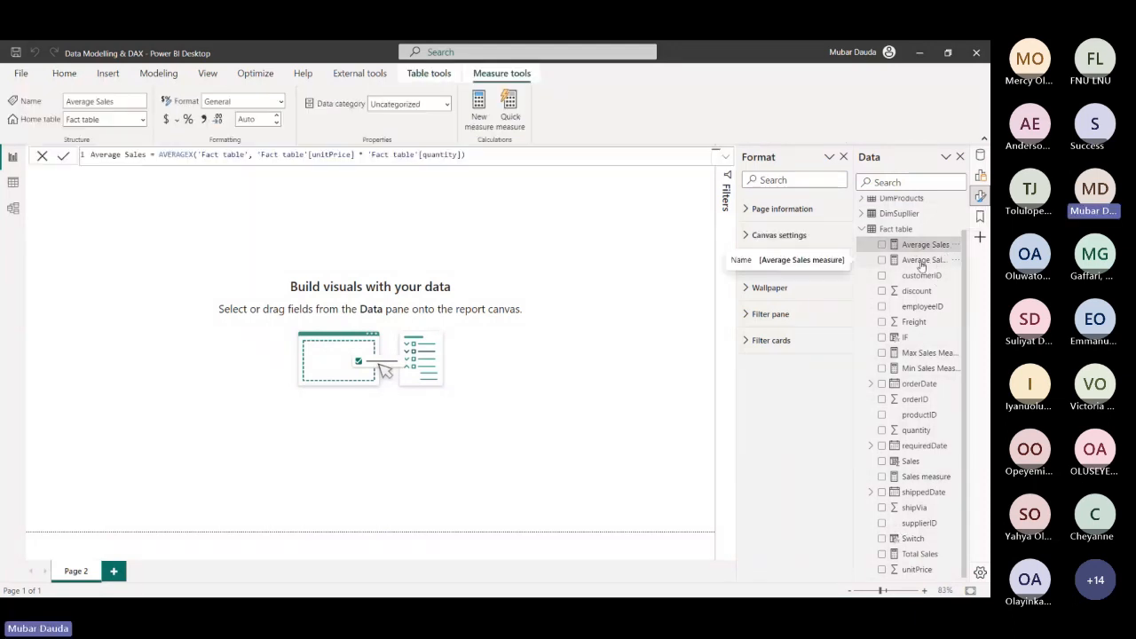
left_click(923, 263)
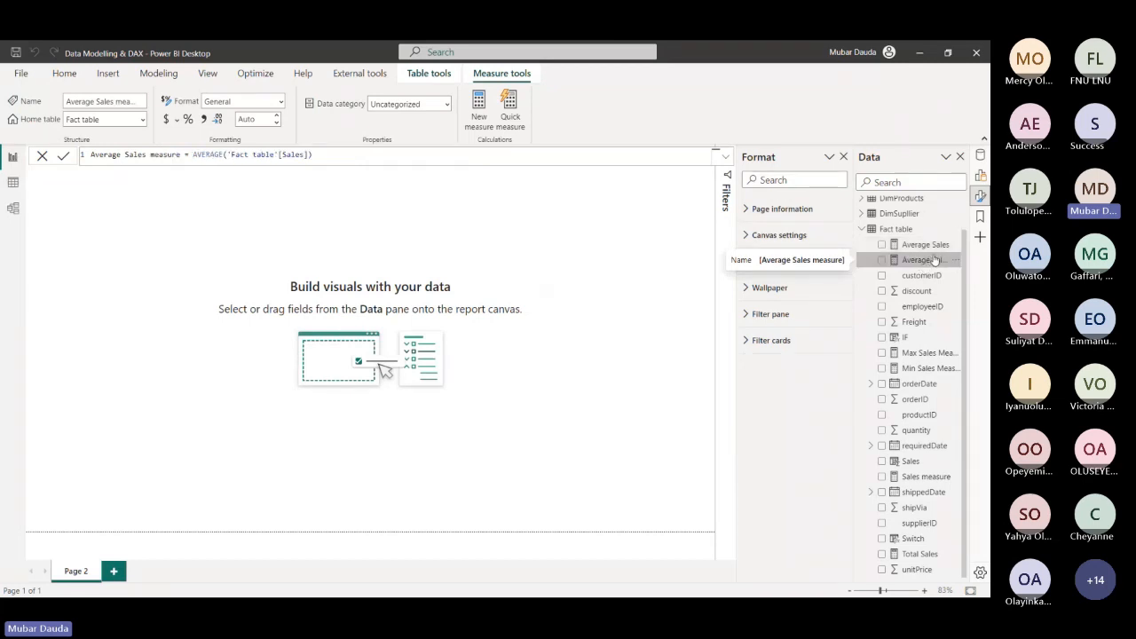
left_click(955, 246)
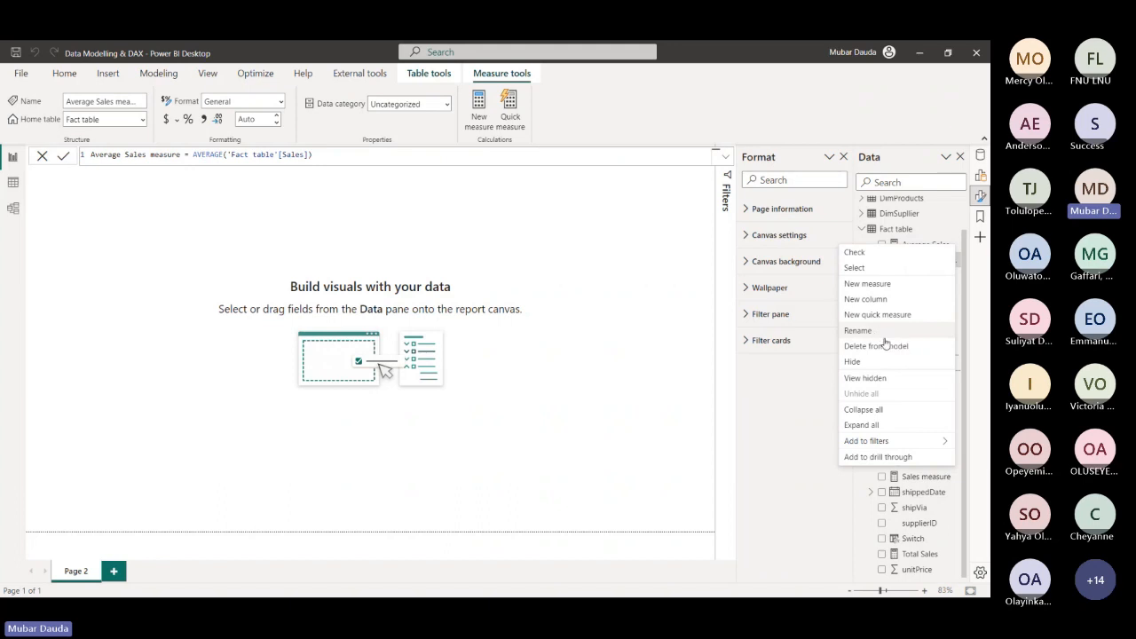
left_click(884, 345)
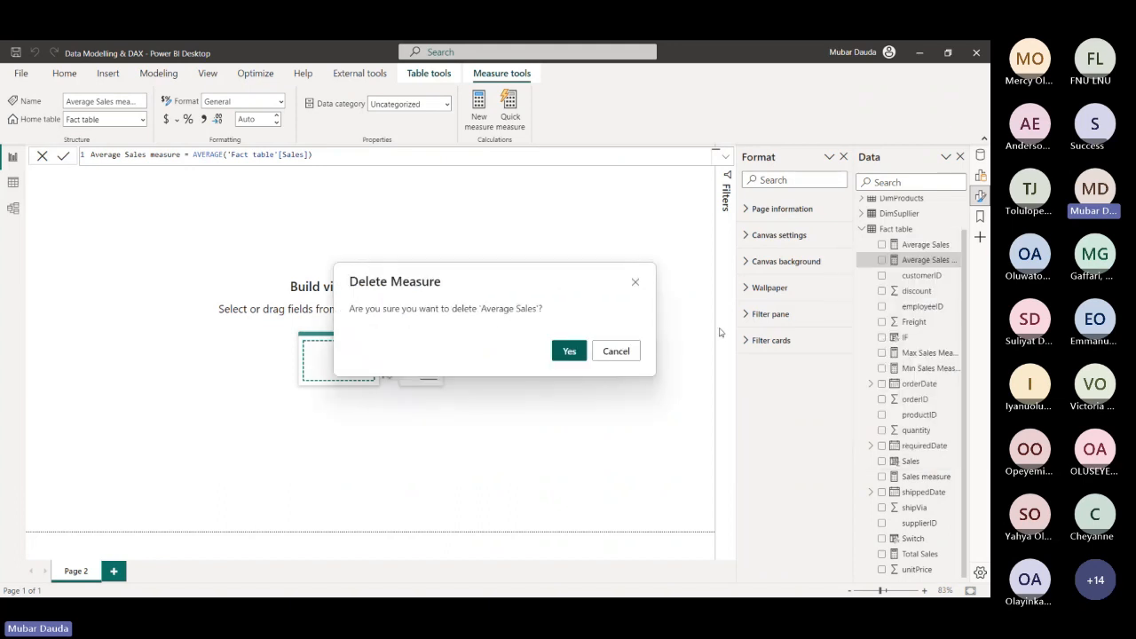
left_click(569, 351)
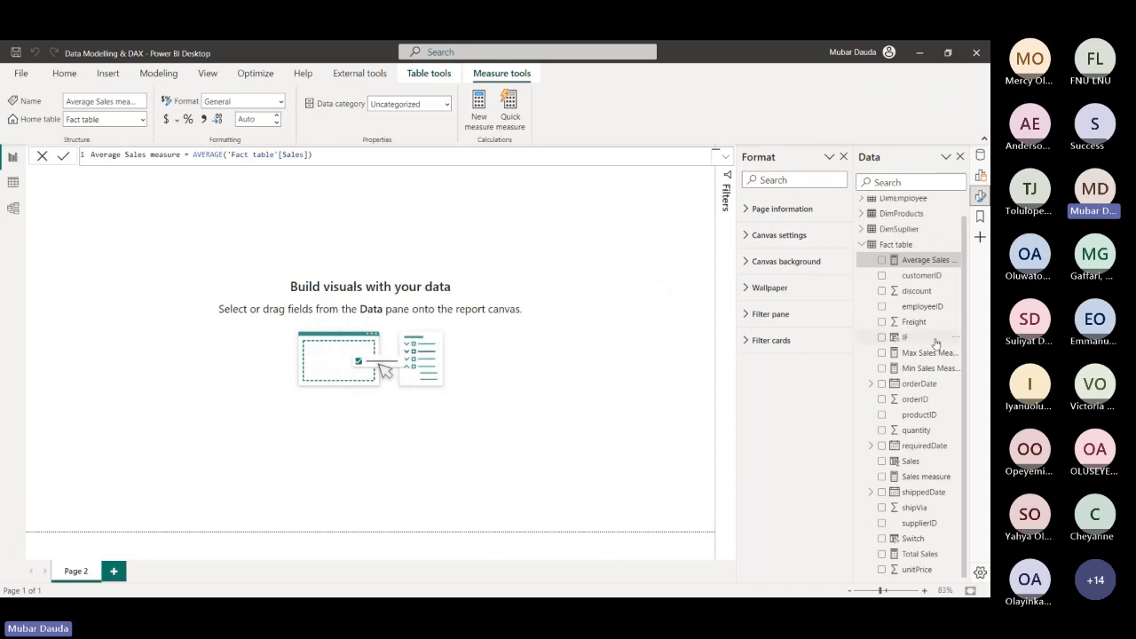
Delete the IF column from the Fact table
right_click(927, 341)
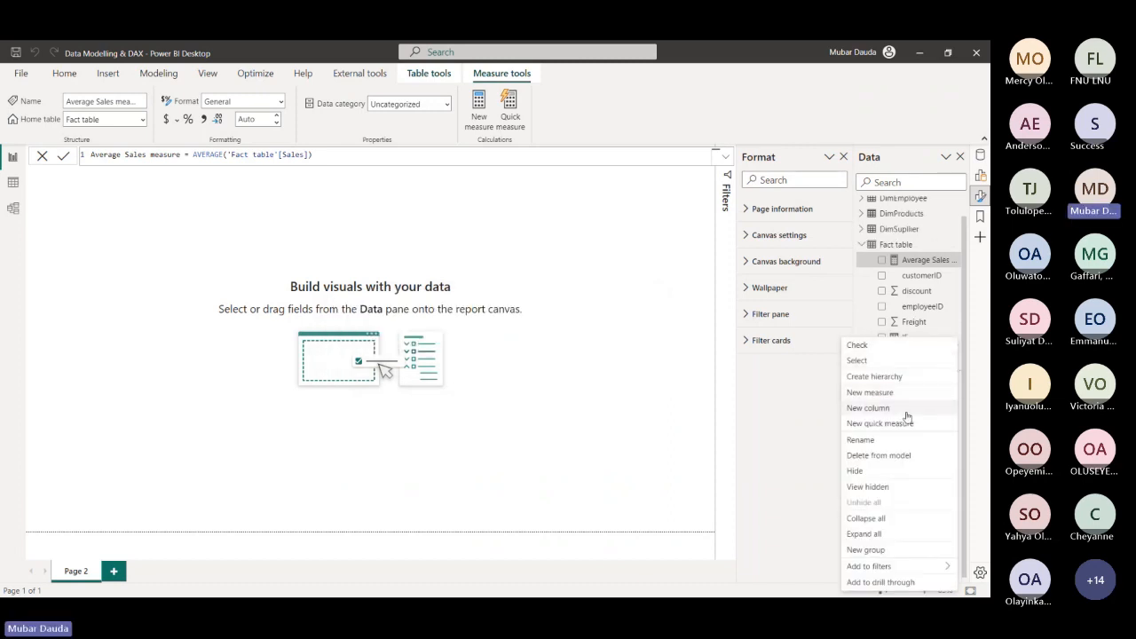
left_click(909, 455)
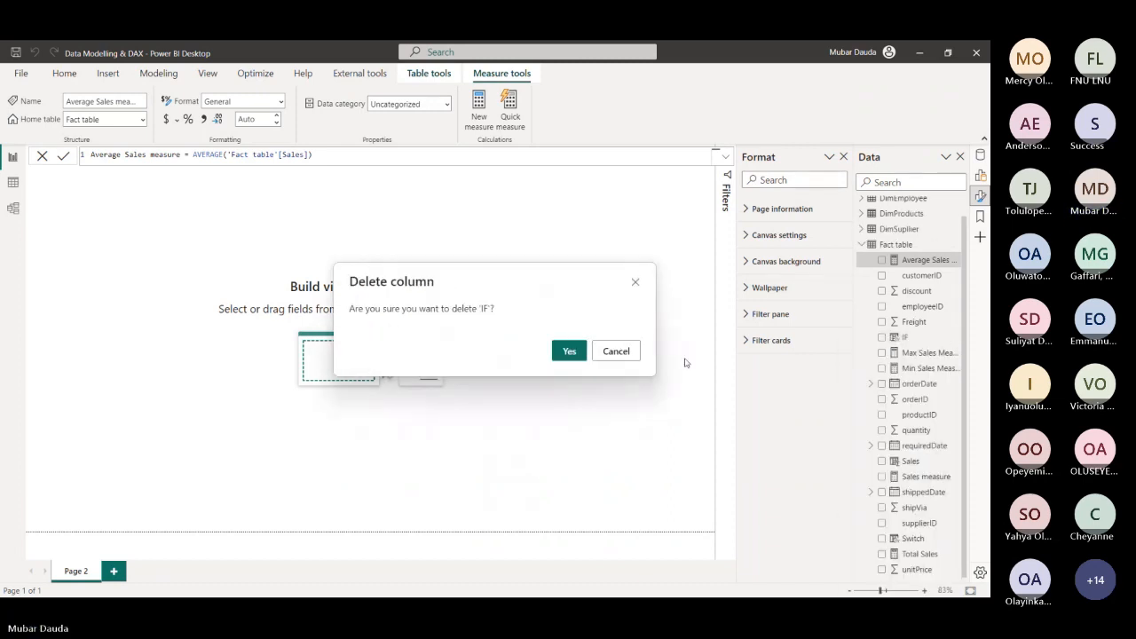
left_click(570, 350)
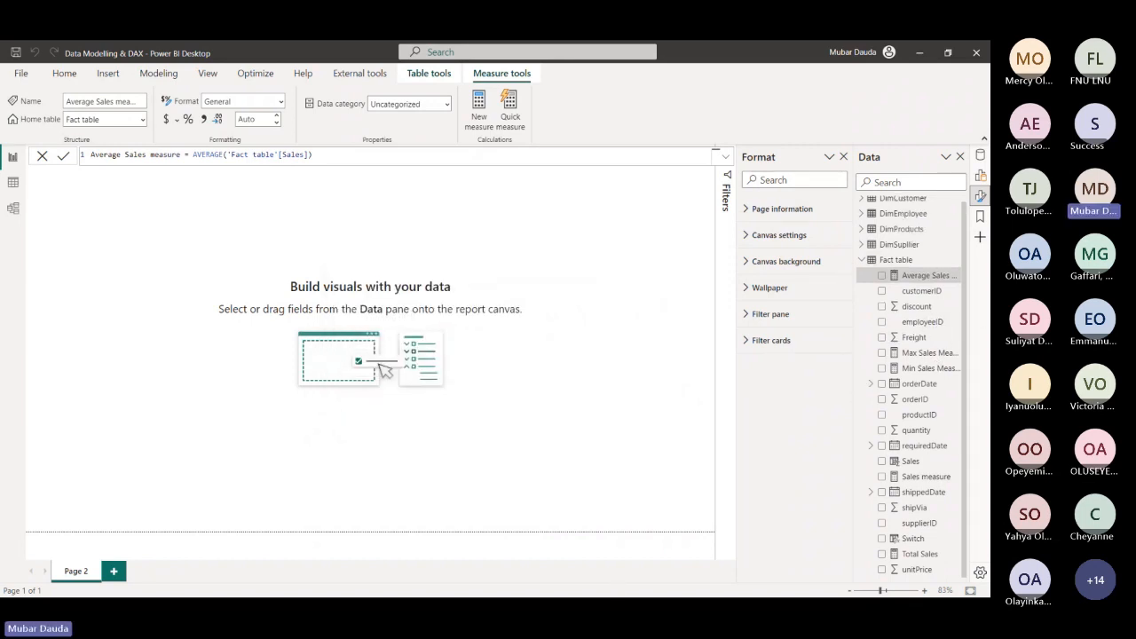
Examine the report design guidelines on slide 20 in PowerPoint and the business challenges in the Word document
mouse_move(618, 595)
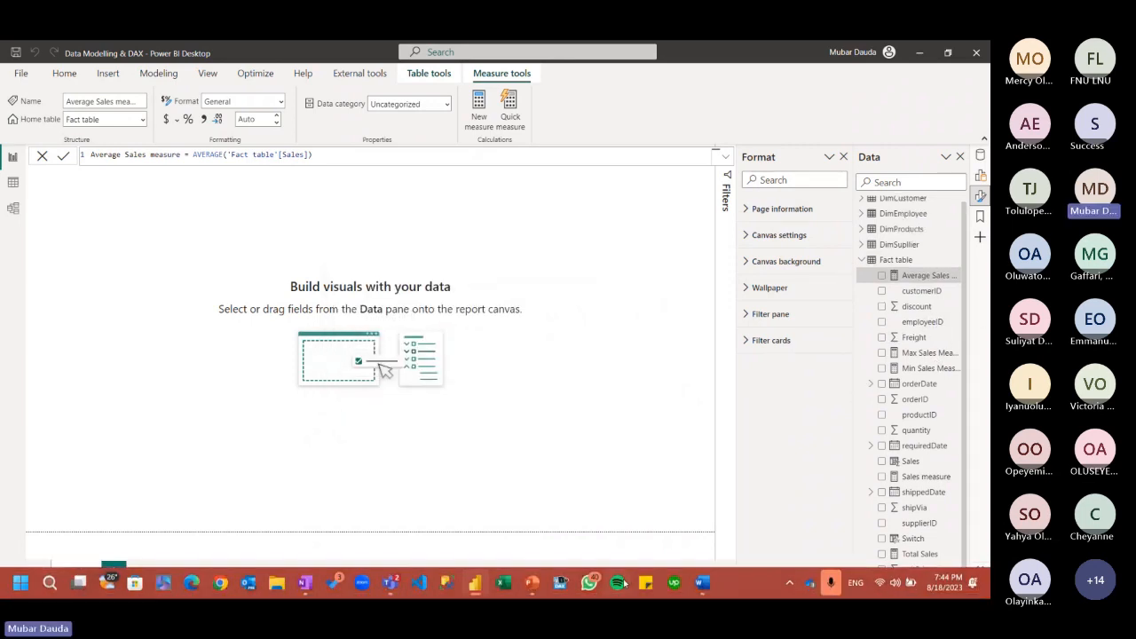
left_click(537, 588)
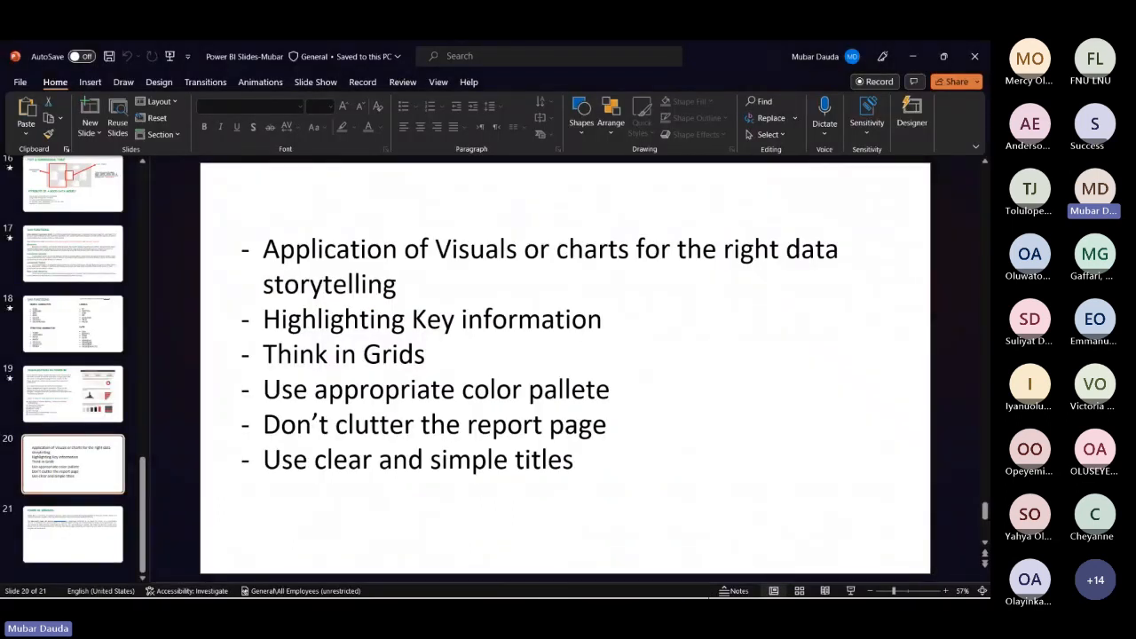
left_click(914, 53)
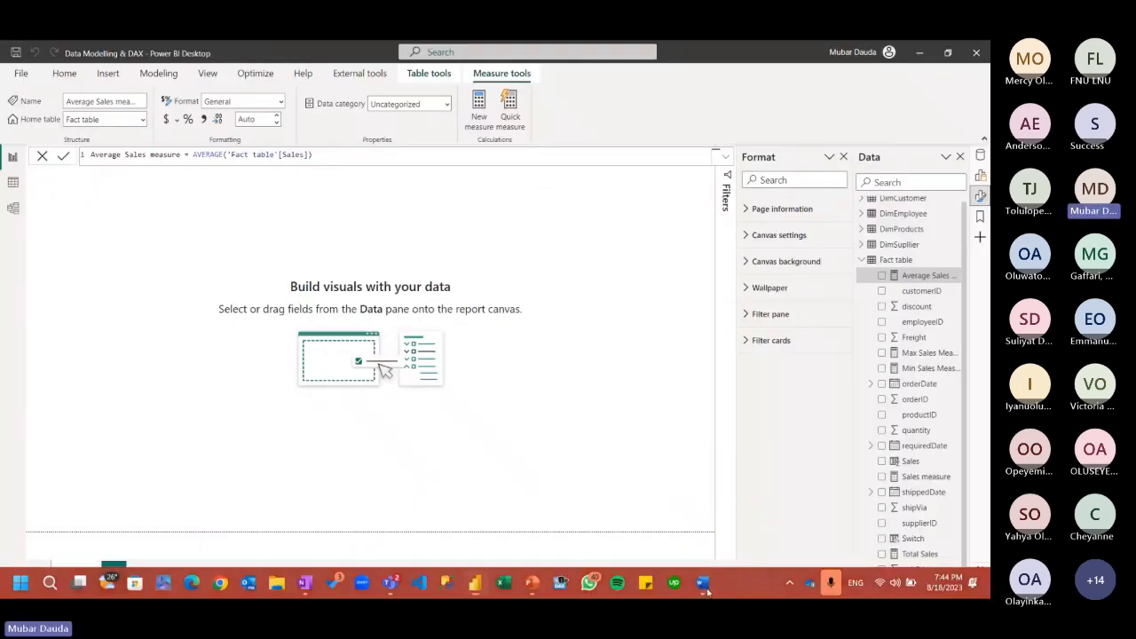
left_click(707, 592)
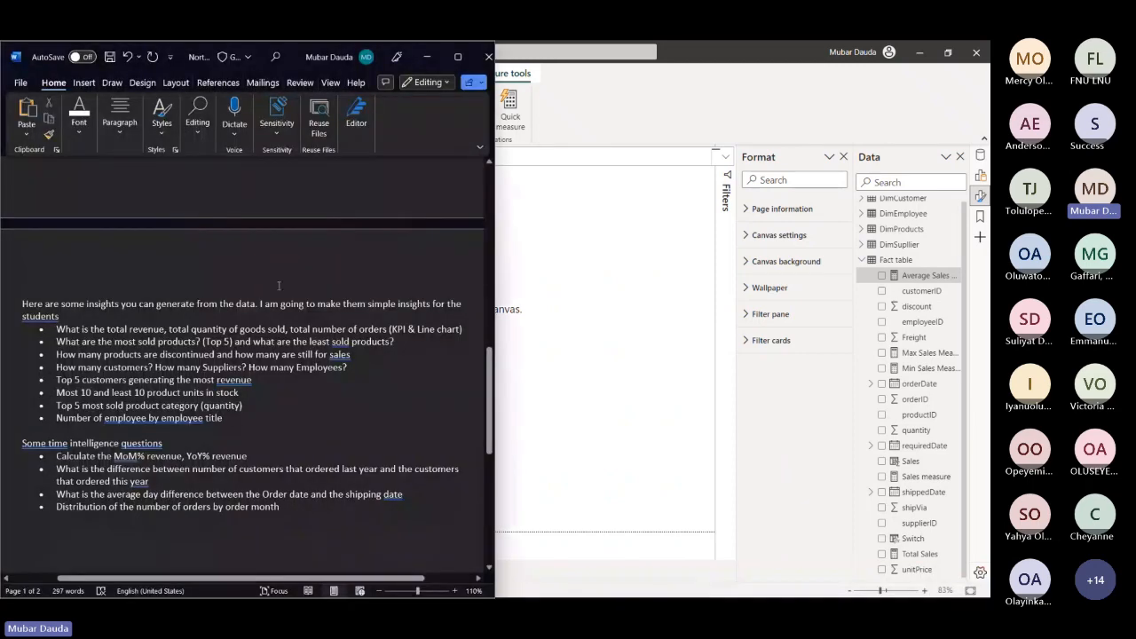
scroll(278, 284, "up", 8)
scroll(146, 278, "up", 3)
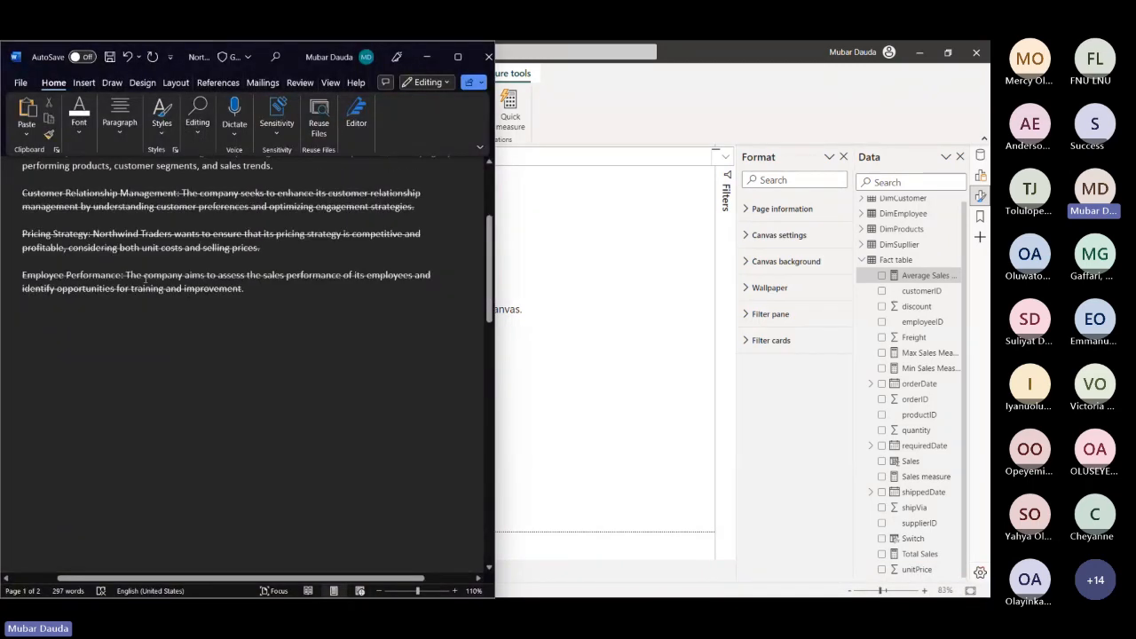
scroll(146, 279, "up", 3)
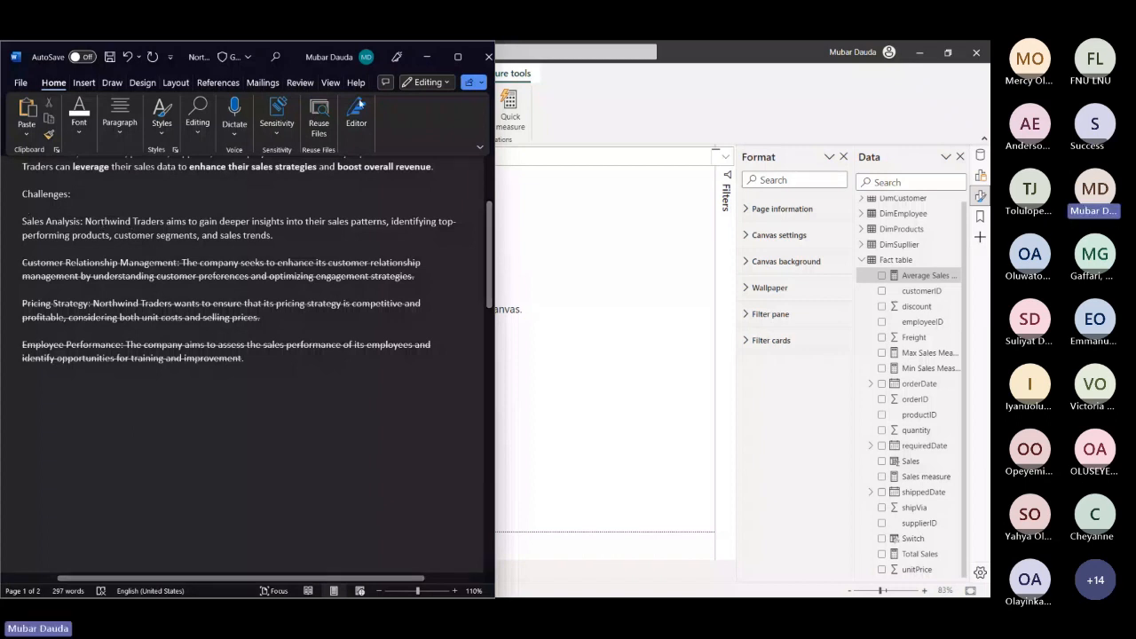
left_click(427, 57)
left_click(532, 583)
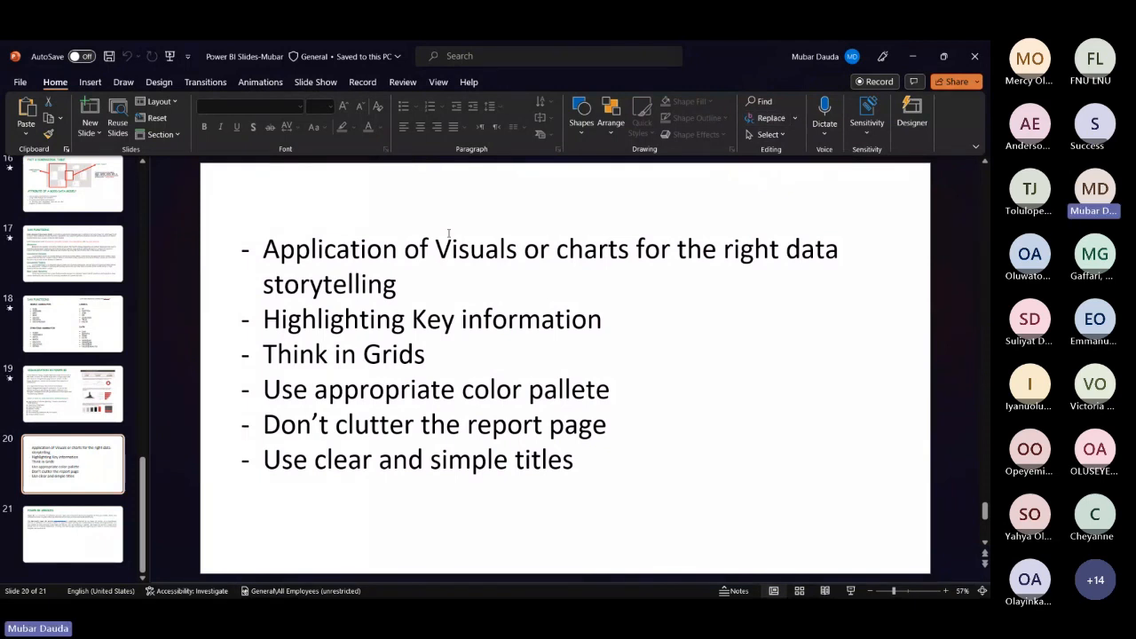
left_click(913, 56)
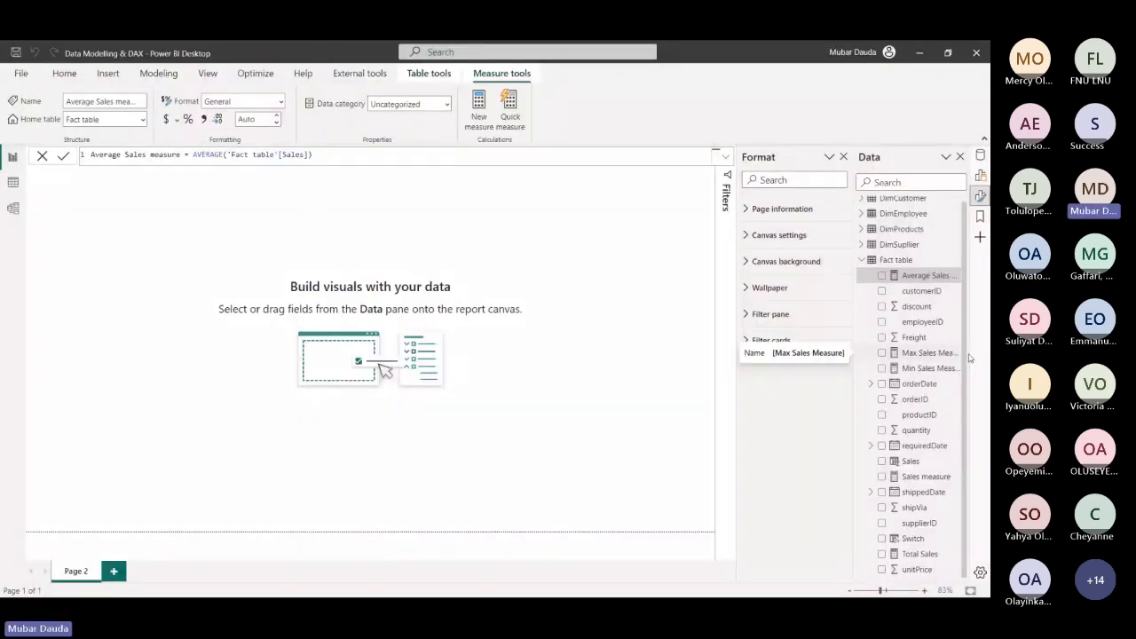
Delete the Max Sales Measure and the Min Sales Measure from the Fact table
right_click(948, 353)
left_click(906, 457)
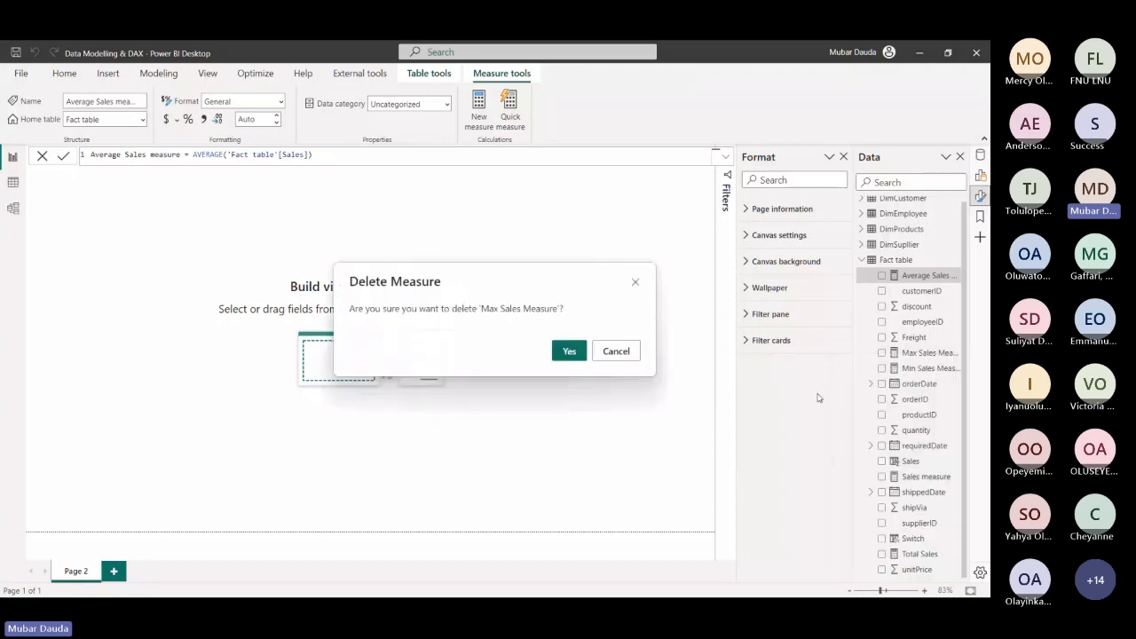
left_click(569, 350)
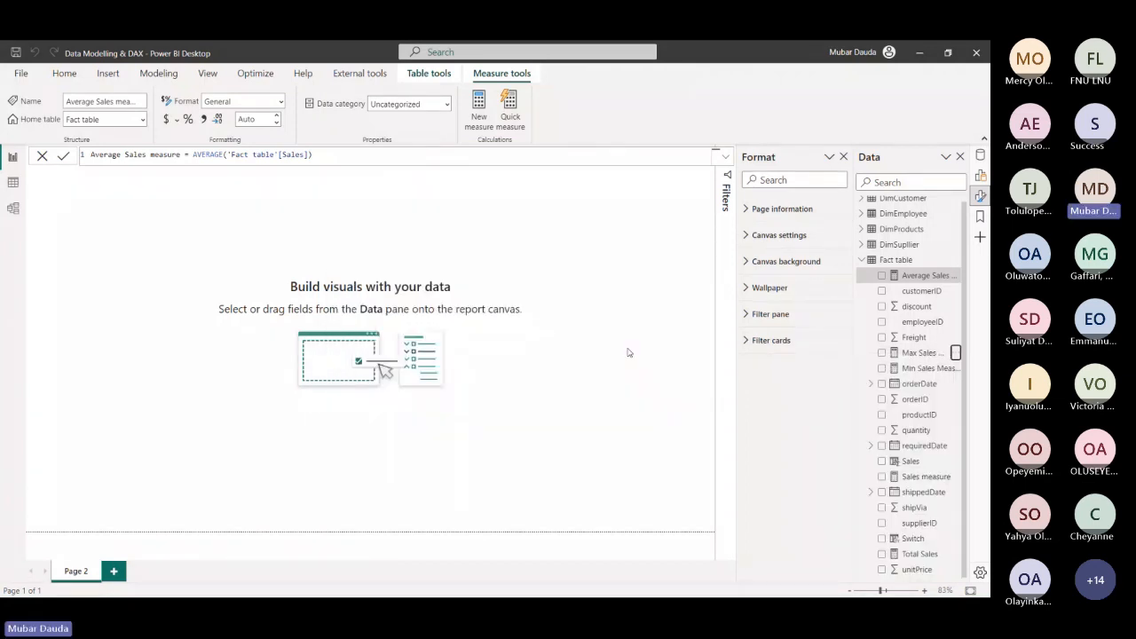
right_click(949, 369)
left_click(875, 460)
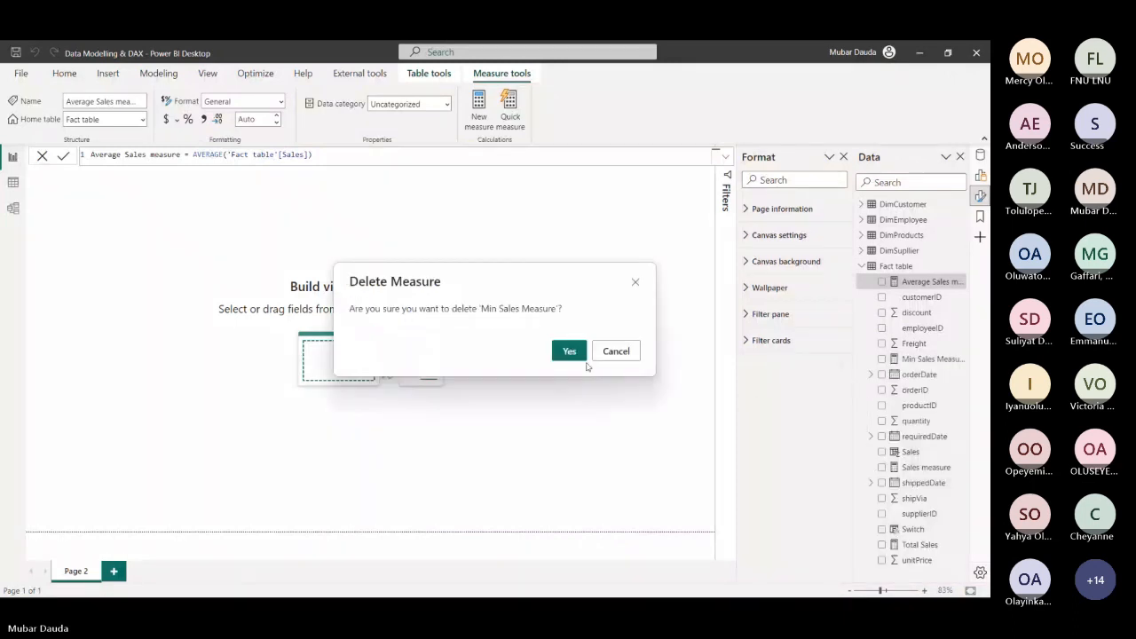
left_click(581, 356)
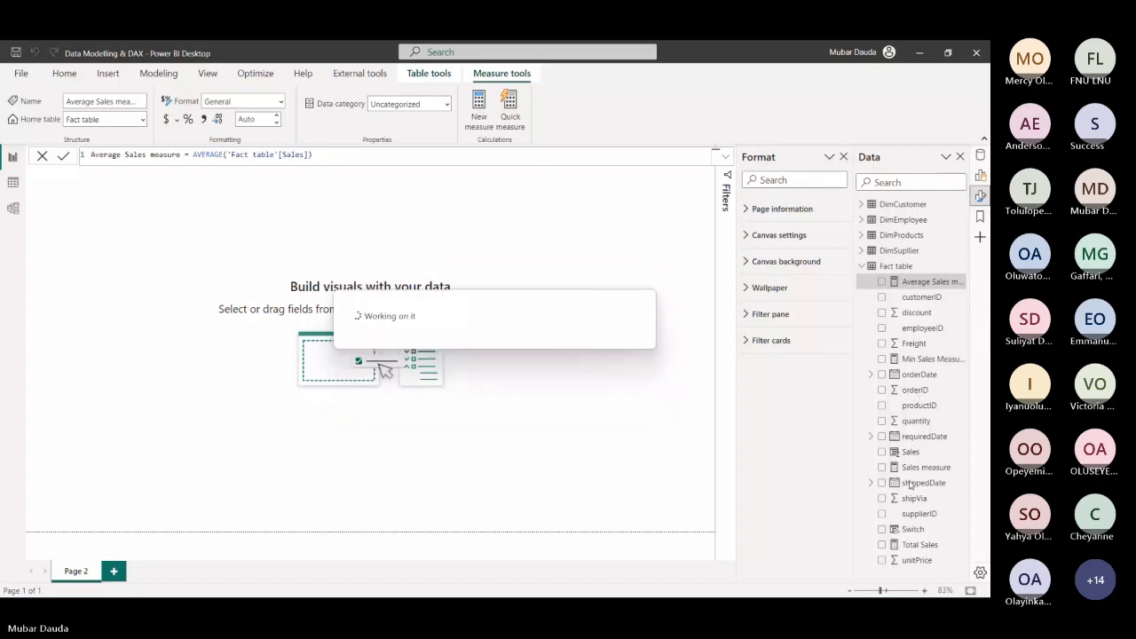
Delete the Switch column from the Fact table
right_click(935, 516)
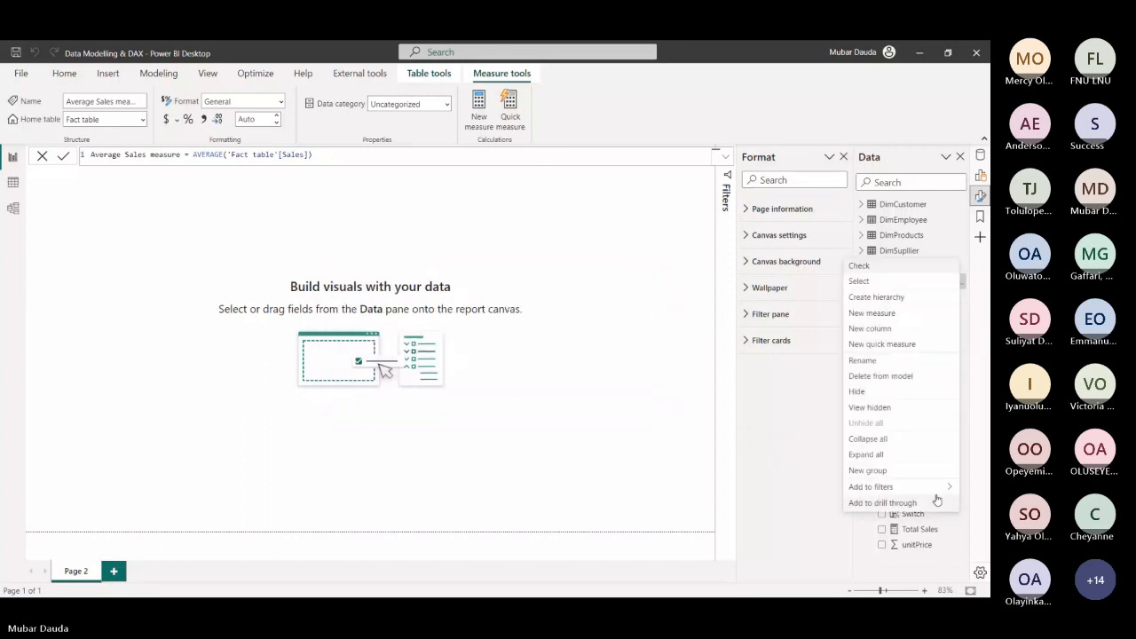
left_click(895, 376)
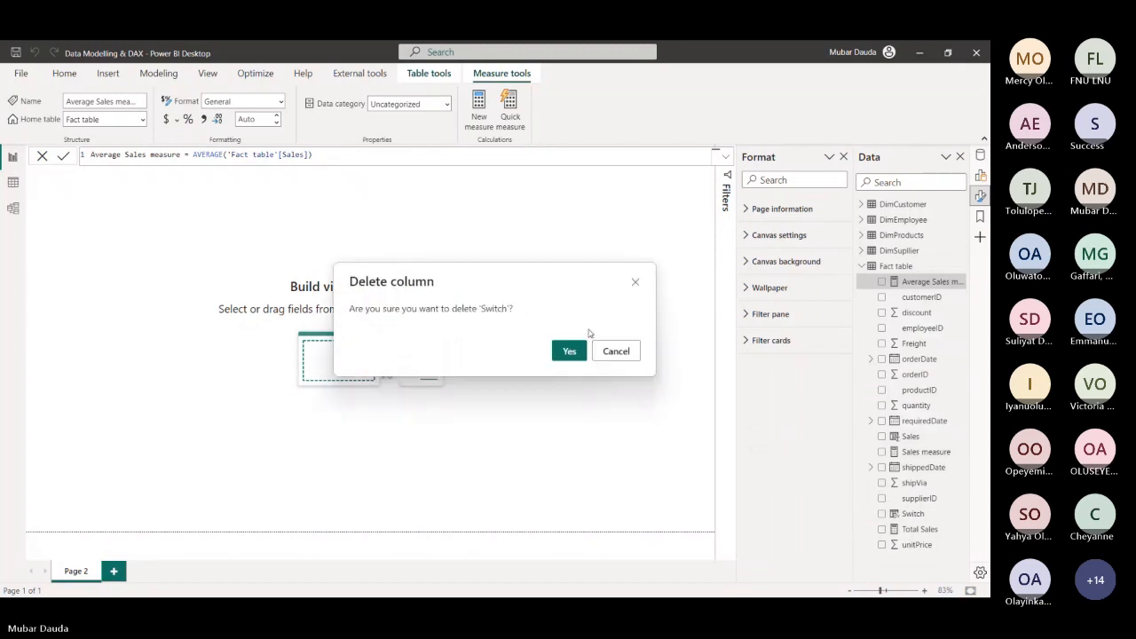
left_click(568, 350)
Check the formula of the Total Sales measure and reread the Sales Analysis challenge in the Word document
left_click(921, 515)
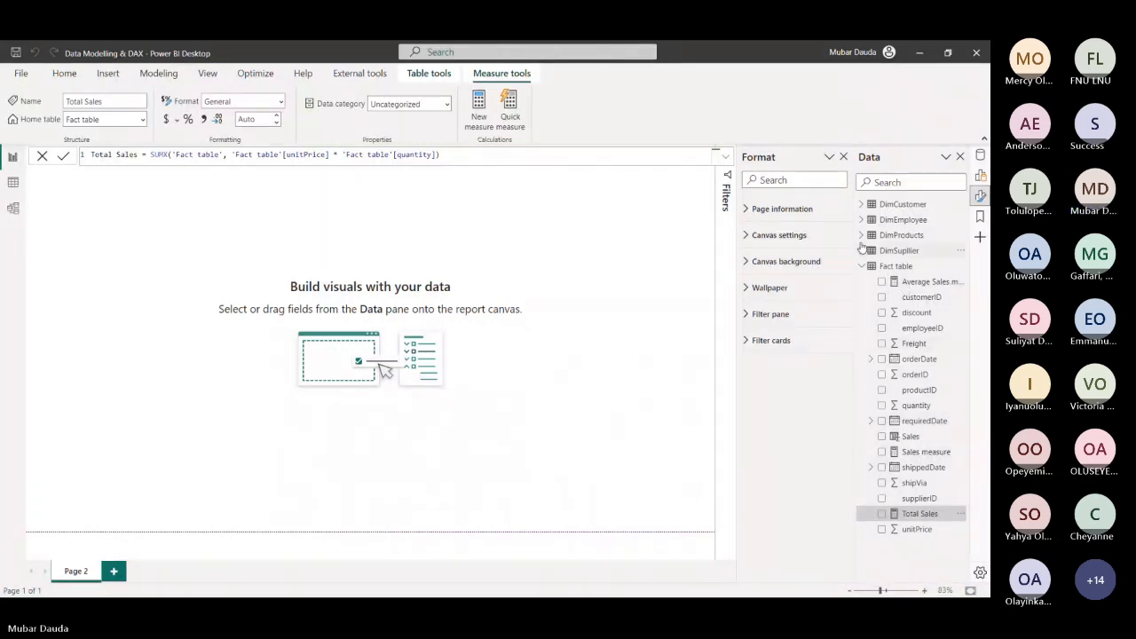
left_click(612, 281)
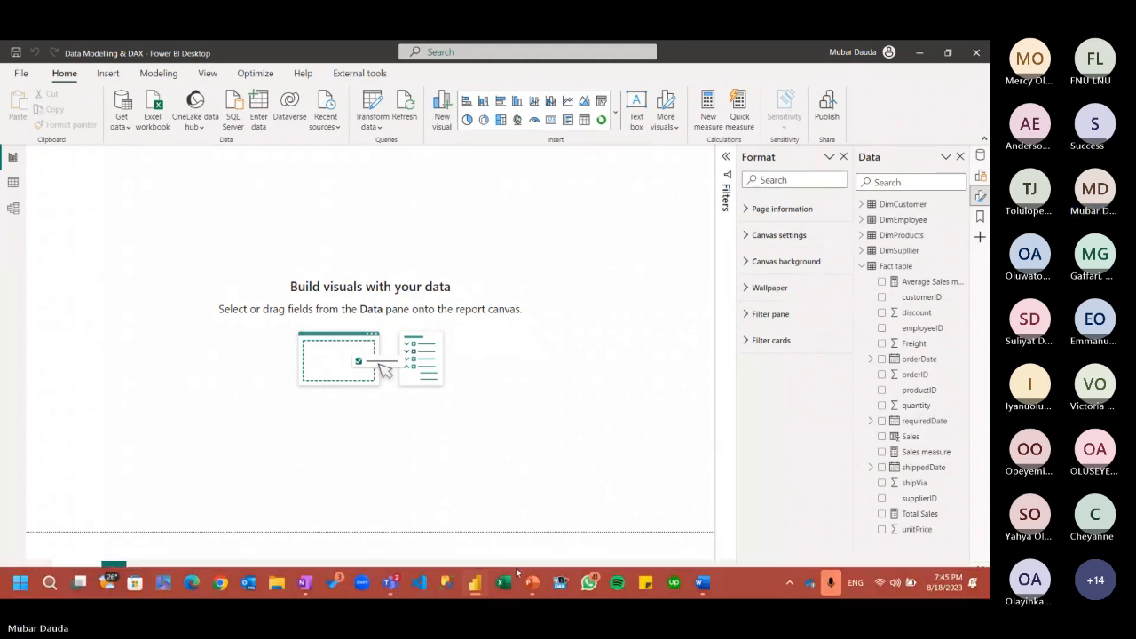
left_click(702, 582)
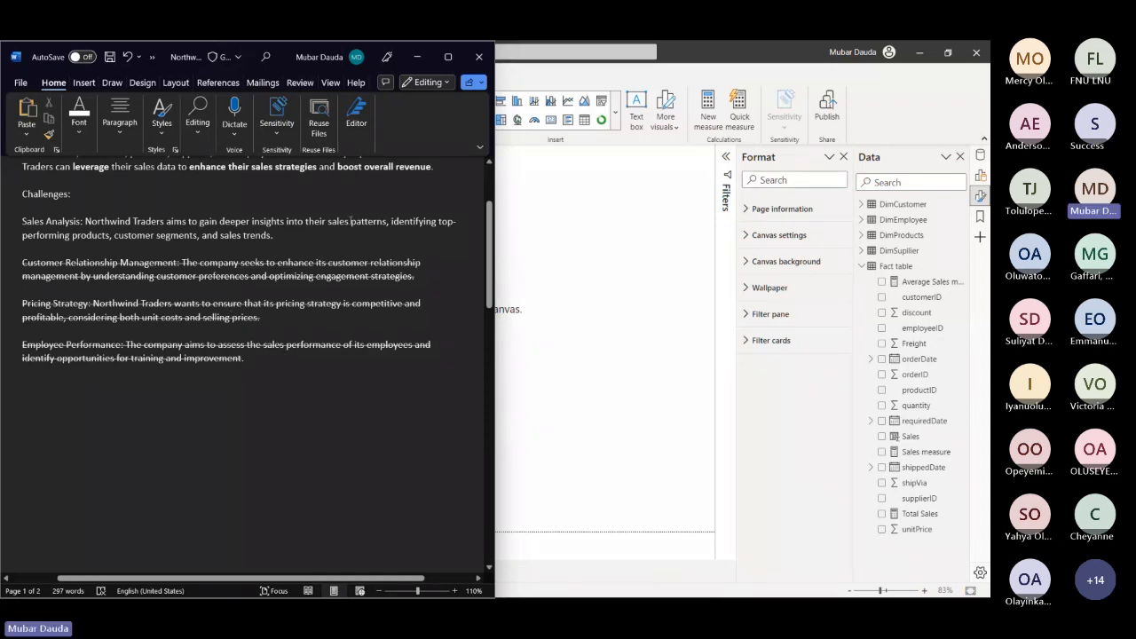
left_click(580, 215)
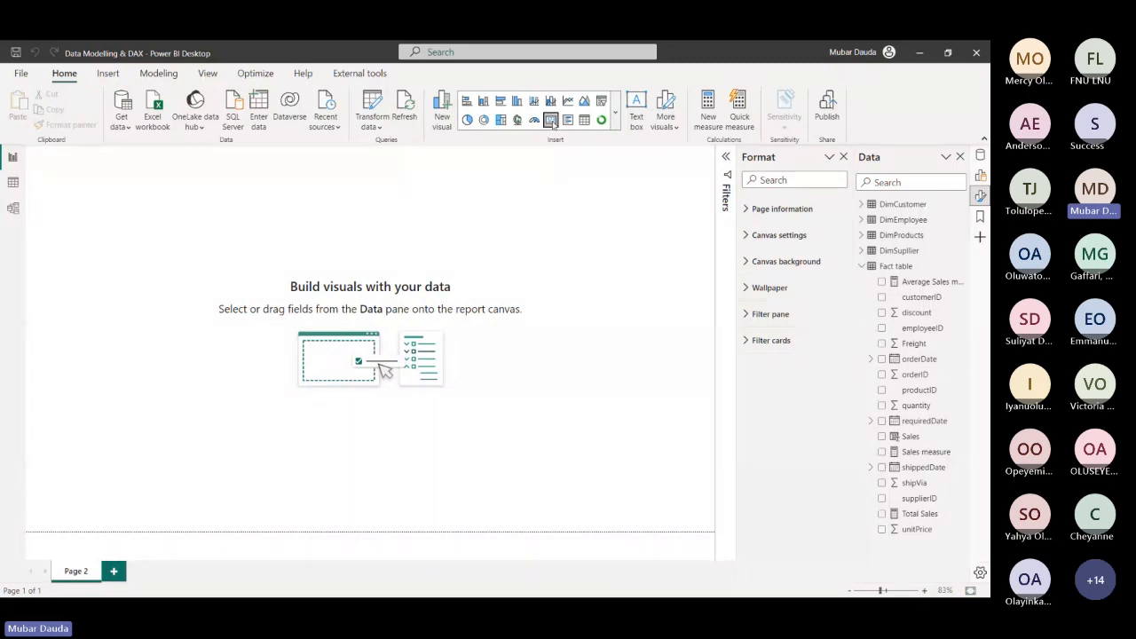
Add a card showing Total Sales to Page 2 in Power BI and shrink it in the page's upper-left corner
left_click(550, 119)
left_click(919, 514)
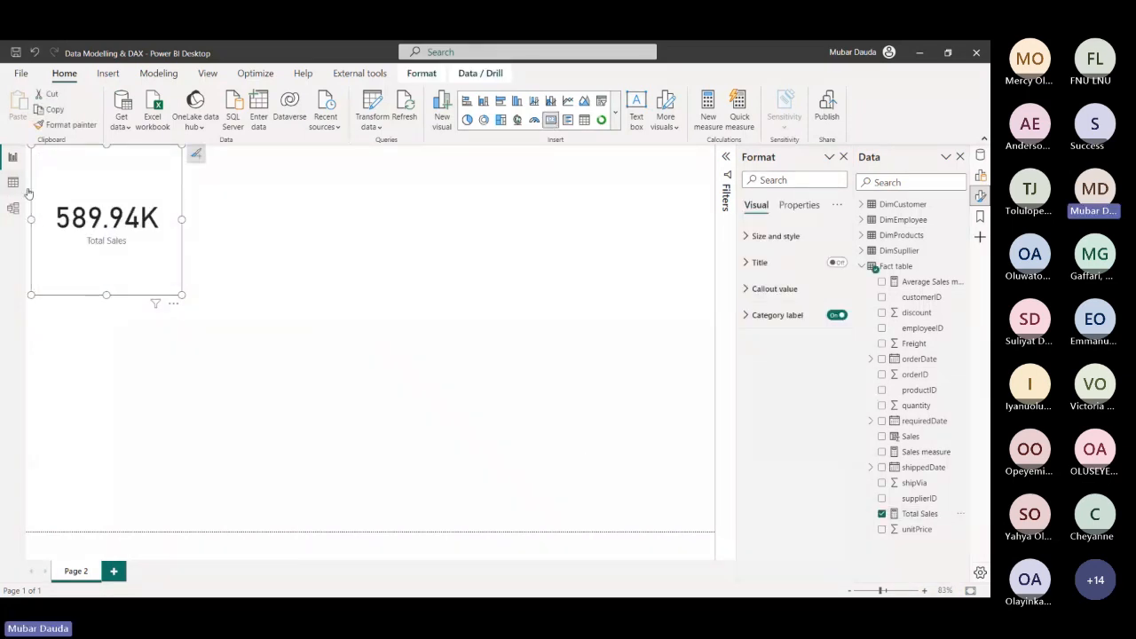
left_click_drag(182, 294, 147, 217)
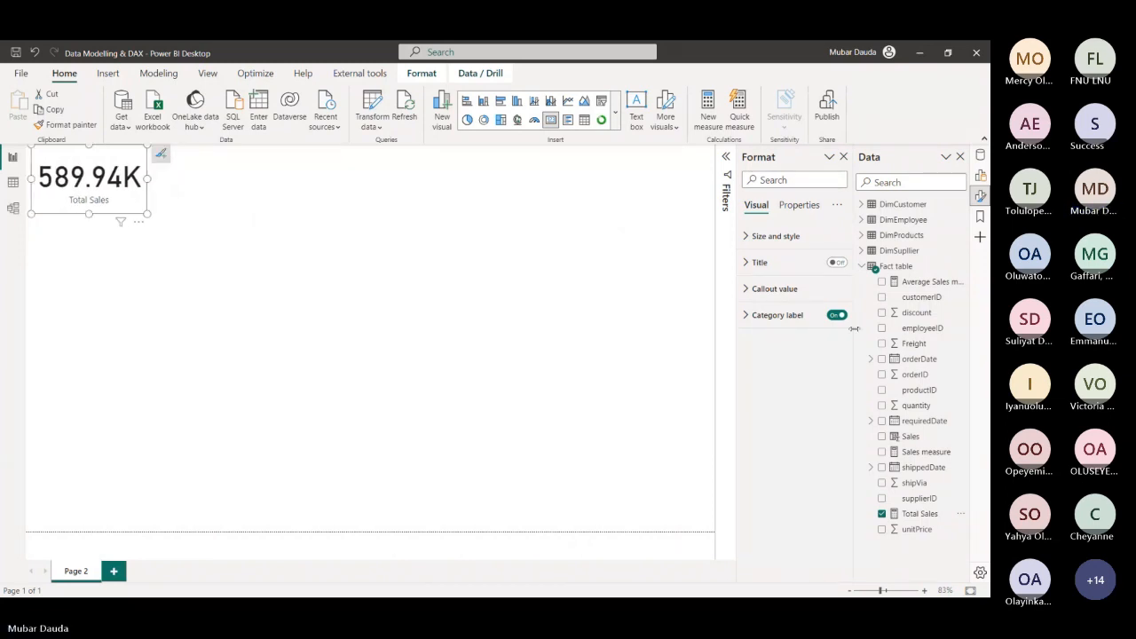
Set the date format of the Fact table's orderDate column to 3/14/2001 (m/d/yyyy)
left_click(8, 185)
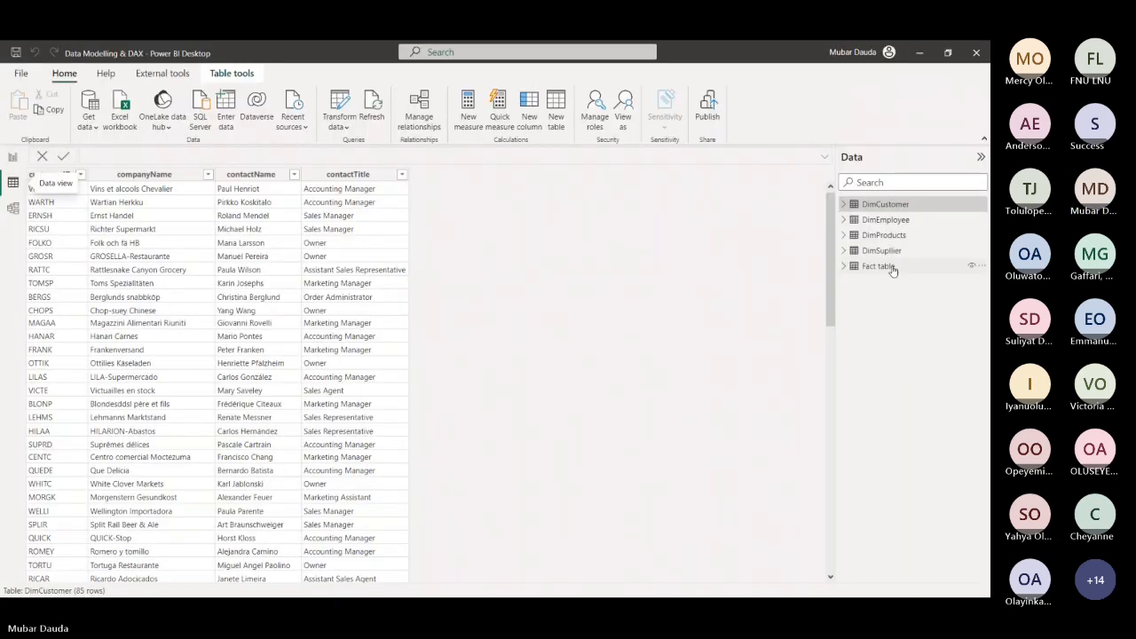
left_click(891, 268)
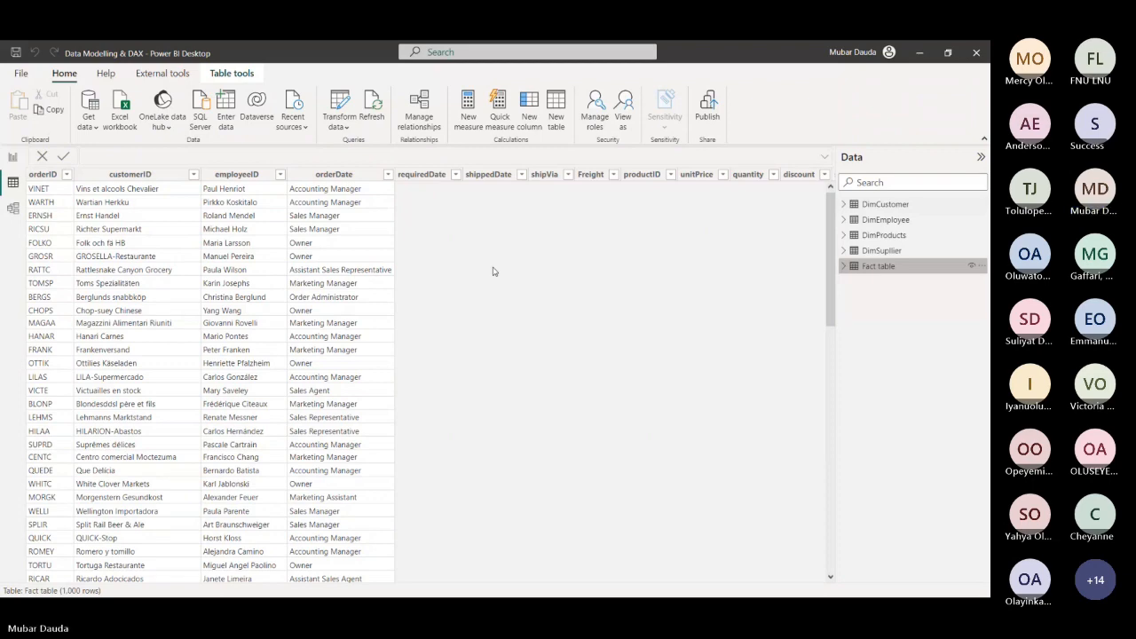
left_click(257, 174)
left_click(235, 101)
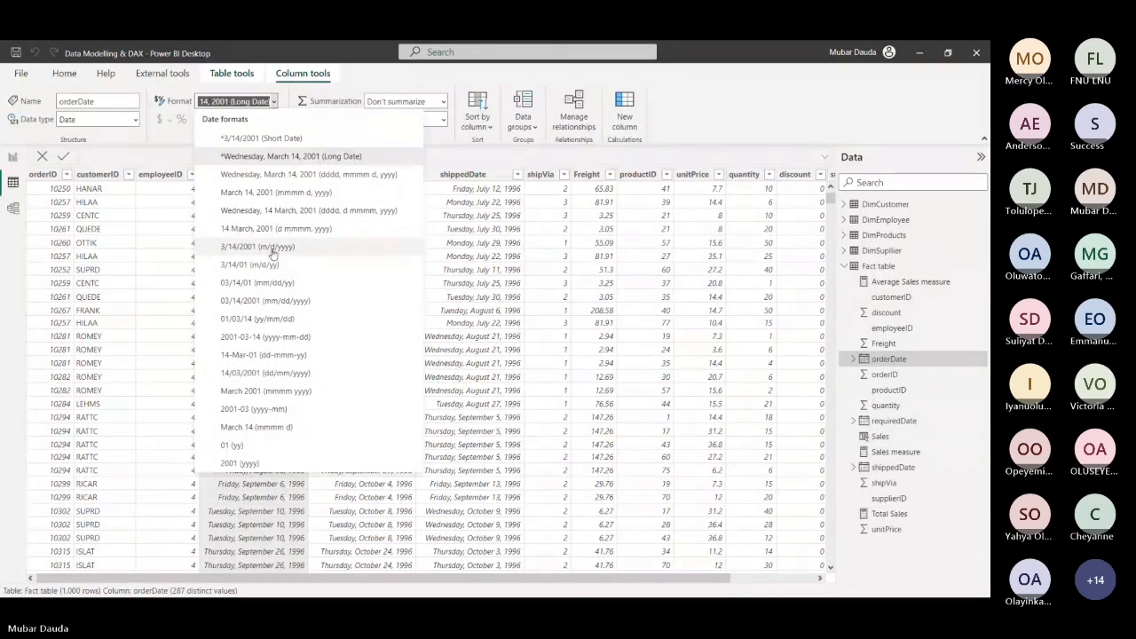
left_click(272, 249)
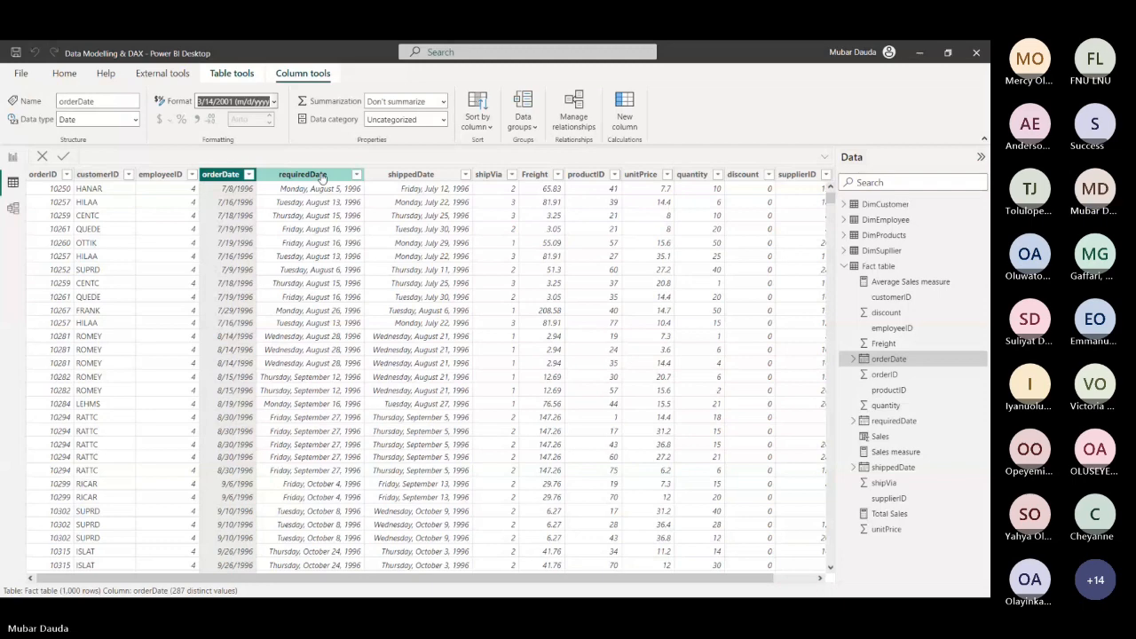
Set the date format of the requiredDate and shippedDate columns to 3/14/2001 (m/d/yyyy)
left_click(315, 175)
left_click(267, 101)
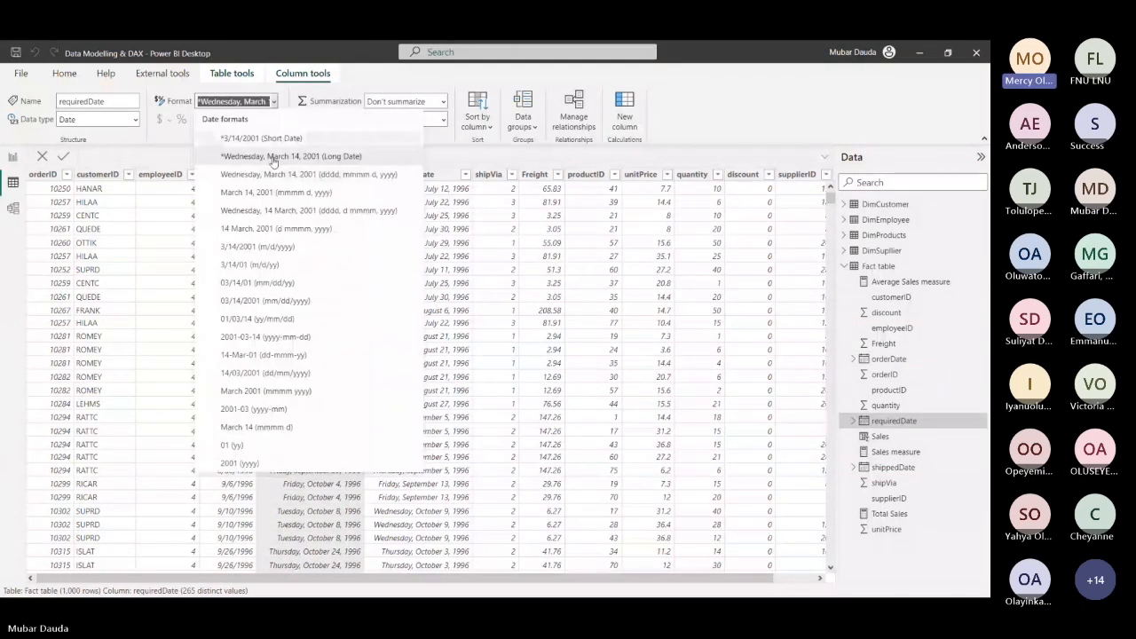
left_click(262, 245)
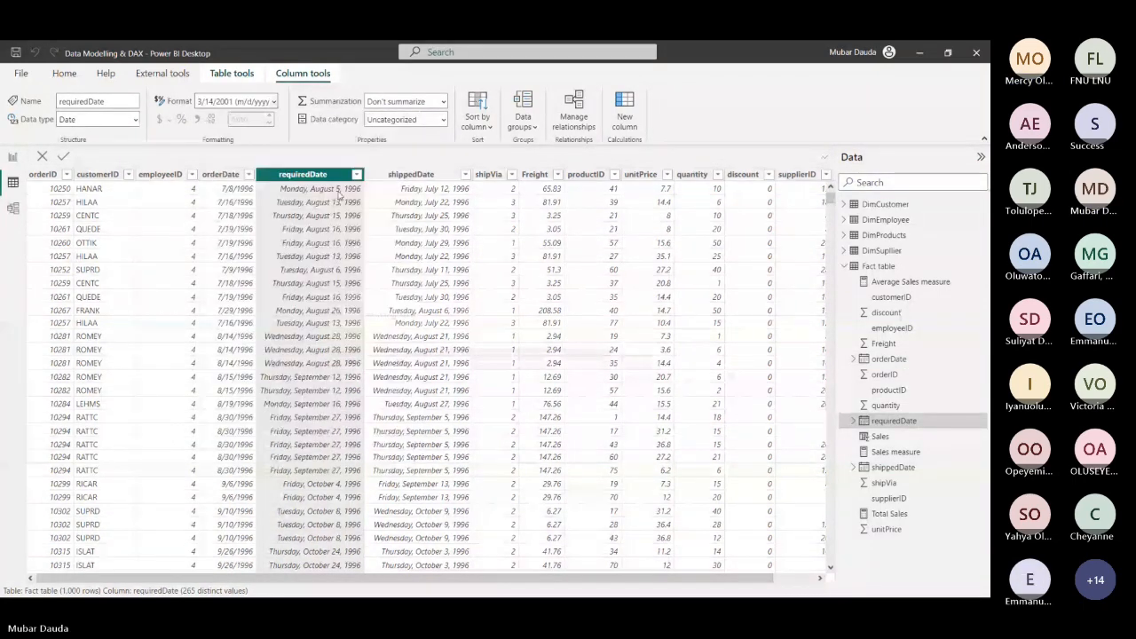
left_click(380, 175)
left_click(273, 101)
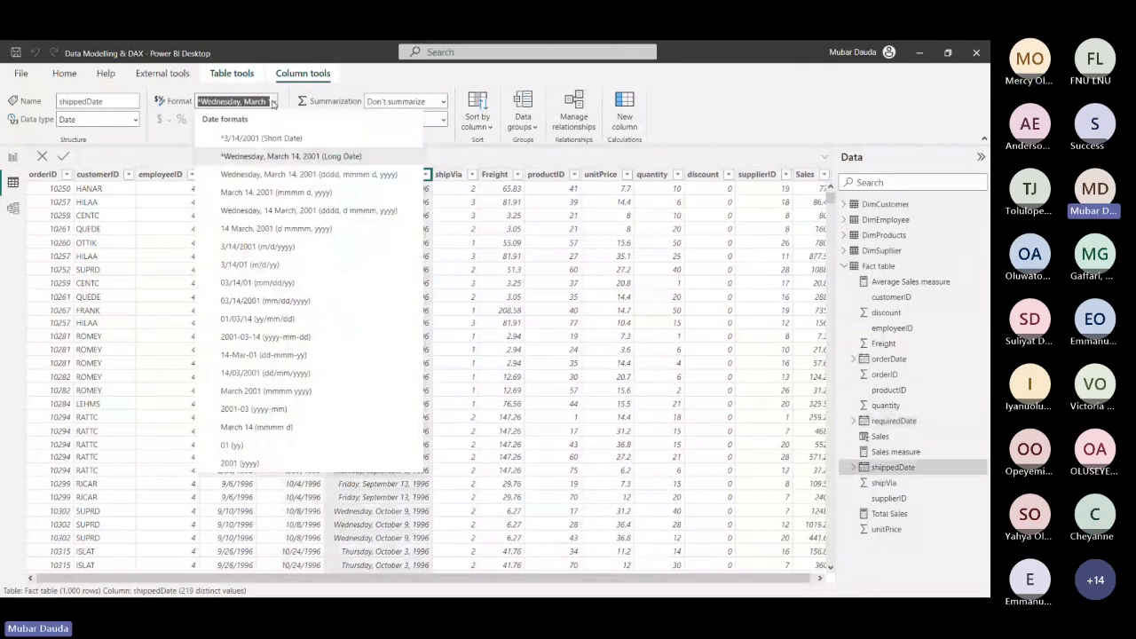
left_click(266, 246)
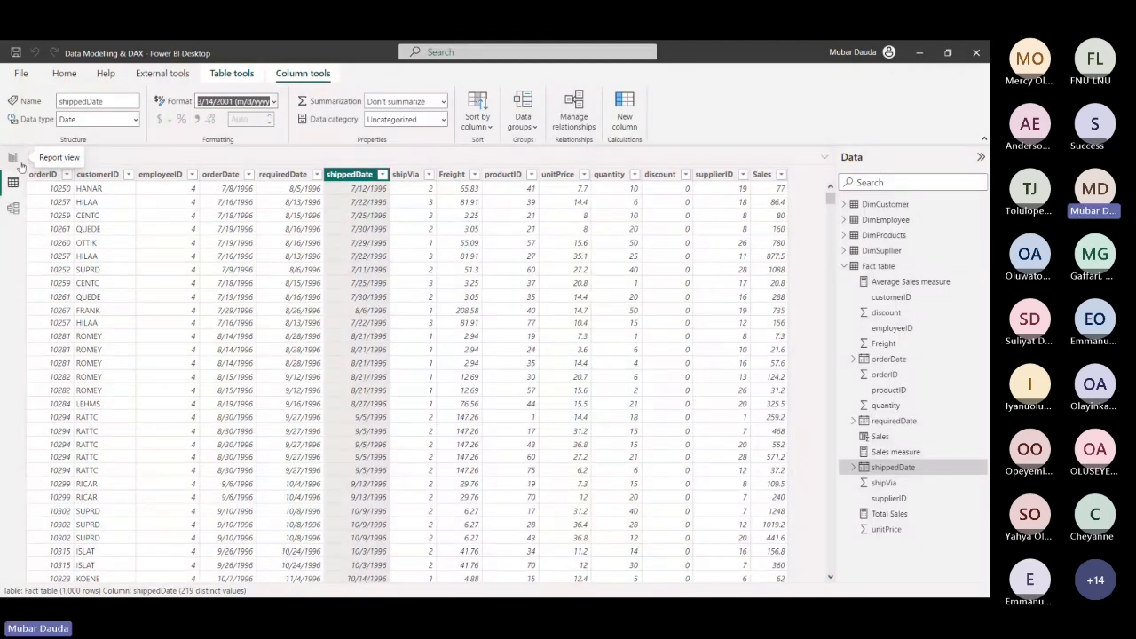
Add cards for the sum of unitPrice and for No. of Products from DimProducts along the top of the report page
left_click(14, 163)
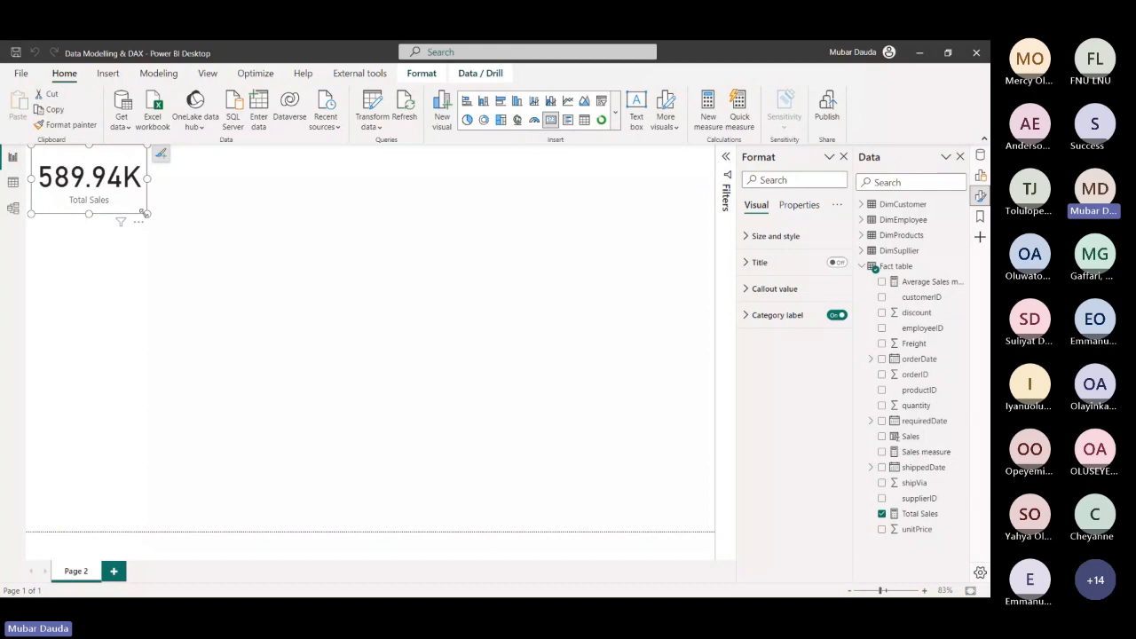
left_click(200, 214)
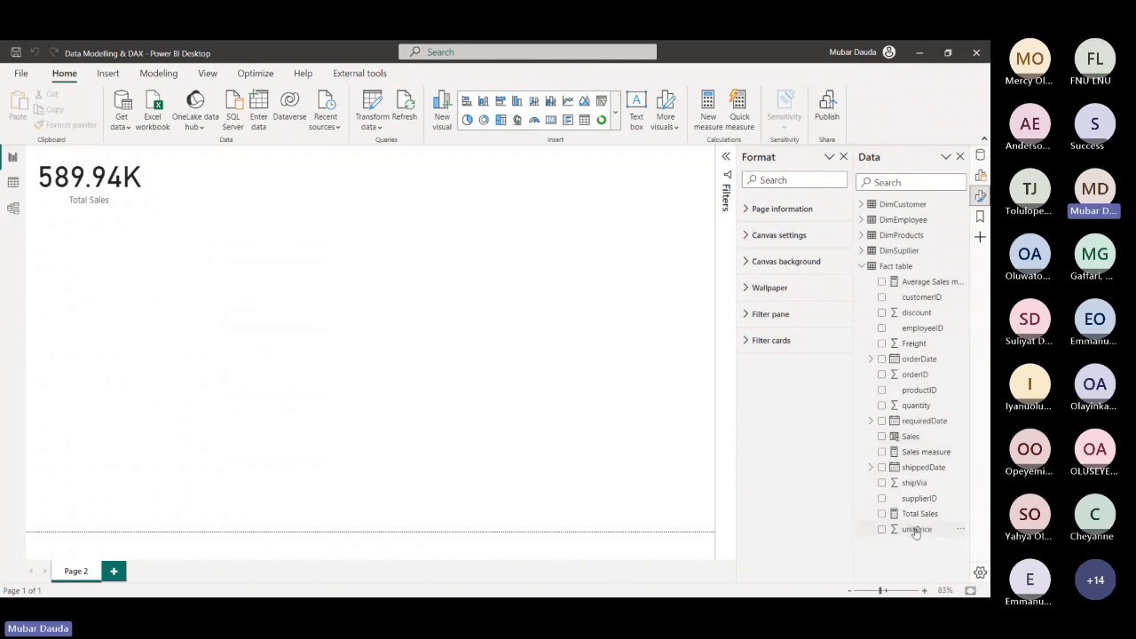
left_click_drag(909, 527, 295, 221)
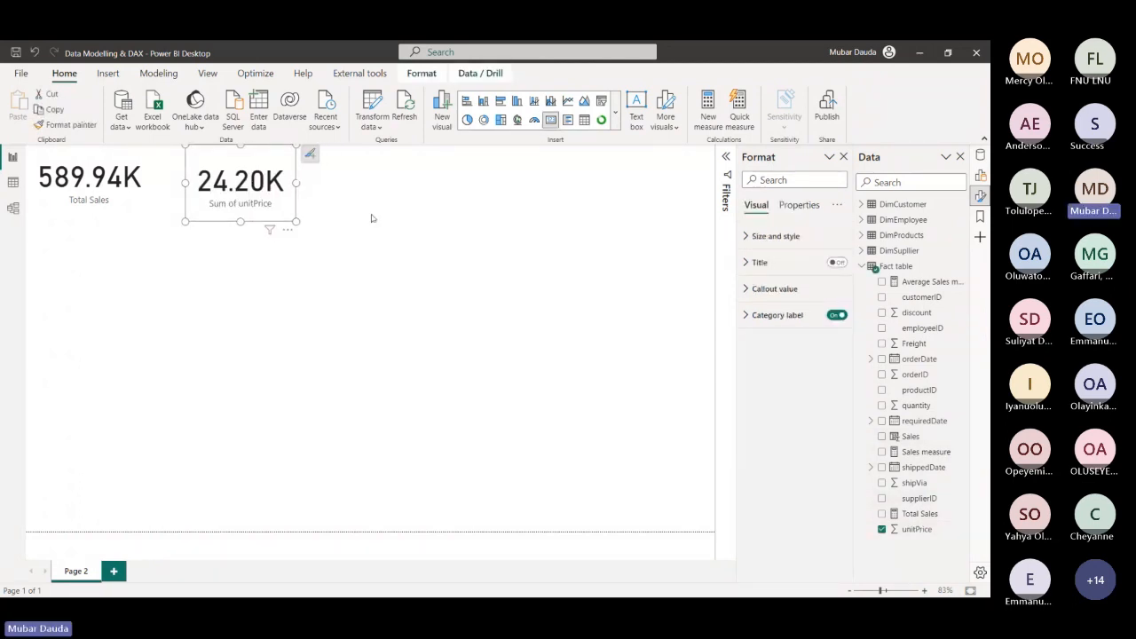
left_click(526, 333)
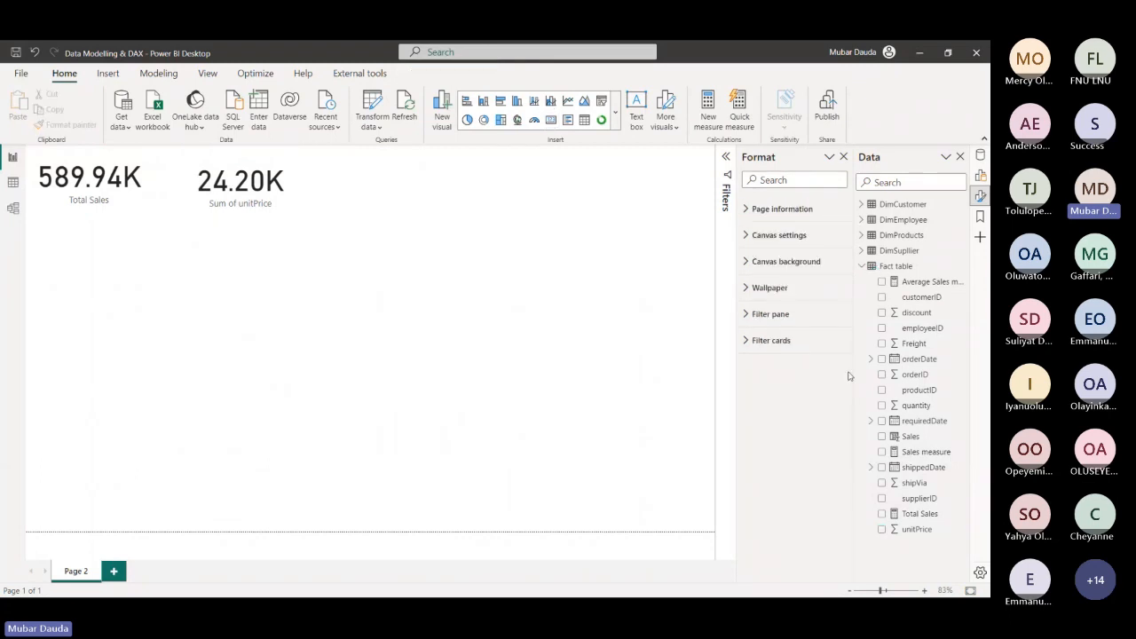
left_click(861, 236)
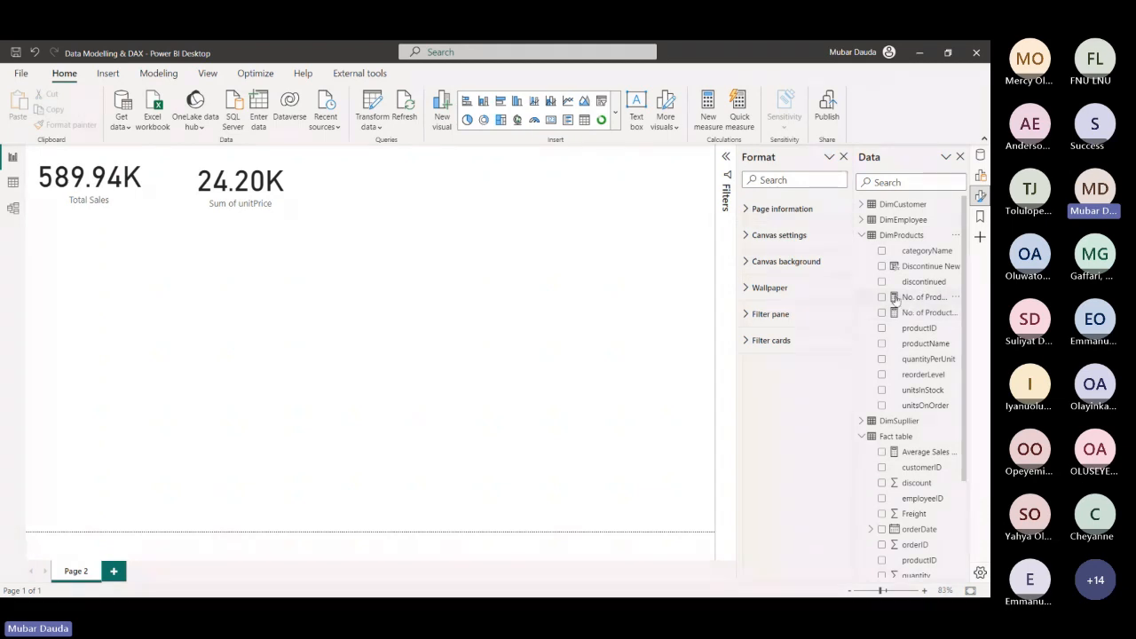
left_click_drag(885, 306, 538, 225)
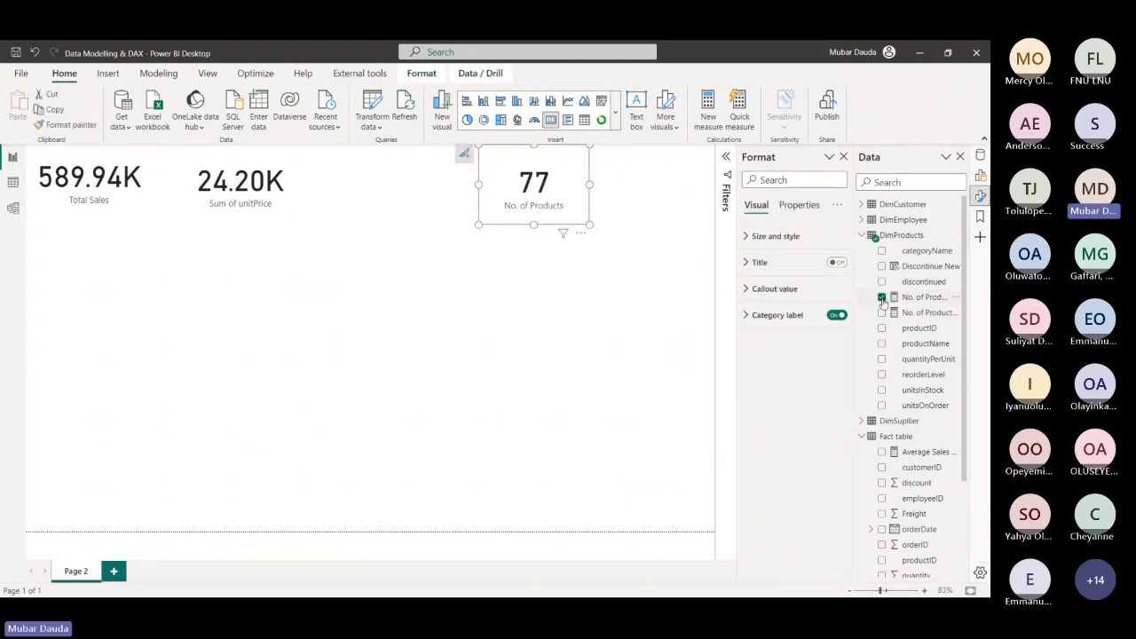
Delete the No. of Products average per categoryName measure from DimProducts
left_click(907, 314)
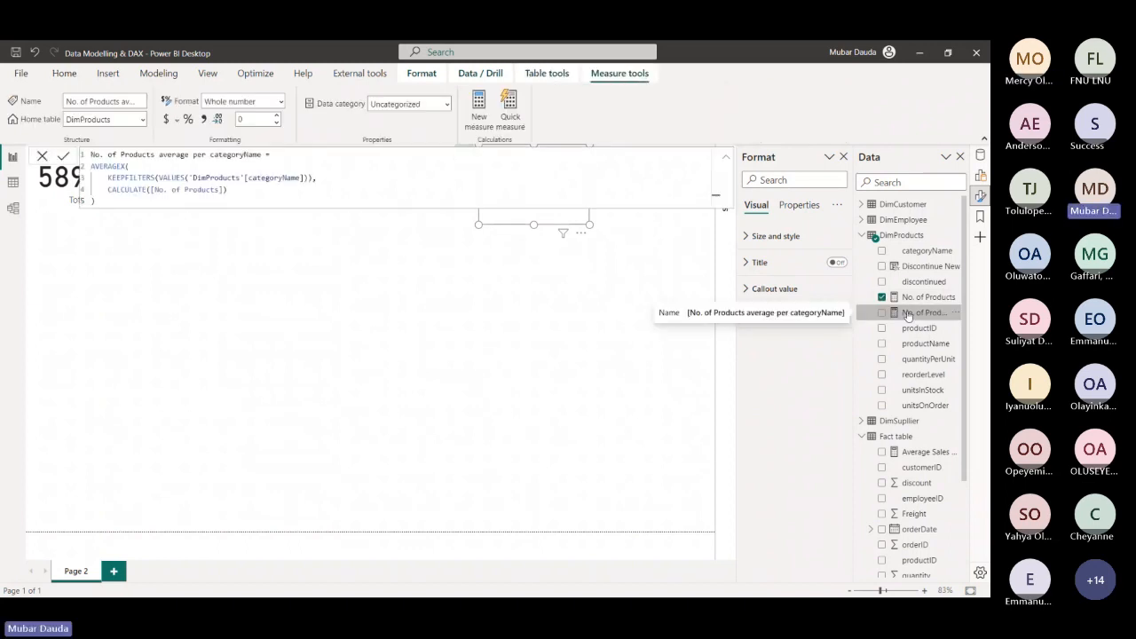
left_click(956, 314)
left_click(927, 411)
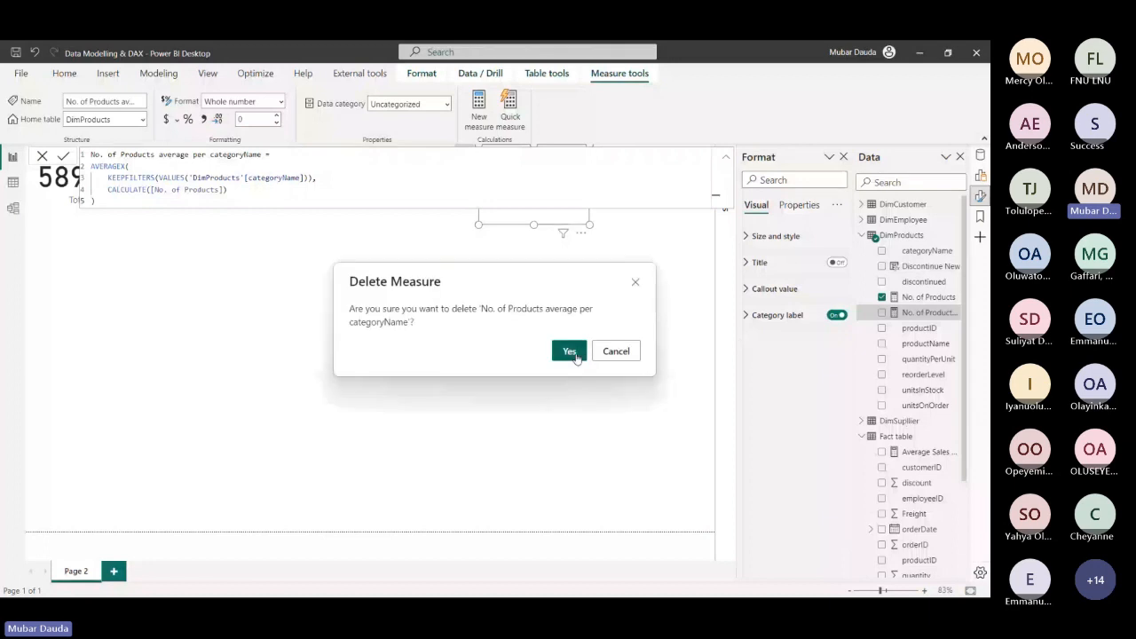
left_click(569, 352)
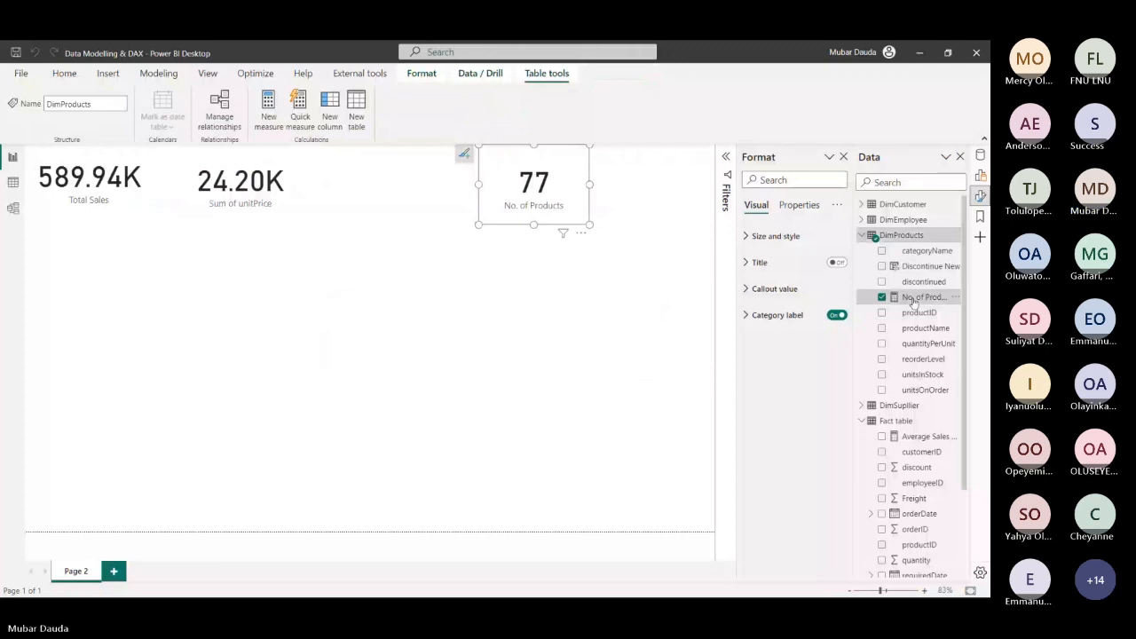
Check the No. of Products formula and move its card next to the Sum of unitPrice card
left_click(919, 298)
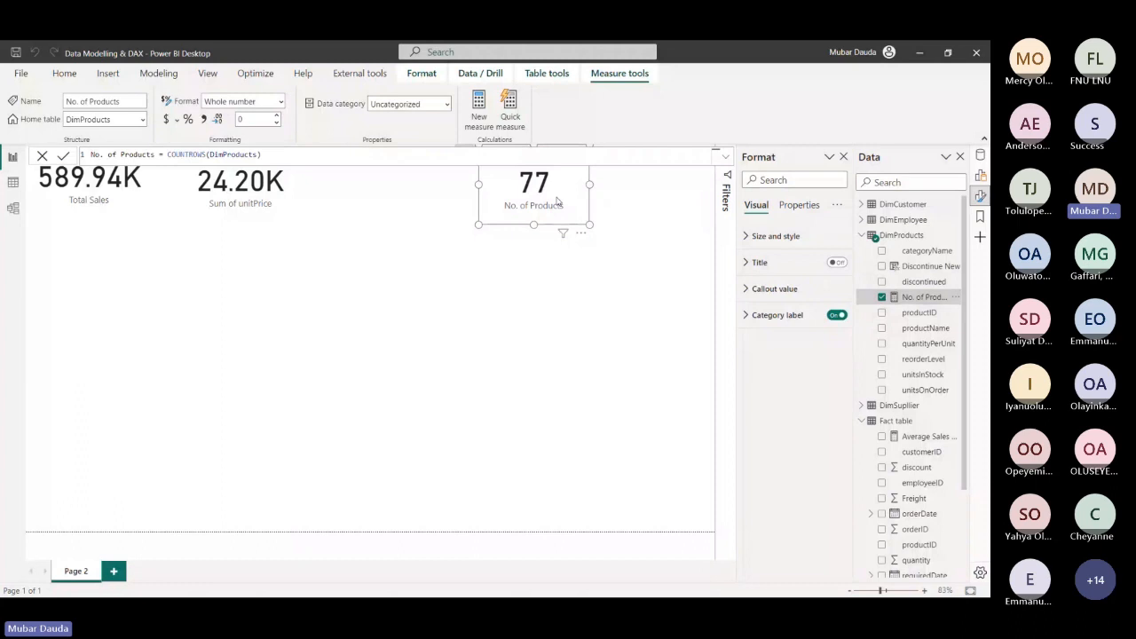
left_click_drag(557, 200, 391, 186)
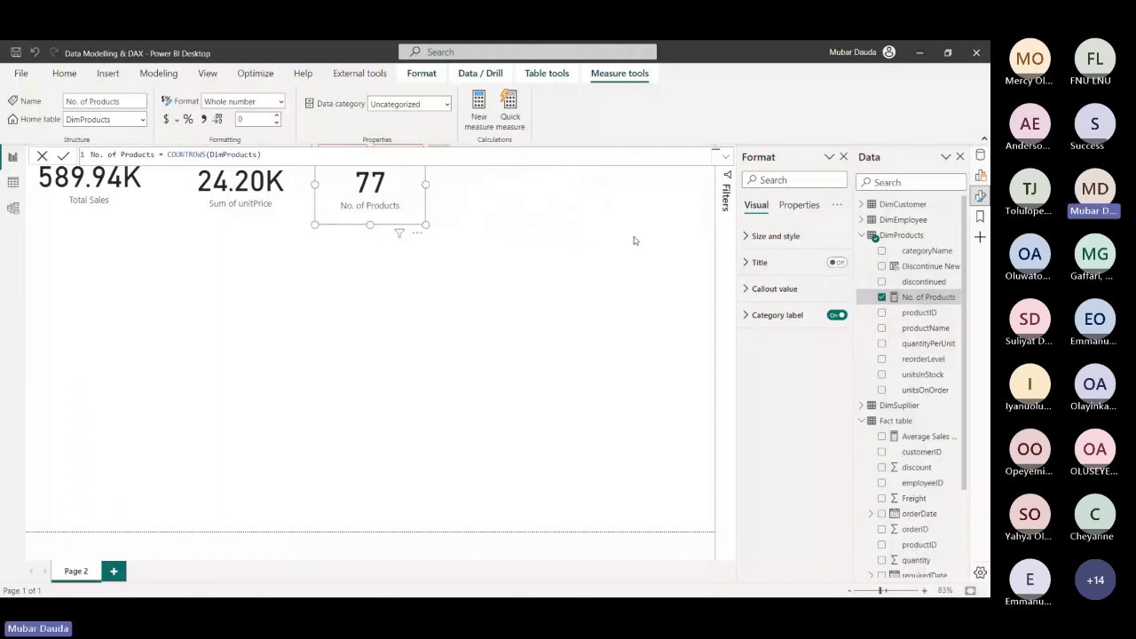
left_click(634, 240)
Add a card for orderID beside the No. of Products card and review its aggregation options, keeping Count
scroll(920, 419, "down", 3)
left_click_drag(920, 418, 568, 215)
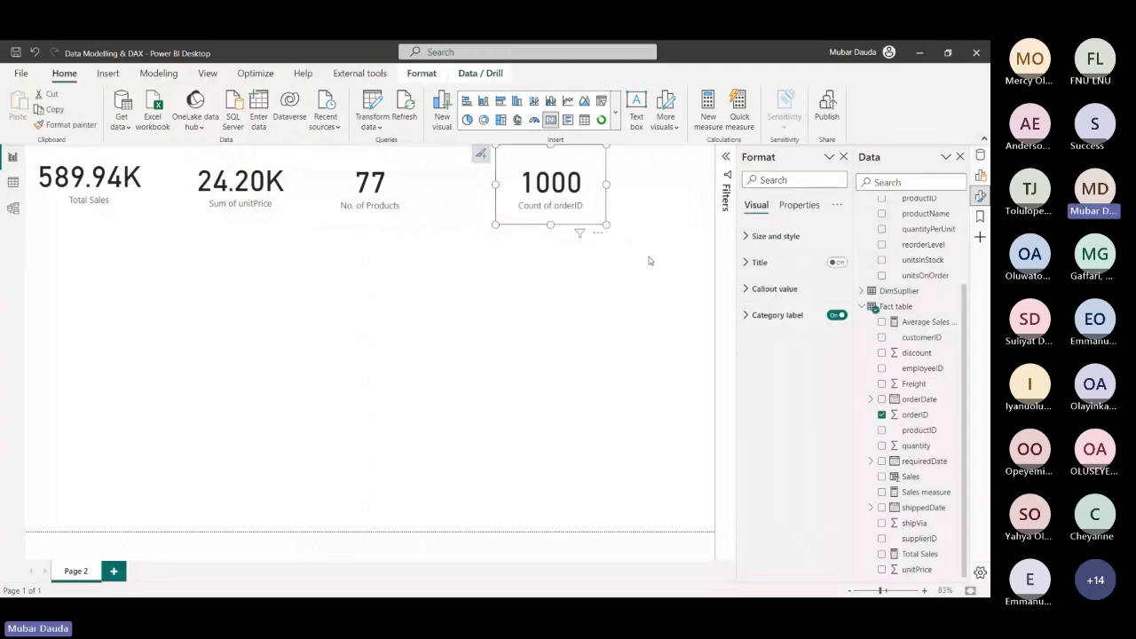
left_click(981, 178)
left_click(952, 245)
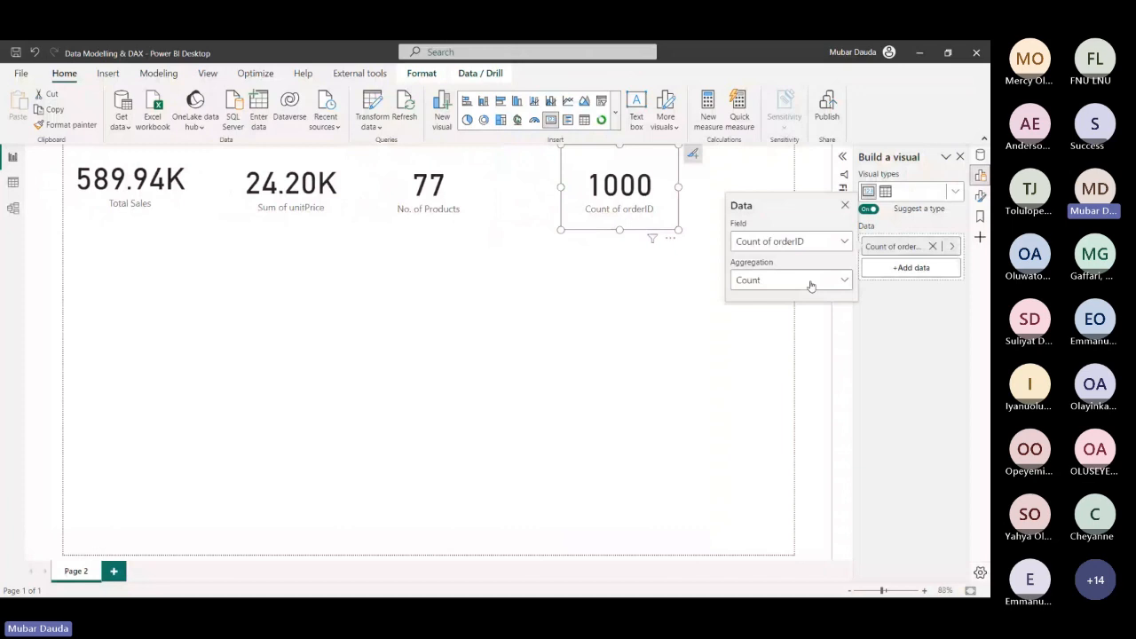
left_click(810, 282)
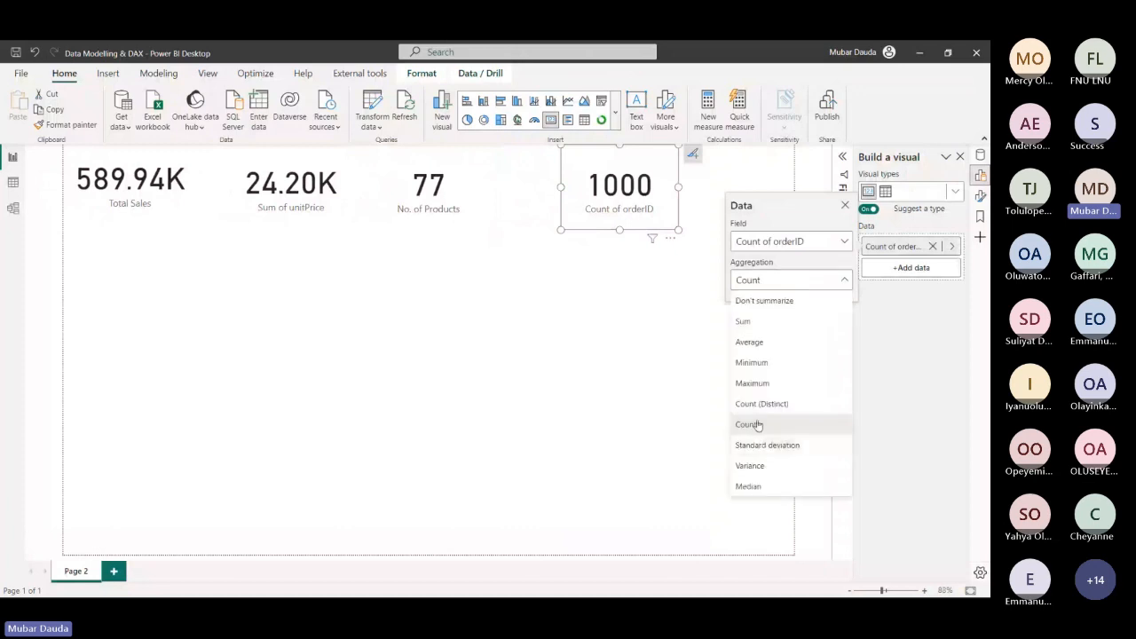
left_click(618, 372)
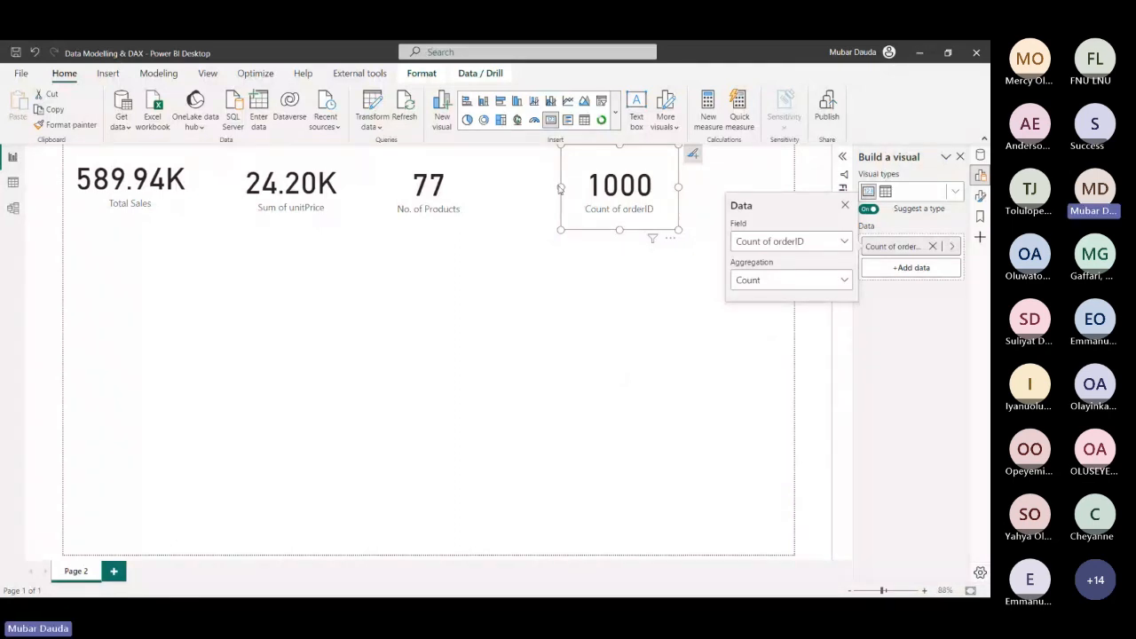
Shrink the Count of orderID card and move it next to the No. of Products card
left_click(585, 200)
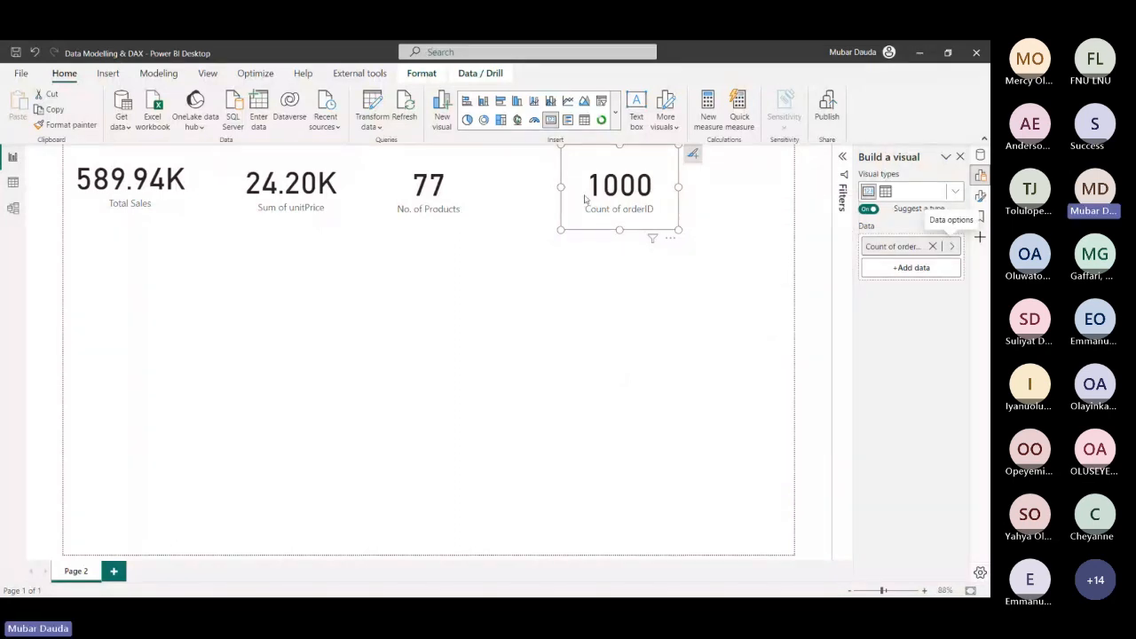
mouse_move(584, 200)
left_mouse_down()
mouse_move(605, 233)
mouse_move(597, 218)
left_mouse_up()
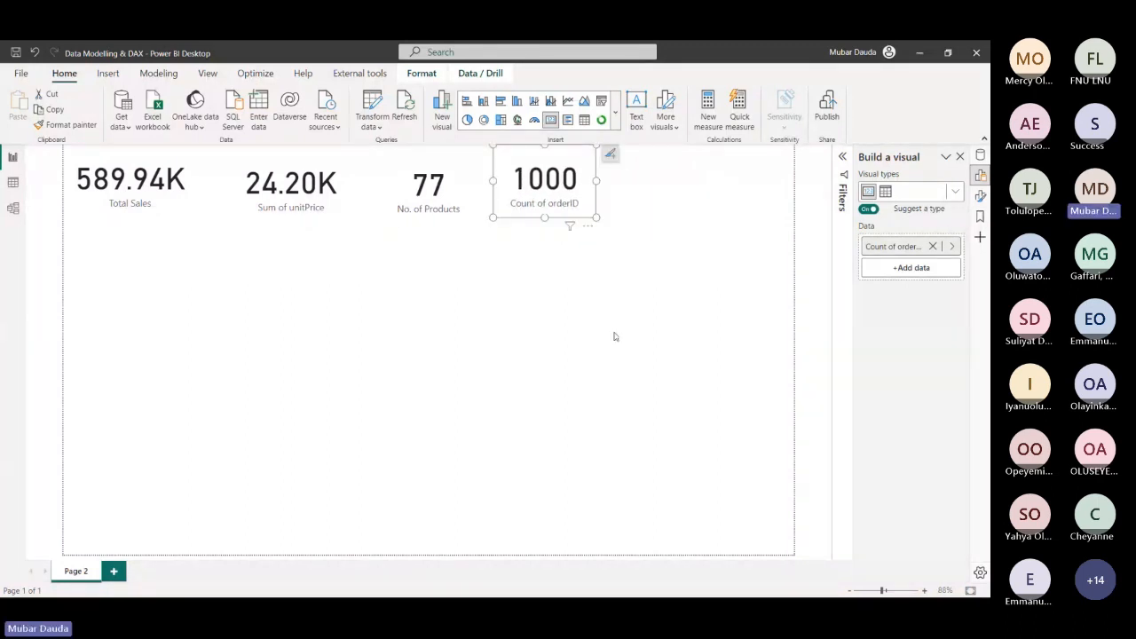
left_click(721, 258)
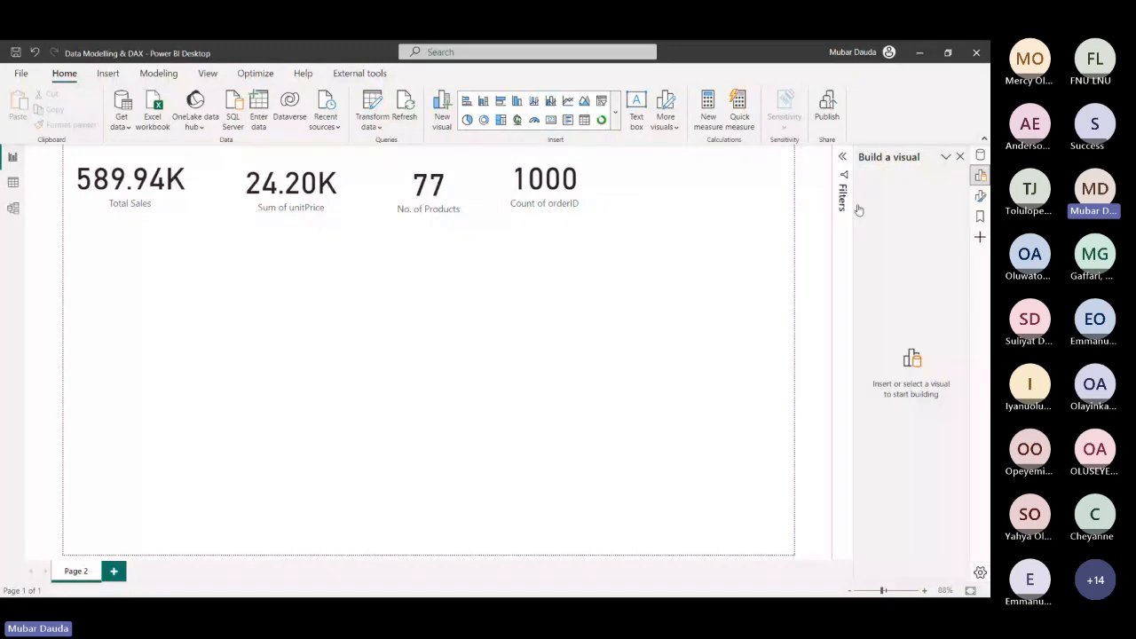
Shrink the Sum of unitPrice and No. of Products cards and close the gaps in the card row, including the Count of orderID card
left_click(980, 156)
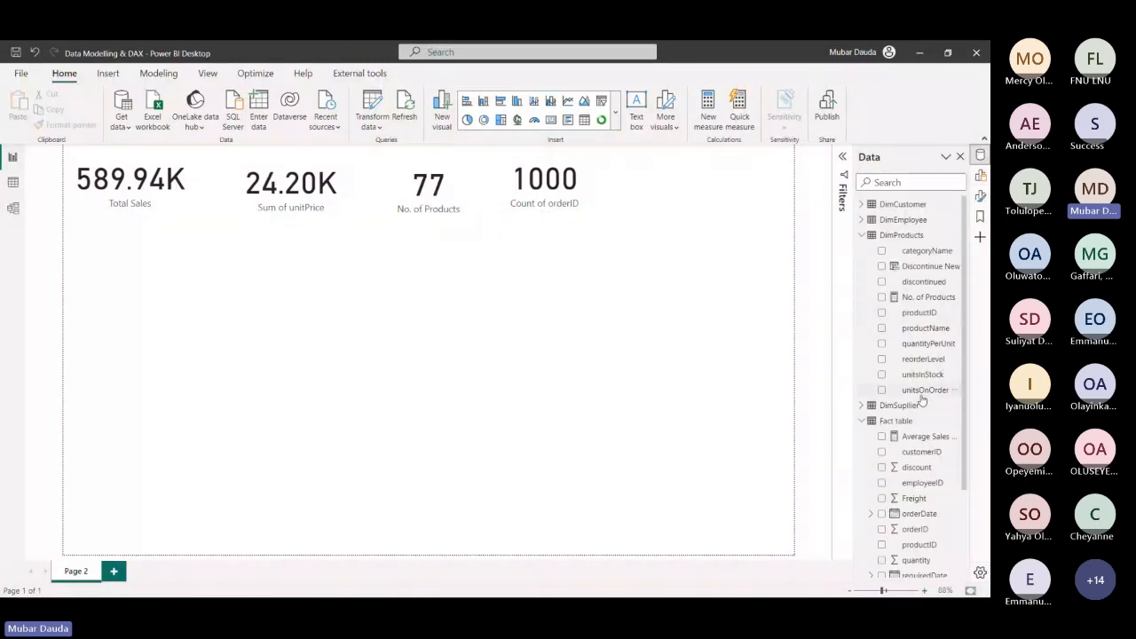
scroll(923, 401, "down", 3)
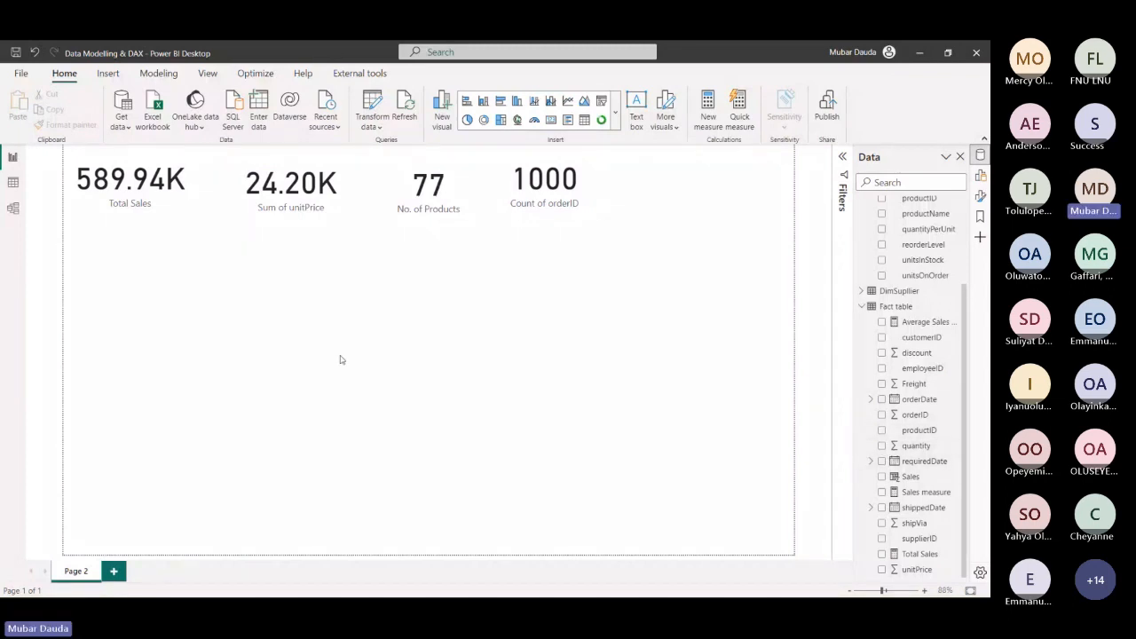
left_click(240, 199)
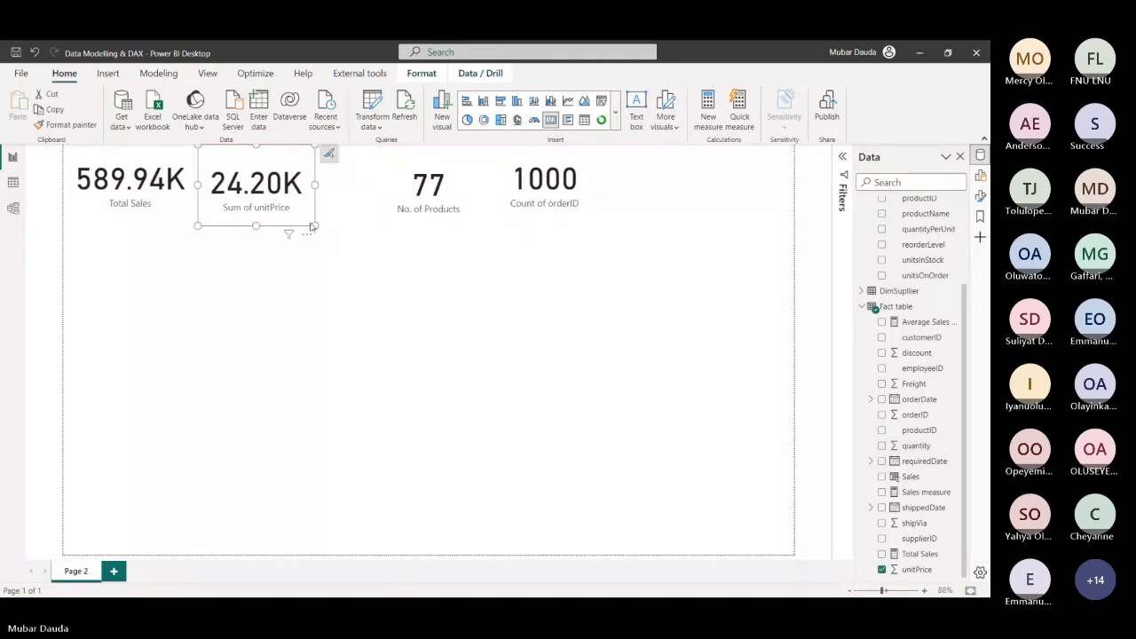
left_click_drag(317, 224, 310, 217)
left_click_drag(406, 182, 361, 182)
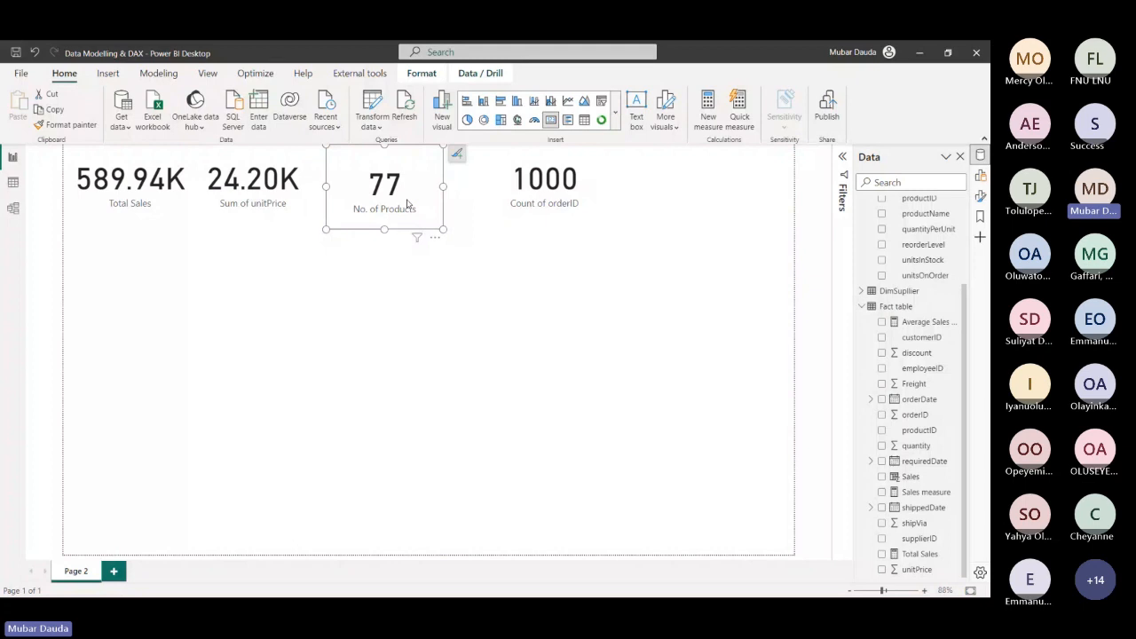
left_click_drag(443, 229, 438, 215)
left_click_drag(532, 190, 497, 193)
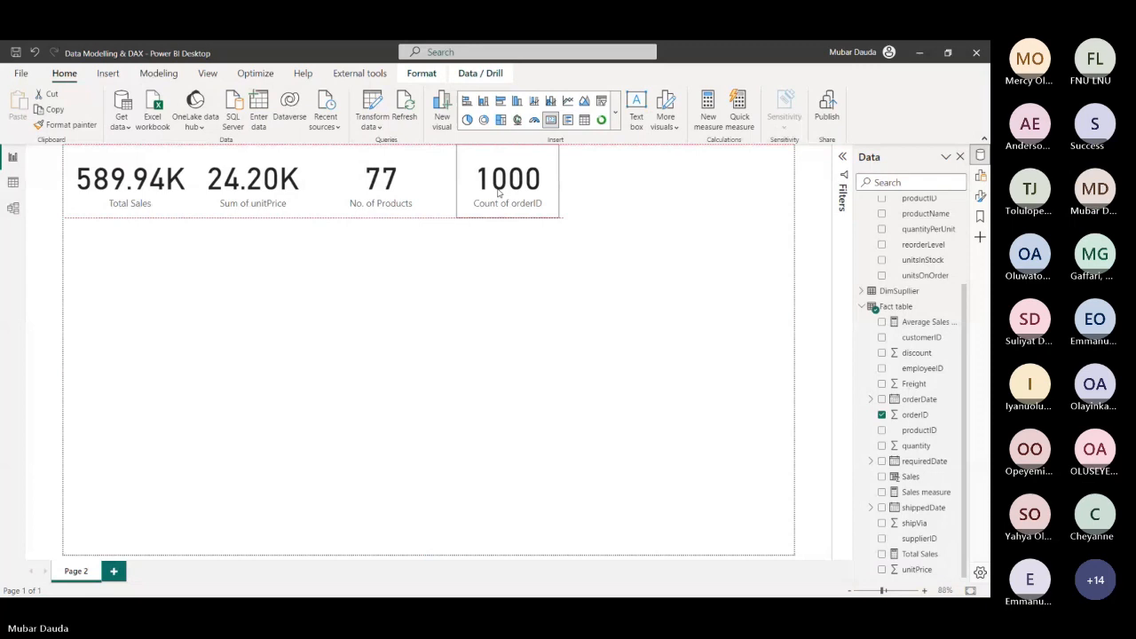
left_click(603, 251)
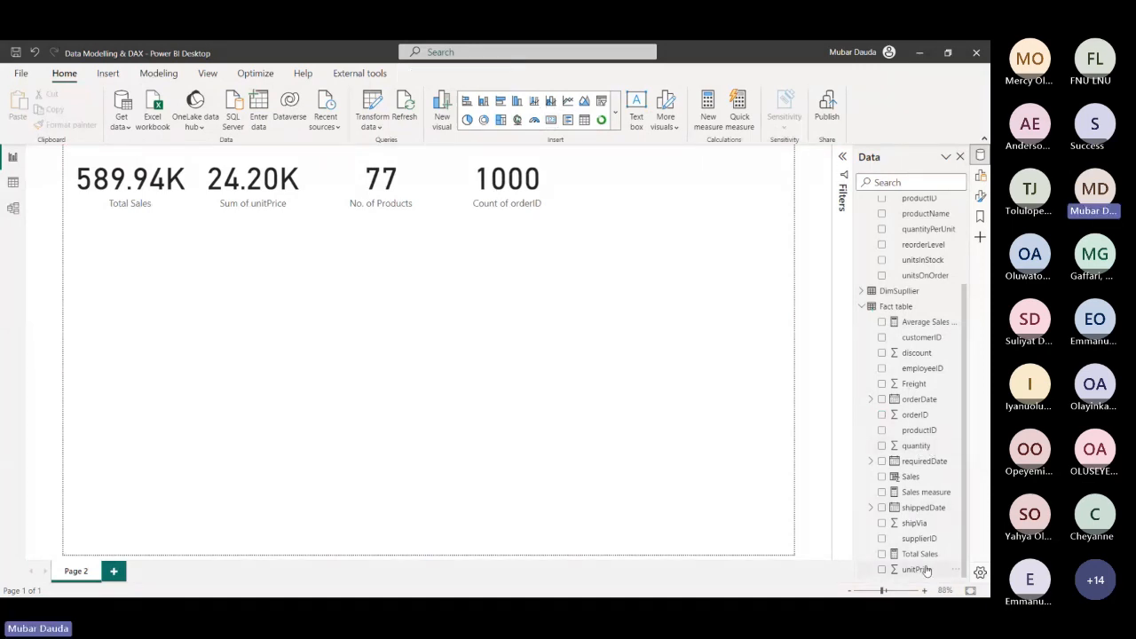
Start a new measure in the Fact table, entering Profit as its name and clearing it again
left_click(901, 307)
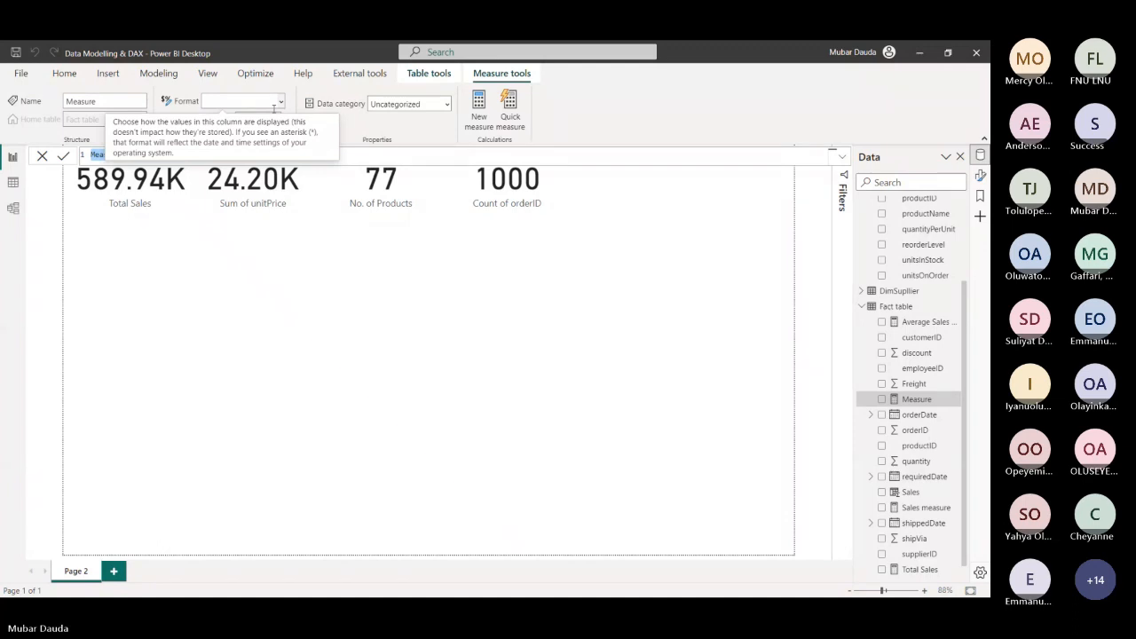
type("Profit")
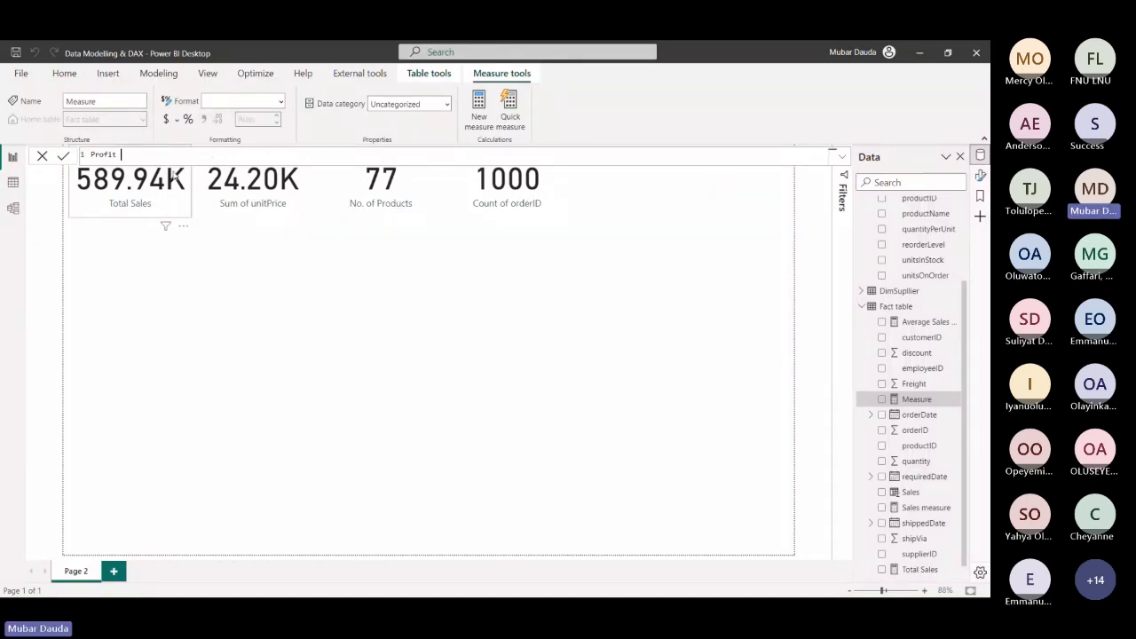
key("BackSpace")
key("BackSpace")
key("BackSpace")
key("BackSpace")
key("BackSpace")
key("BackSpace")
key("BackSpace")
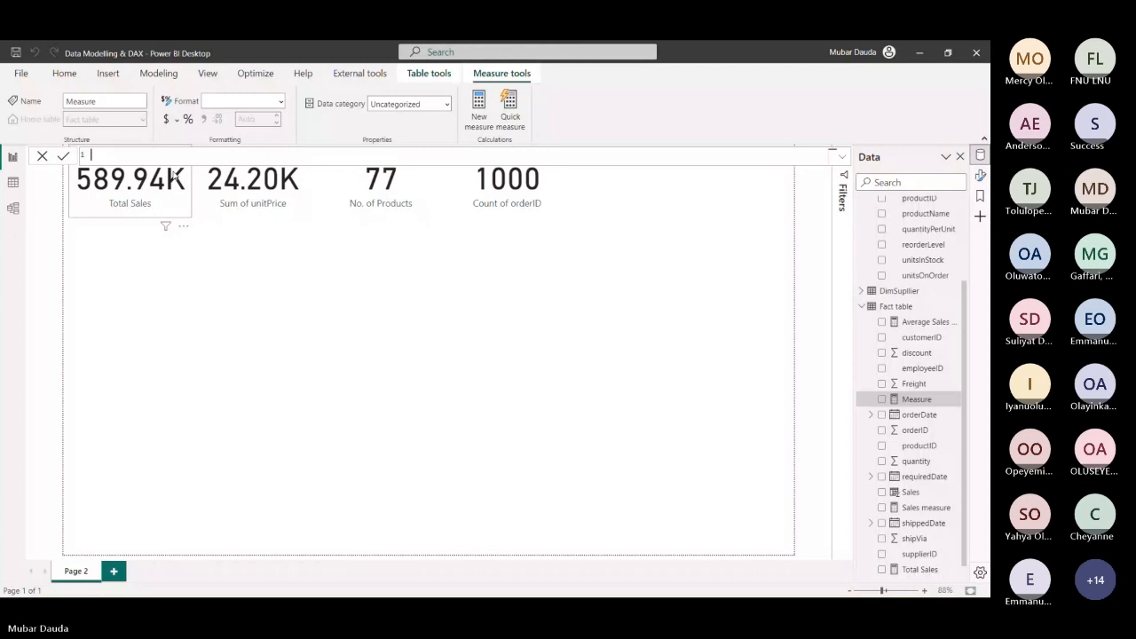
Define the new measure as Total Cost = SUM('Fact table'[unitPrice])
type("Tot")
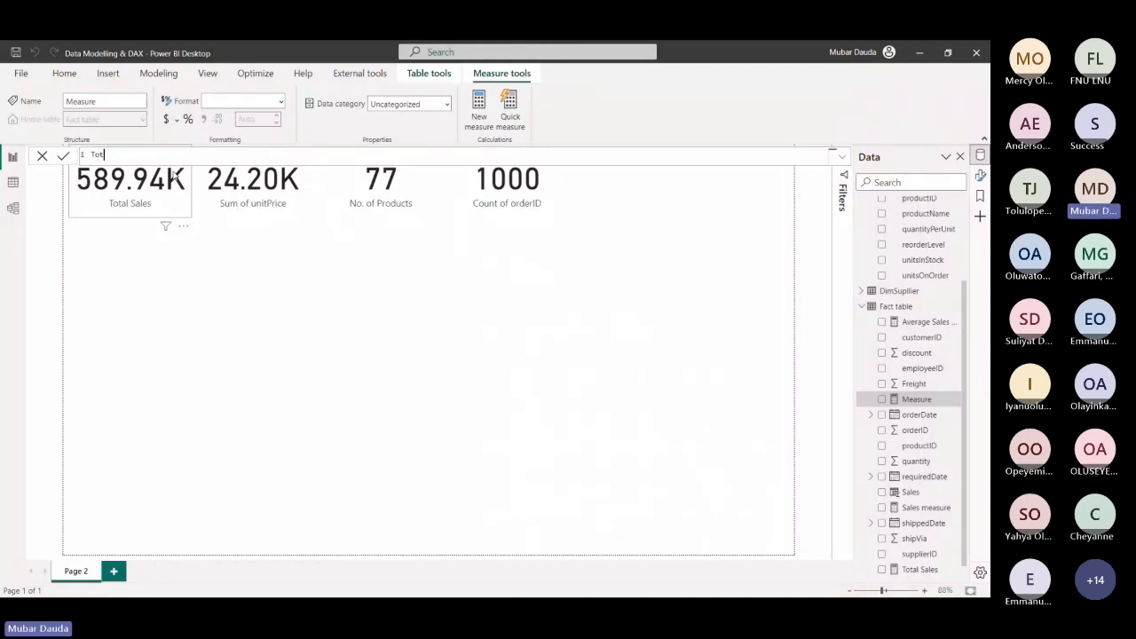
type("al Cost")
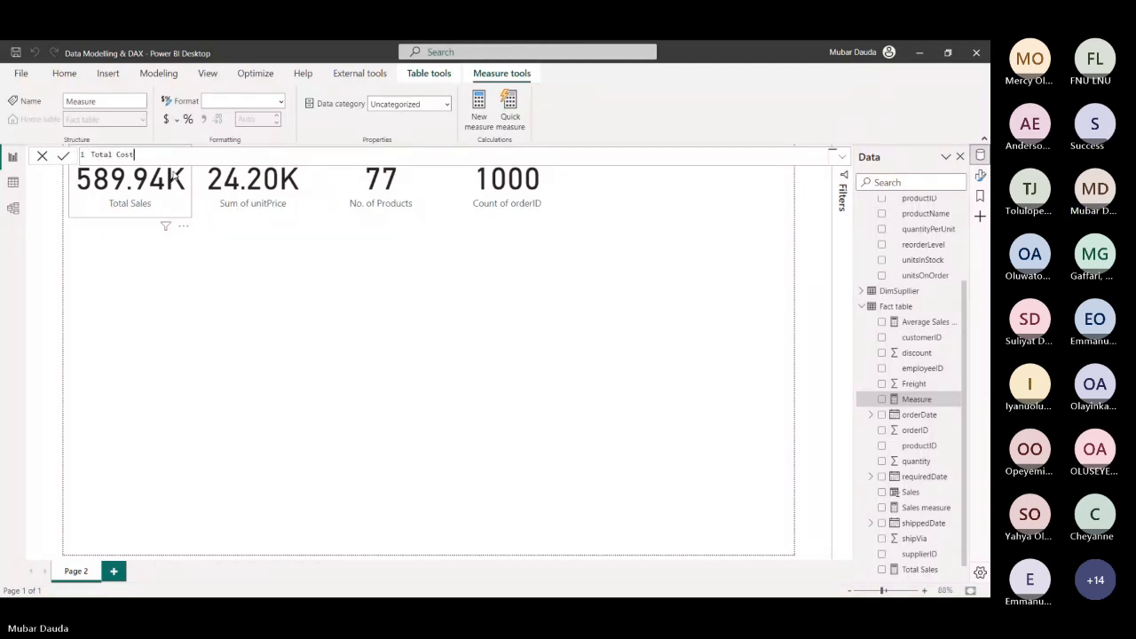
type(" = sum")
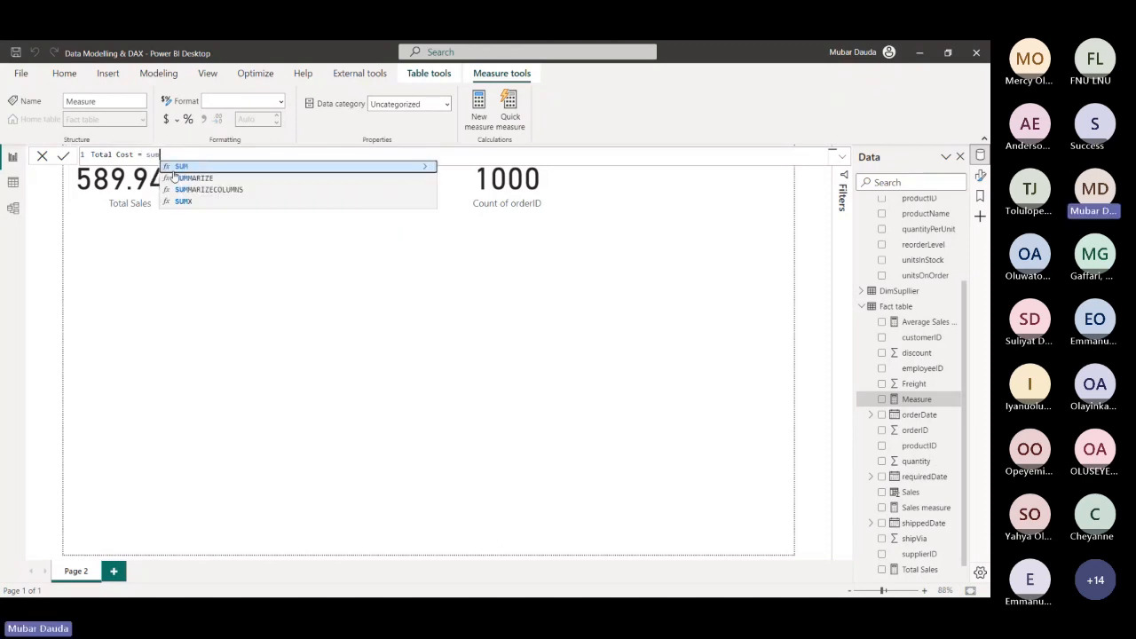
key("Tab")
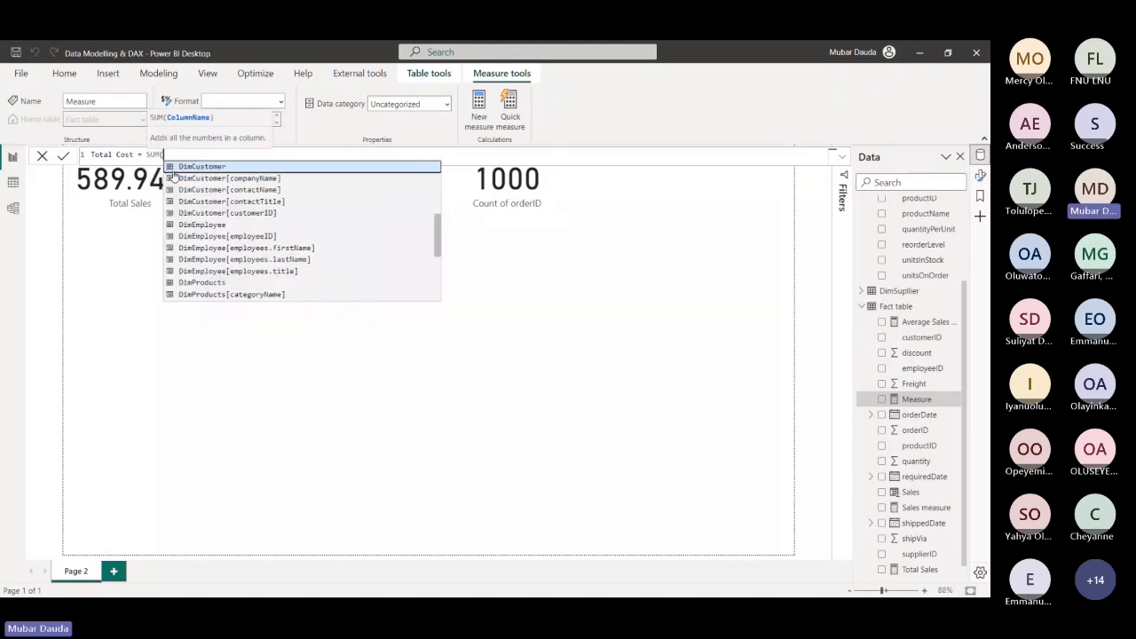
type("unit")
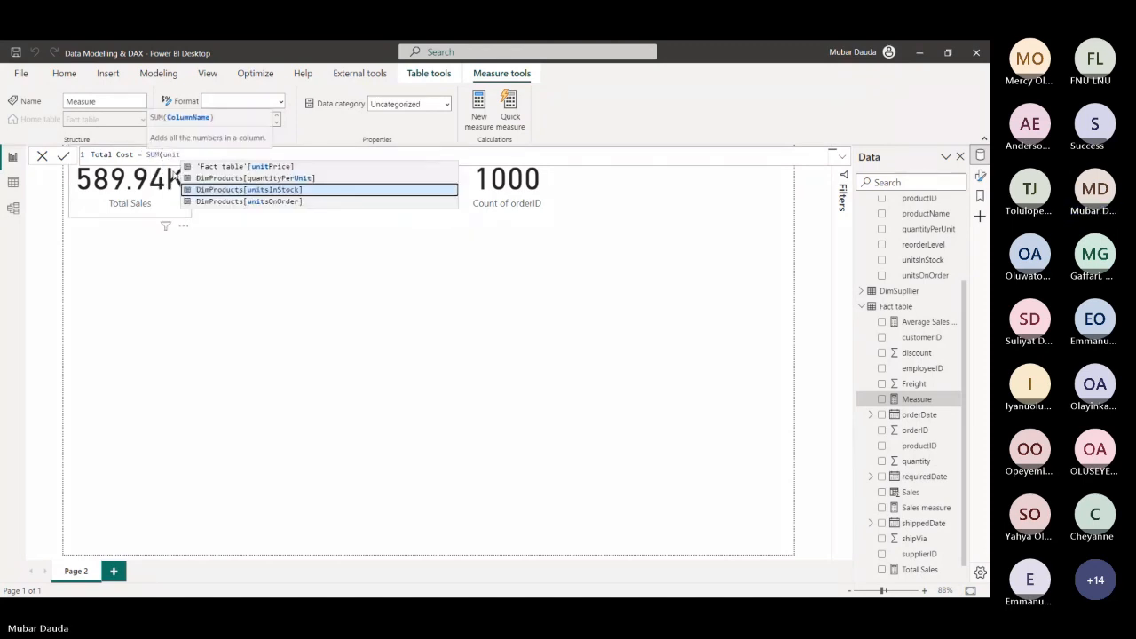
key("Up")
key("Tab")
type(")")
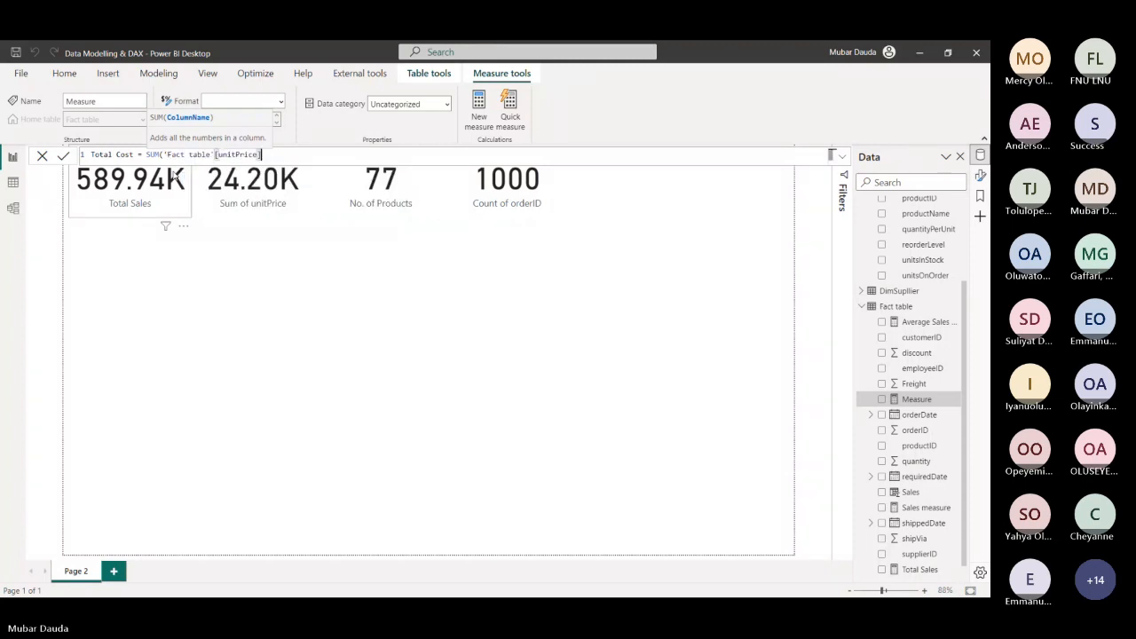
type(")")
key("Return")
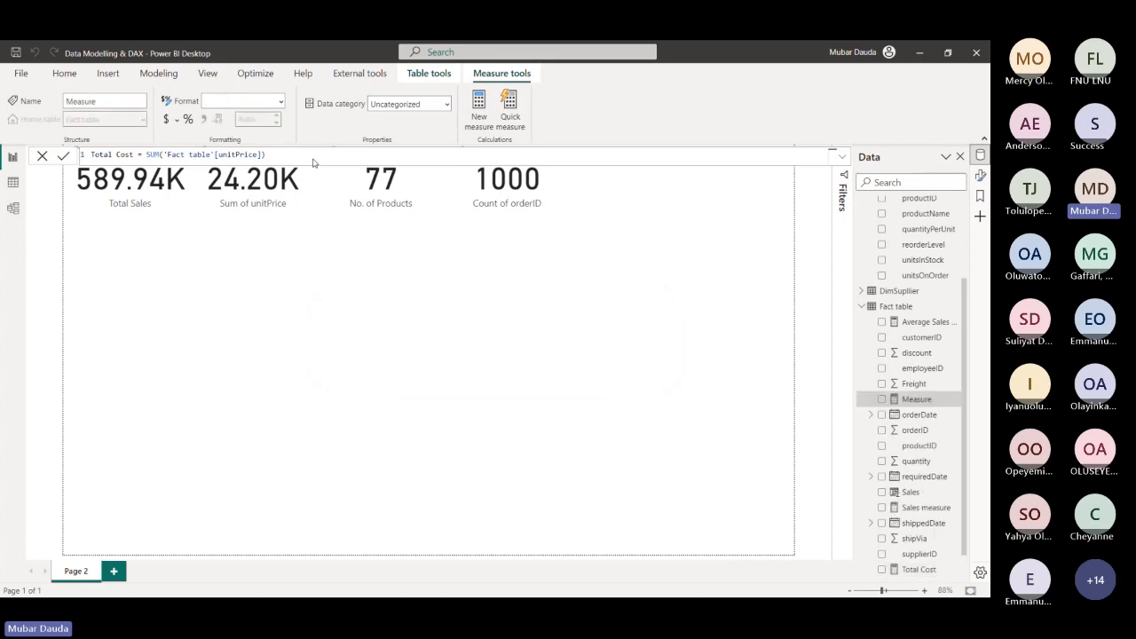
Create another Fact table measure defined as Profit = [Total Sales] - [Total Cost]
type("Profit =")
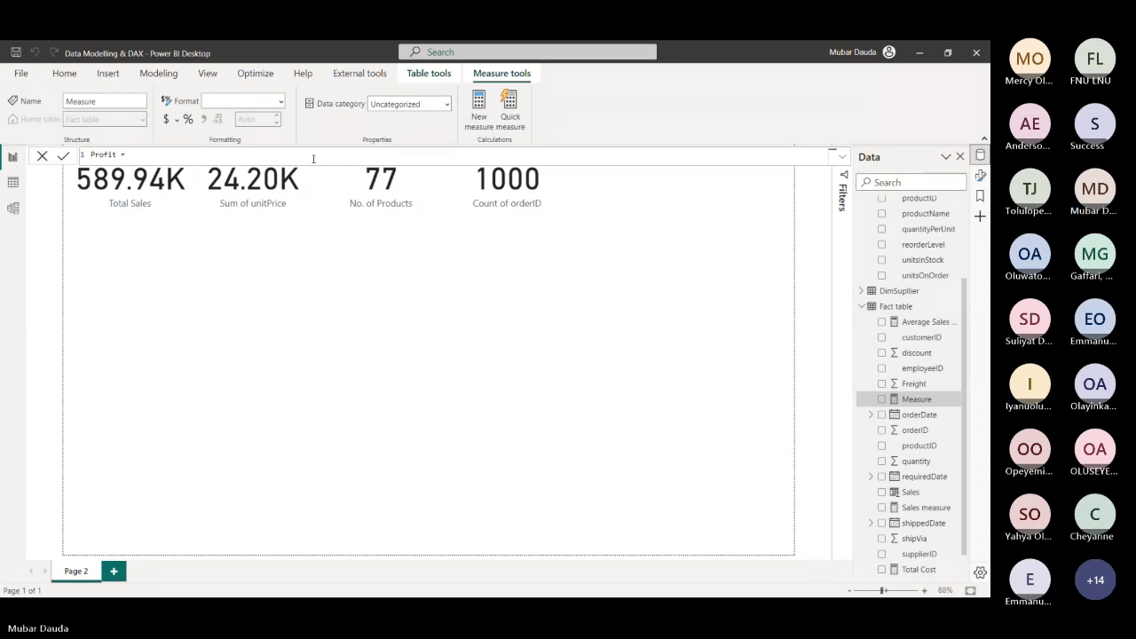
type("[Total Cost]")
key("BackSpace")
key("BackSpace")
key("BackSpace")
key("BackSpace")
key("BackSpace")
type("Sales] -")
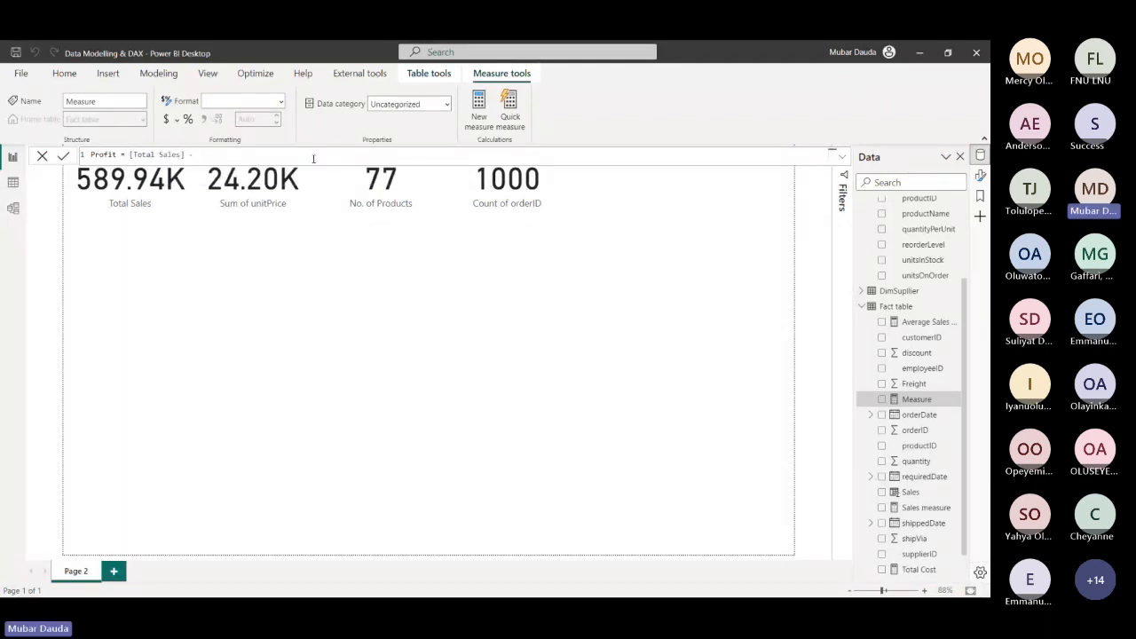
type(" [Total Cost]")
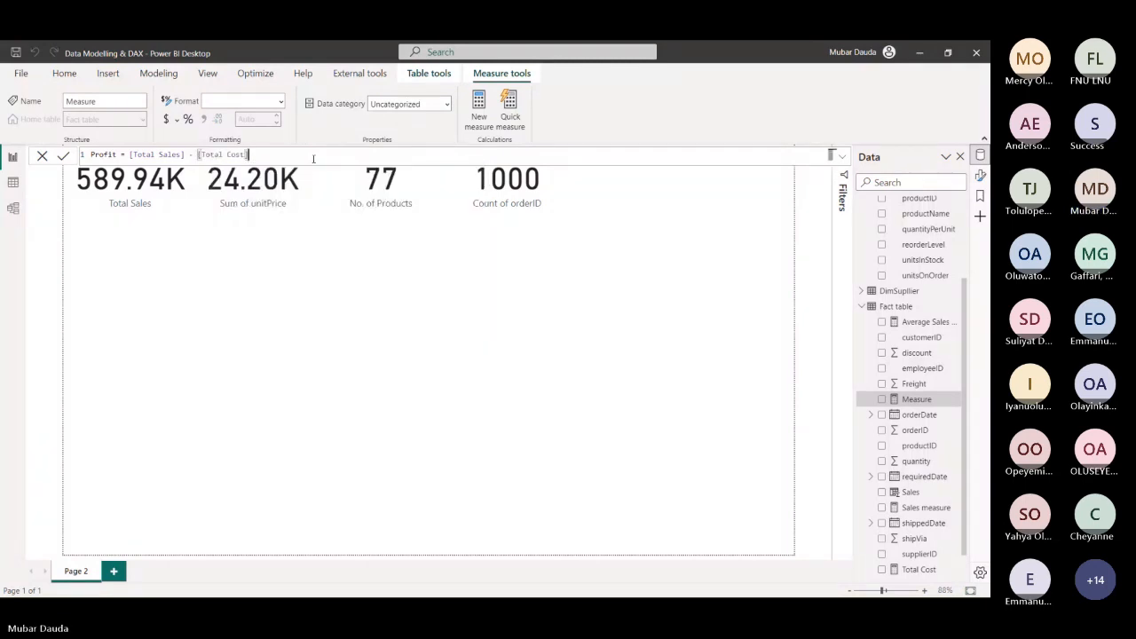
key("Return")
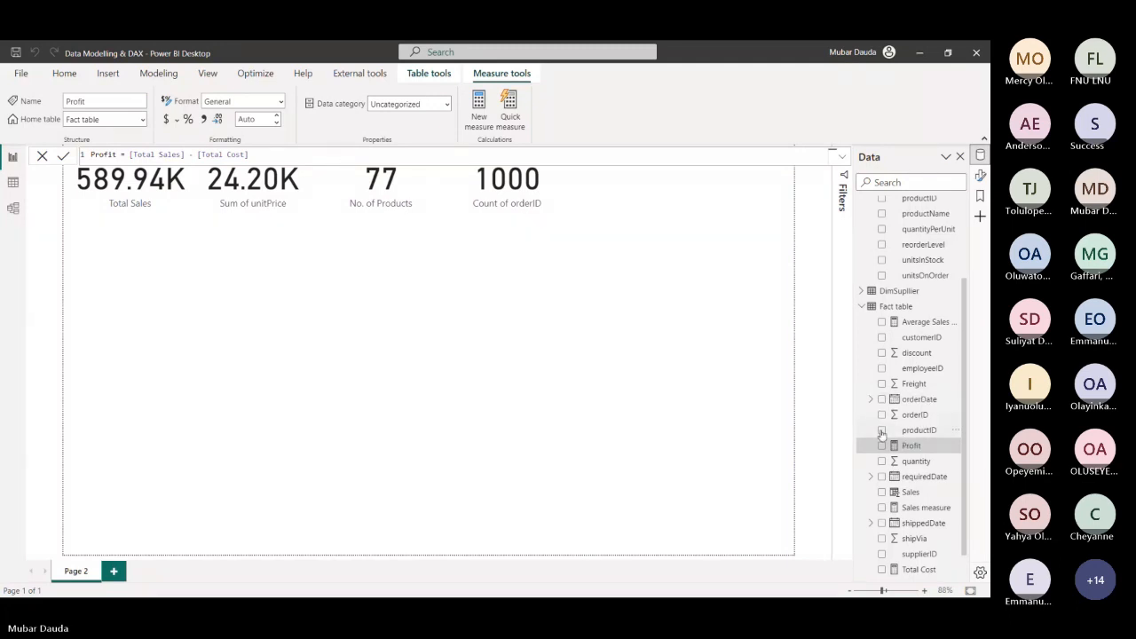
Add a card for the Profit measure beside the Count of orderID card, widening and shortening it to fit the row
left_click_drag(903, 453, 622, 196)
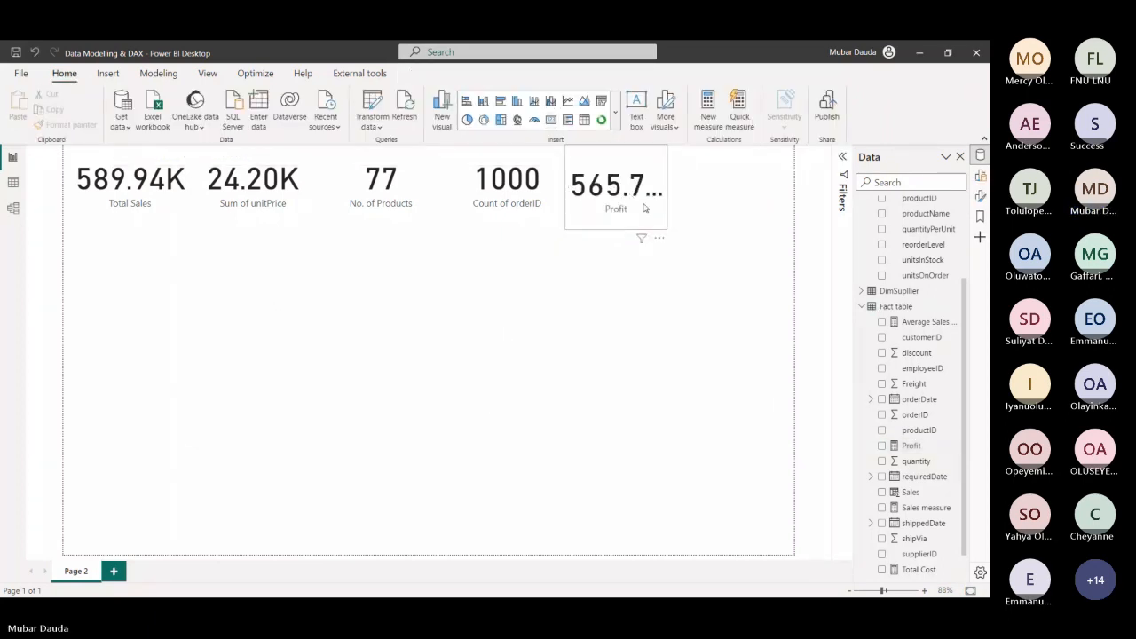
left_click_drag(666, 228, 688, 216)
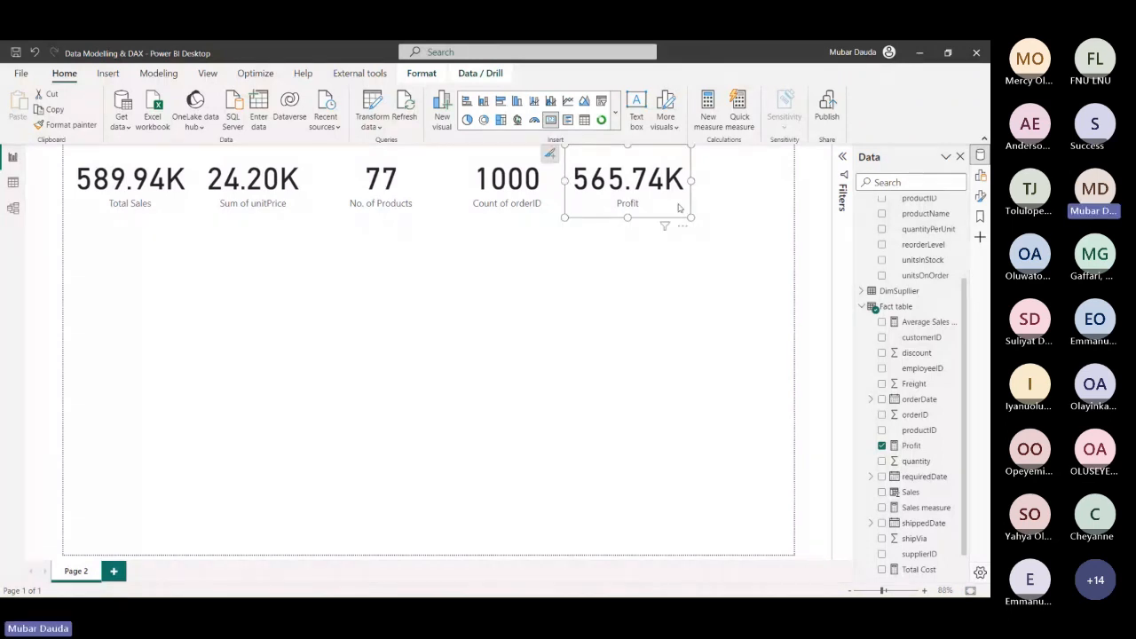
left_click(506, 271)
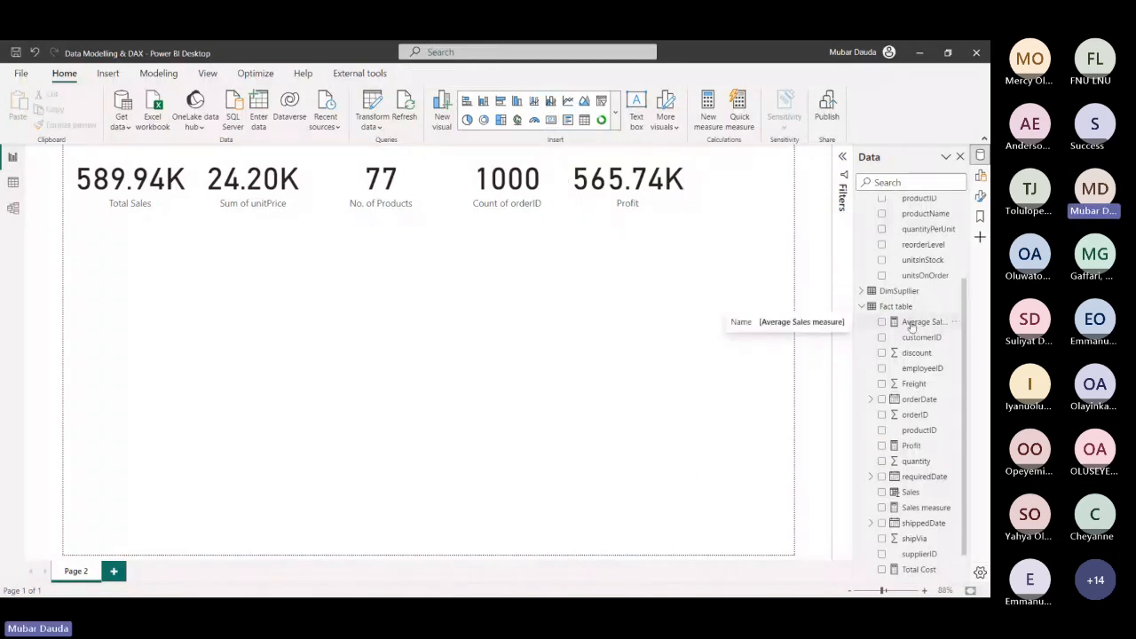
Add a card for the Average Sales measure below the No. of Products card and check the measure's formula
left_click_drag(914, 327, 327, 278)
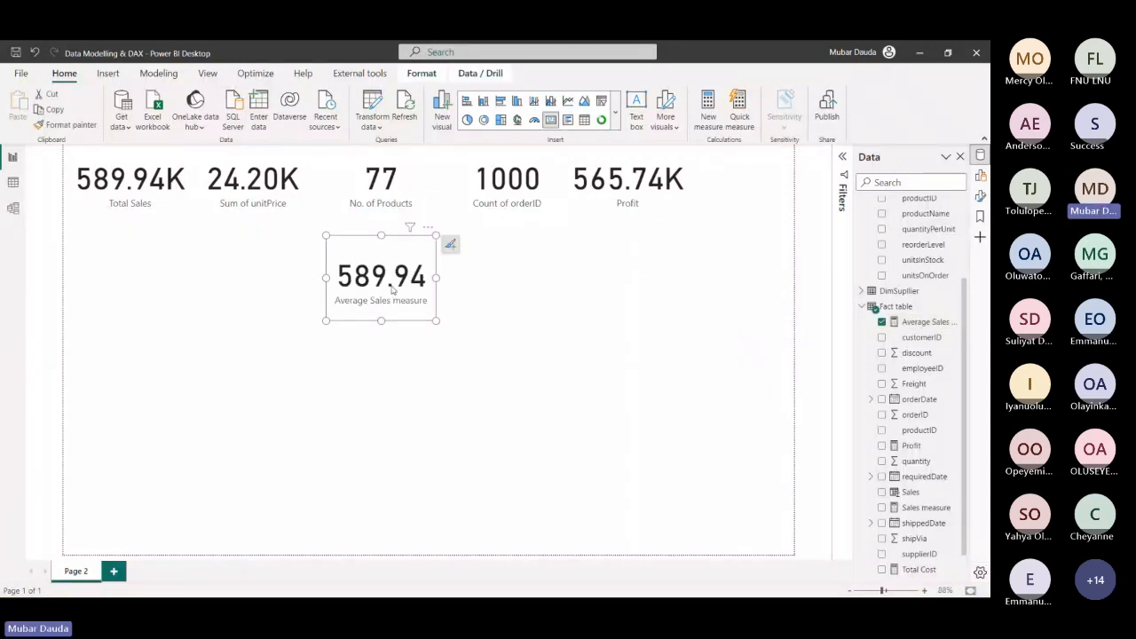
left_click(871, 322)
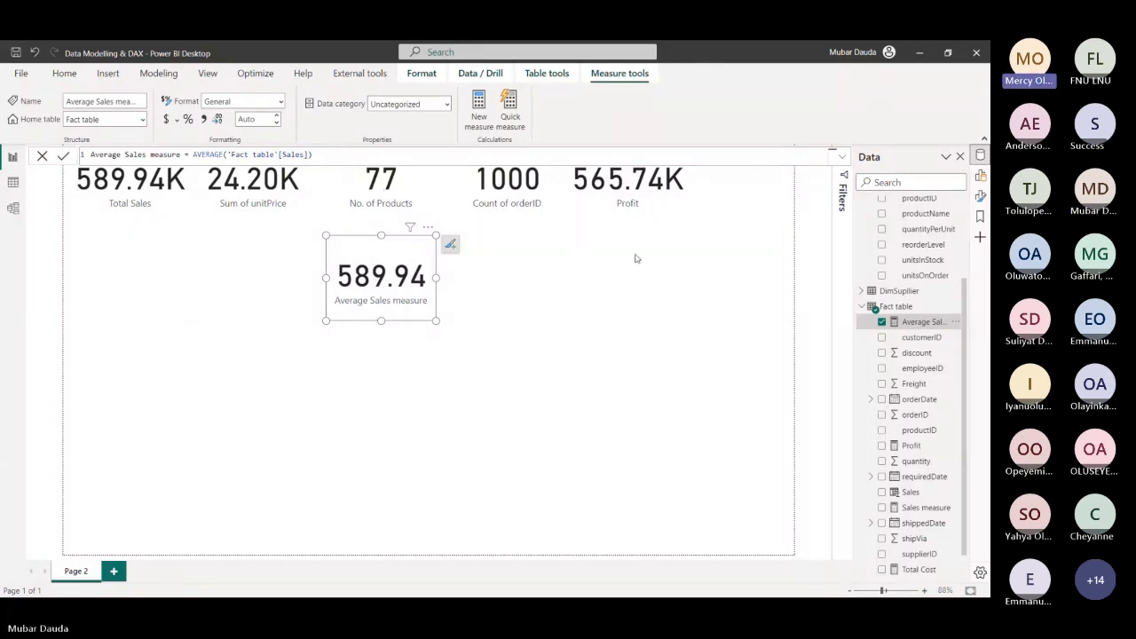
left_click(547, 287)
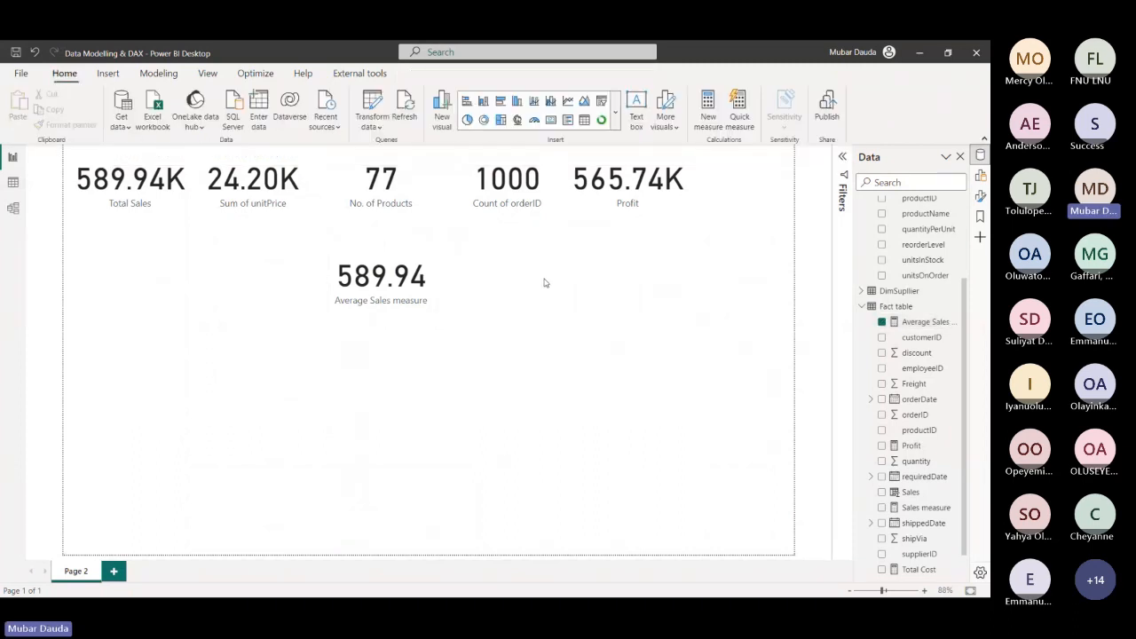
Select the Profit card and check the formula of the Profit measure in the Fact table
left_click(597, 174)
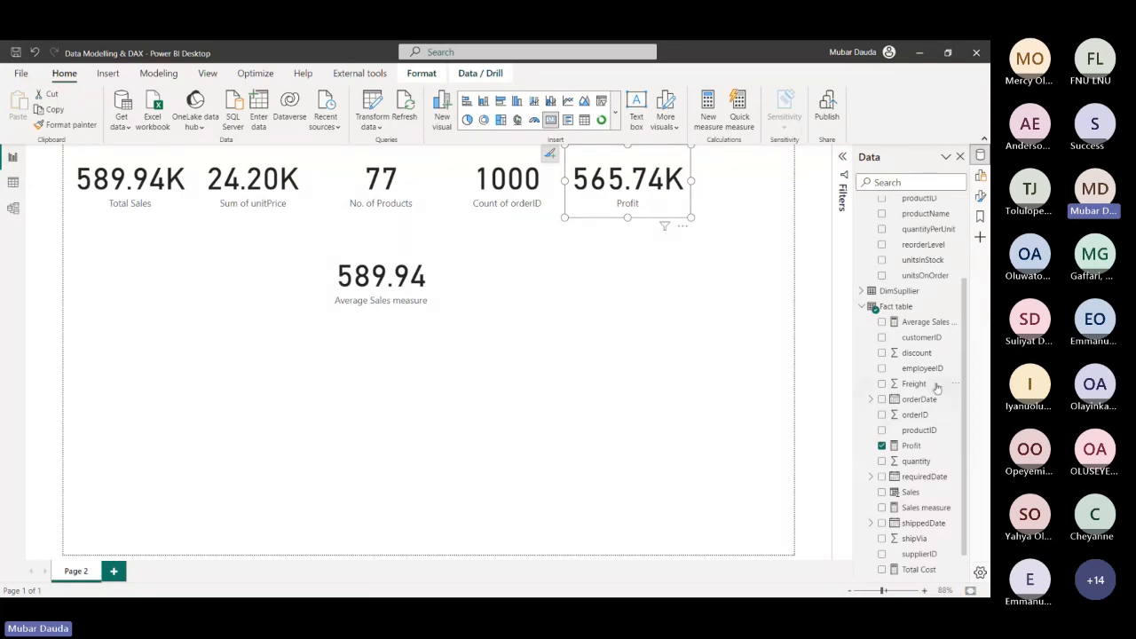
scroll(937, 388, "down", 1)
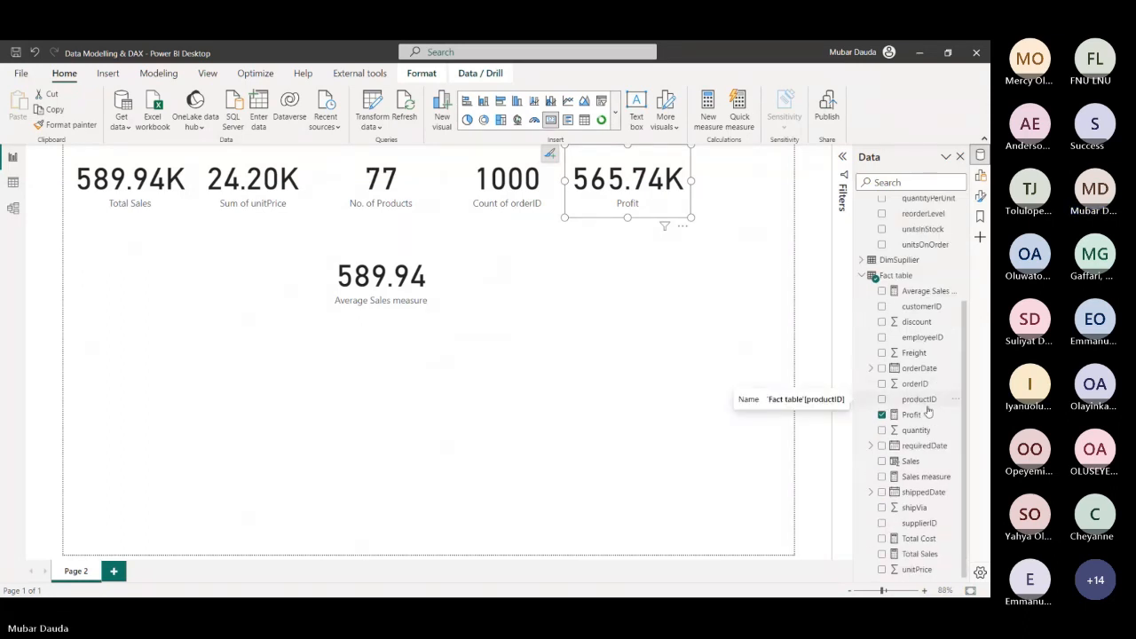
left_click(914, 415)
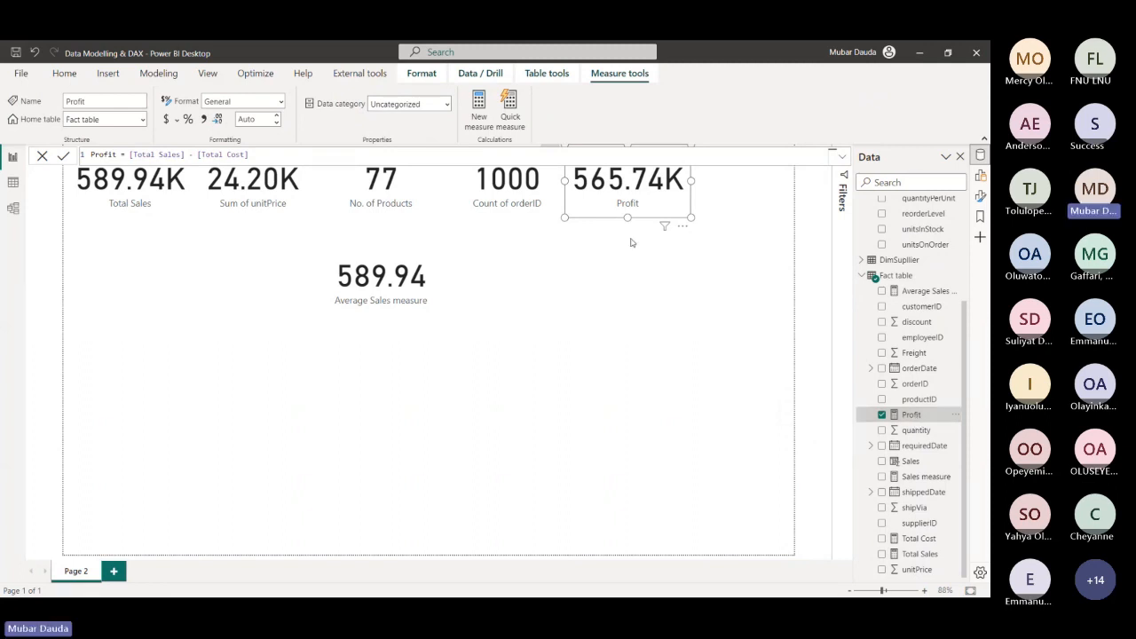
Create a new measure in the Fact table and name it Avg. Profit
left_click(478, 113)
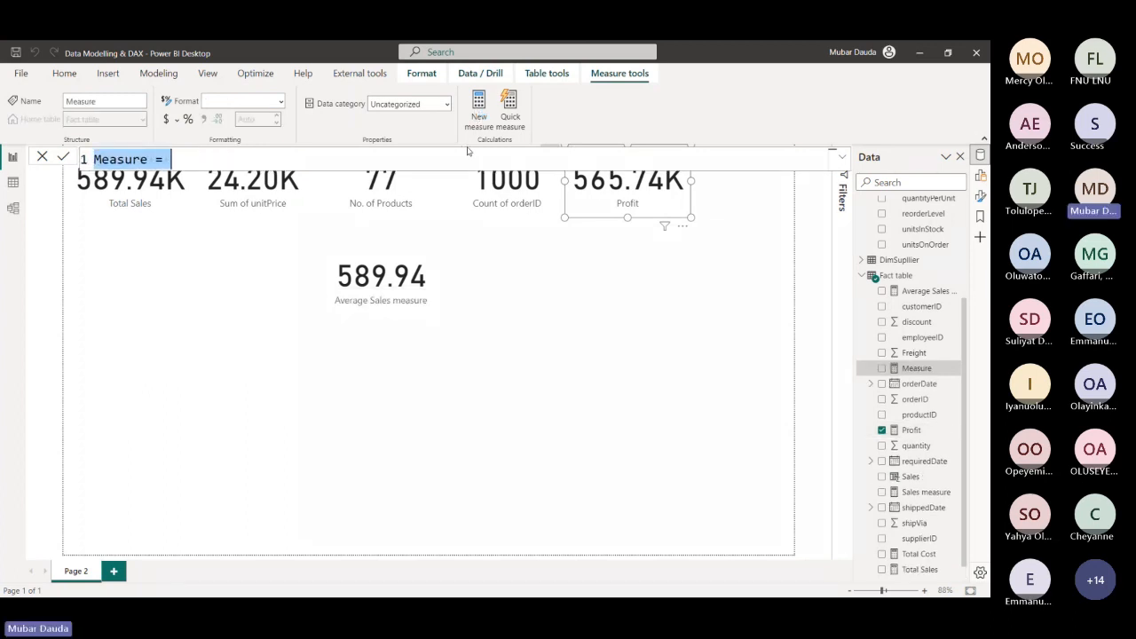
type("Avg.")
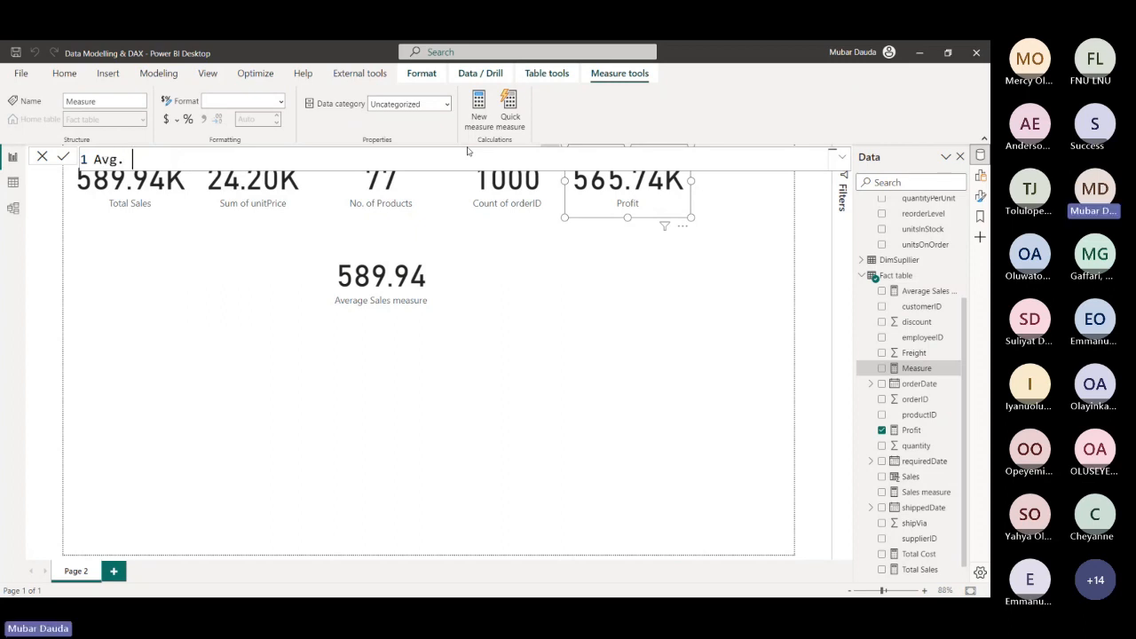
type(" Pr")
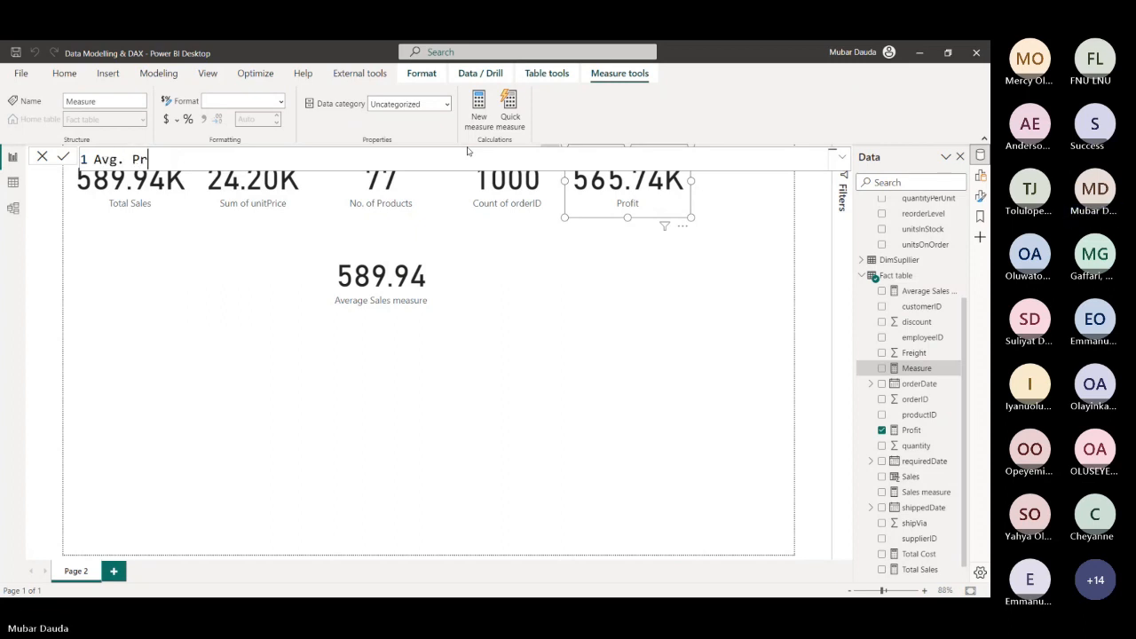
type("ofit =")
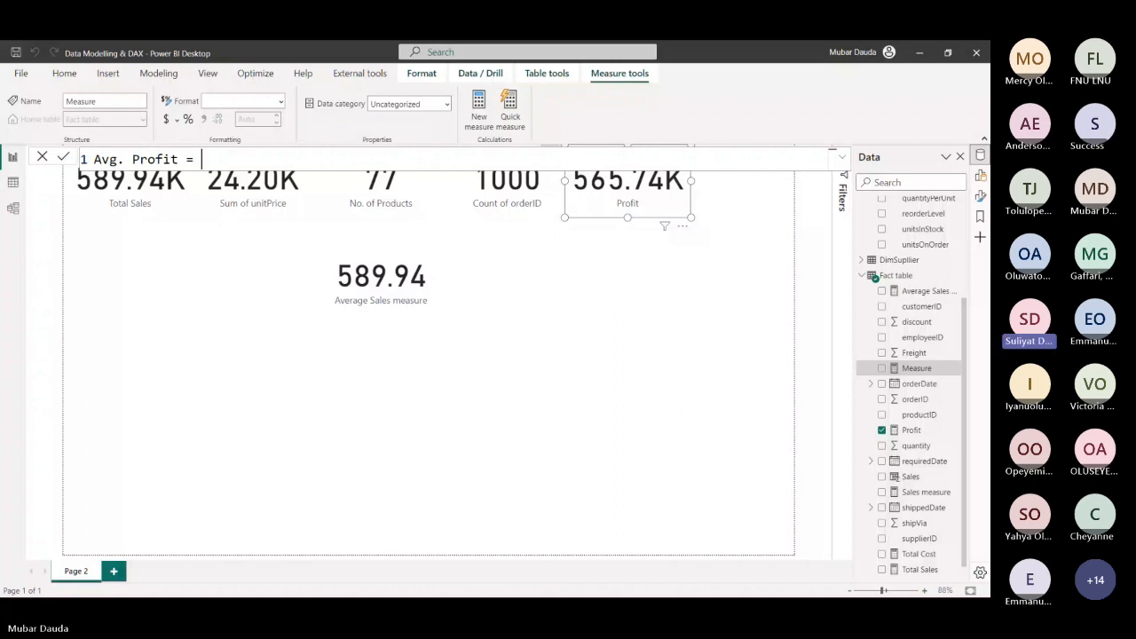
Switch to the Teams meeting window and allow the mic of the attendee with the raised hand
mouse_move(430, 592)
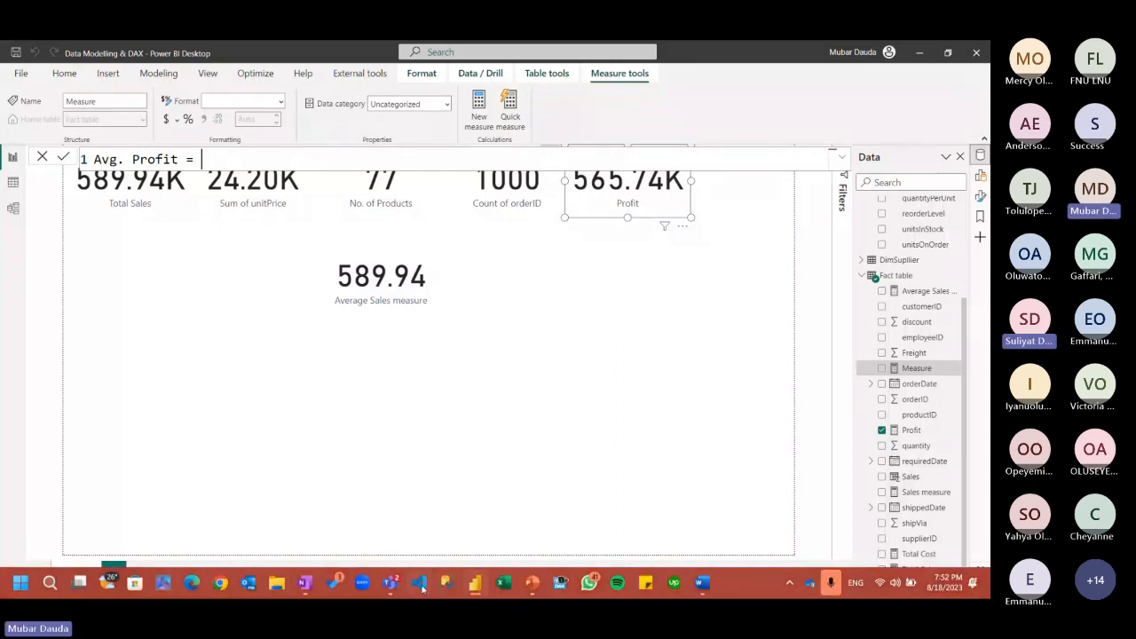
mouse_move(390, 583)
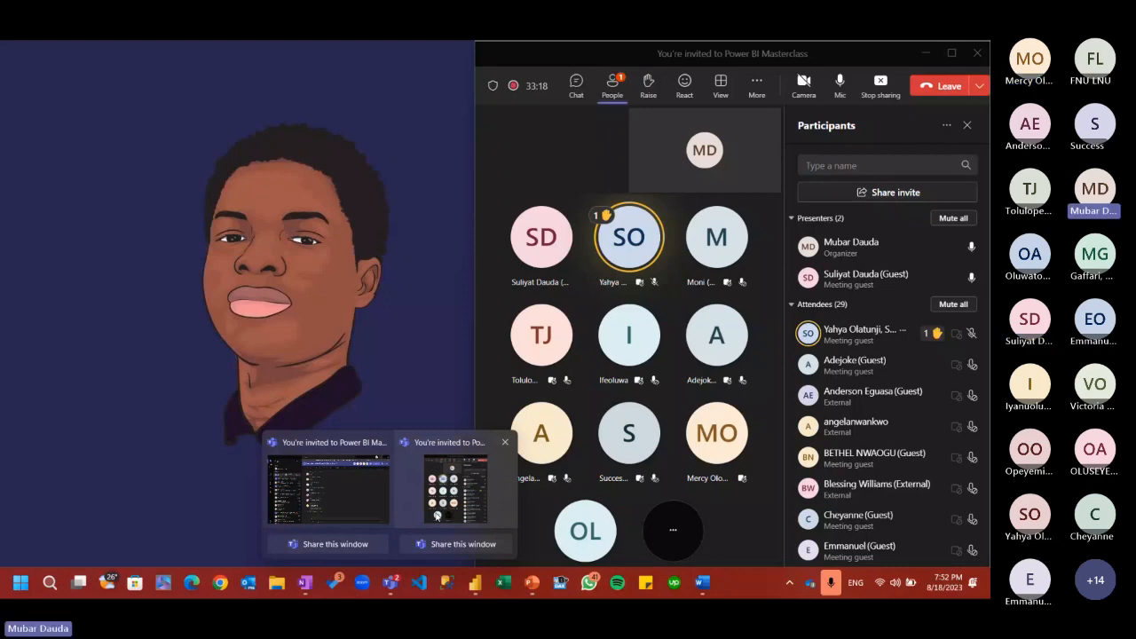
left_click(435, 516)
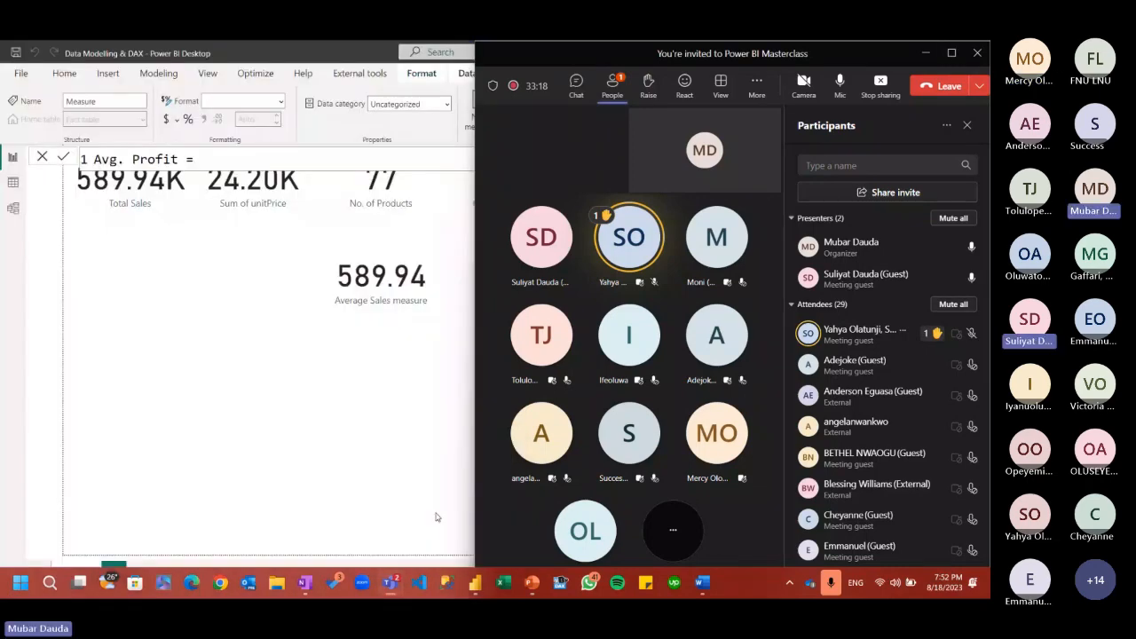
left_click(966, 337)
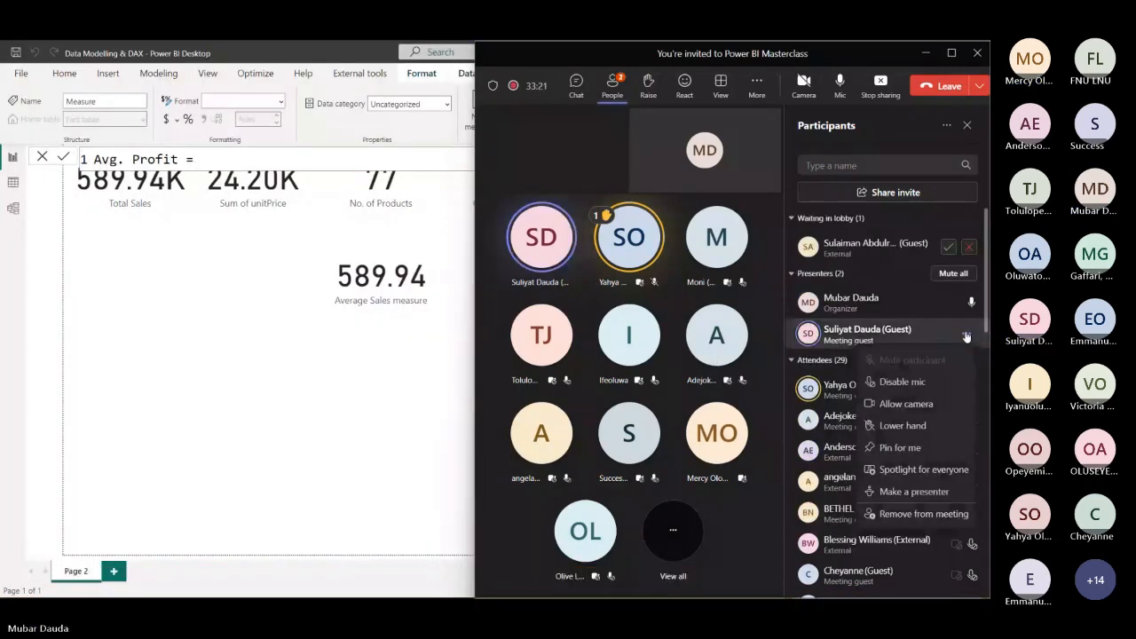
left_click(921, 393)
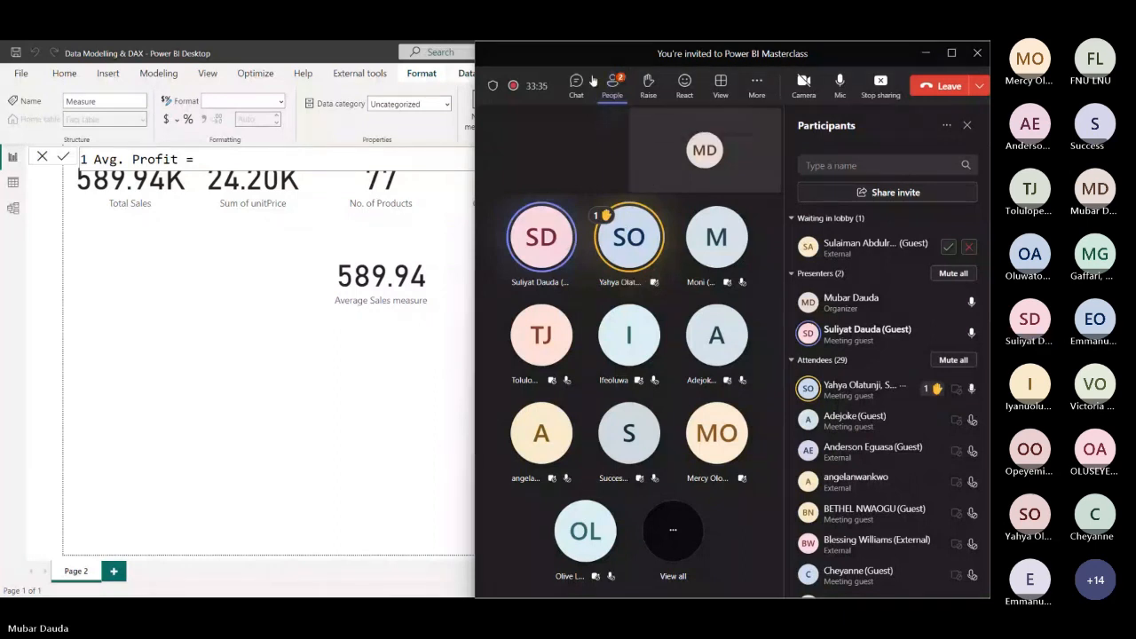
Check the meeting chat, admit the guest waiting in the lobby, and return to Power BI Desktop
left_click(582, 80)
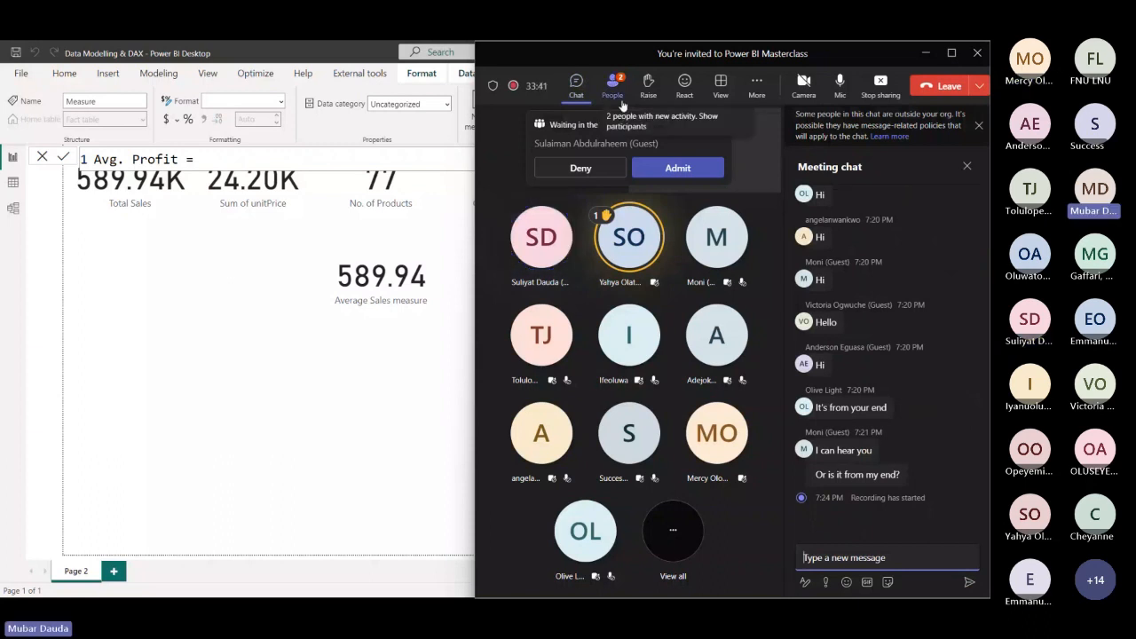
left_click(622, 104)
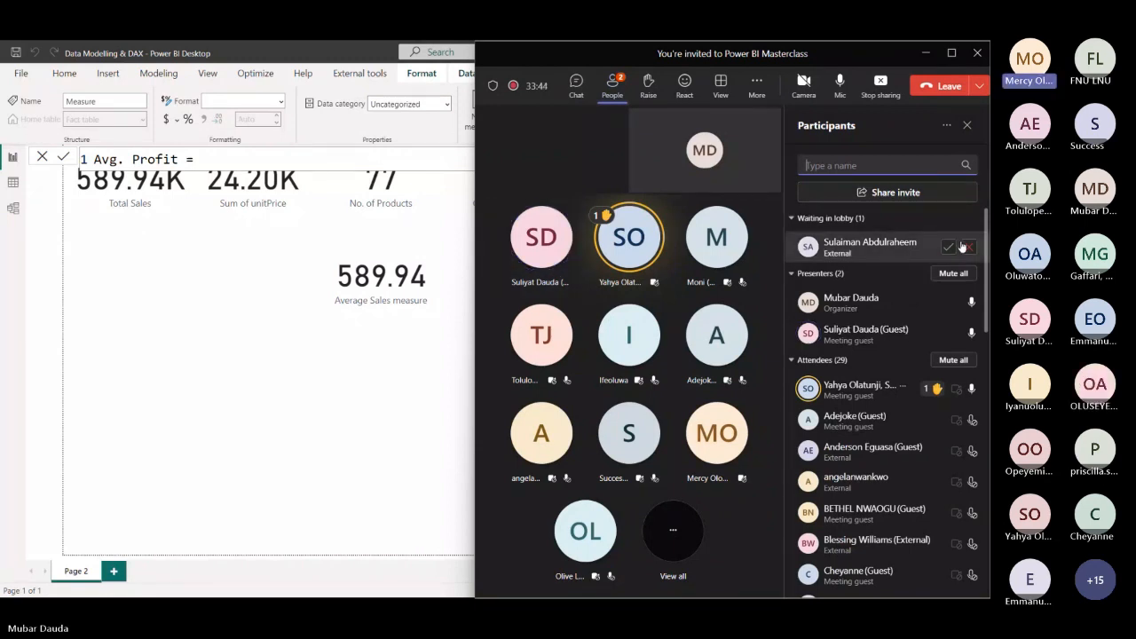
left_click(950, 247)
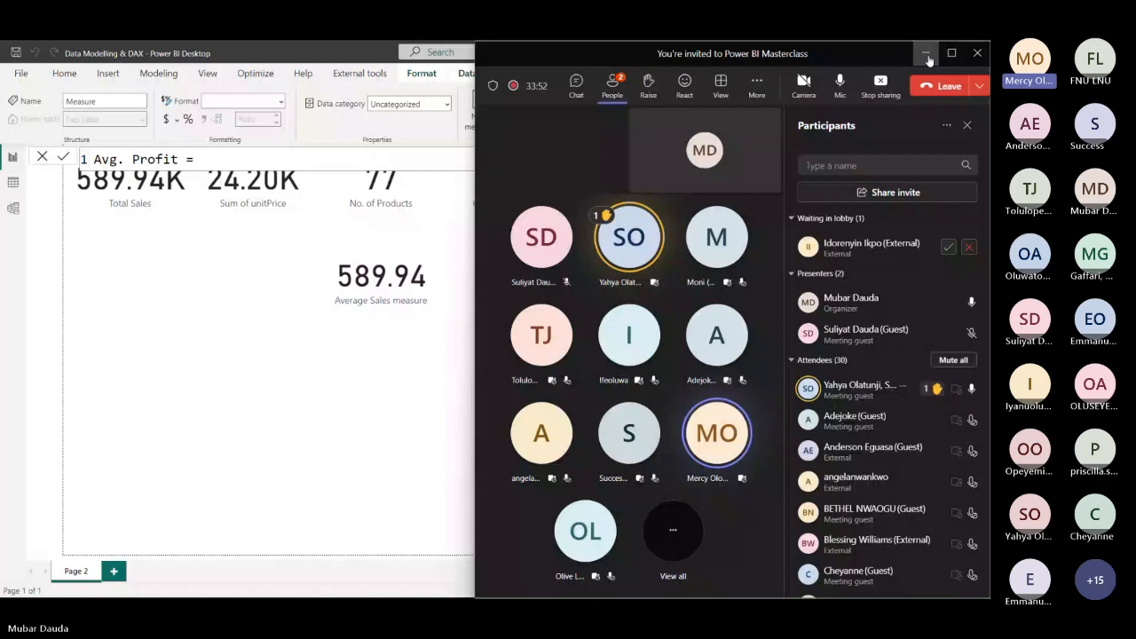
left_click(925, 55)
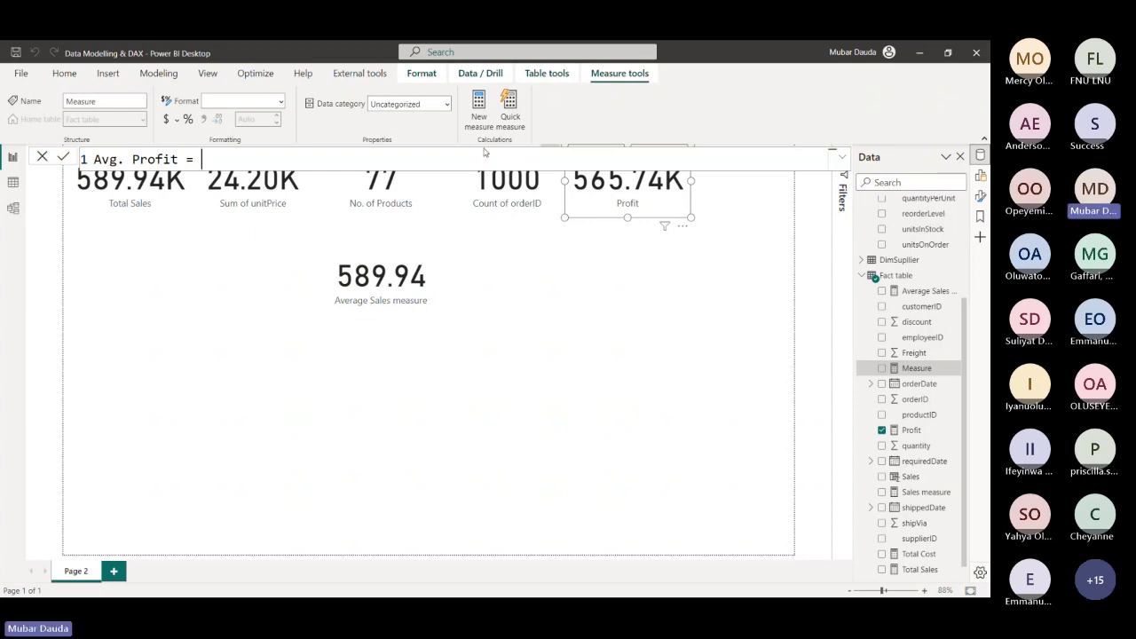
Begin the Avg. Profit formula with the [Profit] measure followed by a division operator
type("to")
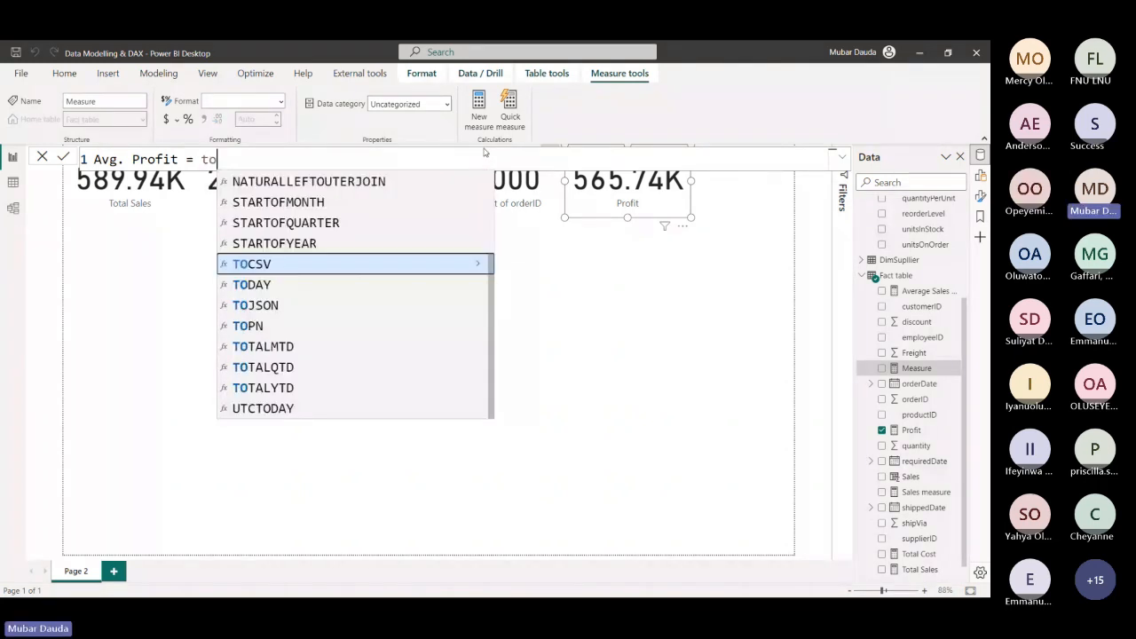
type("tal")
key("BackSpace")
key("BackSpace")
key("BackSpace")
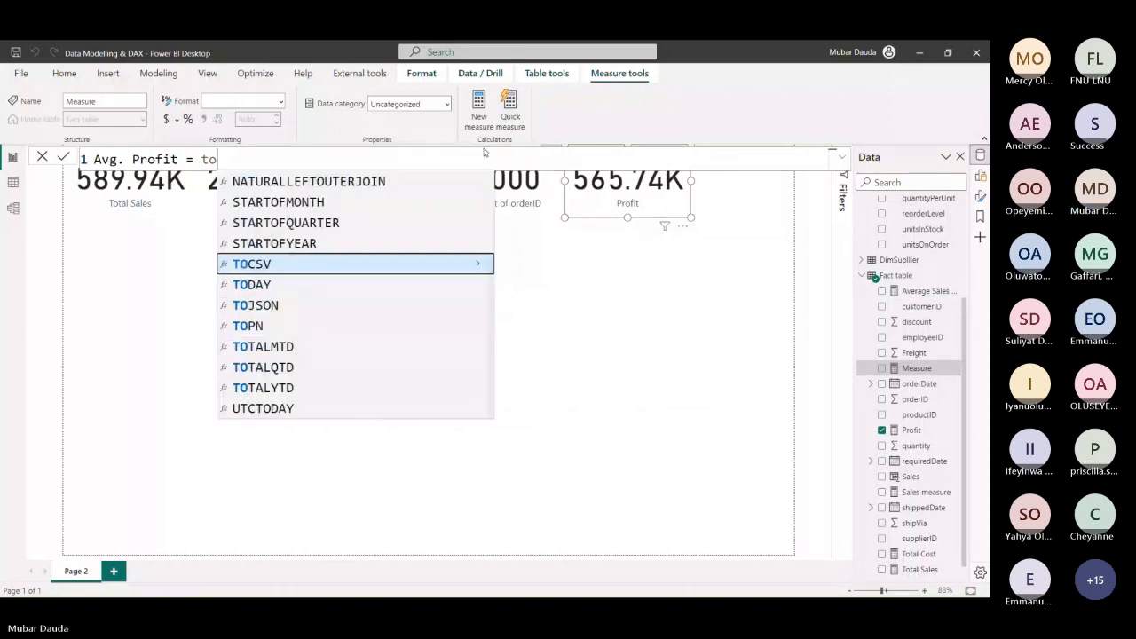
key("BackSpace")
key("BackSpace")
type("pro")
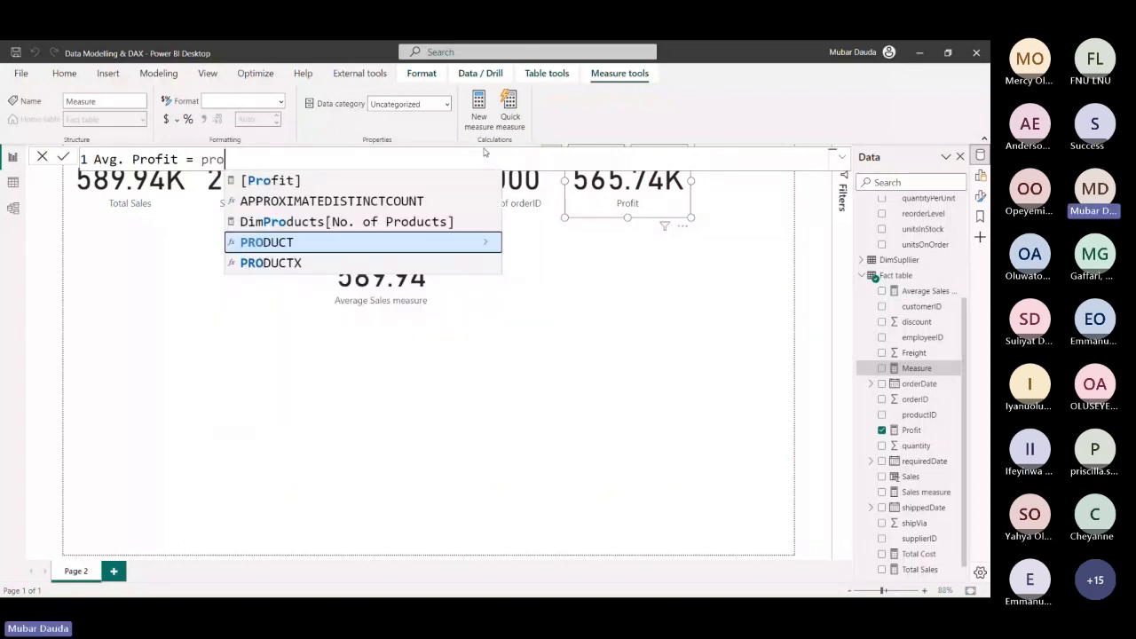
key("Up")
key("Tab")
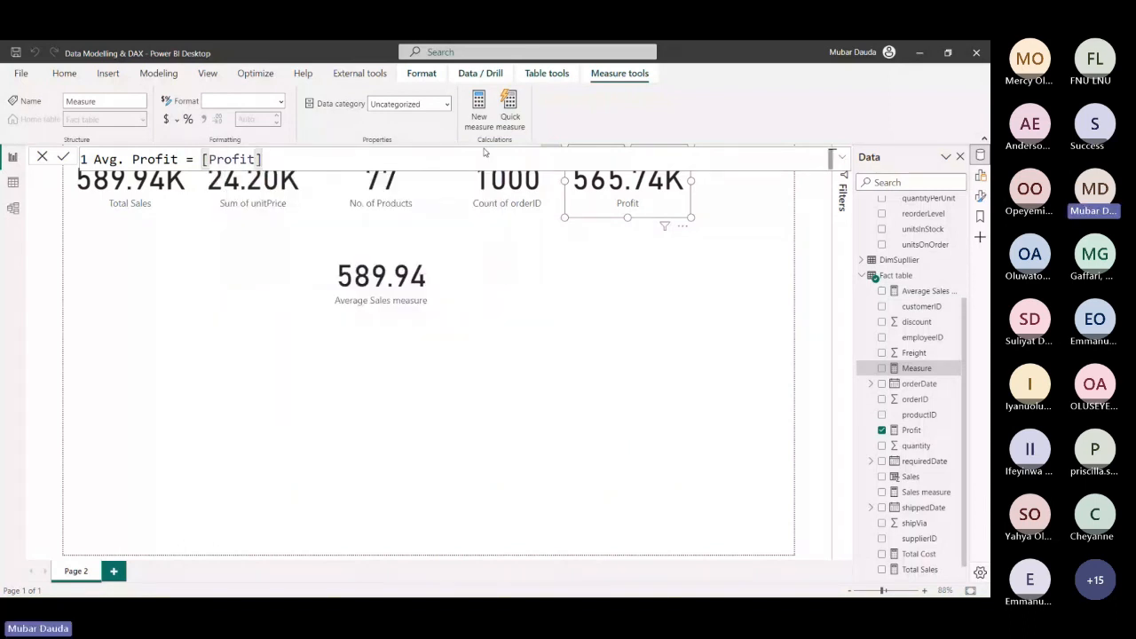
type("/")
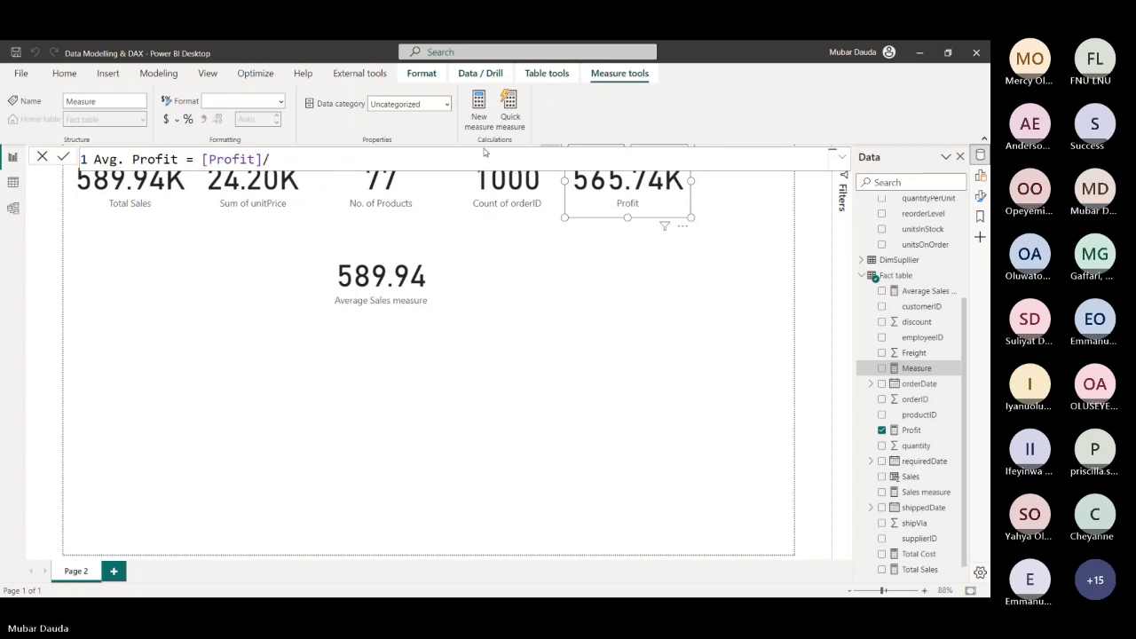
Complete the measure as Avg. Profit = [Profit]/COUNTROWS('Fact table'), without an extra opening parenthesis, and commit it
type("c")
key("BackSpace")
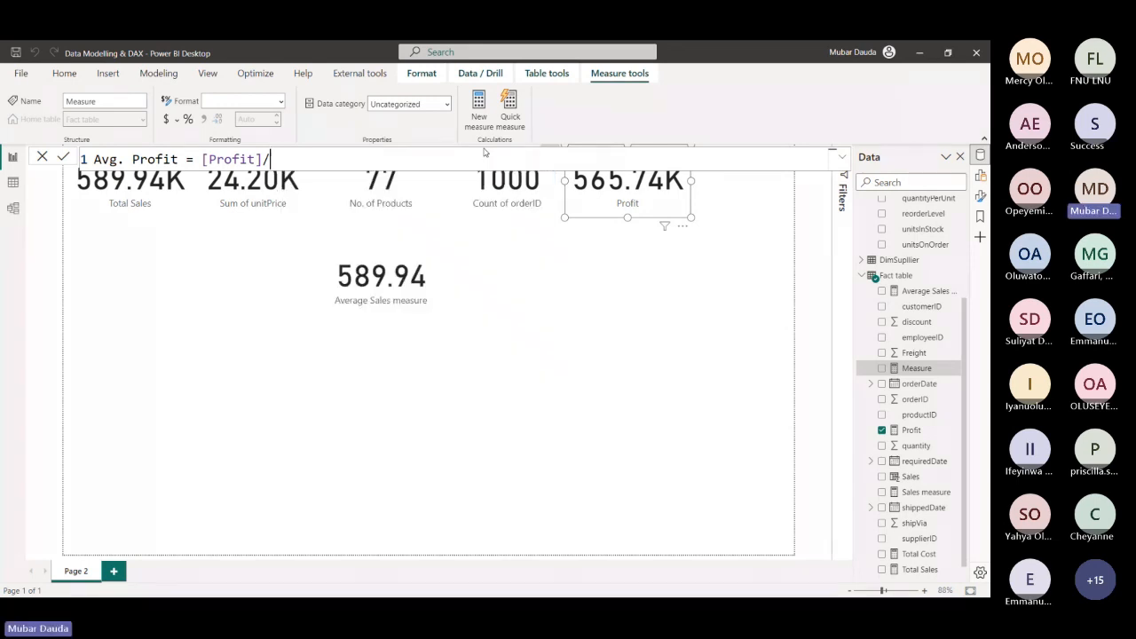
type("(c")
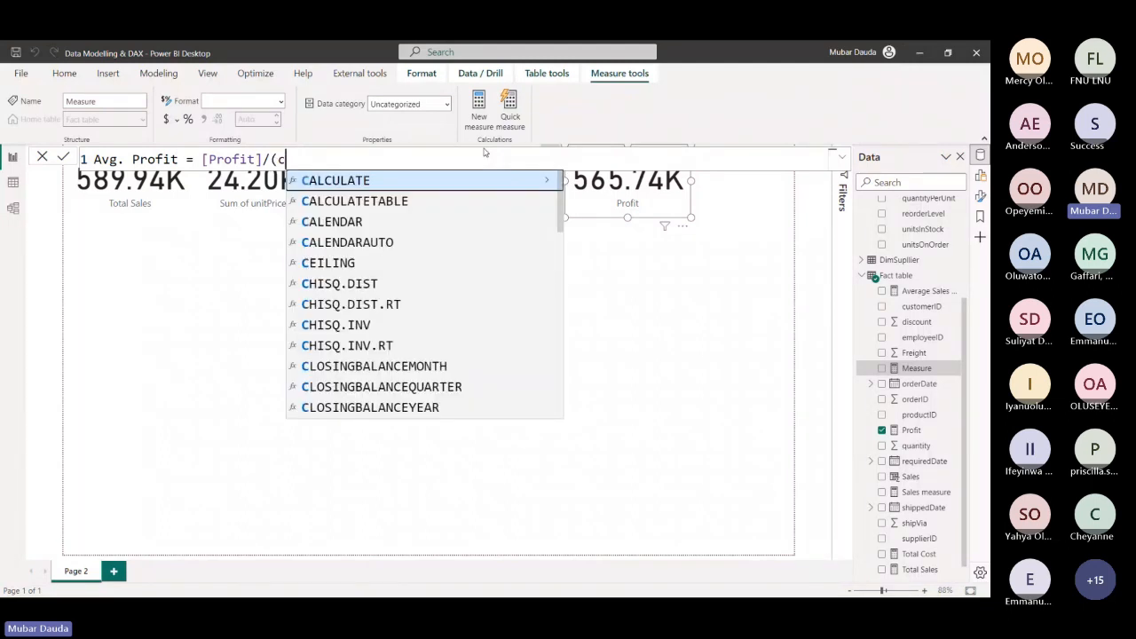
type("ount")
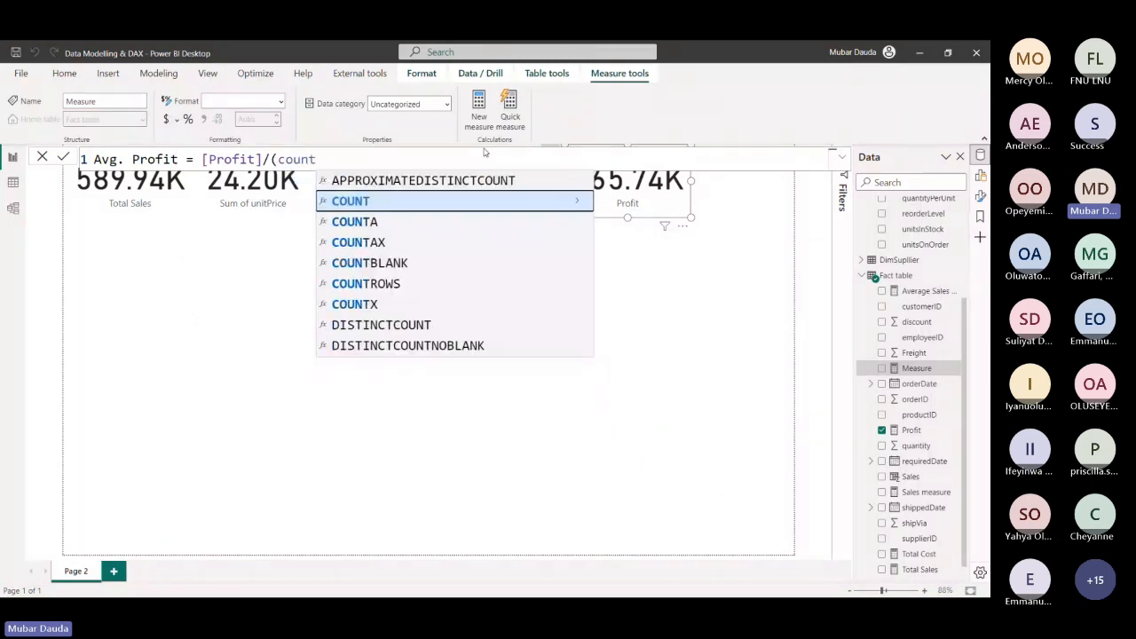
type("r")
key("Tab")
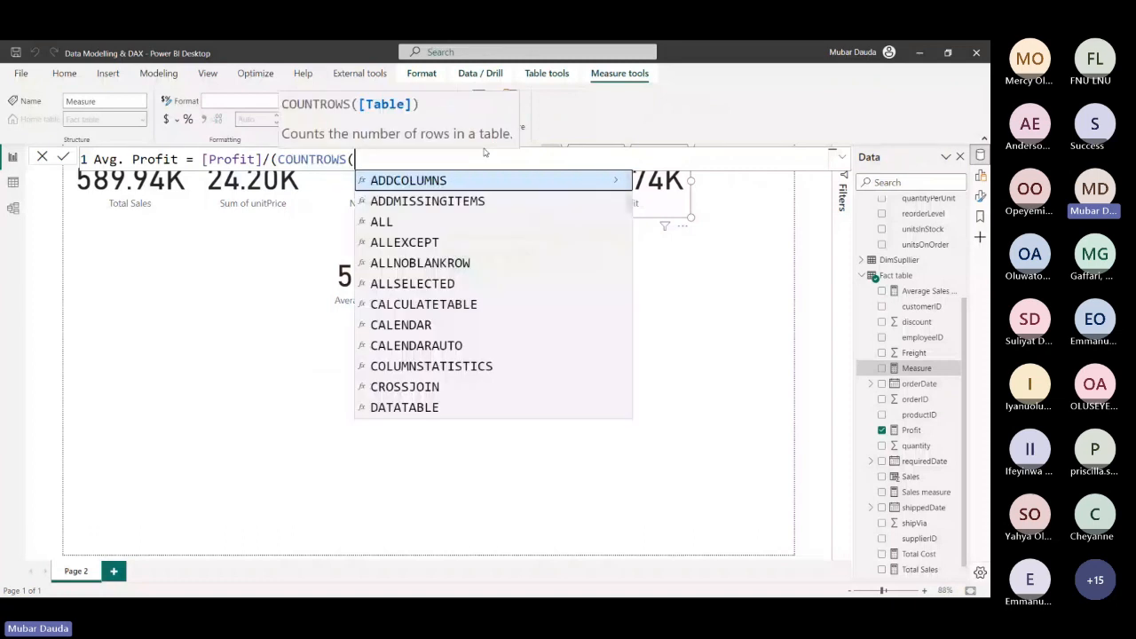
type("'Fact table'")
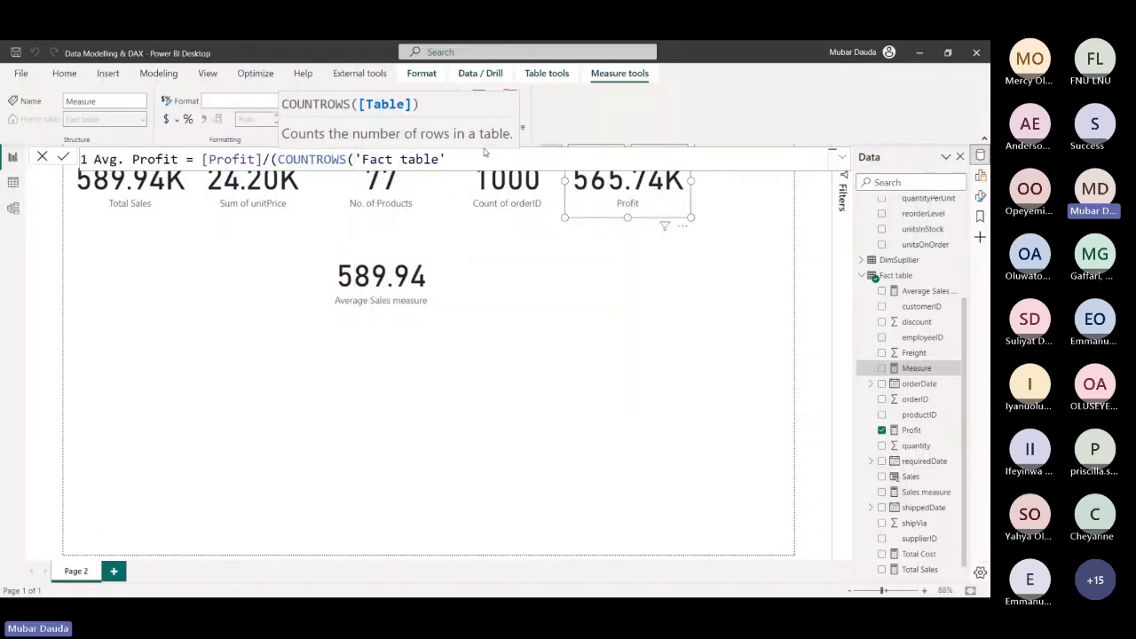
type(")")
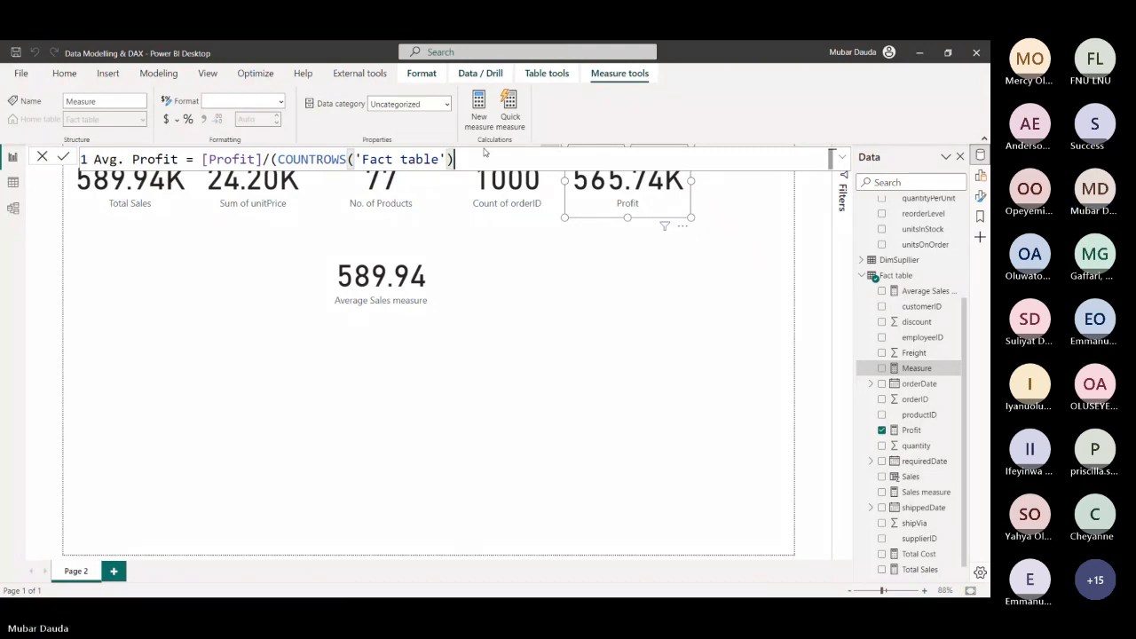
key("Left")
key("Left")
key("Left")
key("Left")
key("Left")
key("Left")
key("Left")
key("Left")
key("Left")
key("Left")
key("Left")
key("Left")
key("Left")
key("Left")
key("Left")
key("Left")
key("Left")
key("Left")
key("Left")
key("Left")
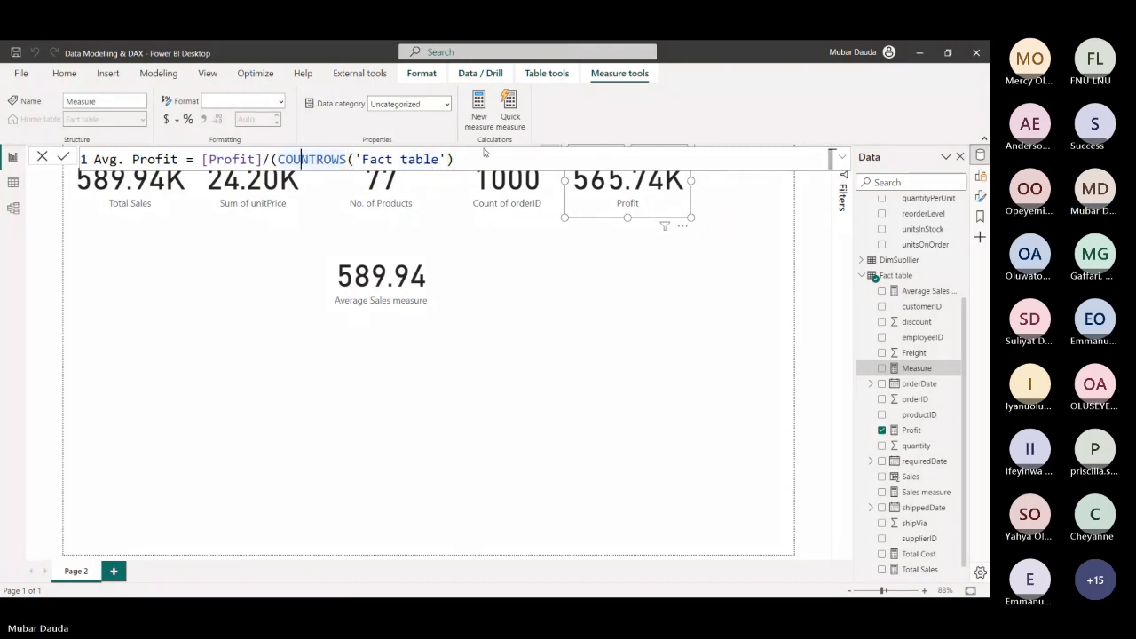
key("Left")
key("BackSpace")
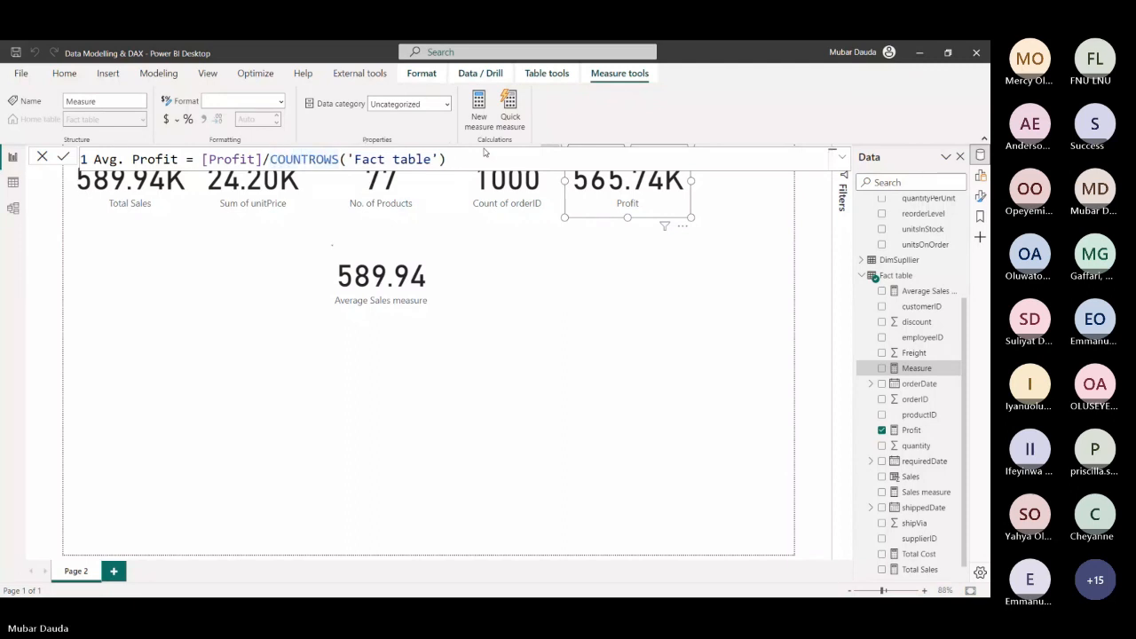
key("Return")
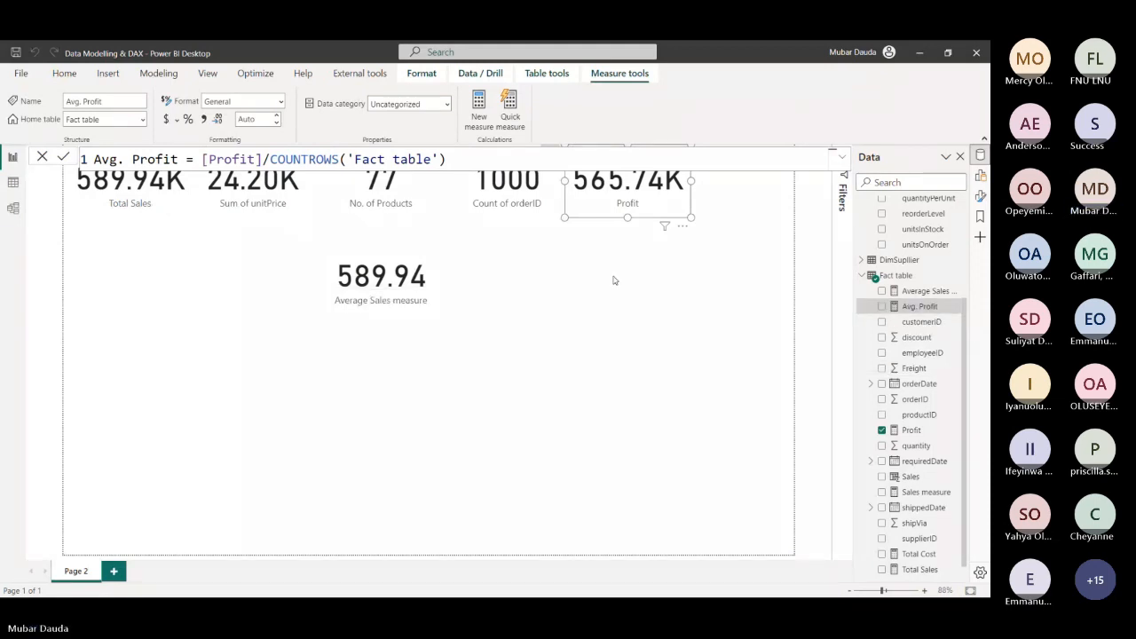
Add a card for Avg. Profit below the Profit card, and replace unitPrice with Total Cost in the Sum of unitPrice card
left_click(722, 318)
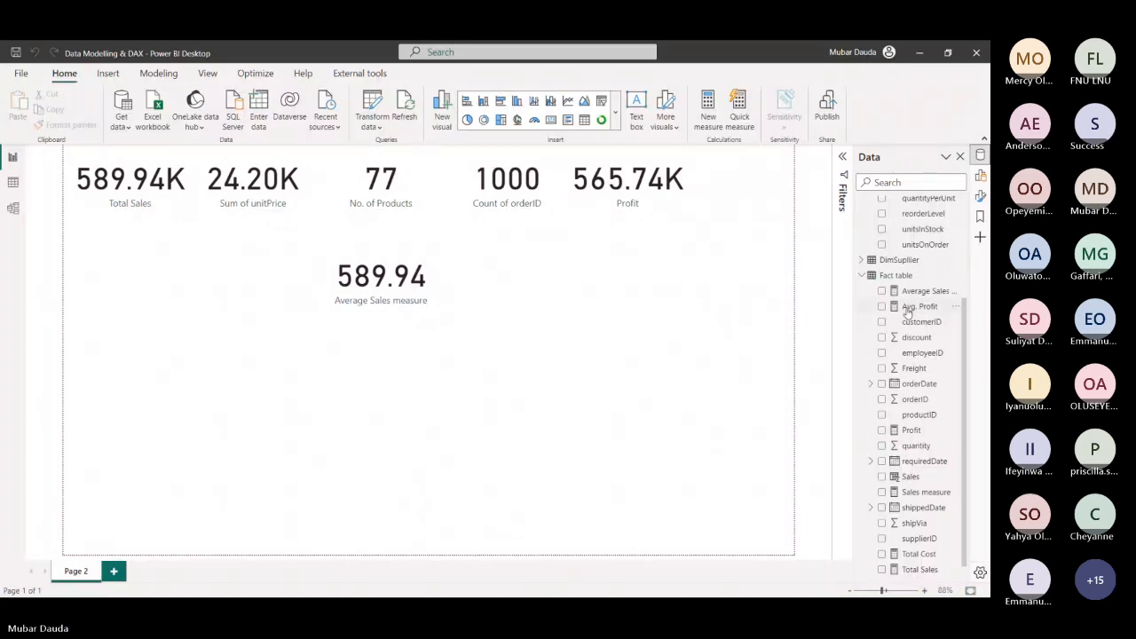
left_click_drag(907, 311, 626, 317)
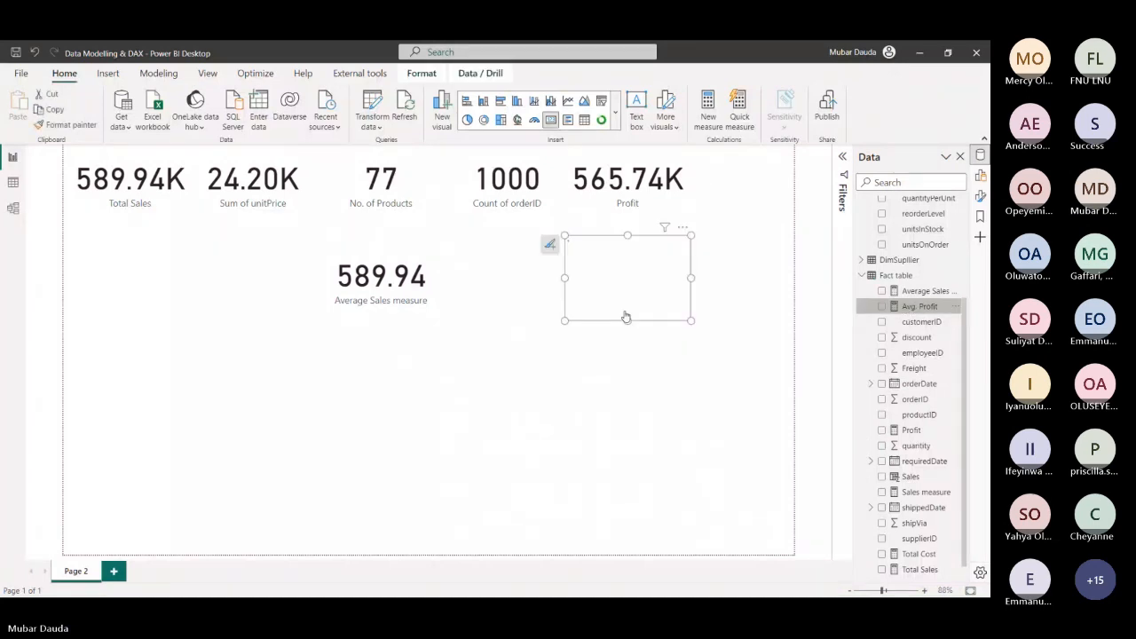
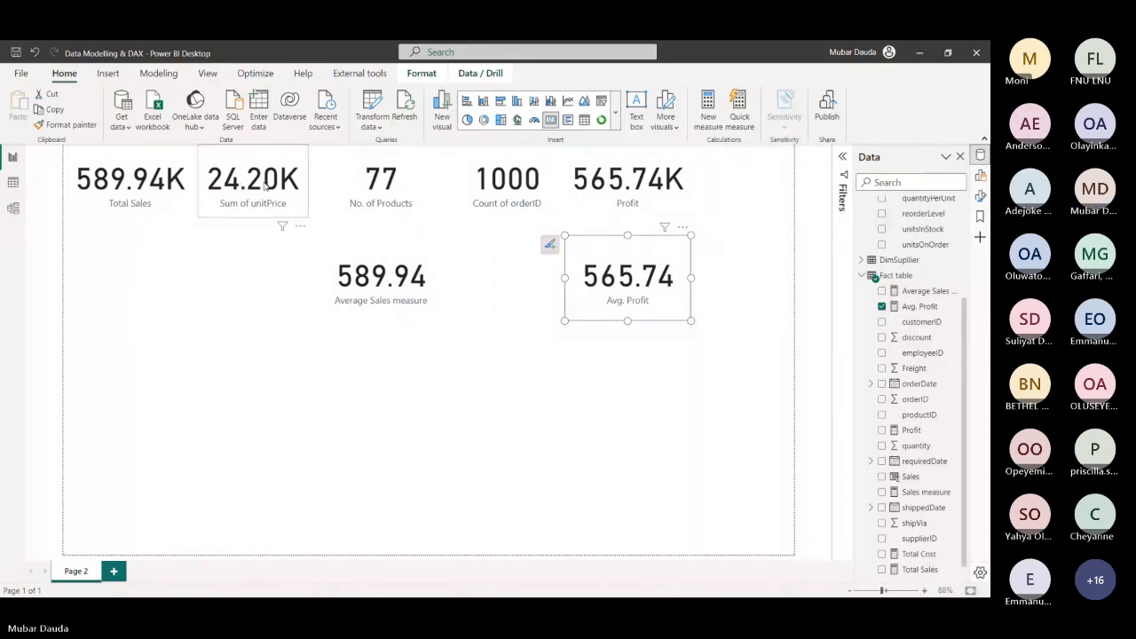
left_click(264, 184)
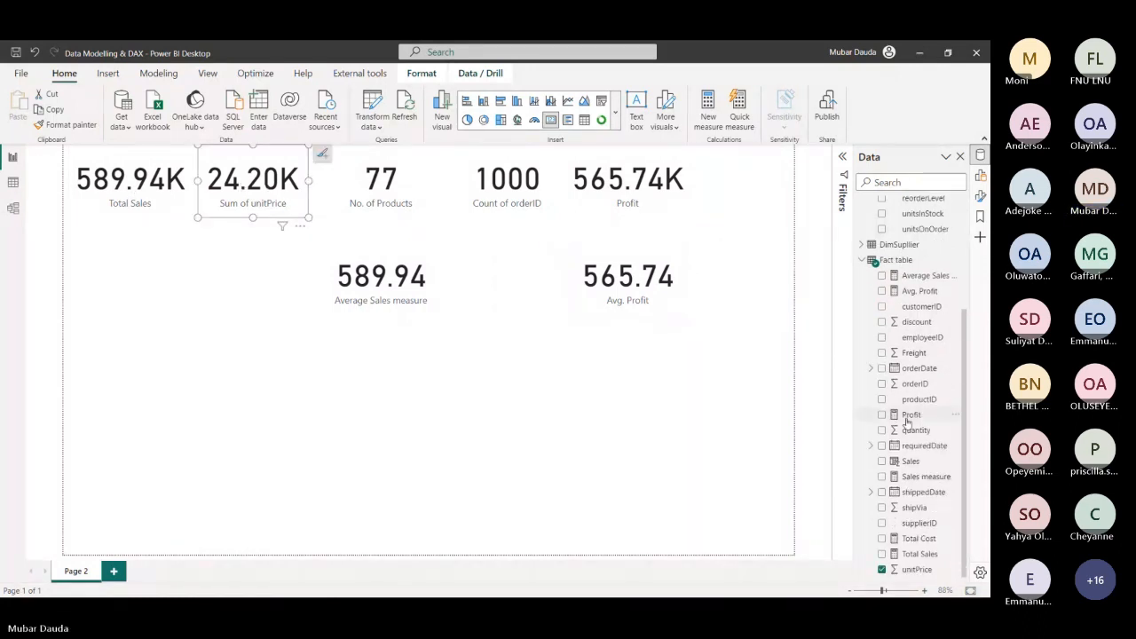
left_click(881, 538)
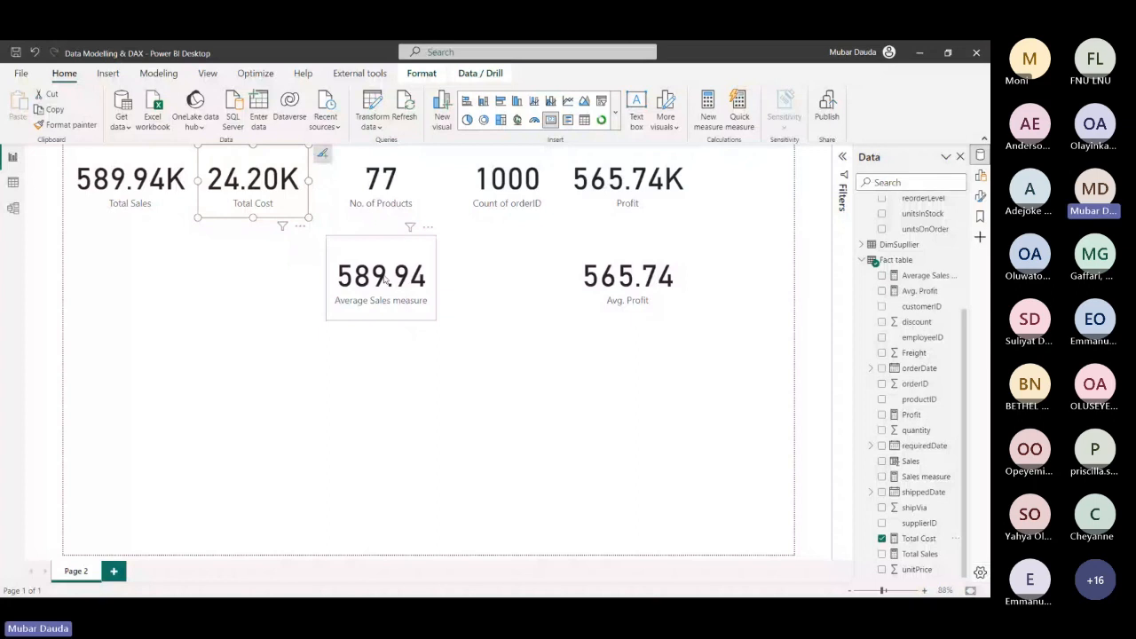
Move the Avg. Profit card beside the Profit card and the Average Sales measure card directly beneath it
left_click_drag(383, 280, 458, 249)
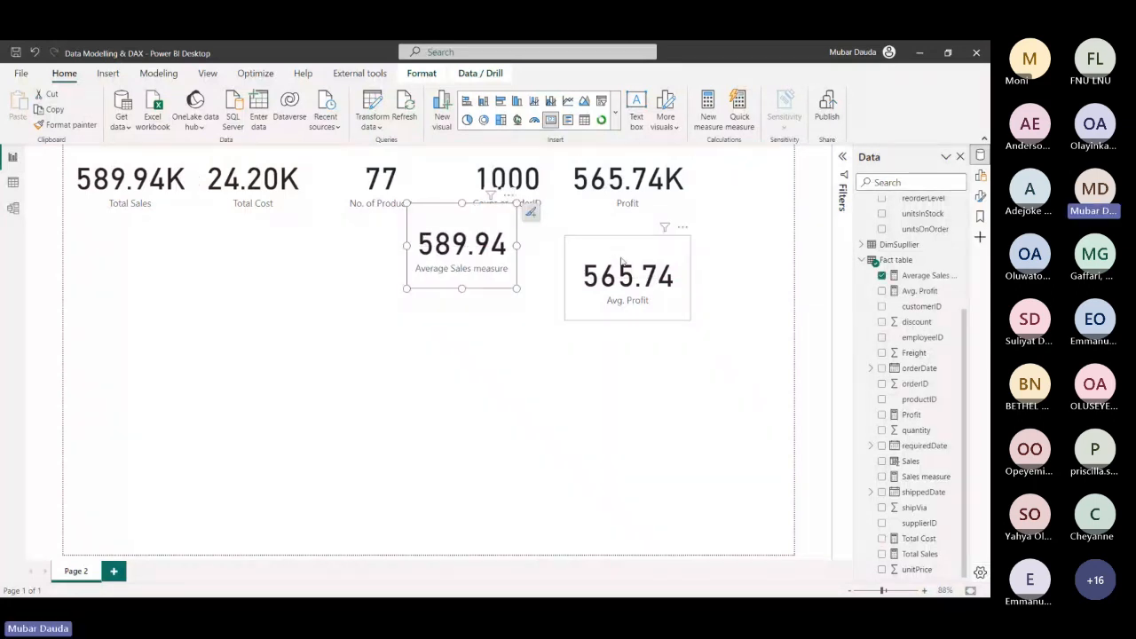
left_click_drag(622, 260, 712, 174)
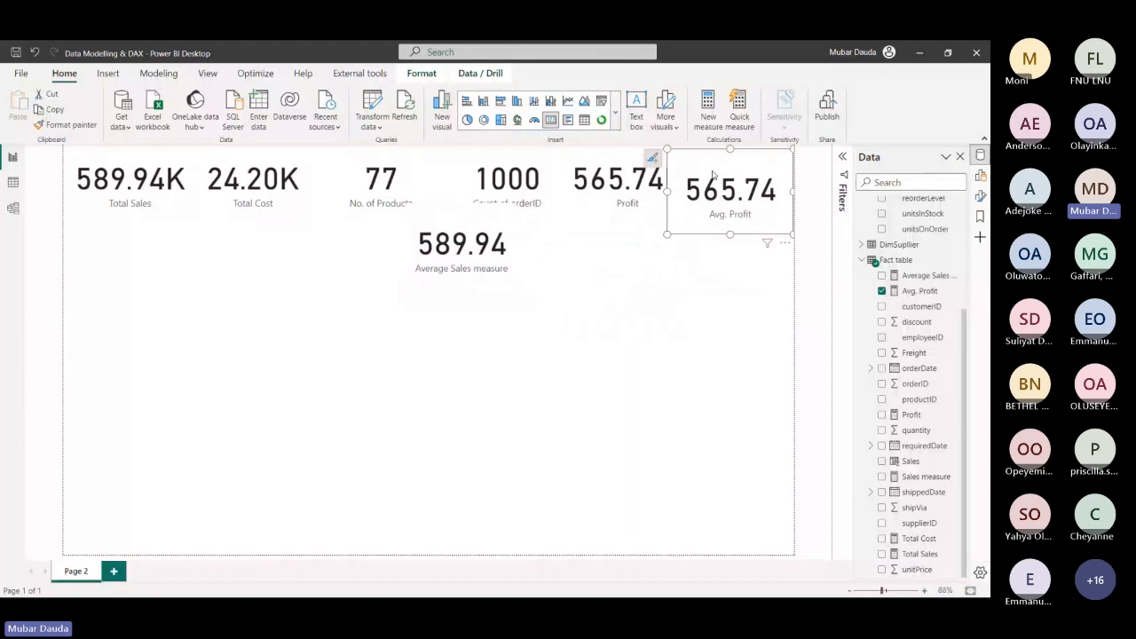
left_click_drag(454, 237, 755, 223)
left_click(213, 340)
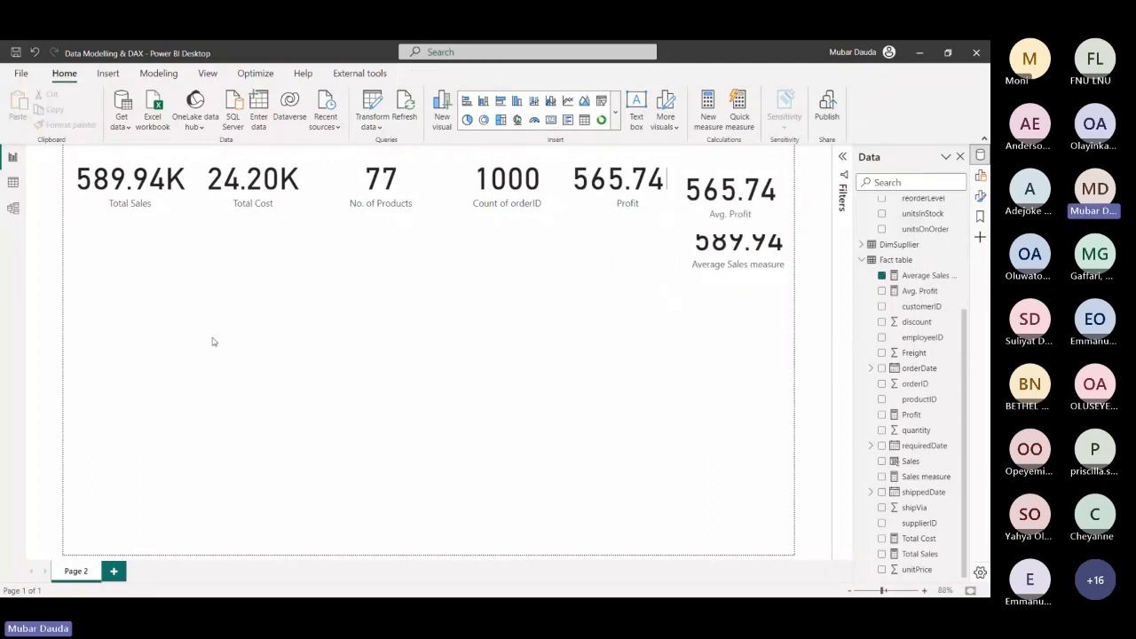
Insert a line chart beneath the Total Sales card and enlarge it to about two cards wide
scroll(889, 303, "up", 3)
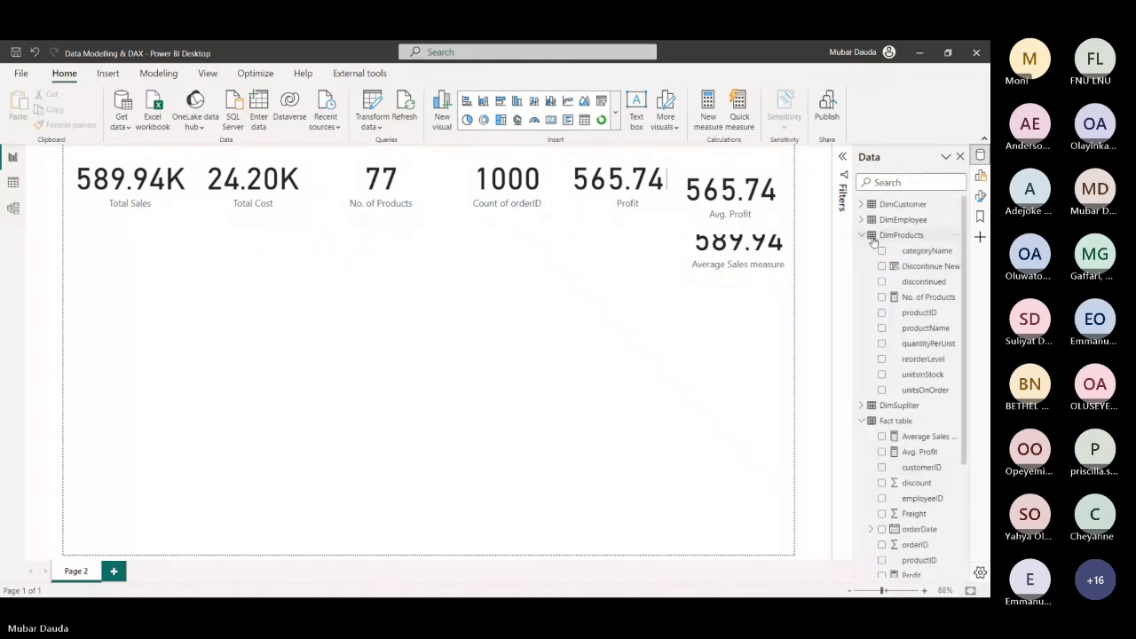
scroll(860, 321, "down", 3)
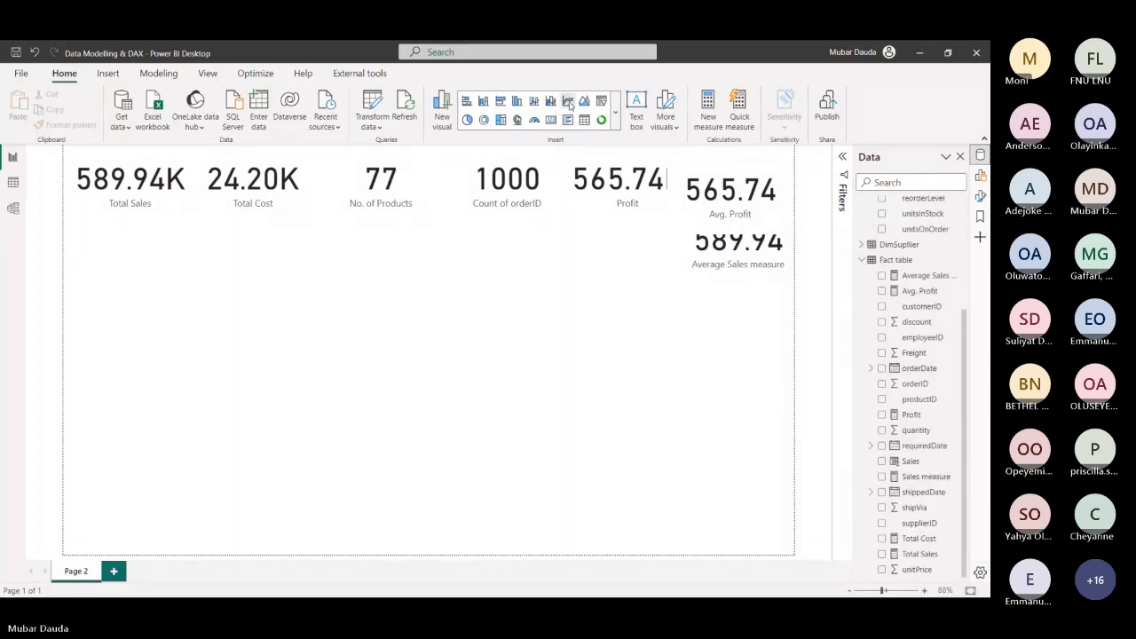
left_click(568, 101)
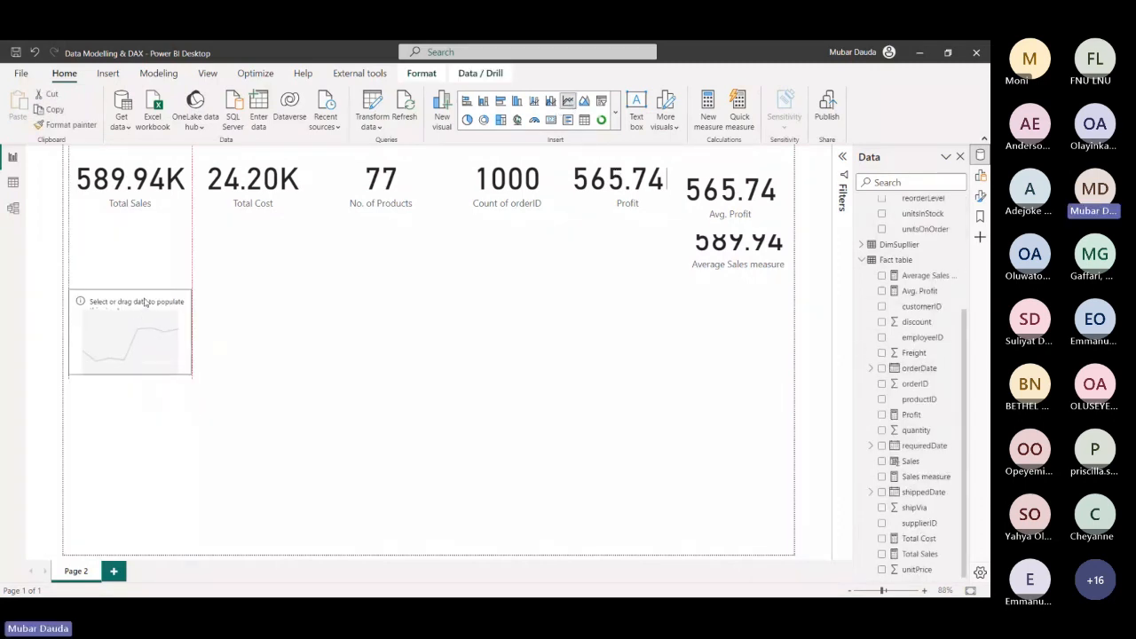
left_click_drag(145, 302, 145, 271)
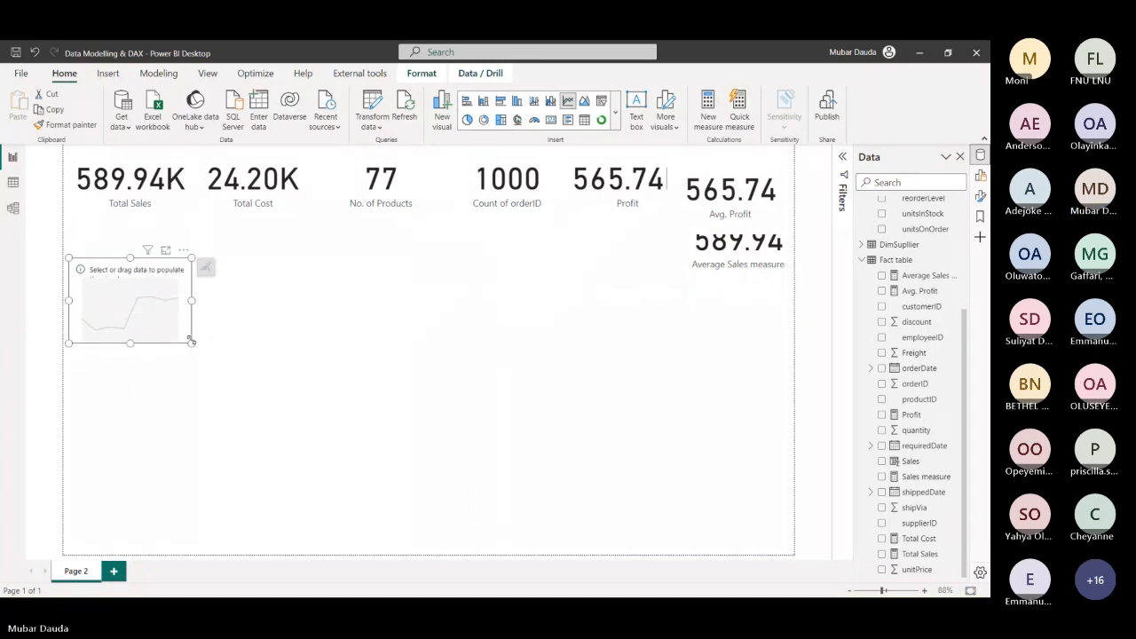
left_click_drag(190, 340, 316, 397)
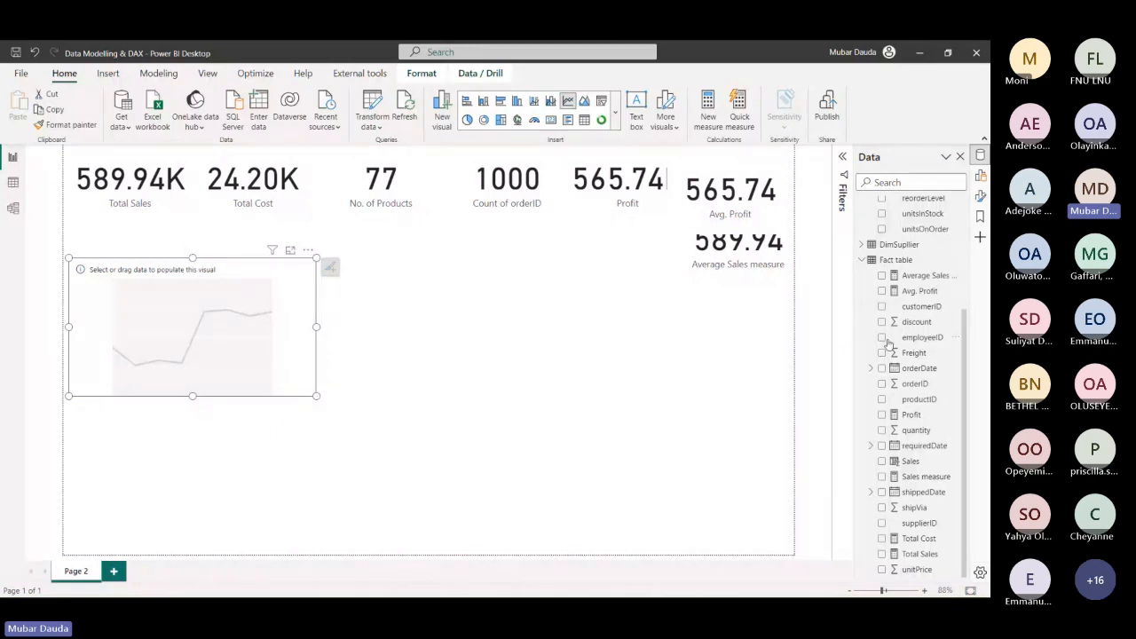
Plot the Total Sales measure by Year from the orderDate hierarchy in the new line chart
left_click(871, 369)
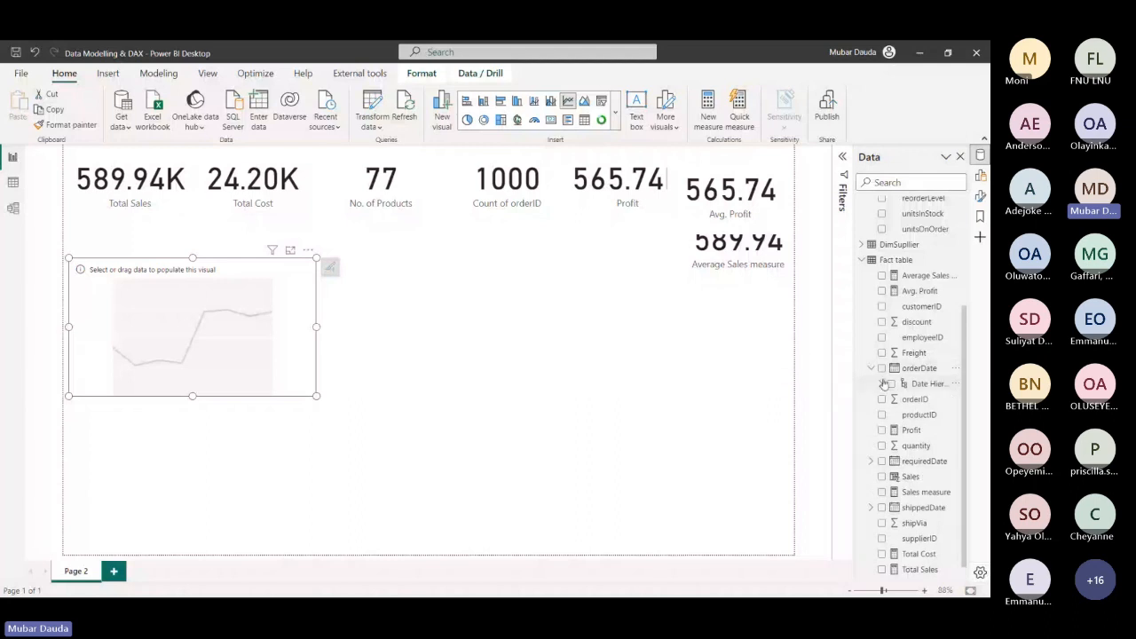
left_click(881, 383)
left_click(900, 399)
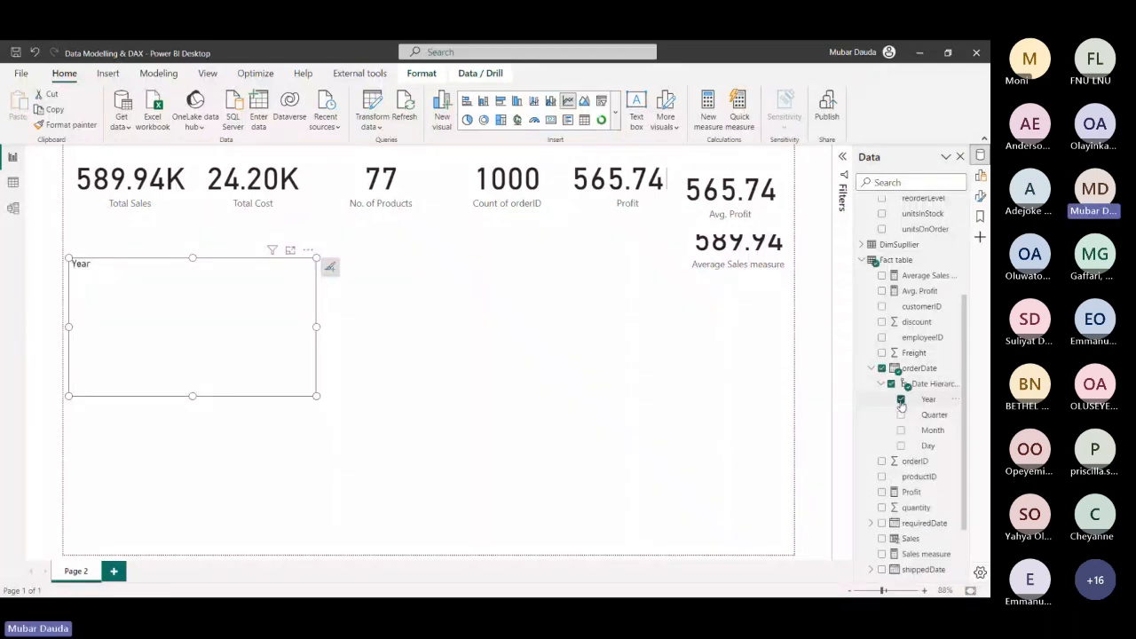
scroll(925, 371, "down", 2)
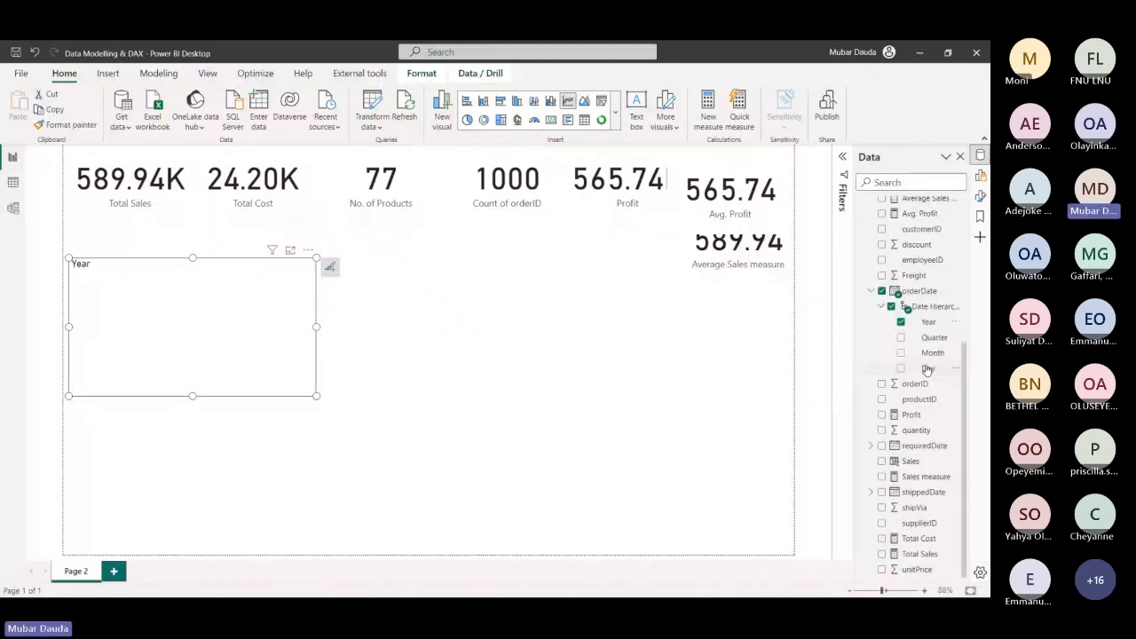
left_click(881, 553)
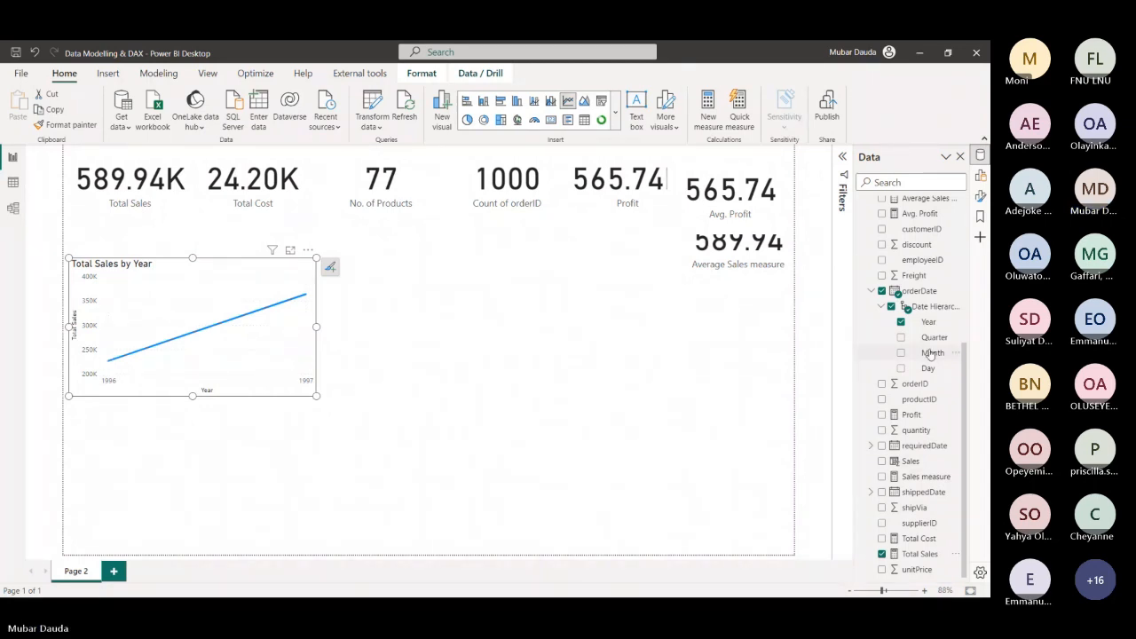
Add the orderDate Quarter and Month levels to the Total Sales line chart
left_click(901, 337)
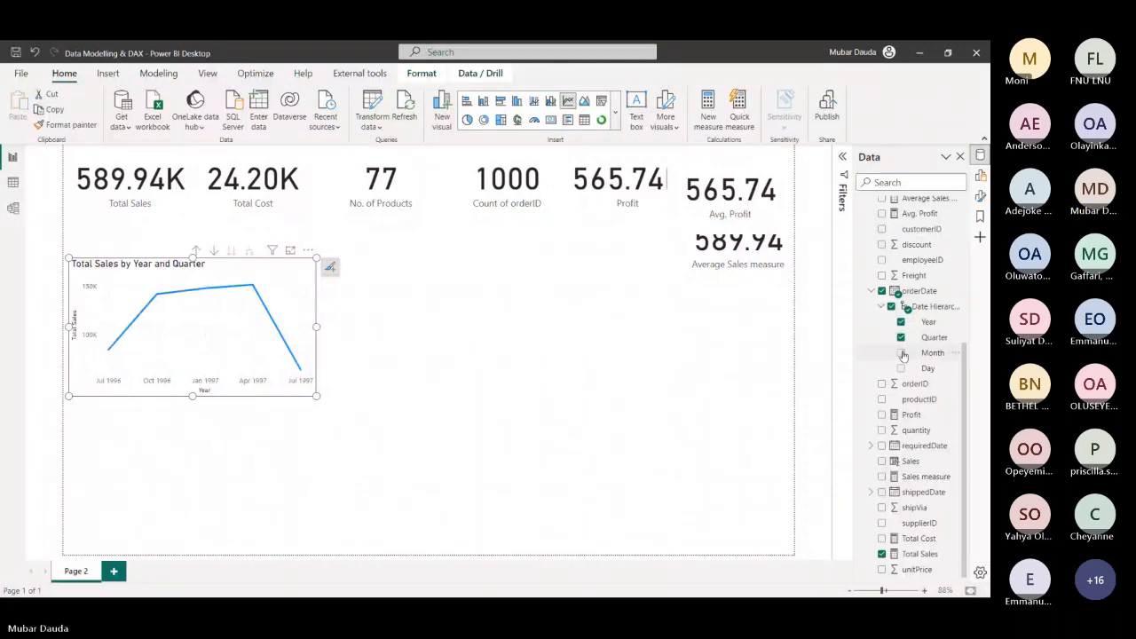
left_click(902, 353)
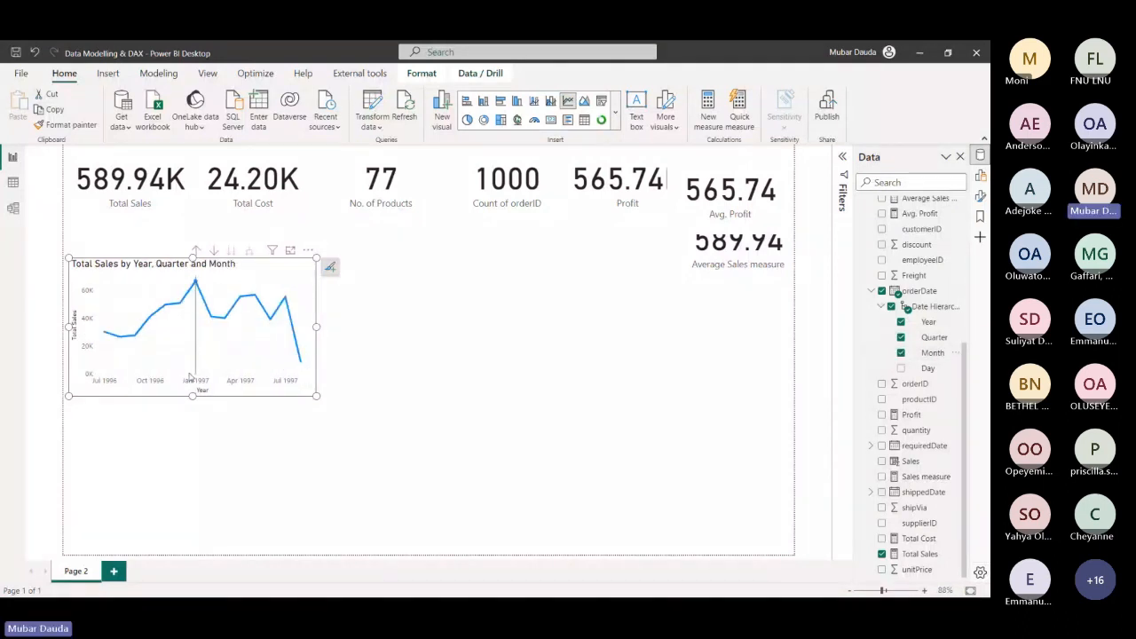
mouse_move(101, 367)
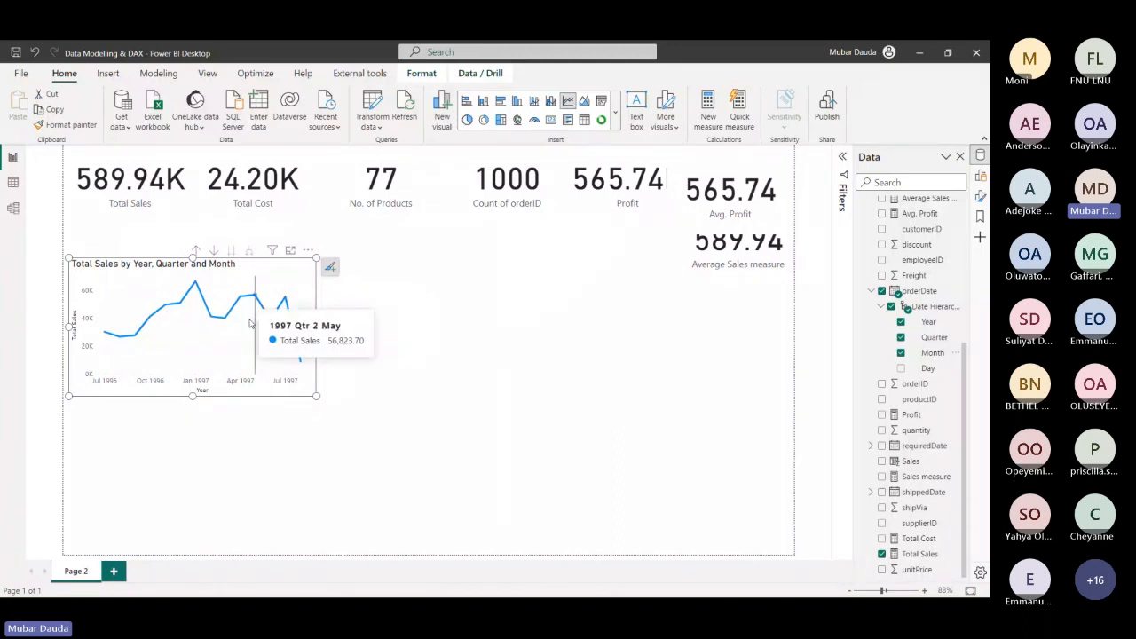
left_click(356, 352)
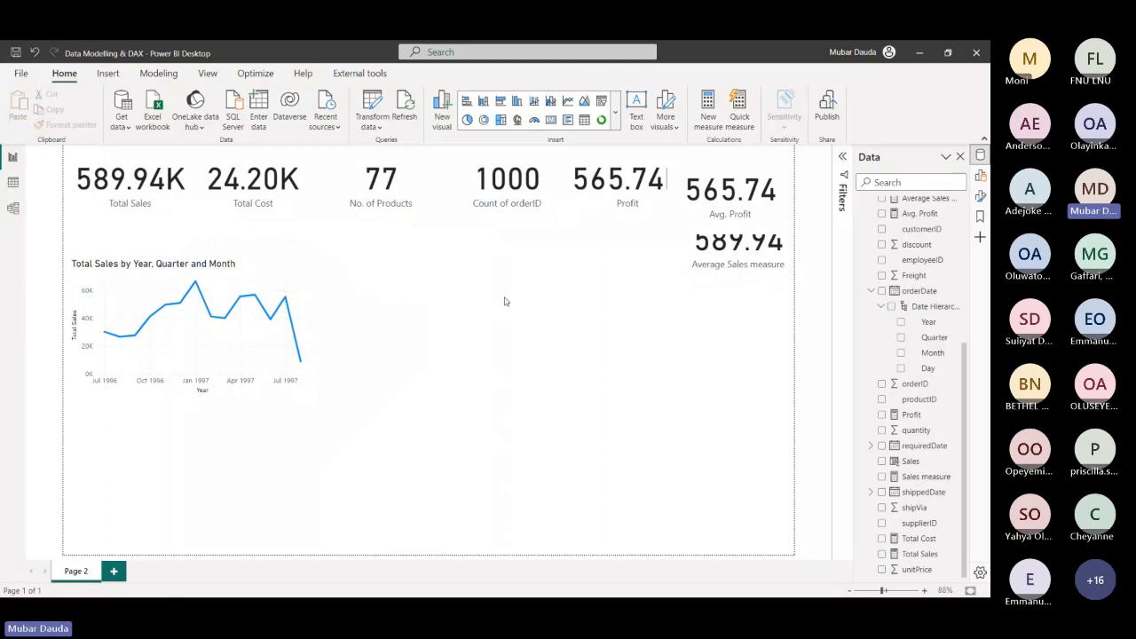
Check the Sales Analysis challenge in Word, and add a Power BI stacked bar chart of Total Sales by productName beneath the line chart
mouse_move(472, 596)
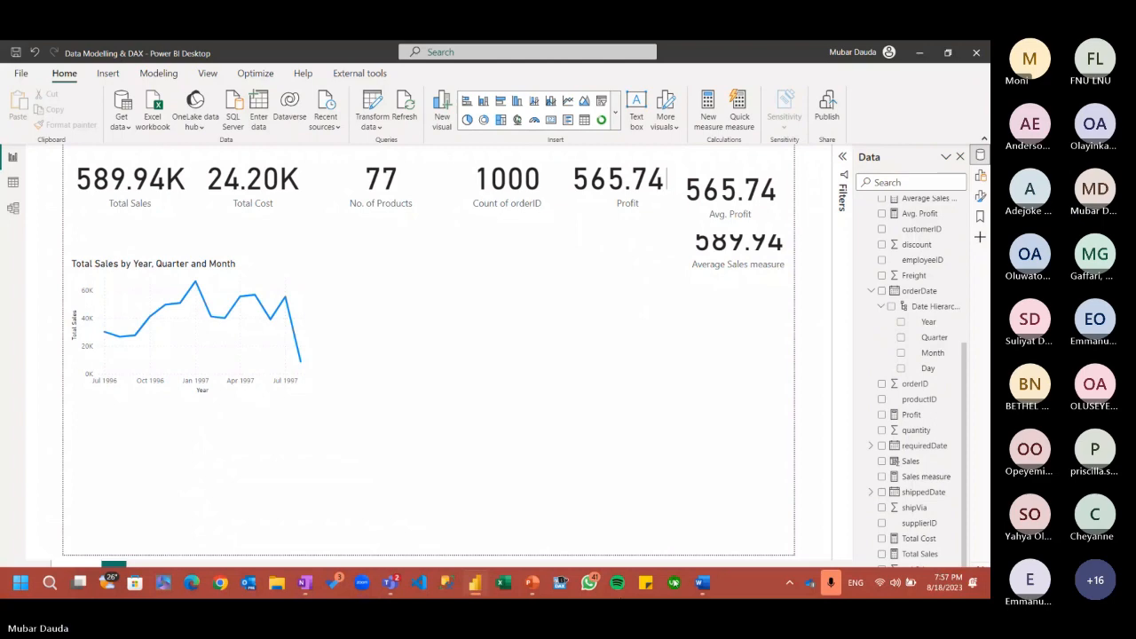
left_click(702, 583)
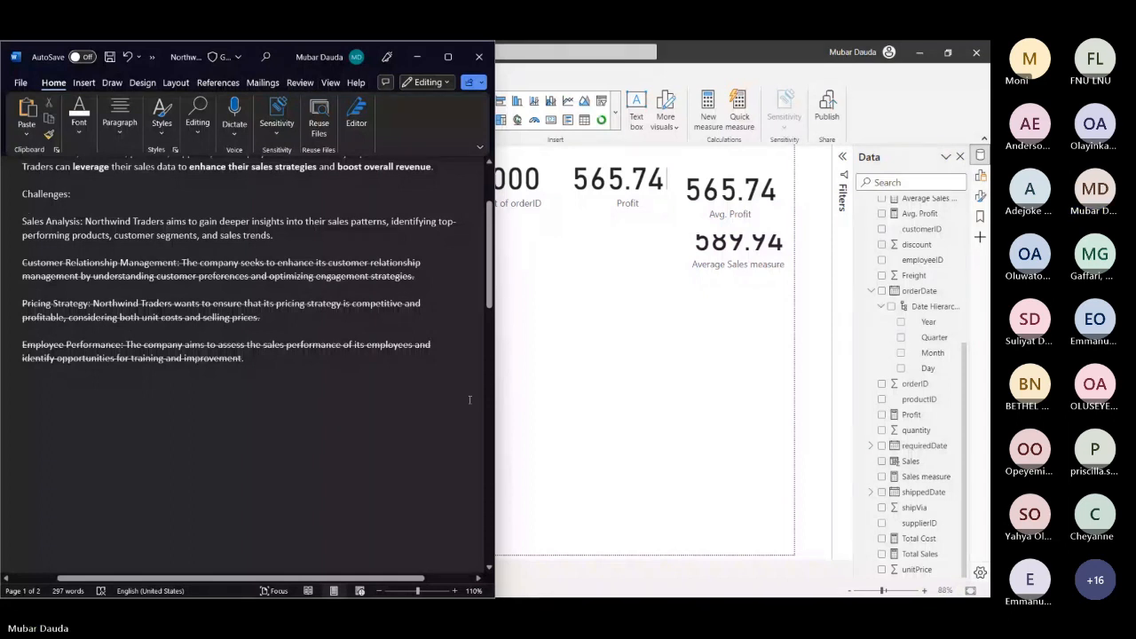
left_click(414, 57)
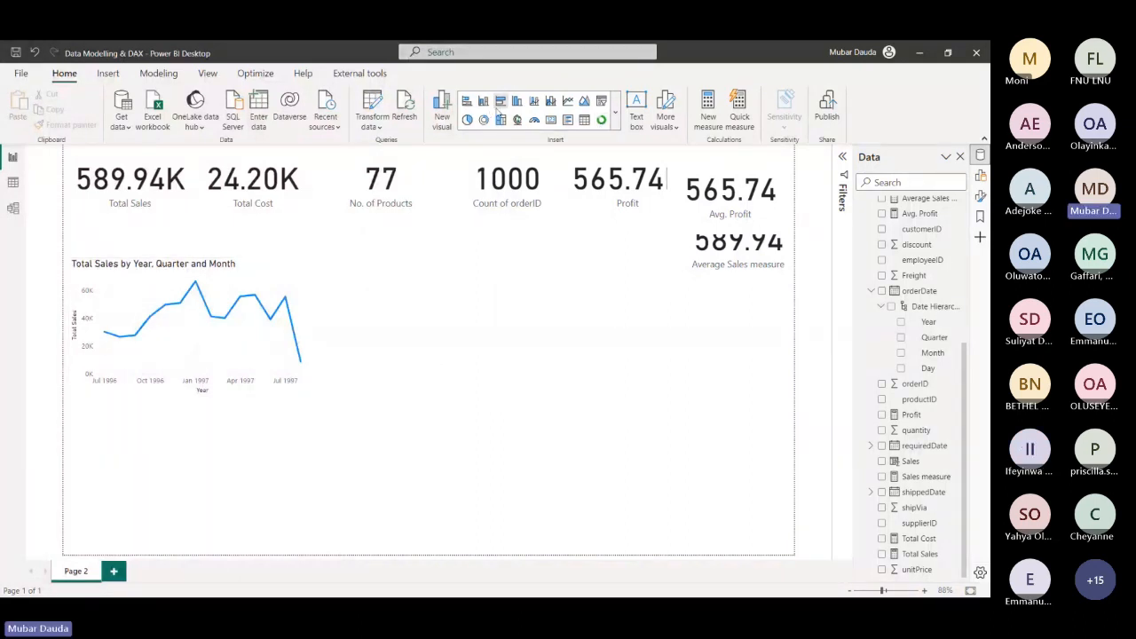
left_click(467, 102)
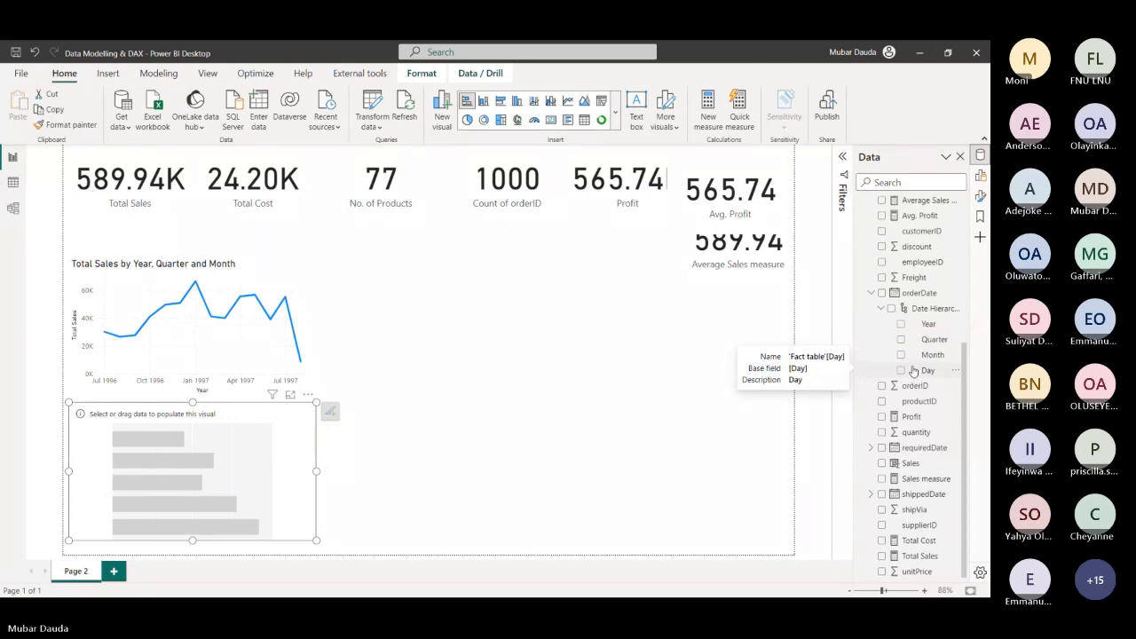
scroll(915, 371, "up", 5)
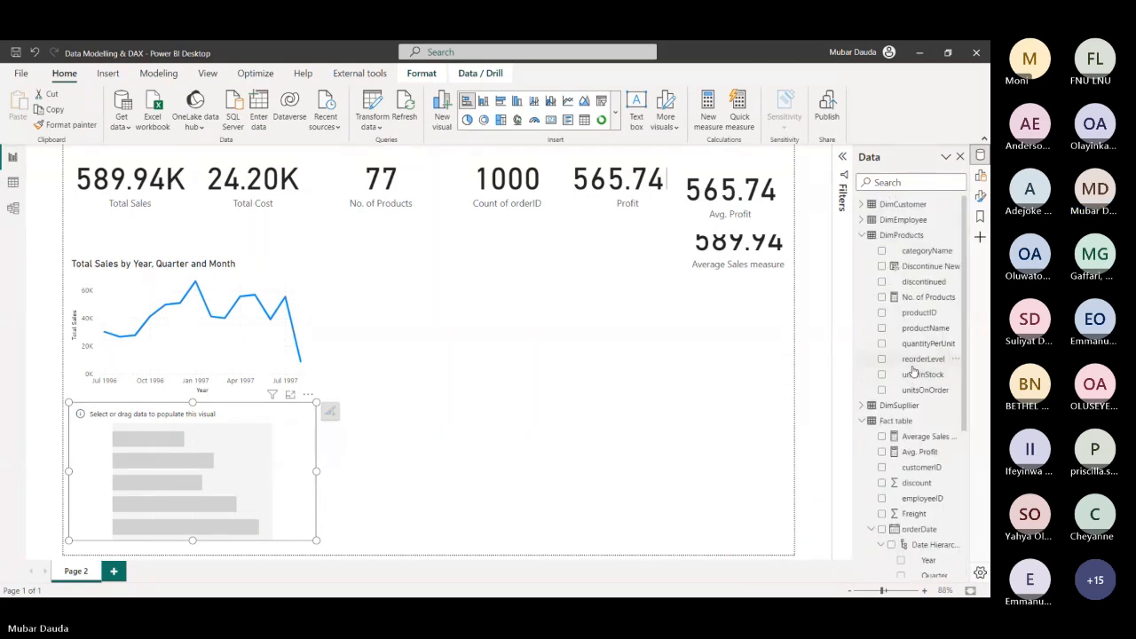
left_click(881, 327)
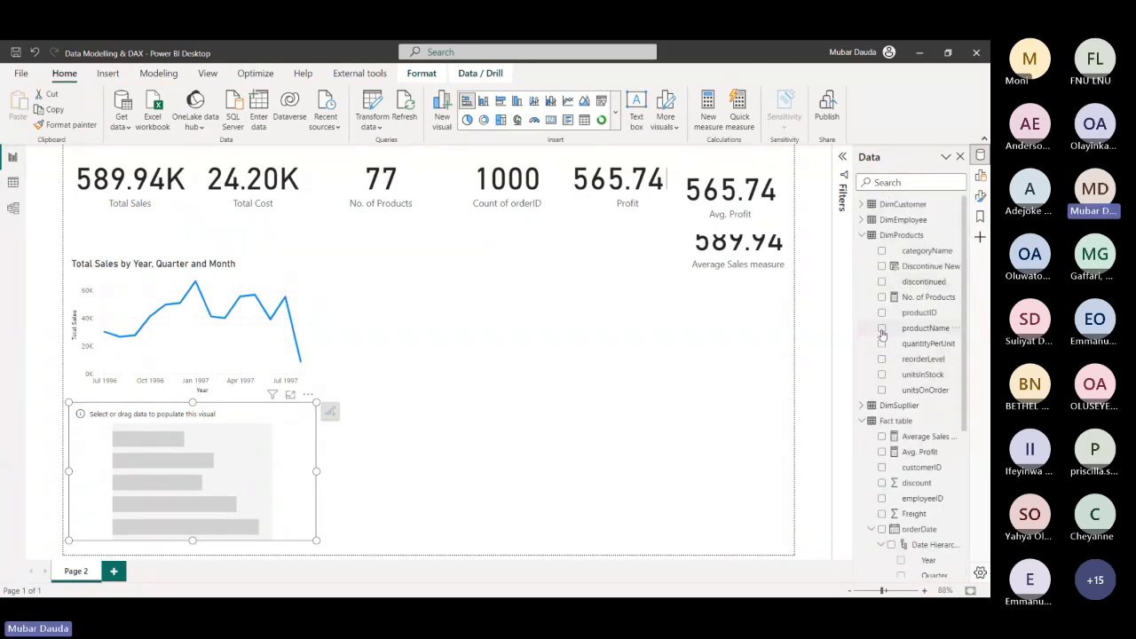
scroll(928, 382, "down", 5)
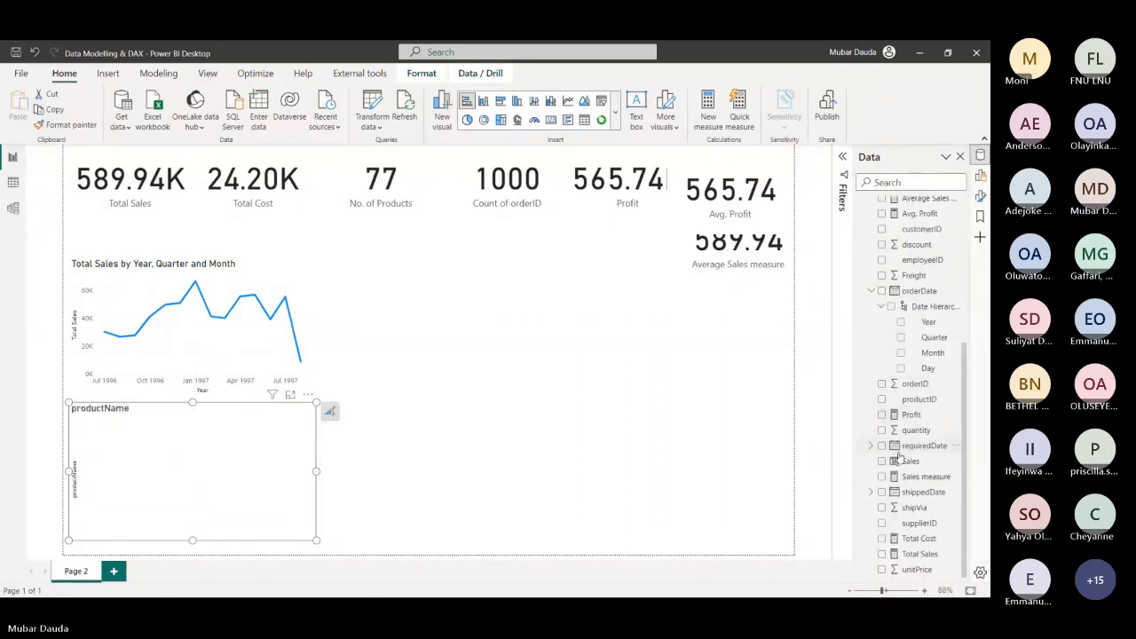
left_click(881, 554)
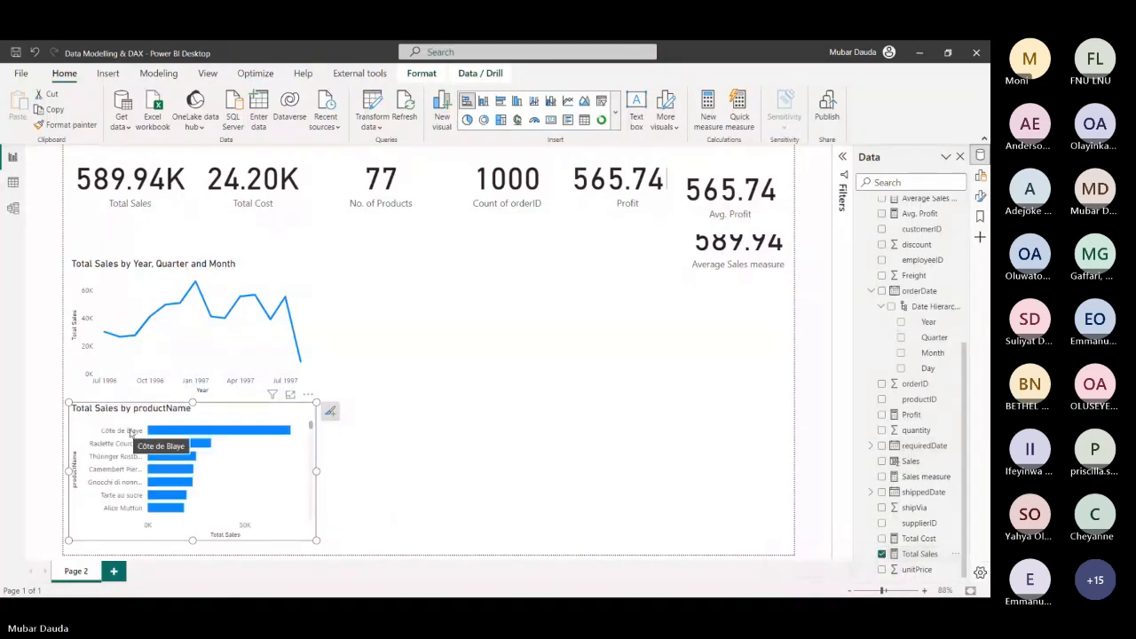
mouse_move(177, 431)
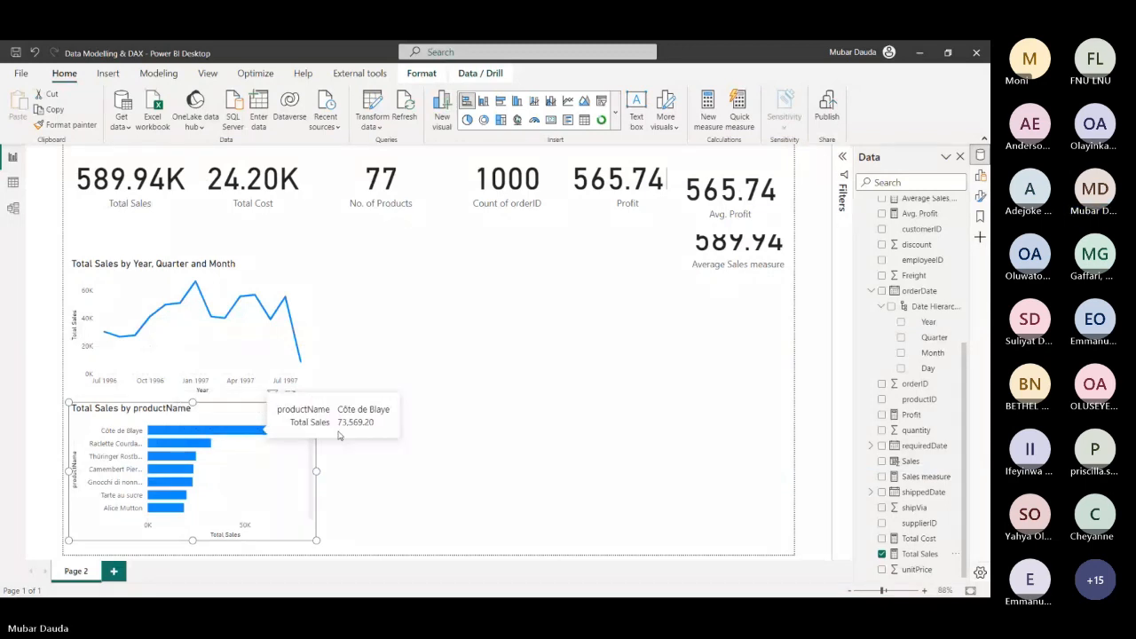
left_click(322, 299)
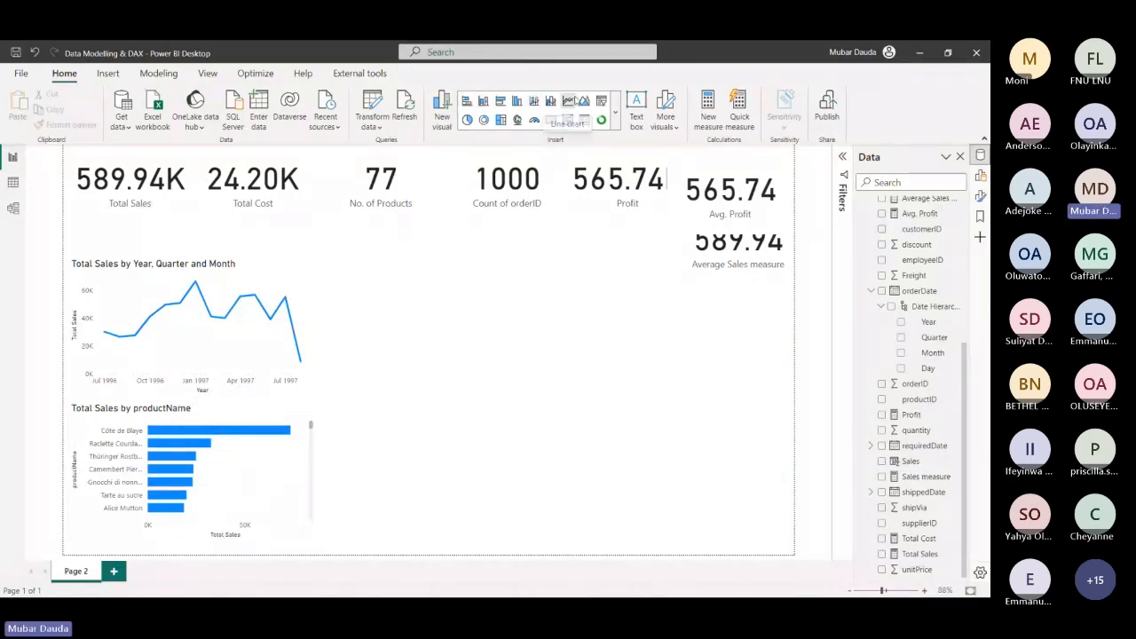
Add a widened line chart of Profit by orderDate Year, Quarter and Month beside the Total Sales line chart
left_click(568, 102)
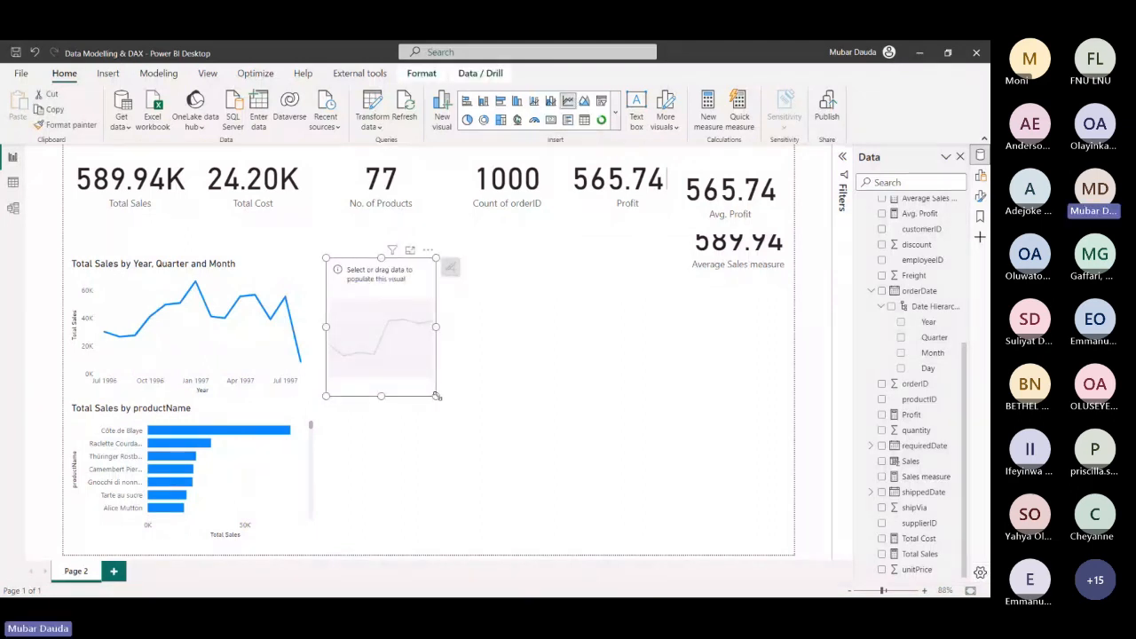
left_click_drag(436, 395, 533, 386)
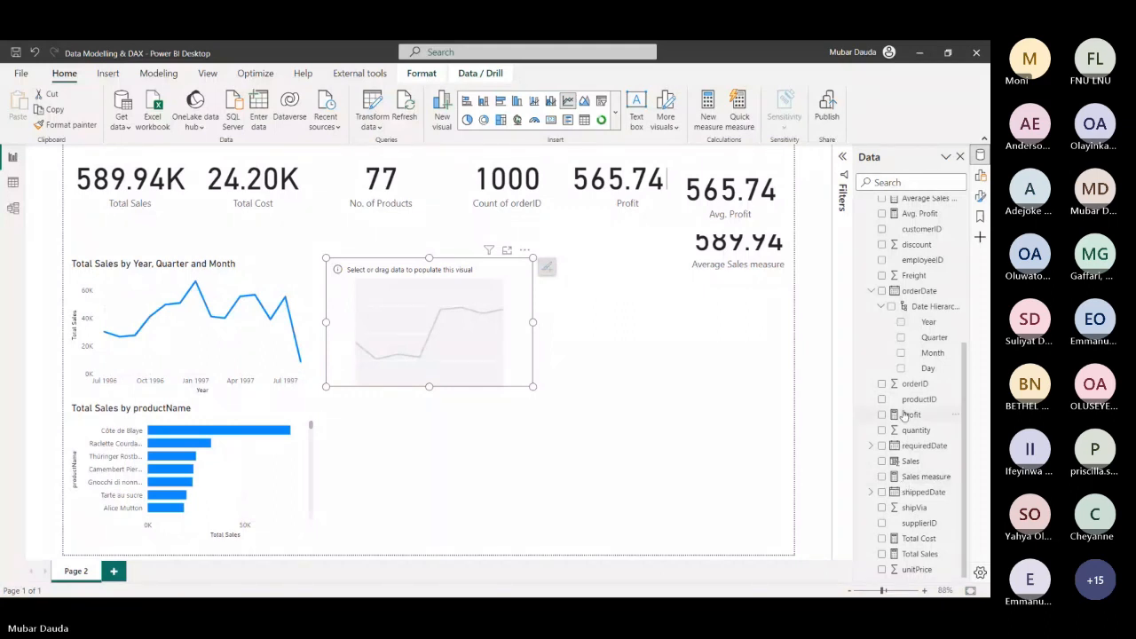
left_click(901, 323)
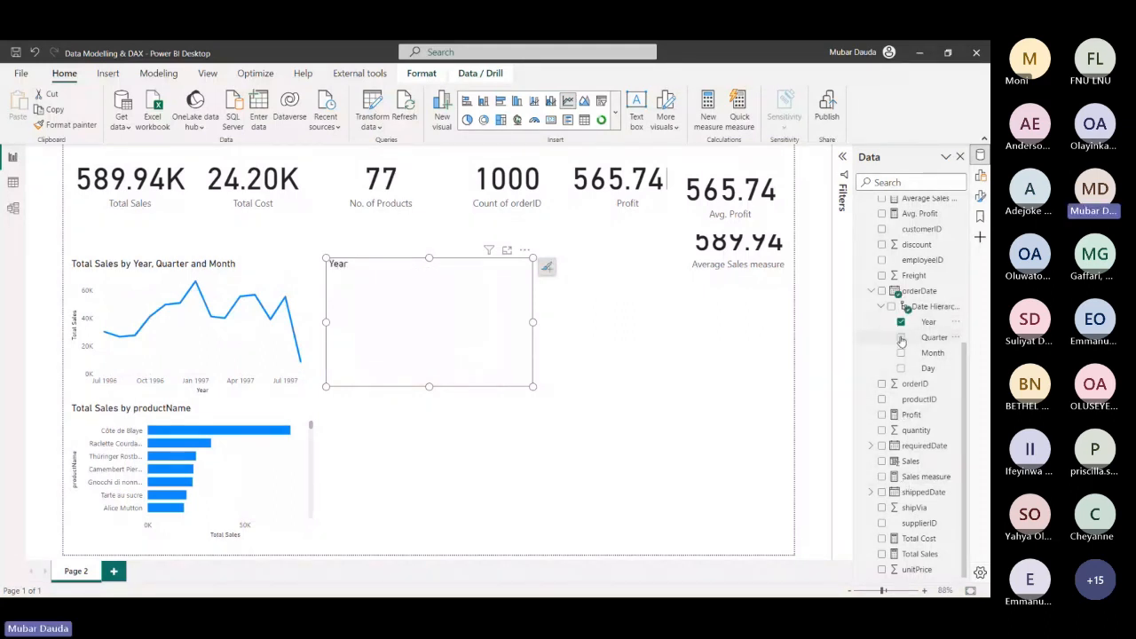
left_click(900, 338)
left_click(901, 353)
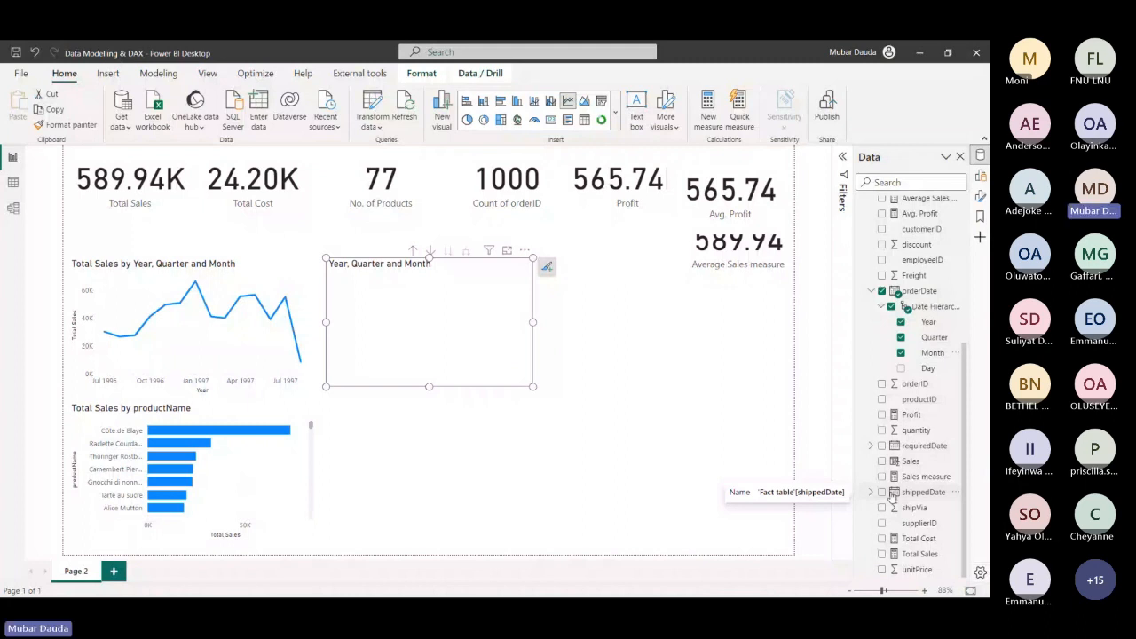
left_click(881, 414)
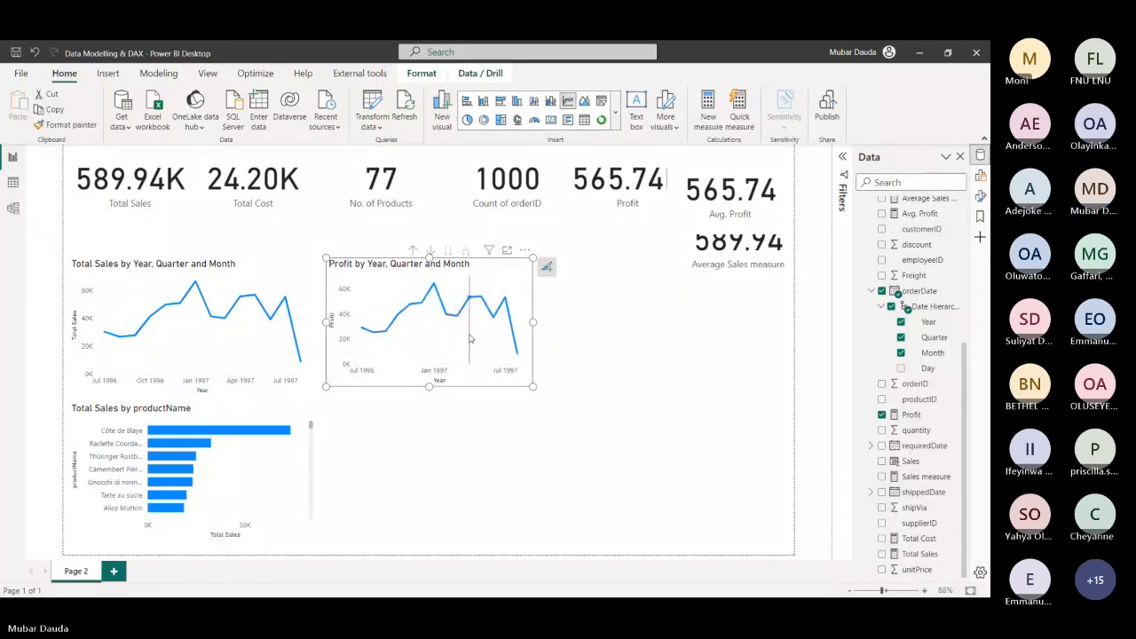
mouse_move(479, 338)
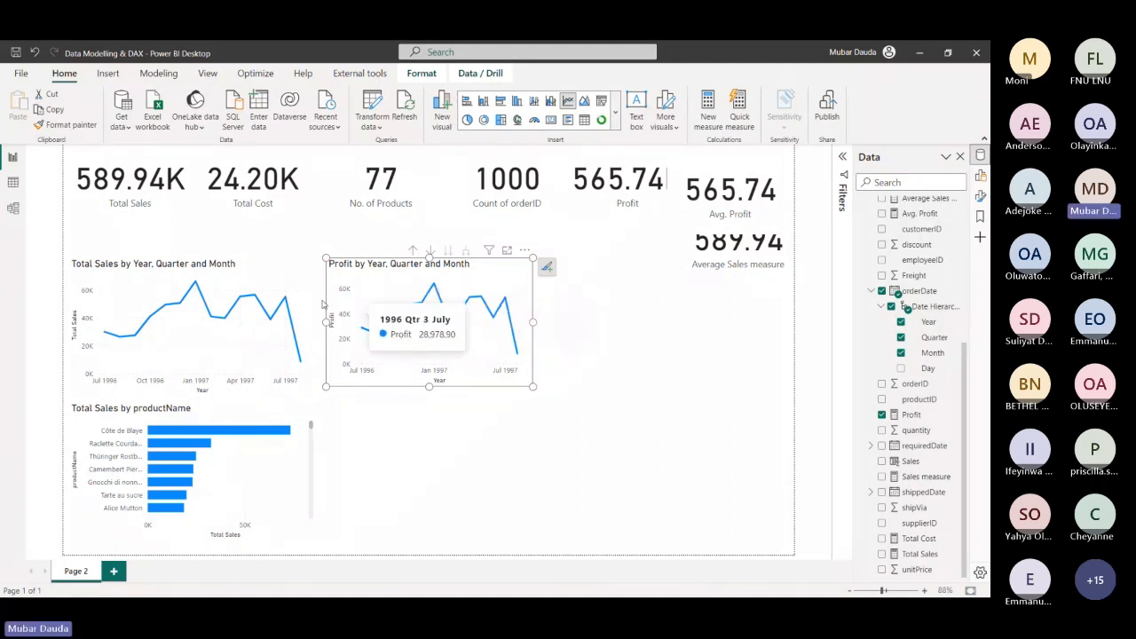
Add the Profit measure as a second line in the Total Sales line chart
left_click(269, 268)
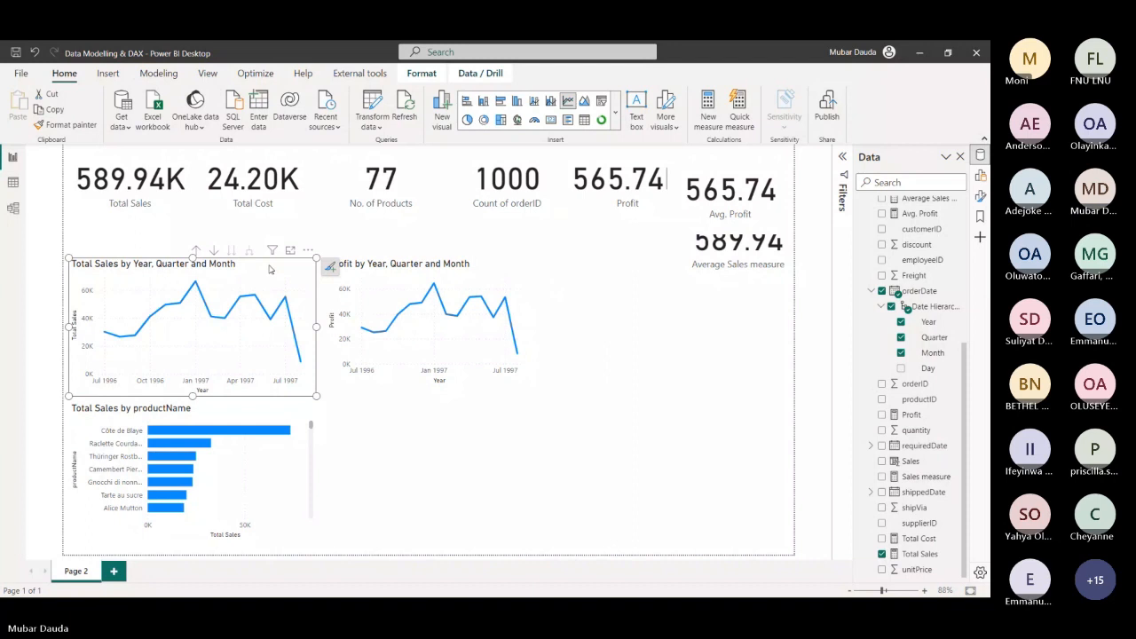
left_click(881, 414)
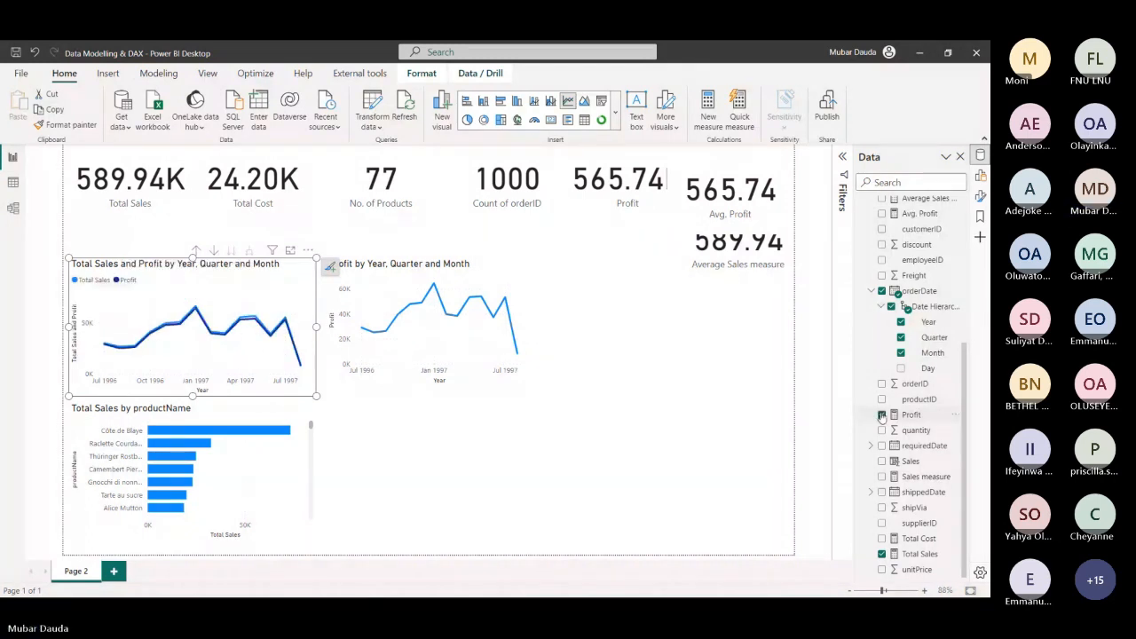
left_click(679, 380)
Add a stacked bar chart of Total Sales by DimCustomer contactName beneath the Profit line chart
scroll(867, 232, "up", 5)
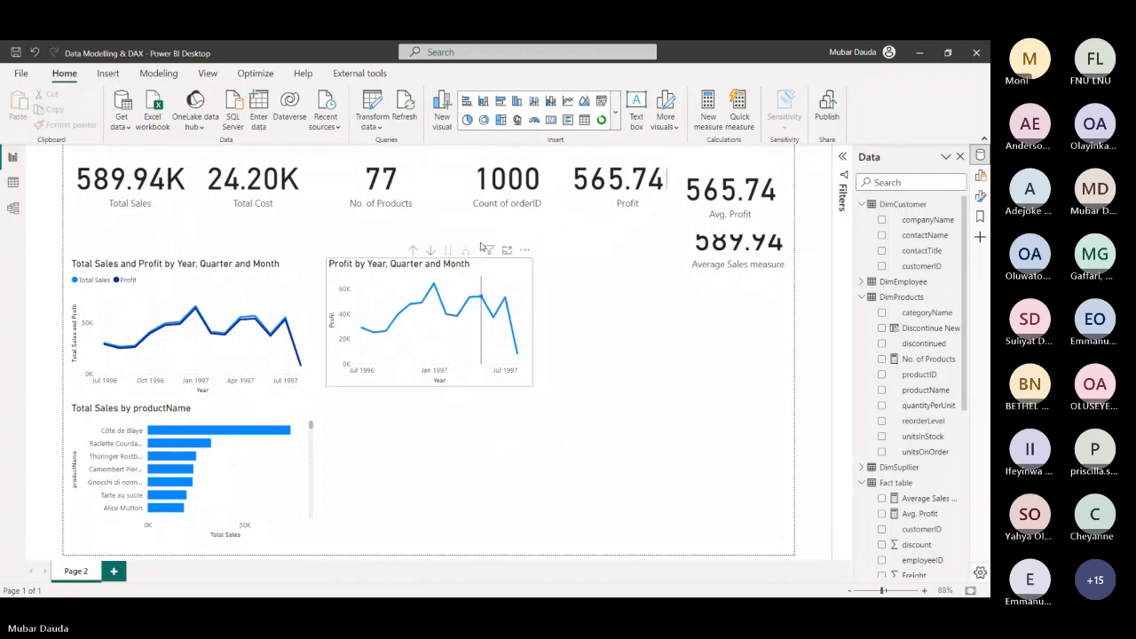
left_click(465, 102)
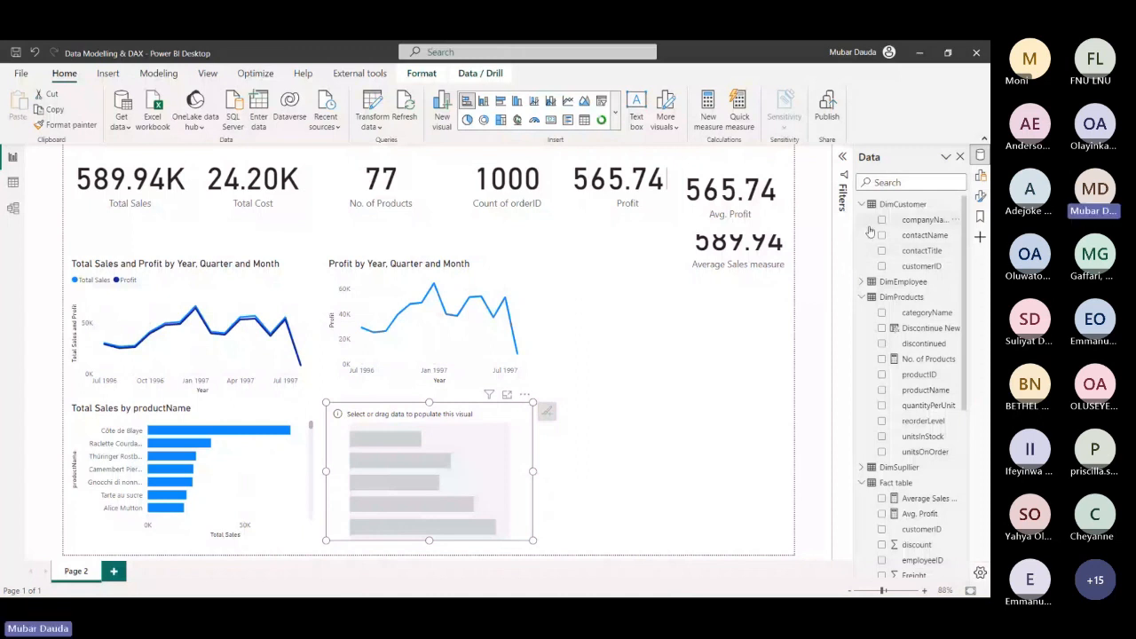
left_click(881, 235)
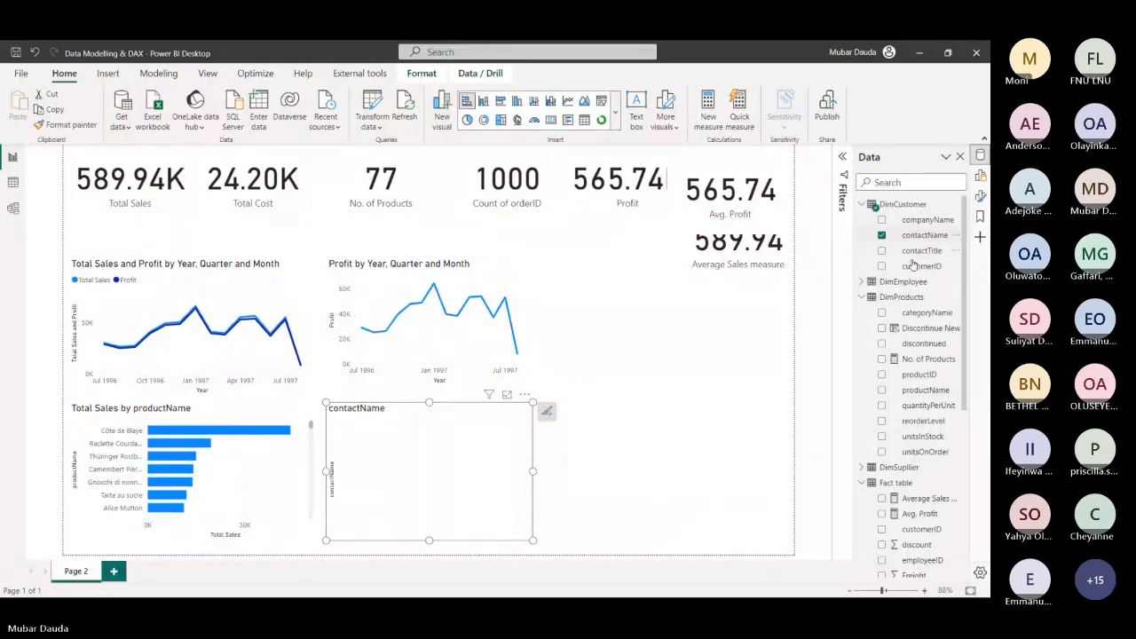
scroll(894, 397, "down", 5)
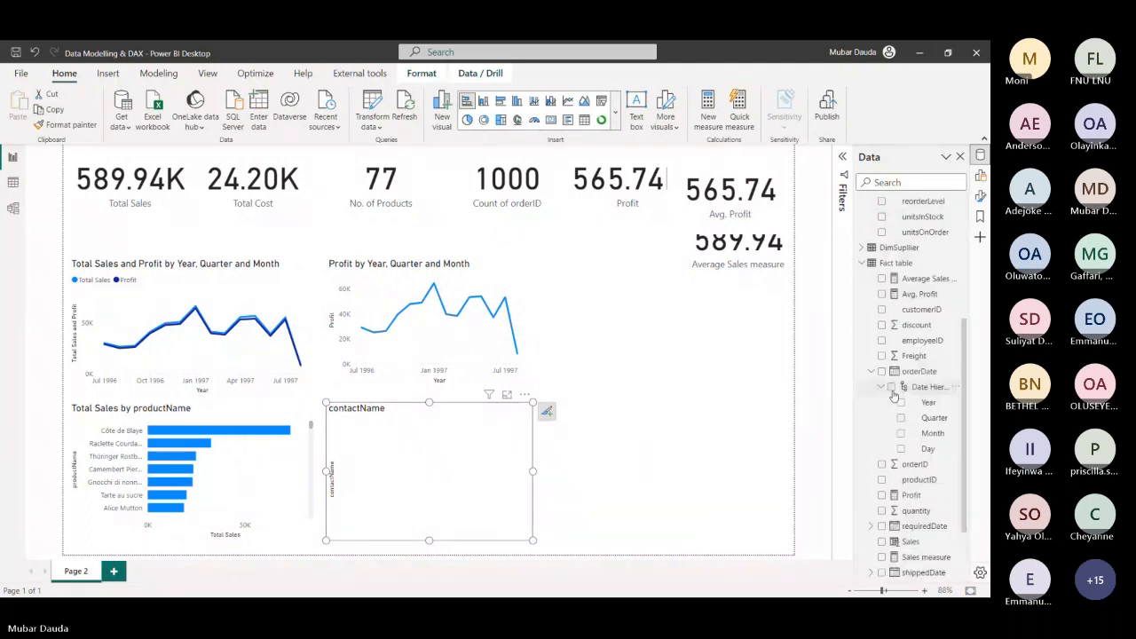
scroll(895, 396, "down", 2)
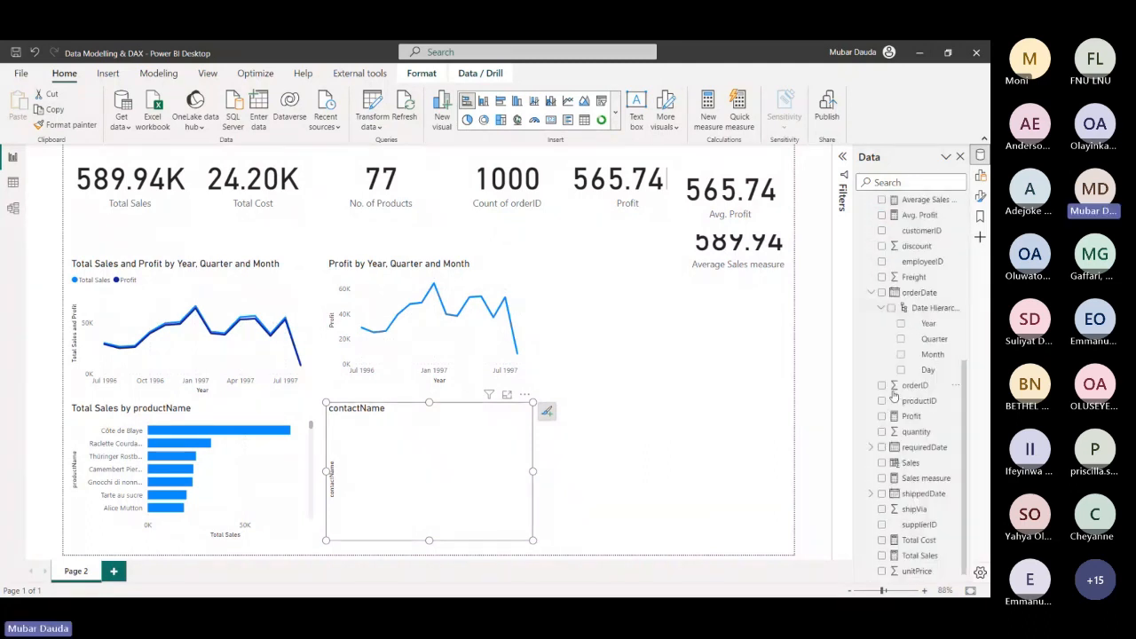
left_click(883, 555)
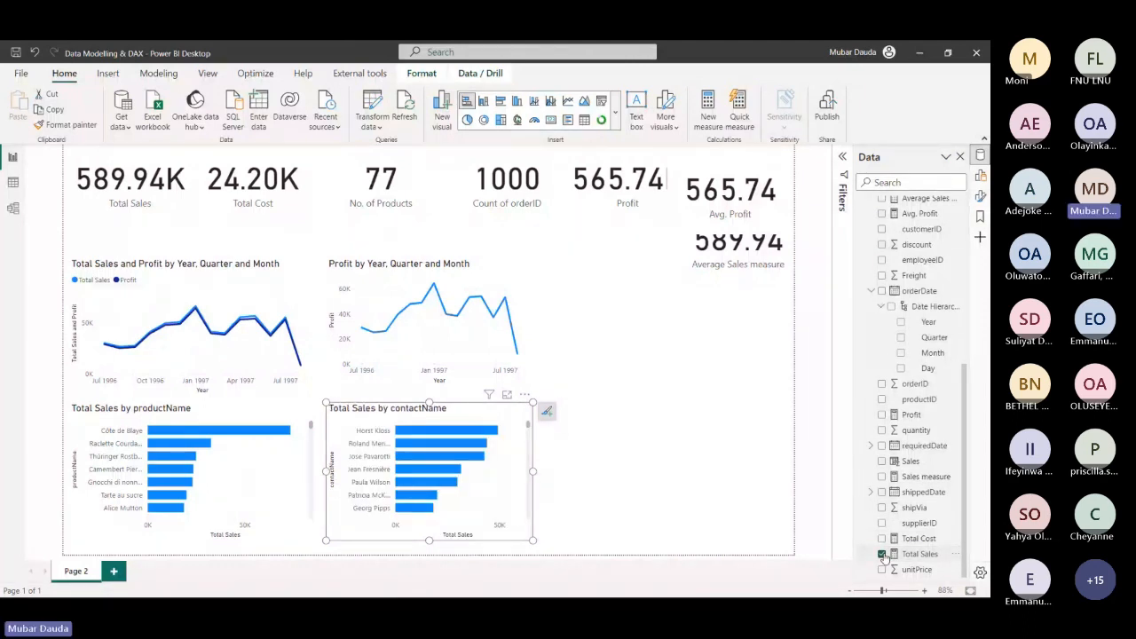
left_click(648, 386)
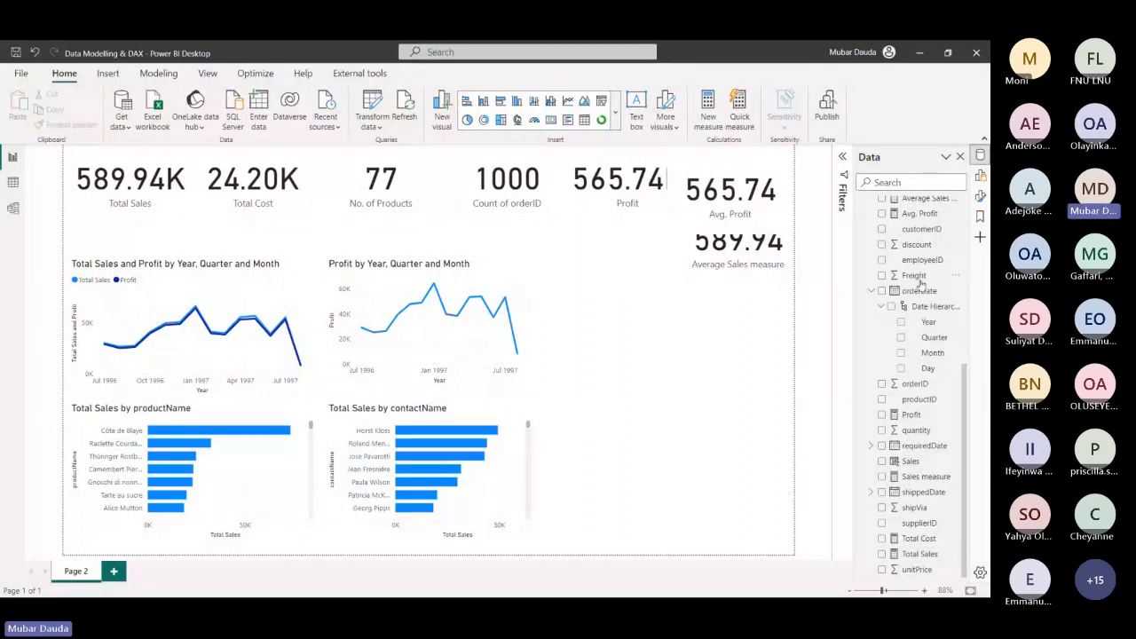
Insert an enlarged donut chart of contactTitle beside the Profit line chart and look through its legend entries
scroll(921, 282, "up", 5)
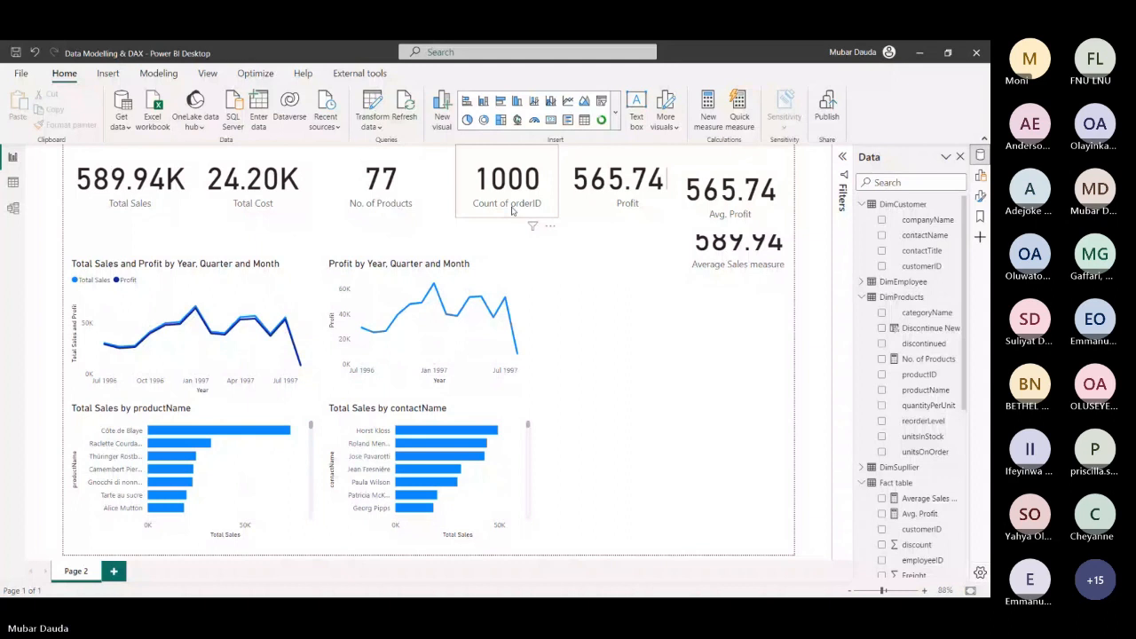
left_click(485, 121)
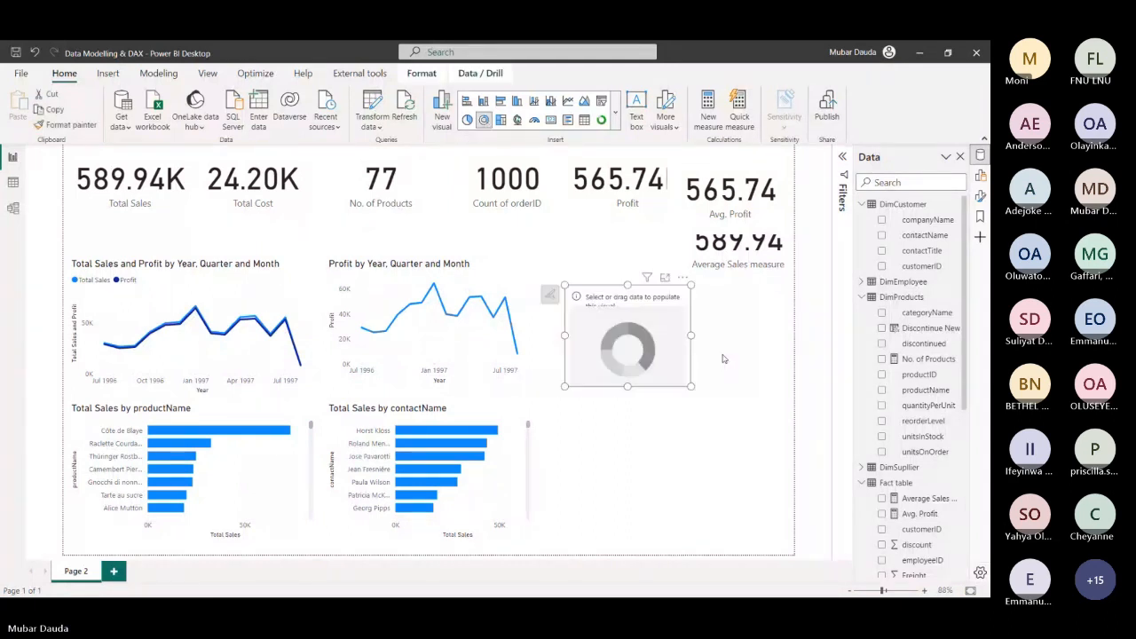
left_click(881, 252)
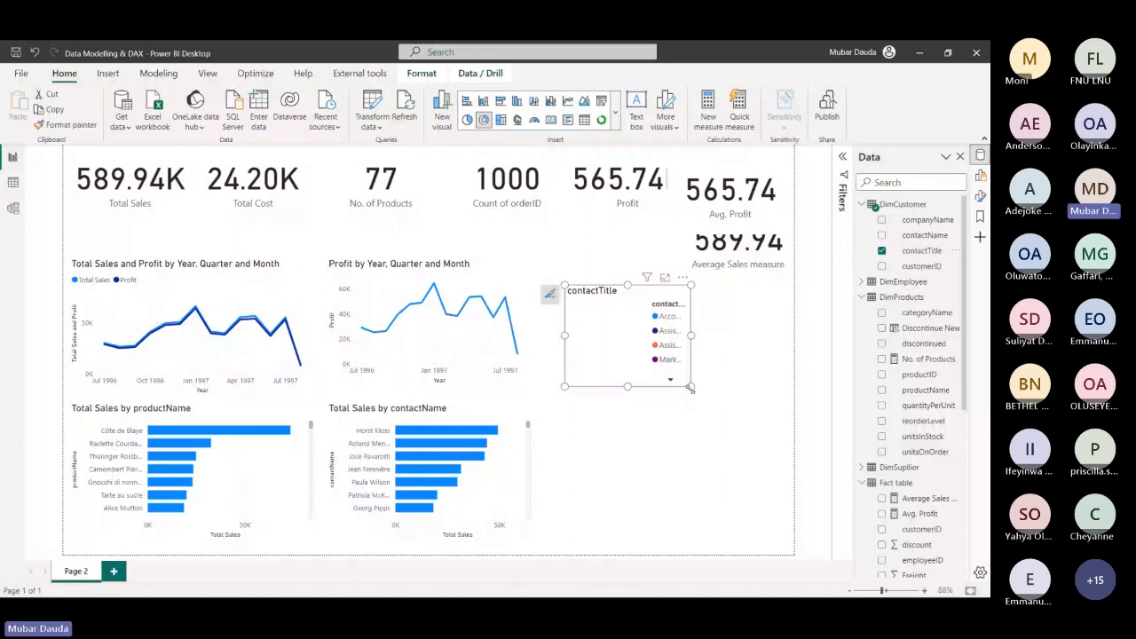
left_click_drag(690, 388, 741, 436)
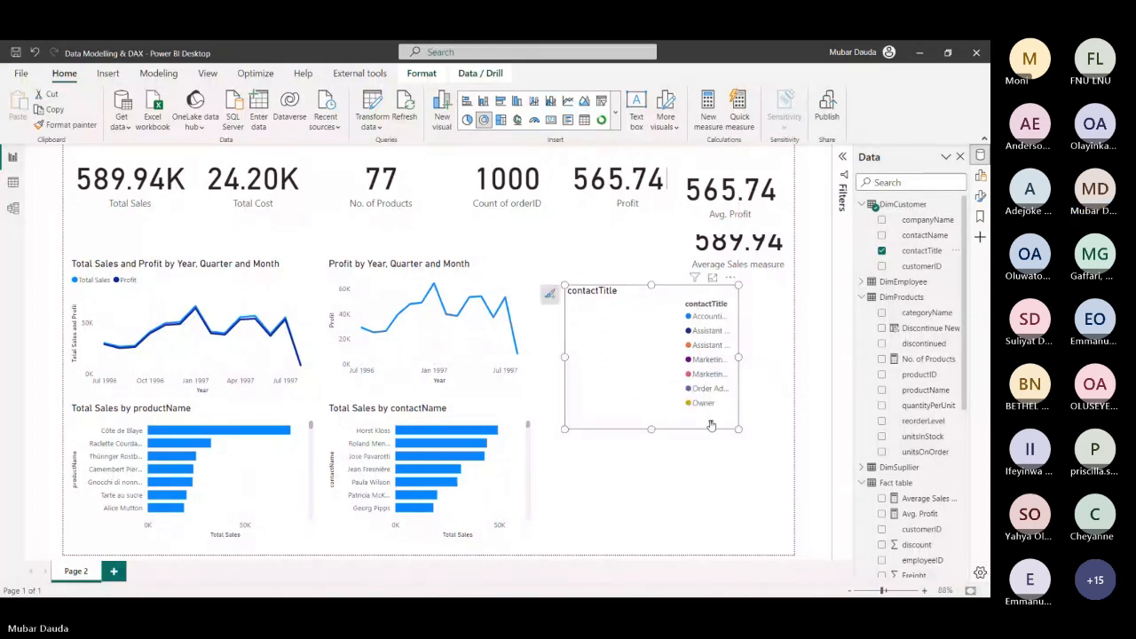
left_click(710, 420)
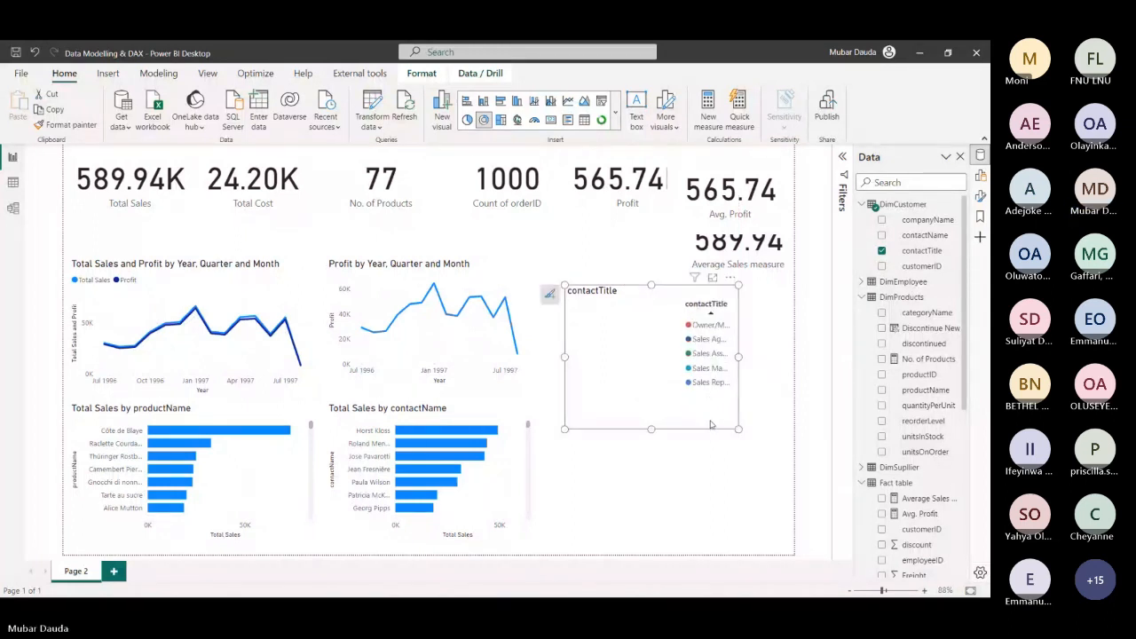
left_click(710, 316)
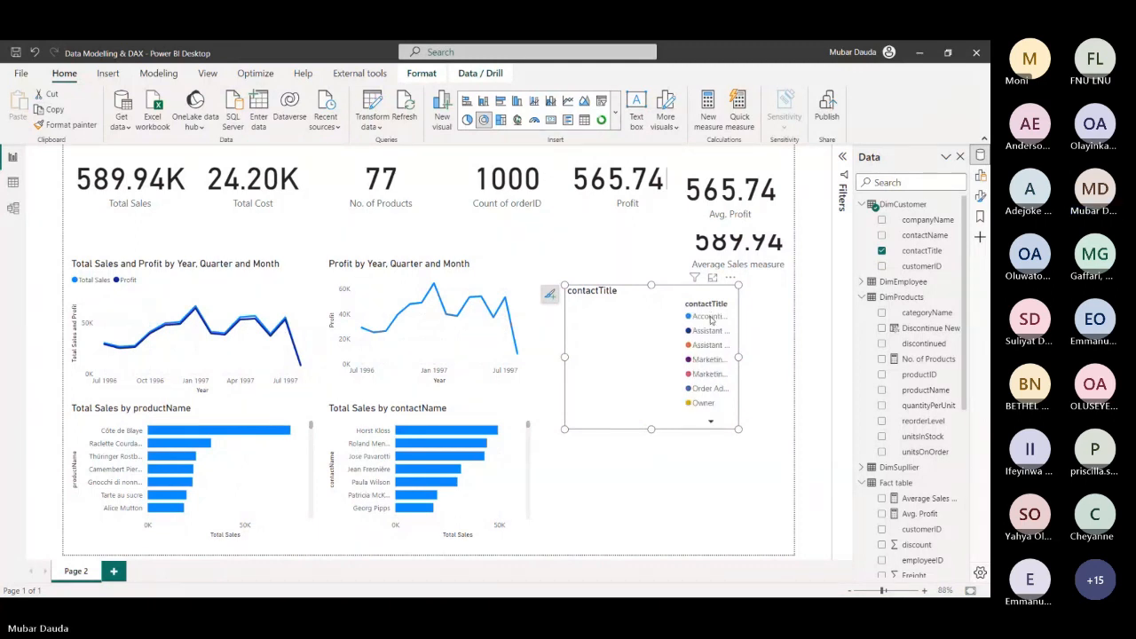
Convert the contactTitle donut chart into a widened treemap of Total Sales and move it up under the KPI cards
left_click(500, 120)
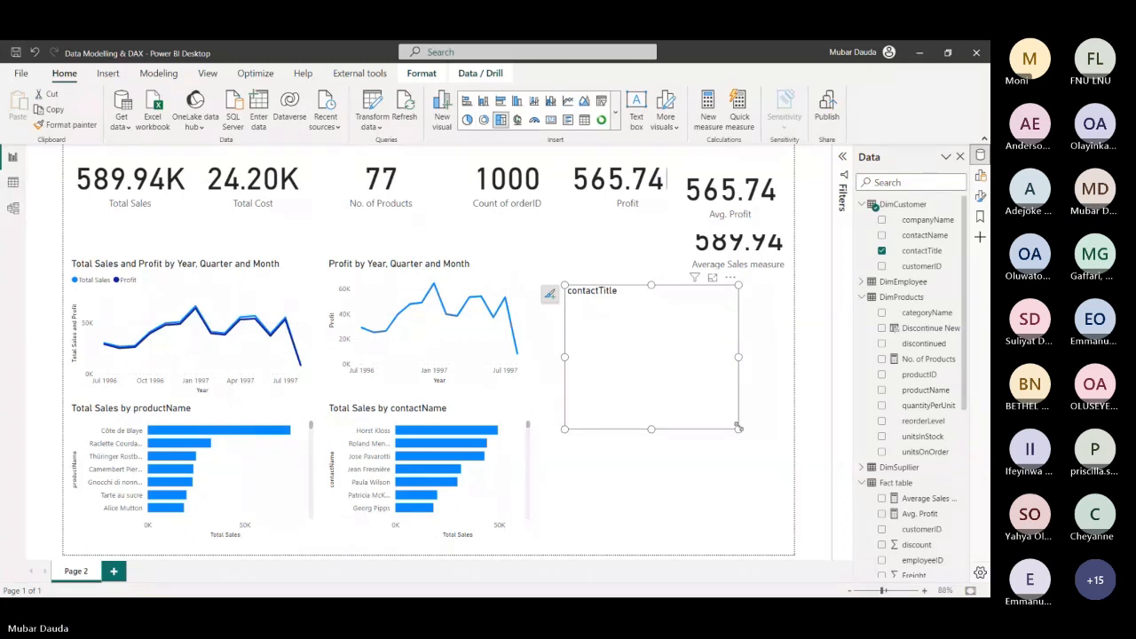
left_click_drag(738, 428, 769, 427)
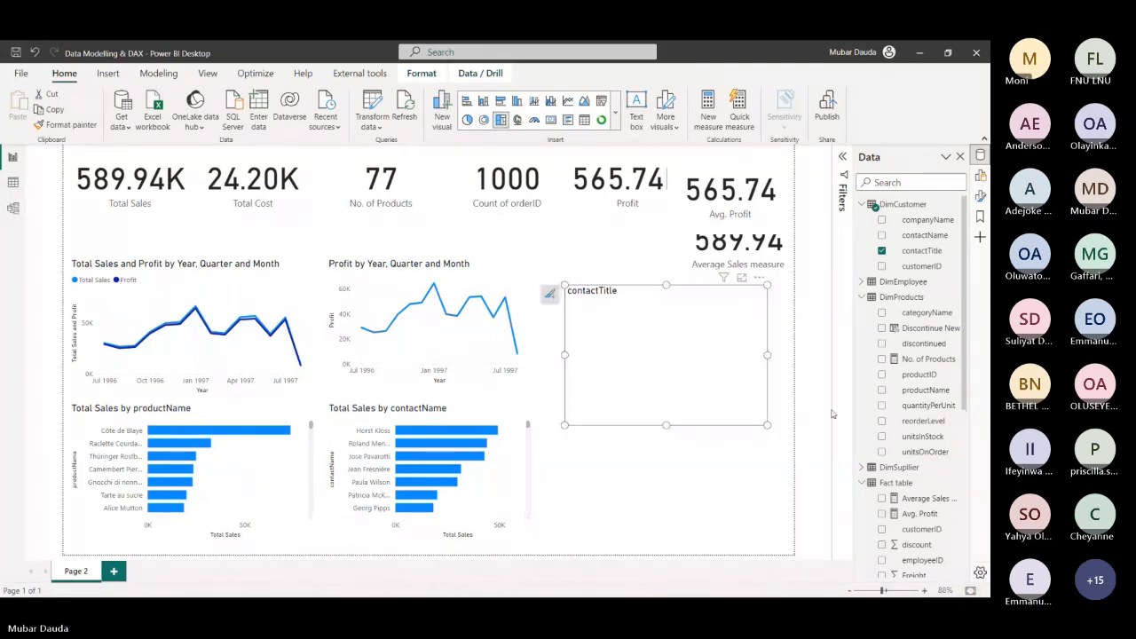
scroll(890, 473, "down", 5)
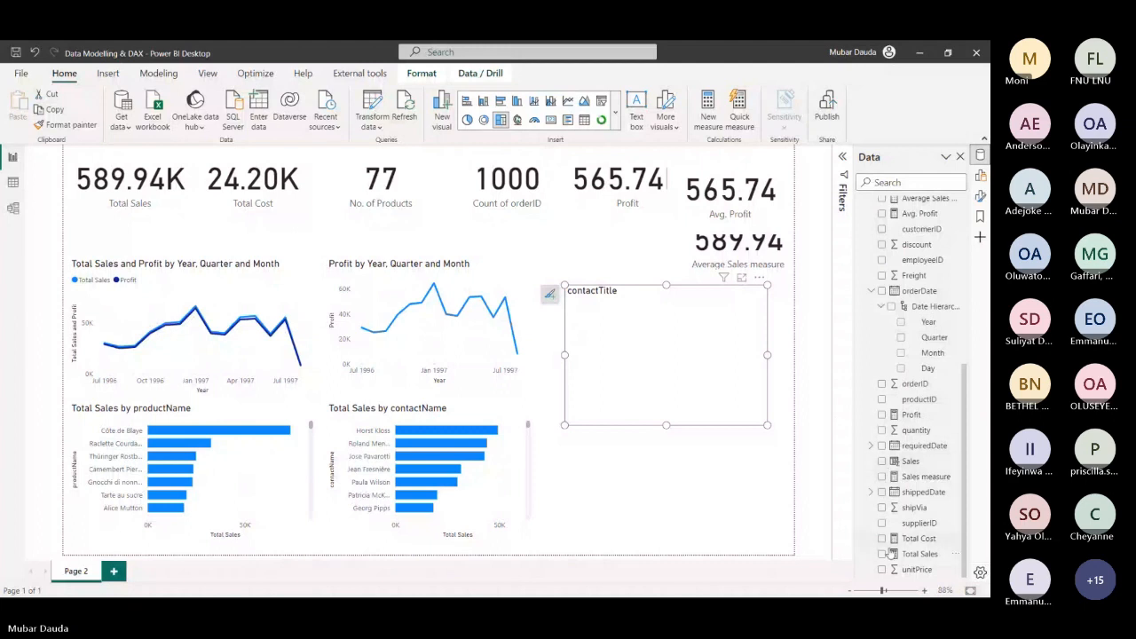
left_click(882, 553)
mouse_move(609, 330)
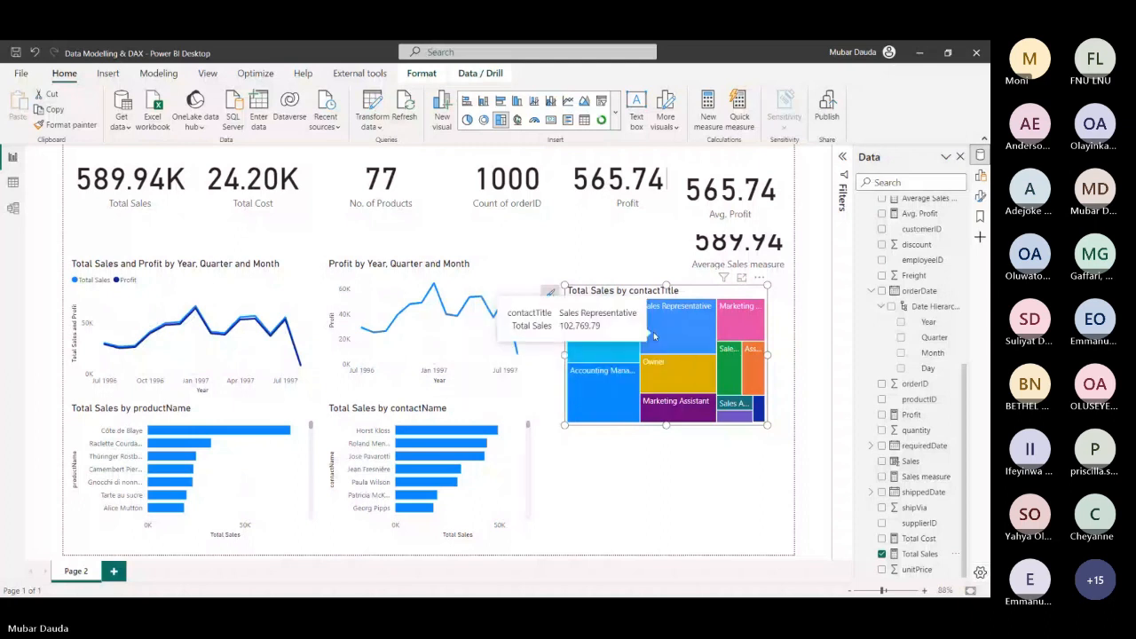
left_click_drag(643, 296, 632, 253)
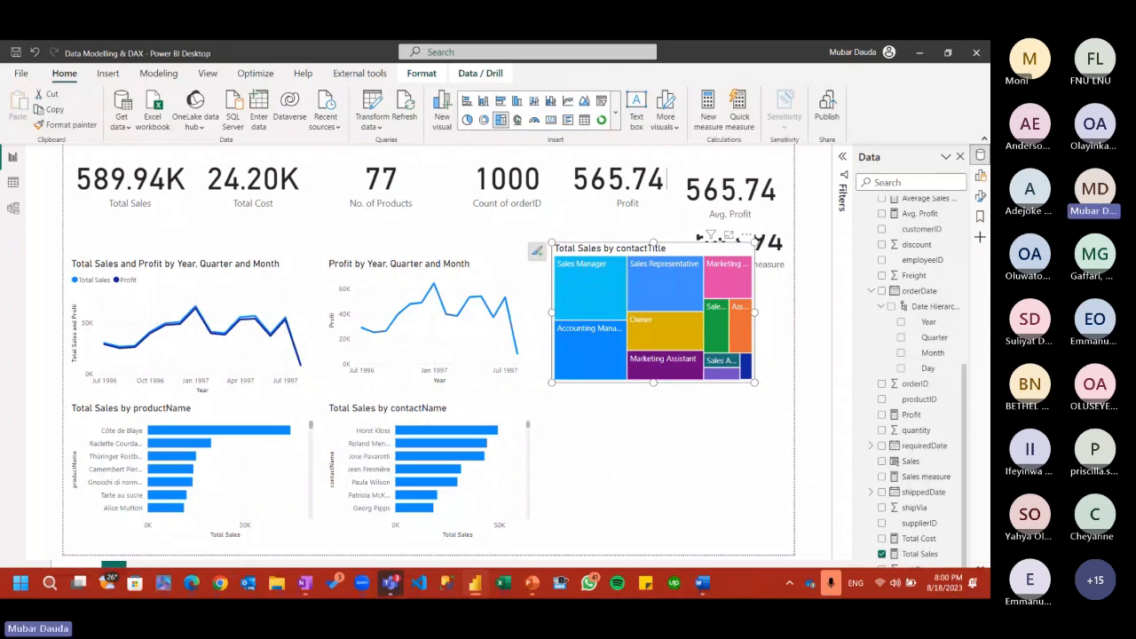
Review the Sales Analysis challenge in Word, then look through the Power BI model's fields for further visuals
left_click(706, 590)
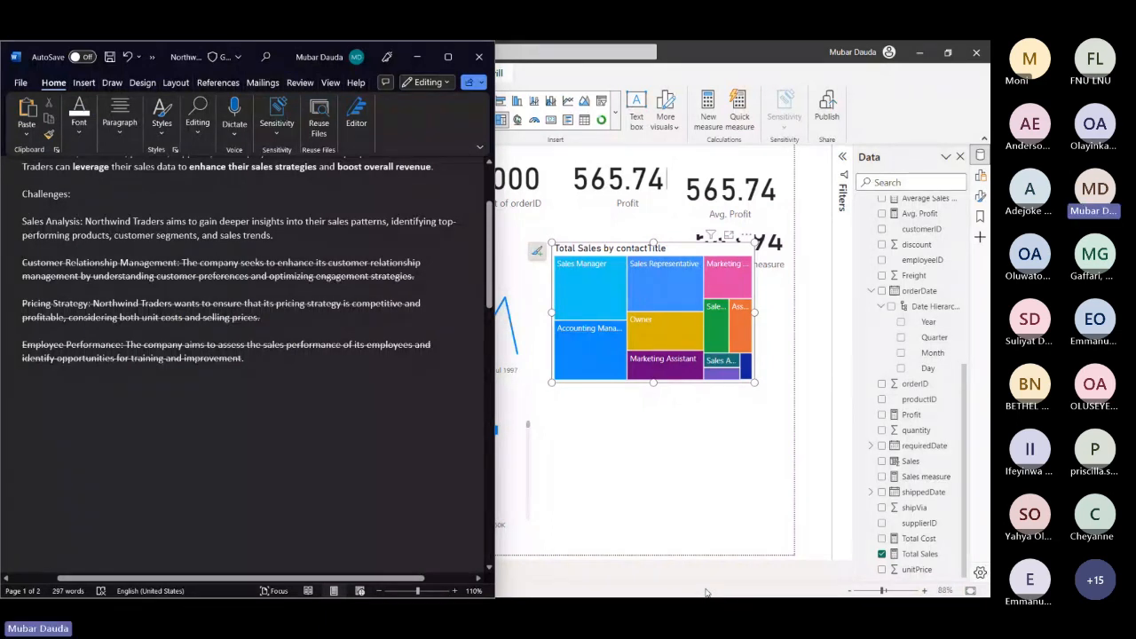
left_click(416, 58)
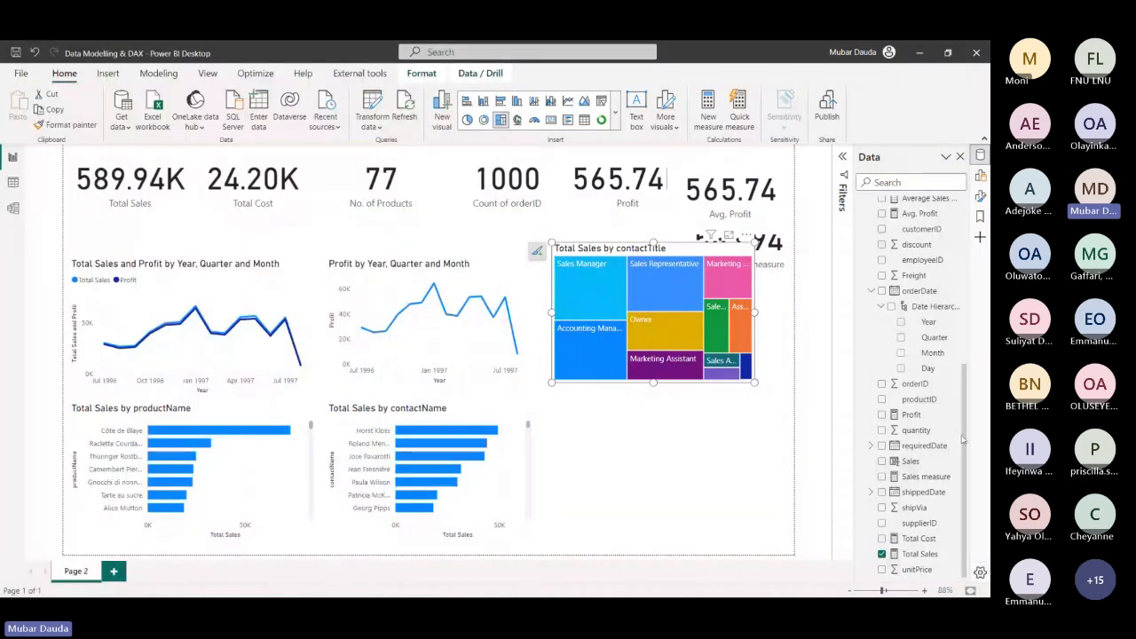
left_click(655, 424)
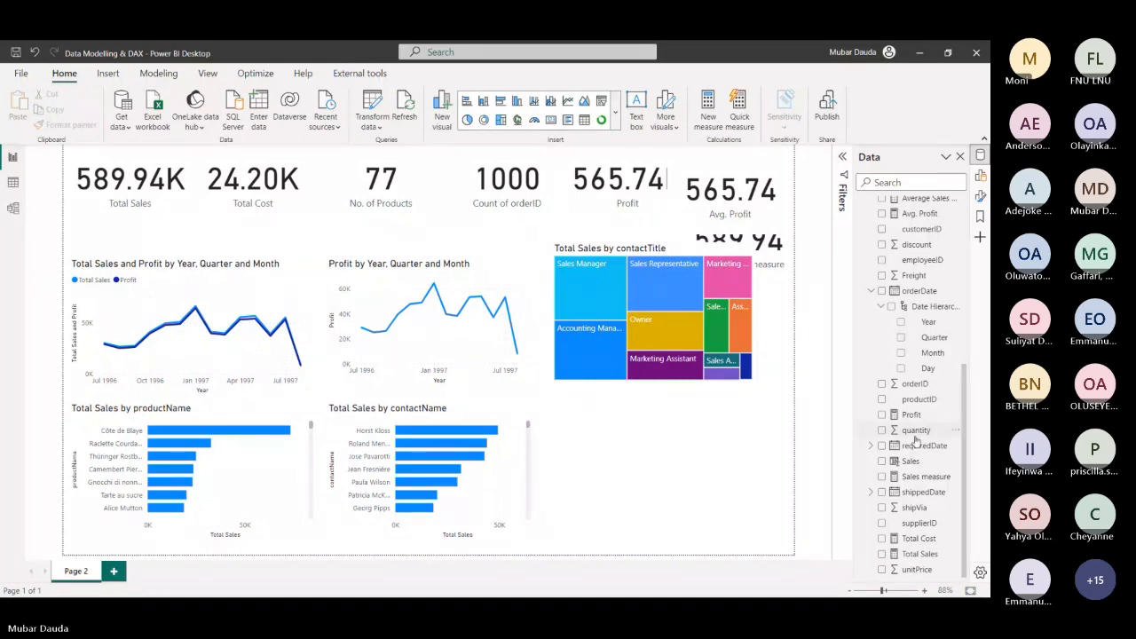
scroll(905, 533, "up", 3)
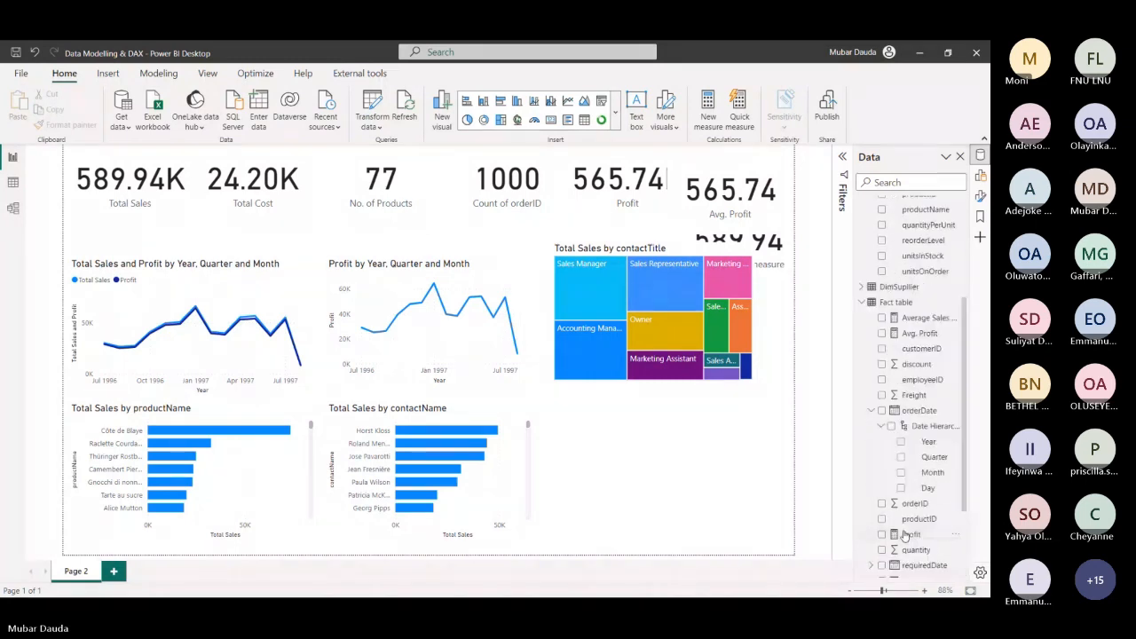
scroll(905, 533, "up", 4)
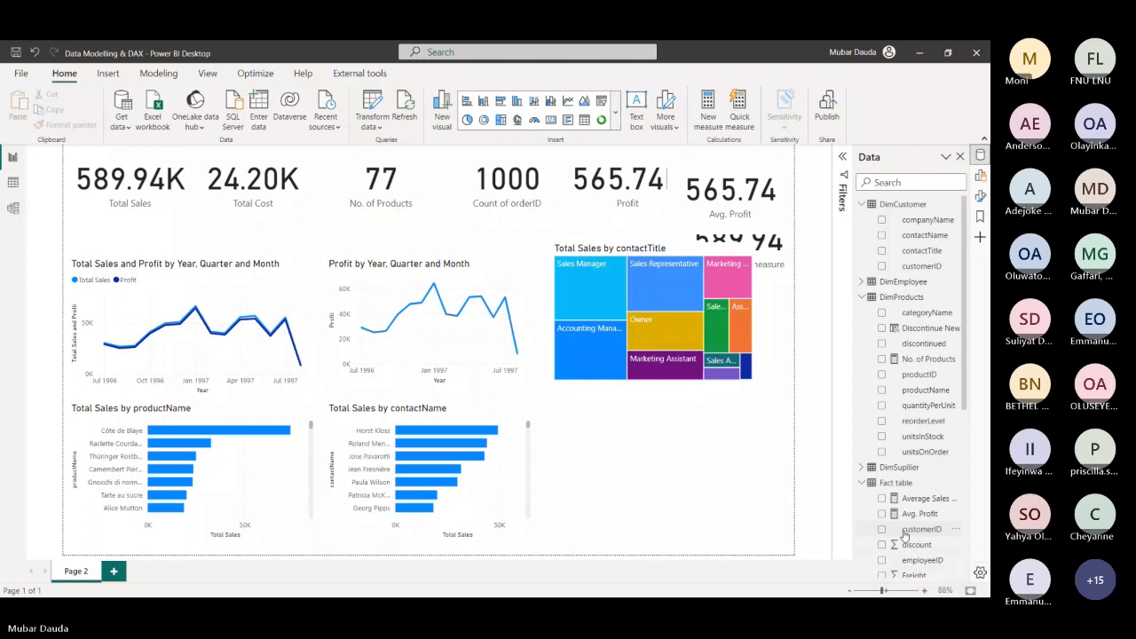
scroll(905, 532, "down", 6)
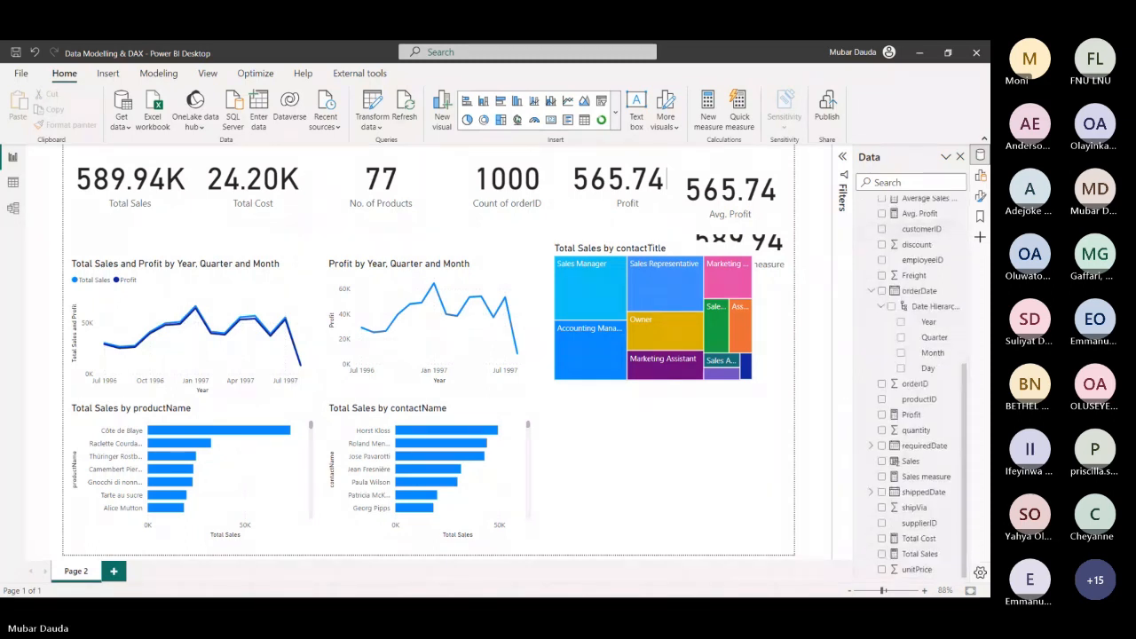
Switch to the Teams meeting and admit the participant waiting in the lobby
mouse_move(420, 577)
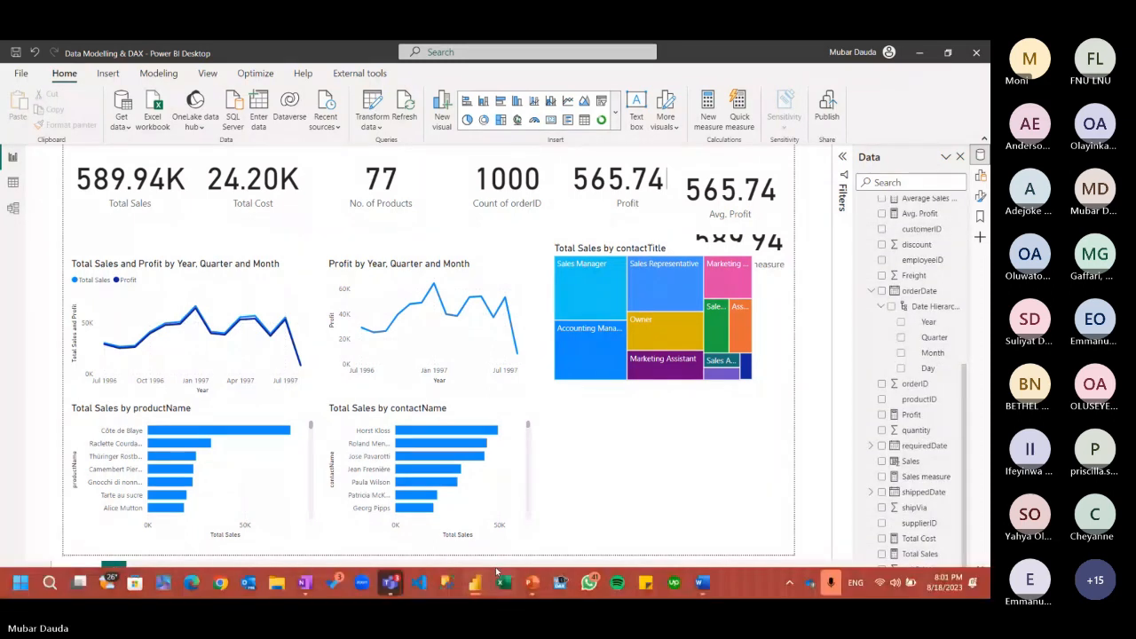
left_click(391, 583)
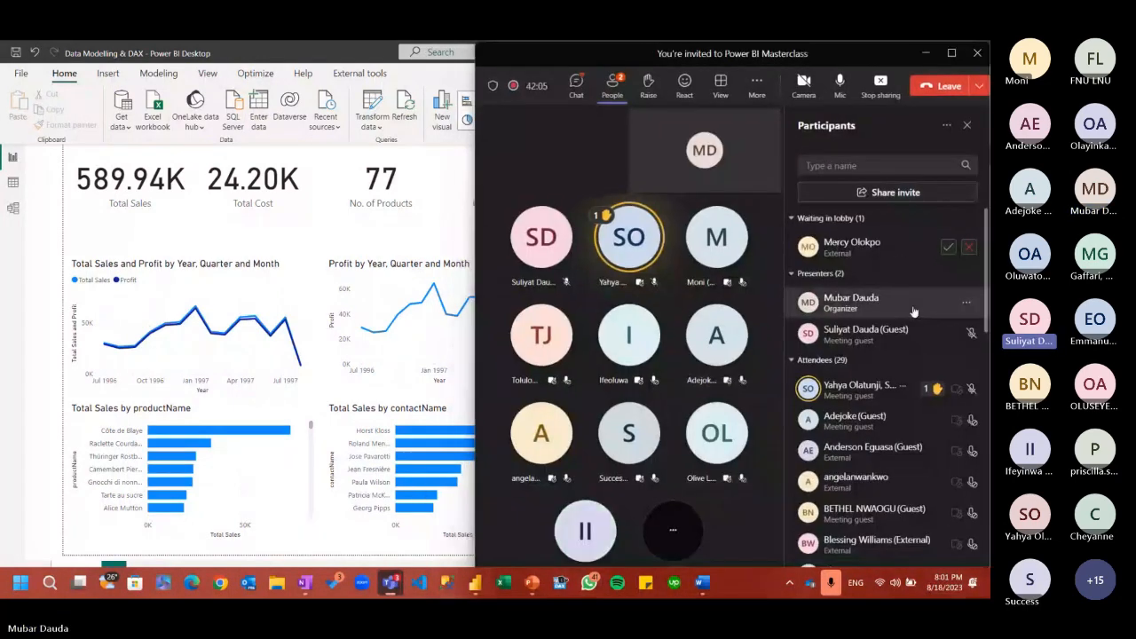
left_click(948, 248)
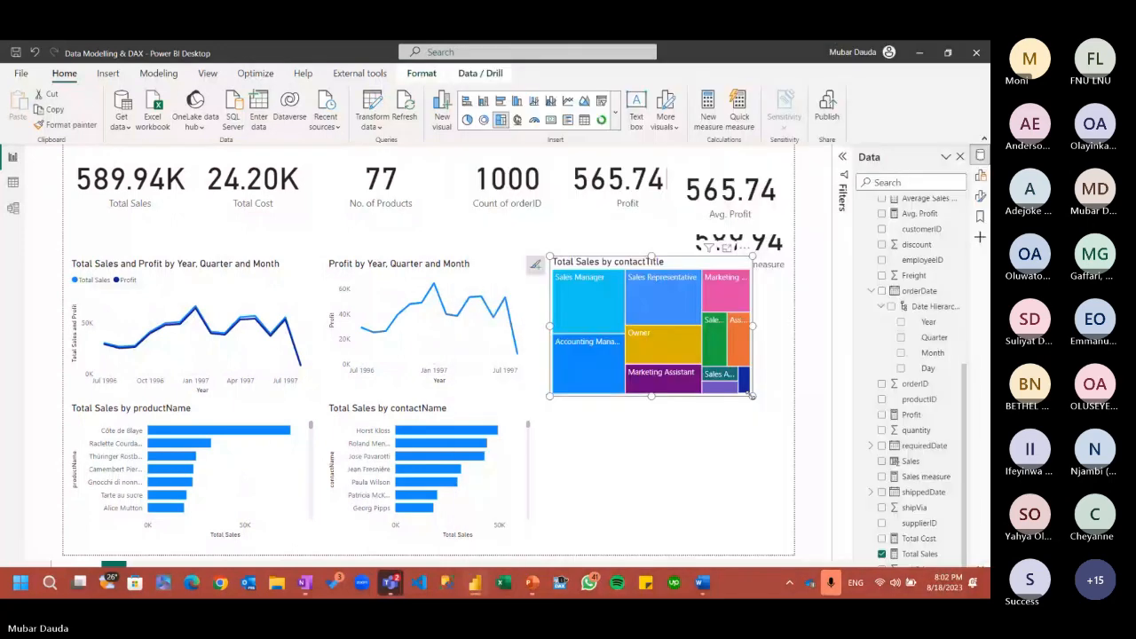
In Power BI, enlarge the Total Sales by contactTitle treemap and move it down beside the Total Sales by contactName bar chart
left_click_drag(751, 396, 782, 409)
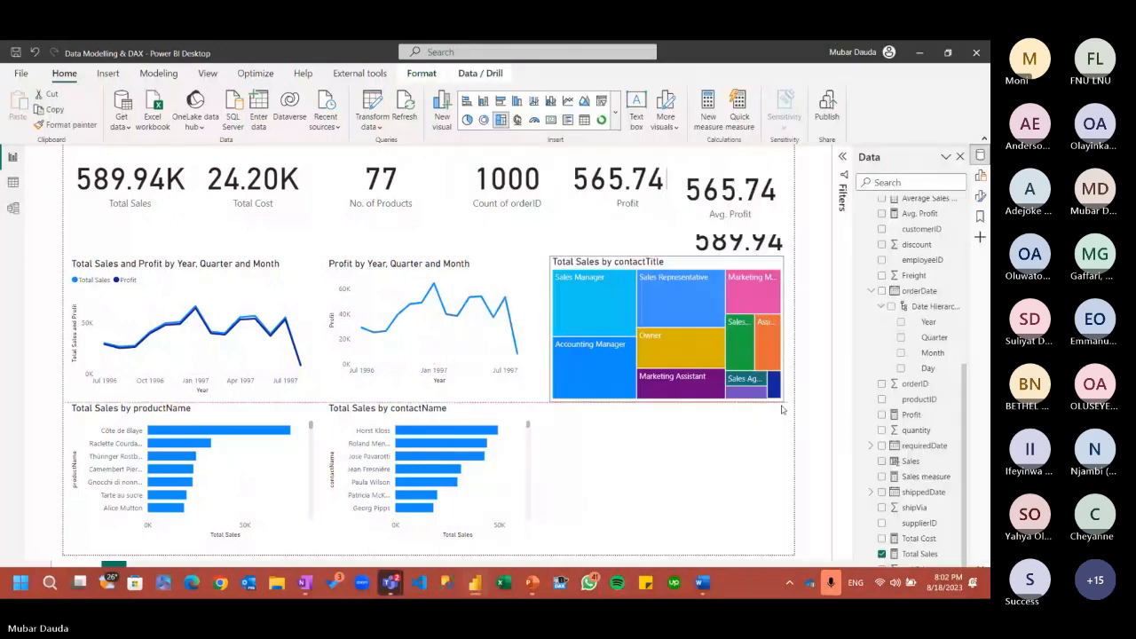
left_click_drag(782, 409, 791, 411)
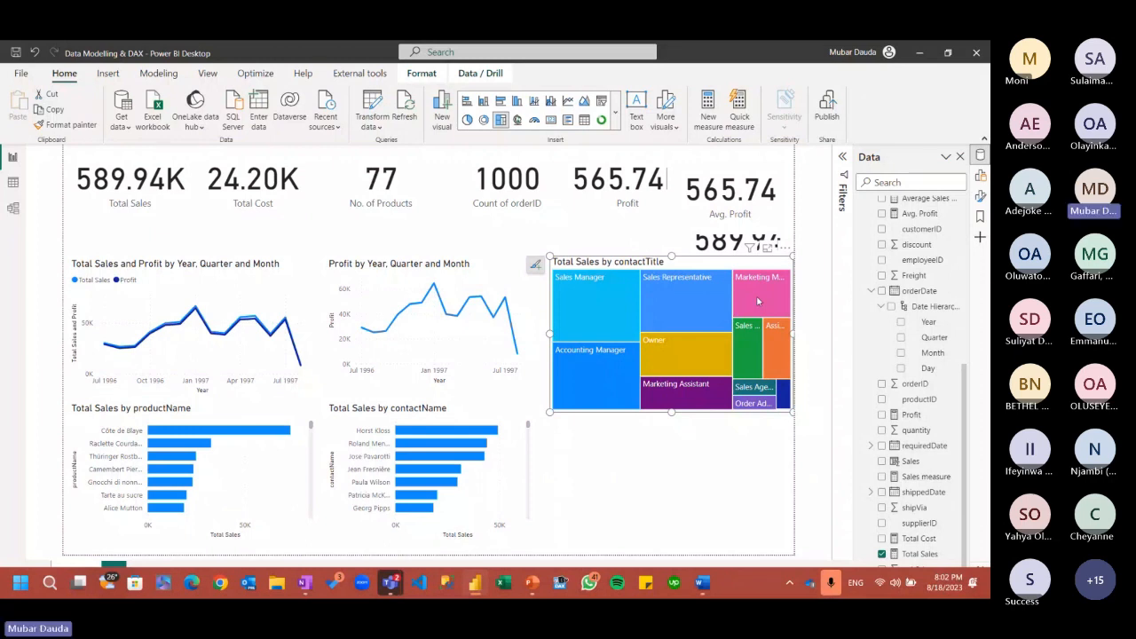
mouse_move(757, 301)
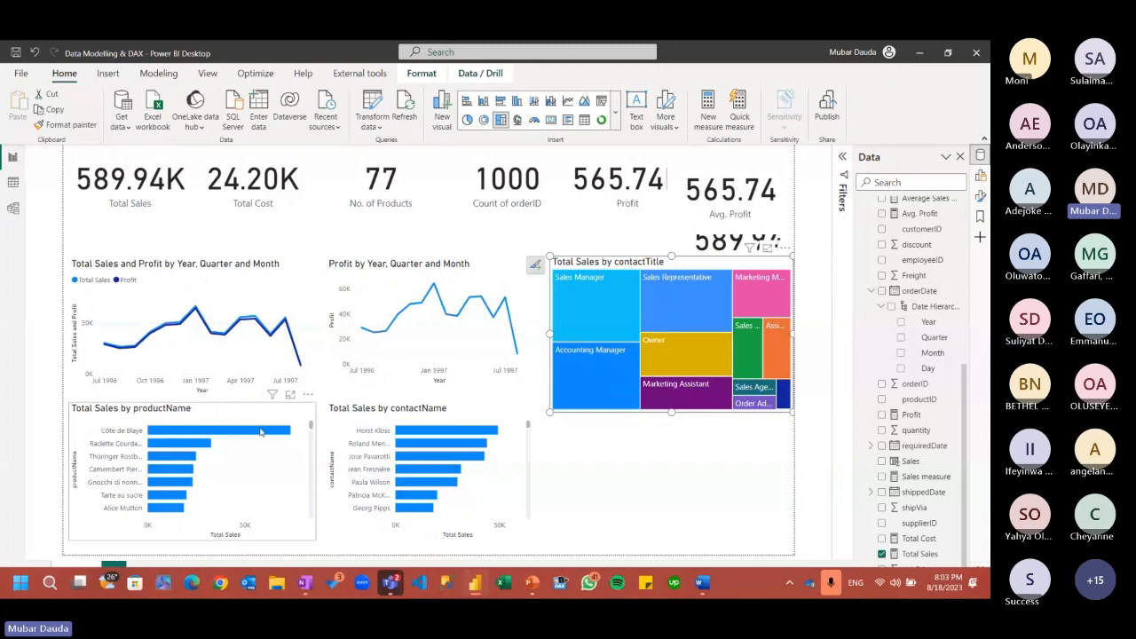
mouse_move(257, 434)
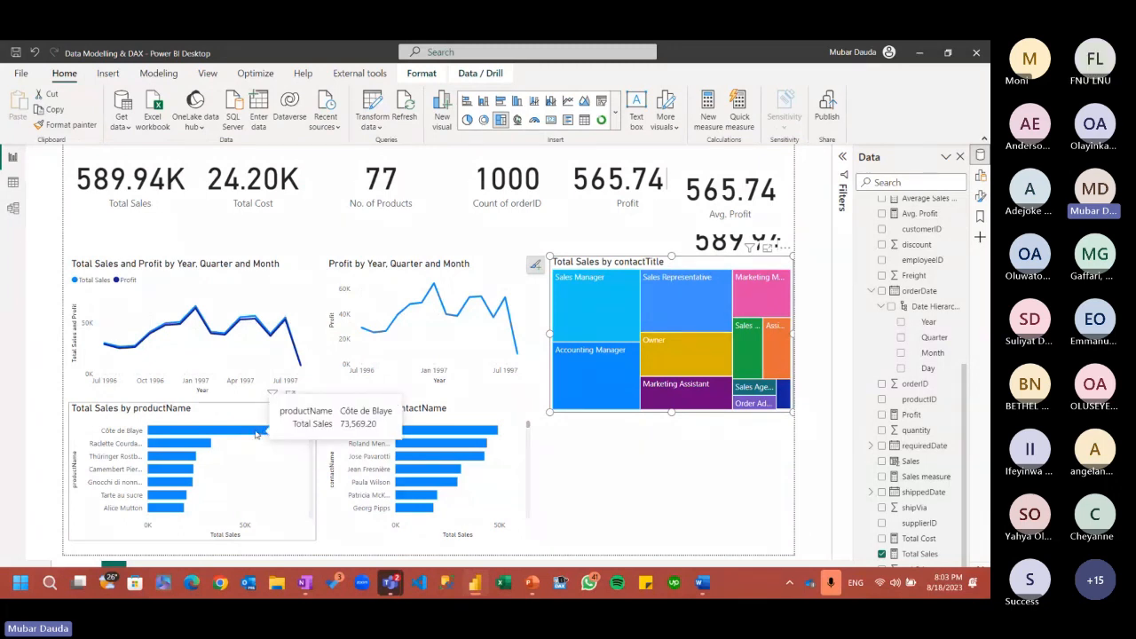
mouse_move(193, 457)
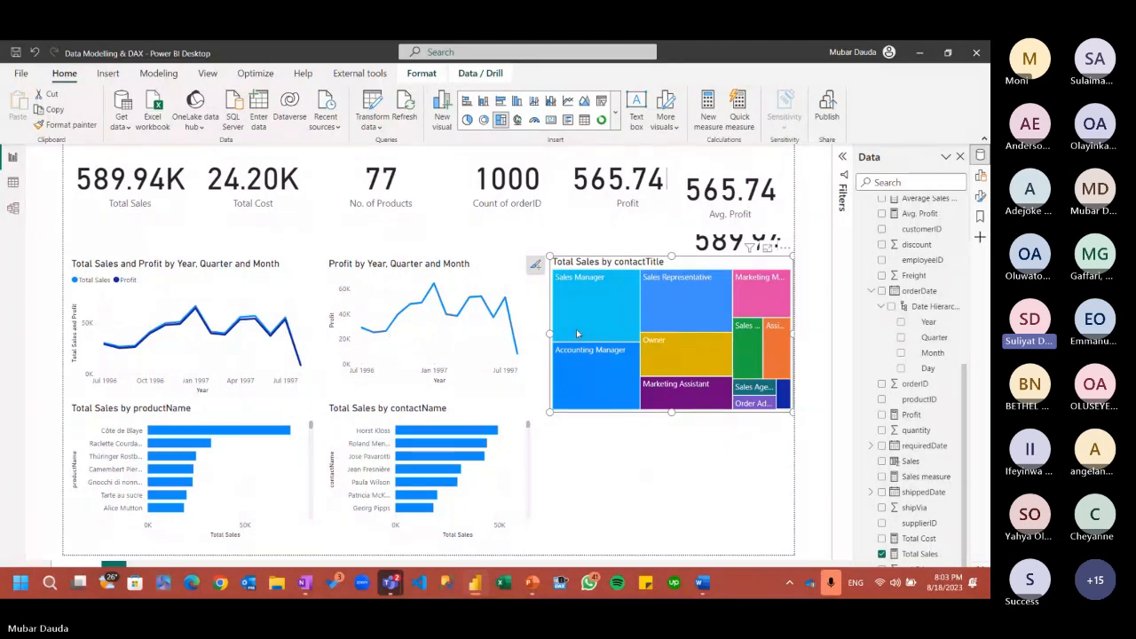
left_click_drag(591, 265, 578, 408)
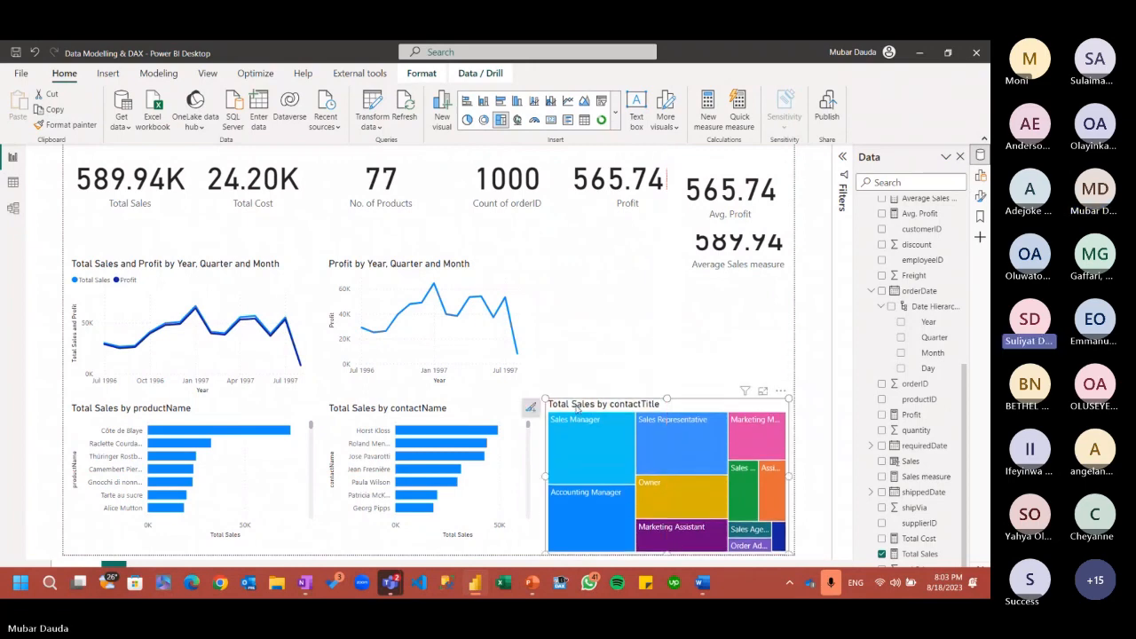
left_click(582, 311)
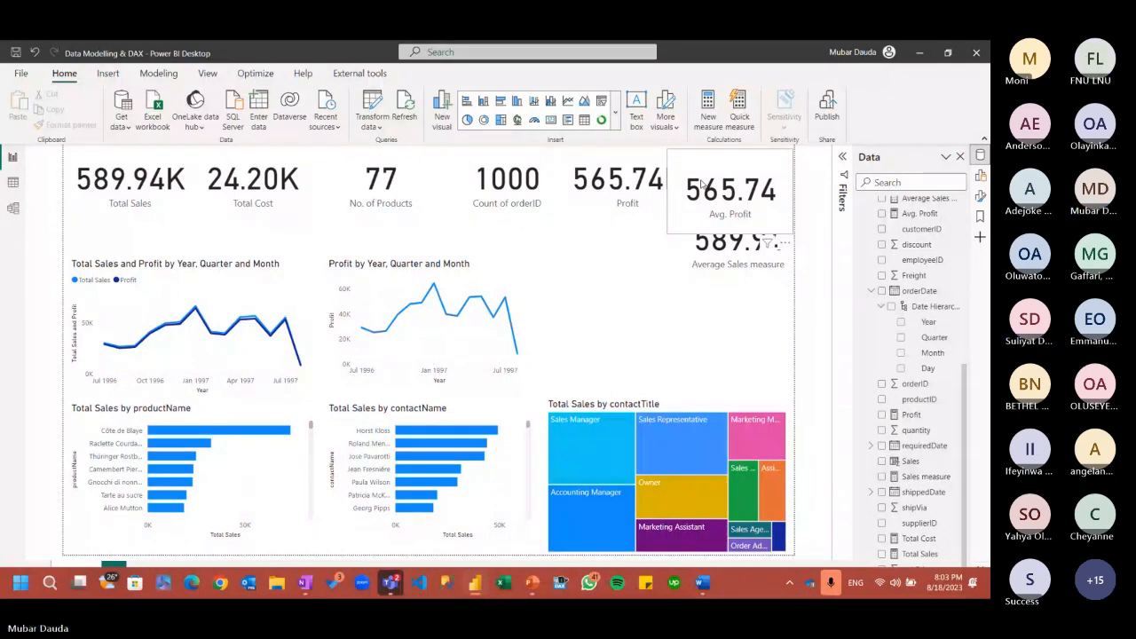
mouse_move(404, 459)
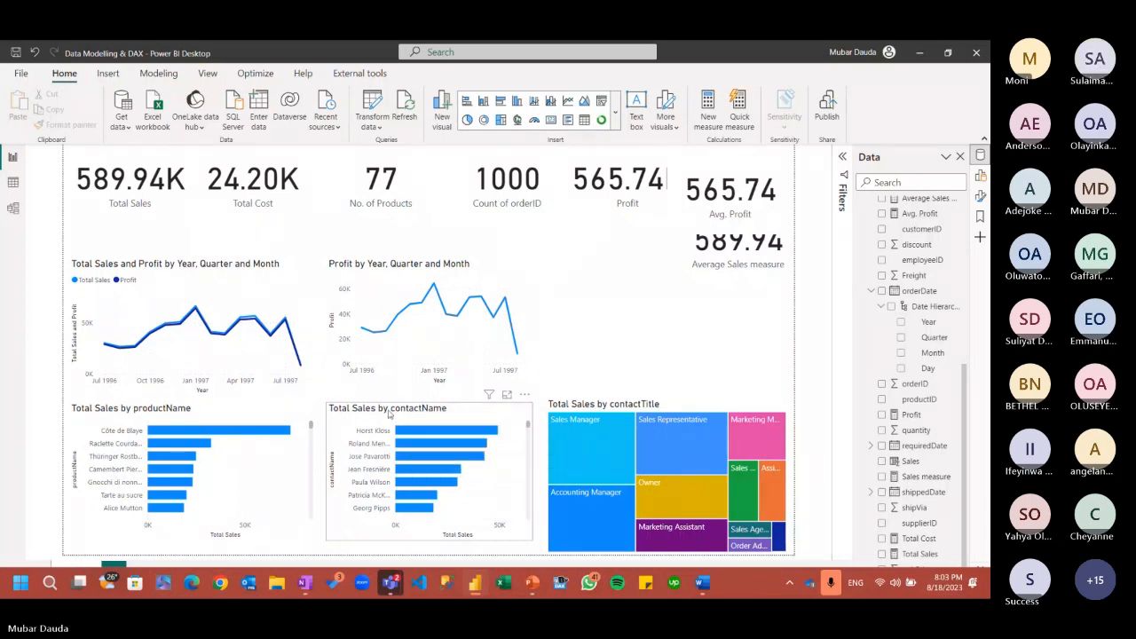
Move the Total Sales by contactName bar chart down slightly to the page's lower edge and deselect it
left_click_drag(389, 420, 387, 435)
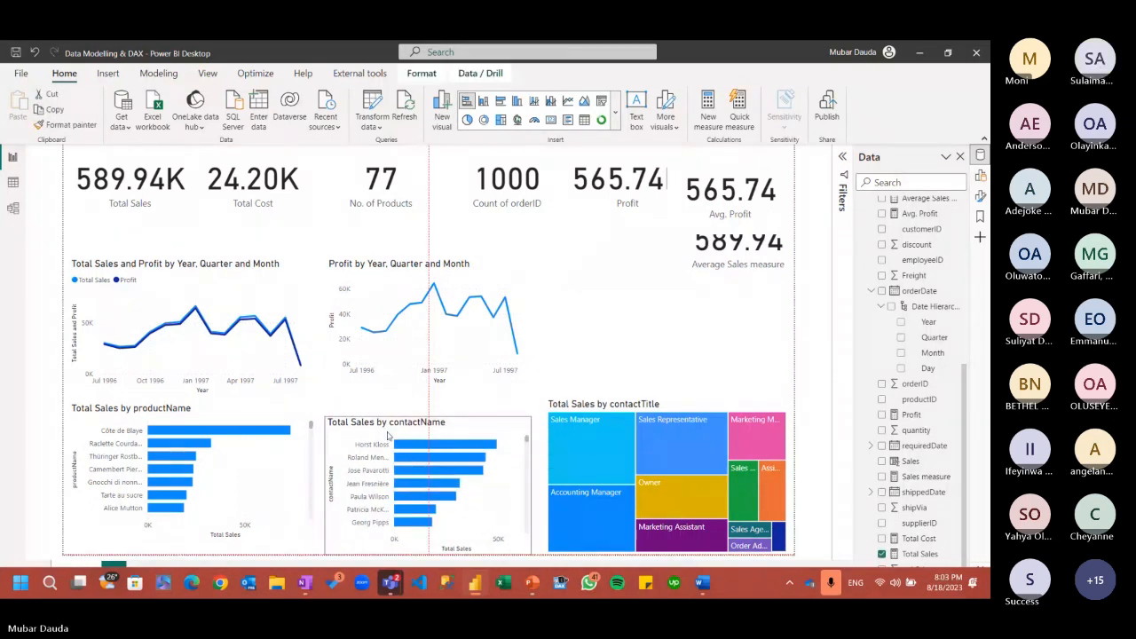
mouse_move(391, 586)
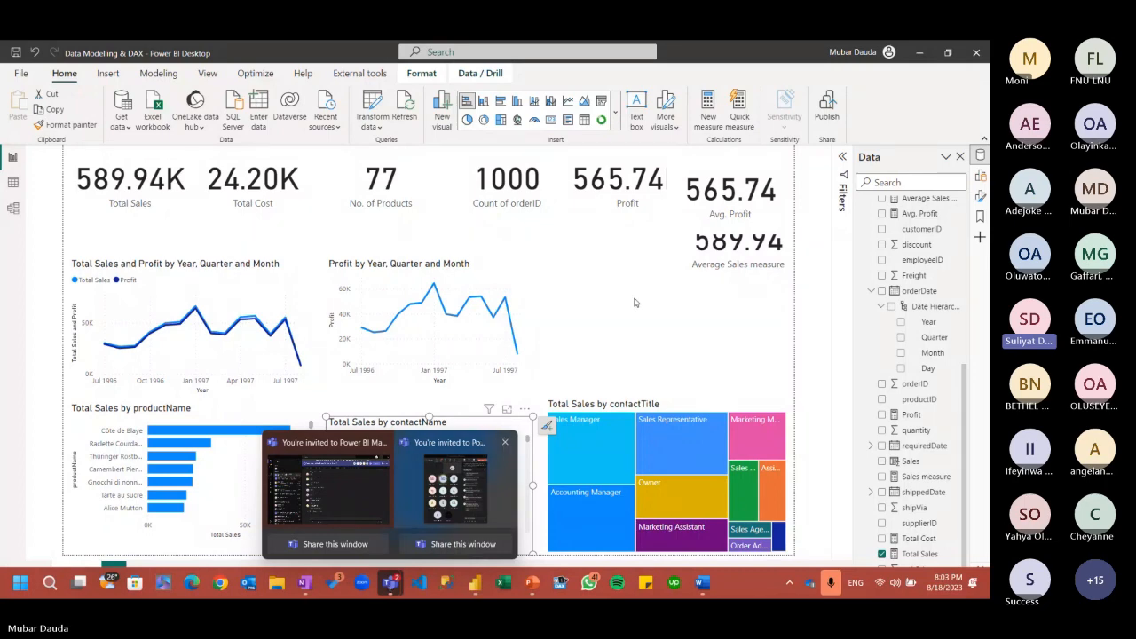
left_click(654, 327)
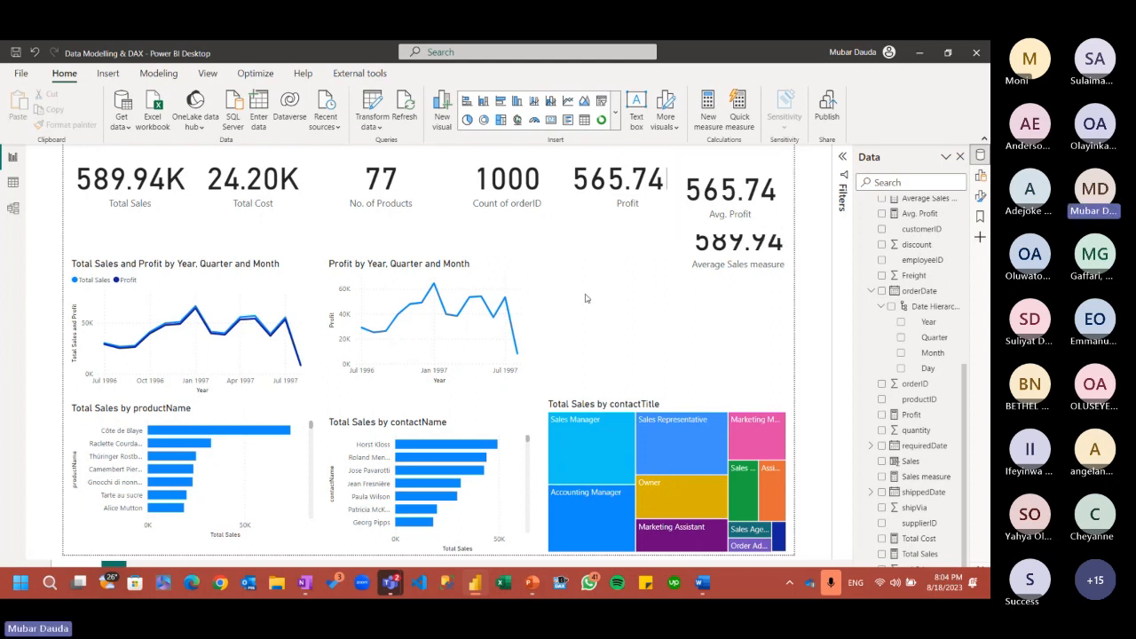
Add a slicer above the treemap using only the Month level of the orderDate hierarchy
left_click(601, 102)
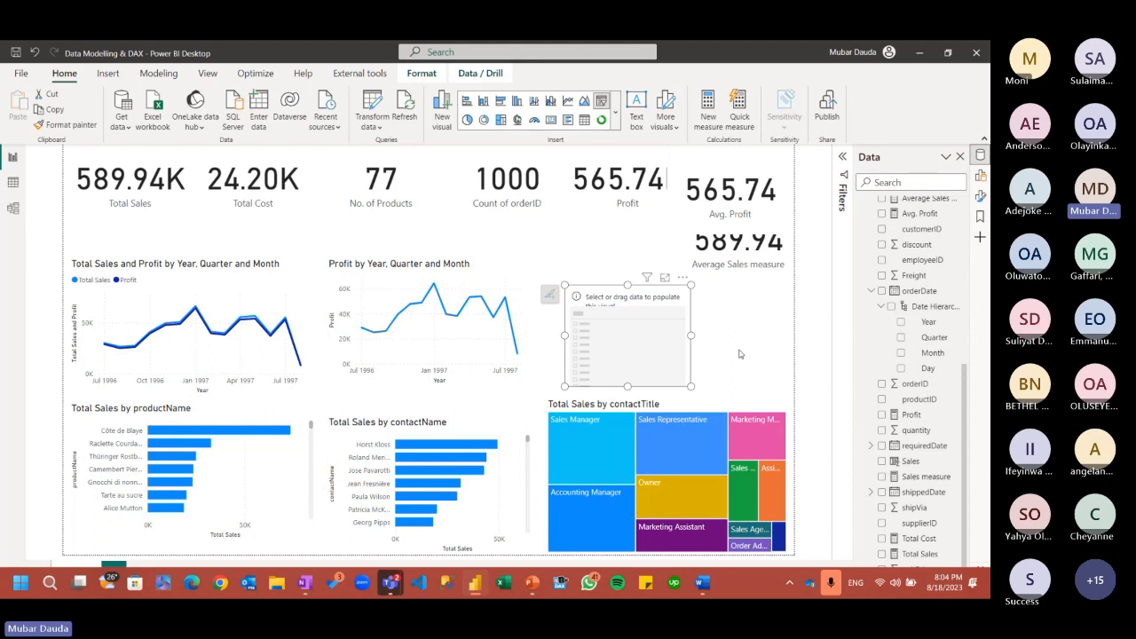
left_click(892, 306)
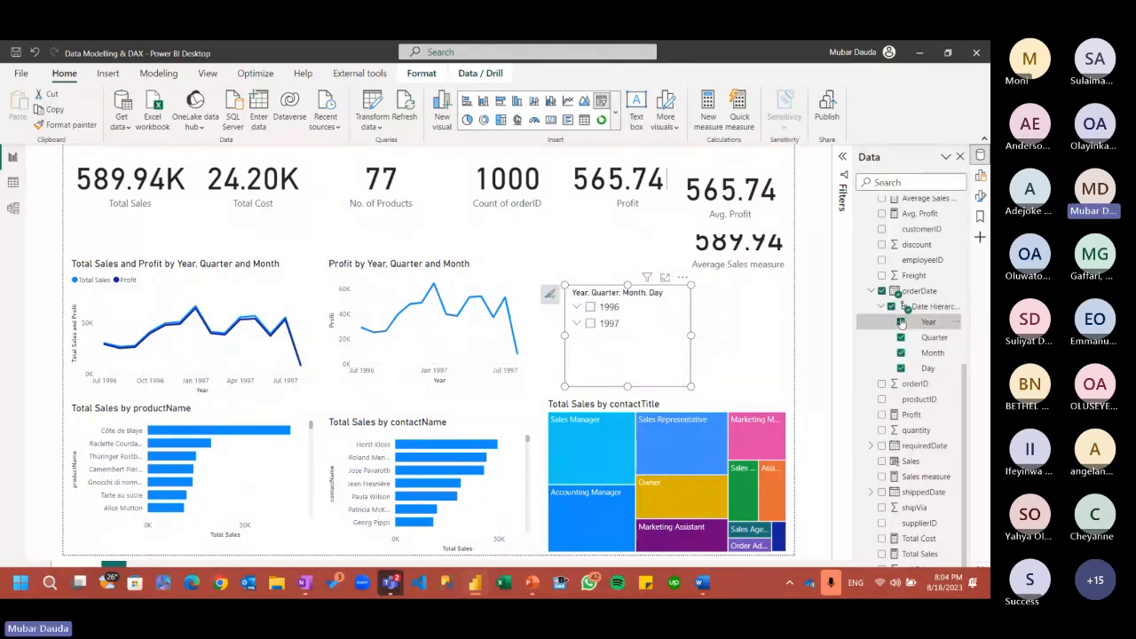
left_click(900, 322)
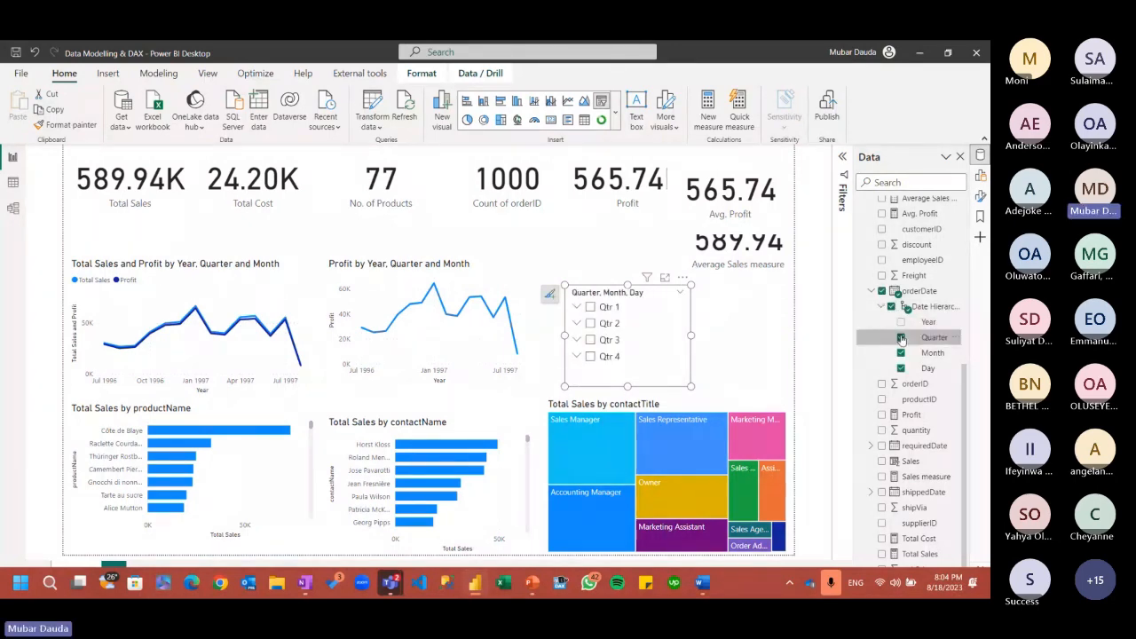
left_click(901, 338)
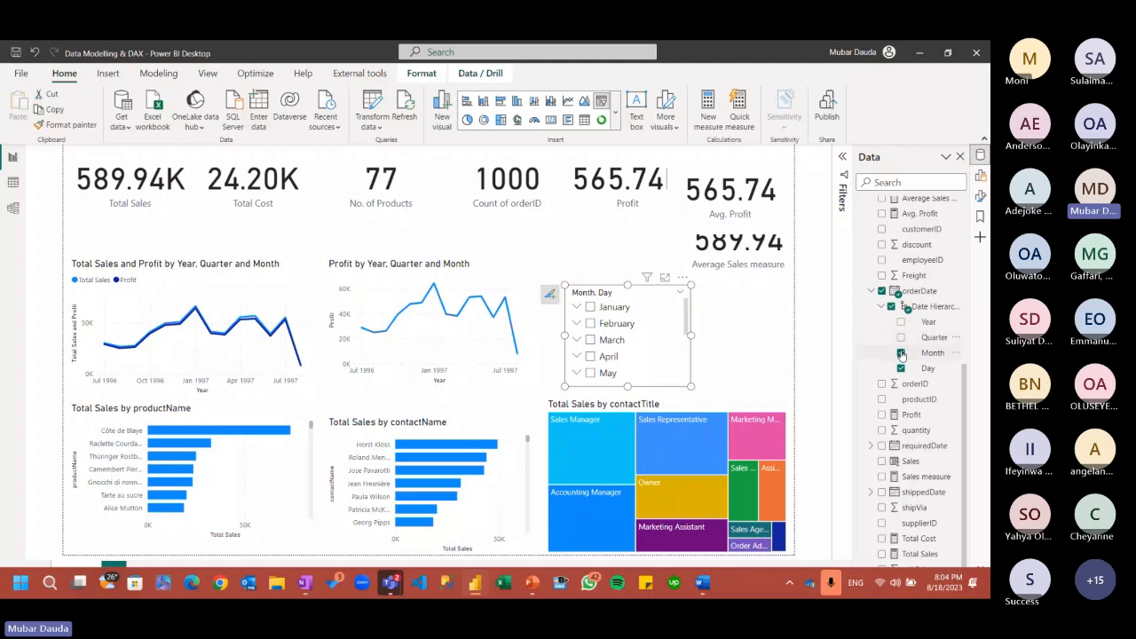
left_click(901, 354)
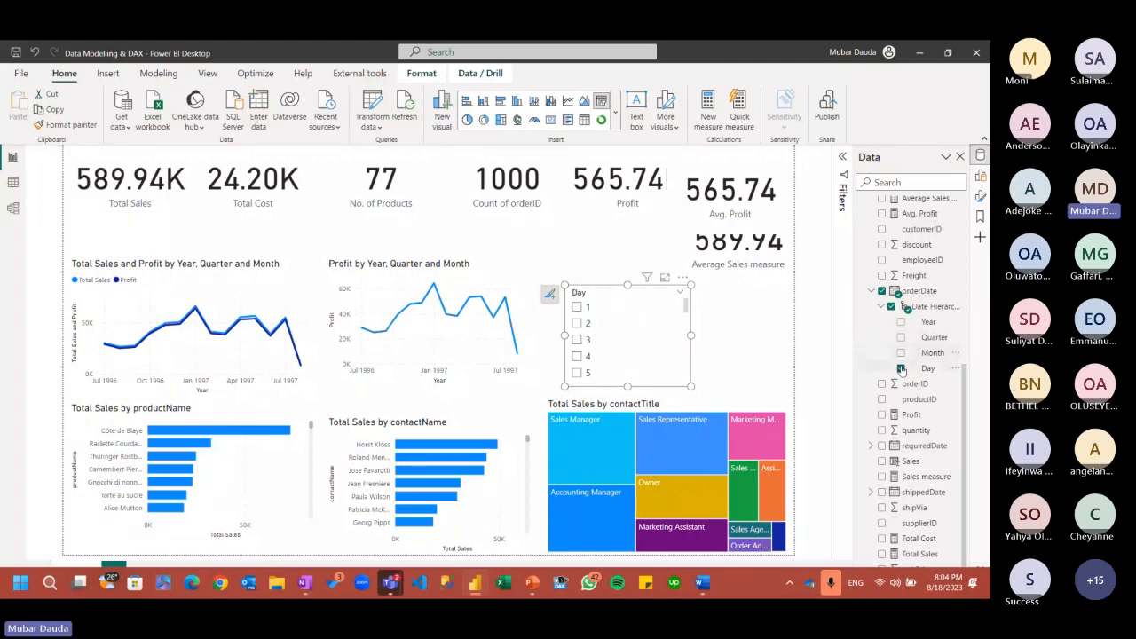
left_click(900, 368)
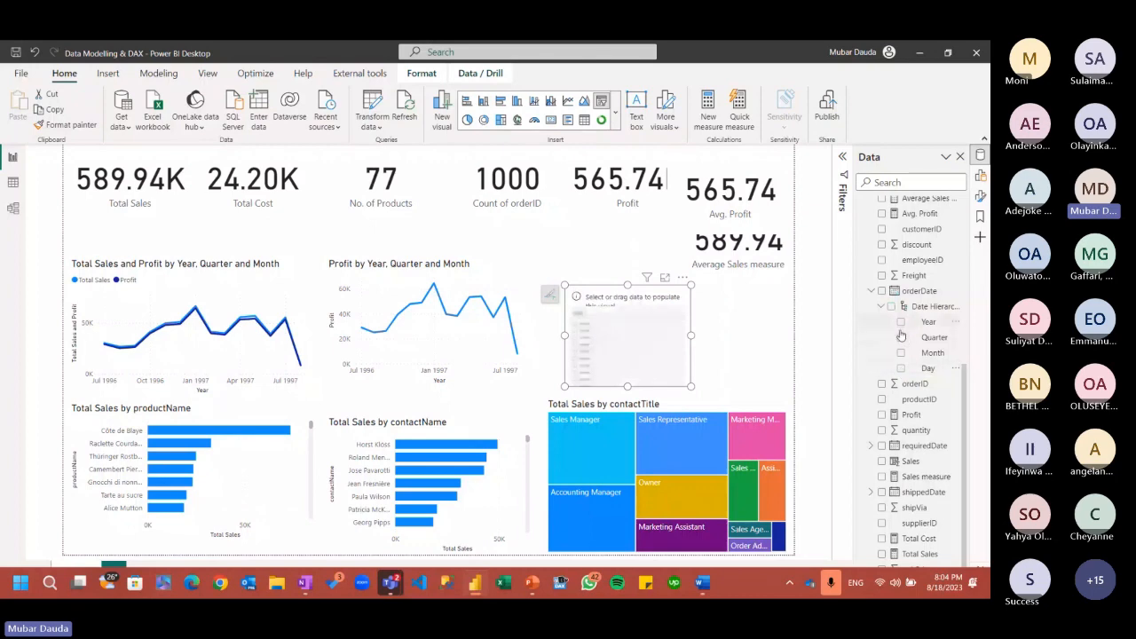
left_click(902, 354)
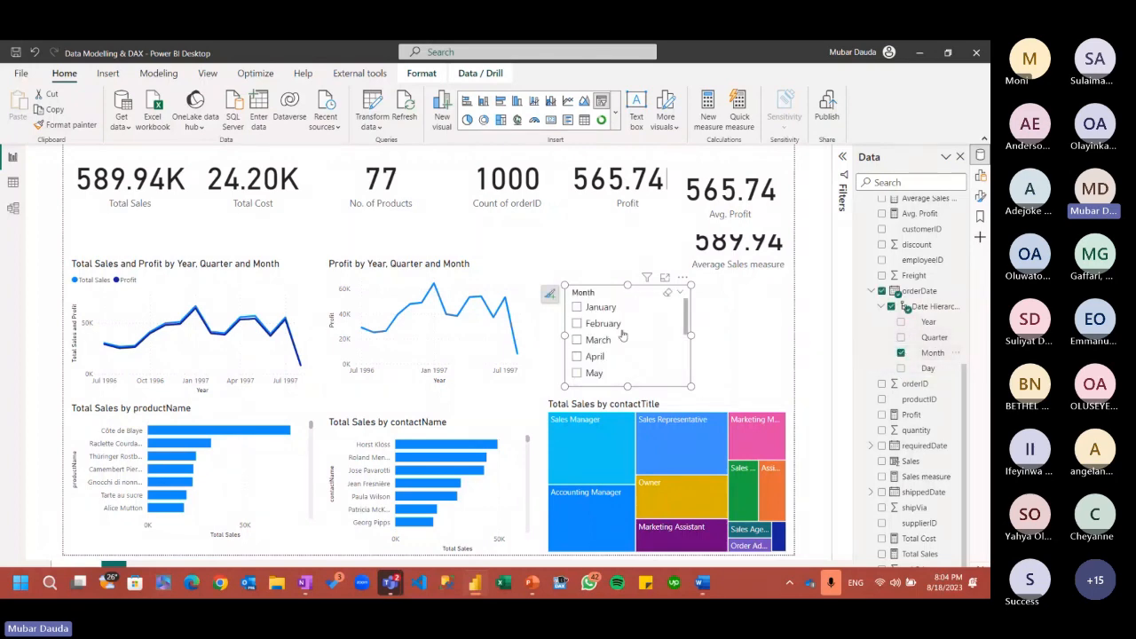
Check the months in the Month slicer and test it by filtering the report to January and clearing the selection
scroll(623, 334, "down", 3)
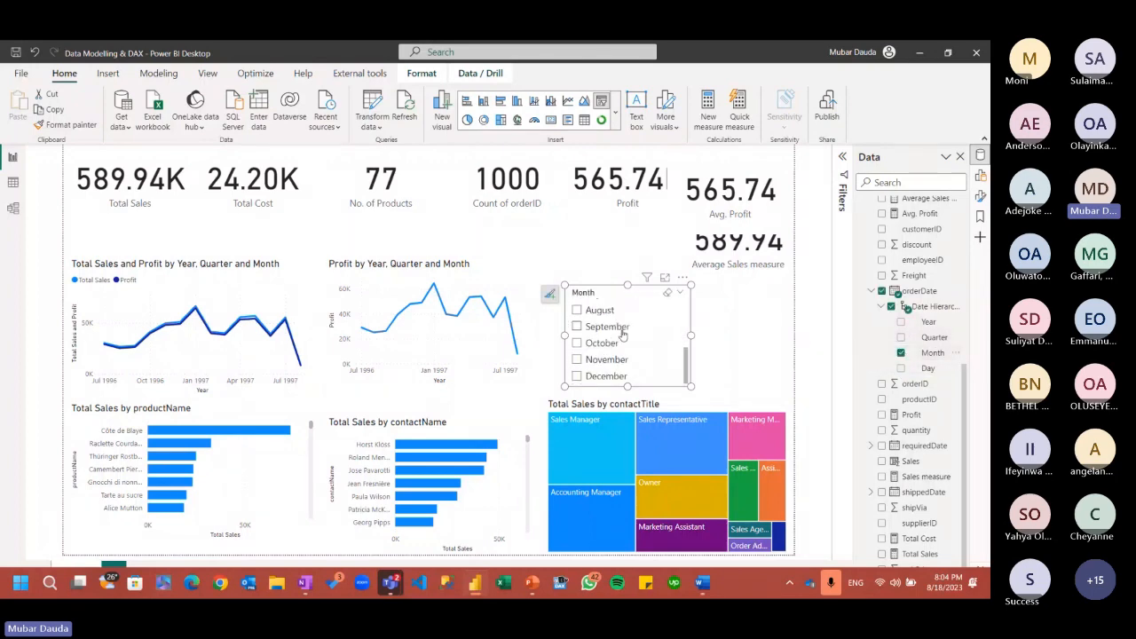
scroll(623, 330, "up", 3)
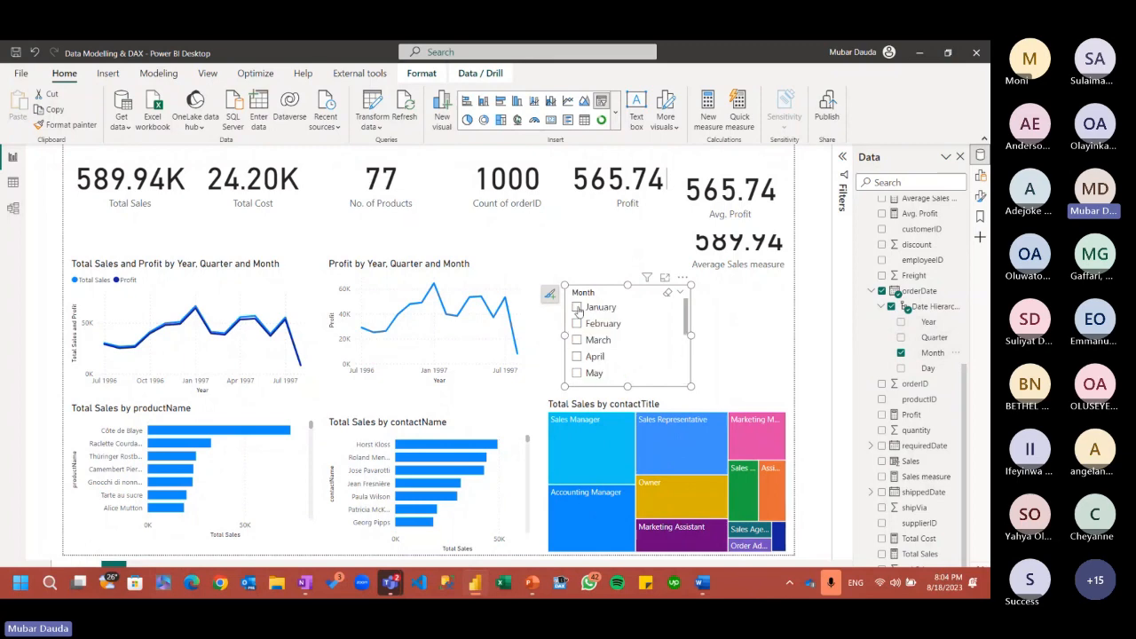
left_click(578, 308)
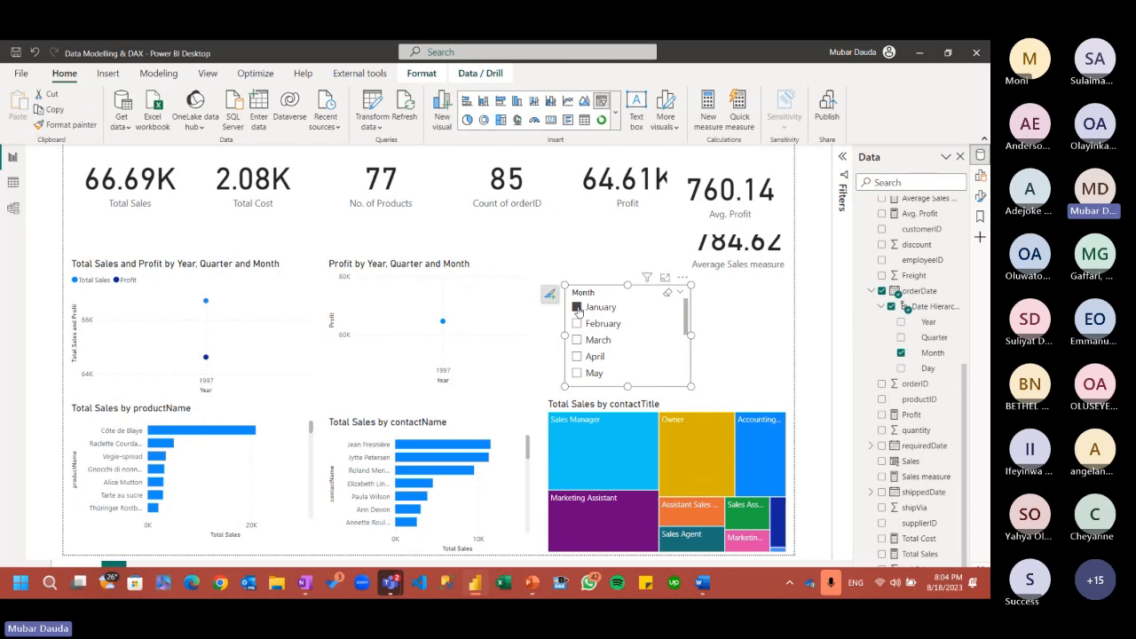
left_click(578, 308)
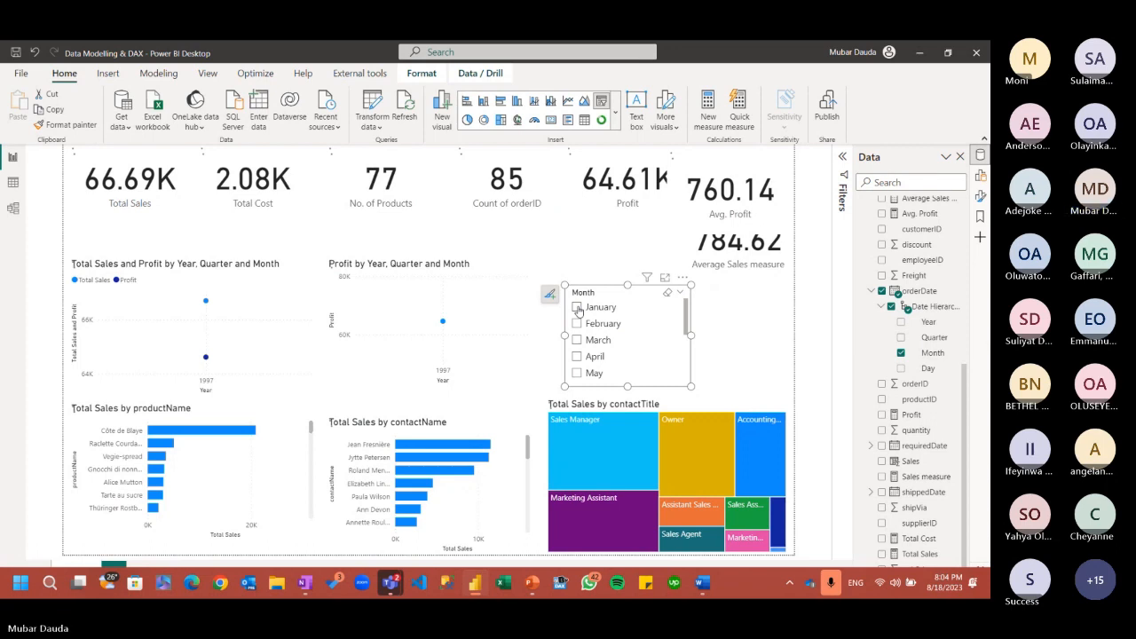
left_click(710, 323)
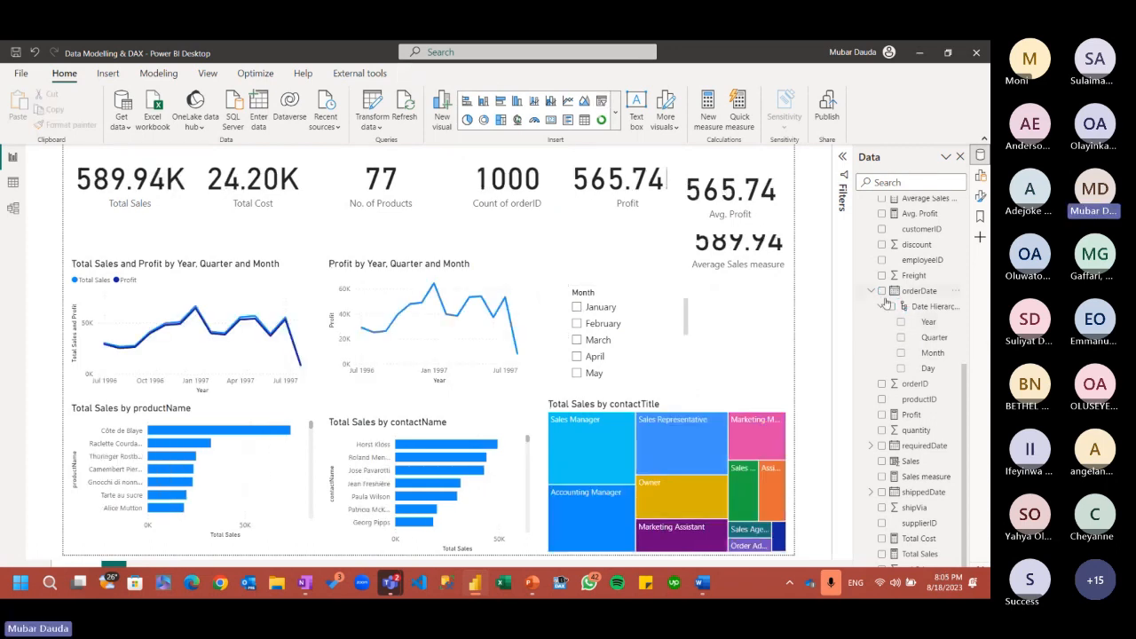
Add a second slicer on categoryName from DimProducts beside the Month slicer
scroll(910, 339, "up", 5)
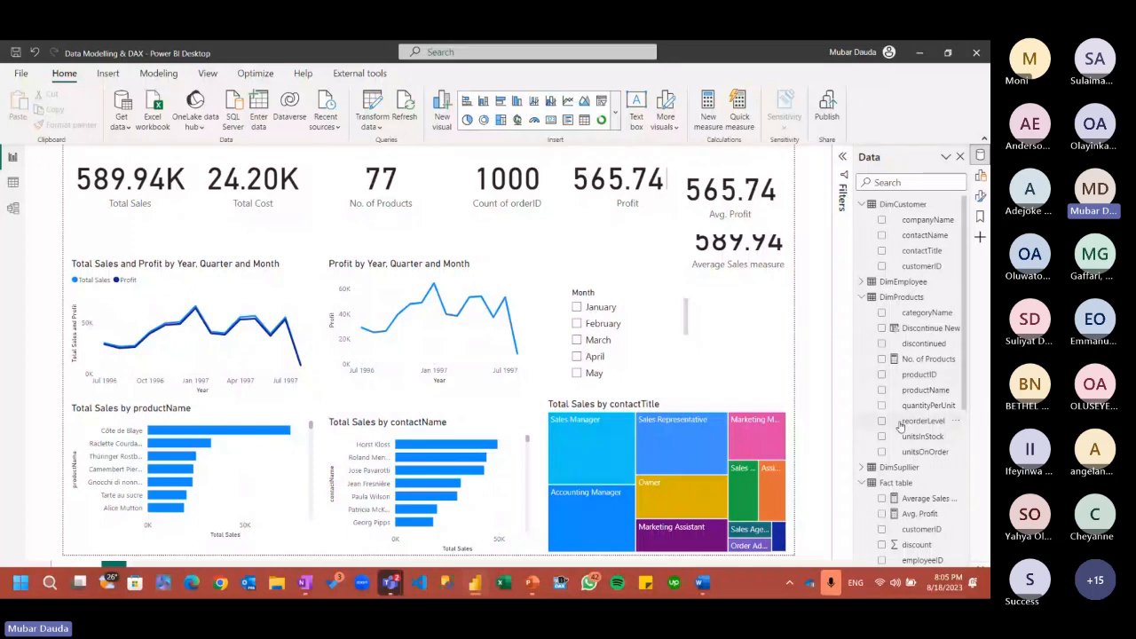
scroll(900, 431, "down", 3)
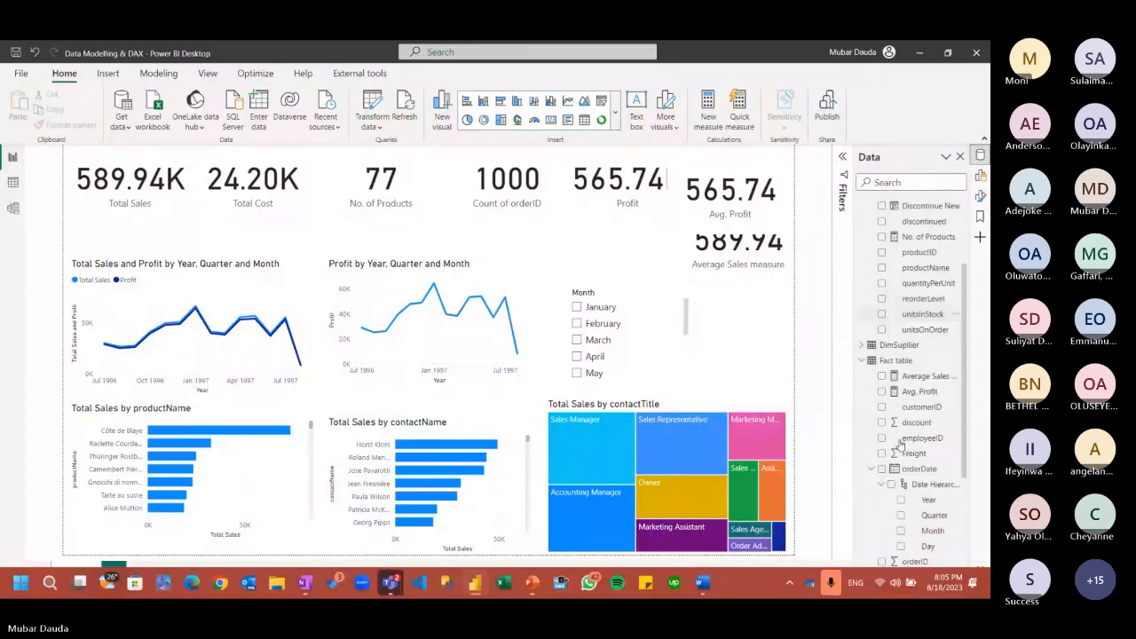
scroll(900, 441, "up", 3)
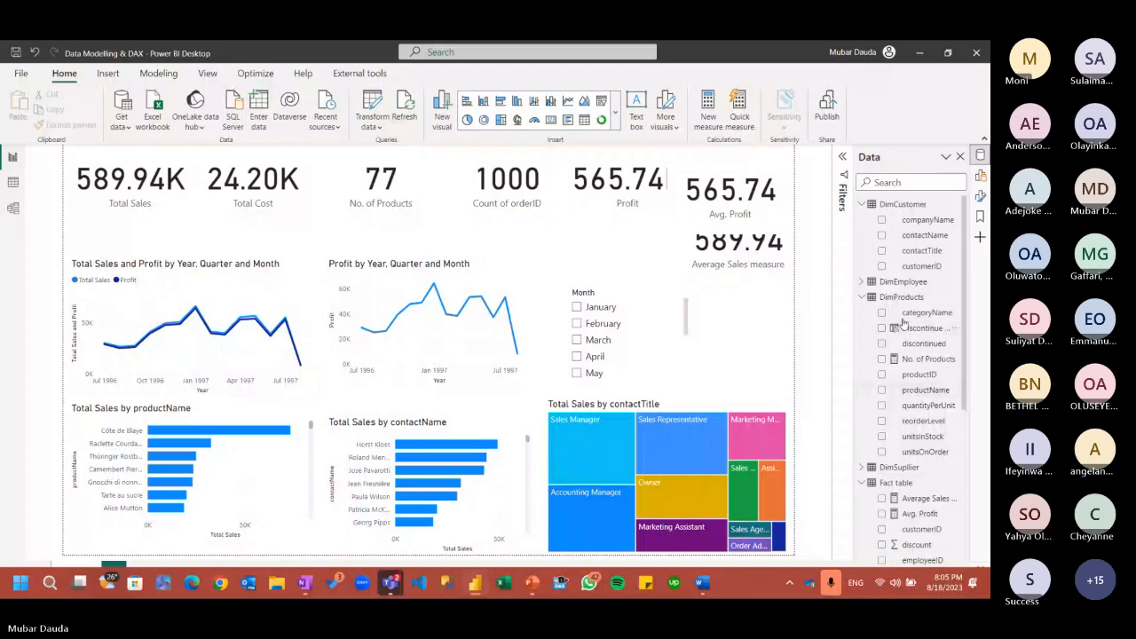
left_click(602, 103)
left_click(882, 313)
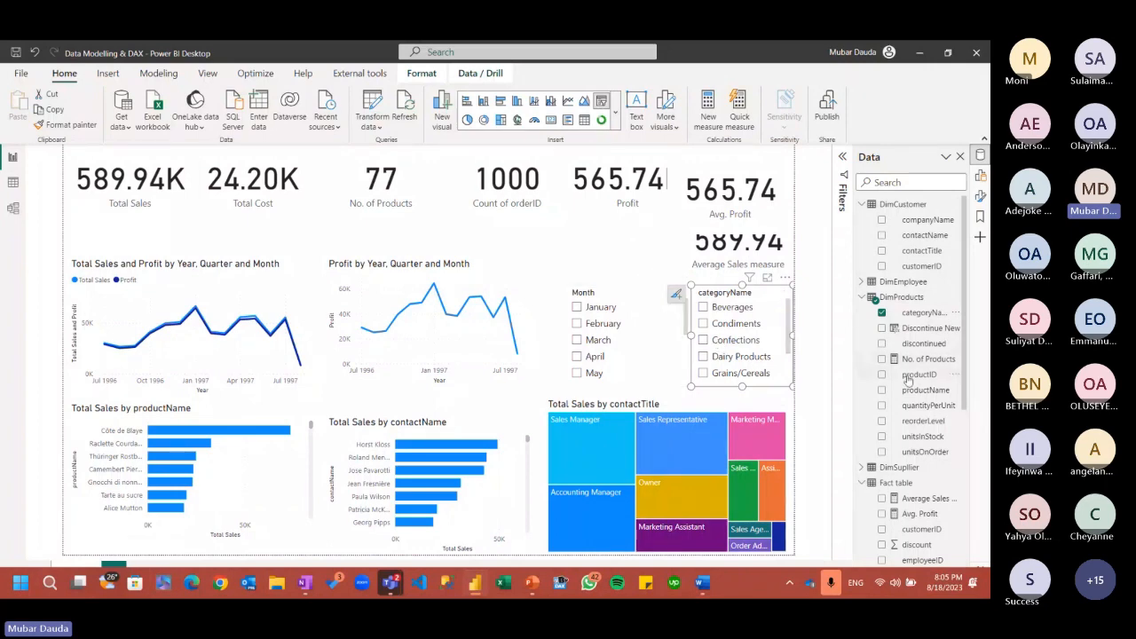
left_click(574, 252)
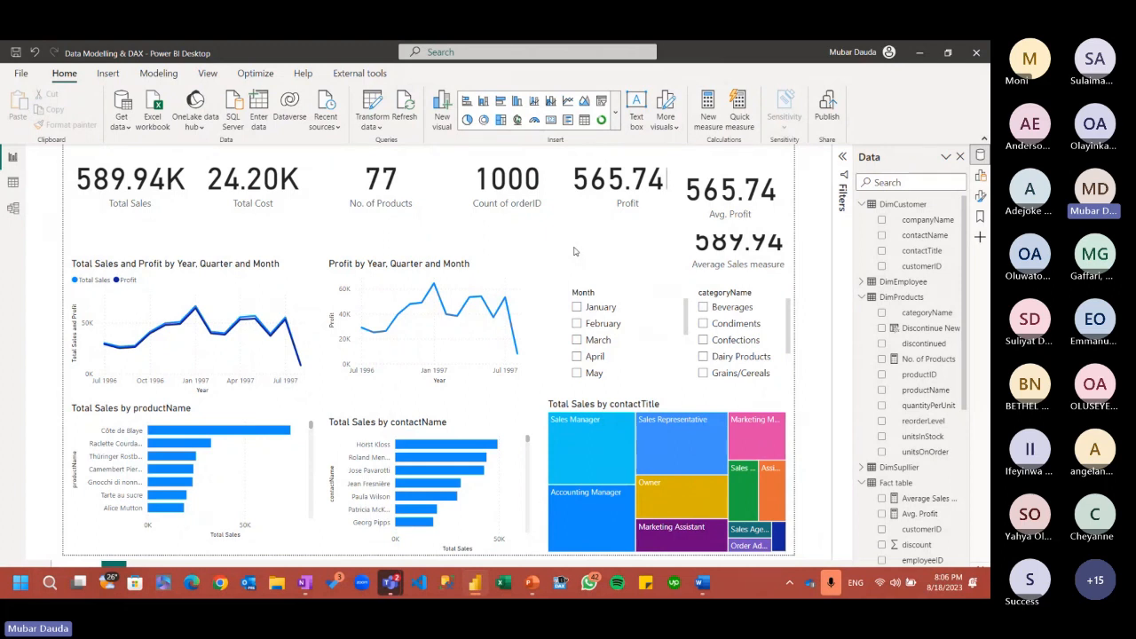
Review the PowerPoint slide on report design guidelines and return to the Power BI report
left_click(531, 581)
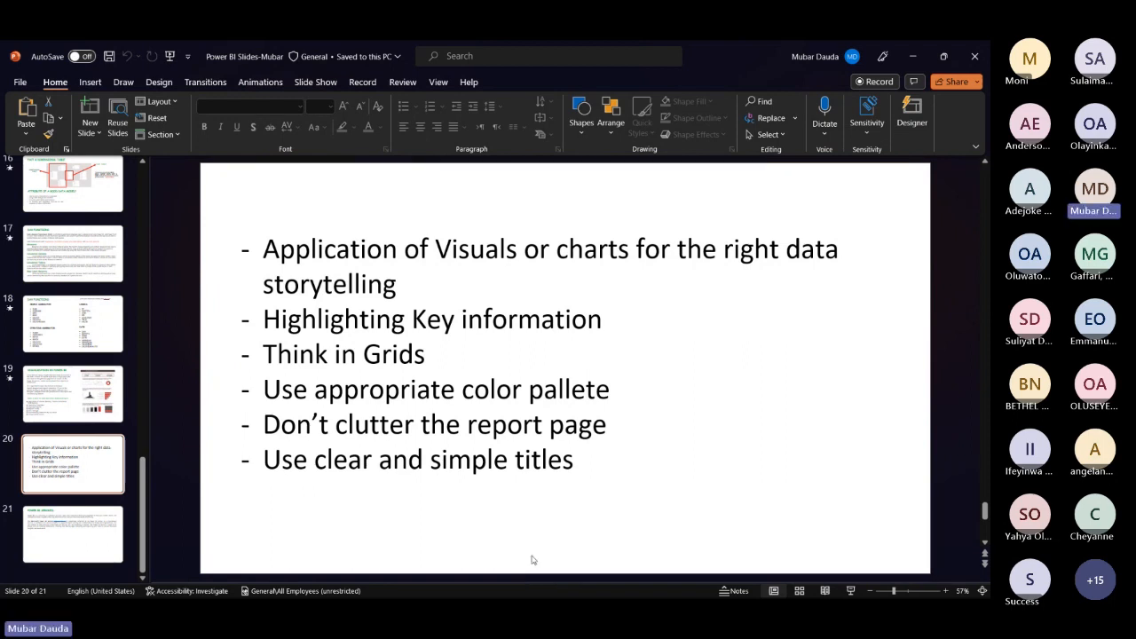
left_click(913, 57)
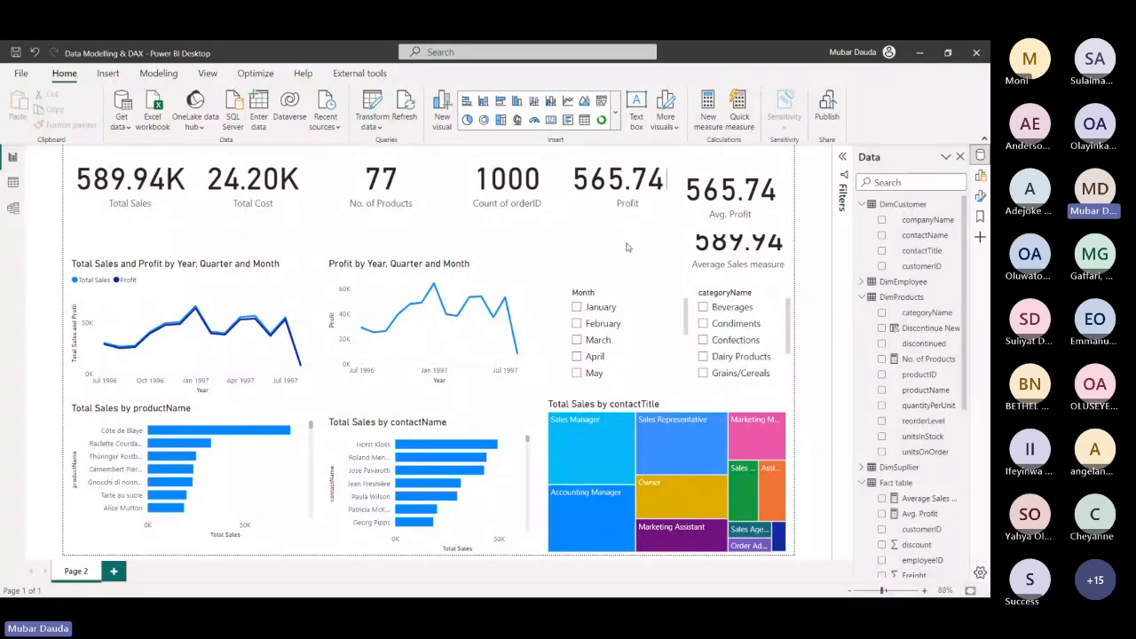
Move the Total Sales and Profit line chart and the Month slicer up closer to the KPI cards
left_click(136, 211)
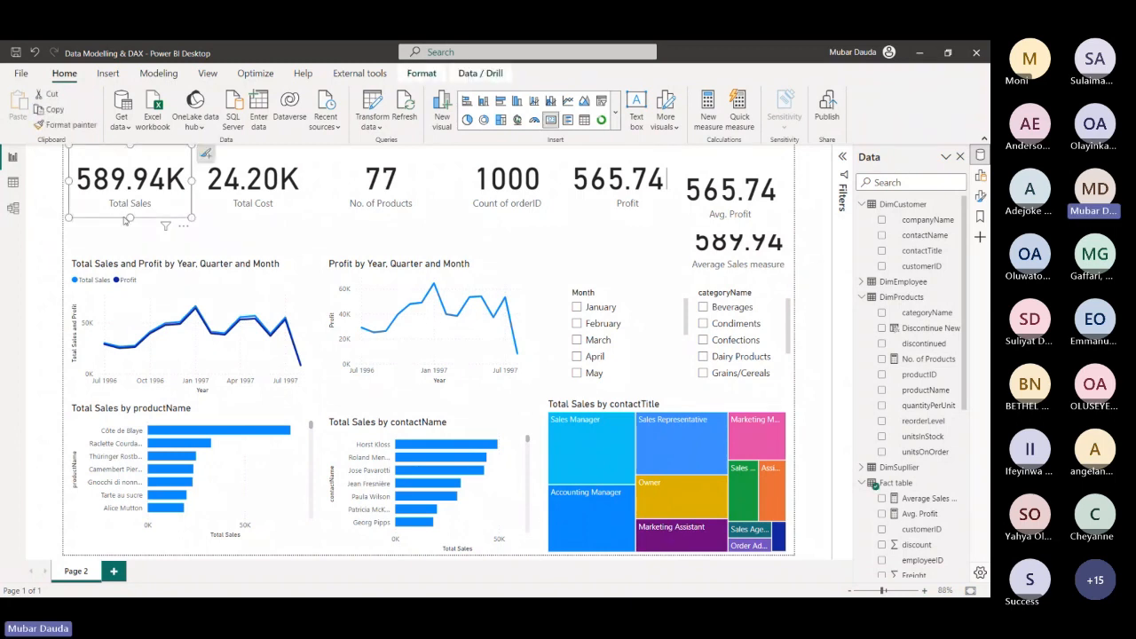
left_click_drag(140, 265, 141, 247)
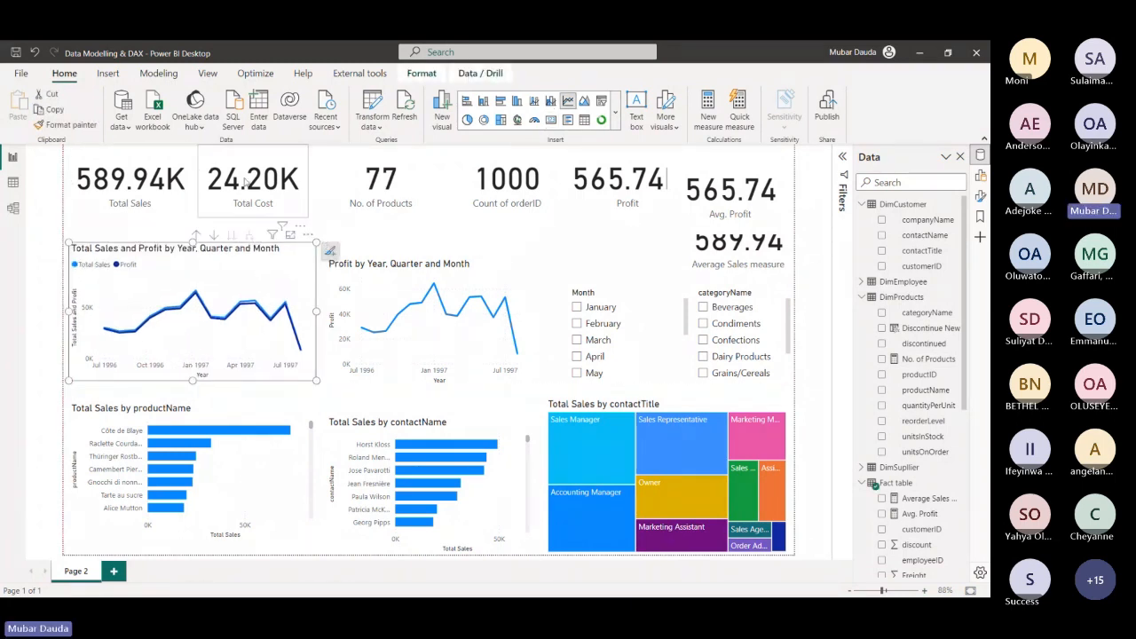
left_click(170, 189)
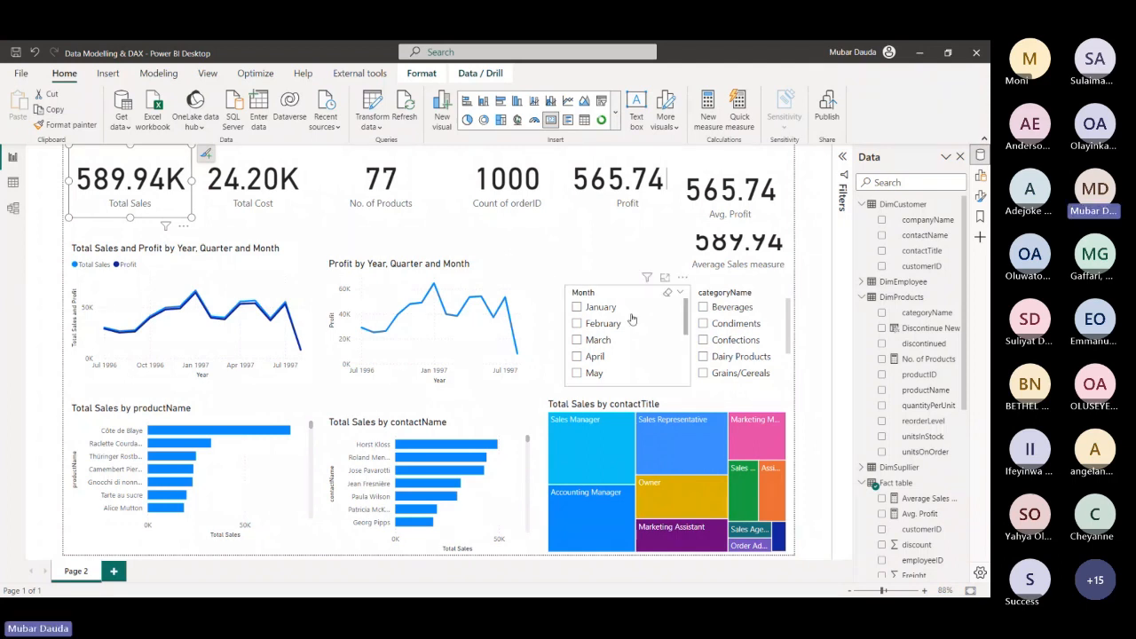
left_click_drag(632, 319, 617, 277)
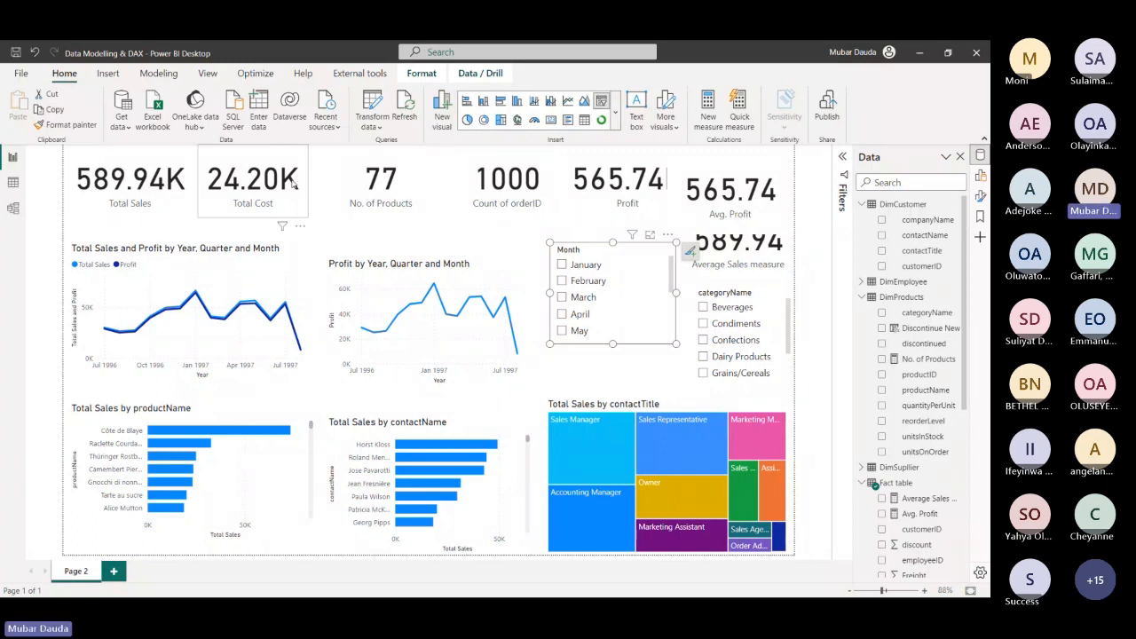
Reposition the Total Cost, No. of Products, Count of orderID, Profit and Avg. Profit cards to align the KPI row with the visuals below
left_click_drag(301, 183, 302, 183)
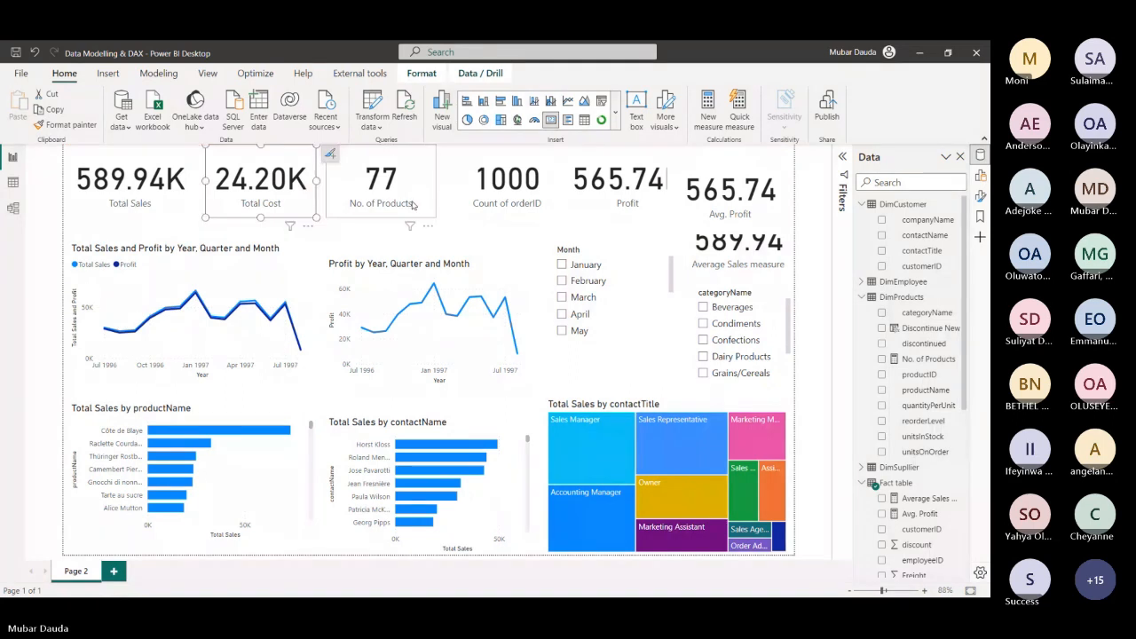
left_click(412, 205)
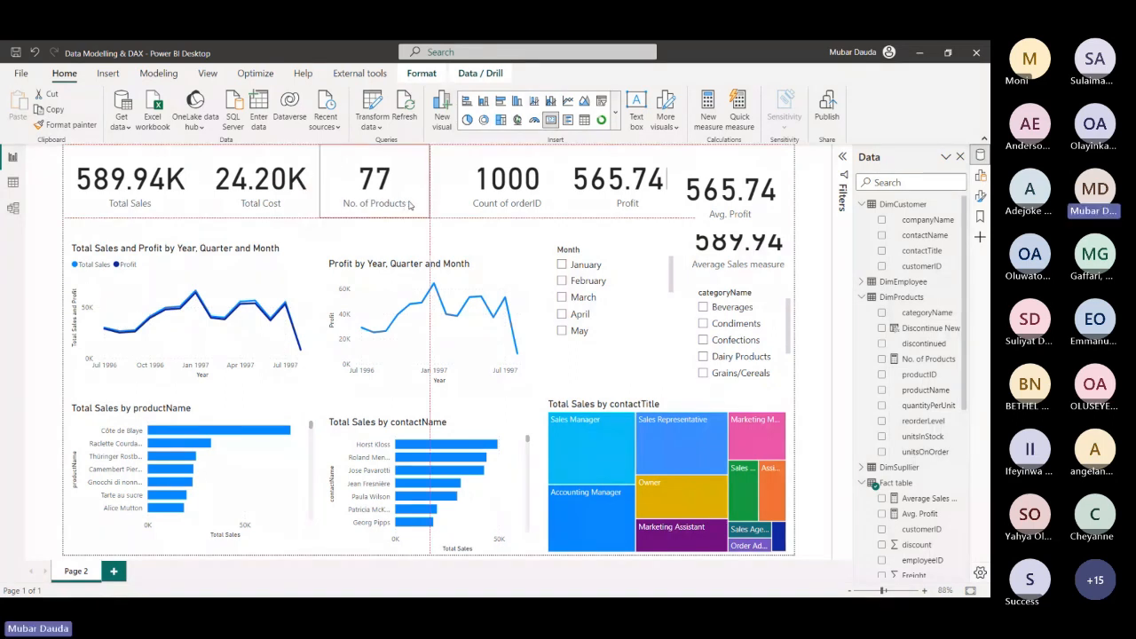
left_click_drag(504, 197, 491, 198)
left_click(592, 198)
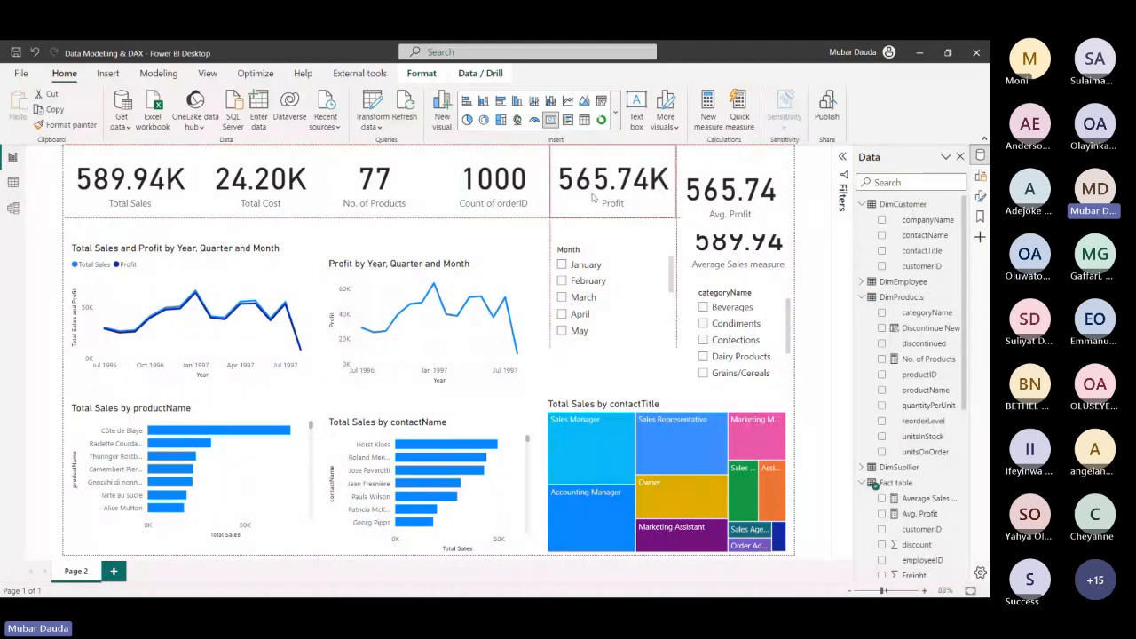
left_click_drag(593, 198, 599, 198)
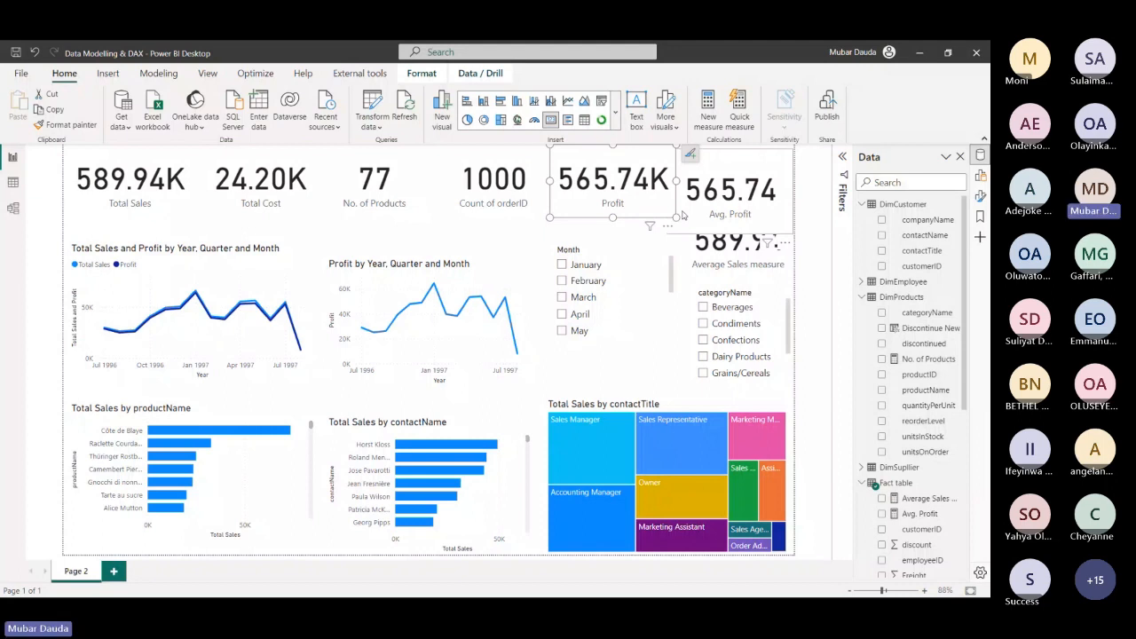
left_click(736, 168)
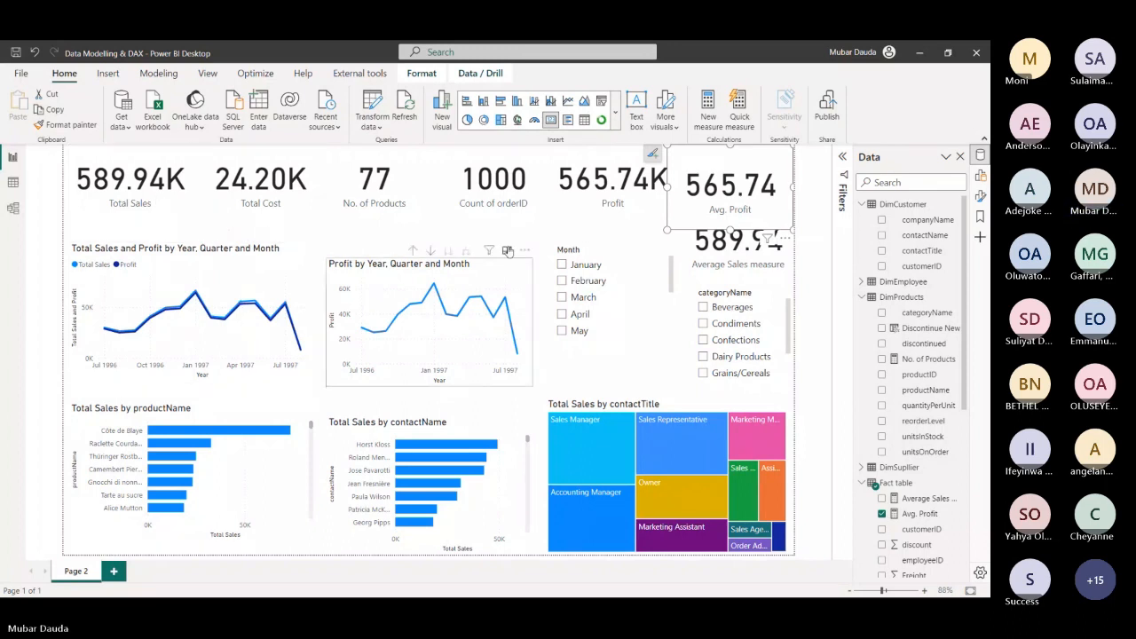
left_click(556, 230)
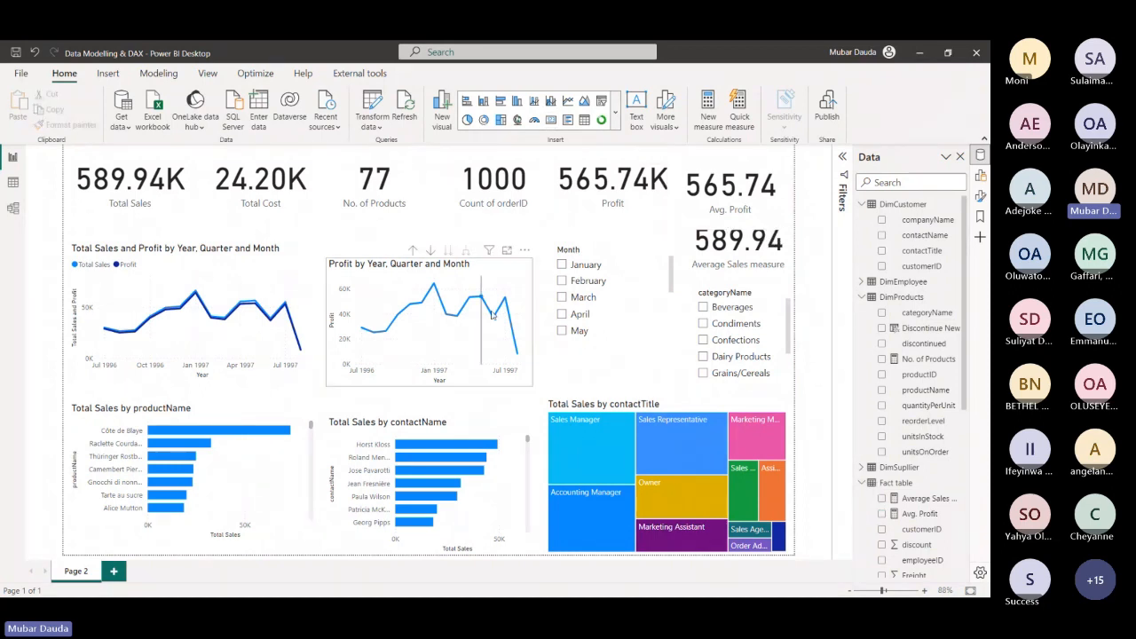
Change the Month slicer's style to Dropdown
left_click(631, 298)
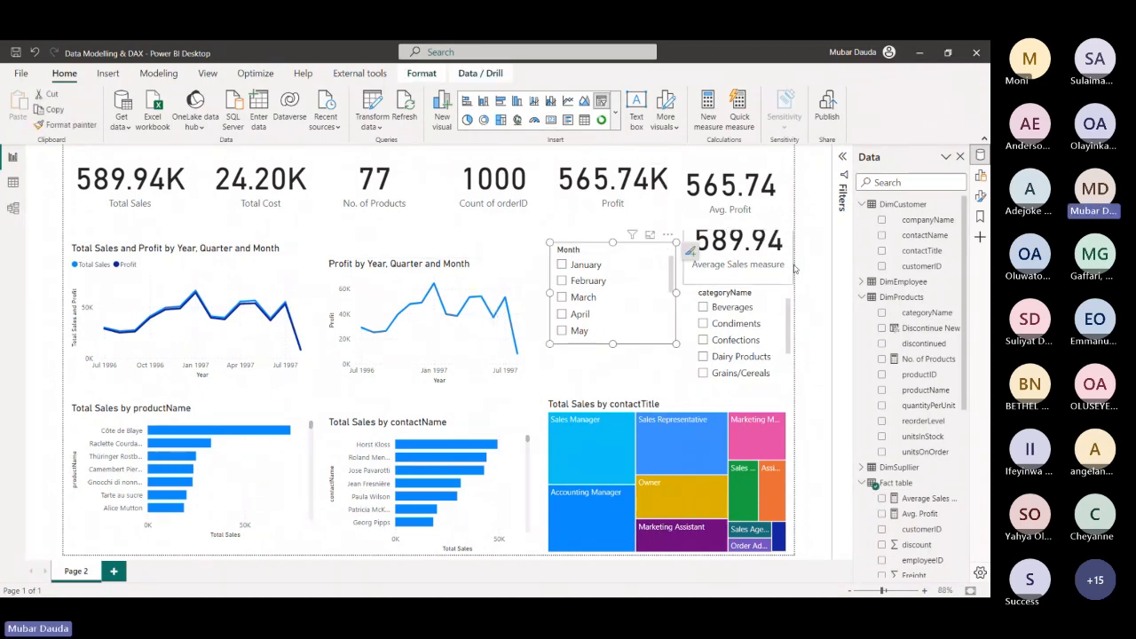
left_click(981, 199)
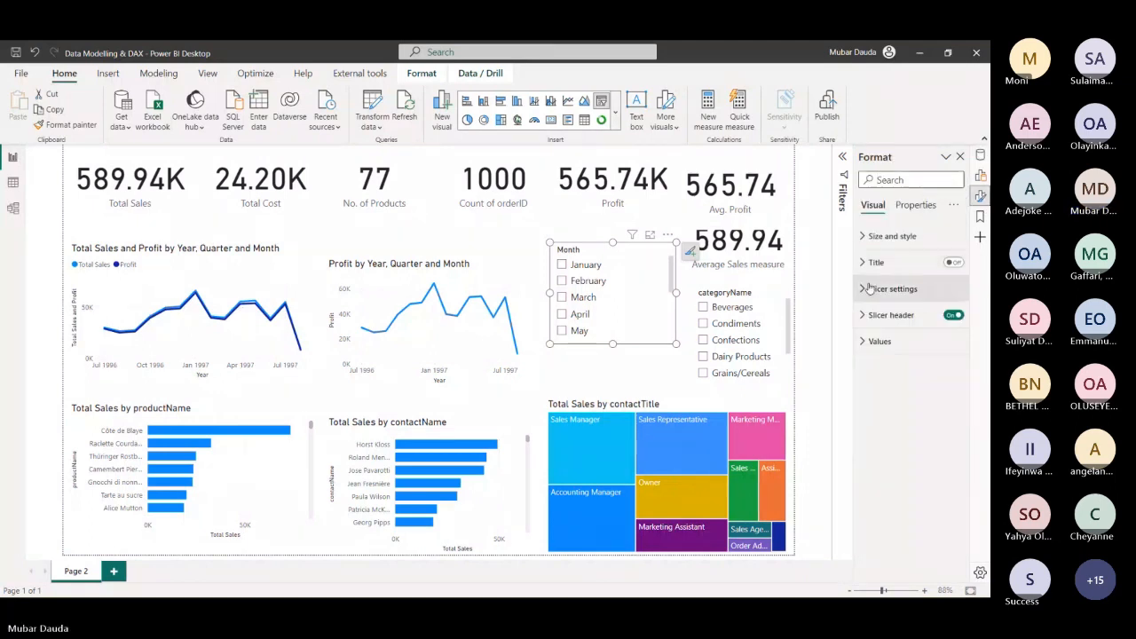
left_click(867, 289)
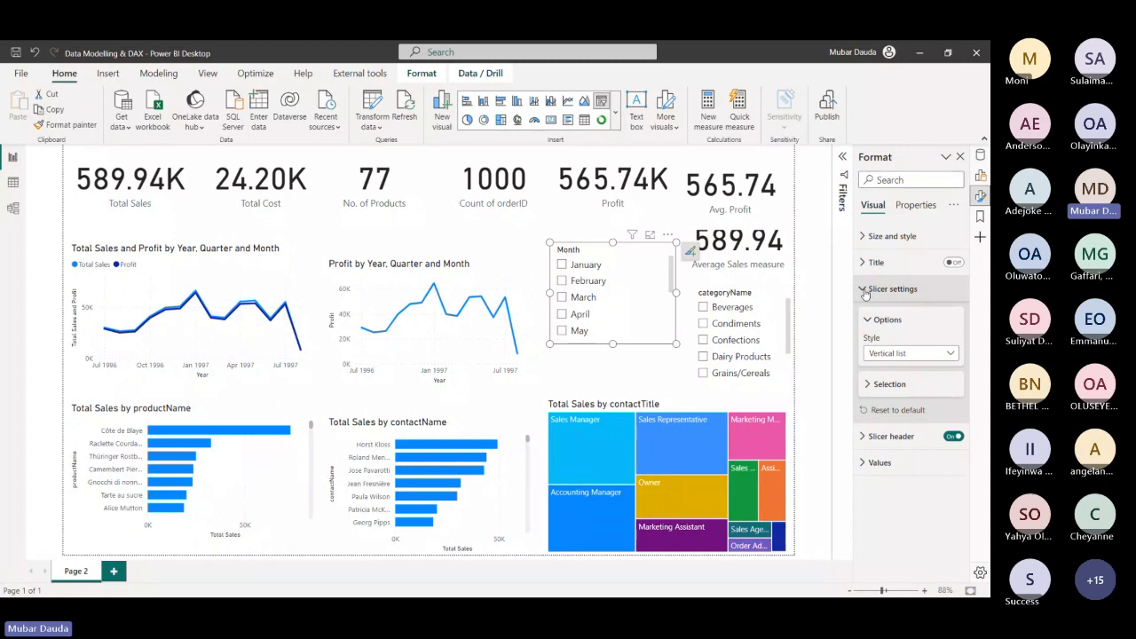
left_click(909, 353)
left_click(896, 402)
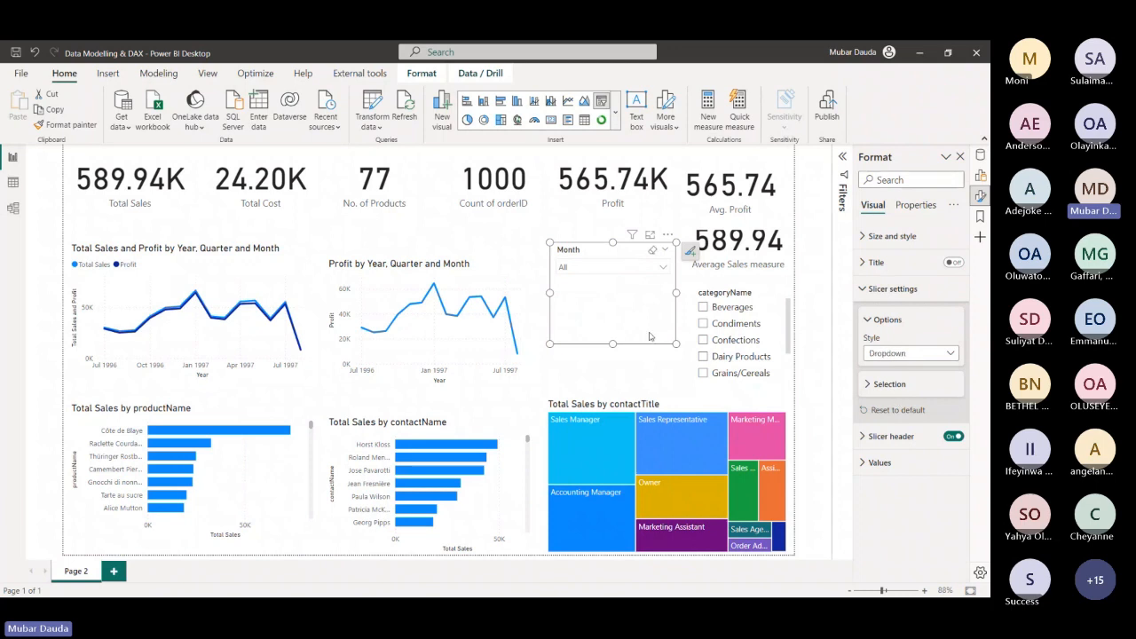
Shrink the Month slicer to fit its dropdown, and shift the categoryName slicer closer to it as a compact Dropdown-style slicer
left_click_drag(612, 343, 628, 266)
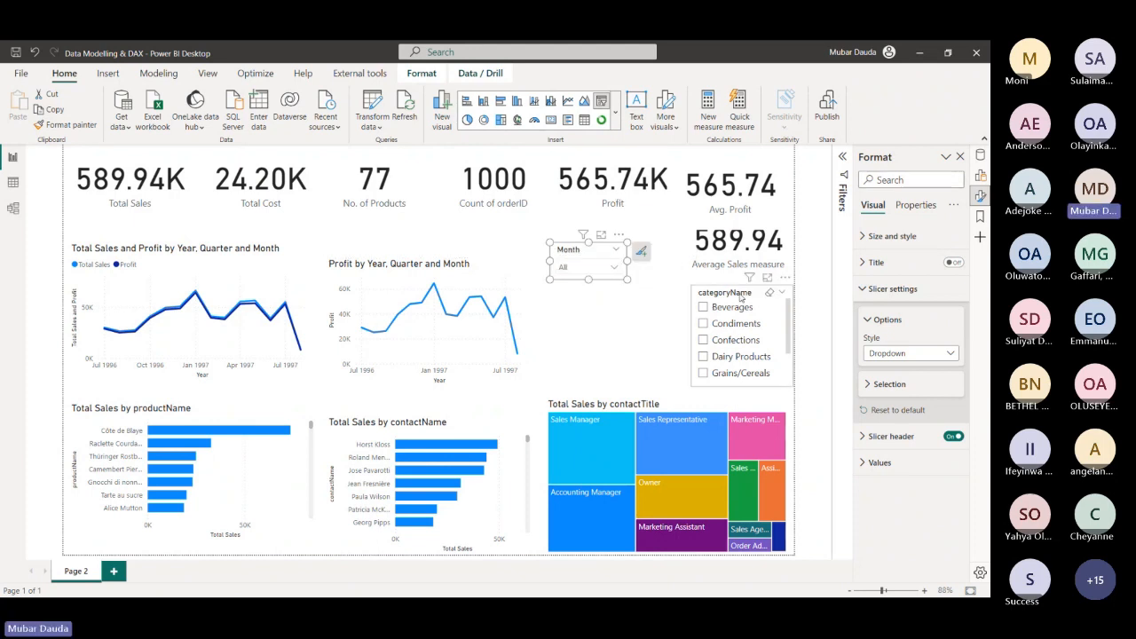
left_click_drag(733, 296, 697, 297)
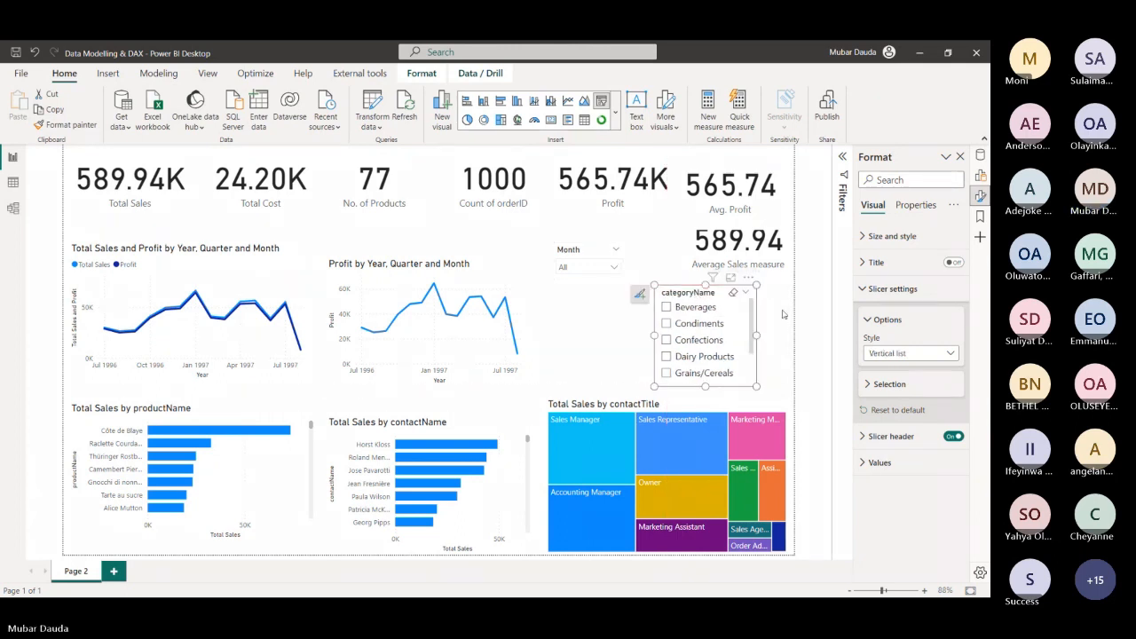
left_click(900, 354)
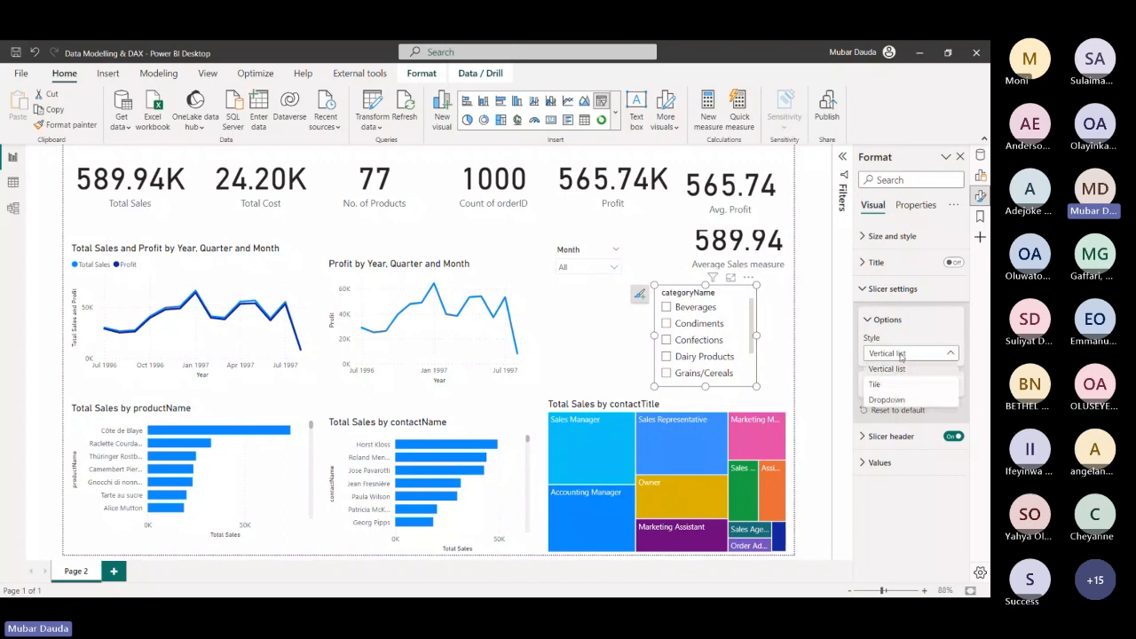
left_click(887, 400)
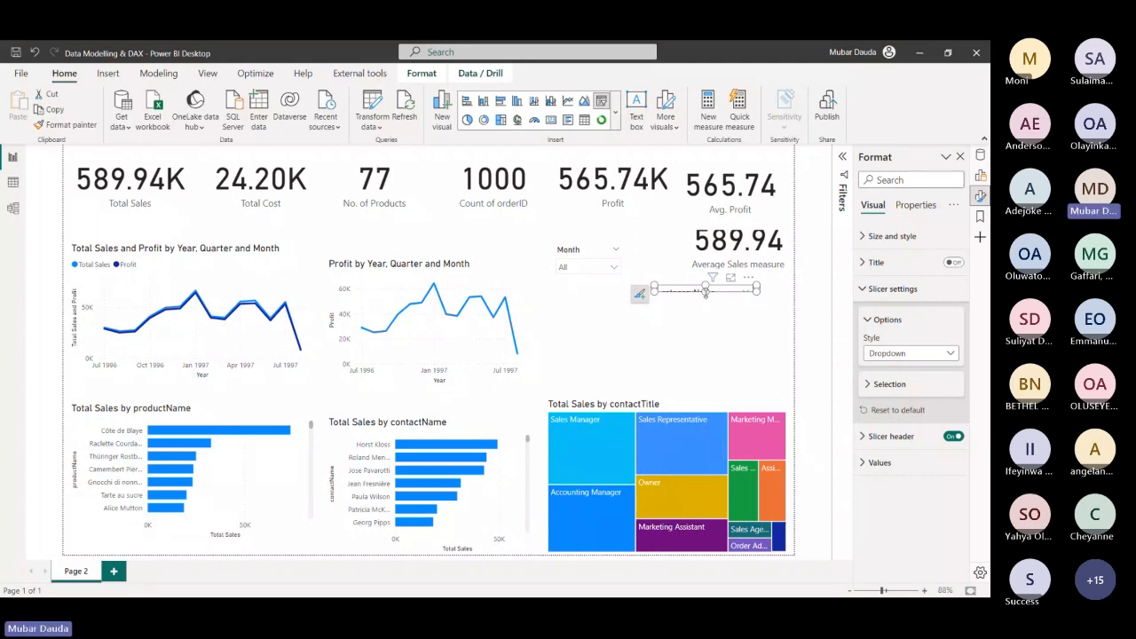
left_click_drag(706, 291, 745, 303)
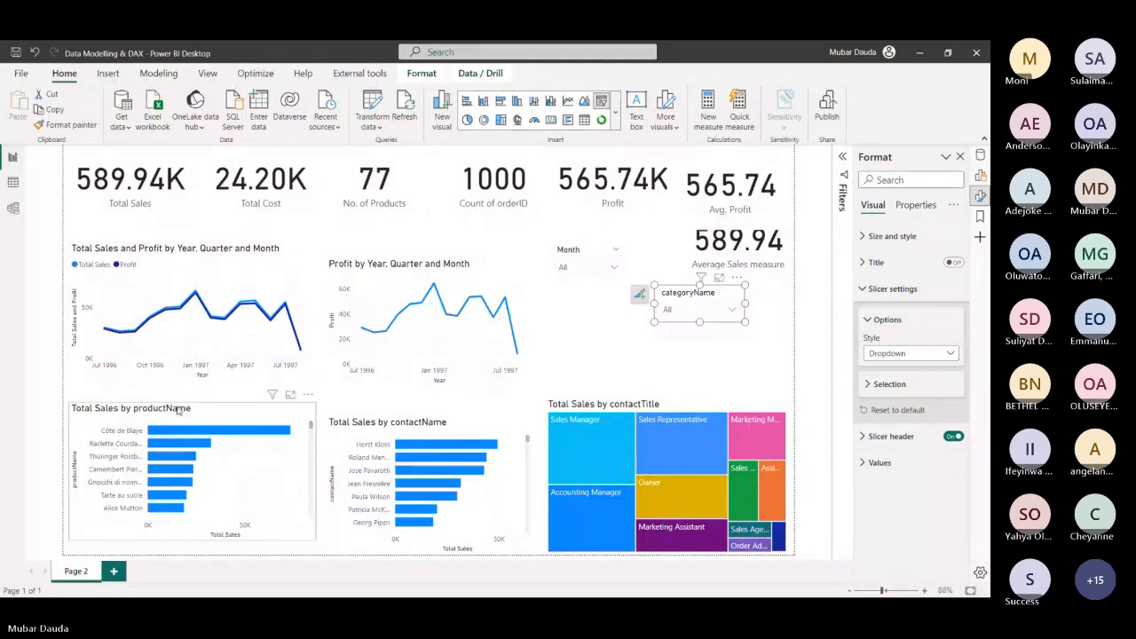
Move the Total Sales by productName bar chart and the two line charts lower on the page to free space below the cards
left_click_drag(178, 409, 163, 427)
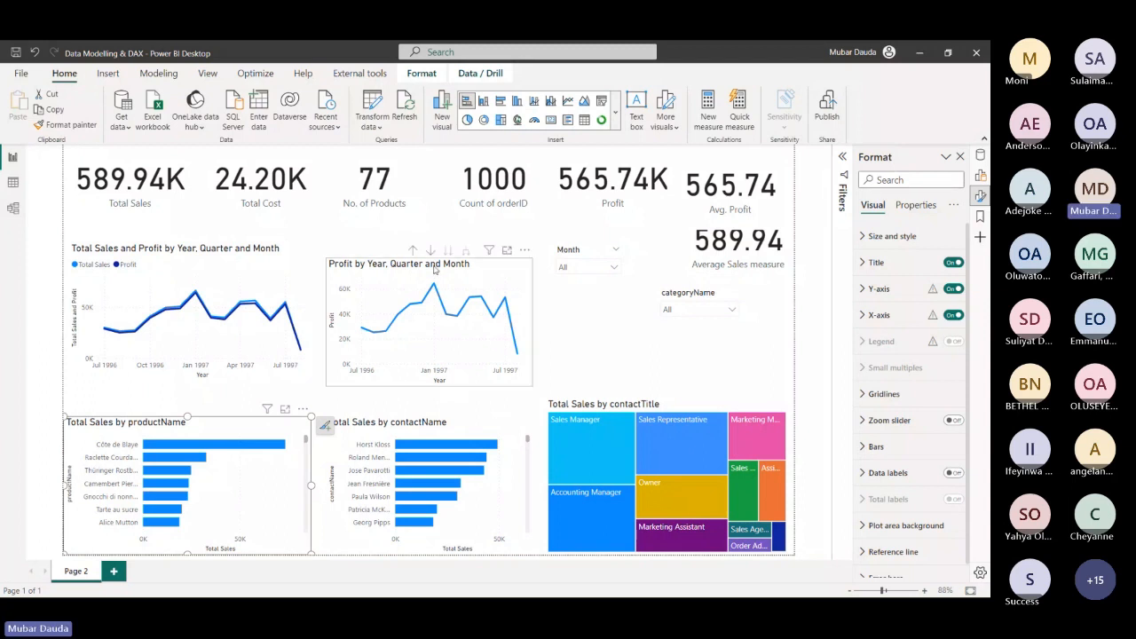
left_click_drag(453, 278, 484, 314)
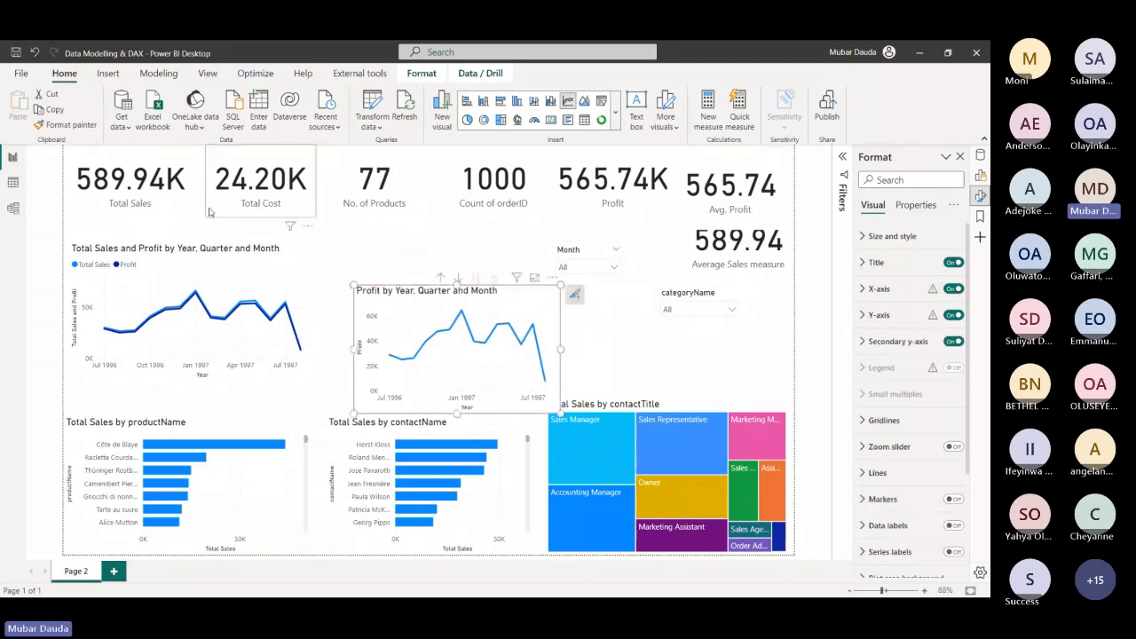
left_click_drag(187, 254, 186, 299)
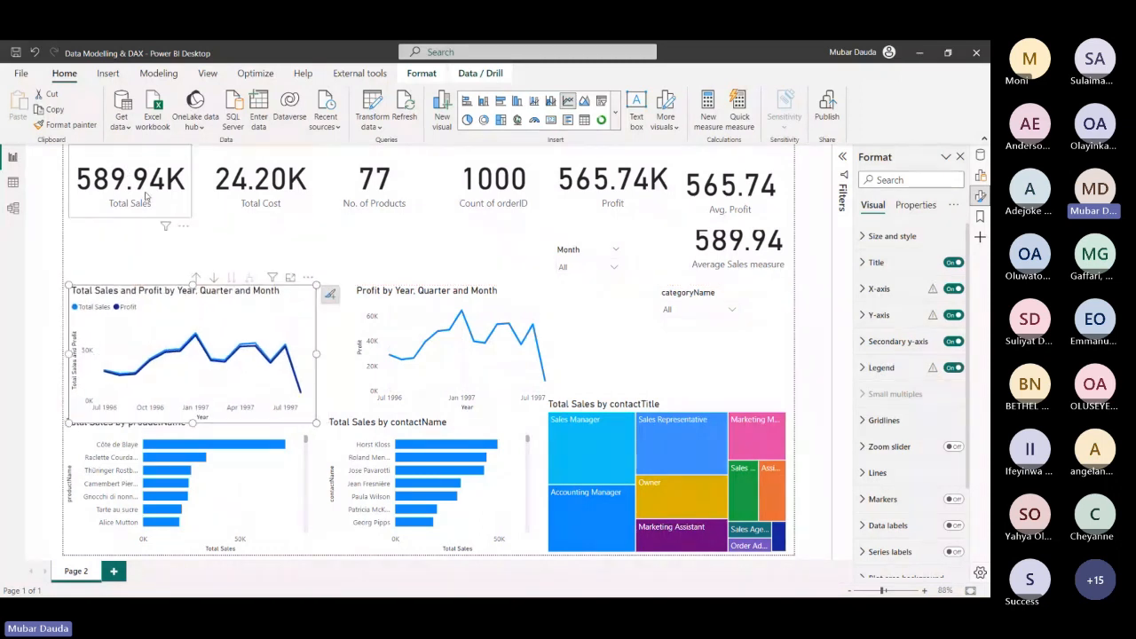
Move all seven card visuals lower on the page, placing the Total Sales card against the page's left margin
left_click_drag(145, 197, 159, 234)
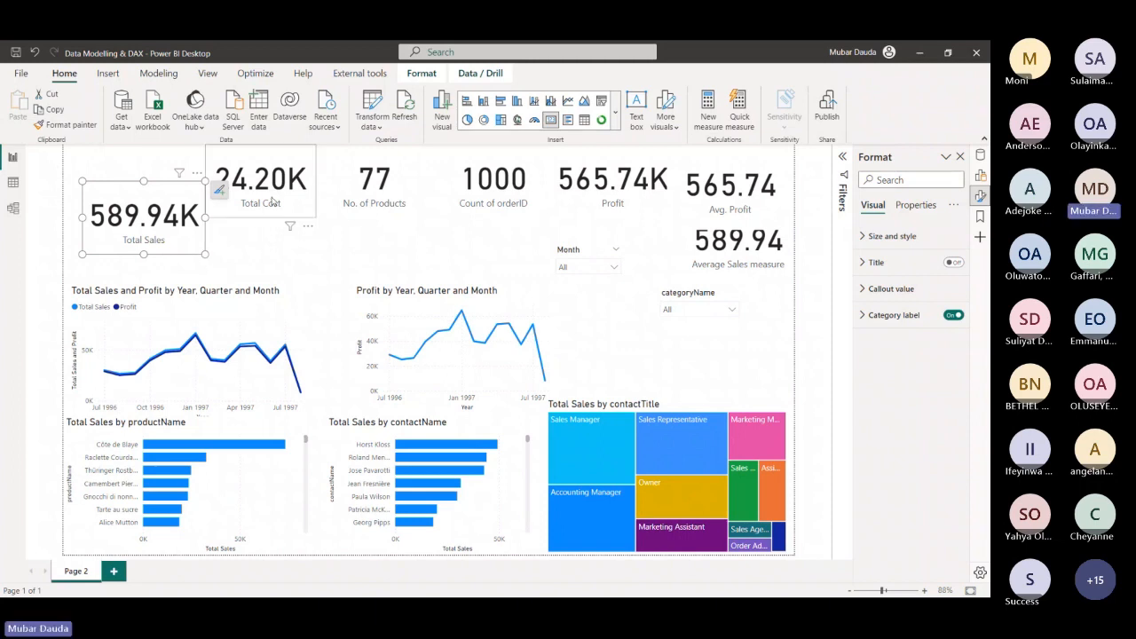
left_click_drag(274, 204, 298, 239)
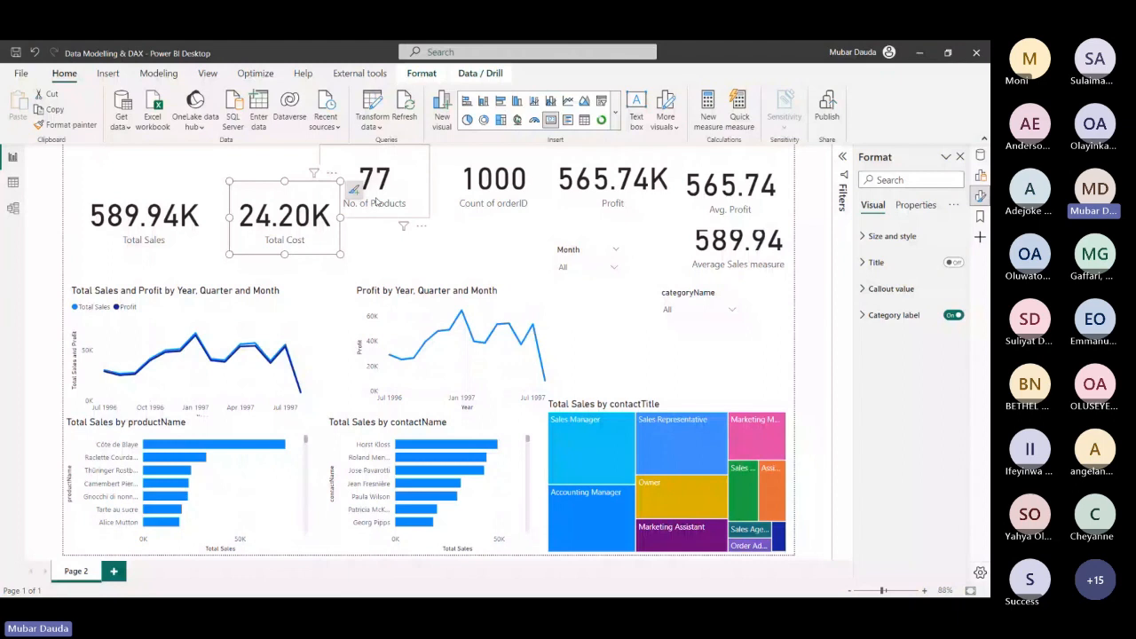
left_click_drag(376, 203, 418, 245)
left_click_drag(521, 185, 561, 228)
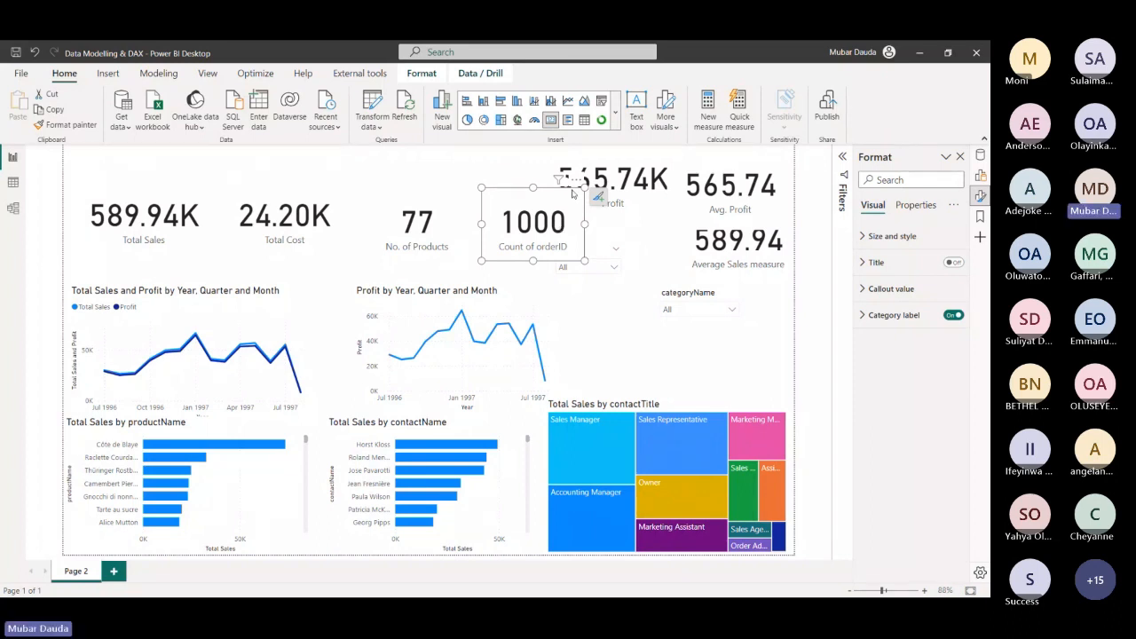
left_click_drag(644, 180, 668, 229)
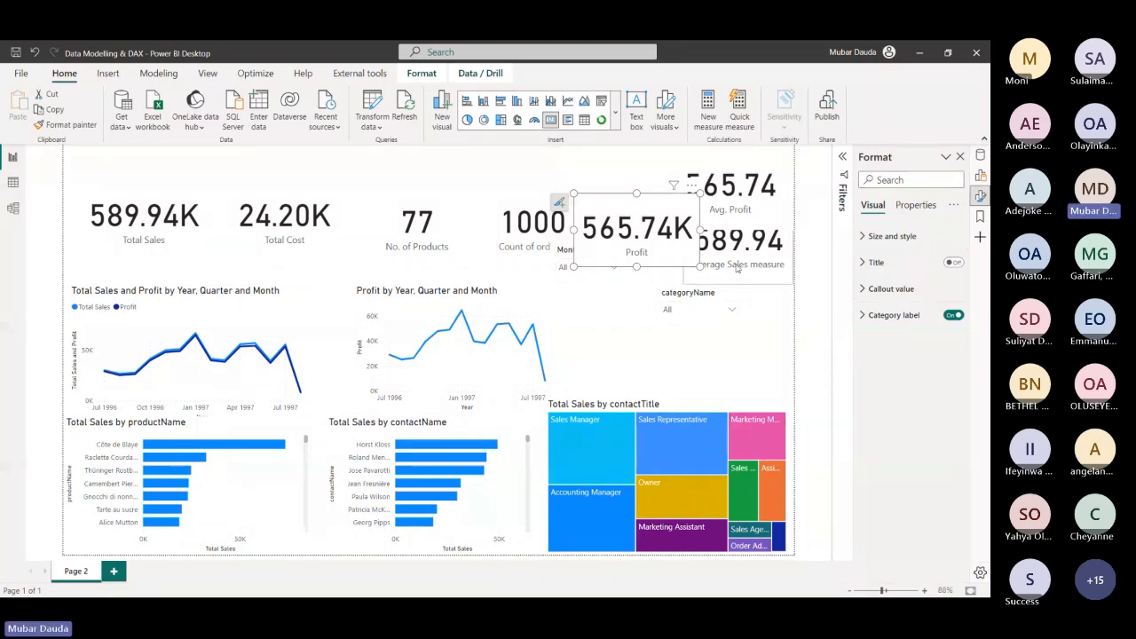
left_click_drag(736, 268, 732, 293)
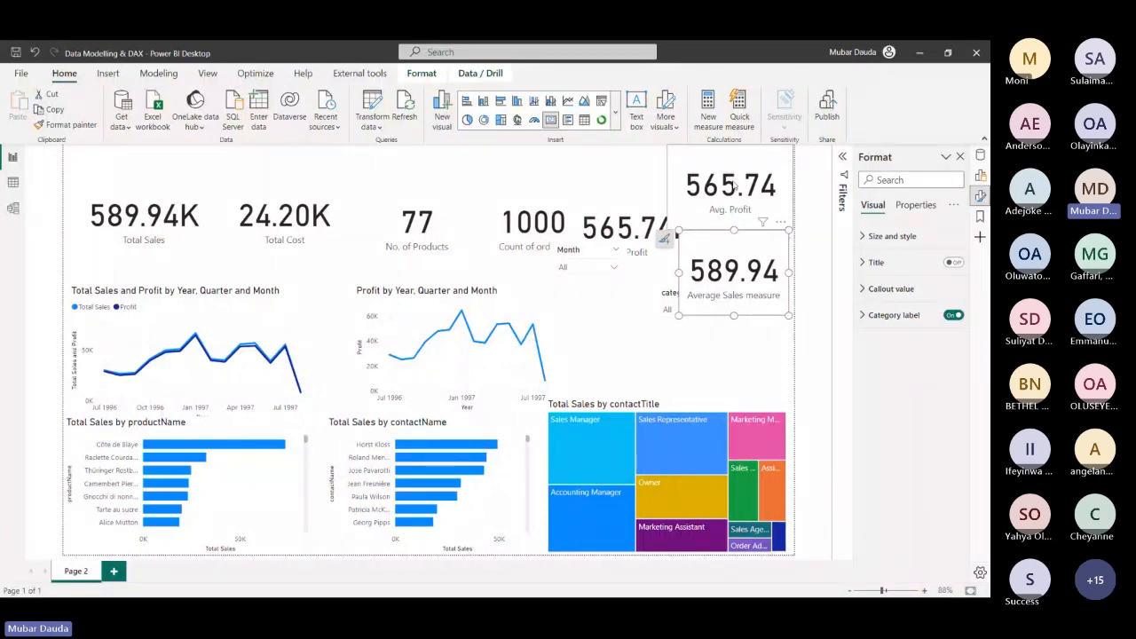
left_click_drag(733, 182, 733, 230)
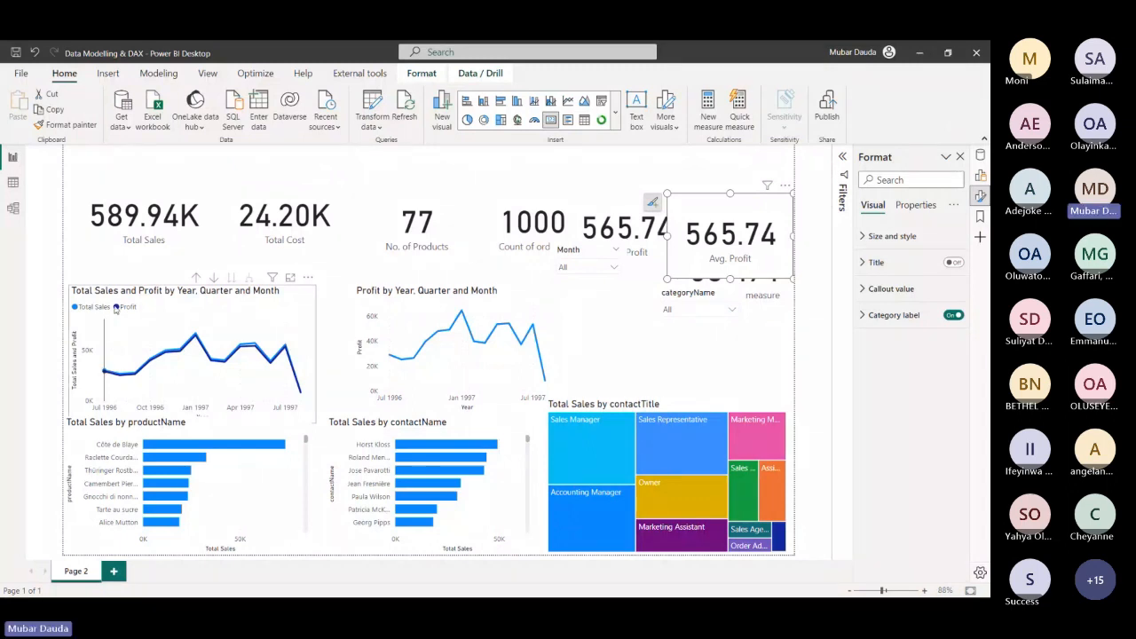
left_click_drag(142, 250, 135, 247)
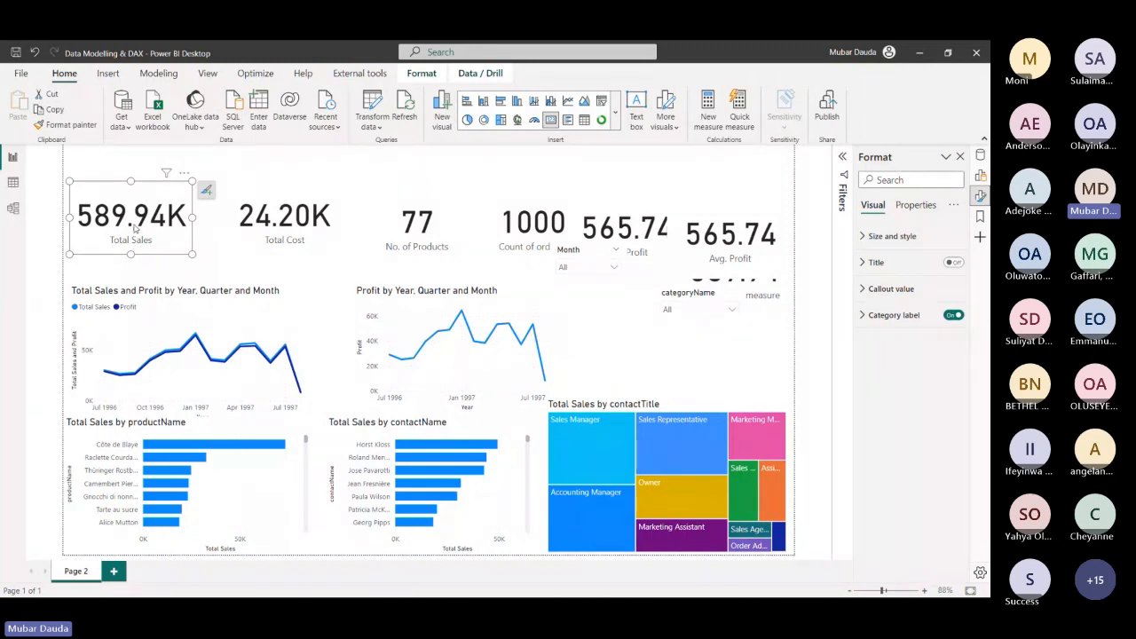
left_click_drag(131, 224, 131, 231)
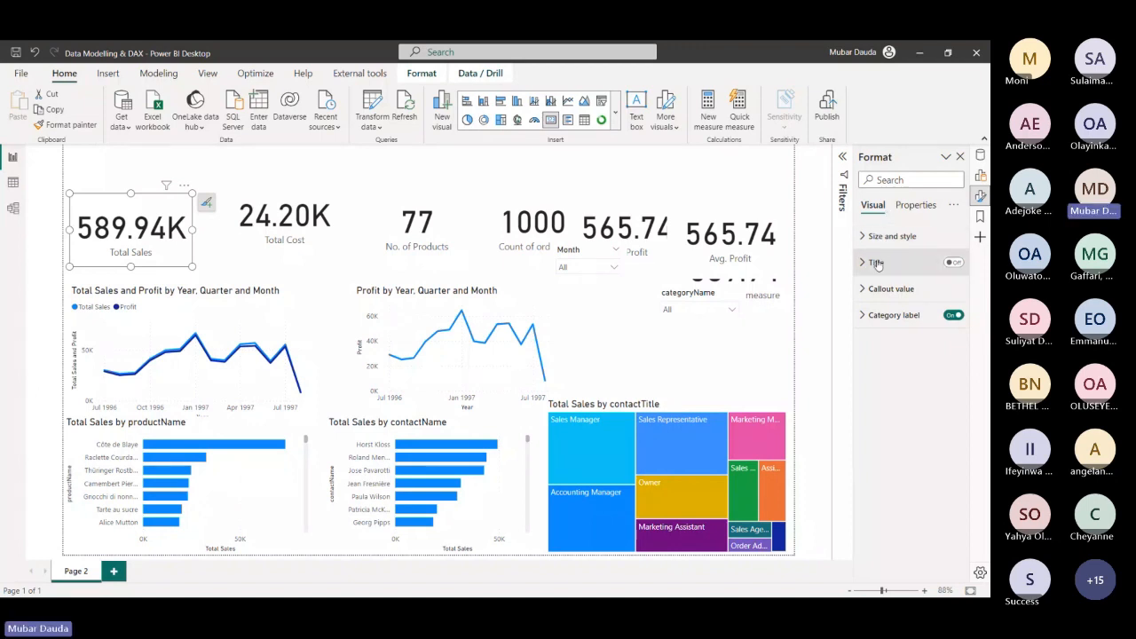
left_click(909, 207)
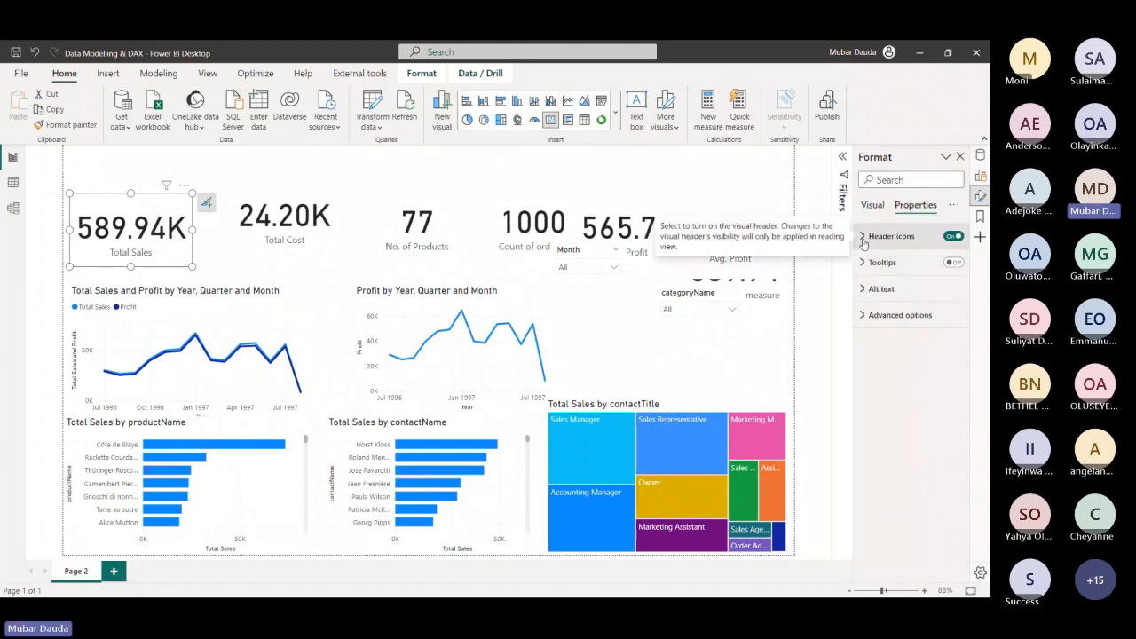
left_click(861, 289)
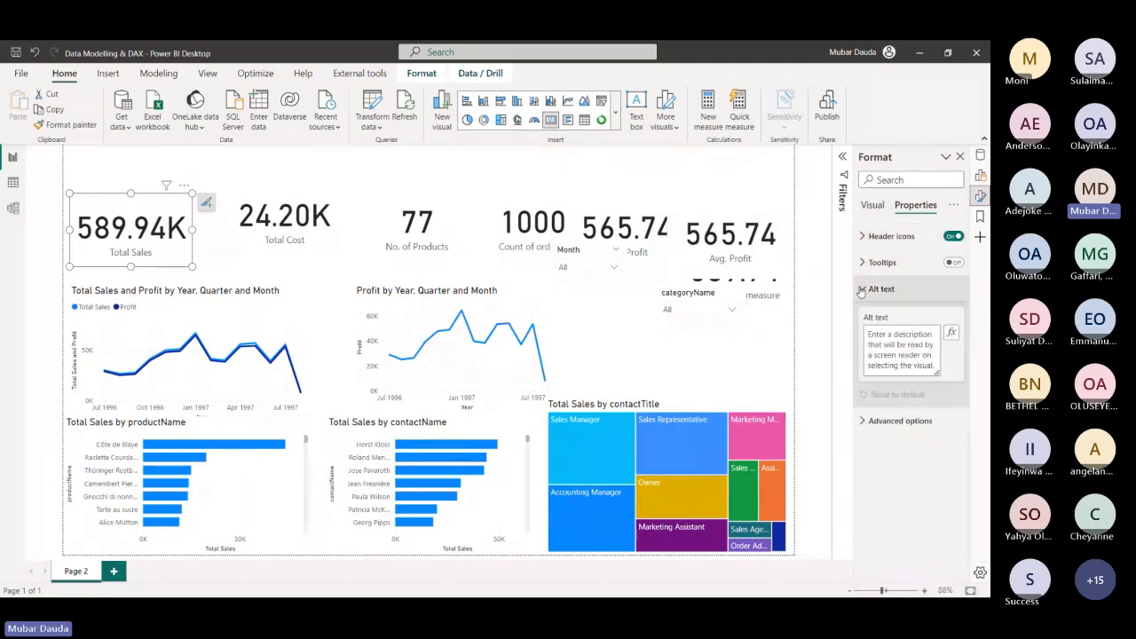
left_click(861, 289)
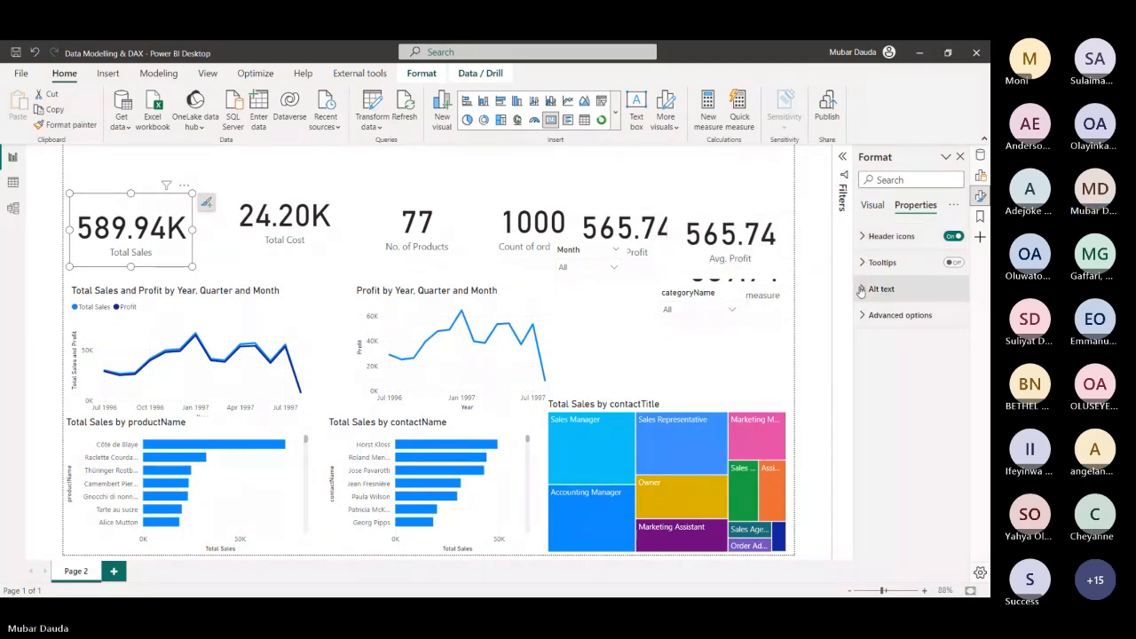
left_click(878, 205)
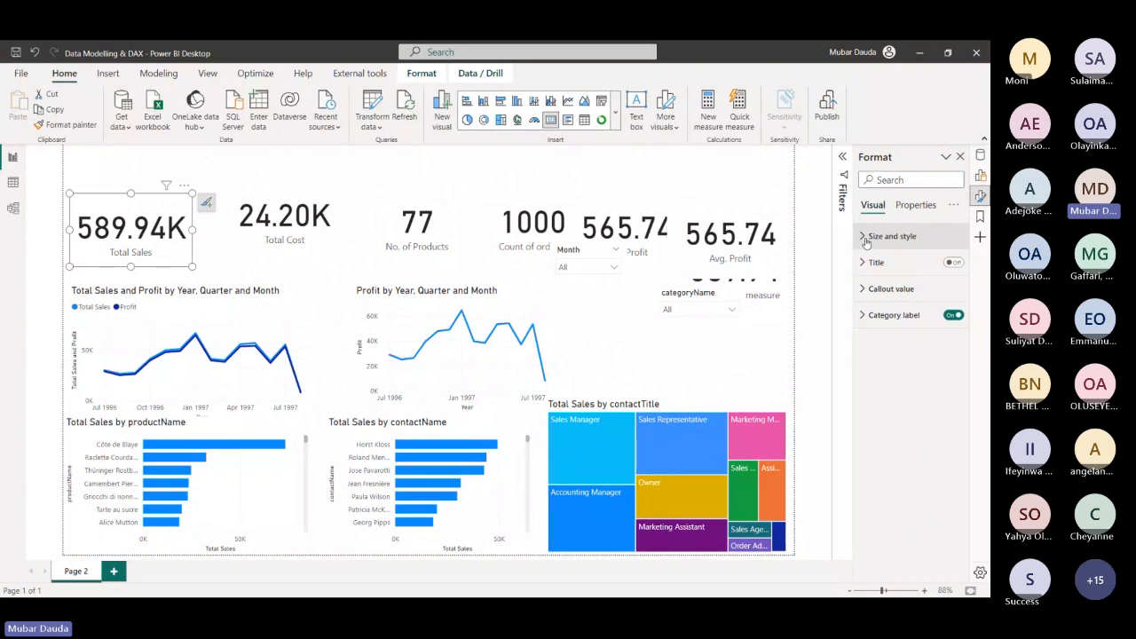
Resize the Total Sales card to a height of about 118 and a width of about 206
left_click(867, 240)
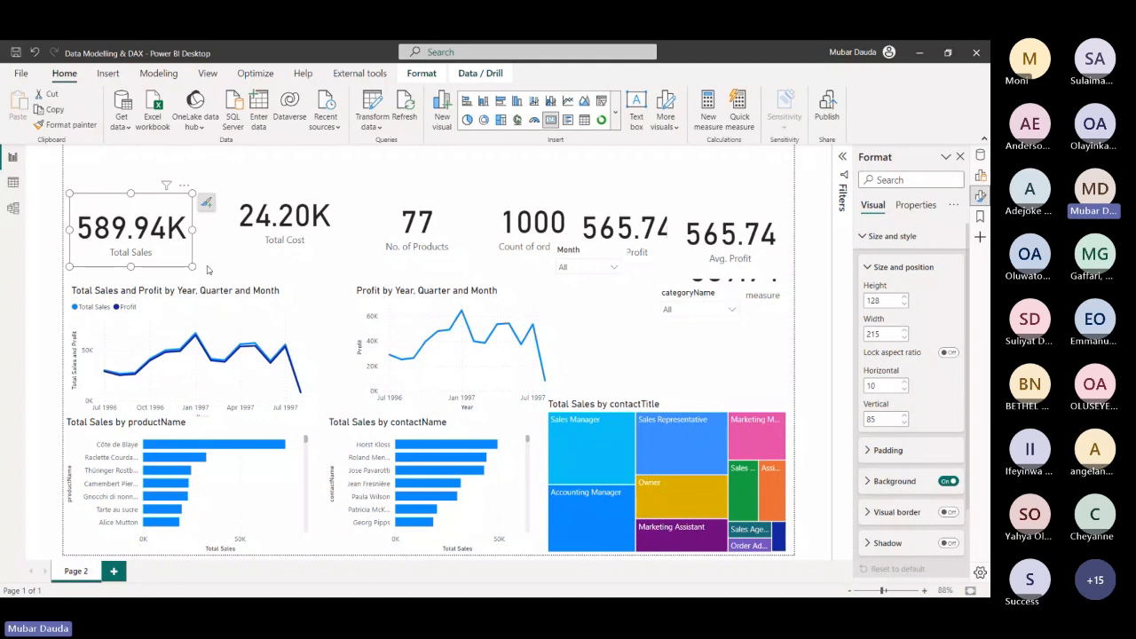
left_click_drag(191, 266, 216, 266)
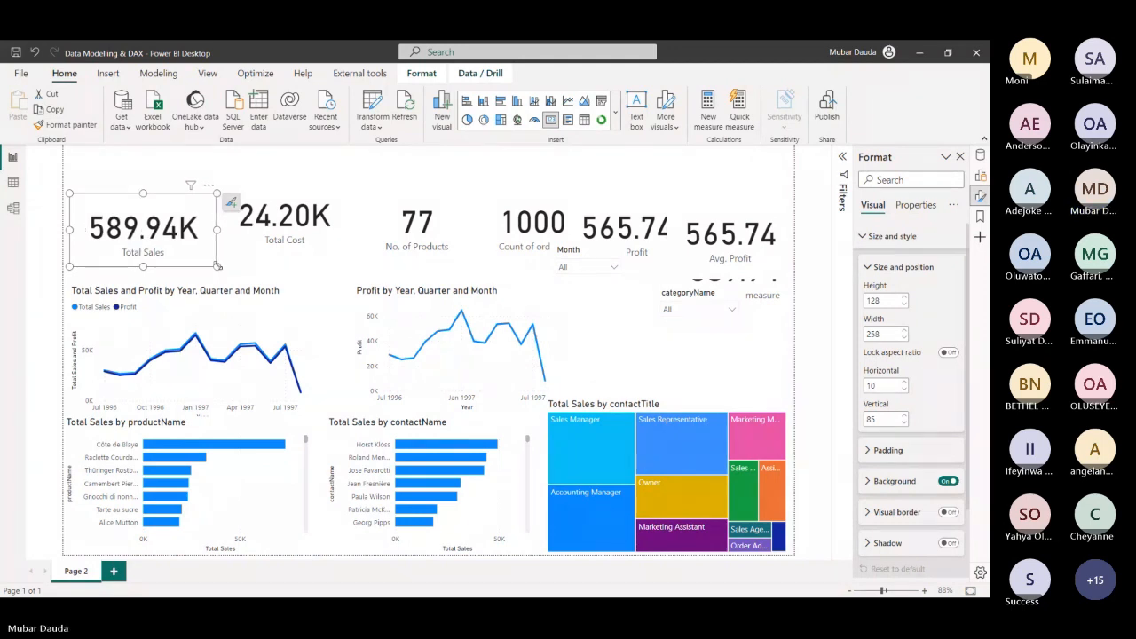
left_click_drag(216, 266, 187, 262)
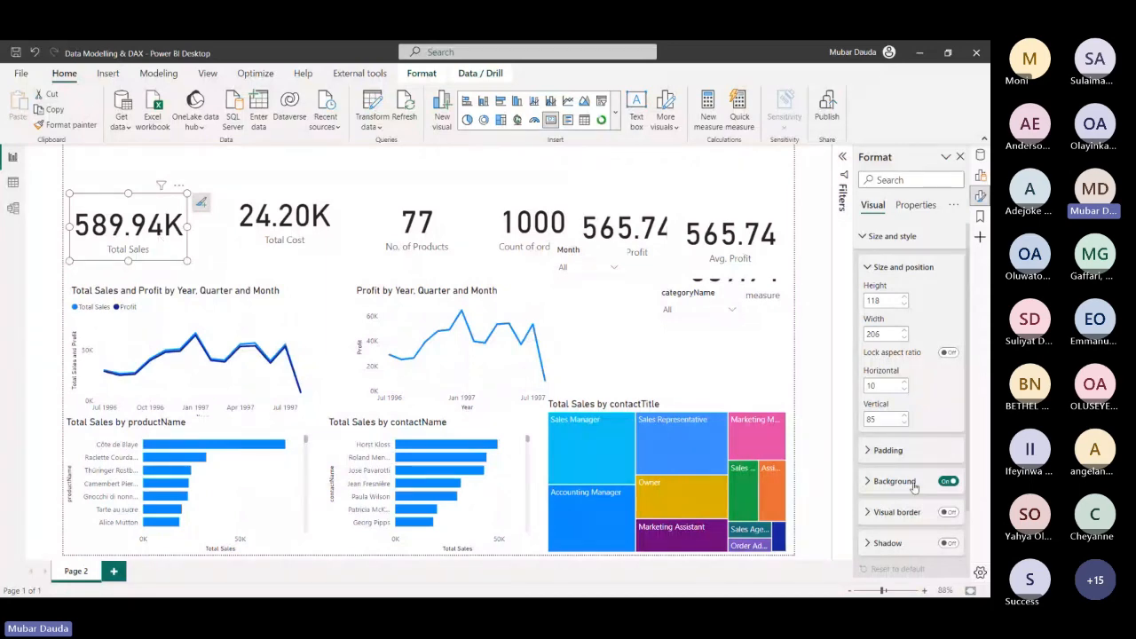
left_click(871, 268)
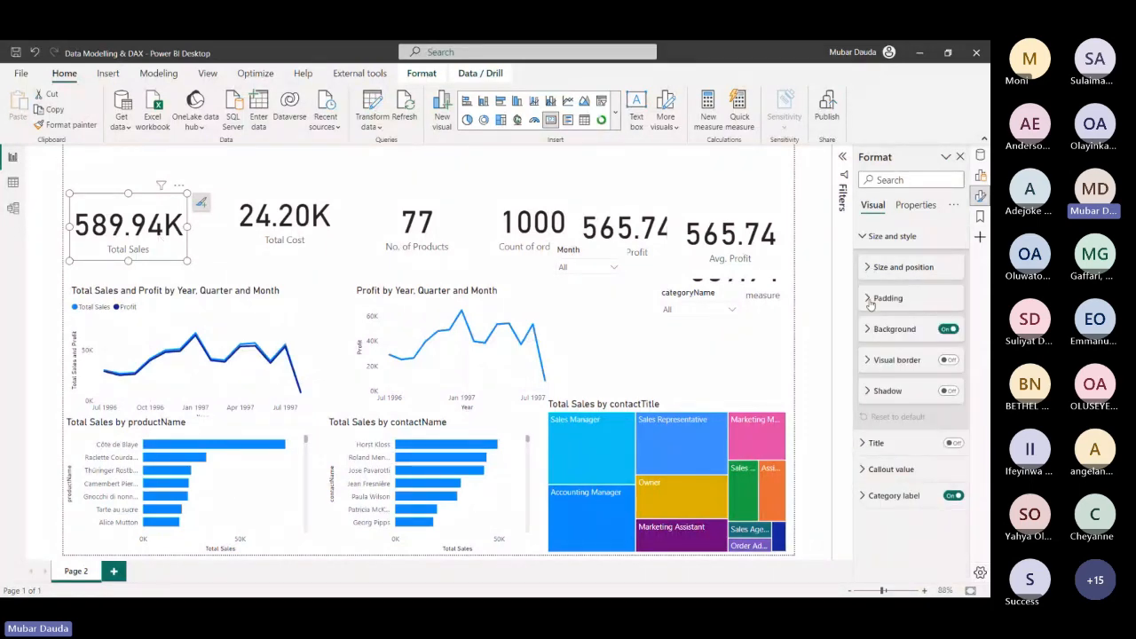
Try a blue background colour on the Total Sales card and return it to white
left_click(868, 331)
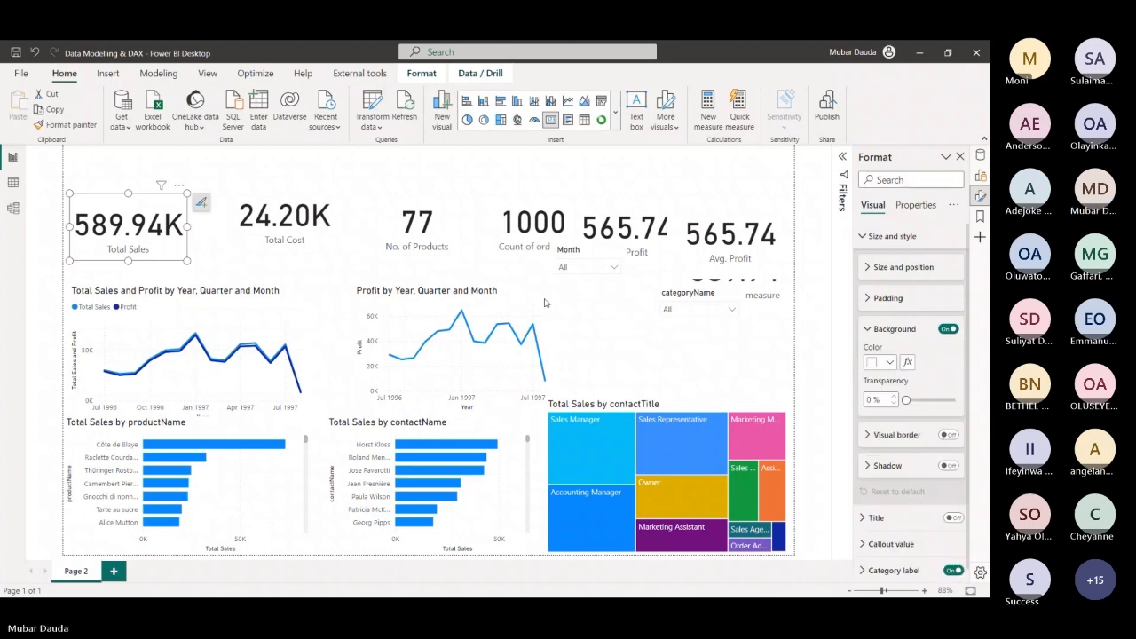
left_click(886, 362)
left_click(834, 310)
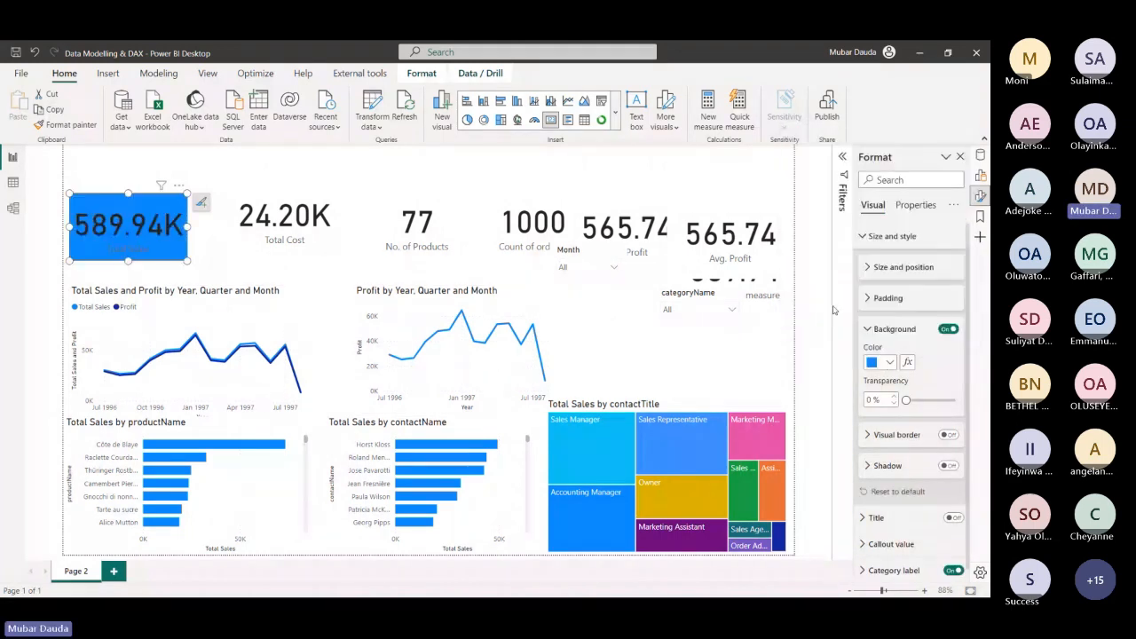
left_click(892, 363)
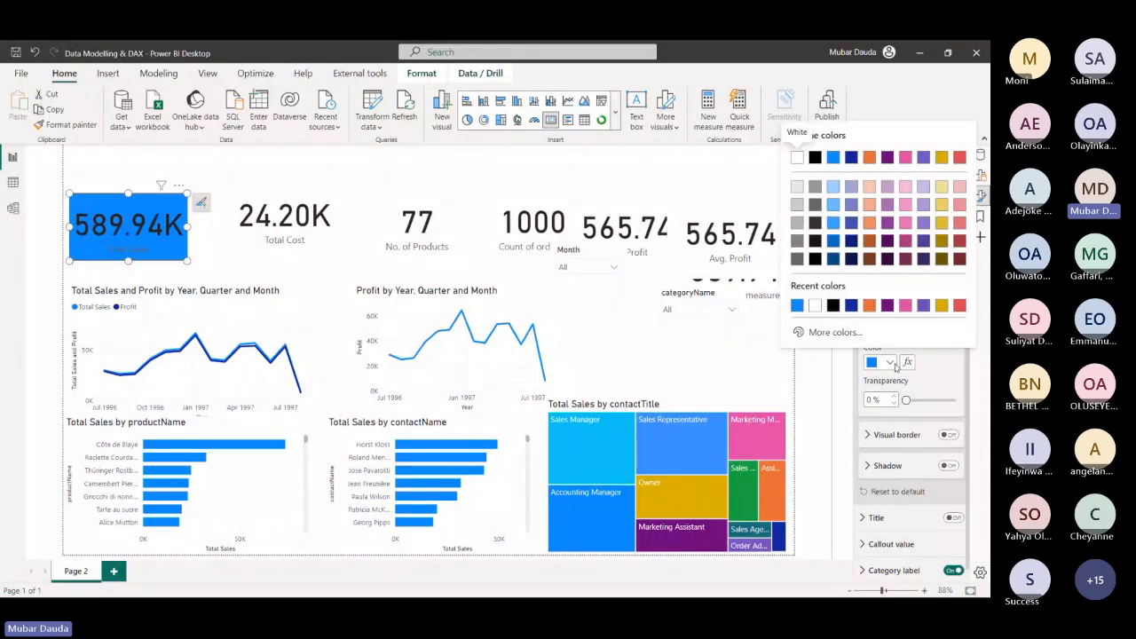
left_click(797, 157)
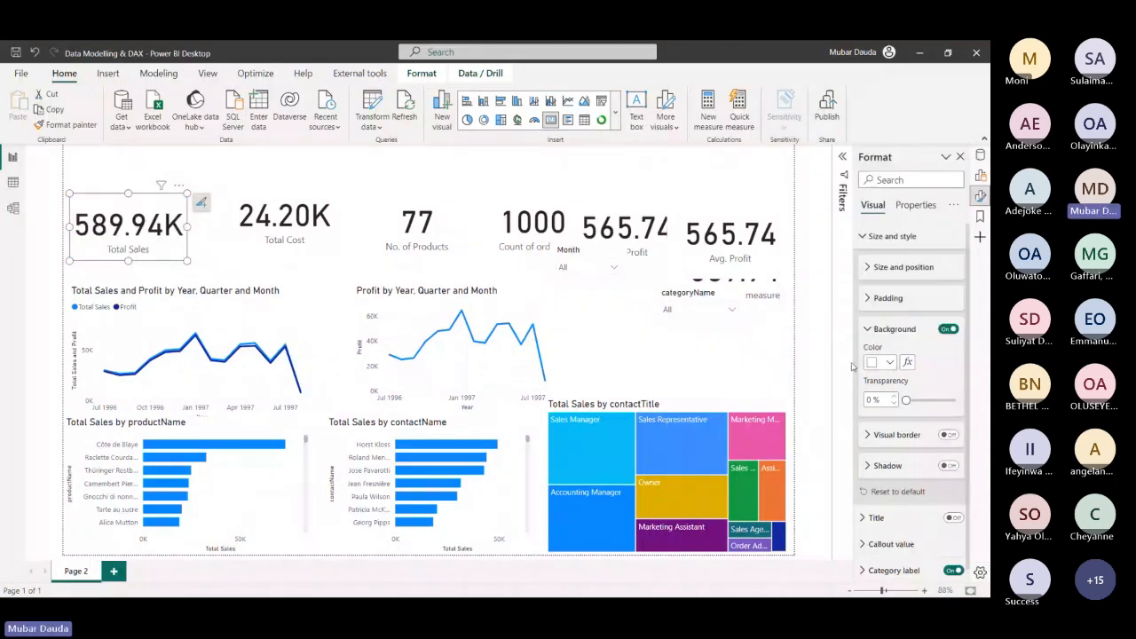
Give the Total Sales card a blue background with 67% transparency
left_click_drag(904, 401, 947, 401)
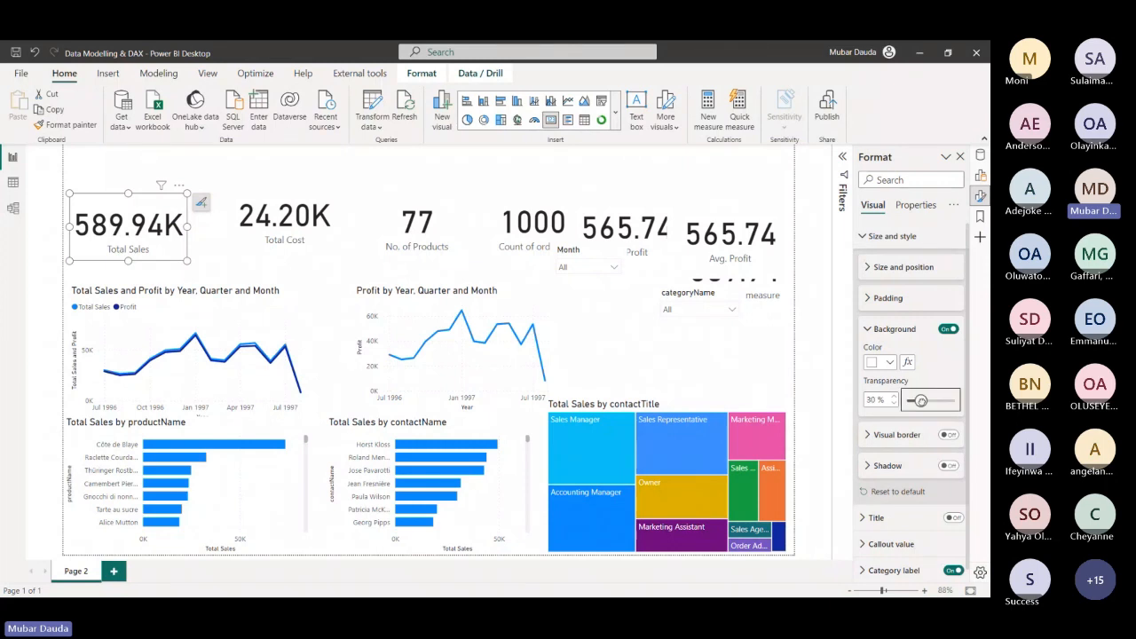
left_click(892, 364)
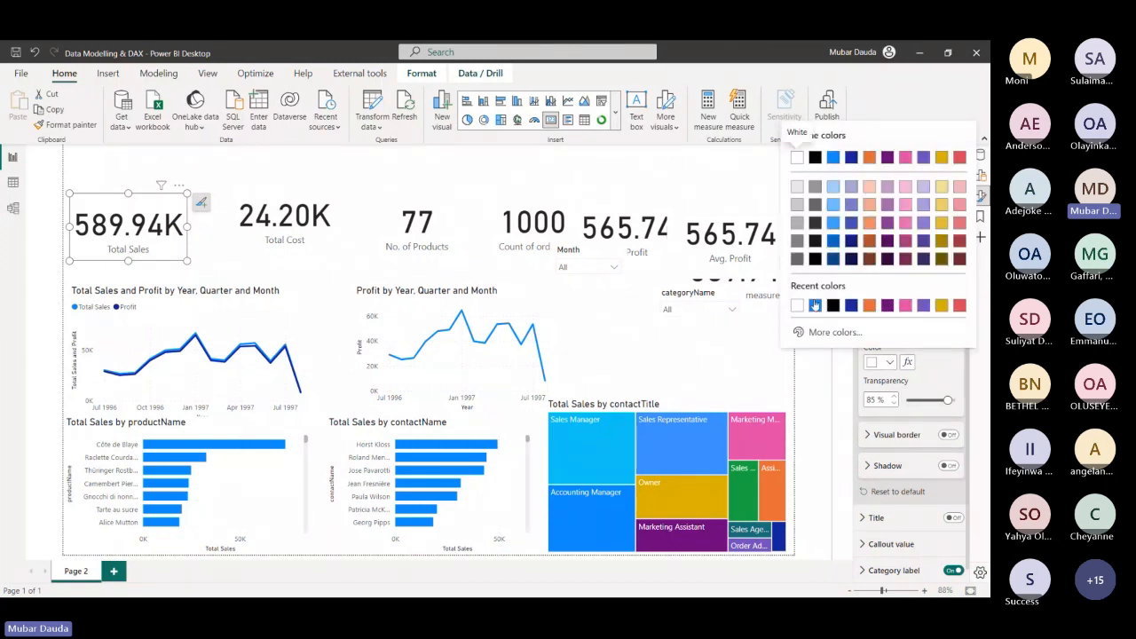
left_click(815, 307)
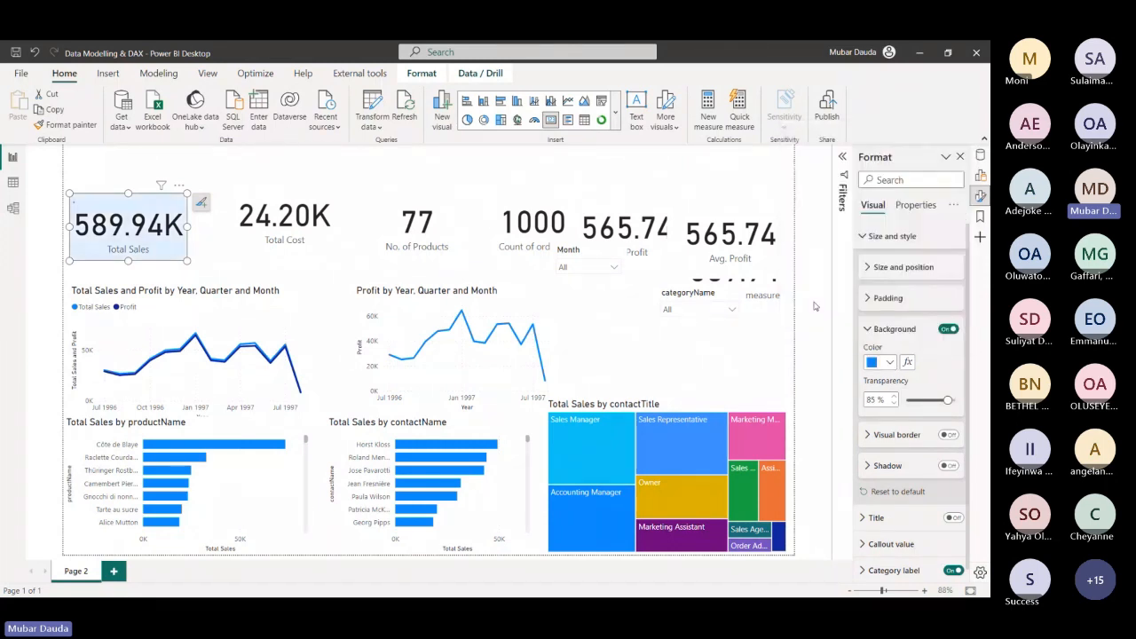
mouse_move(947, 400)
left_mouse_down()
mouse_move(909, 400)
mouse_move(939, 401)
left_mouse_up()
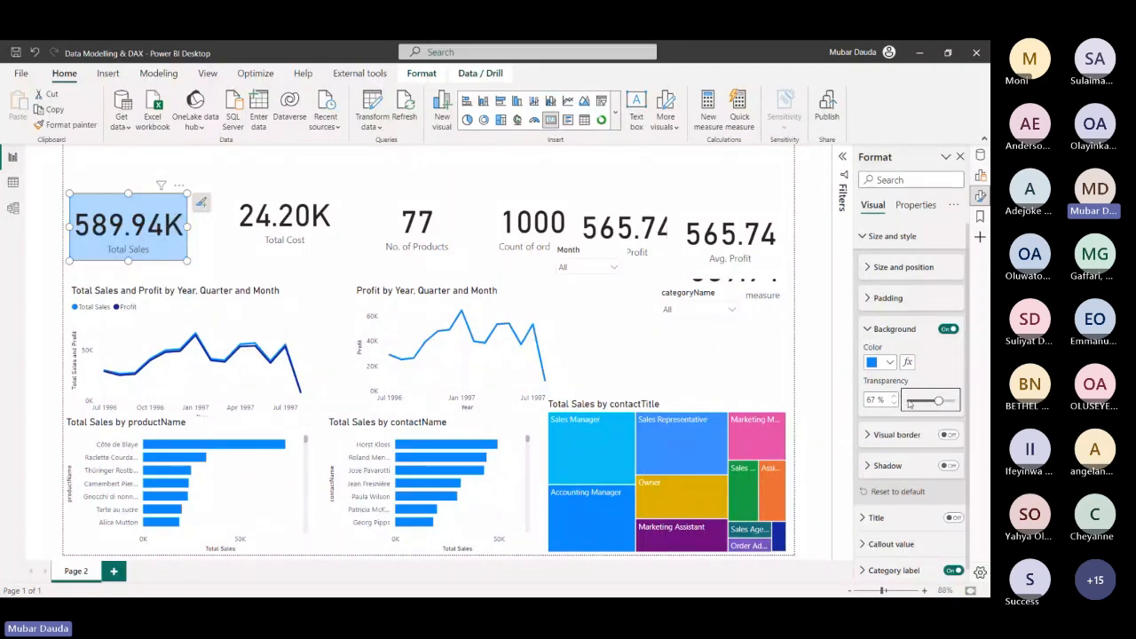
Set the Total Sales card's background colour to white and collapse its background settings
left_click(889, 365)
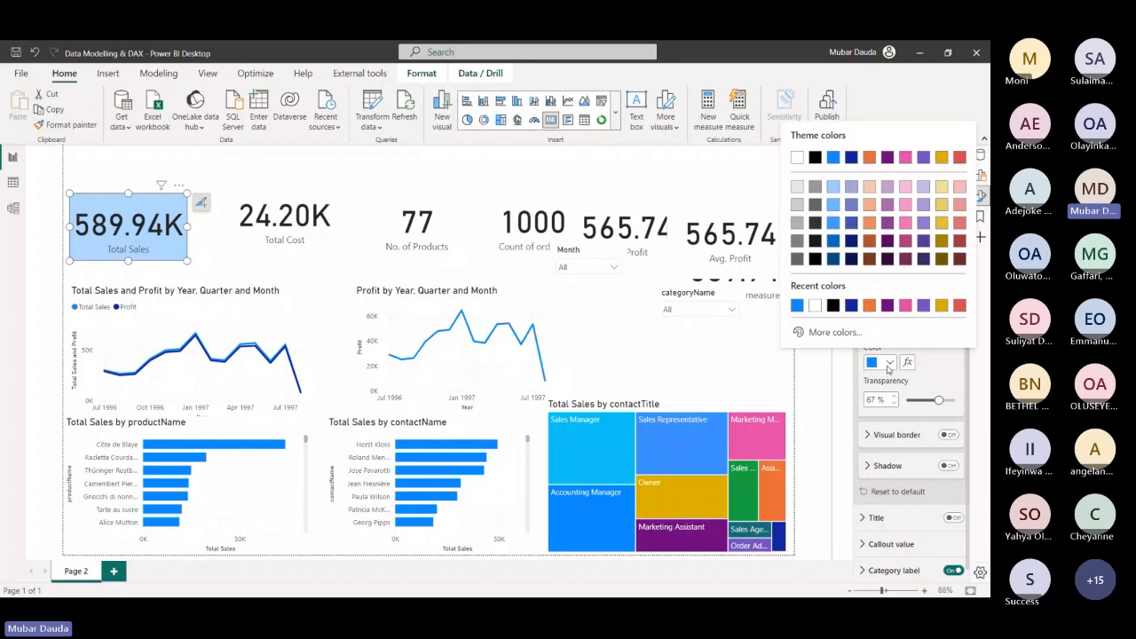
left_click(816, 306)
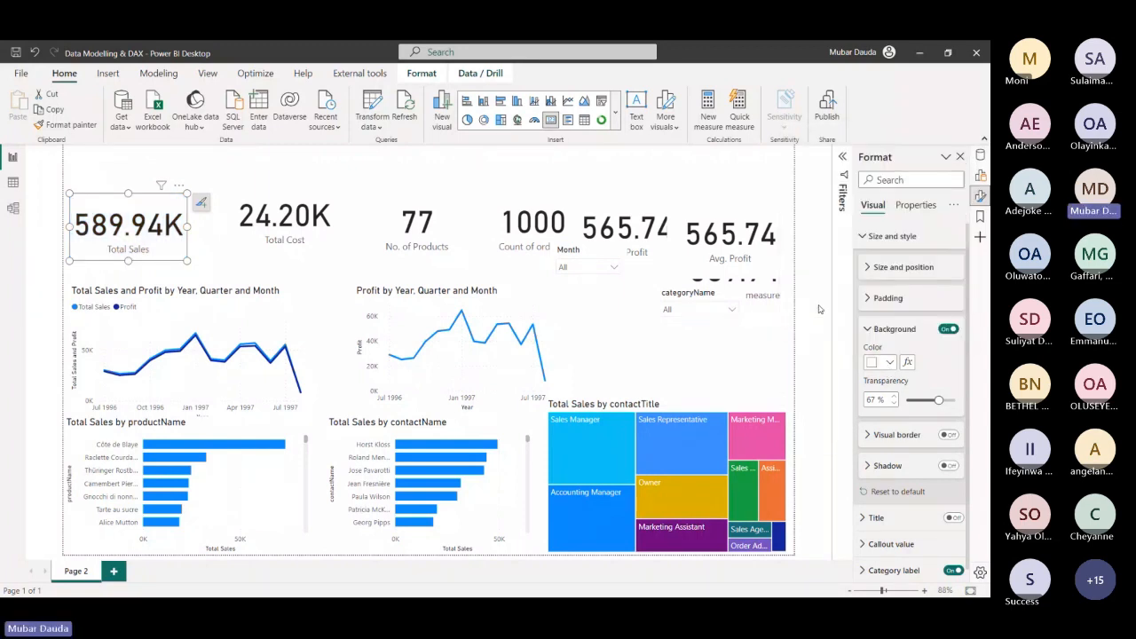
left_click(888, 330)
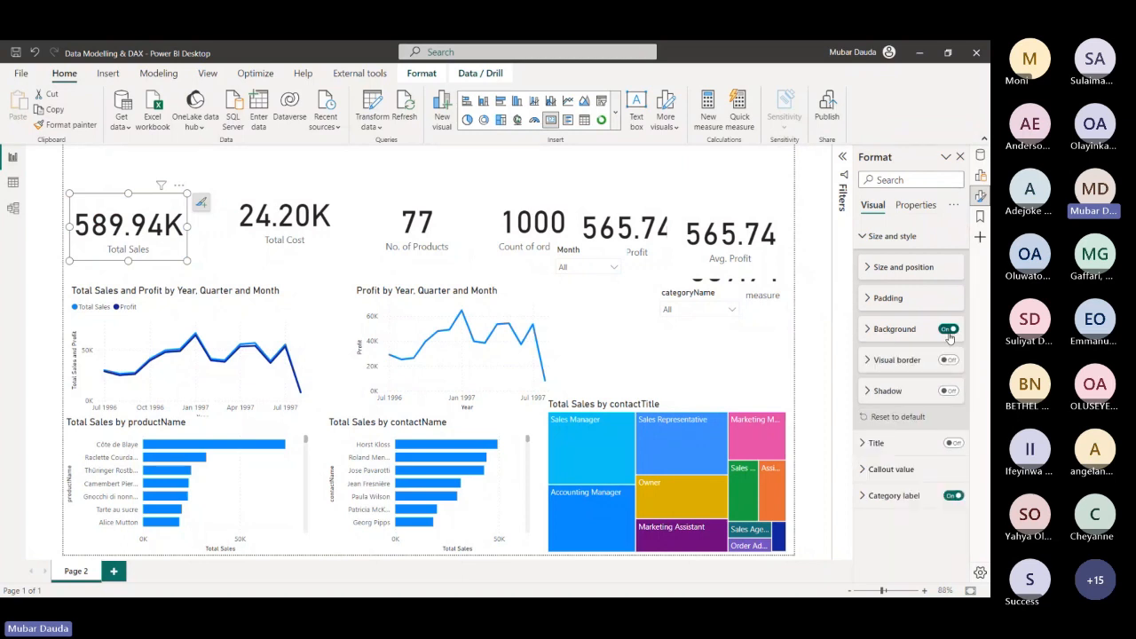
Turn on the title of the Total Sales card and open its title text settings
left_click(869, 236)
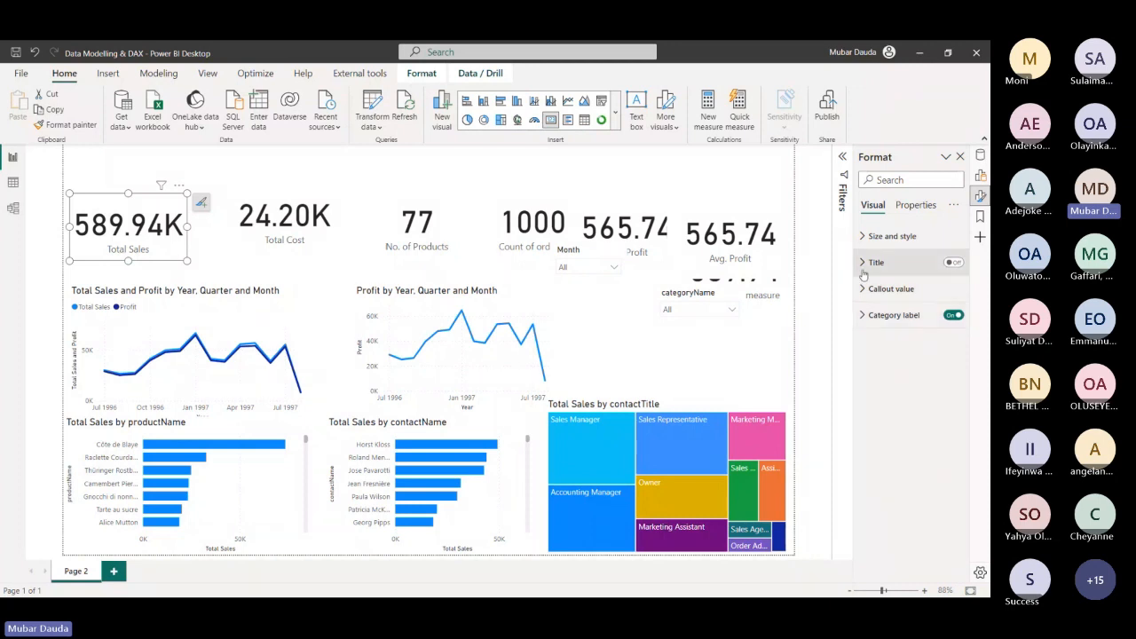
left_click(950, 265)
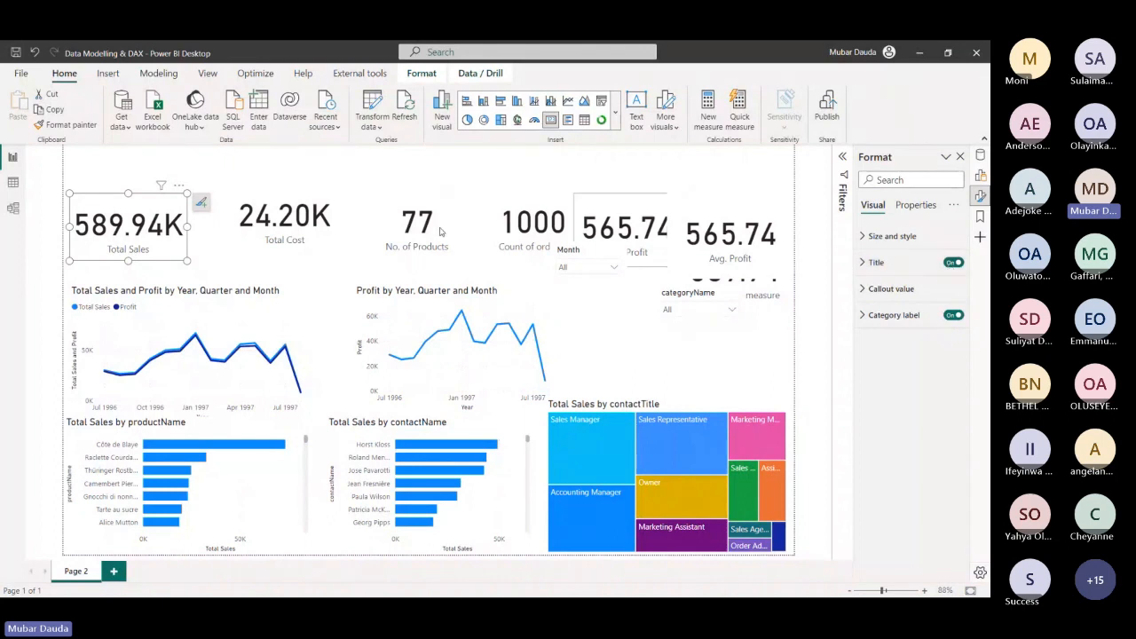
left_click(866, 263)
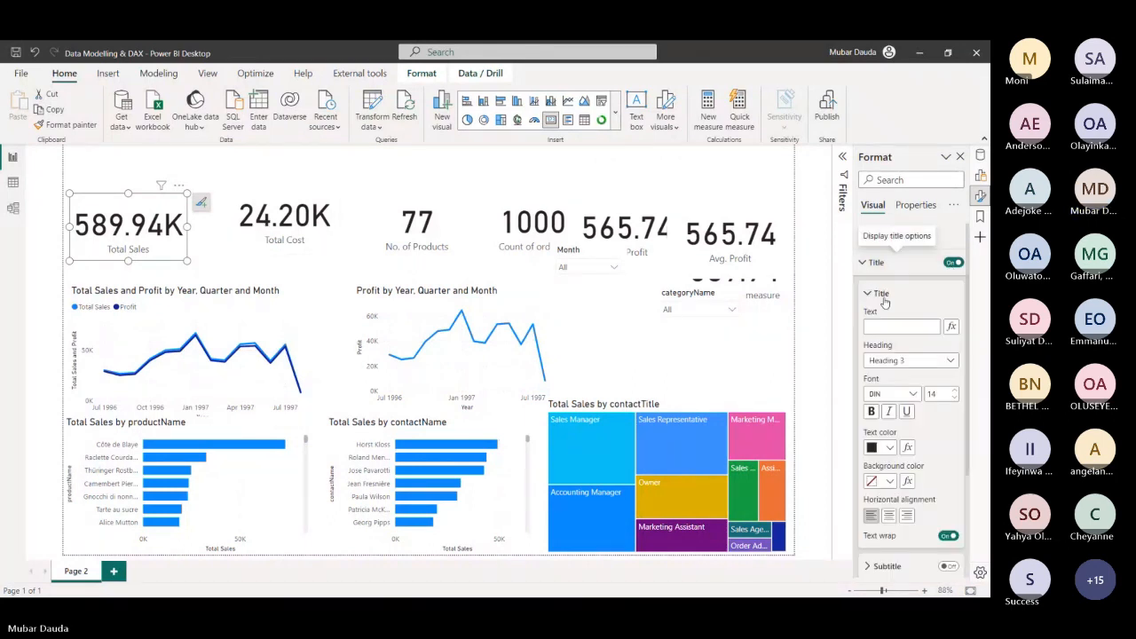
type("T")
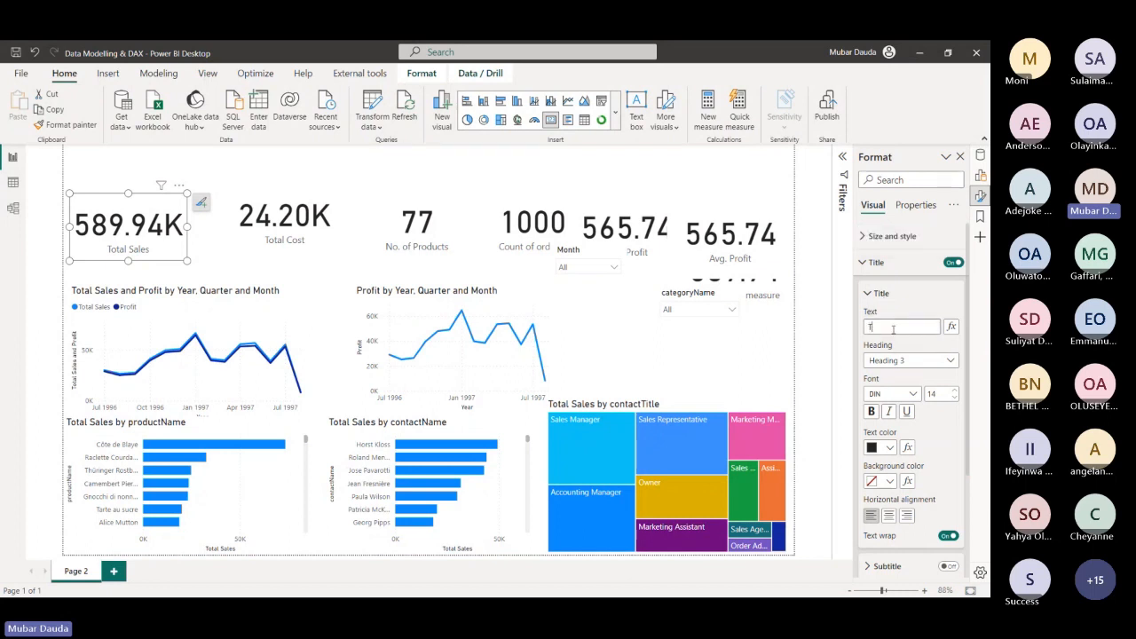
type("otal")
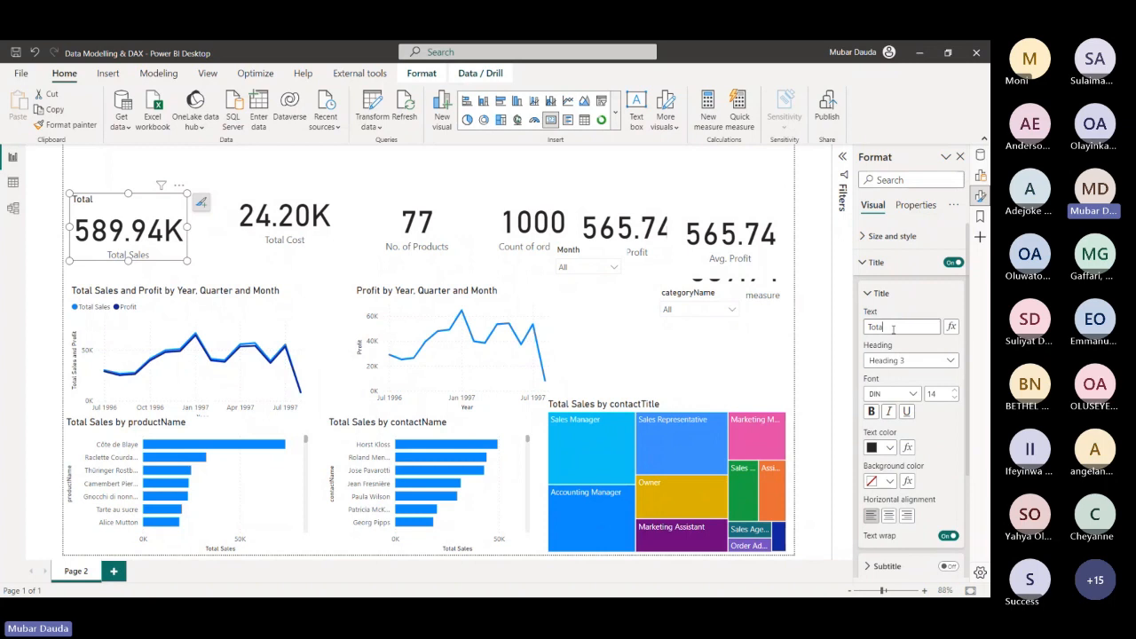
key("BackSpace")
key("BackSpace")
key("BackSpace")
key("BackSpace")
key("BackSpace")
Set the Total Sales card's title text to "Revenue Achieved"
type("reven")
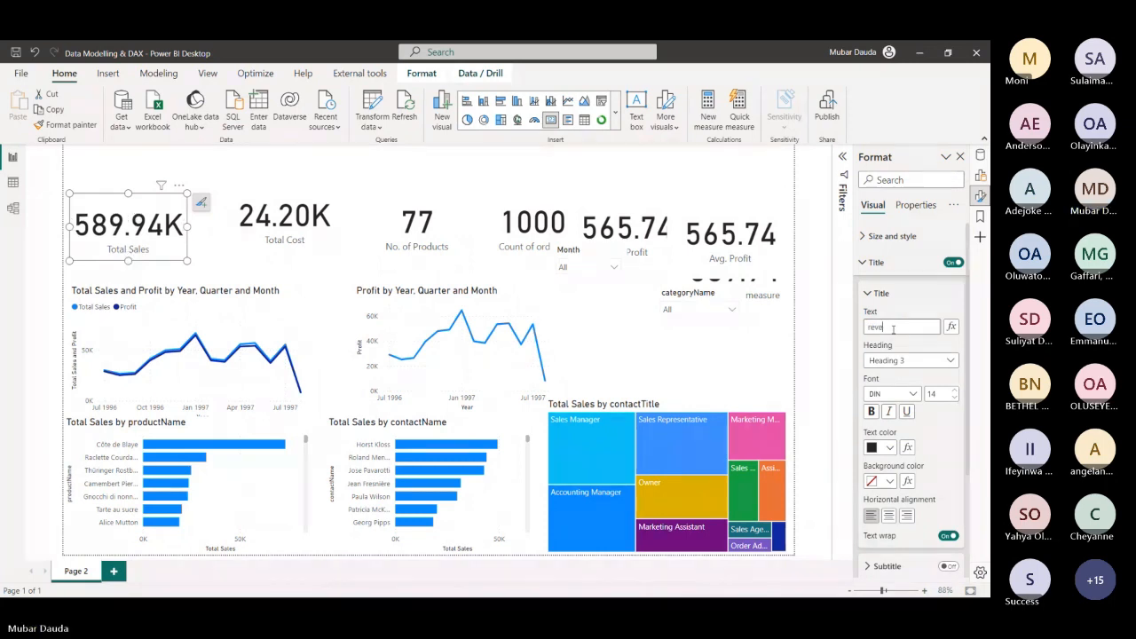
type("ue")
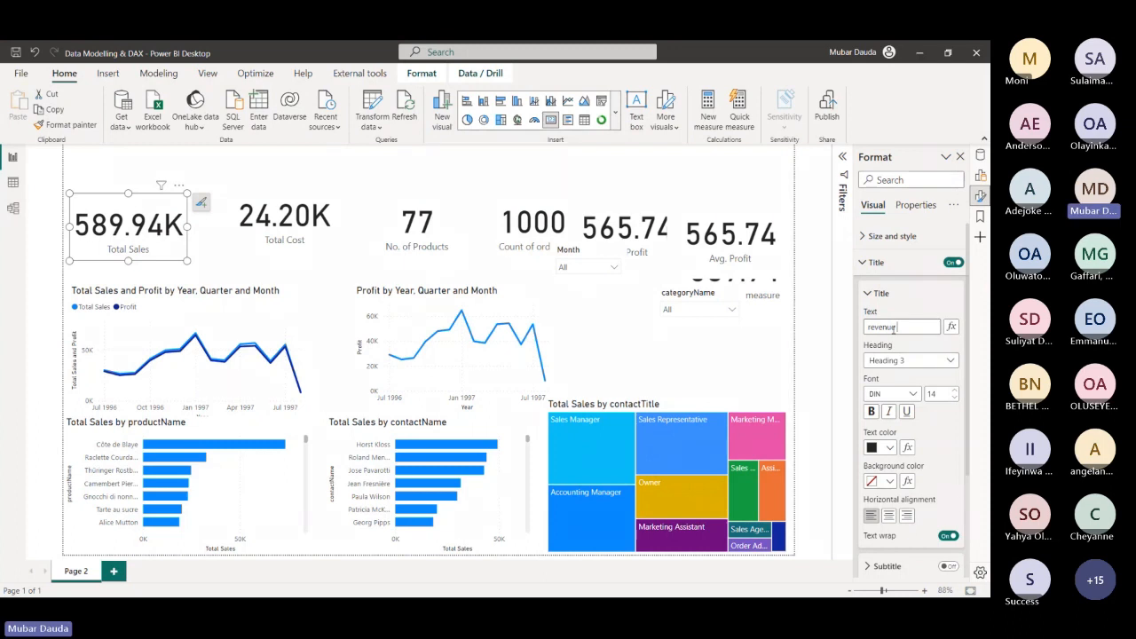
type(" Achieved")
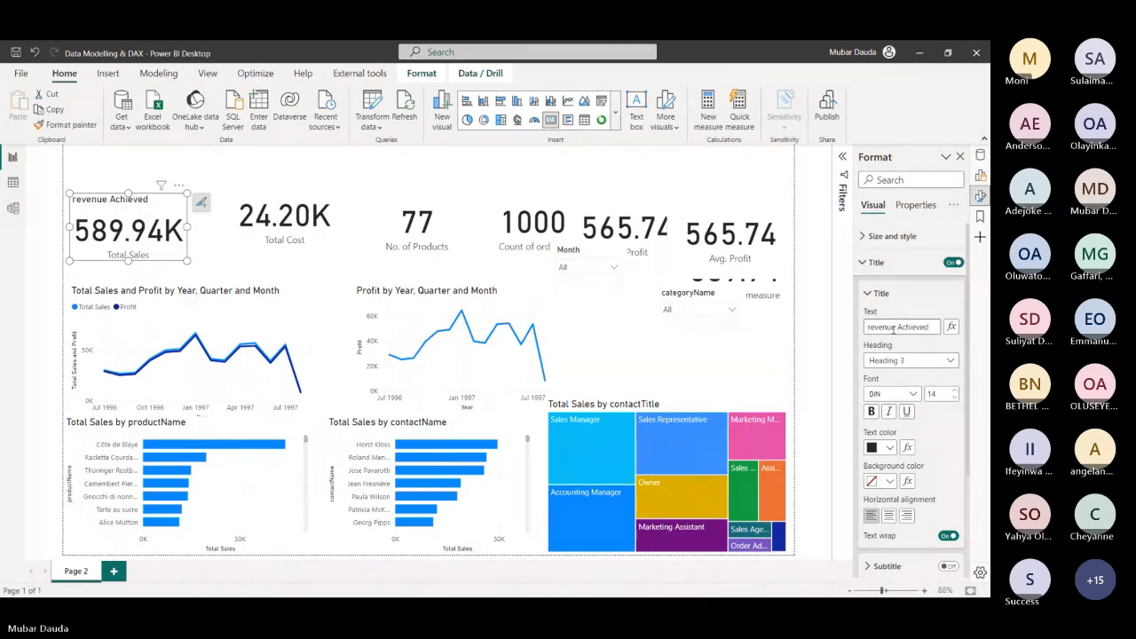
key("BackSpace")
type("R")
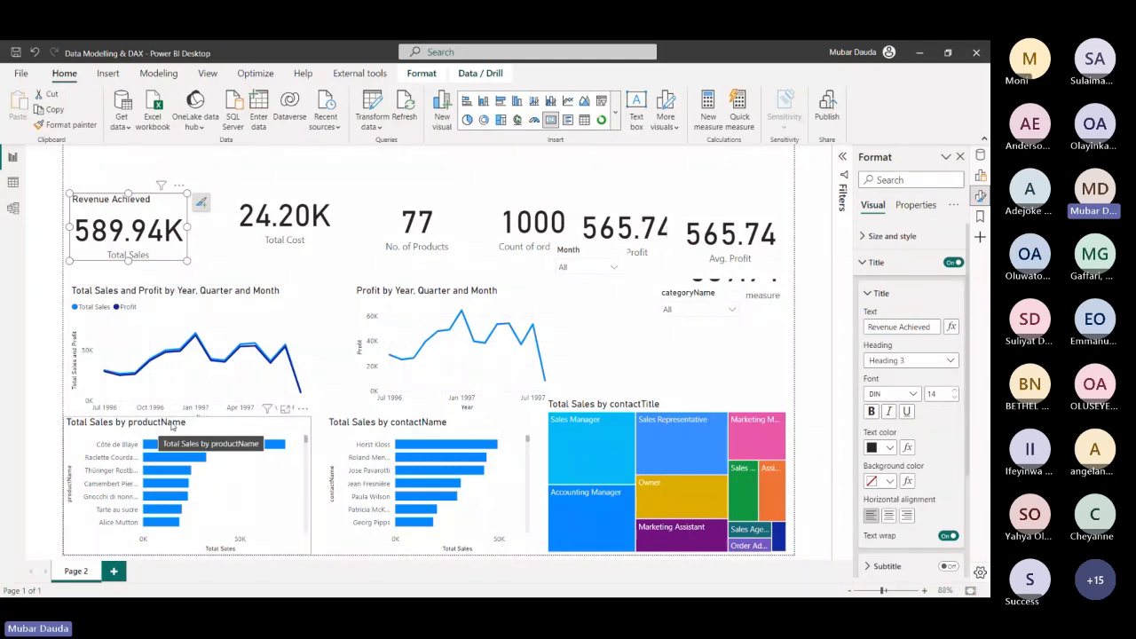
Centre the Revenue Achieved title horizontally and make it bold
mouse_move(161, 350)
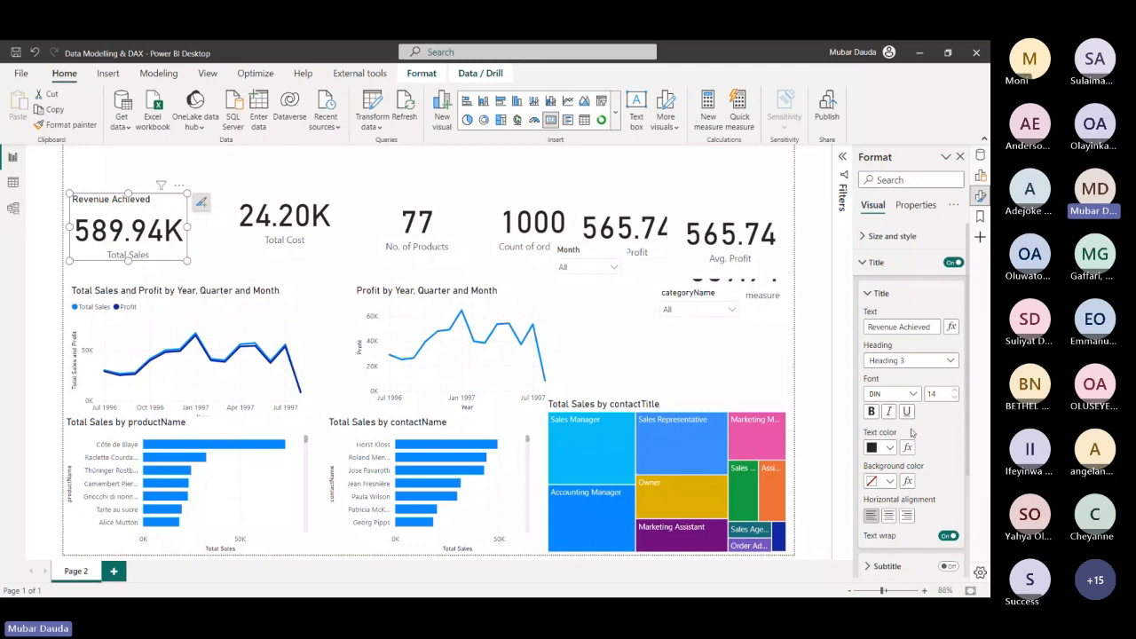
left_click(889, 516)
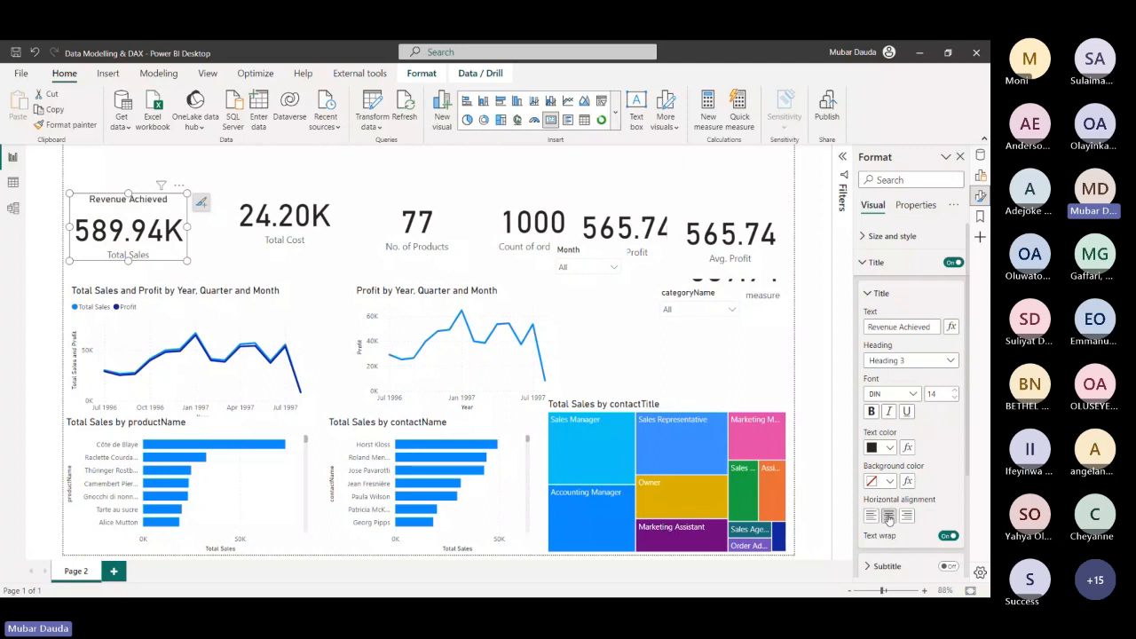
left_click(869, 413)
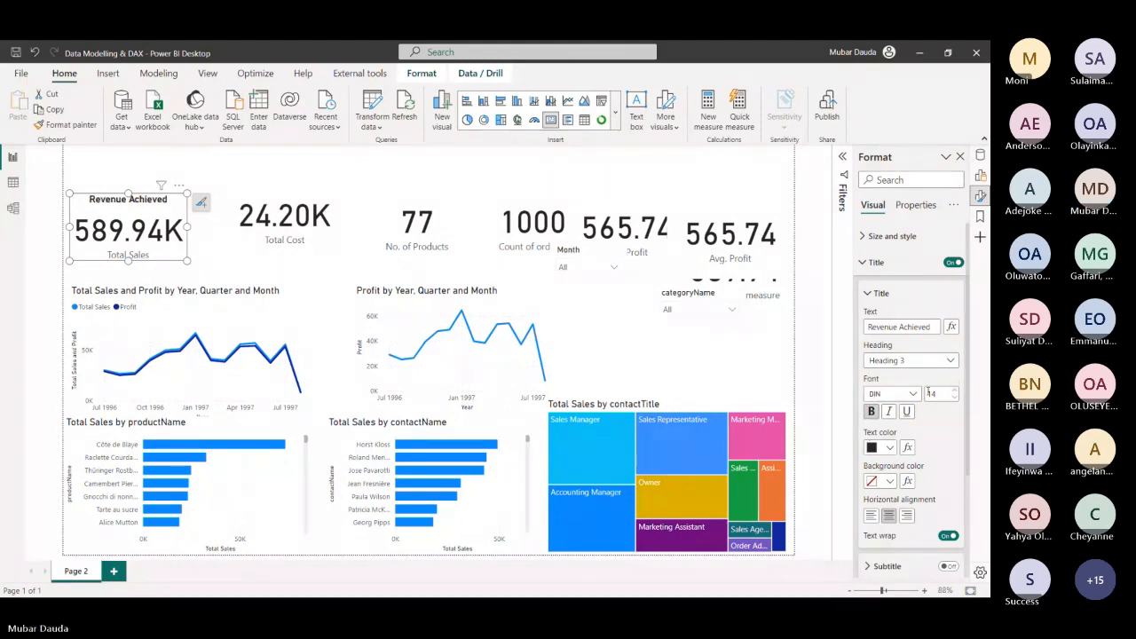
left_click(868, 294)
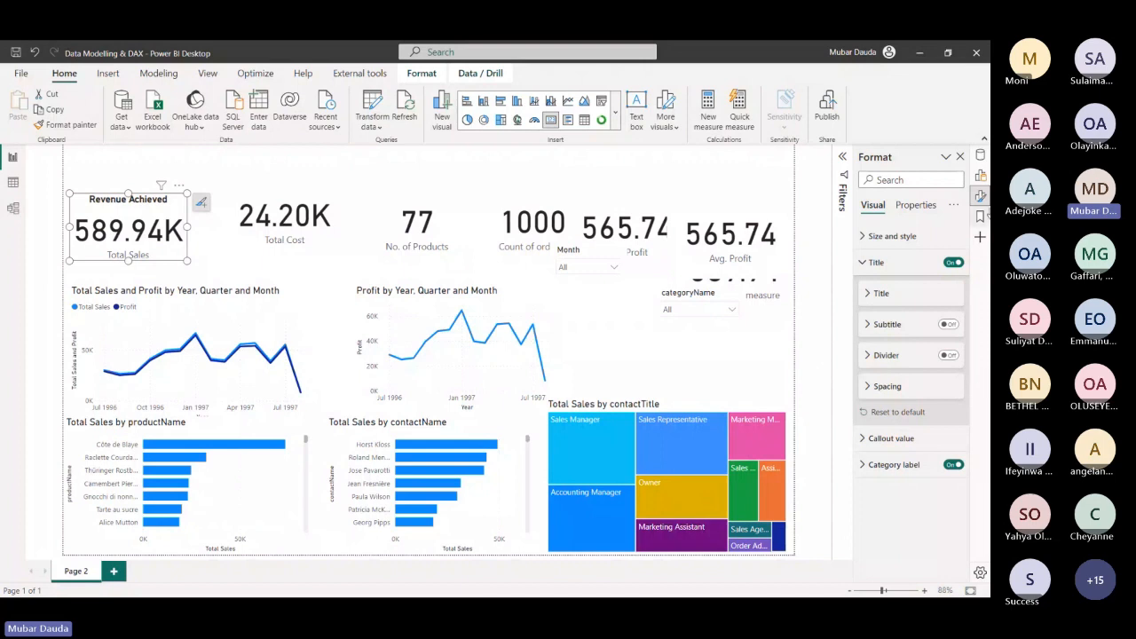
Try a subtitle on the Revenue Achieved card and turn it back off
left_click(949, 323)
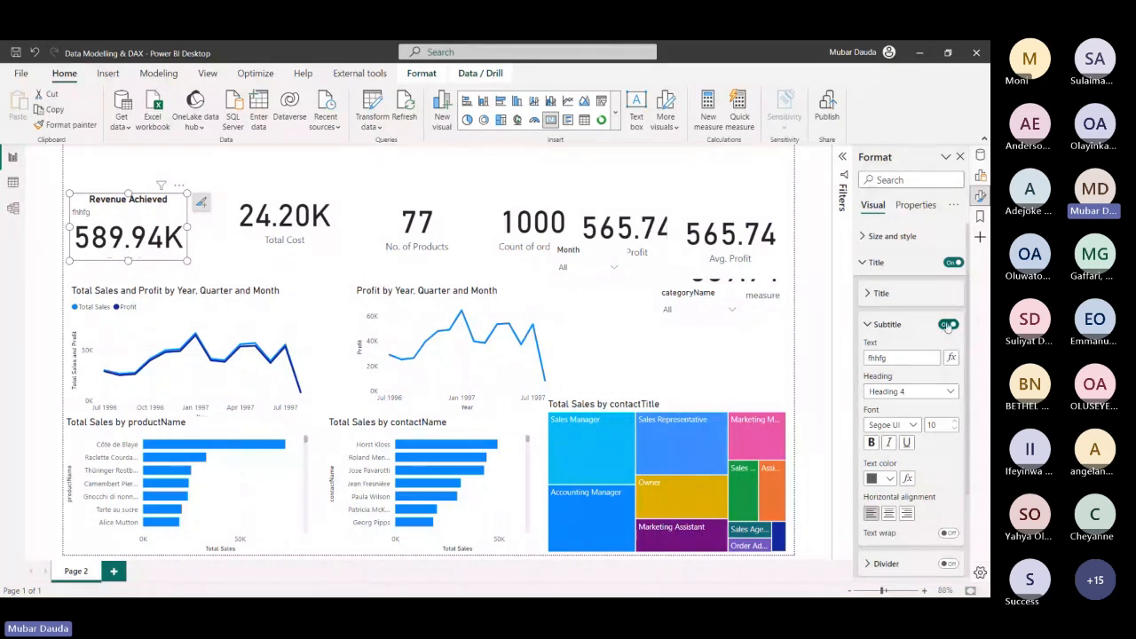
left_click(948, 324)
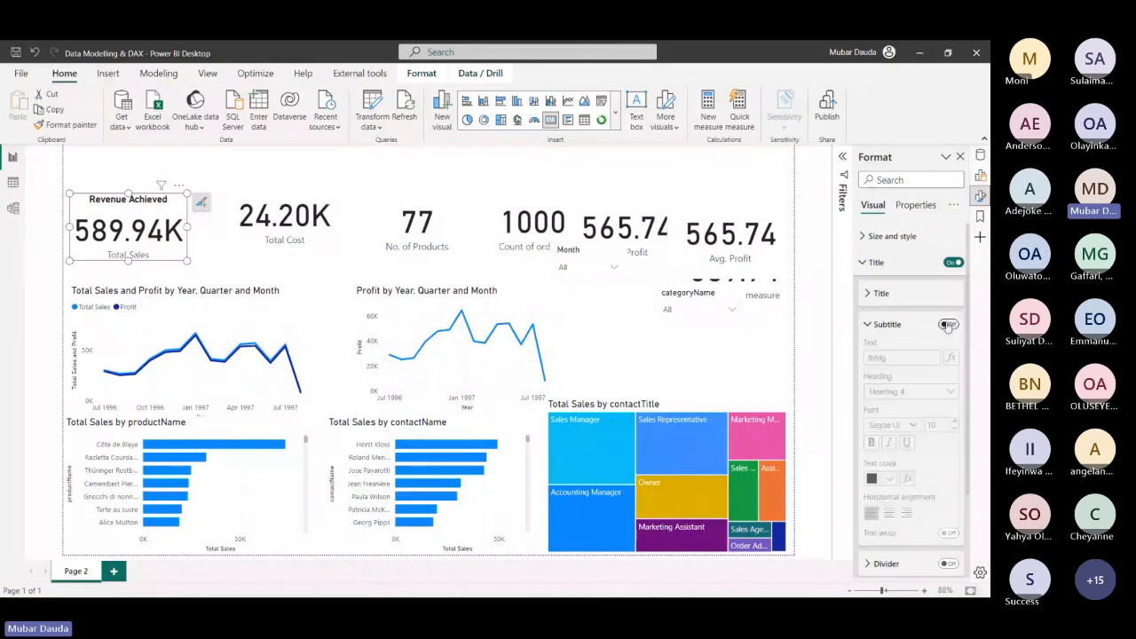
left_click(867, 325)
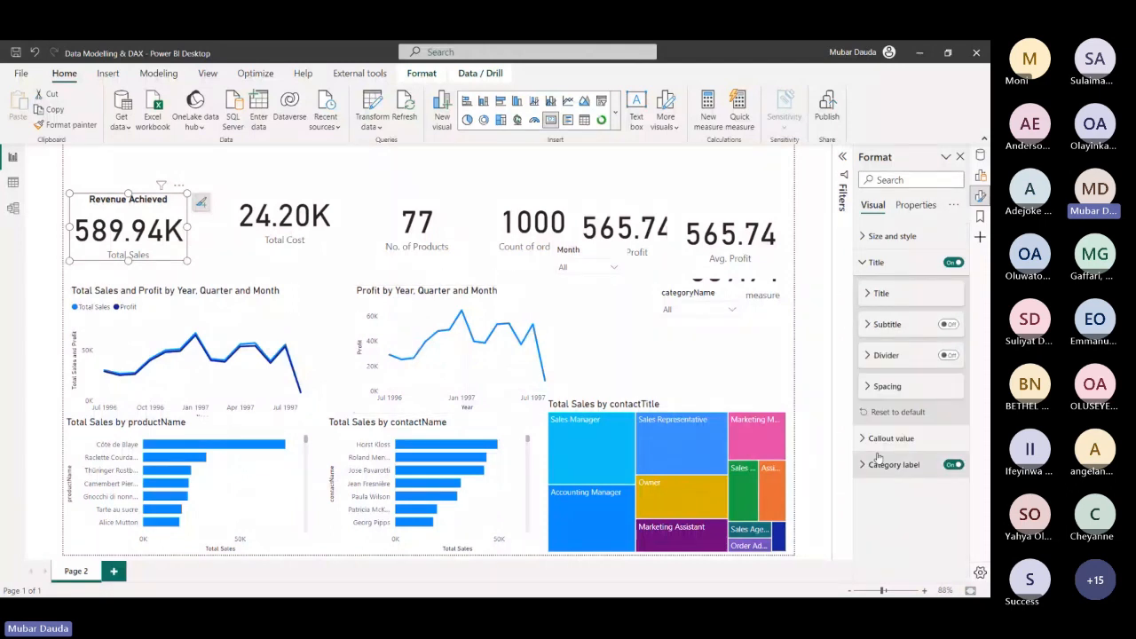
Set the callout value font size on the Revenue Achieved card to 30
left_click(863, 263)
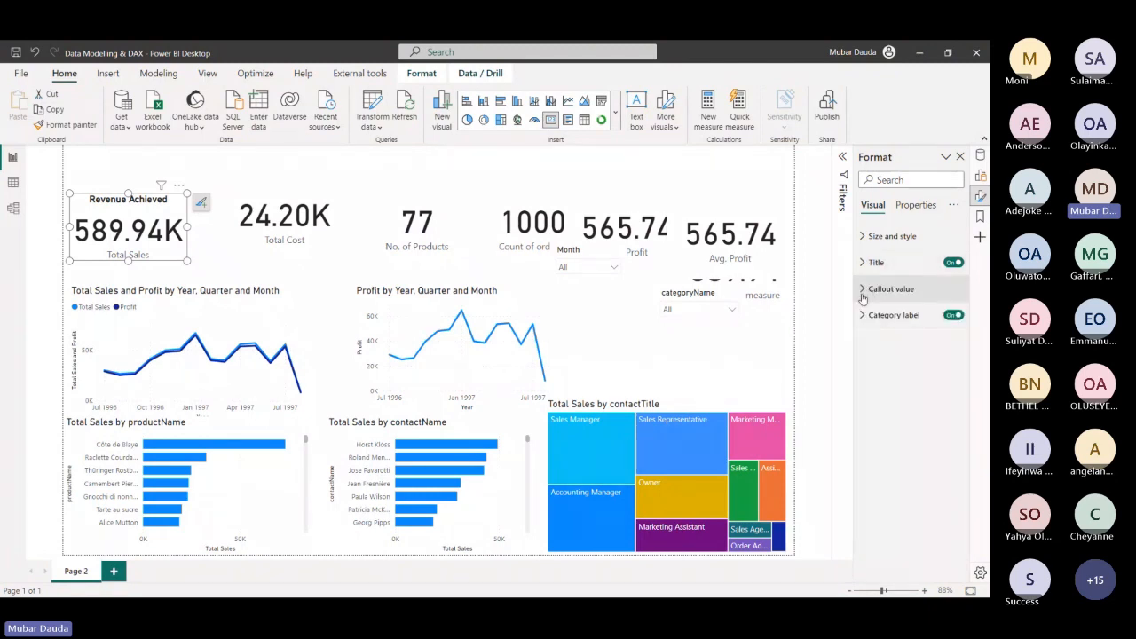
left_click(879, 289)
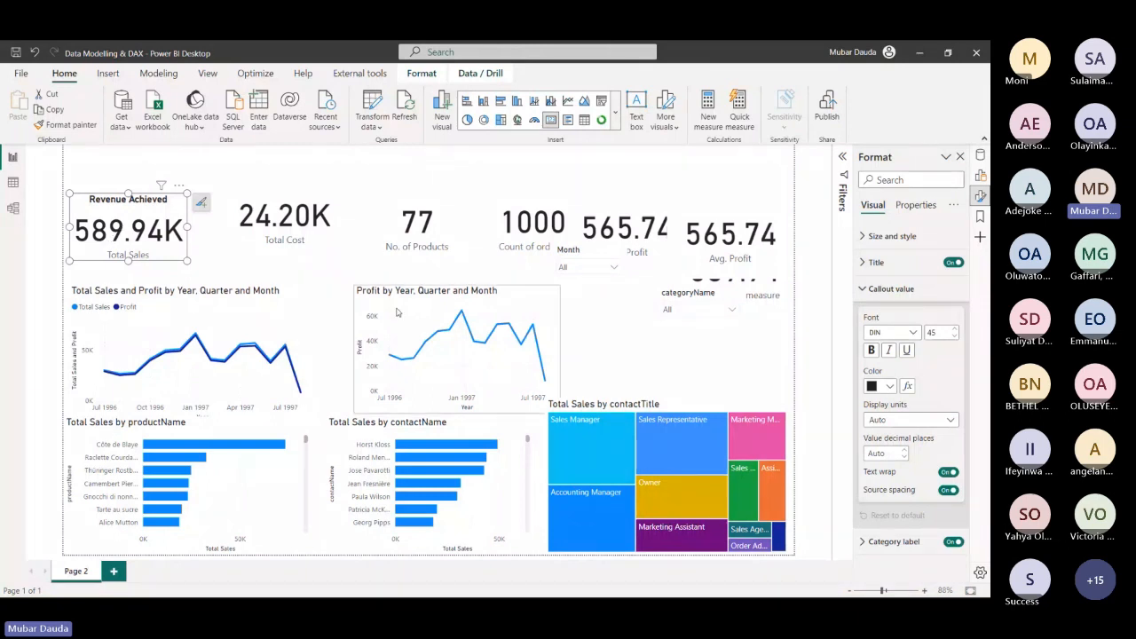
triple_click(956, 336)
triple_click(956, 336)
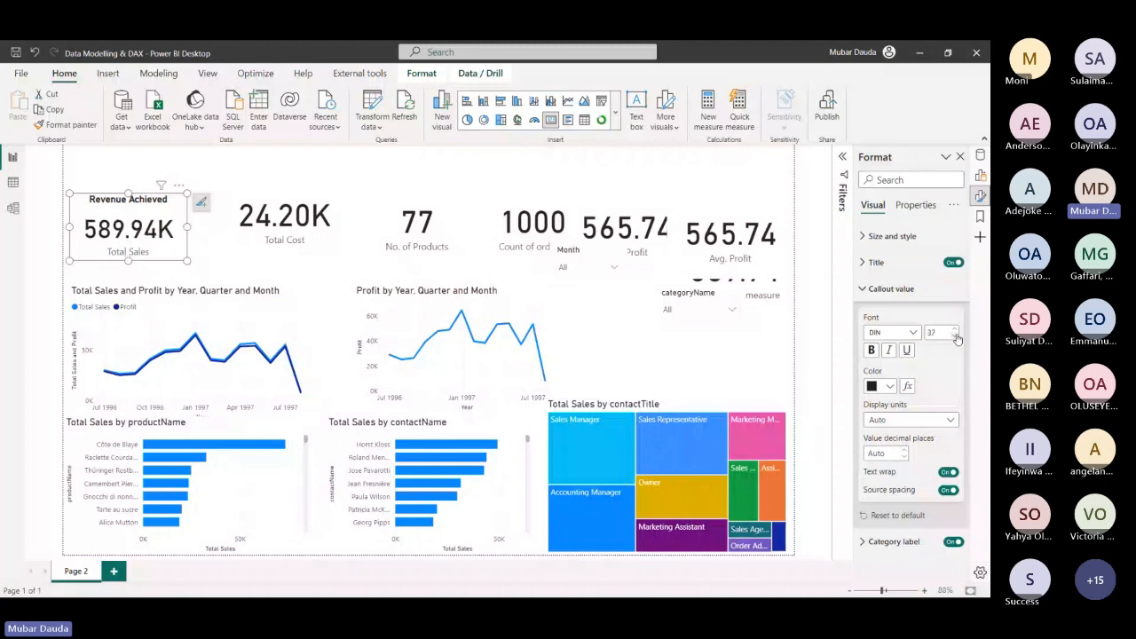
triple_click(956, 336)
triple_click(955, 337)
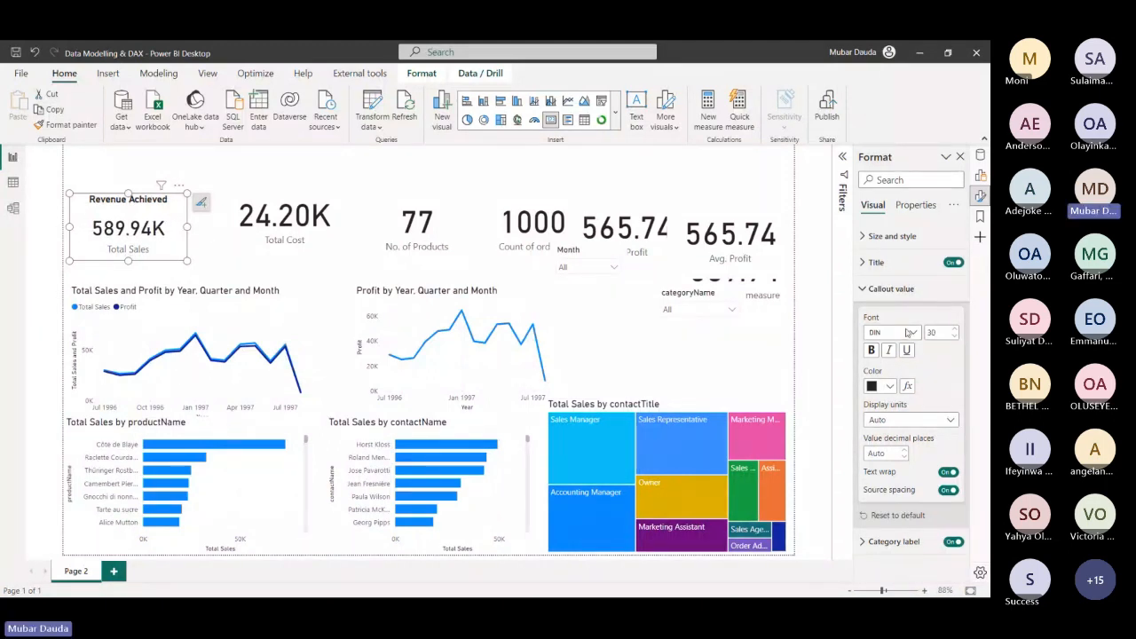
left_click(916, 424)
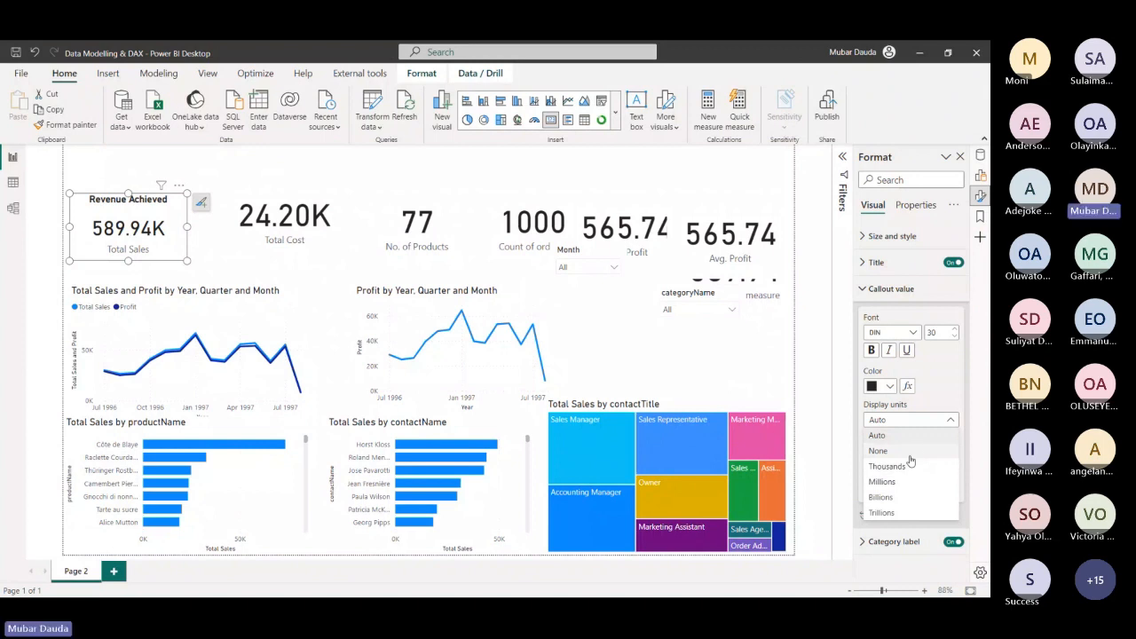
left_click(950, 406)
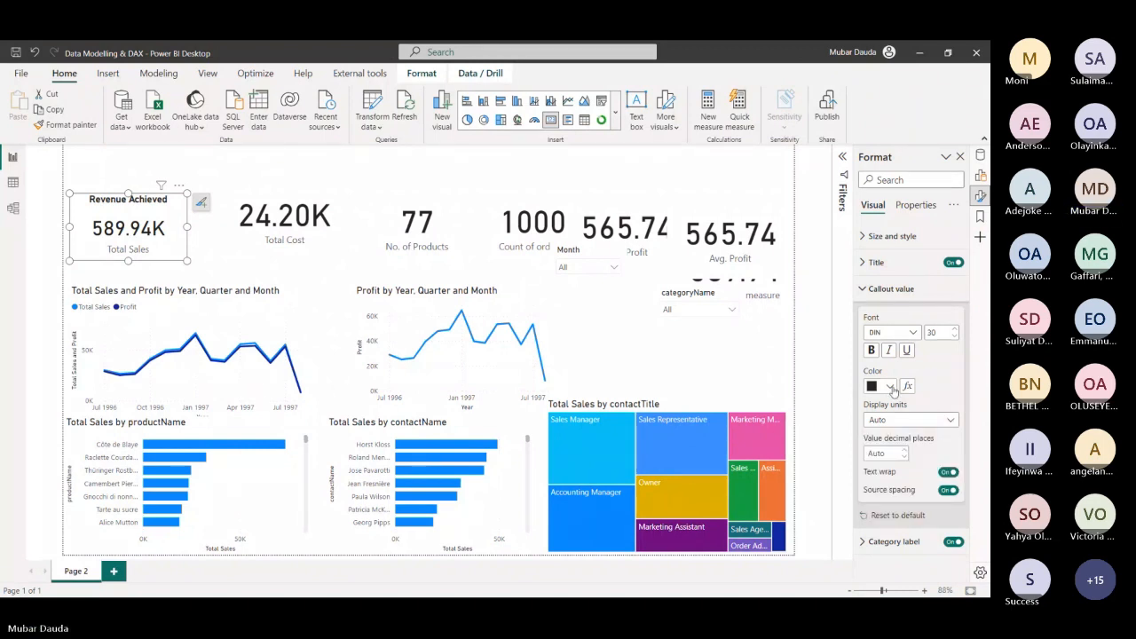
left_click(872, 290)
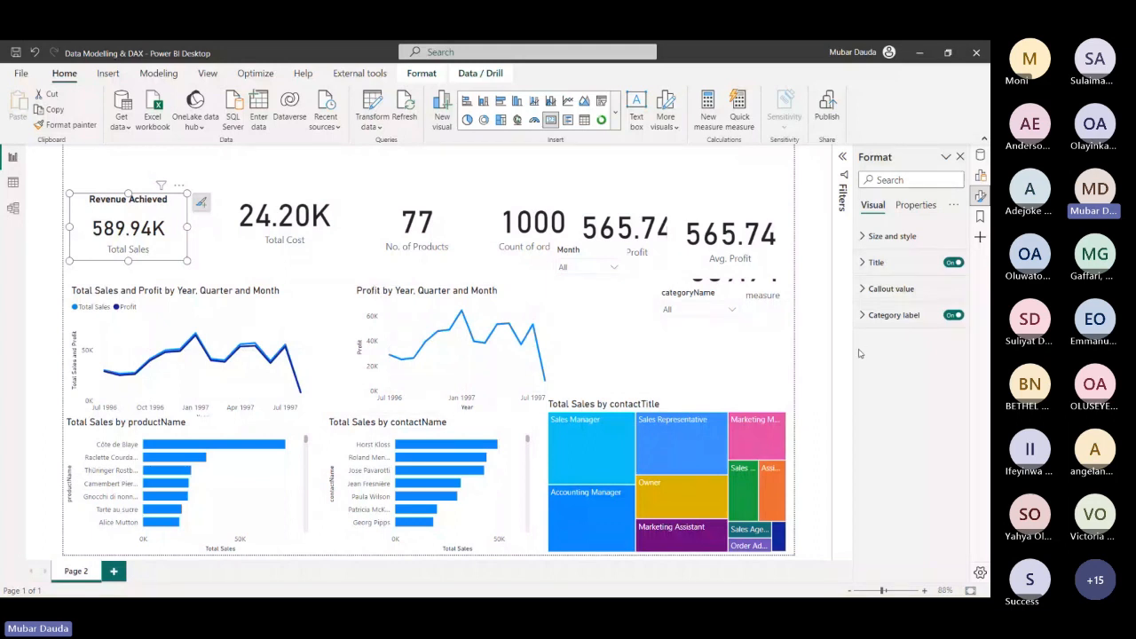
Turn off the category label on the Revenue Achieved card and shrink the card slightly in width and height
left_click(952, 316)
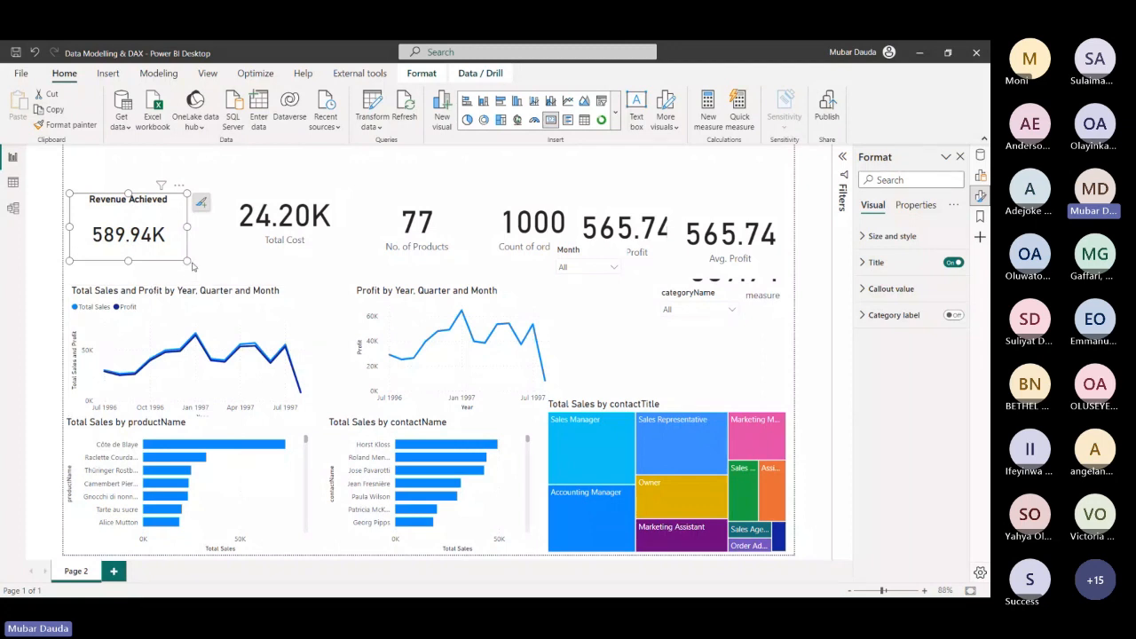
left_click_drag(188, 263, 175, 250)
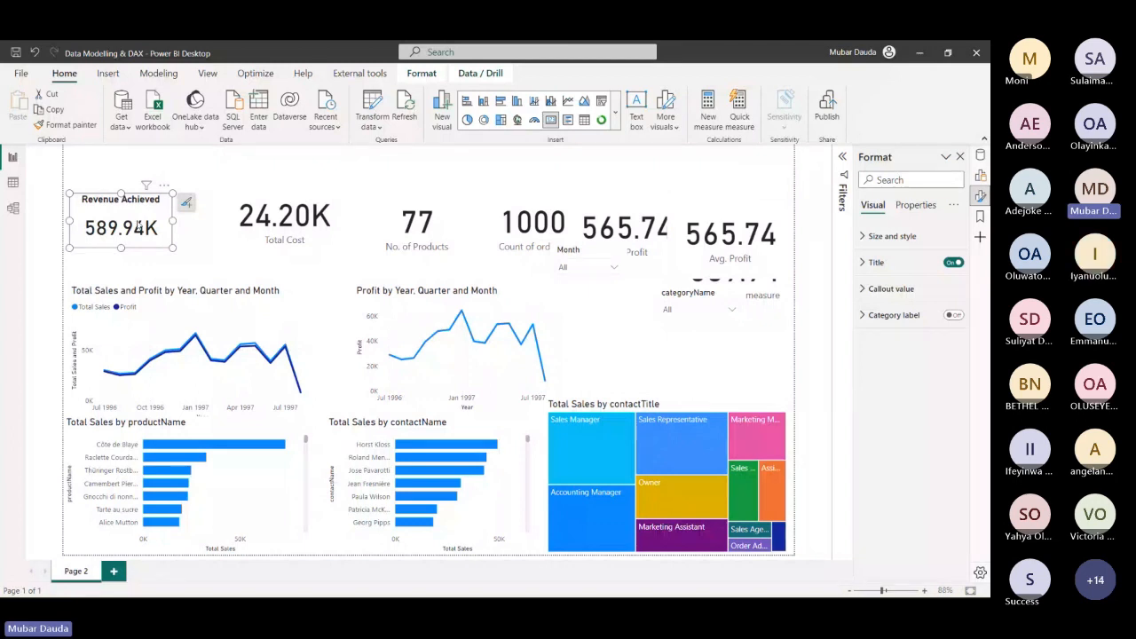
Copy the Revenue Achieved card's formatting to the Total Cost, No. of Products, order count and Profit cards with the Format painter
left_click(74, 132)
left_click(308, 225)
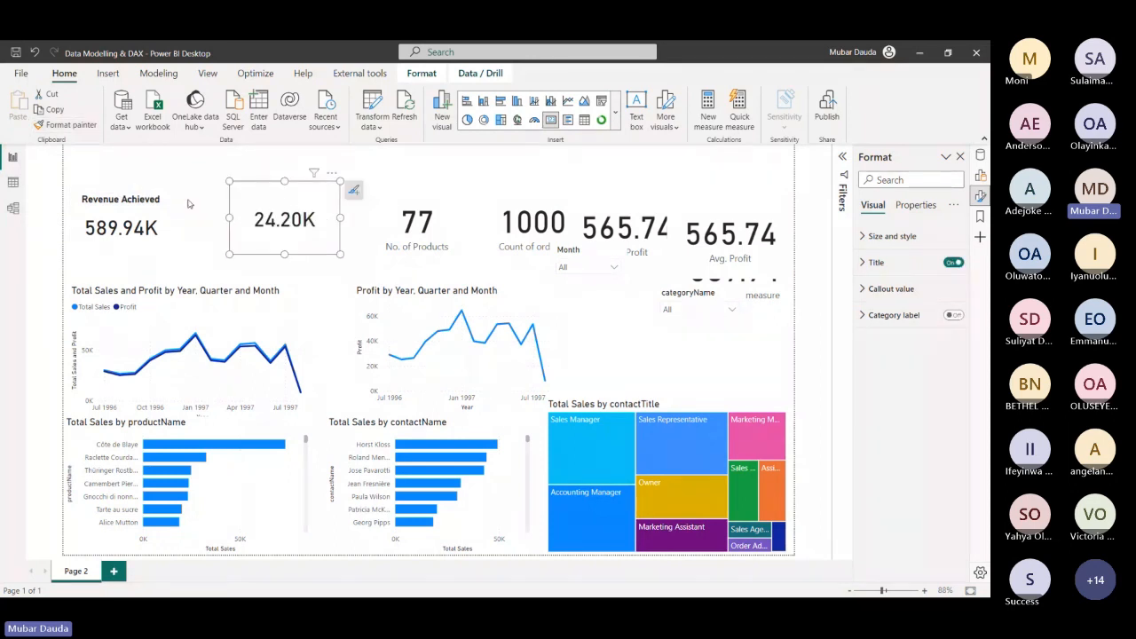
left_click(80, 129)
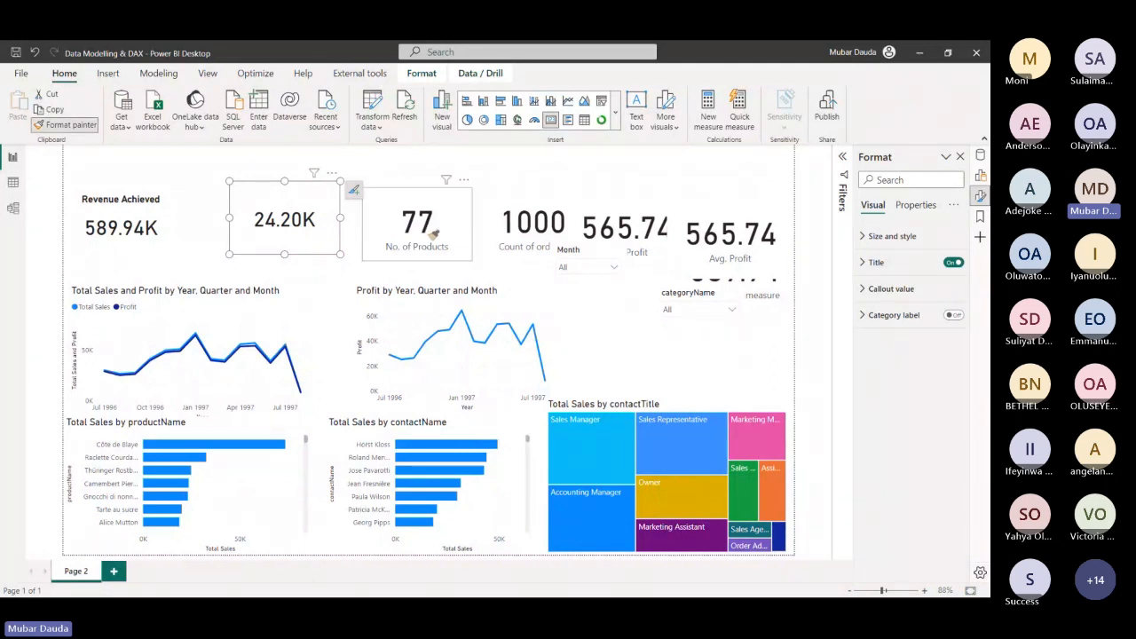
left_click(423, 232)
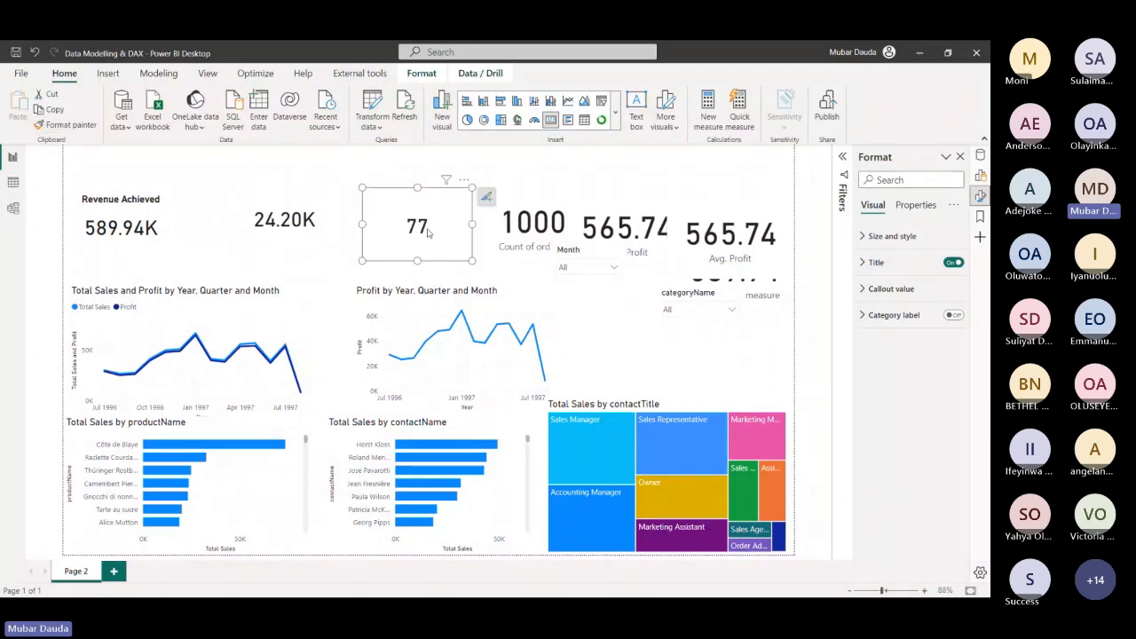
left_click(80, 125)
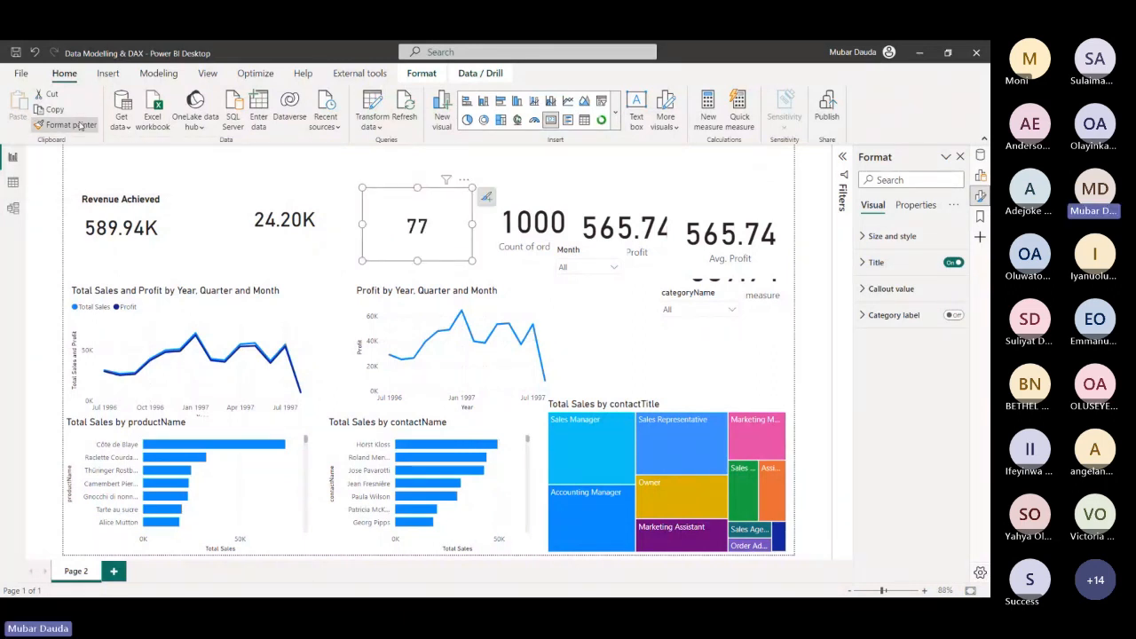
left_click(542, 229)
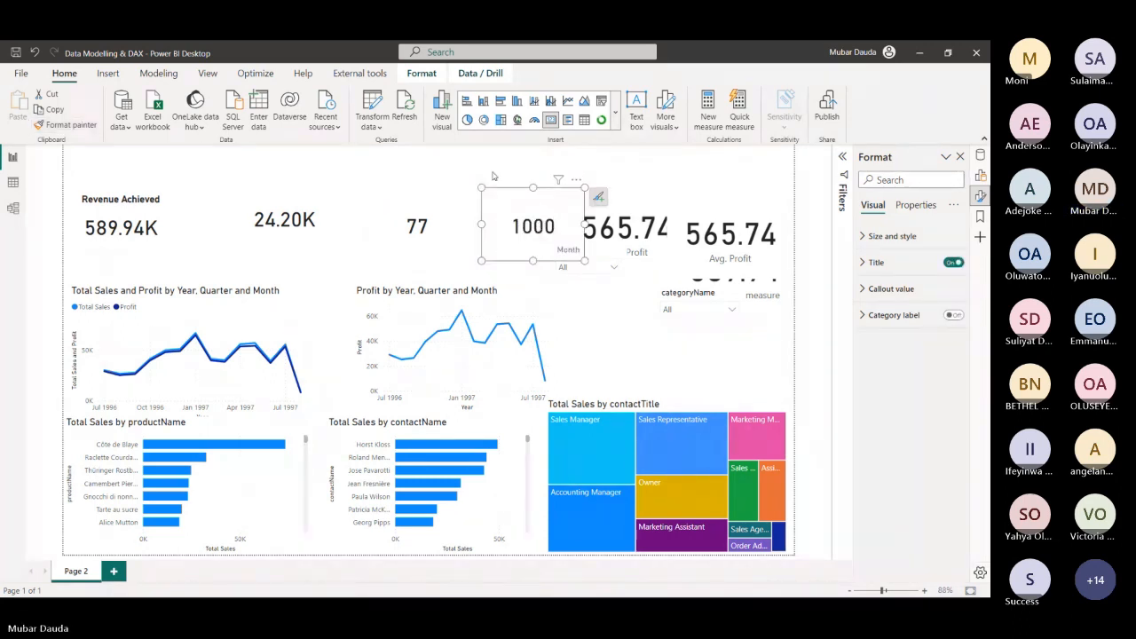
left_click(65, 124)
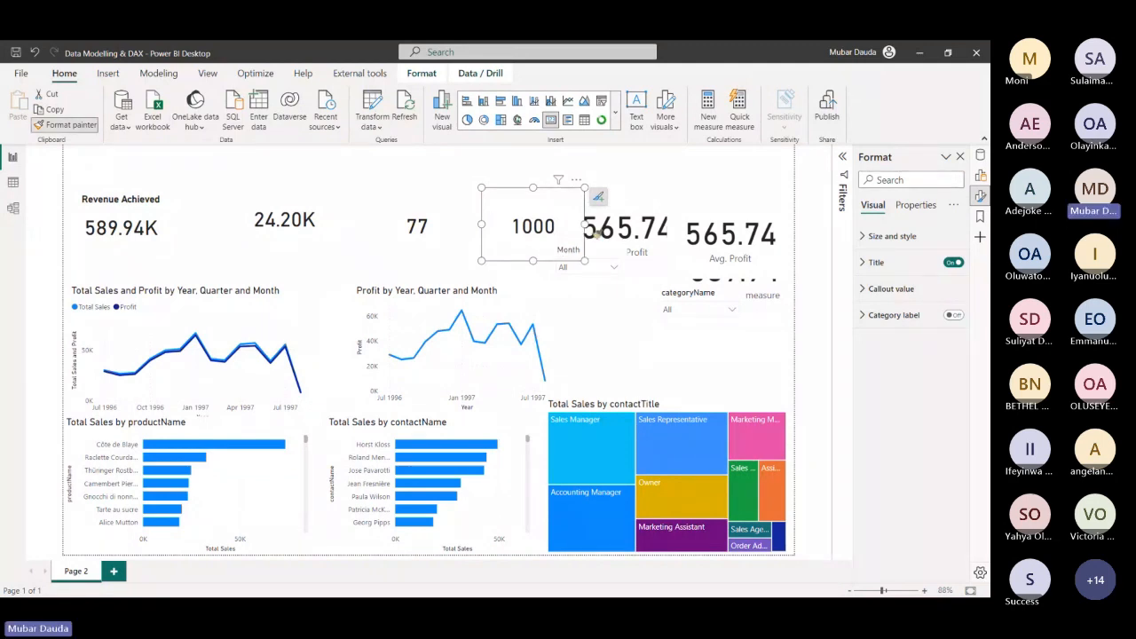
left_click(624, 233)
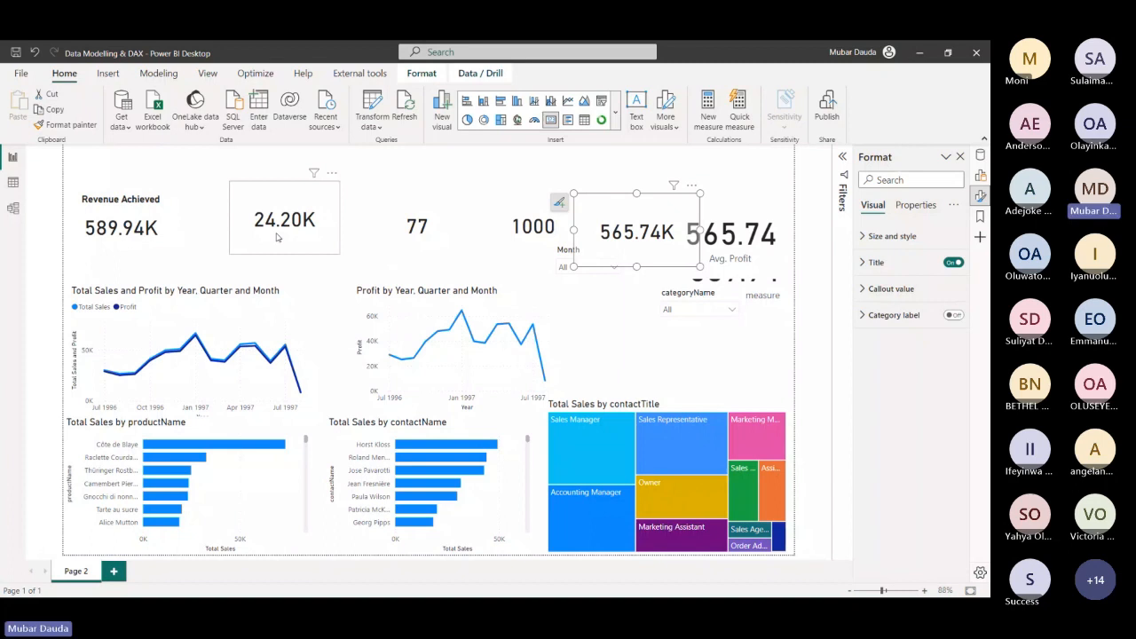
Move the total cost card (24.20K) slightly closer to the Revenue Achieved card and give it the title Total Cost
left_click_drag(277, 237, 263, 240)
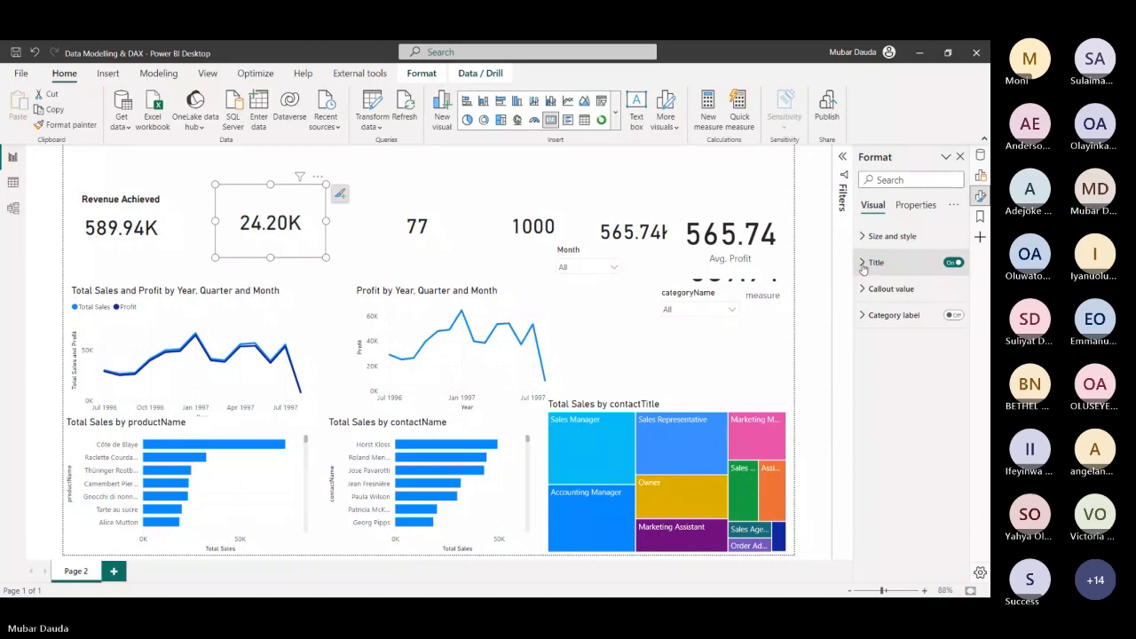
left_click(863, 264)
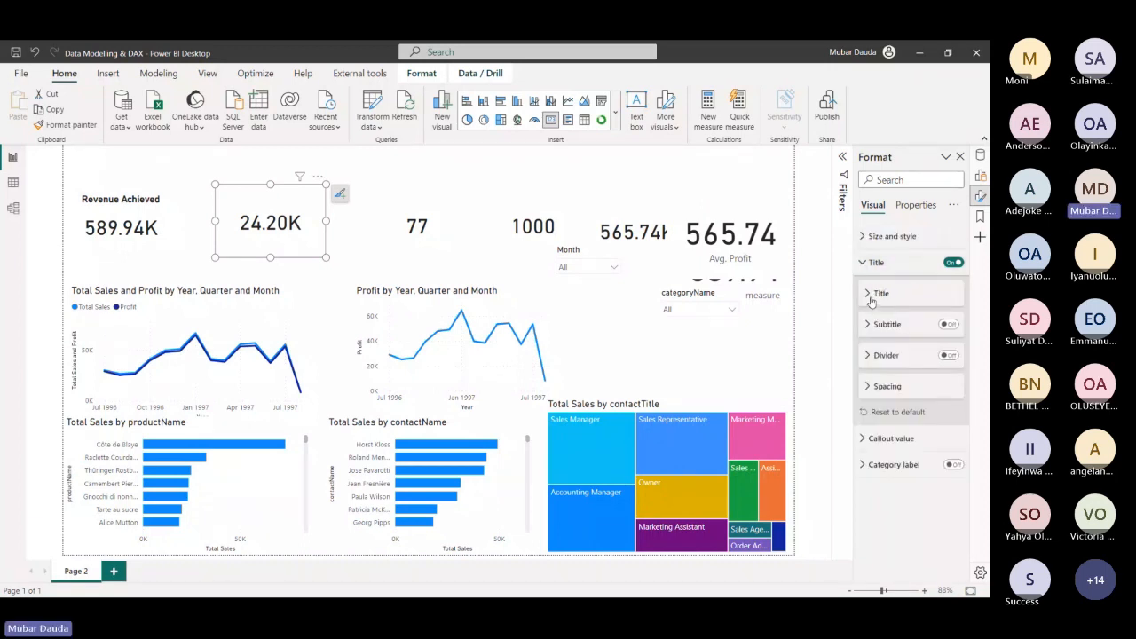
left_click(870, 300)
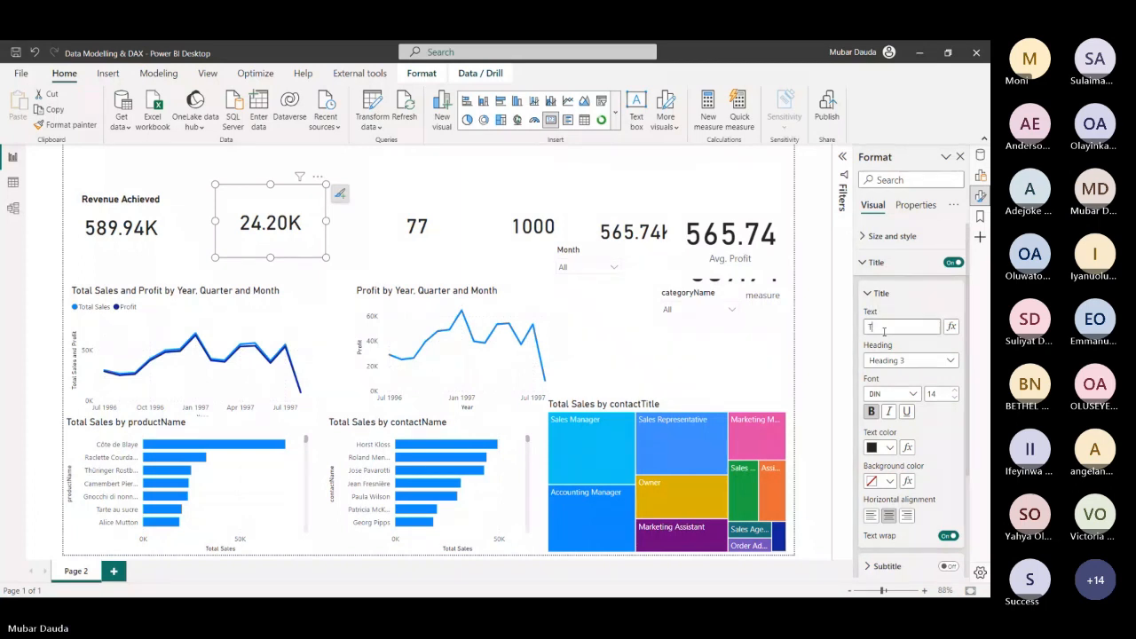
left_click(884, 330)
type("Total Cost")
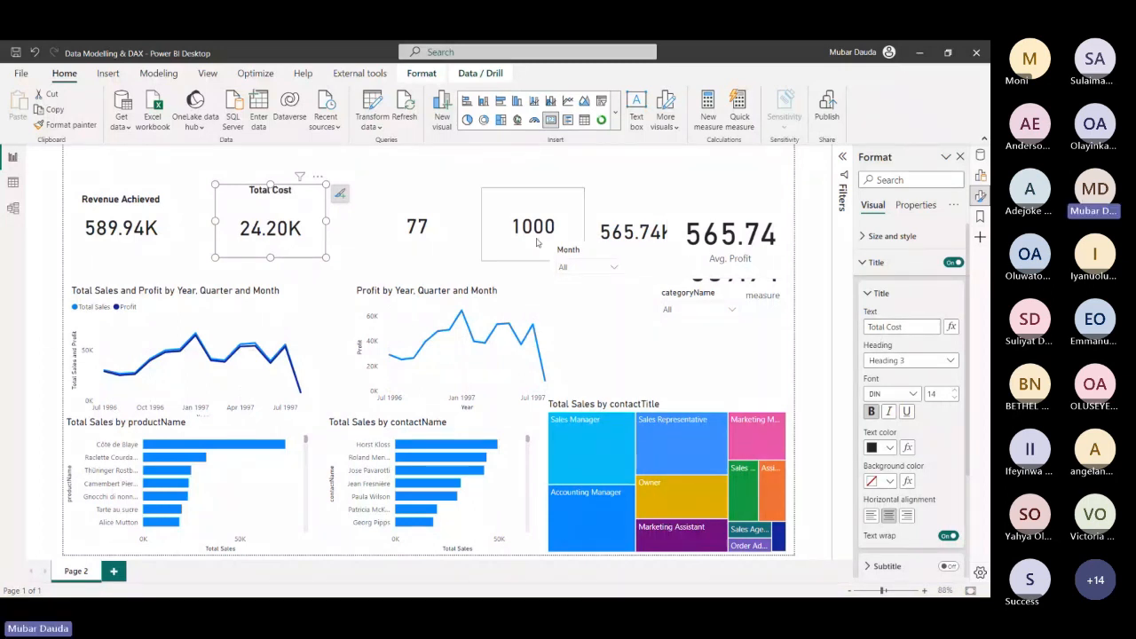
Set the title text of the product count card (77) to No. of Products
left_click(430, 234)
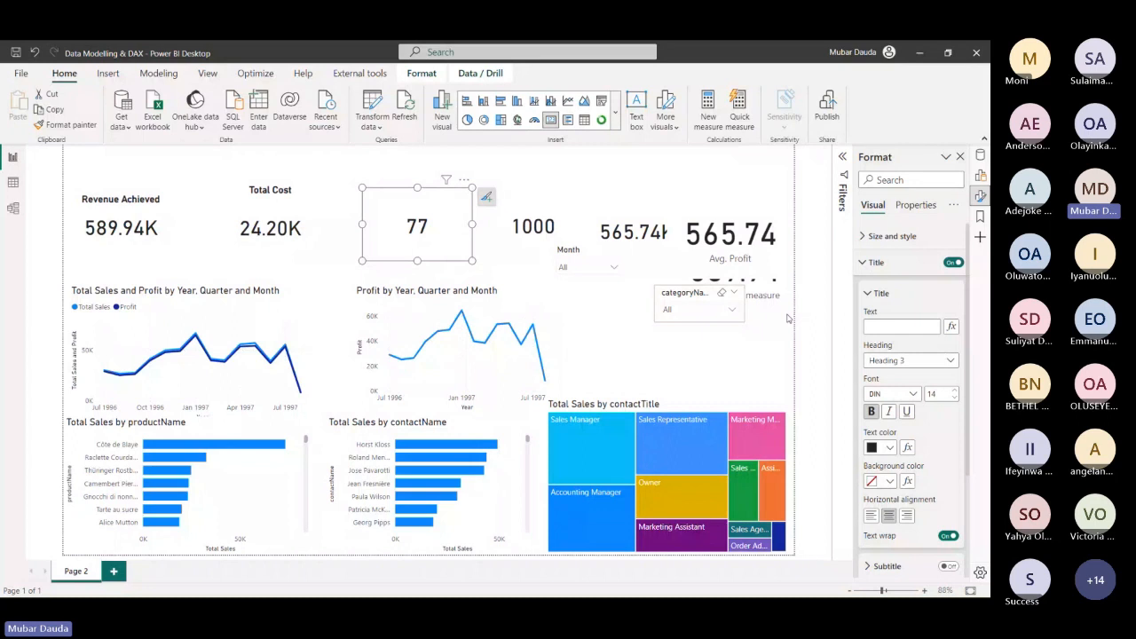
left_click(886, 326)
type("No")
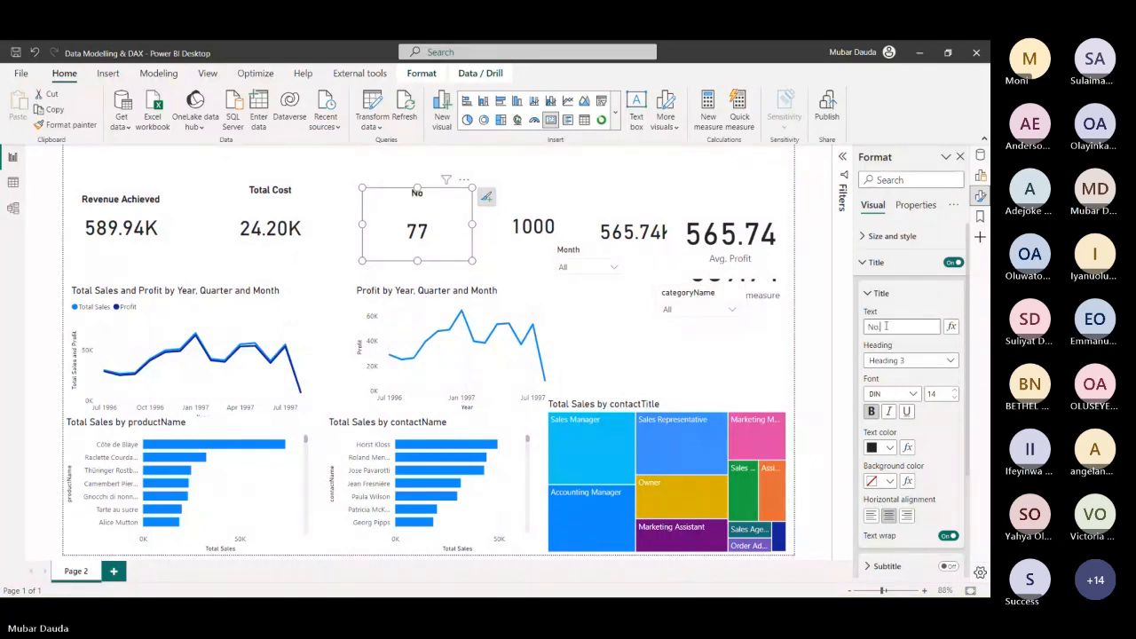
type(". of Produ")
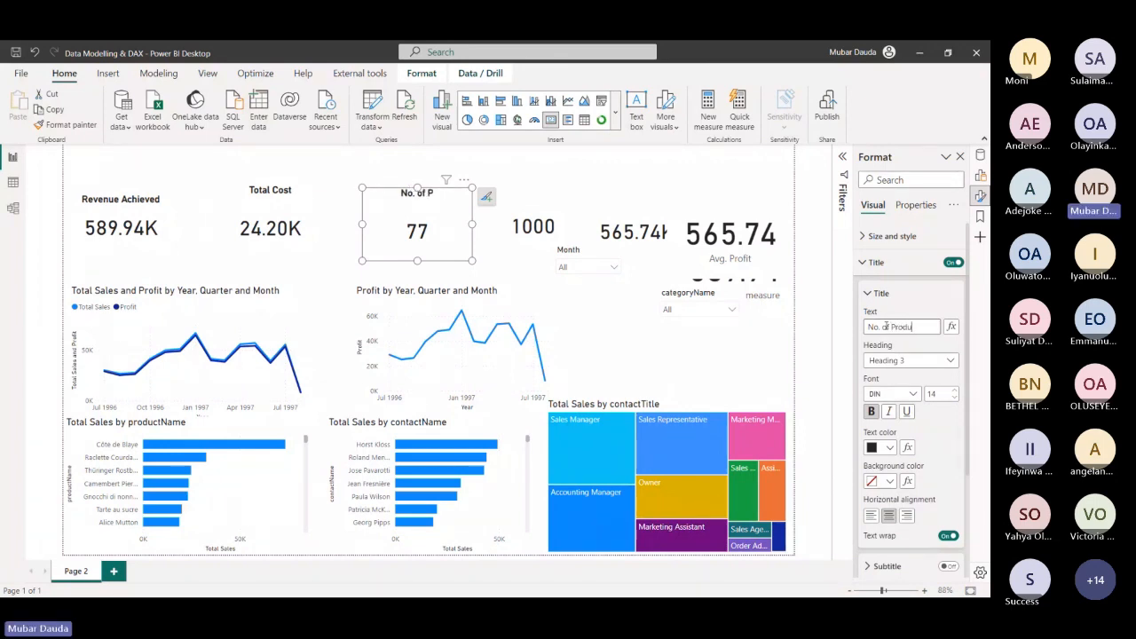
type("cts")
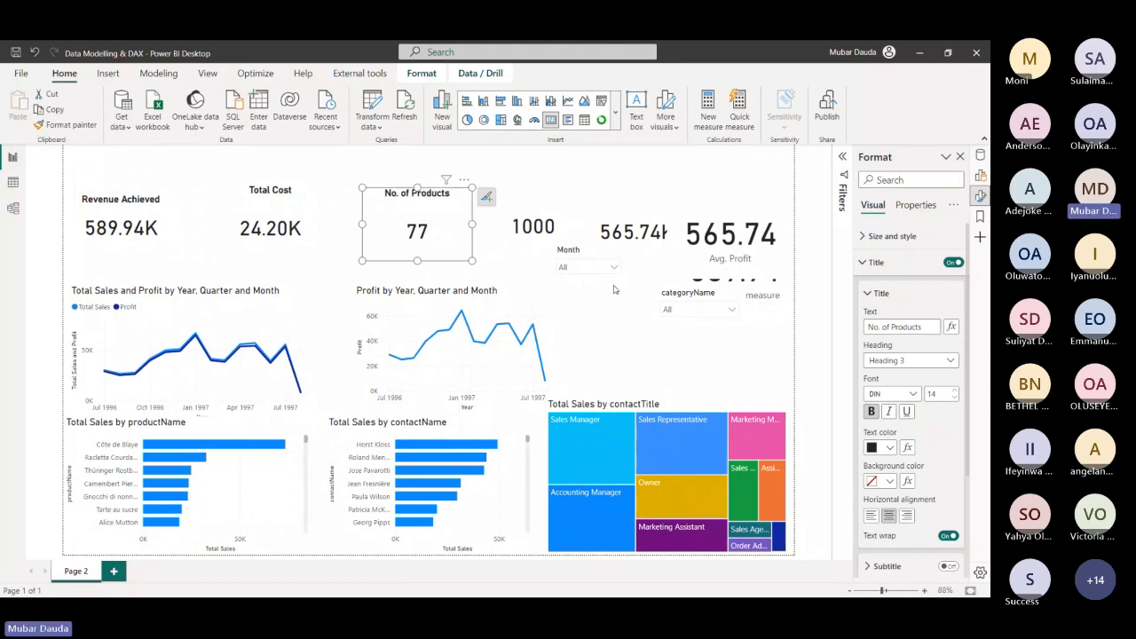
Set the title text of the order count card (1000) to Orders Purchased
left_click(532, 238)
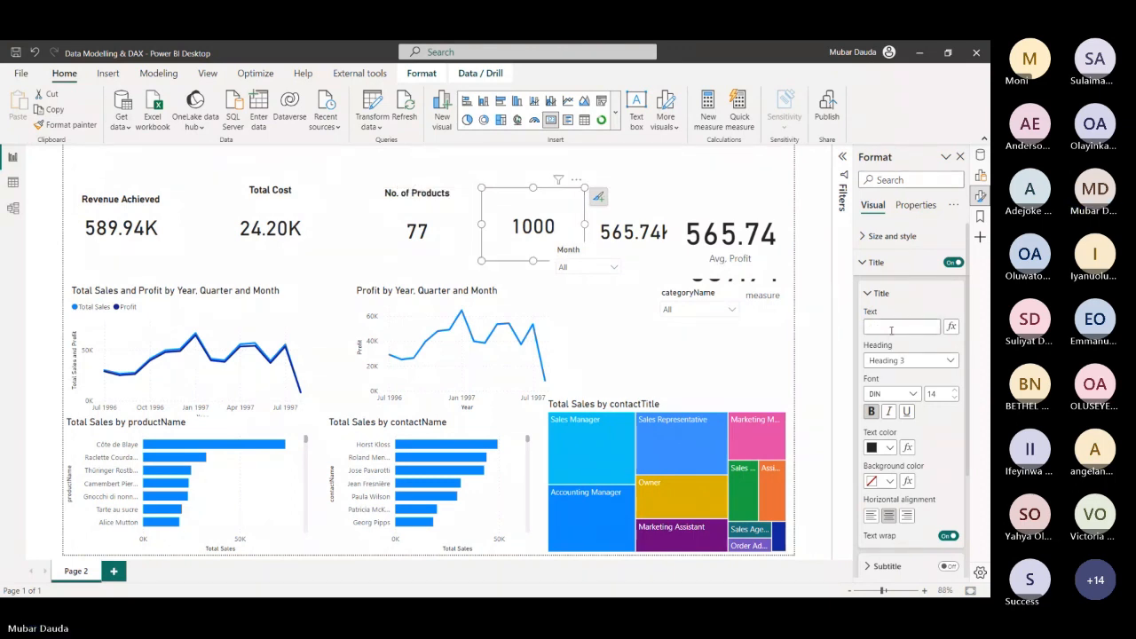
left_click(890, 327)
type("Orders")
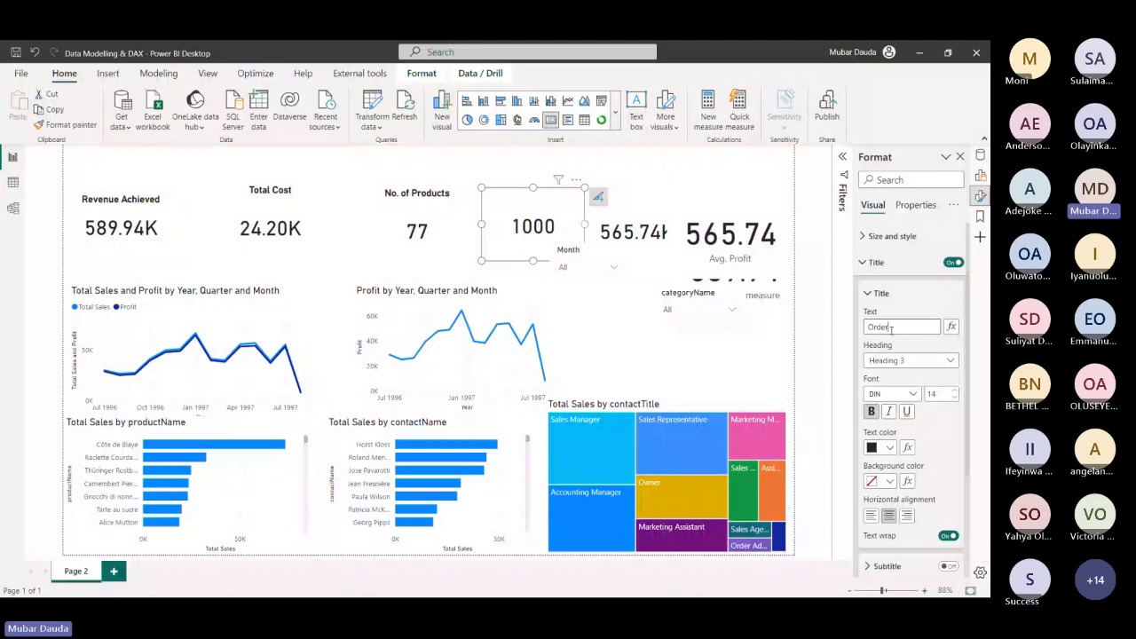
type(" Purch")
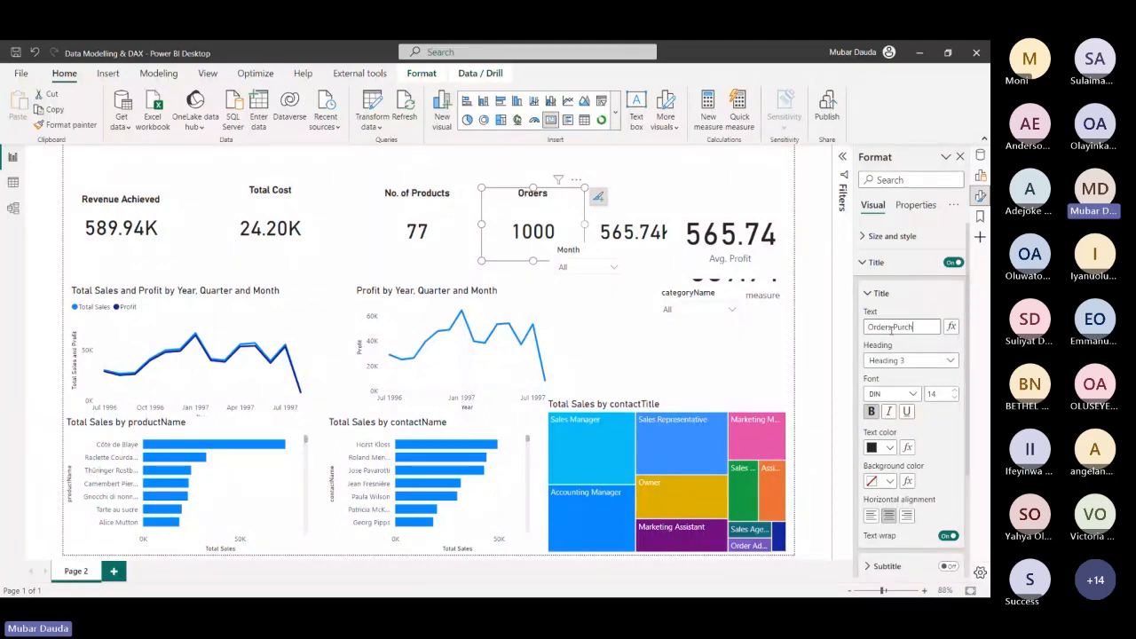
type("ased")
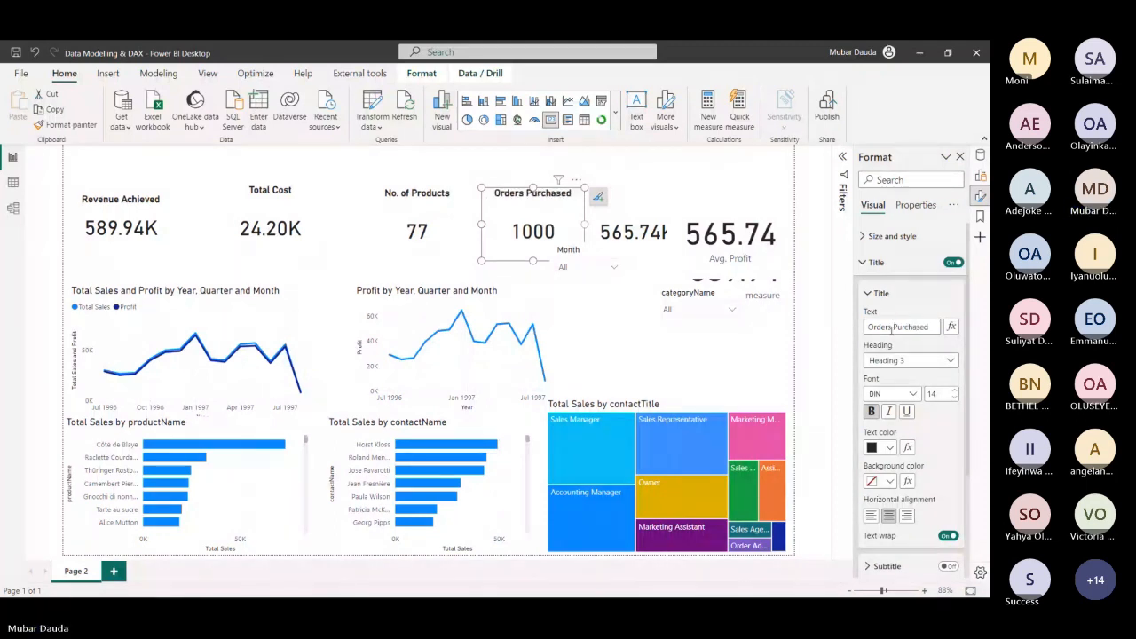
Delete the Profit, Avg. Profit and Average Sales measure cards from the report page
left_click(664, 222)
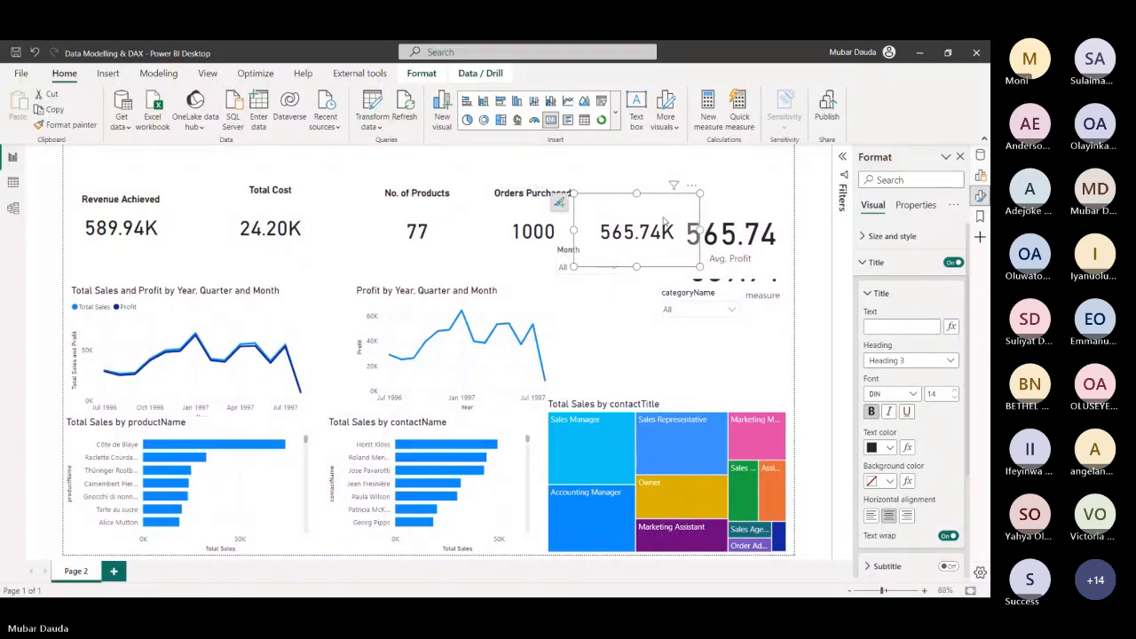
key("Delete")
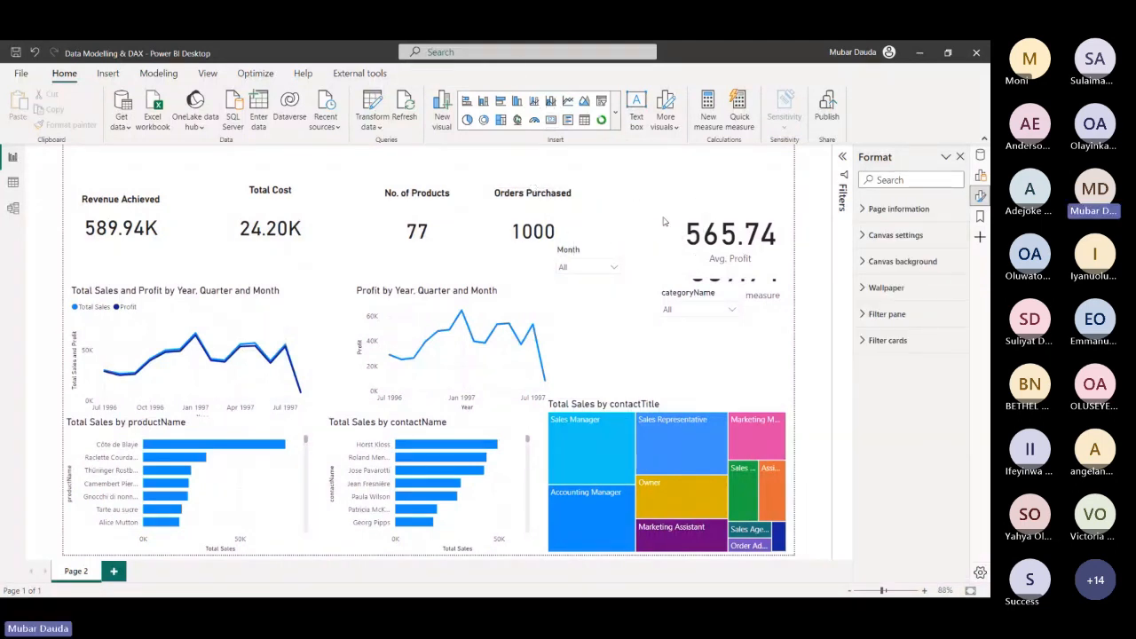
left_click(664, 222)
key("Delete")
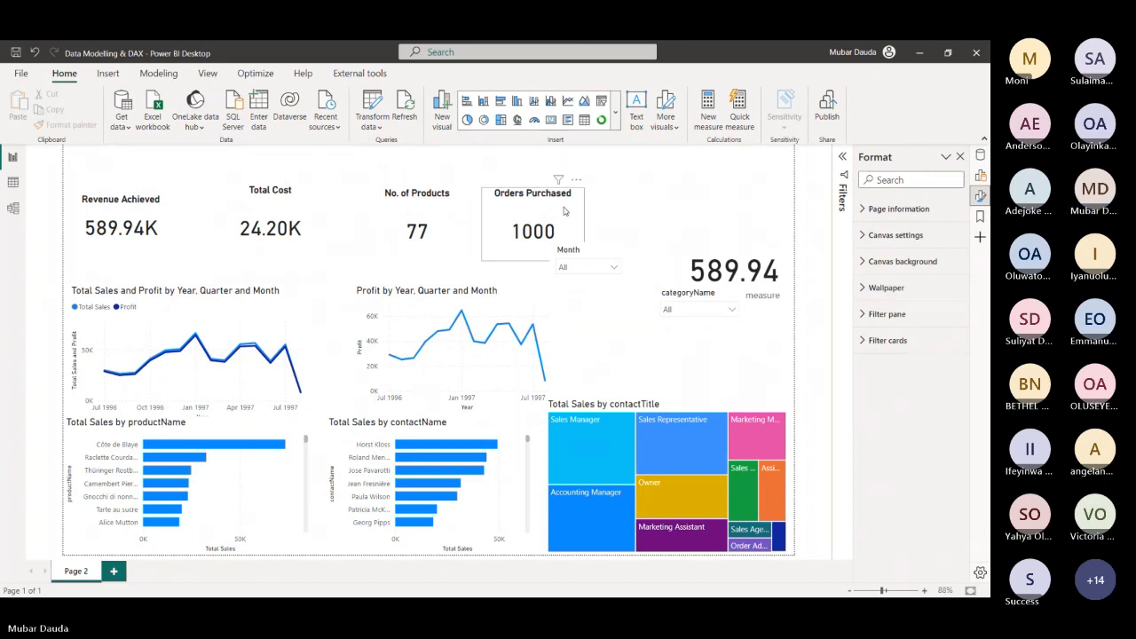
left_click(731, 263)
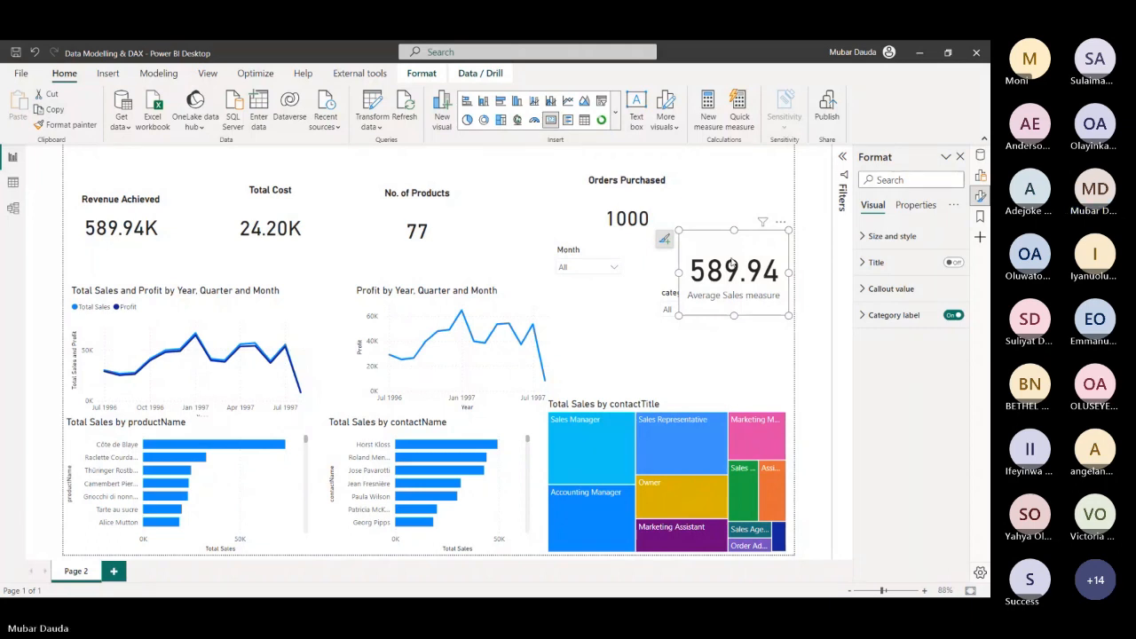
key("Delete")
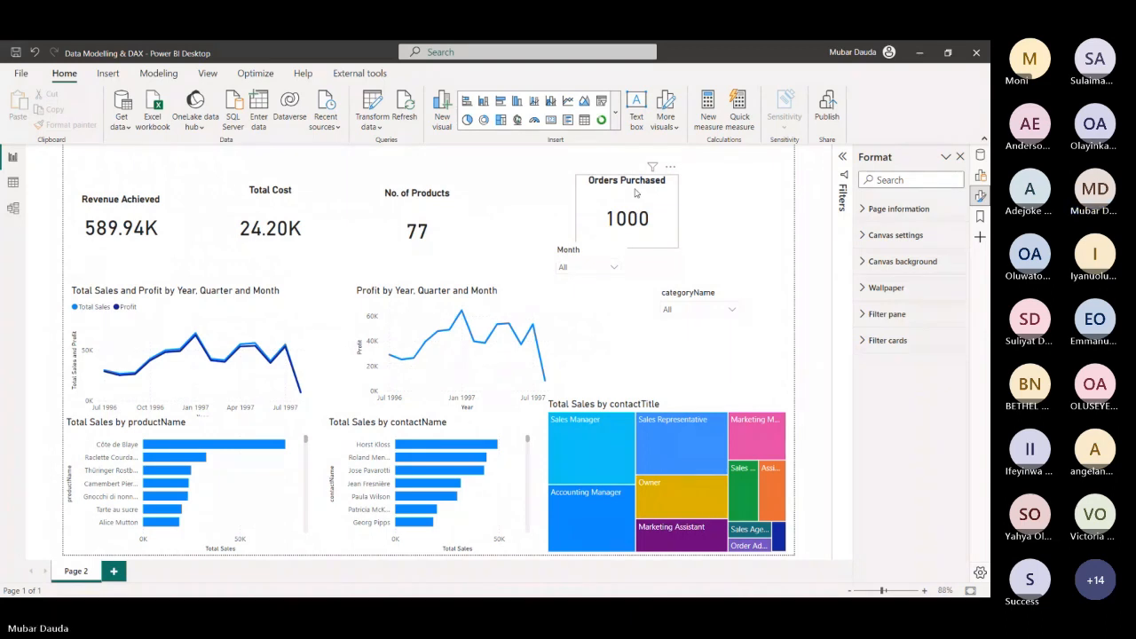
Reposition the Orders Purchased card in the card row and move the Month and categoryName slicers side by side above it
left_click_drag(629, 241, 586, 260)
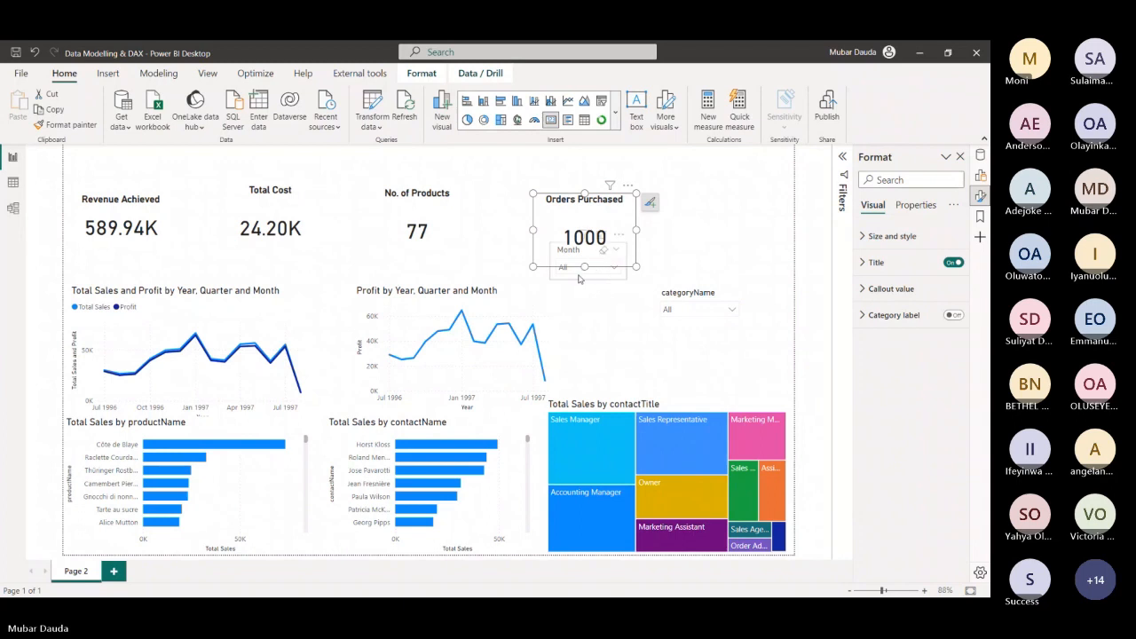
left_click(578, 276)
left_click_drag(575, 256, 645, 163)
left_click(692, 292)
left_click_drag(692, 292, 741, 151)
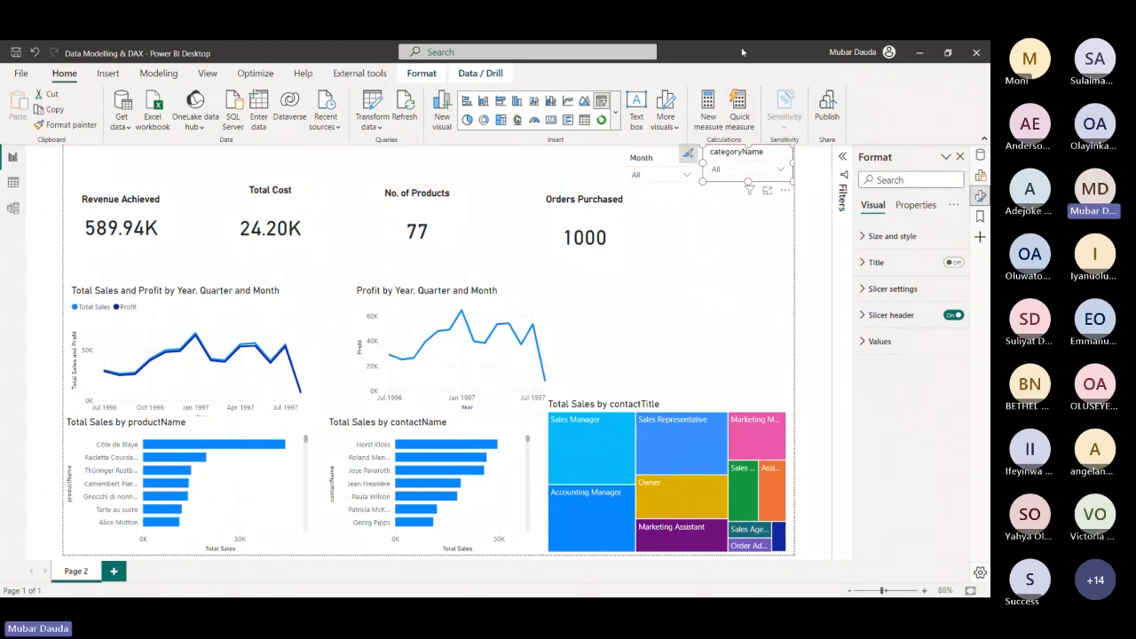
left_click(683, 235)
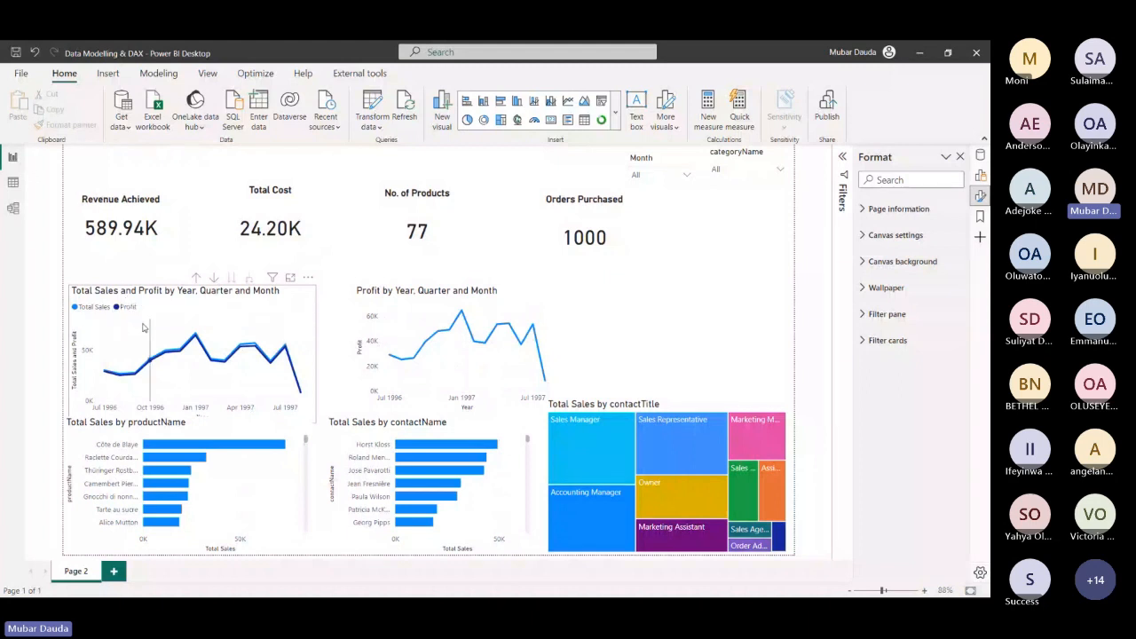
Drill the Total Sales and Profit line chart up through the quarter level to the year level
mouse_move(135, 327)
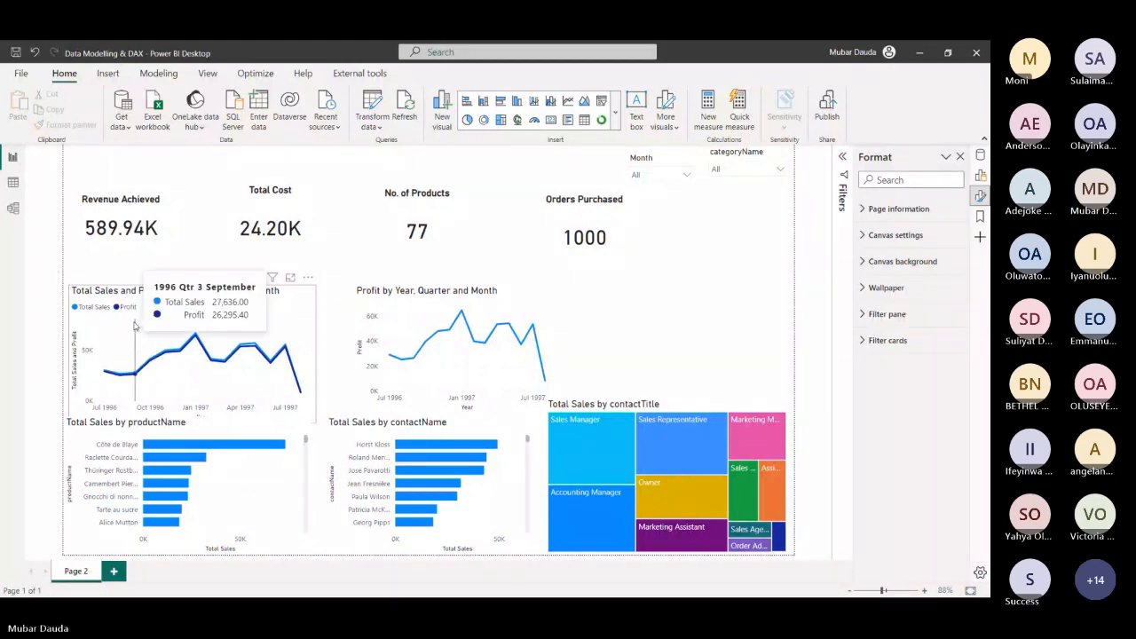
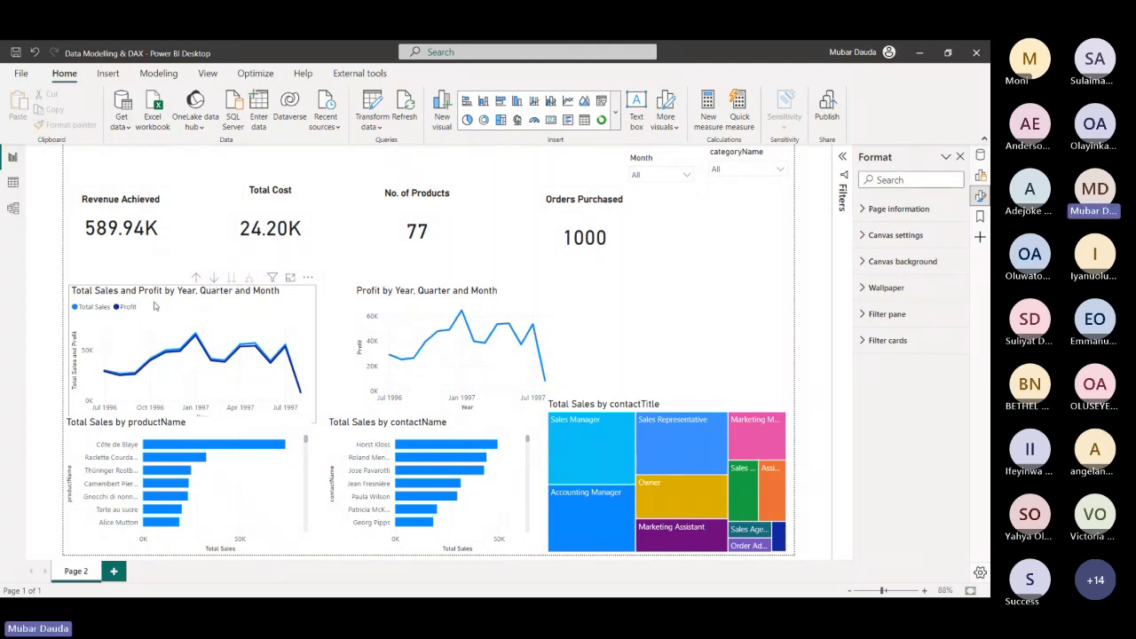
mouse_move(156, 346)
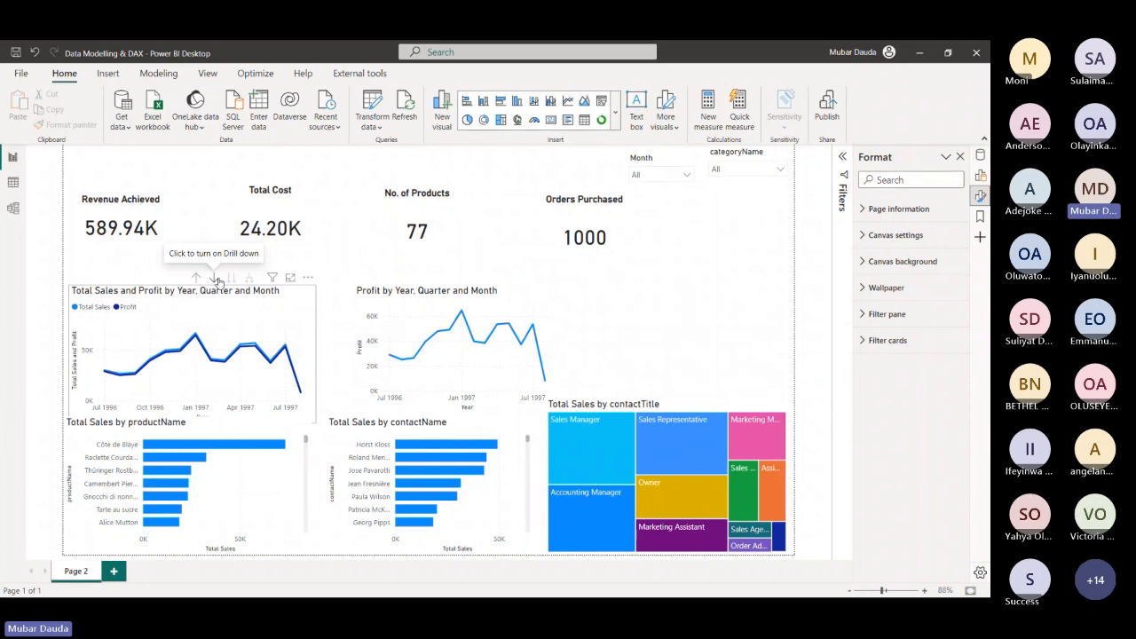
left_click(216, 280)
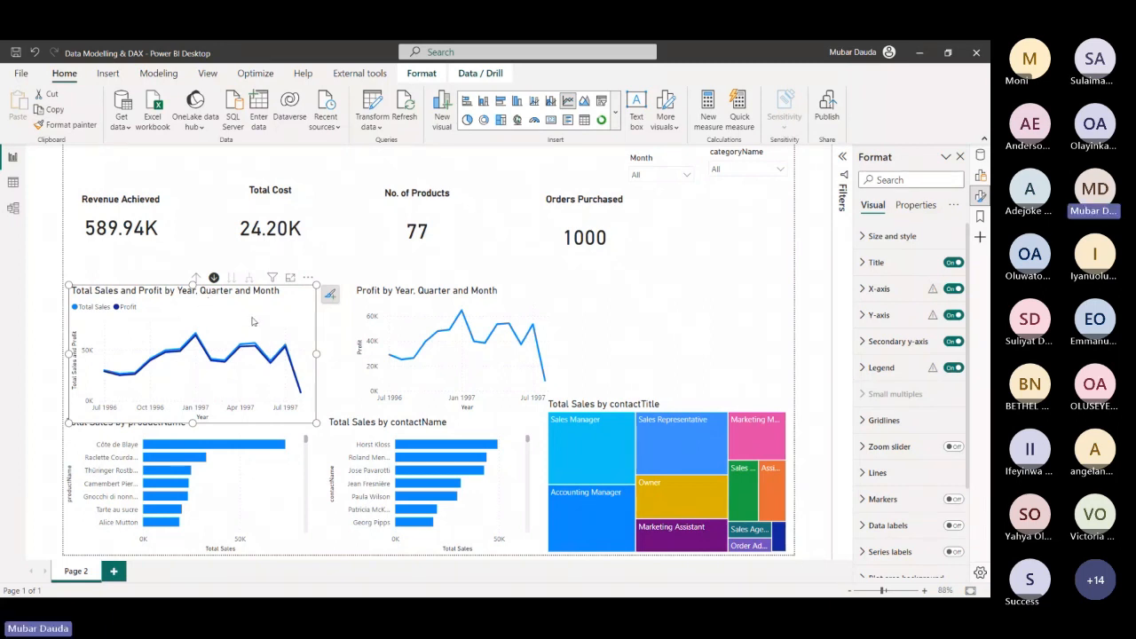
left_click(214, 279)
left_click(195, 278)
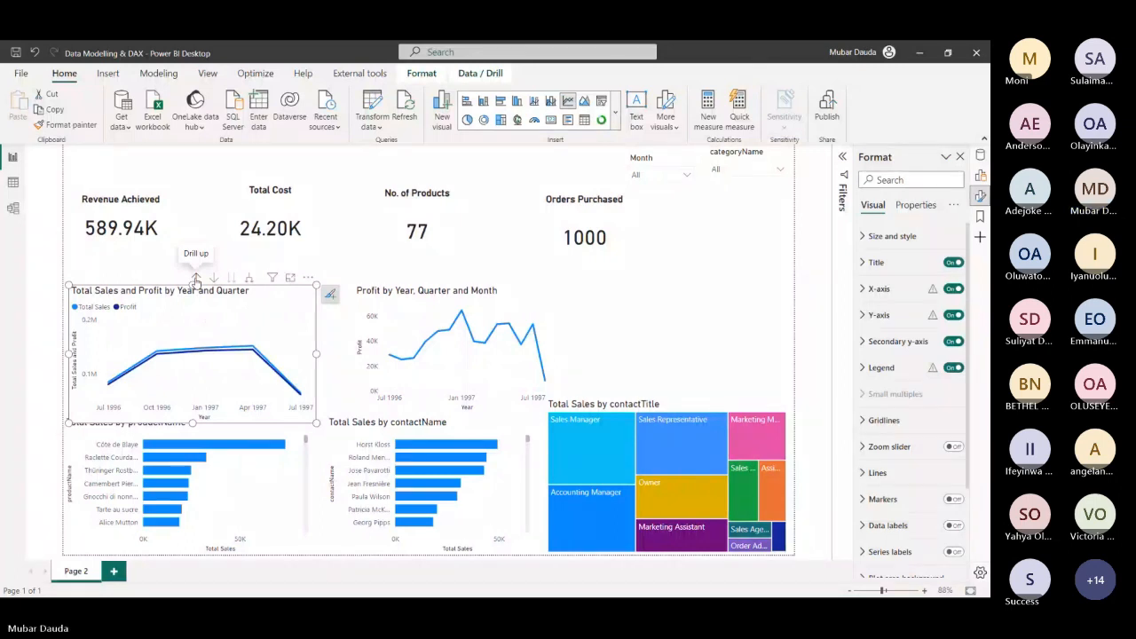
left_click(195, 279)
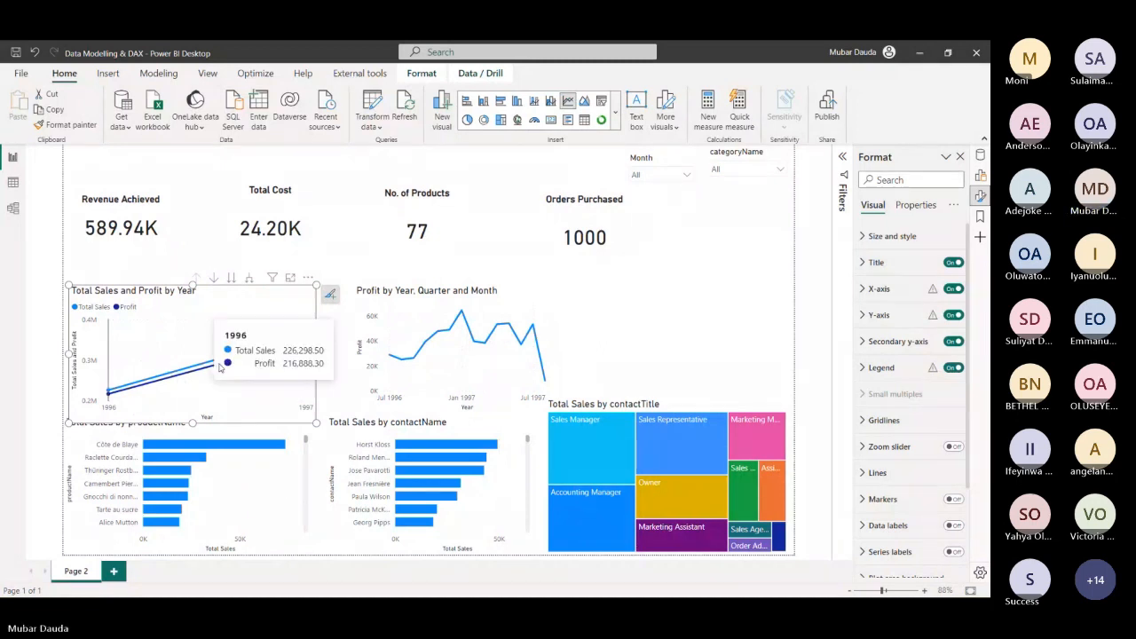
Take the Total Sales and Profit line chart to the next hierarchy levels, first Quarter and then Month
mouse_move(244, 359)
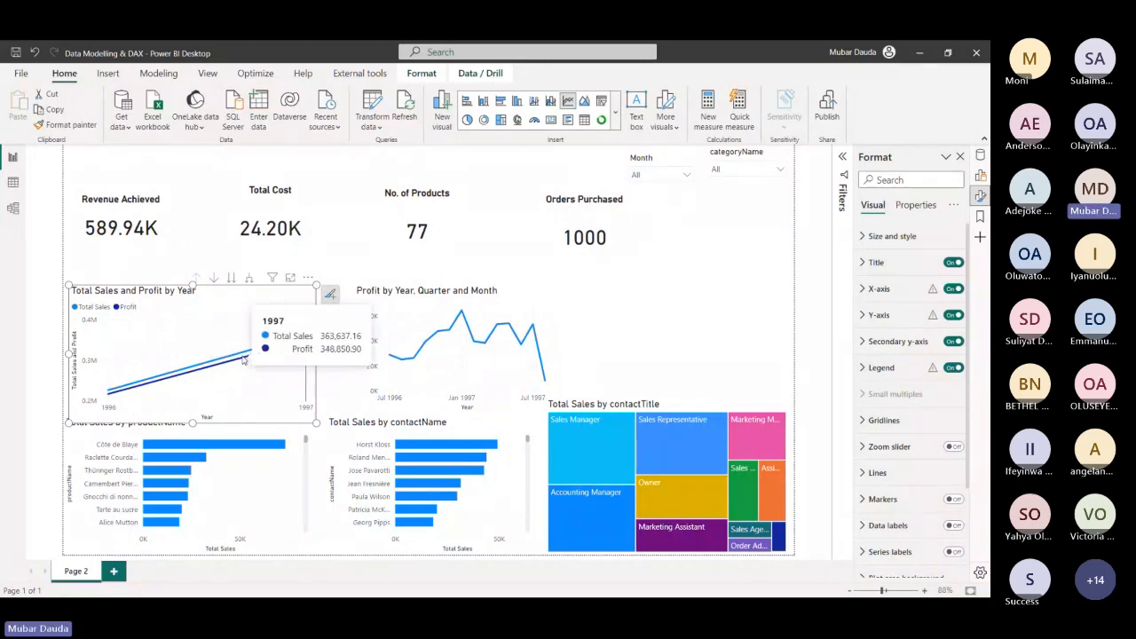
left_click(234, 278)
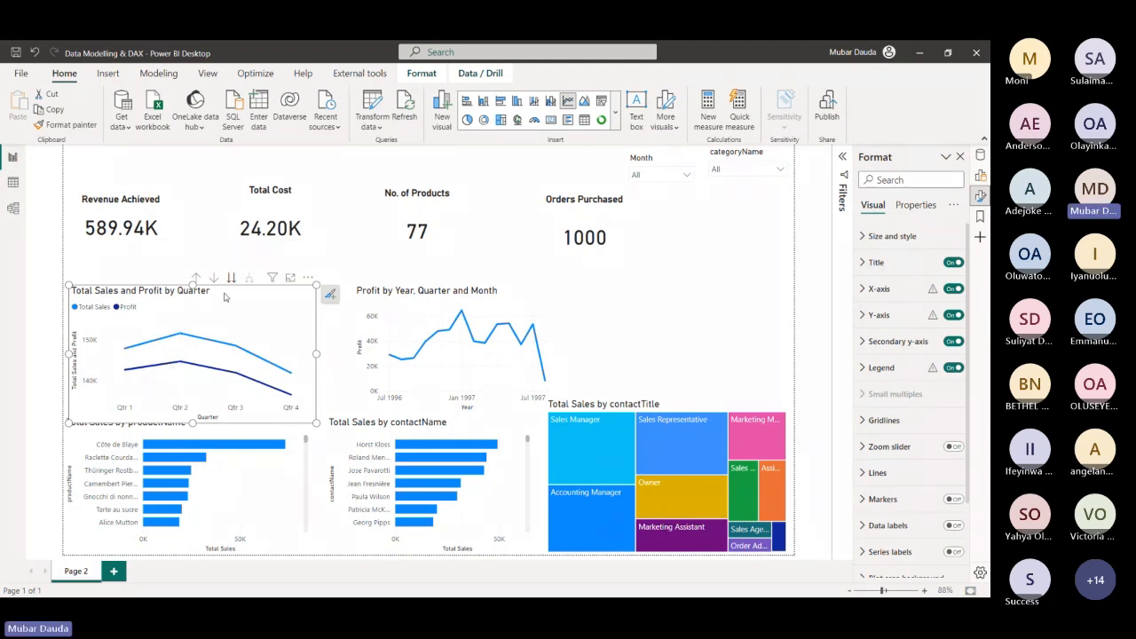
left_click(230, 278)
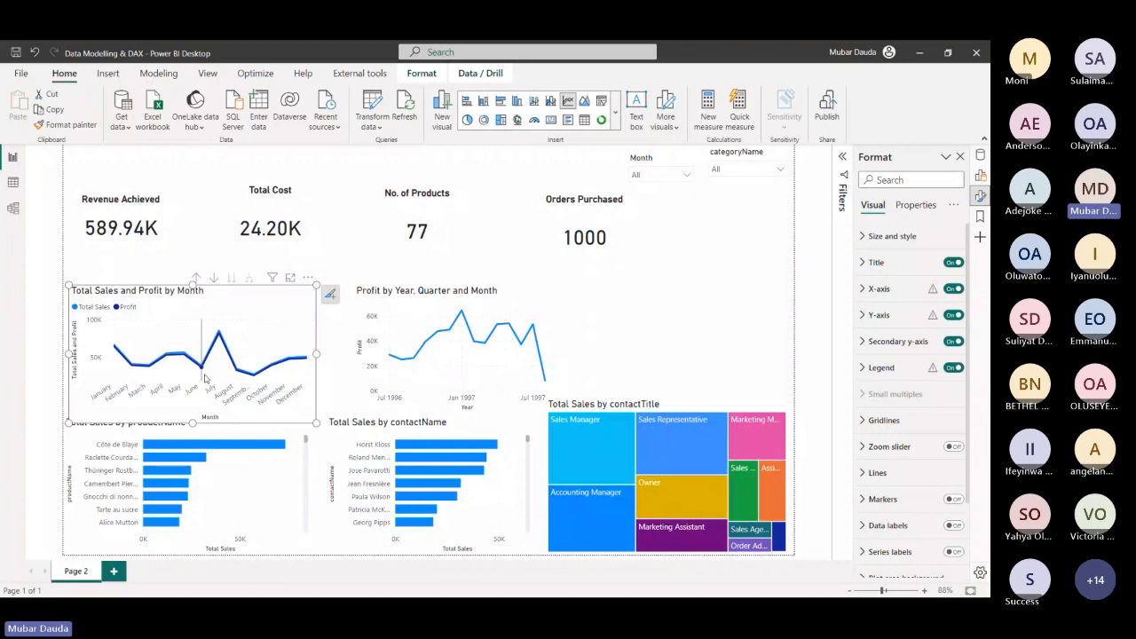
mouse_move(136, 366)
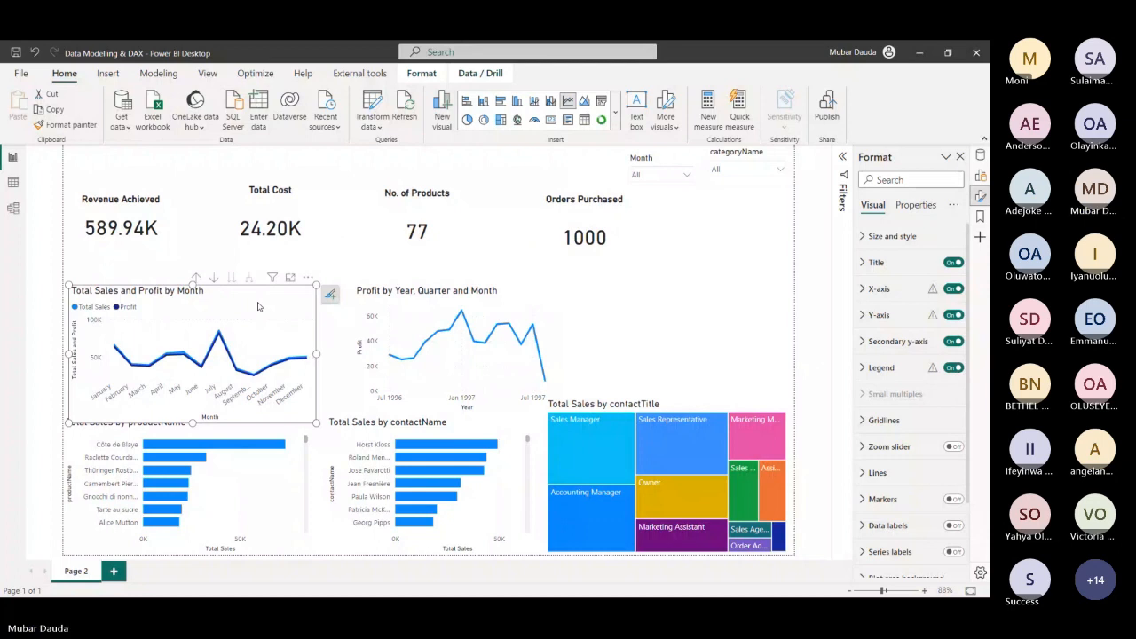
Nudge the Total Sales and Profit by Month chart upward and delete the Profit by Year, Quarter and Month chart
left_click_drag(250, 295, 248, 291)
left_click_drag(394, 300, 381, 296)
key("Delete")
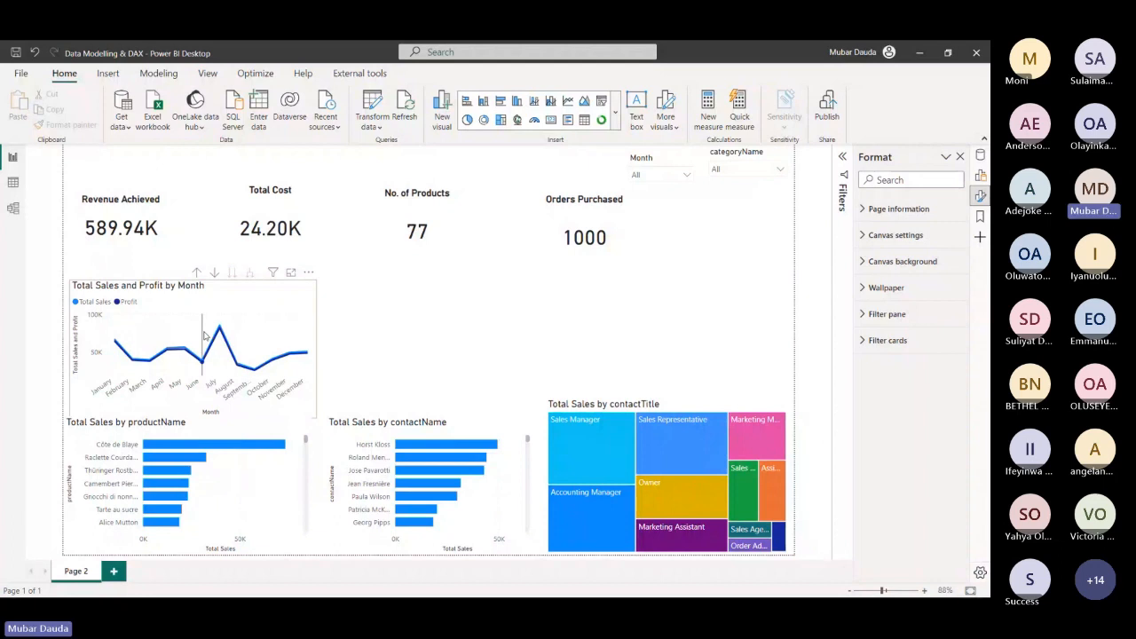
mouse_move(229, 334)
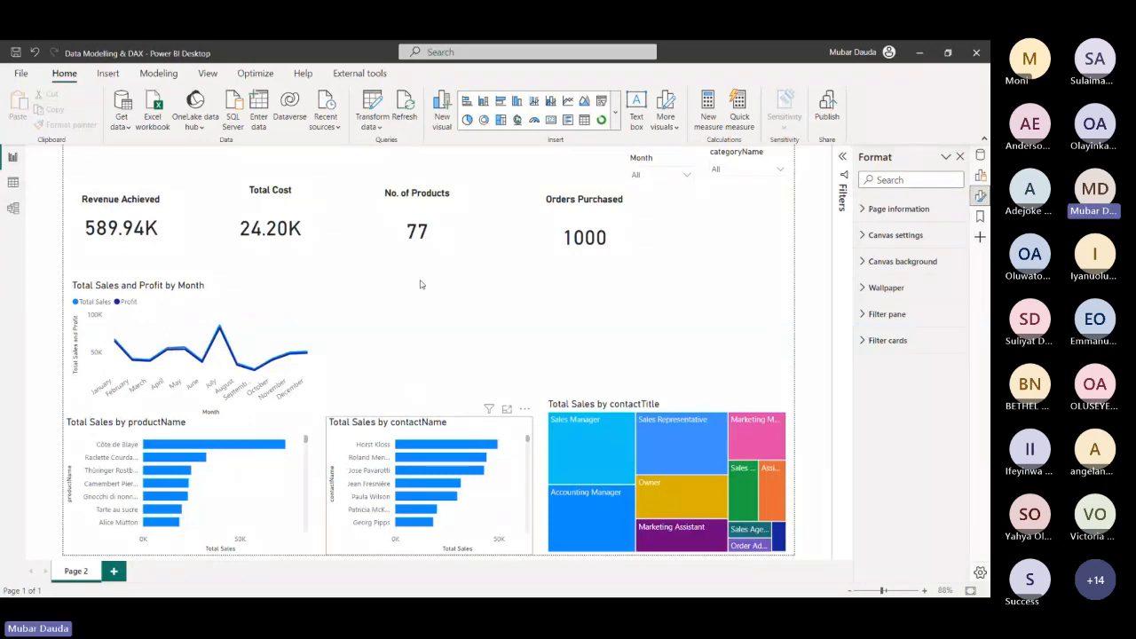
Move the Total Sales by contactName bar chart into the free space beside the Total Sales and Profit by Month chart
left_click_drag(387, 435, 414, 295)
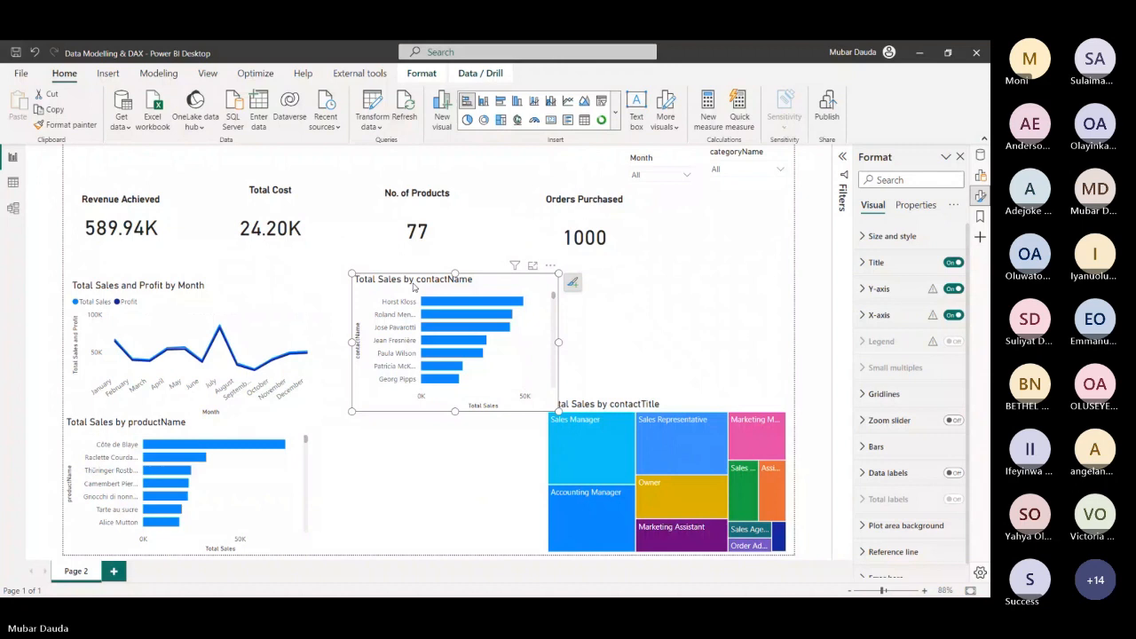
left_click_drag(413, 287, 411, 285)
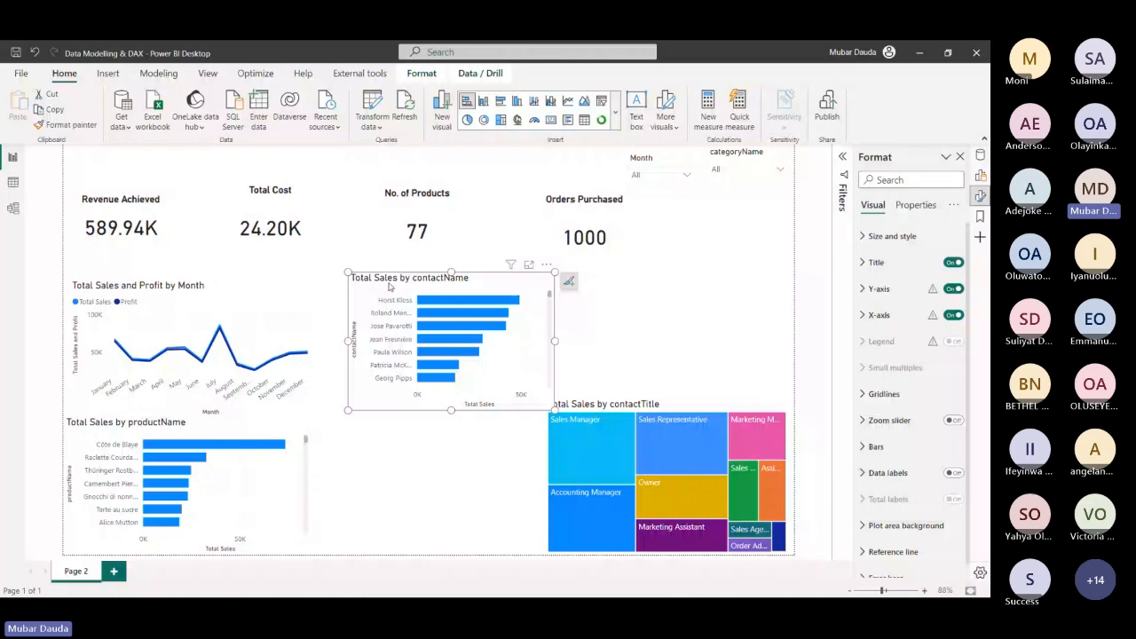
left_click_drag(388, 285, 379, 275)
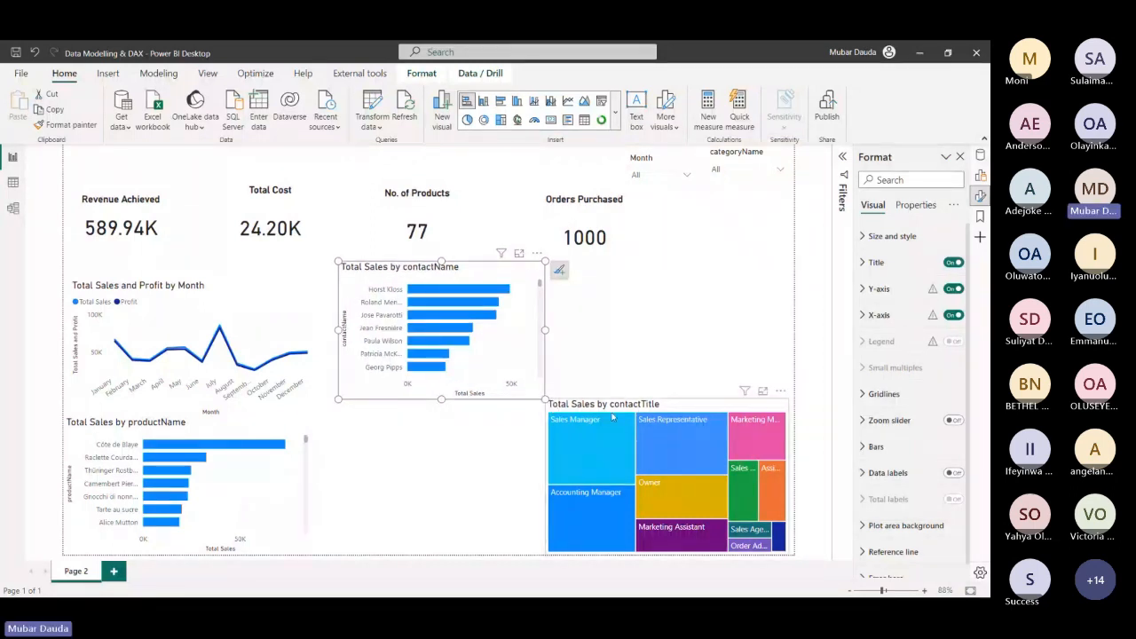
Move the Total Sales by contactTitle treemap beneath the Total Sales by contactName bar chart and nudge that bar chart into place
left_click_drag(612, 418, 429, 431)
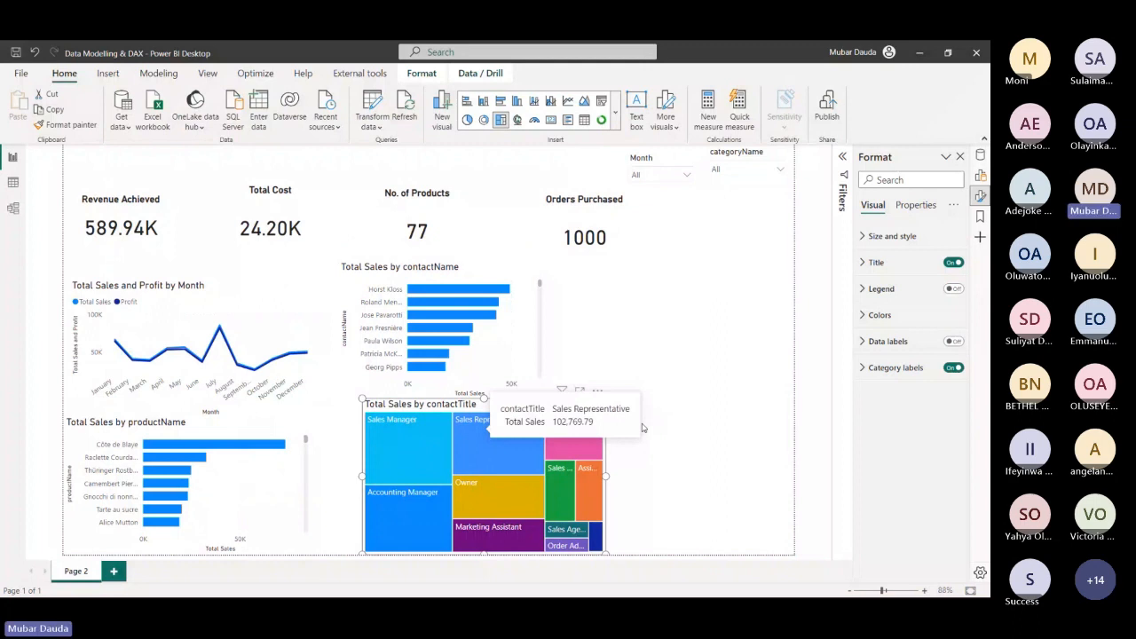
left_click_drag(532, 415, 570, 414)
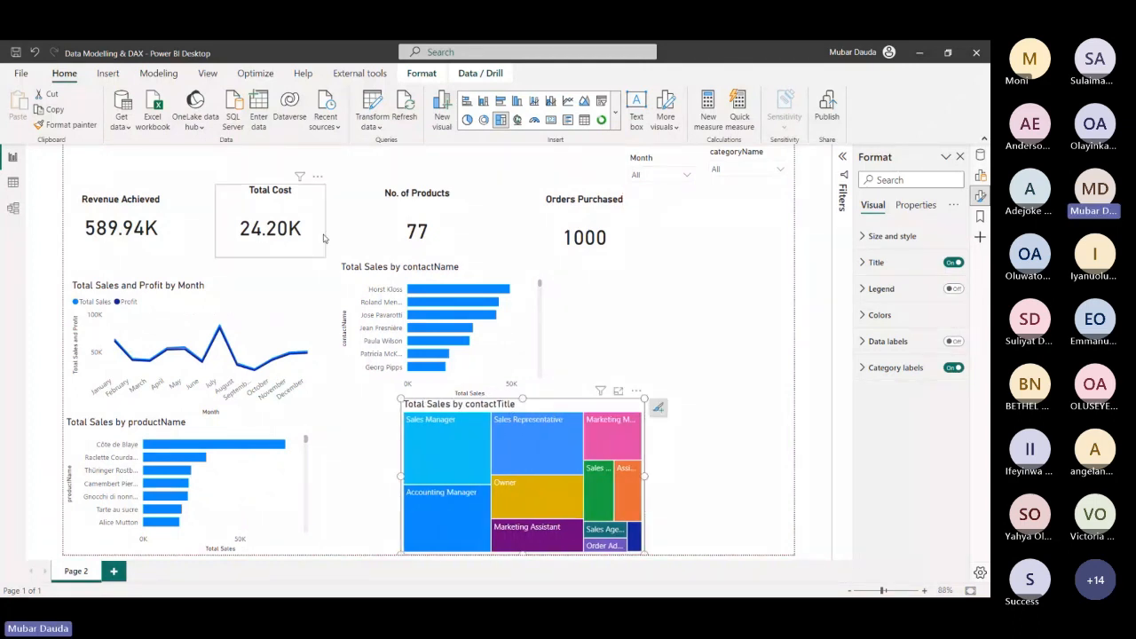
left_click_drag(429, 276, 442, 270)
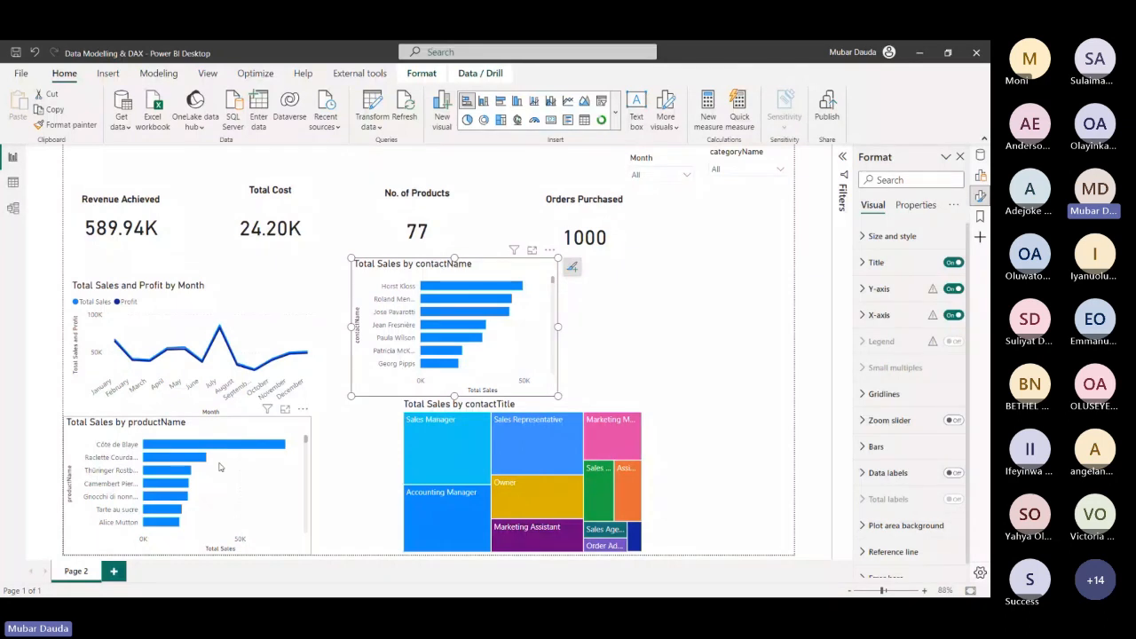
Turn off the X-axis title on the Total Sales and Profit by Month line chart
left_click(172, 294)
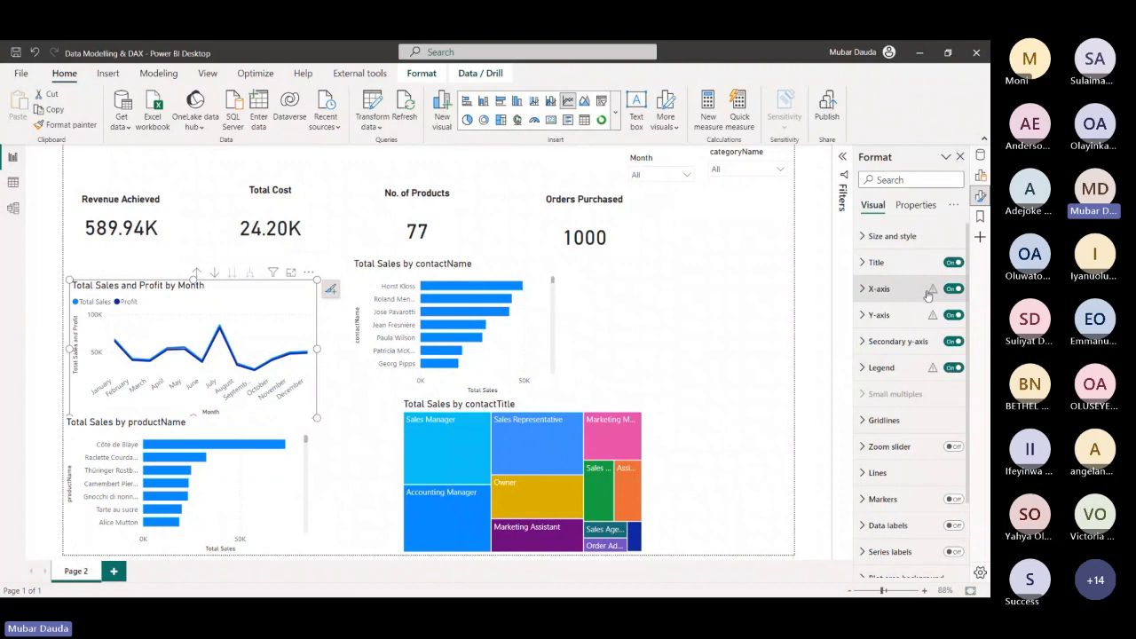
left_click(860, 290)
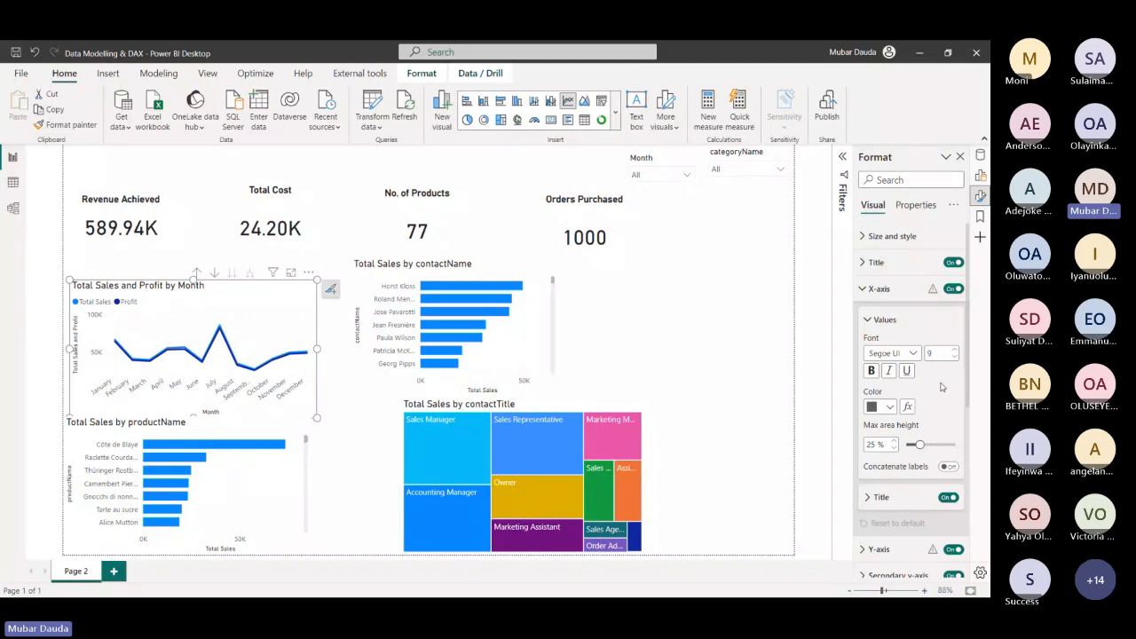
left_click(872, 500)
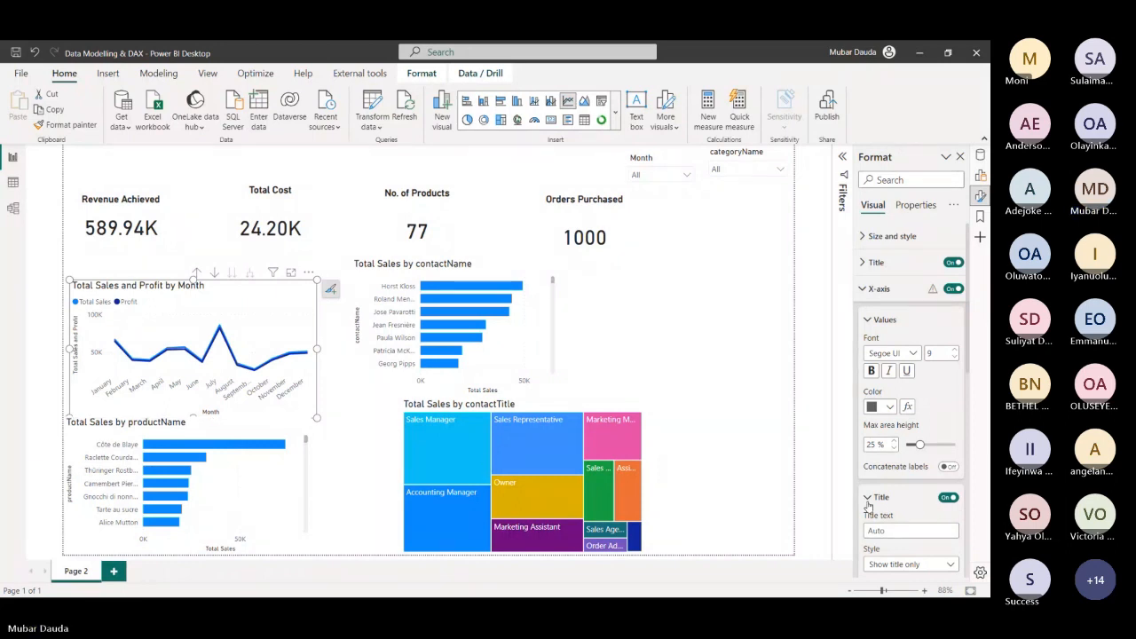
left_click(869, 502)
left_click(948, 497)
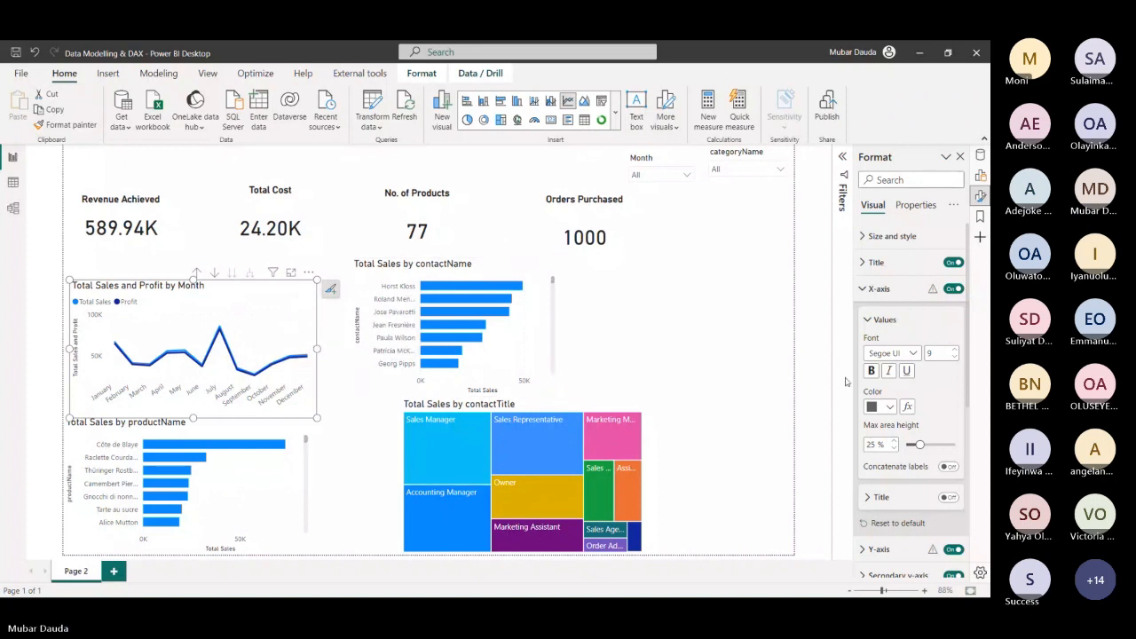
left_click(868, 321)
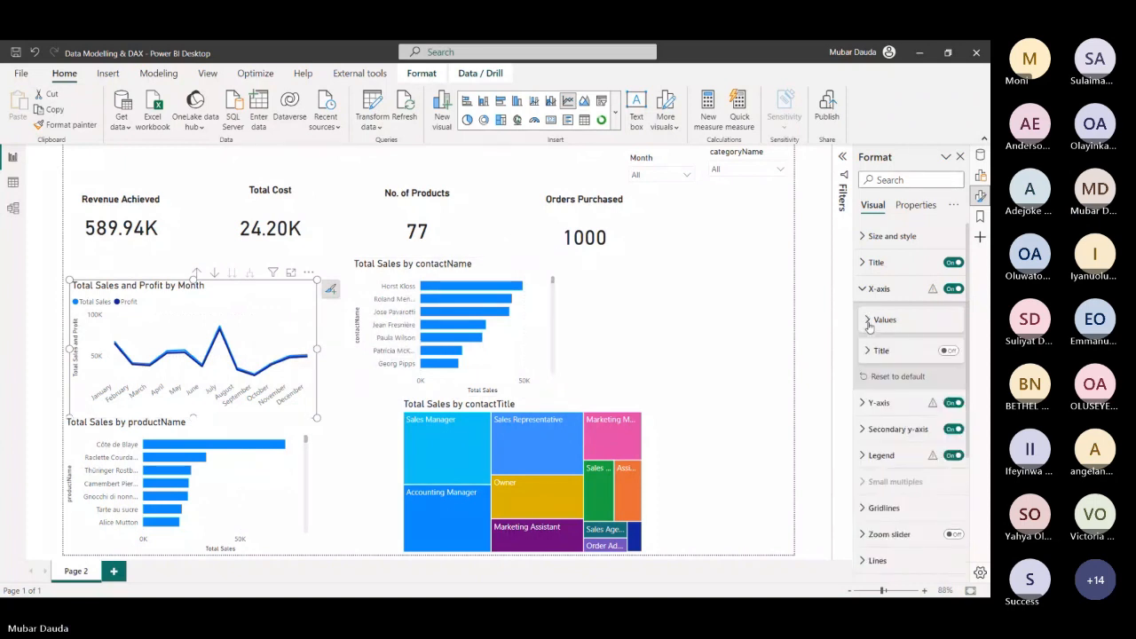
left_click(868, 290)
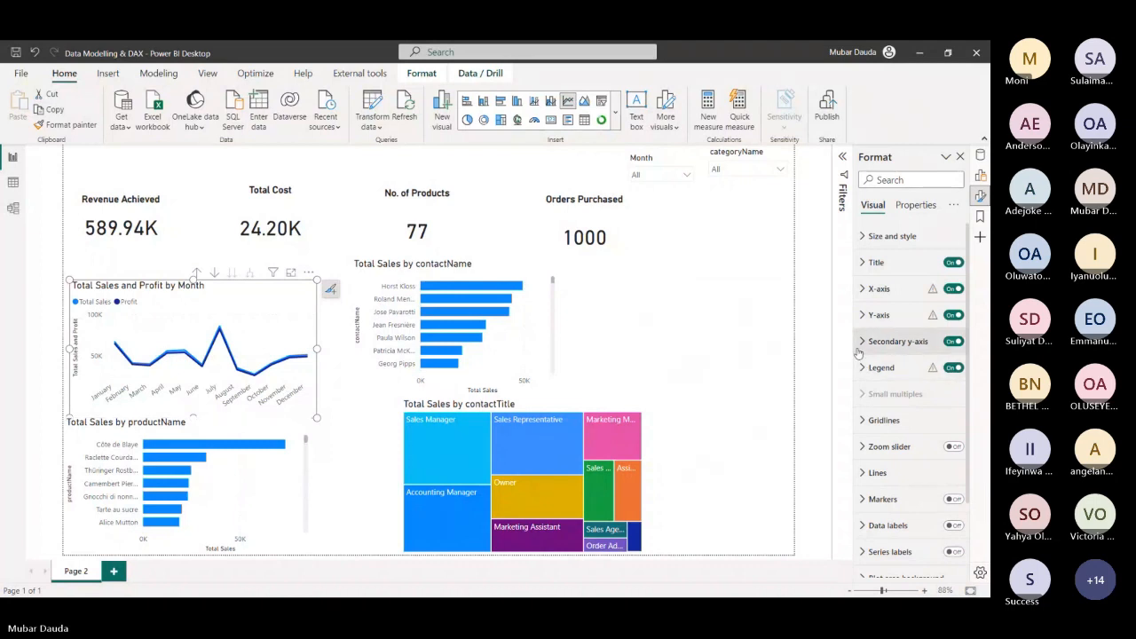
Turn off the Y-axis title on the Total Sales and Profit by Month line chart
left_click(864, 317)
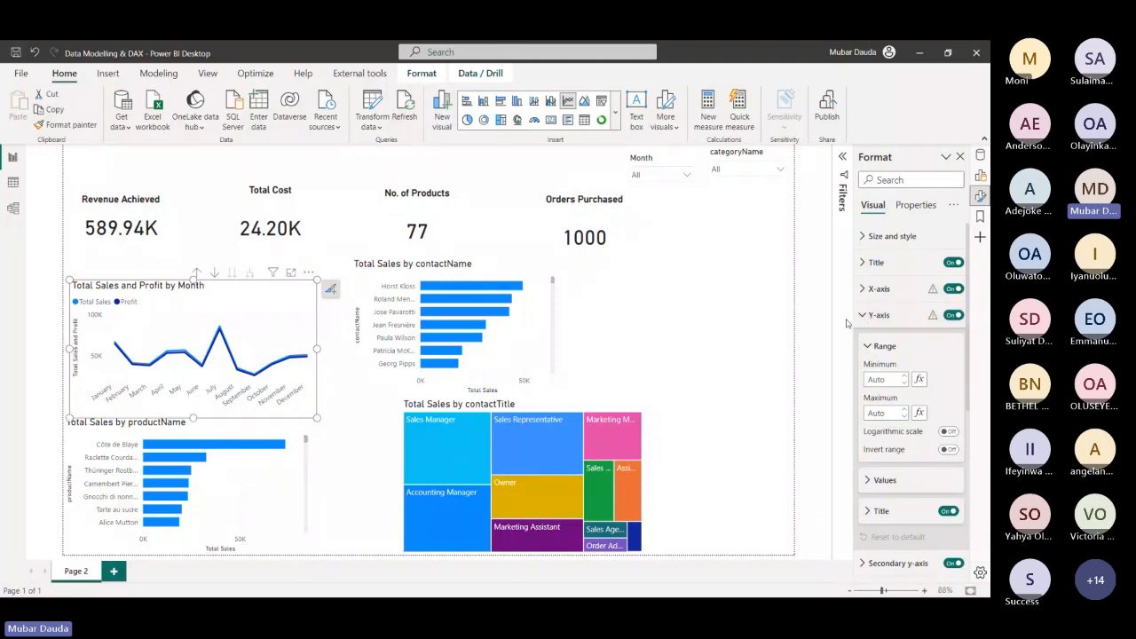
left_click(948, 512)
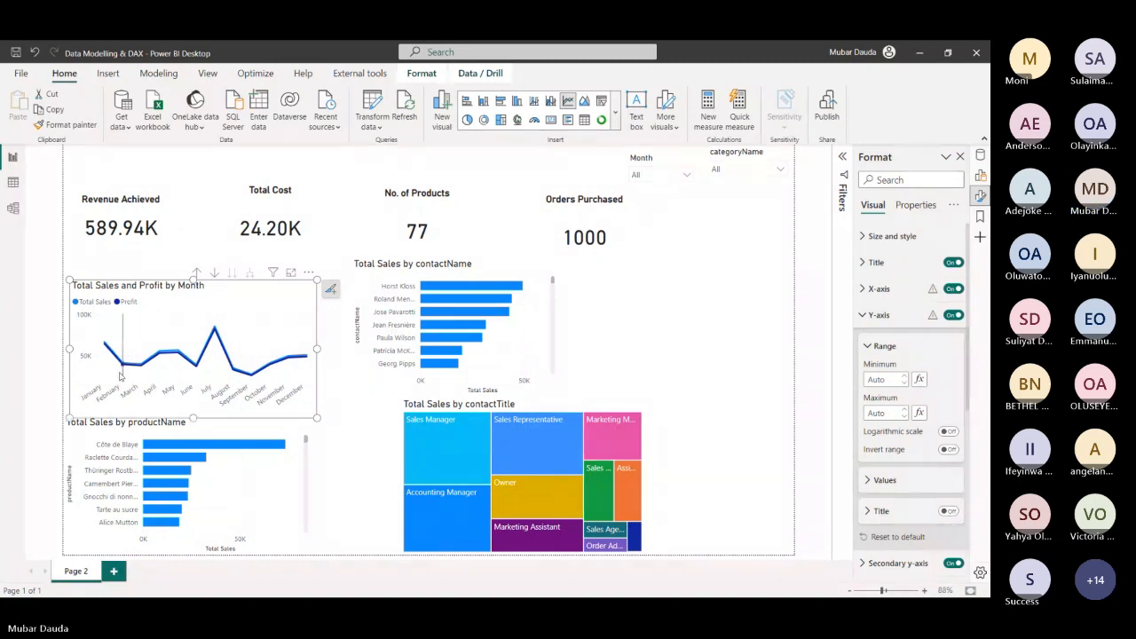
mouse_move(108, 343)
Turn off the X-axis and Y-axis titles on the Total Sales by contactName bar chart
left_click(467, 268)
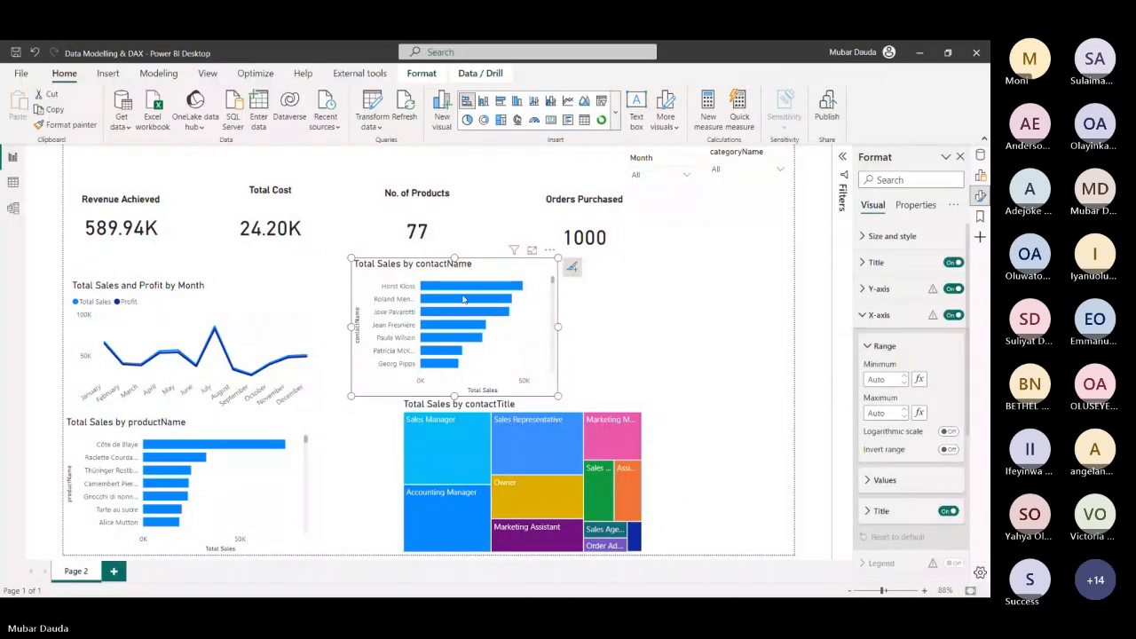
mouse_move(462, 299)
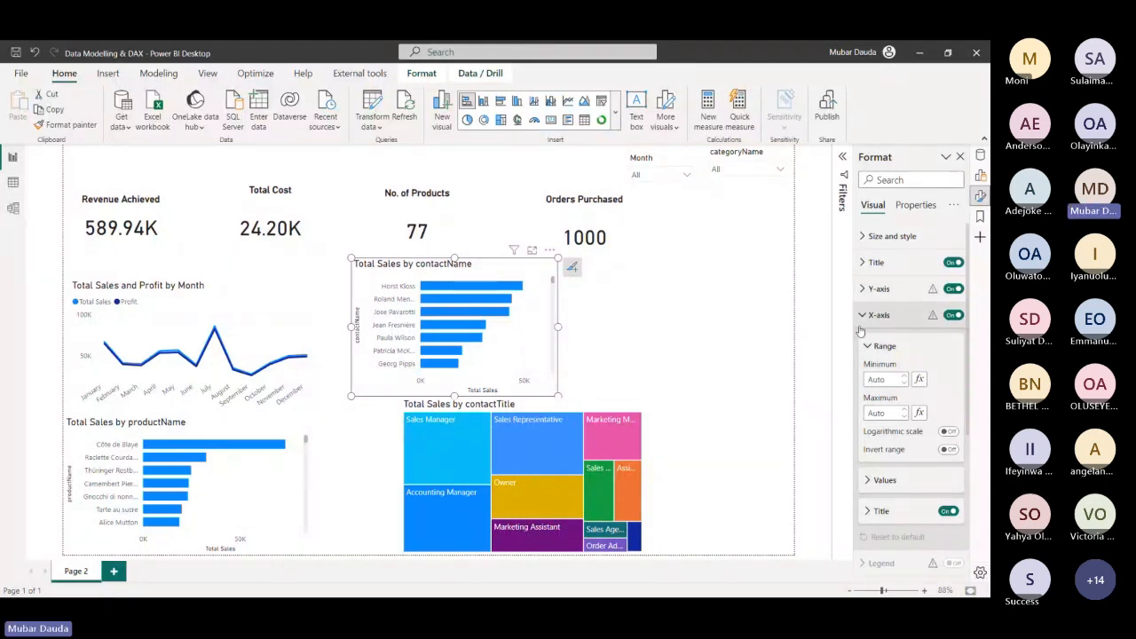
left_click(948, 512)
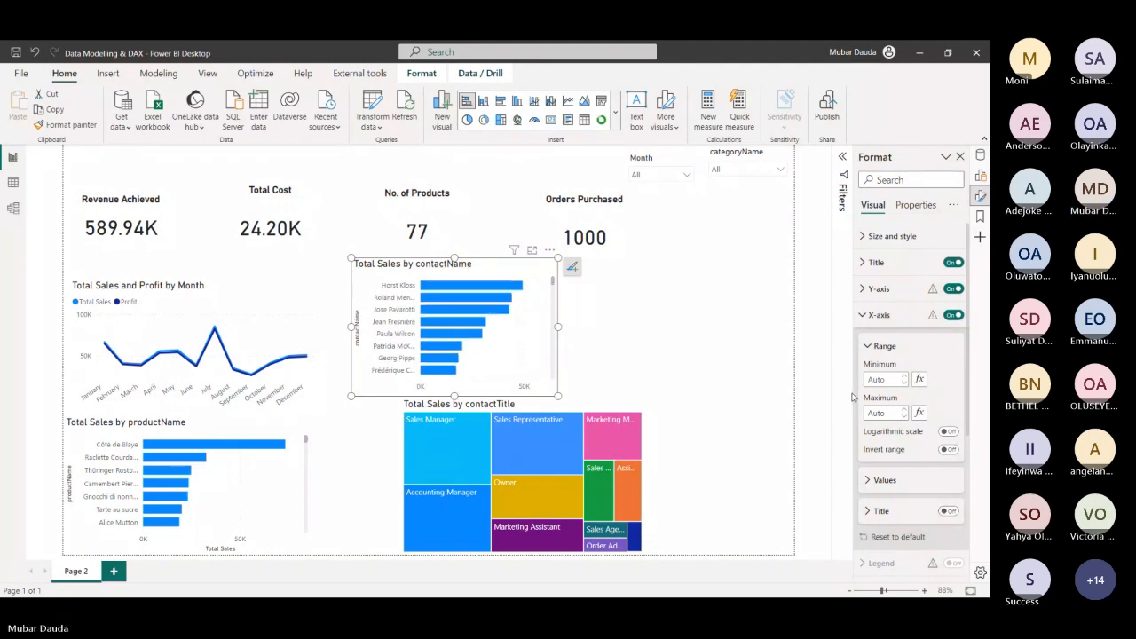
left_click(864, 314)
left_click(861, 290)
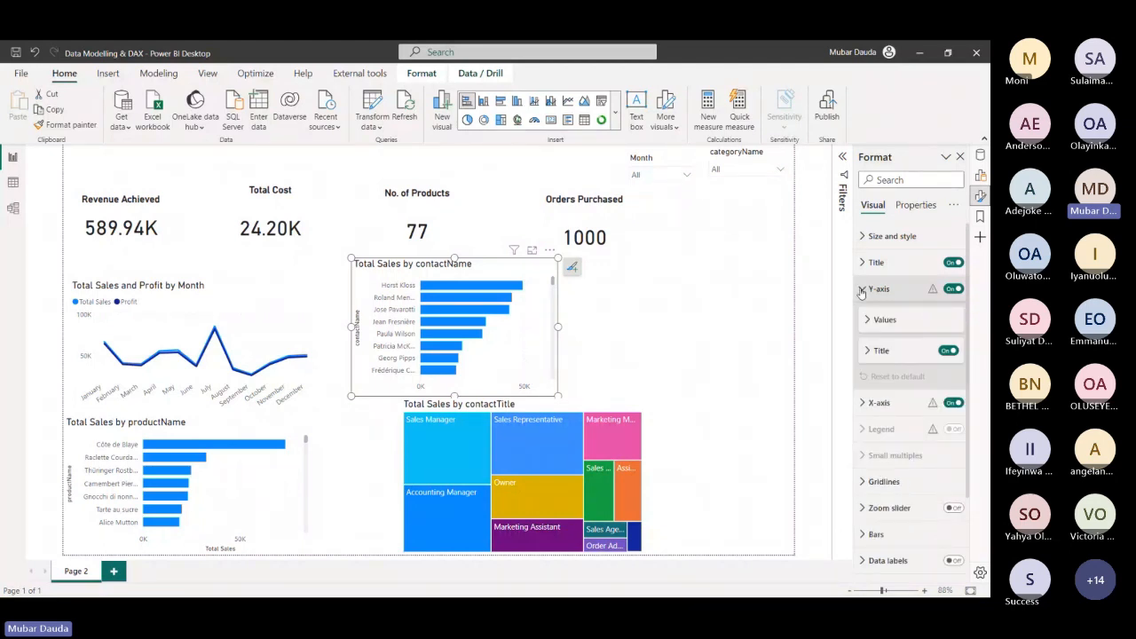
left_click(949, 351)
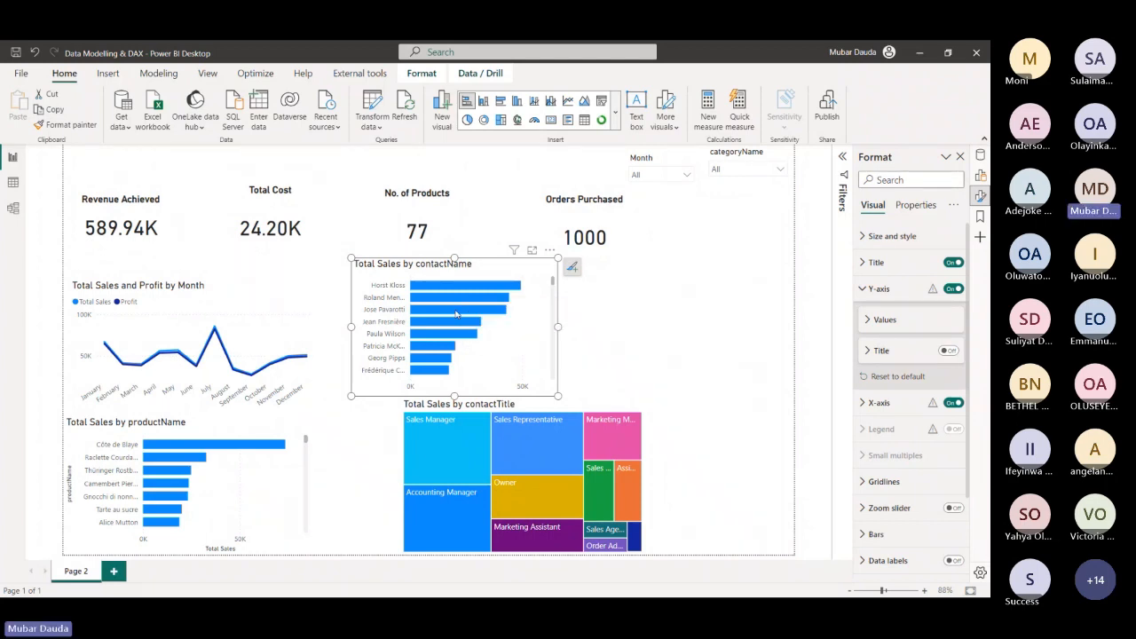
Set the bar chart's contactName filter to the Top N type, showing the top 8 items
scroll(449, 354, "down", 3)
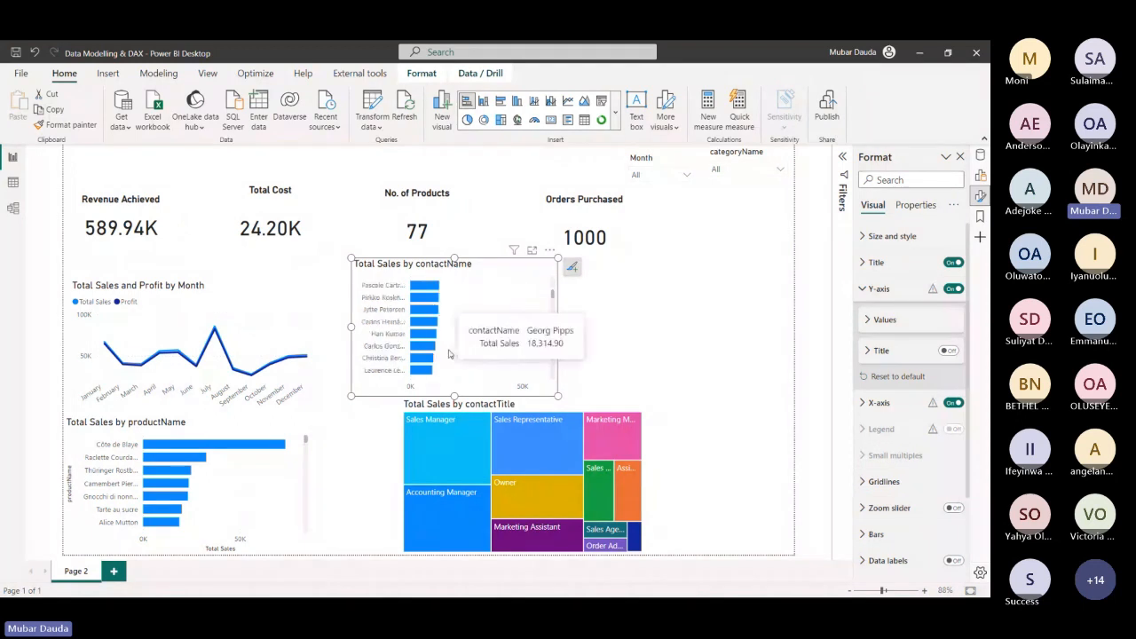
scroll(498, 302, "up", 3)
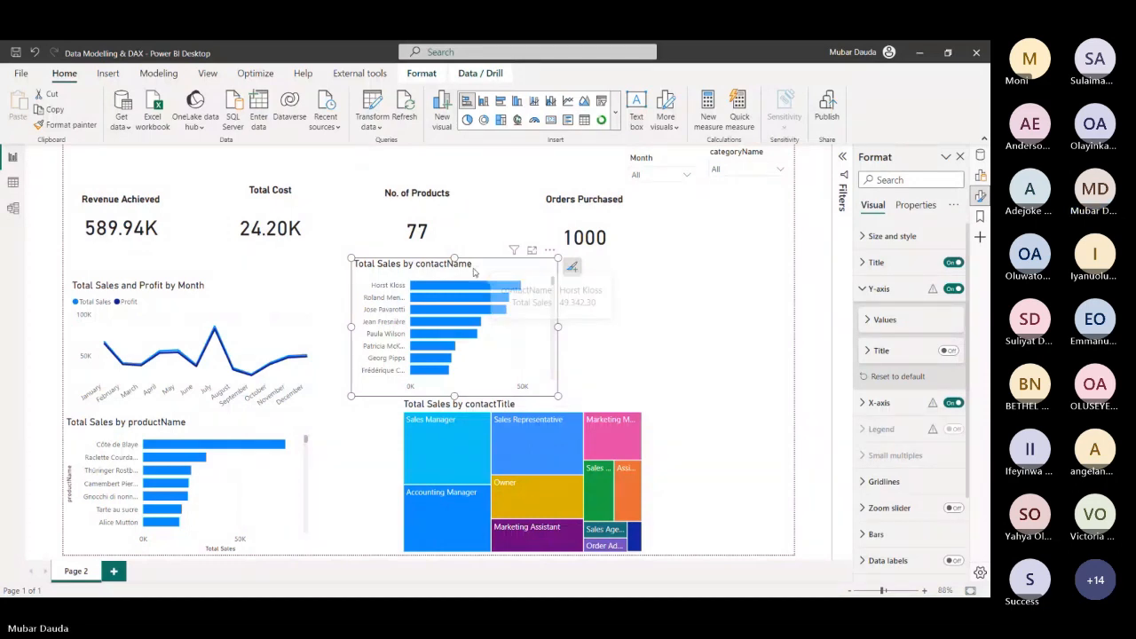
left_click(843, 158)
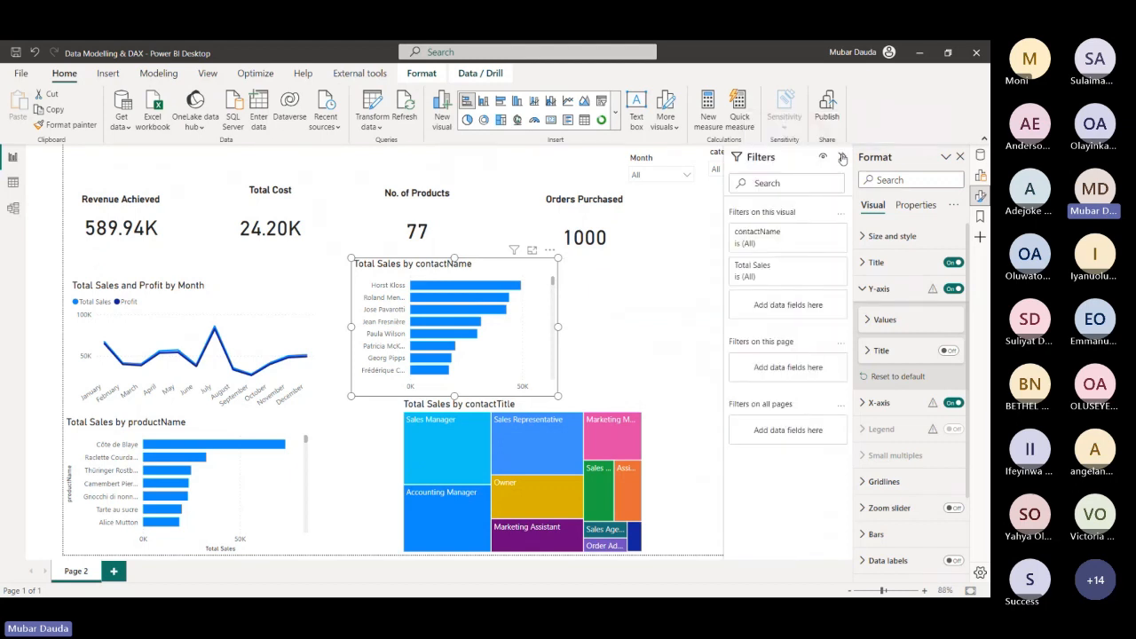
left_click(821, 233)
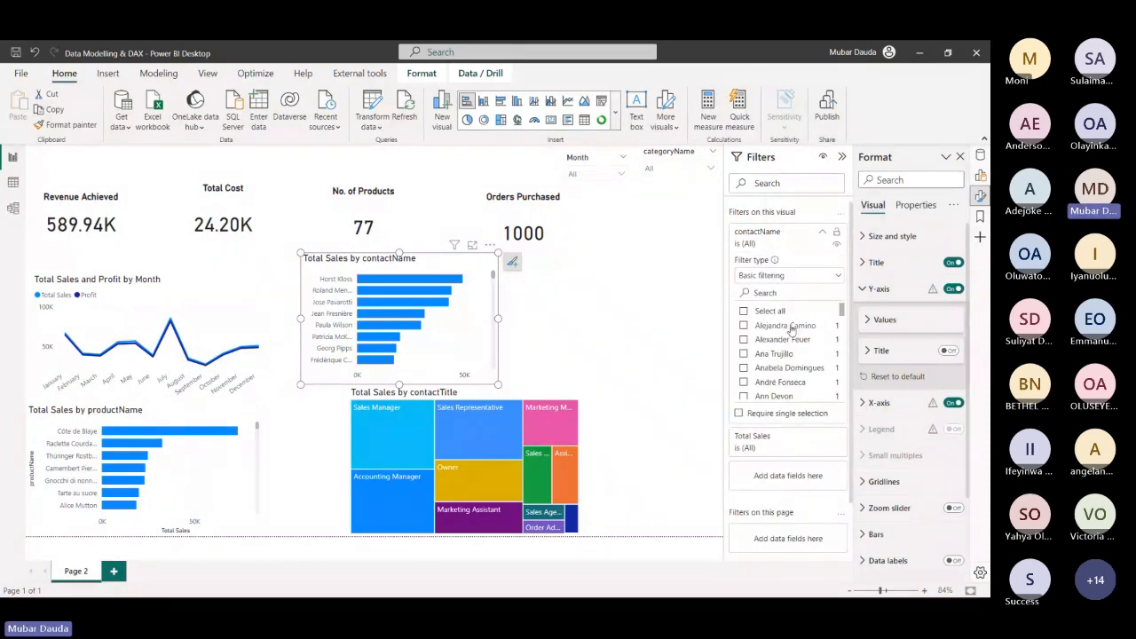
left_click(795, 276)
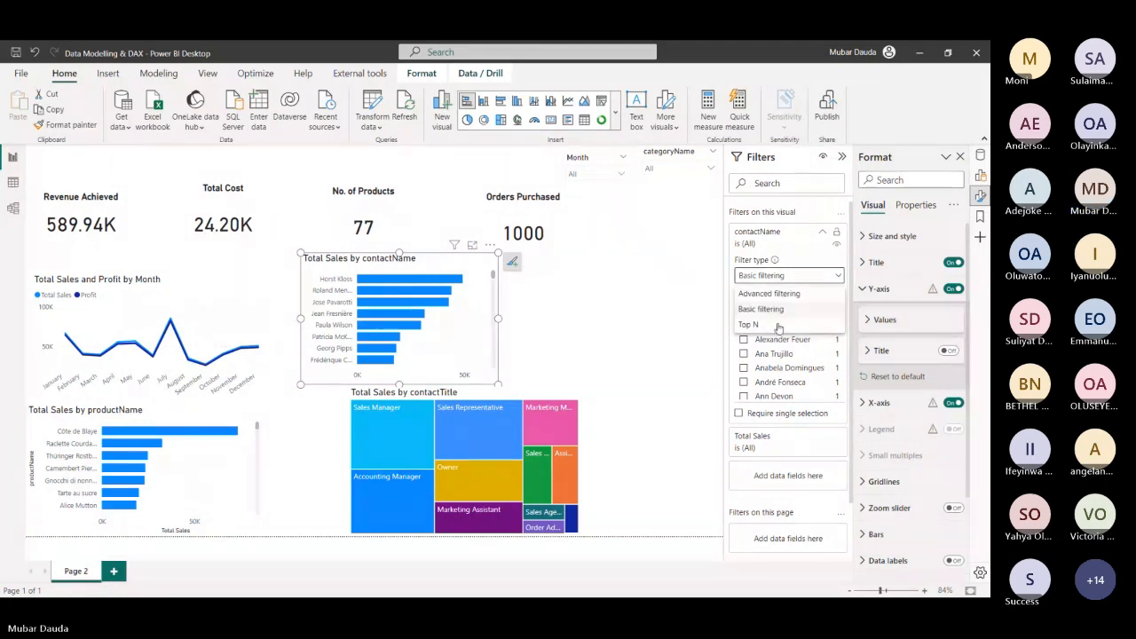
left_click(778, 327)
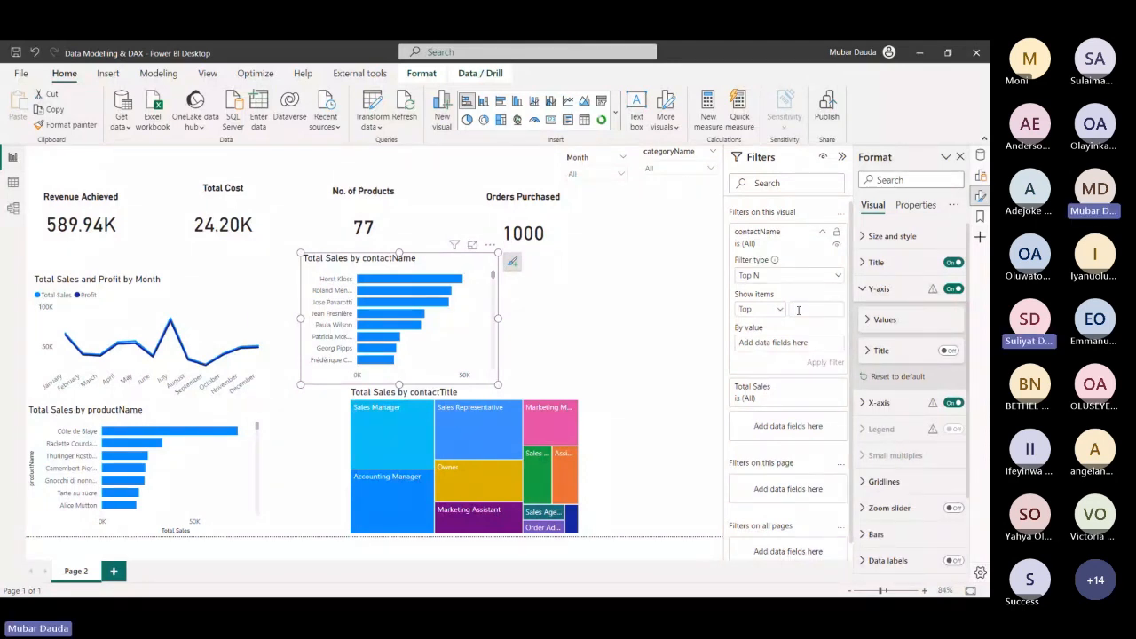
left_click(798, 310)
type("8")
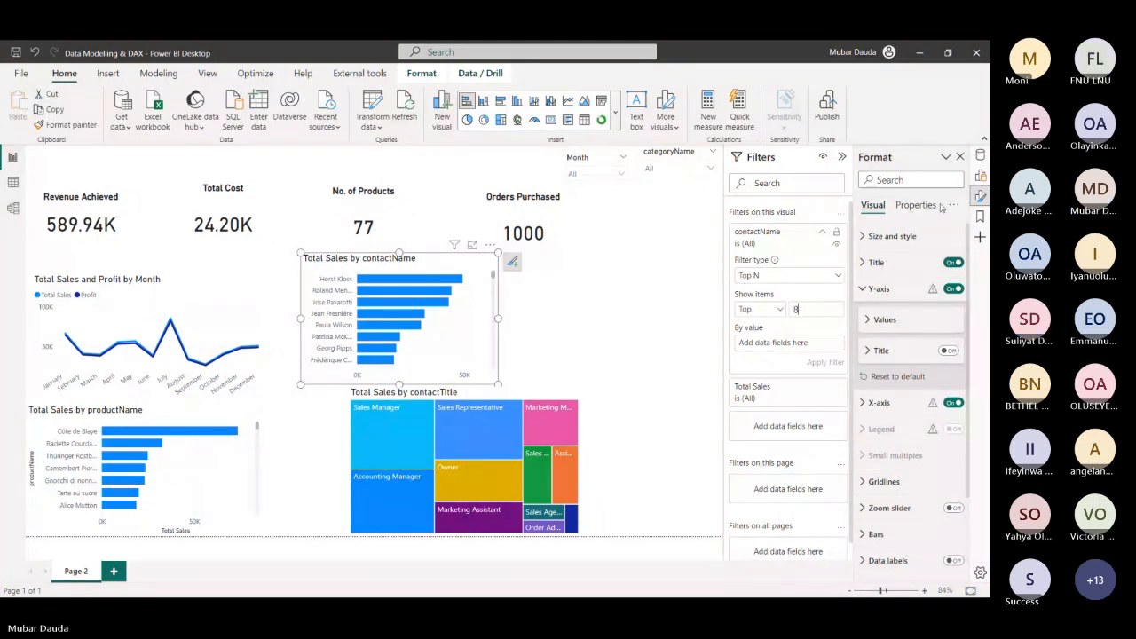
Use the Total Sales measure as the contactName filter's ranking value and apply the filter
left_click(980, 156)
scroll(919, 497, "down", 5)
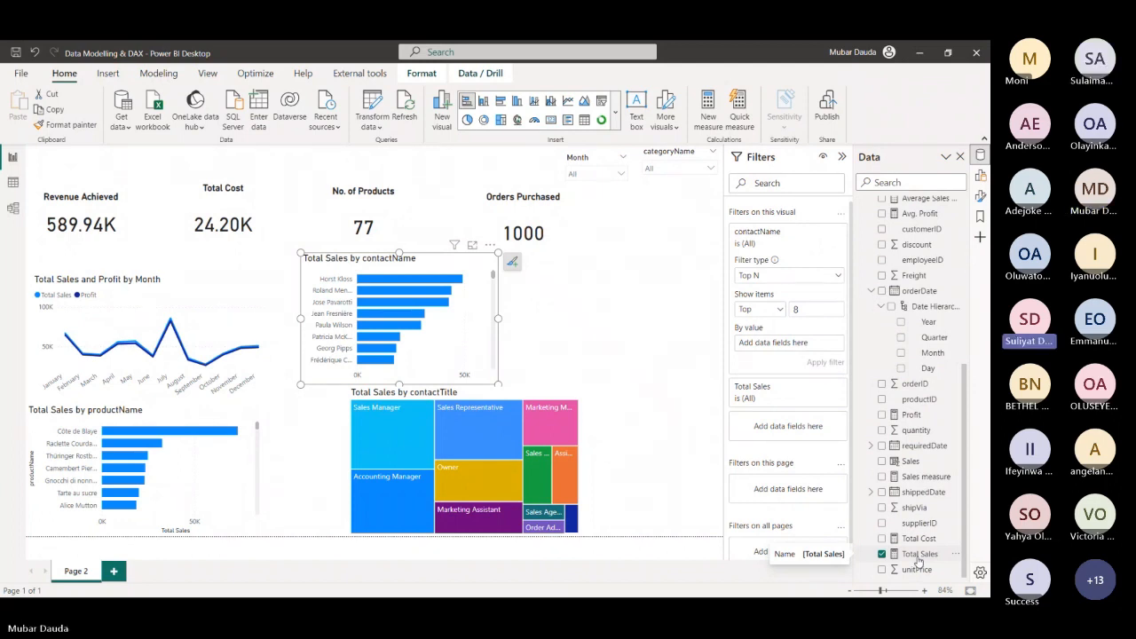
left_click_drag(919, 561, 794, 355)
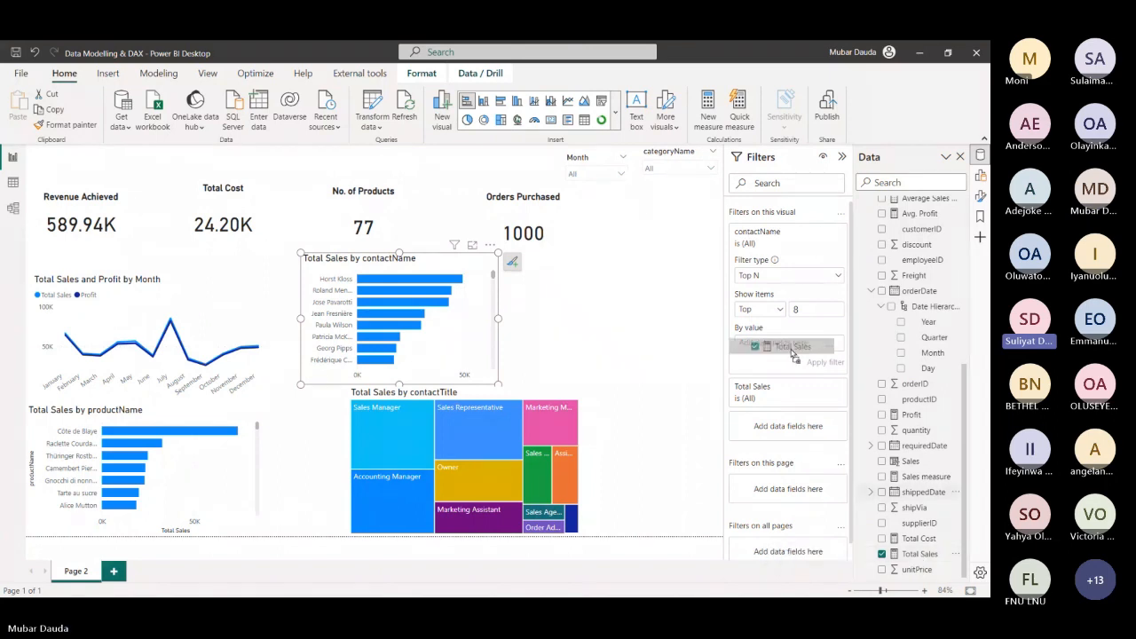
left_click_drag(795, 353, 792, 348)
left_click(824, 361)
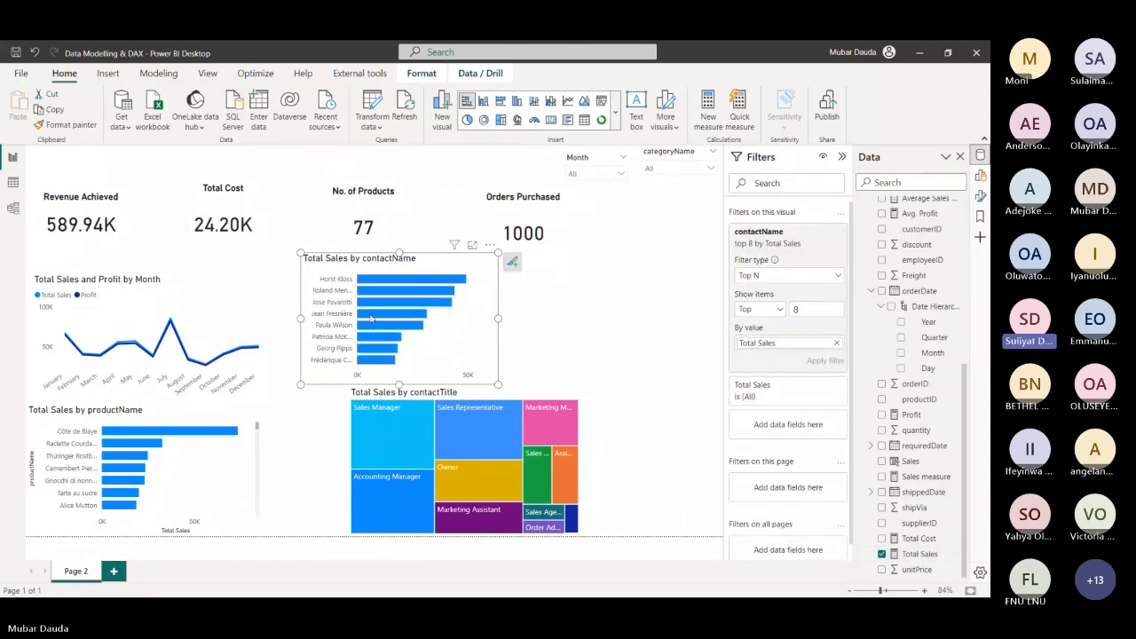
Switch to the Teams meeting window, view its participants list, and return to the Power BI report
mouse_move(390, 594)
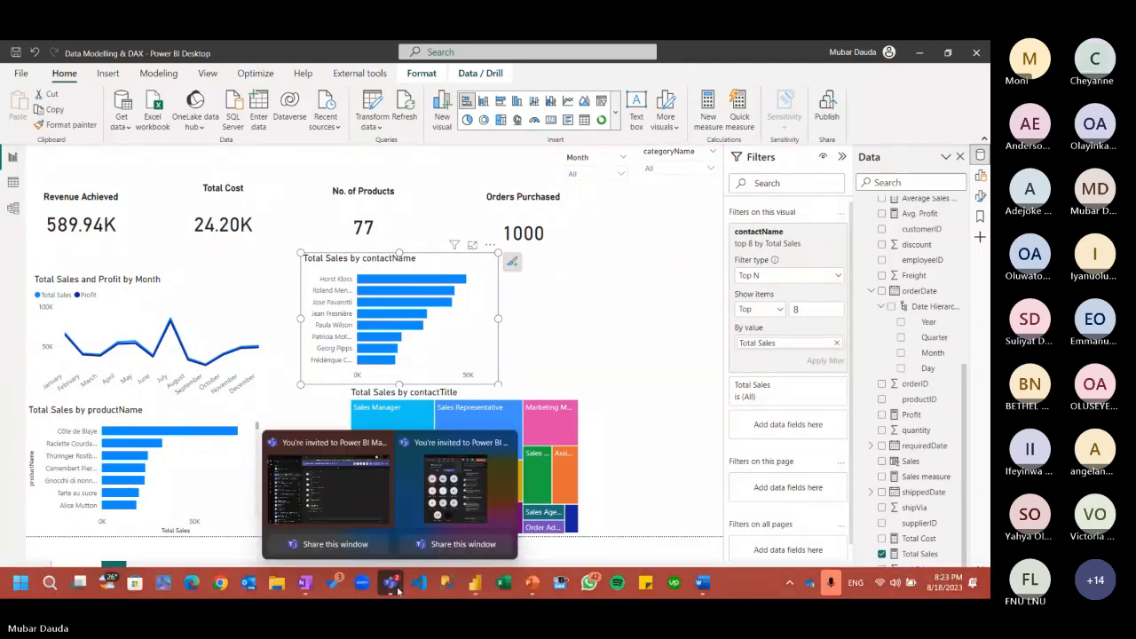
left_click(425, 496)
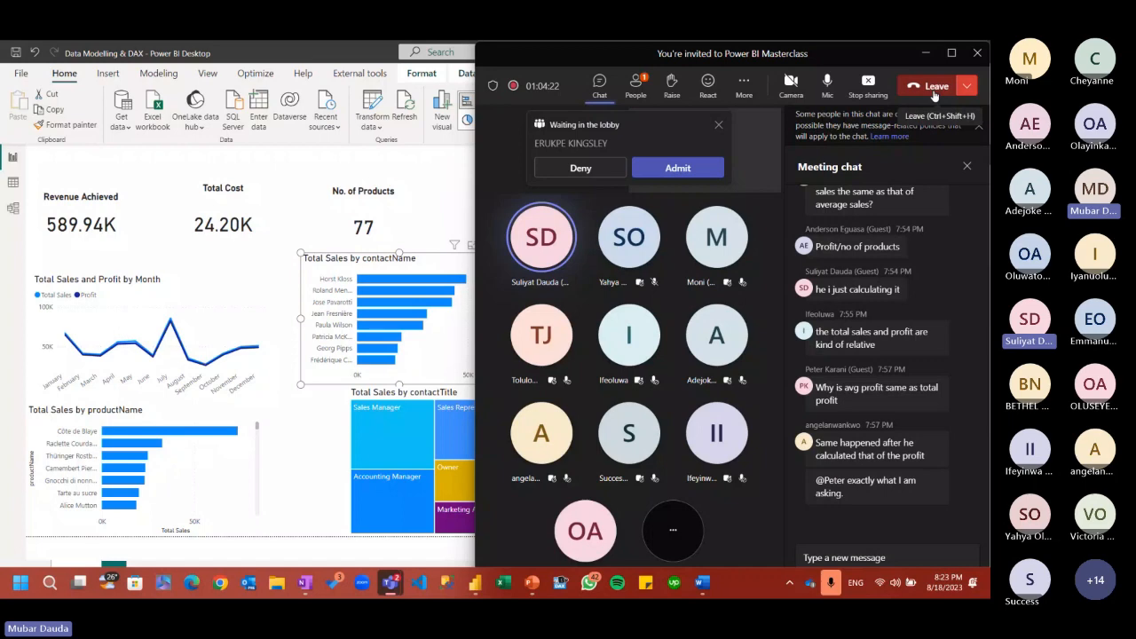
left_click(638, 84)
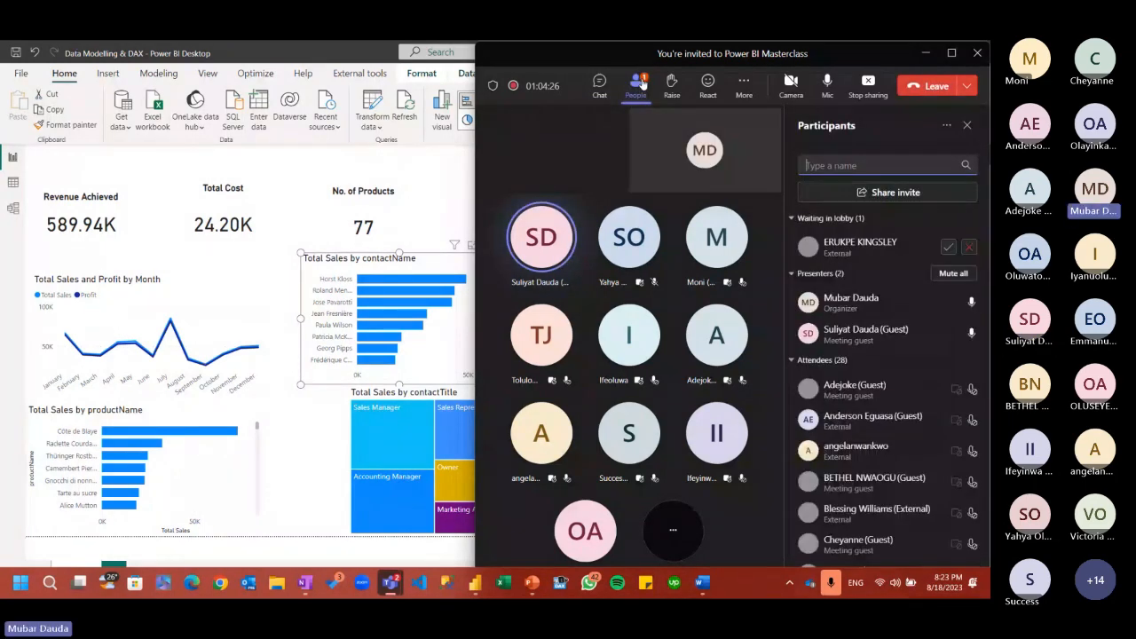
left_click(922, 55)
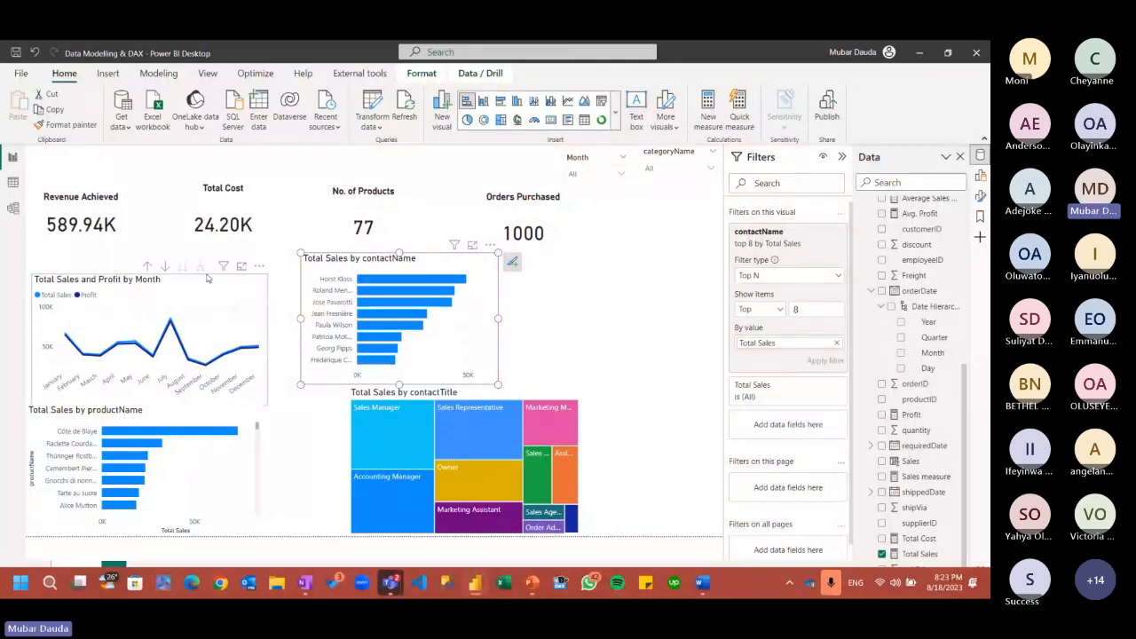
Move the Total Sales and Profit by Month line chart slightly up and to the right, beneath the KPI cards
left_click_drag(207, 278, 208, 277)
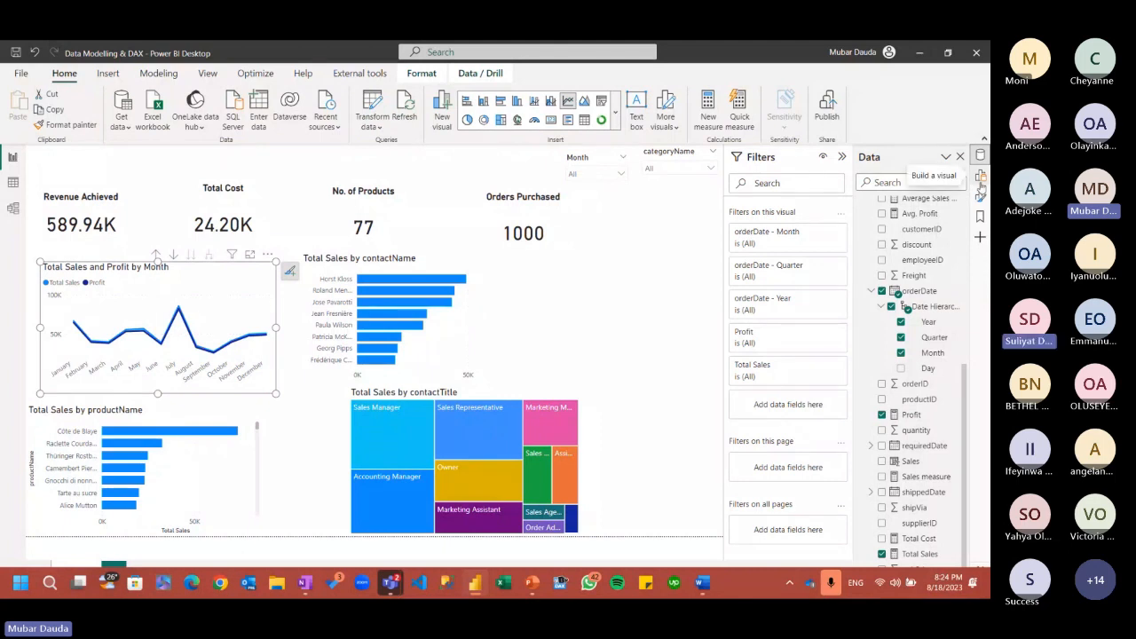
Add the Fact table's Total Cost measure to the line chart's Y-axis and remove it again
left_click(980, 177)
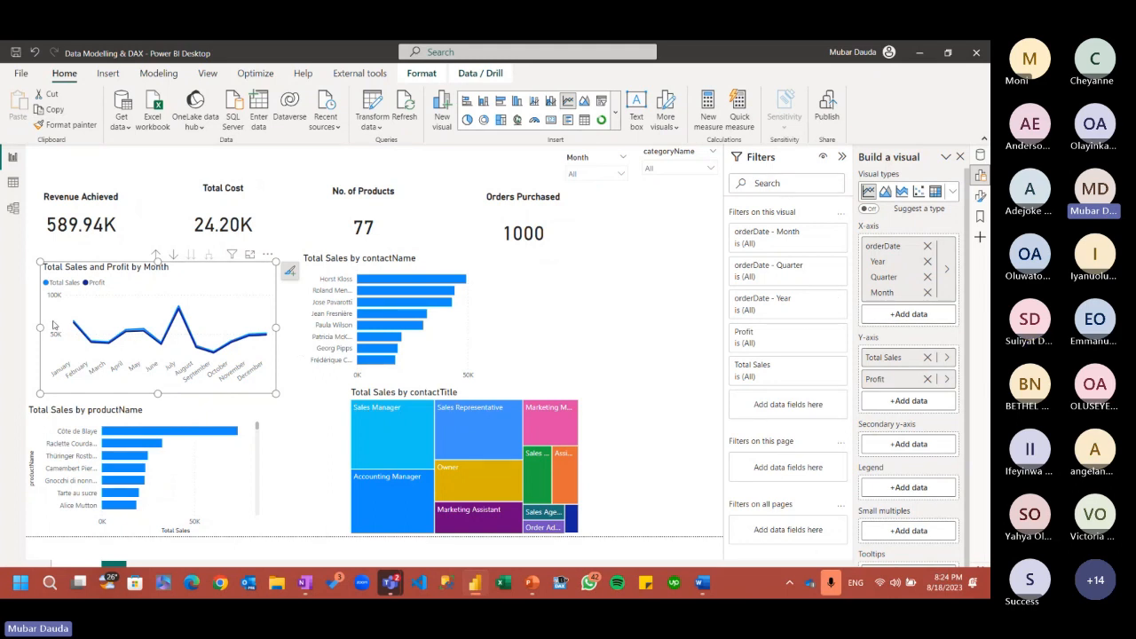
left_click(891, 401)
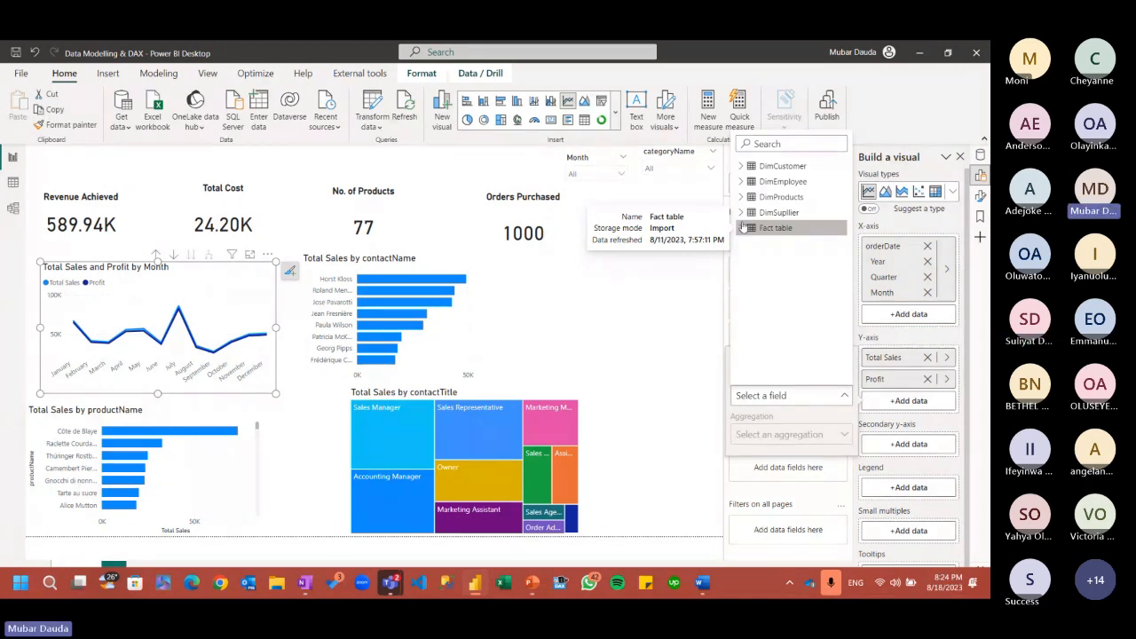
left_click(743, 228)
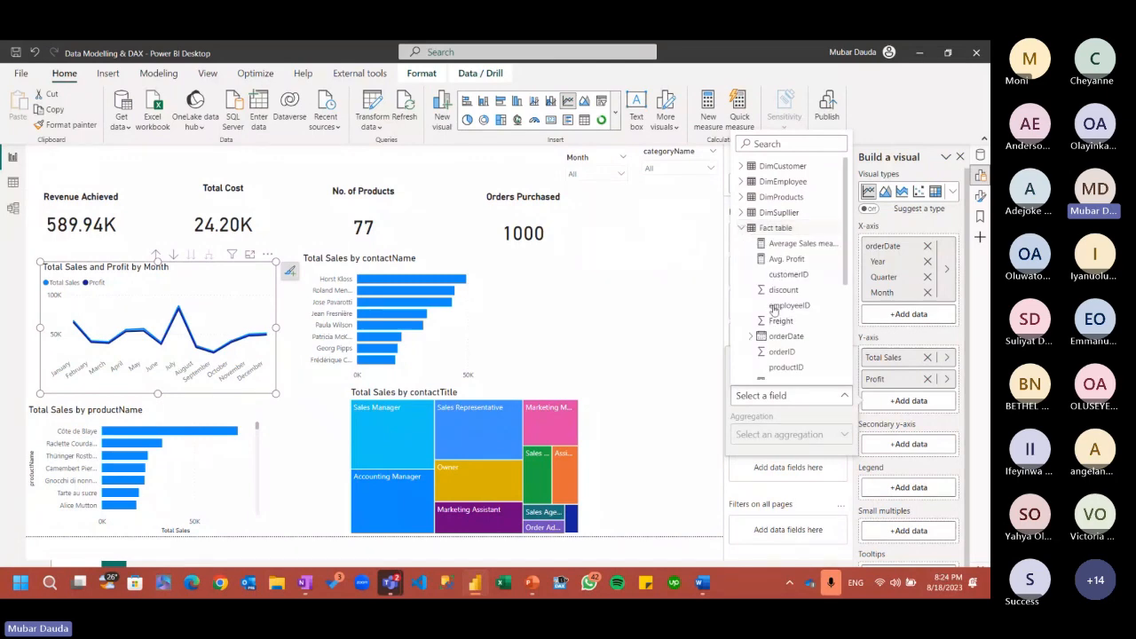
scroll(780, 325, "down", 3)
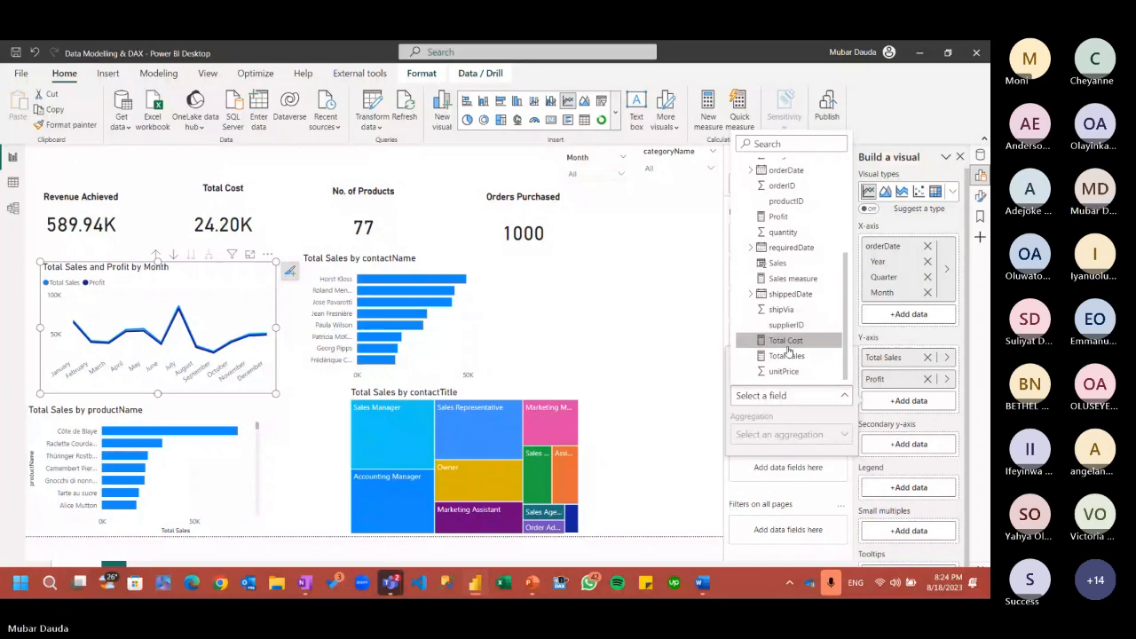
left_click(786, 344)
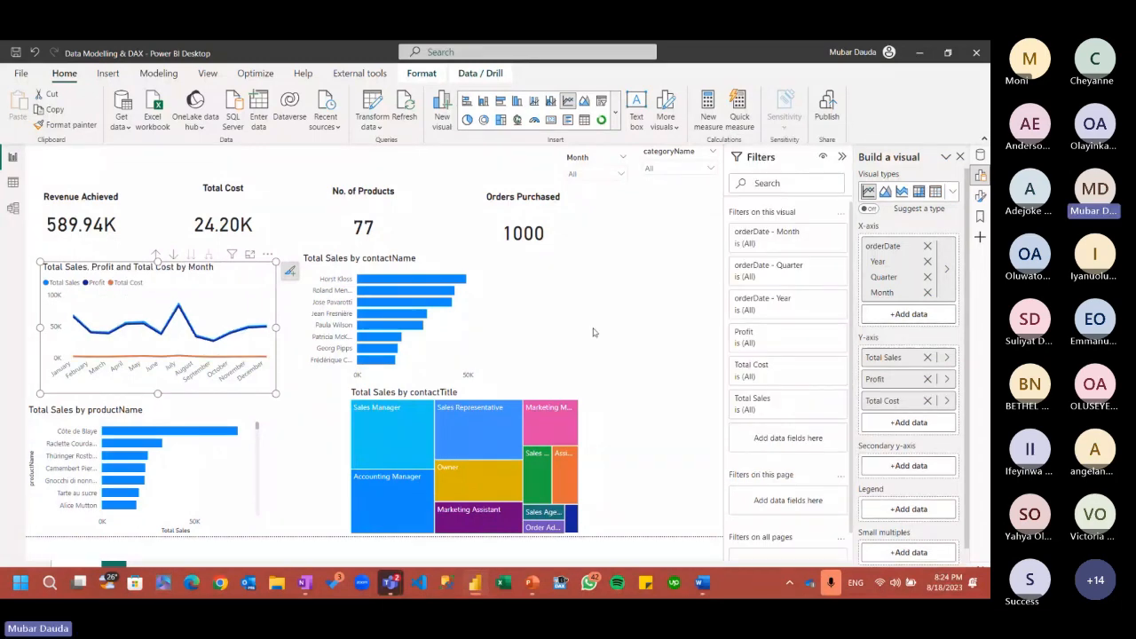
left_click(928, 400)
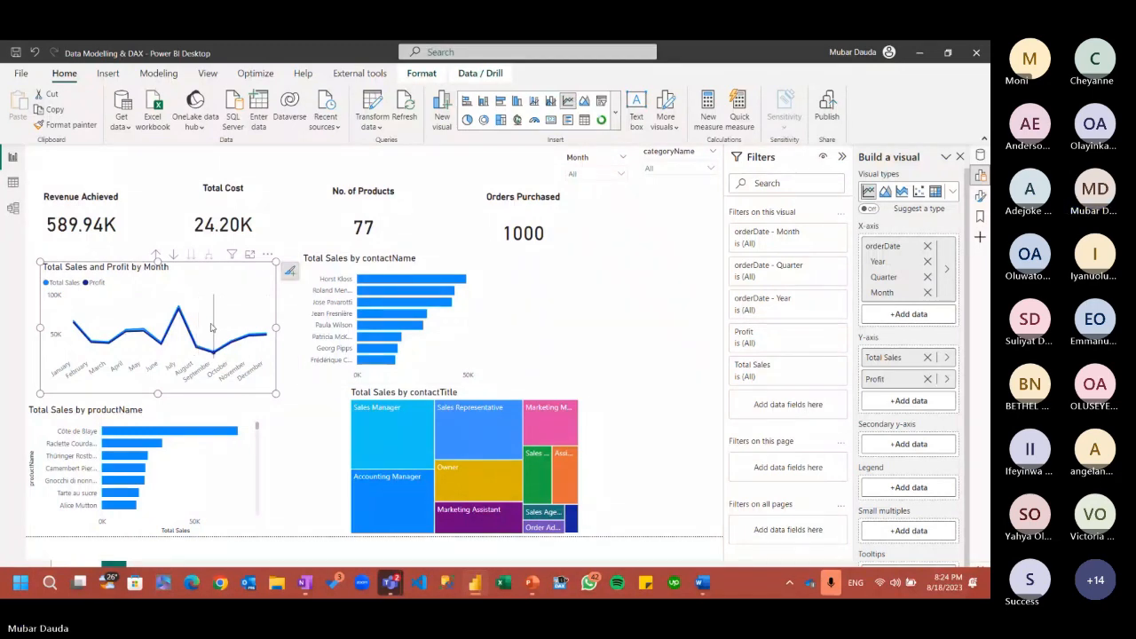
mouse_move(194, 290)
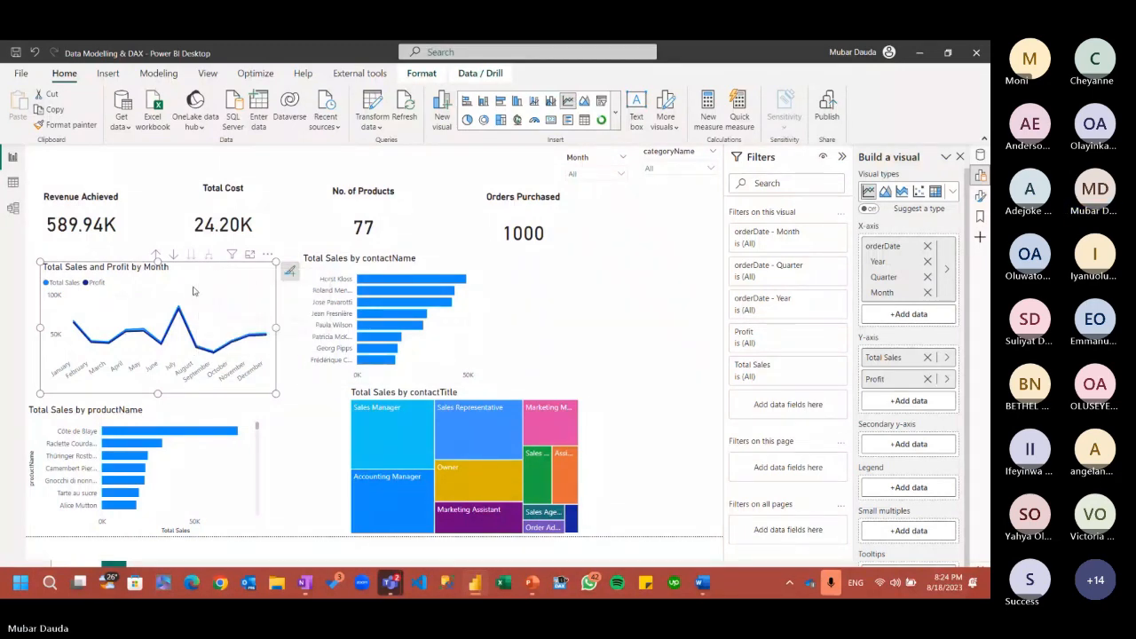
Switch the Total Sales by contactName chart's Top N filter to the bottom 8 items and apply it
left_click(361, 264)
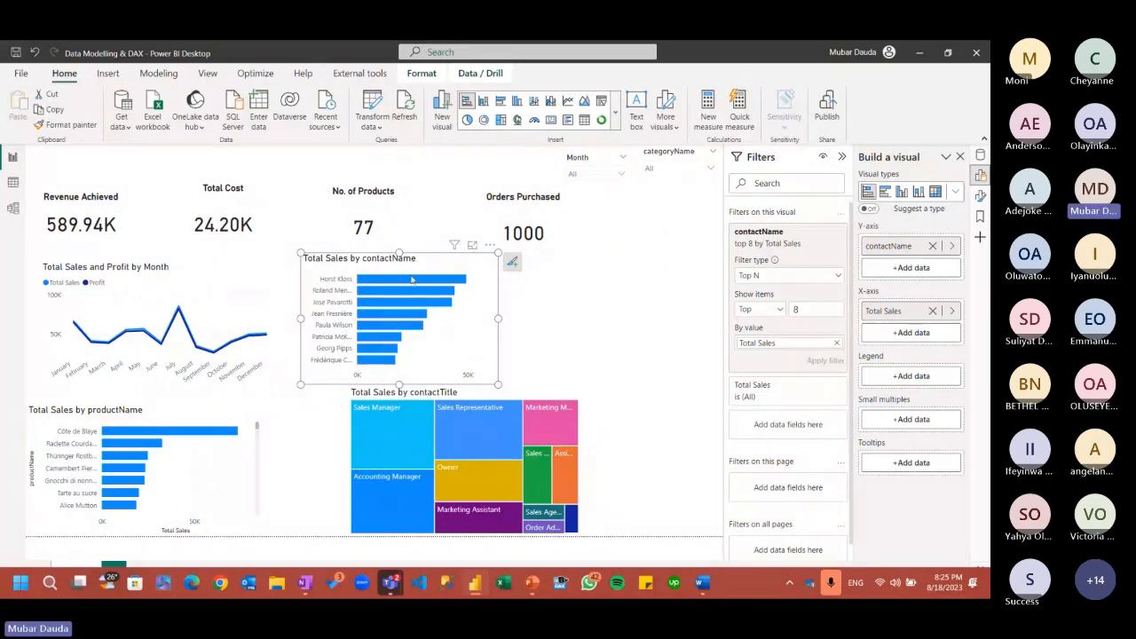
mouse_move(412, 279)
left_click(777, 309)
left_click(759, 342)
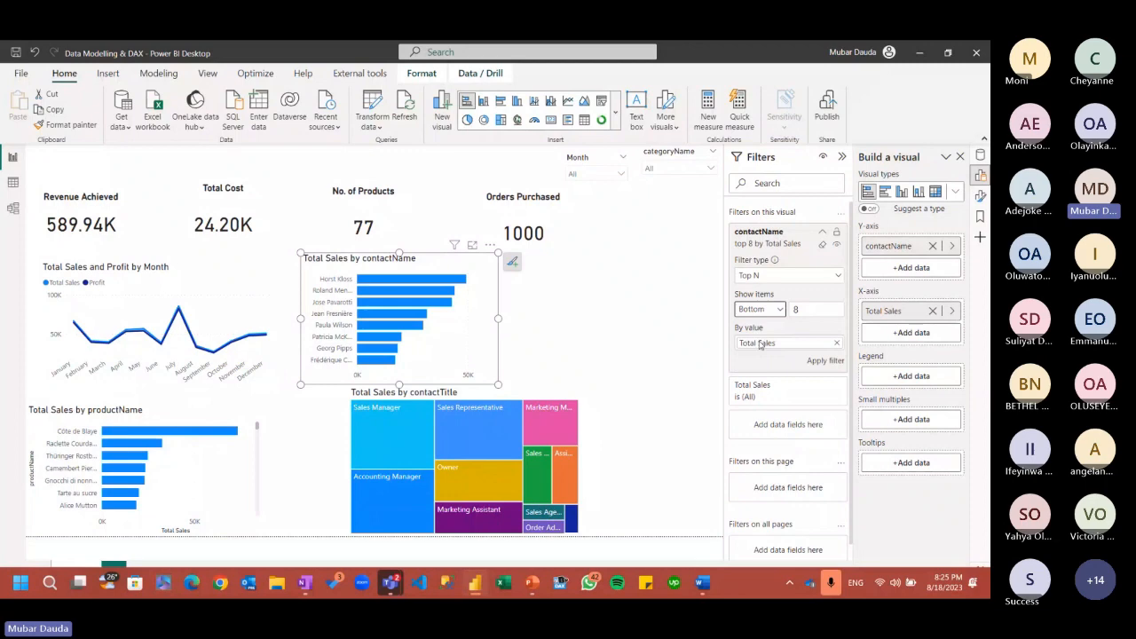
left_click(812, 364)
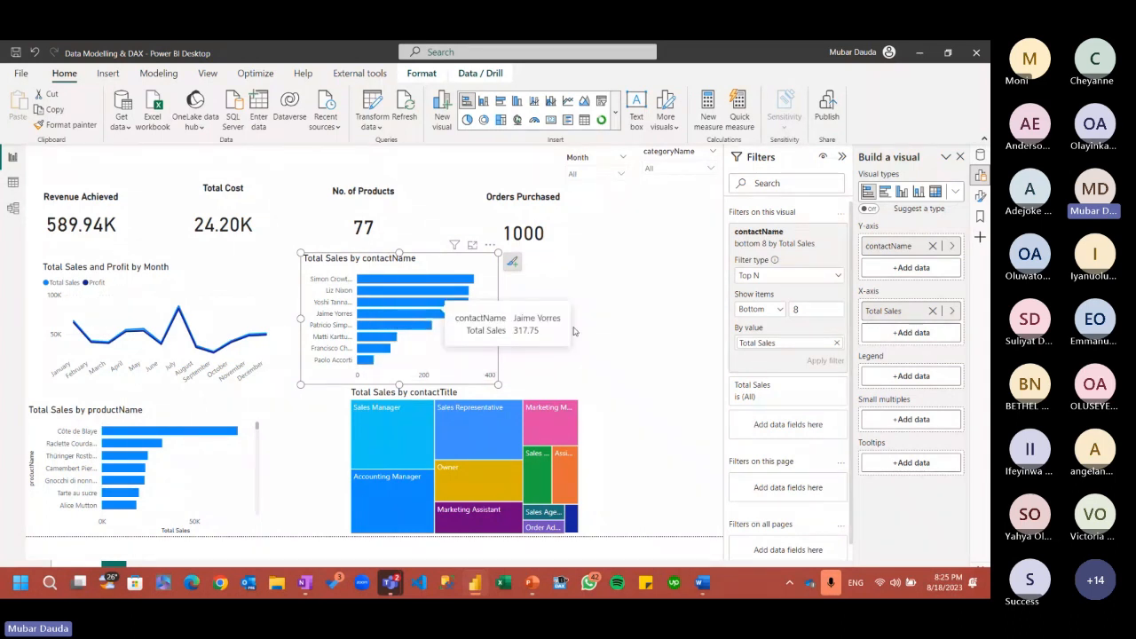
Set the contactName filter back to the top 8 items by Total Sales and apply it
left_click(772, 310)
left_click(762, 330)
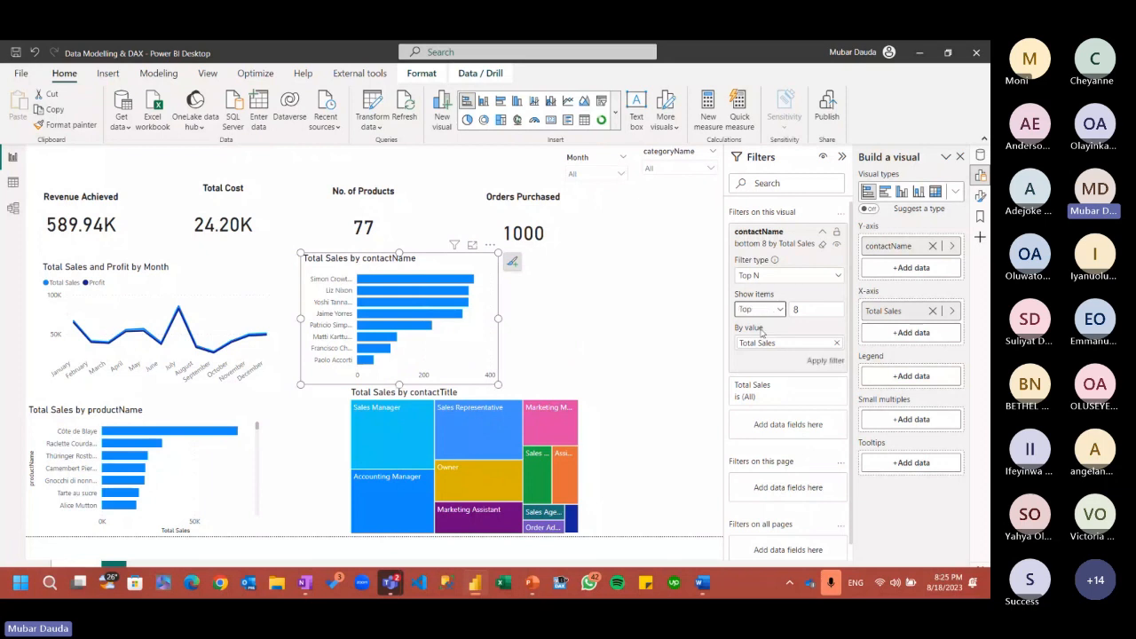
left_click(825, 361)
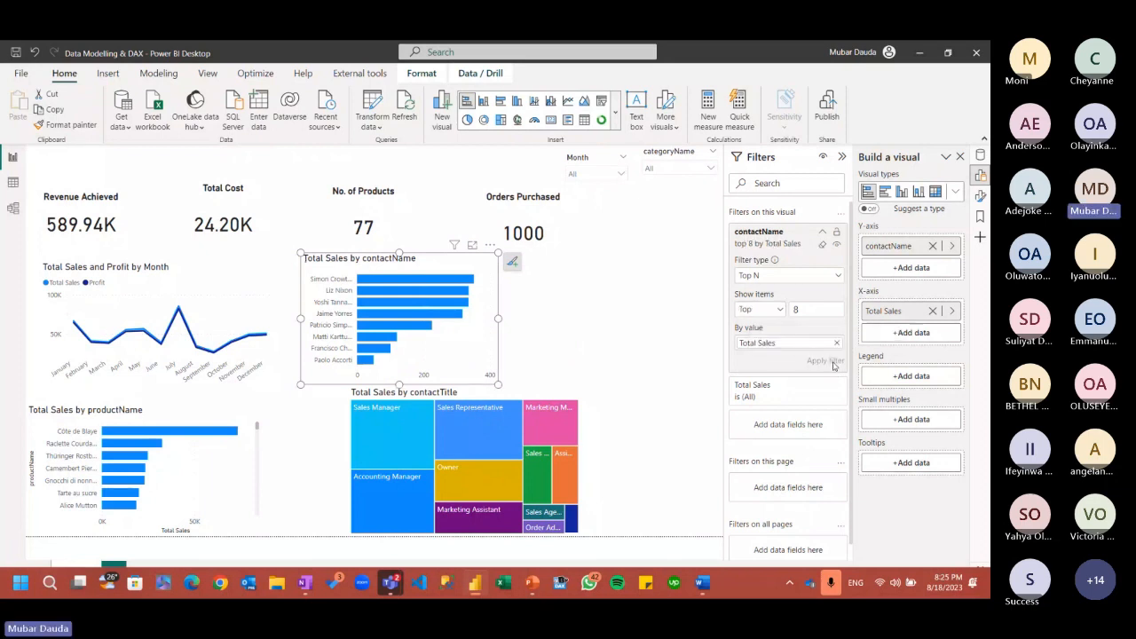
Check the business challenges in the Word document and return to the Power BI report
left_click(705, 585)
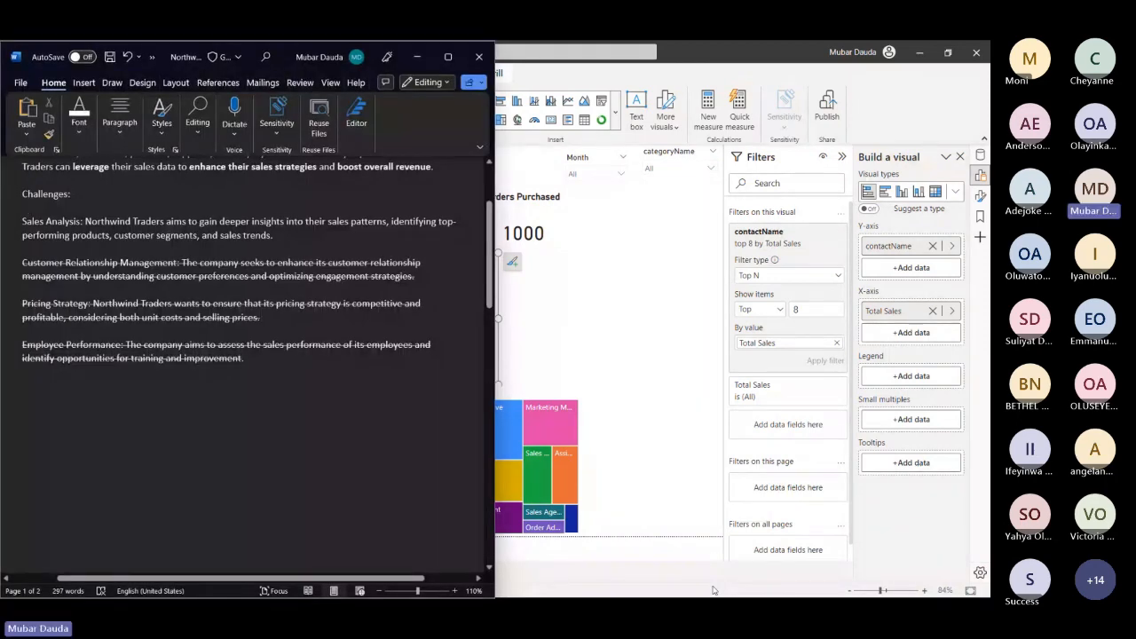
left_click(418, 58)
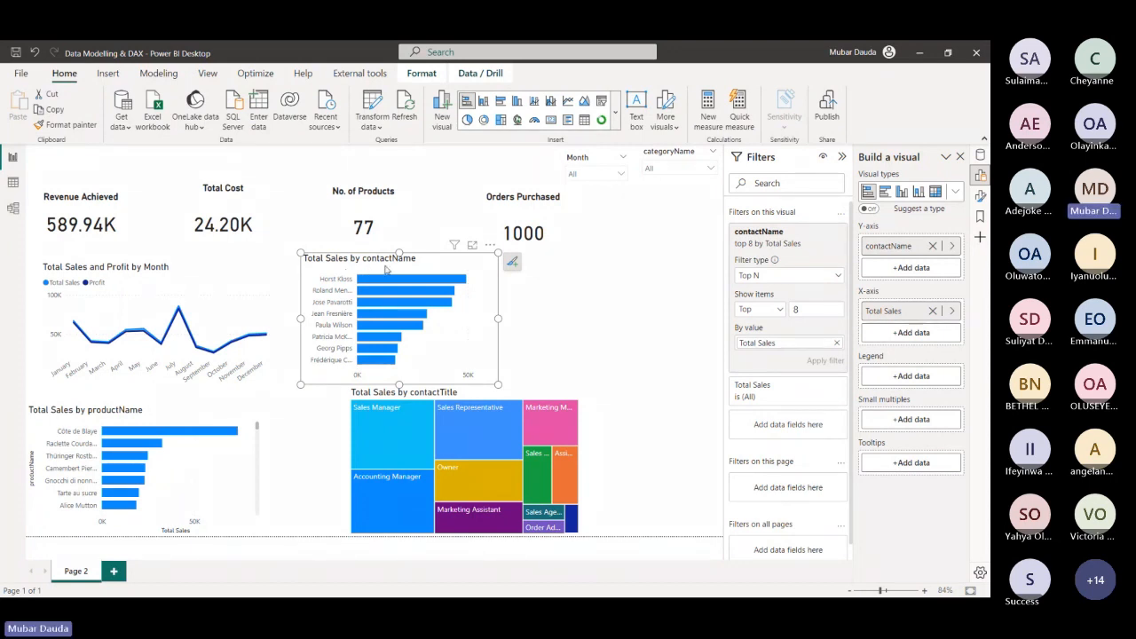
Review the gridline and bar formatting options of the Total Sales by contactName chart
left_click(980, 196)
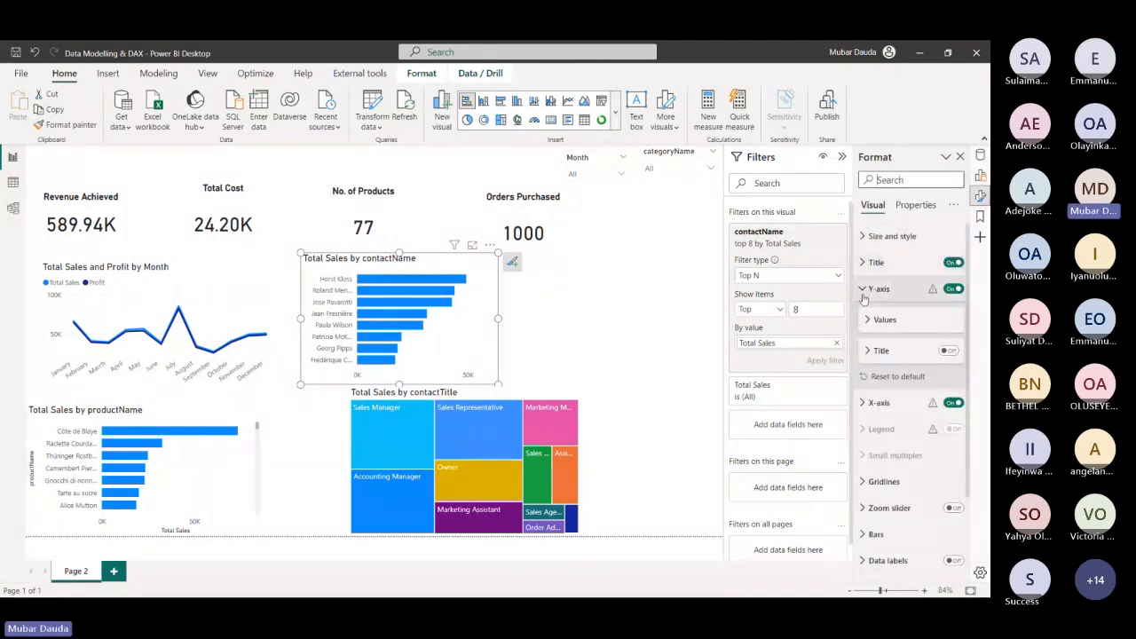
left_click(863, 297)
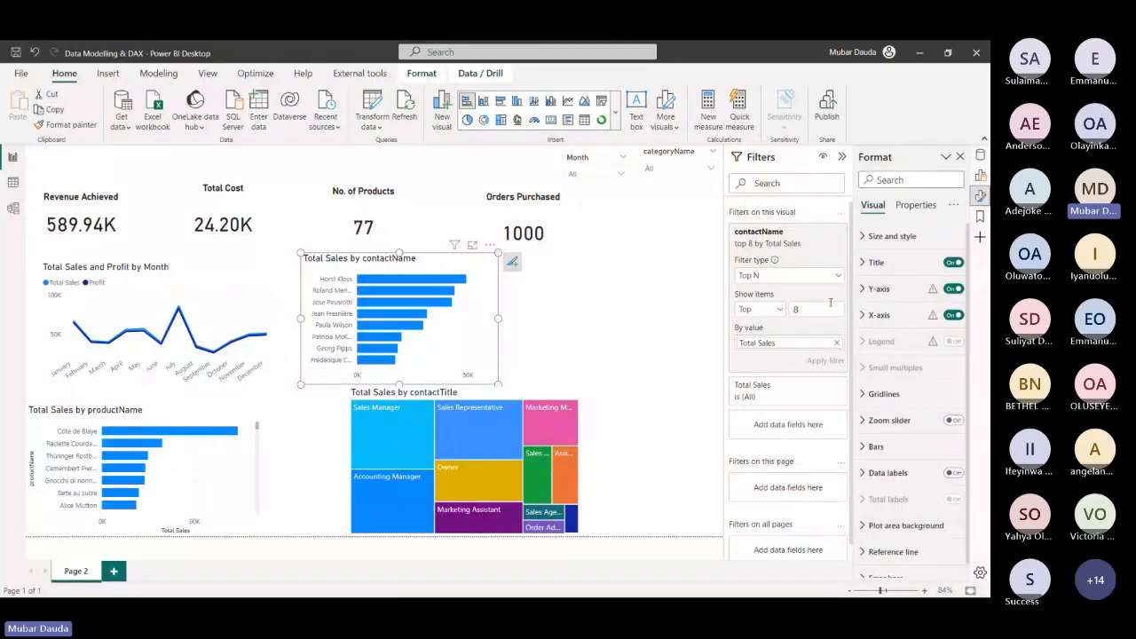
scroll(867, 388, "down", 1)
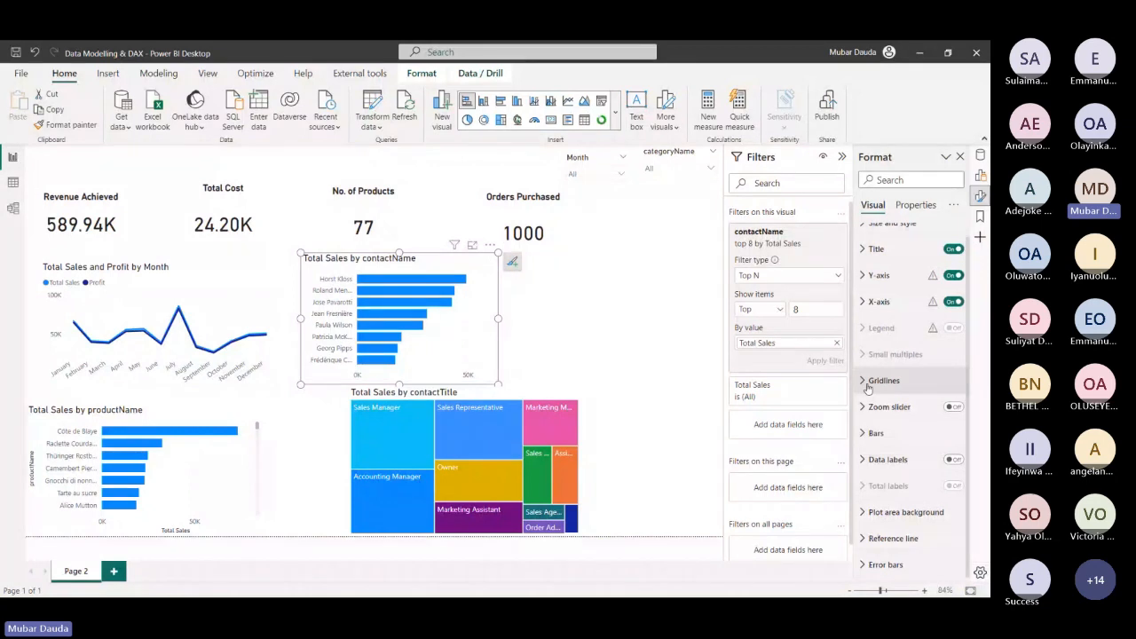
left_click(868, 383)
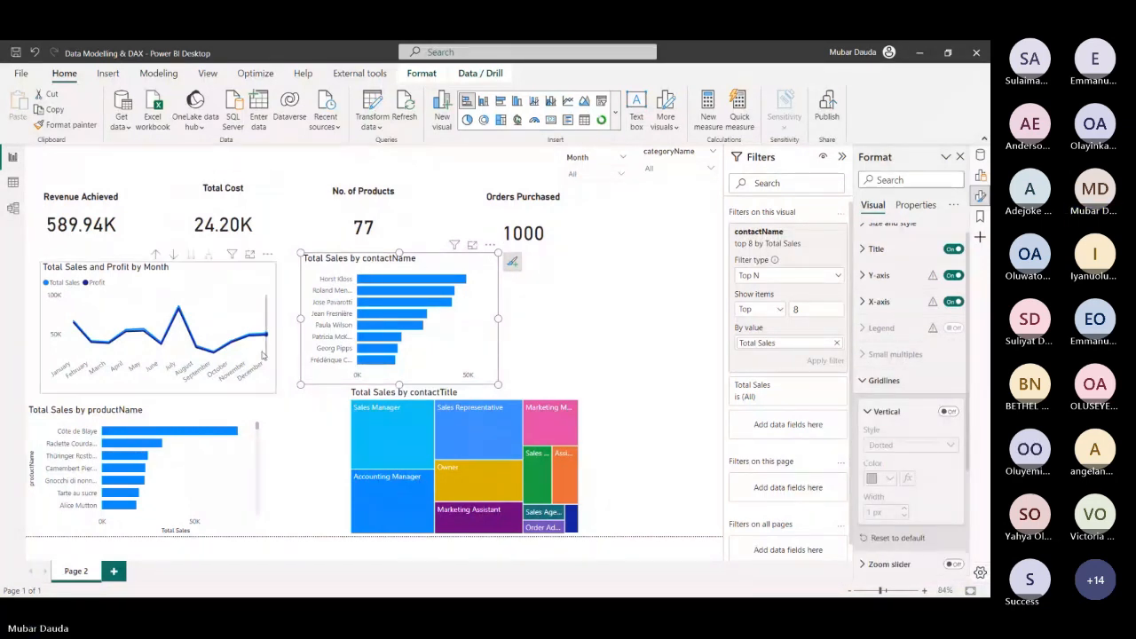
left_click(863, 384)
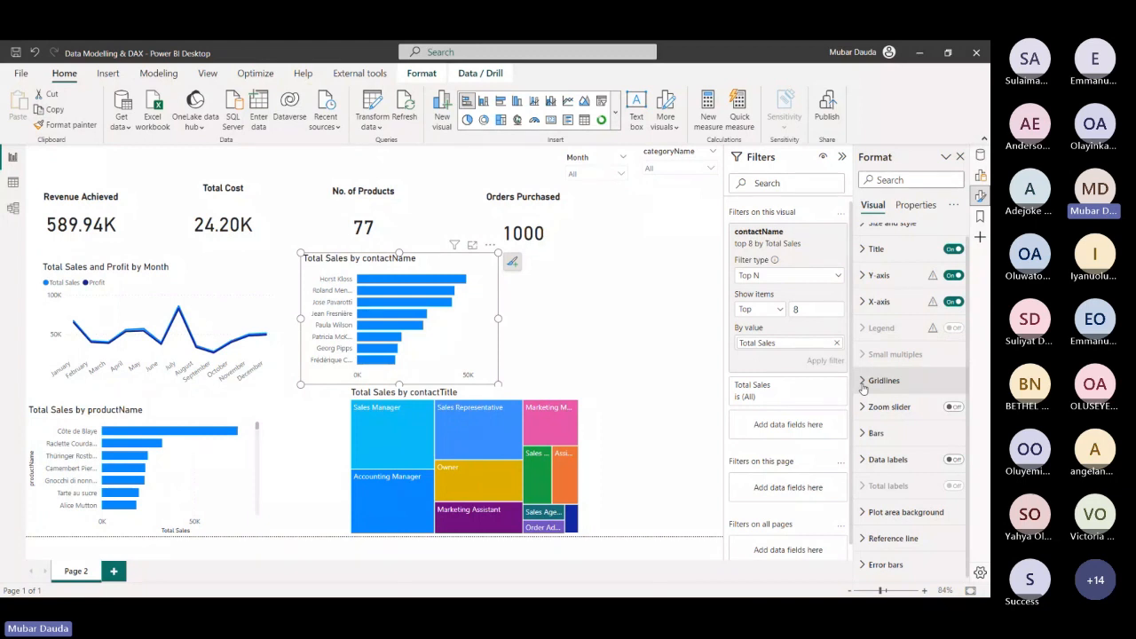
left_click(865, 434)
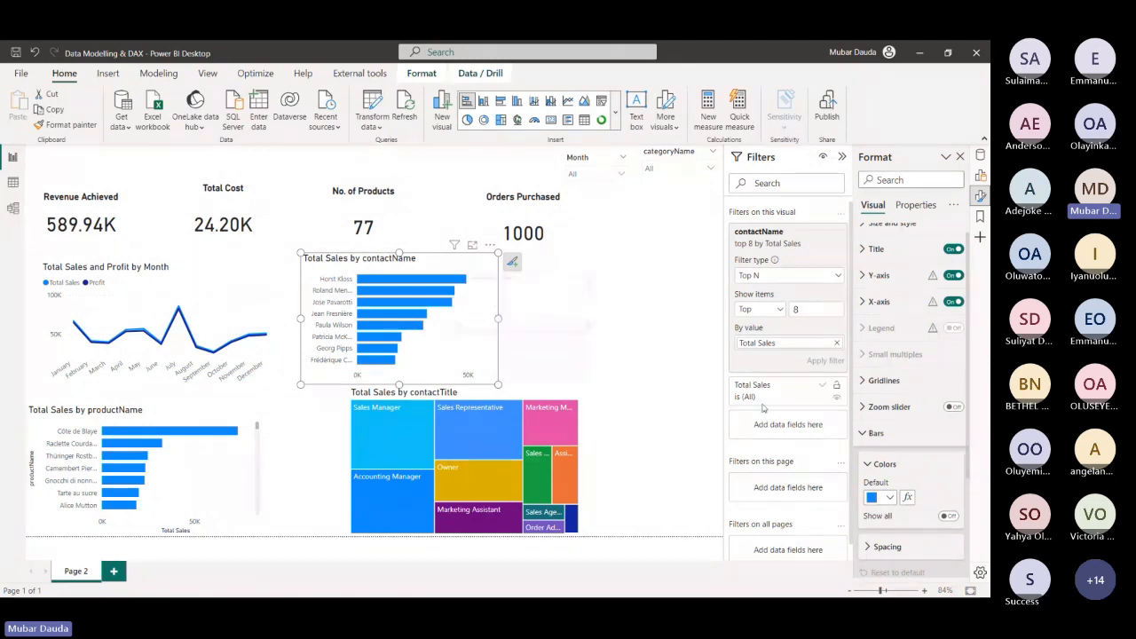
left_click(865, 433)
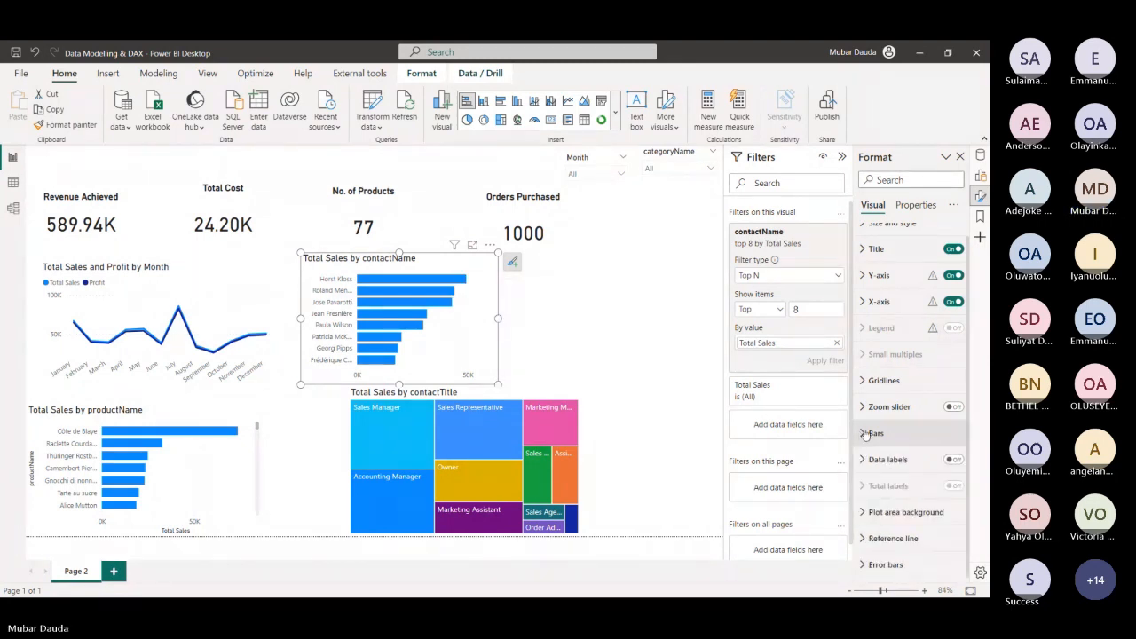
Show individual bar colors for the contactName chart and color its second bar light orange
left_click(865, 433)
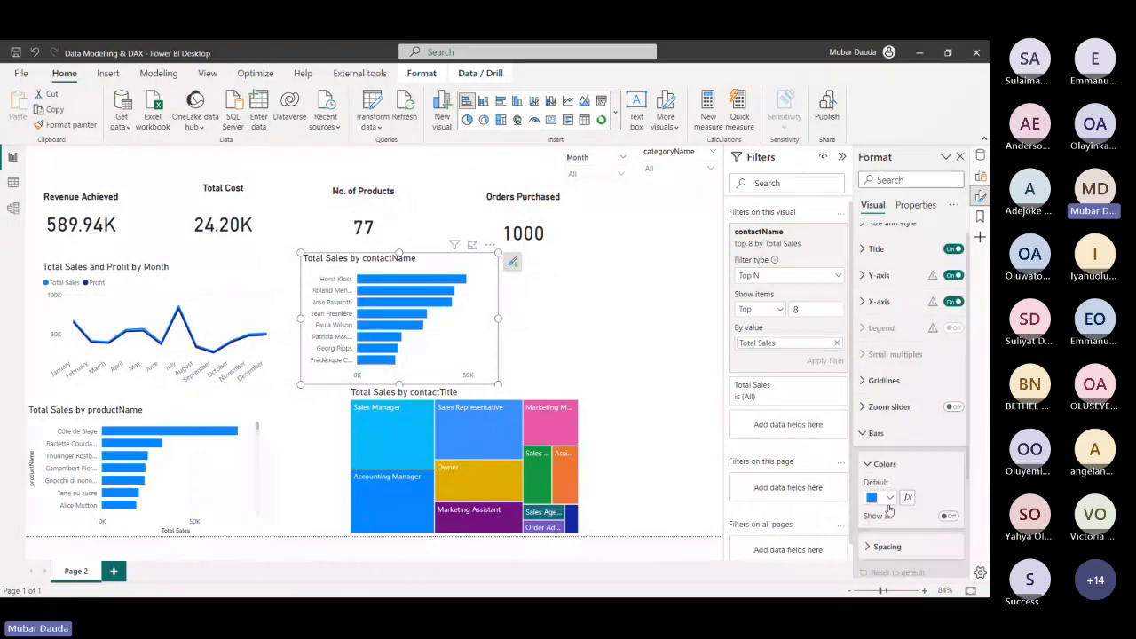
left_click(948, 515)
scroll(891, 453, "down", 2)
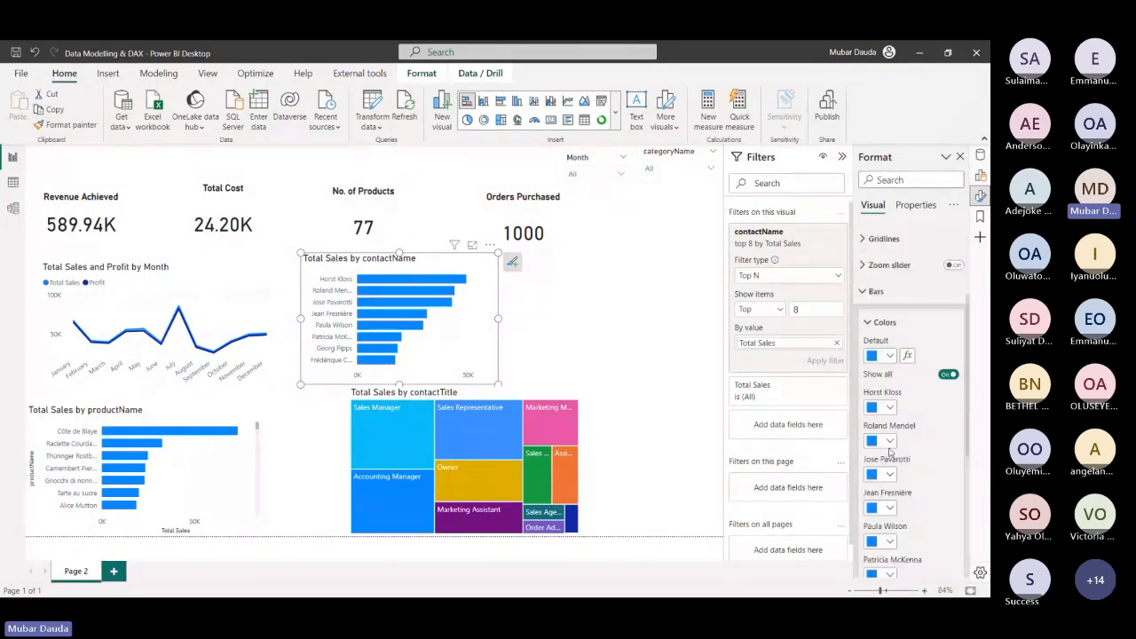
left_click(890, 442)
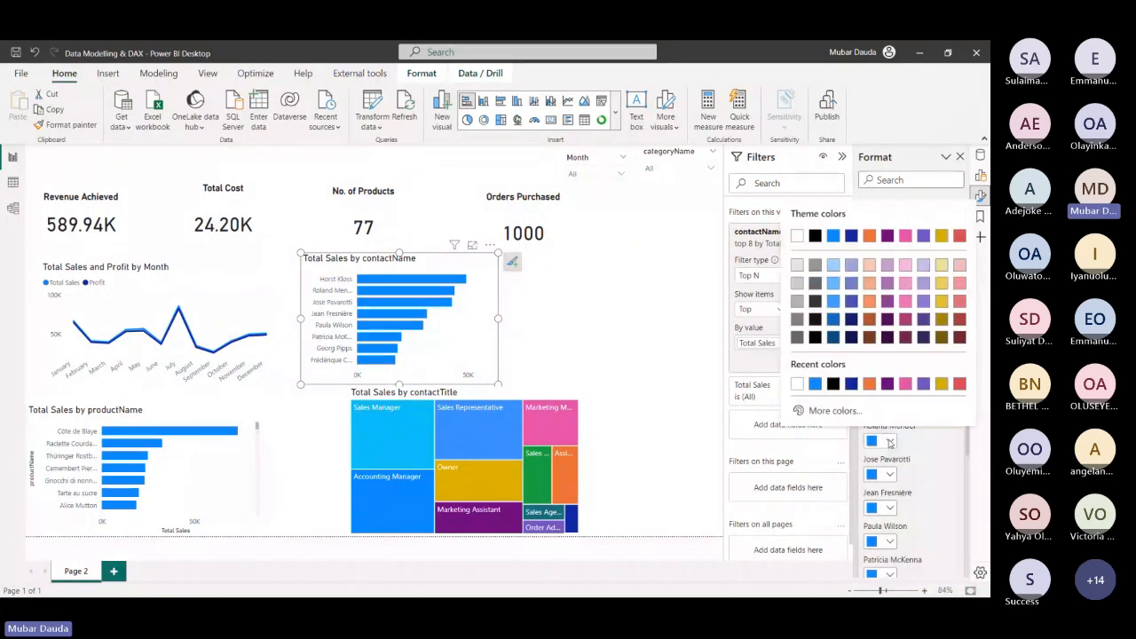
left_click(867, 302)
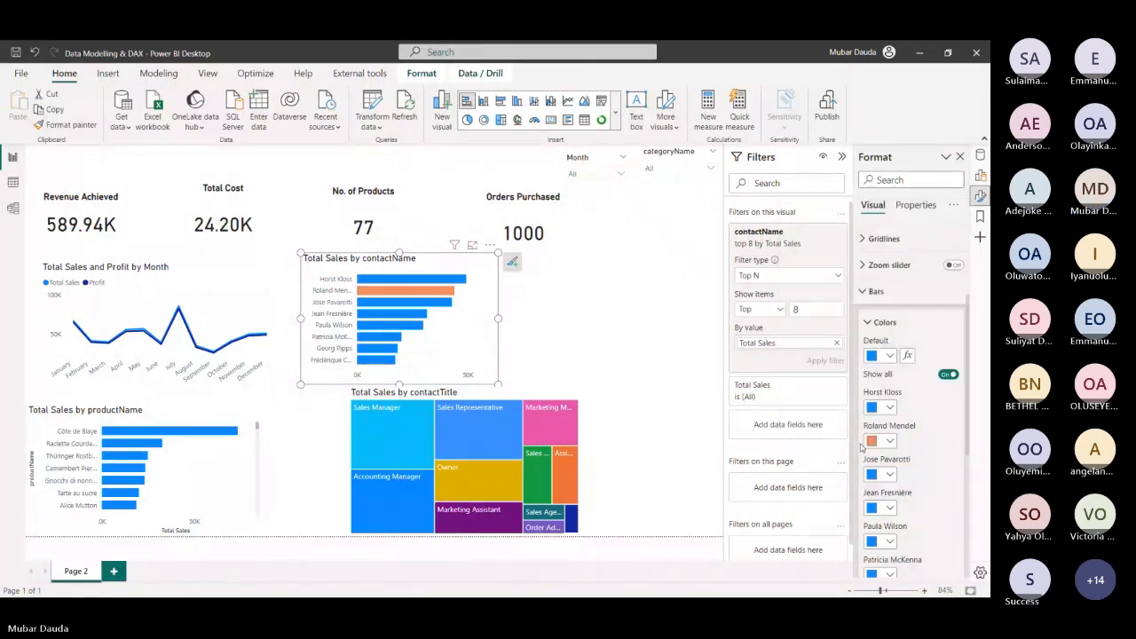
Restore the second bar's blue color and turn off the individual color settings for all bars
left_click(946, 376)
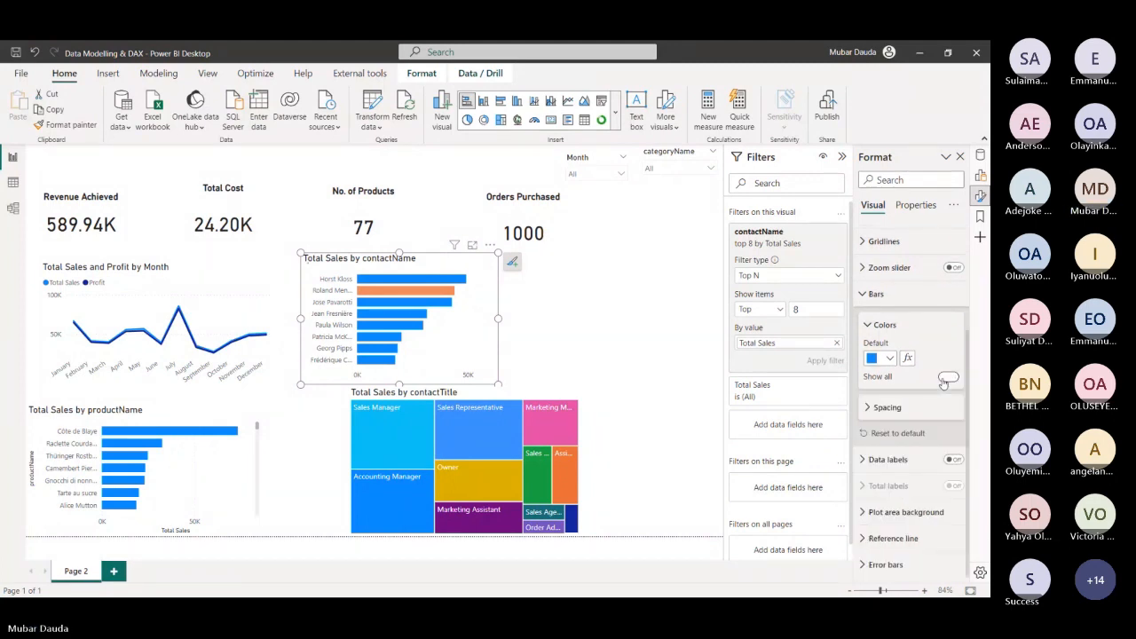
left_click(947, 377)
left_click(889, 444)
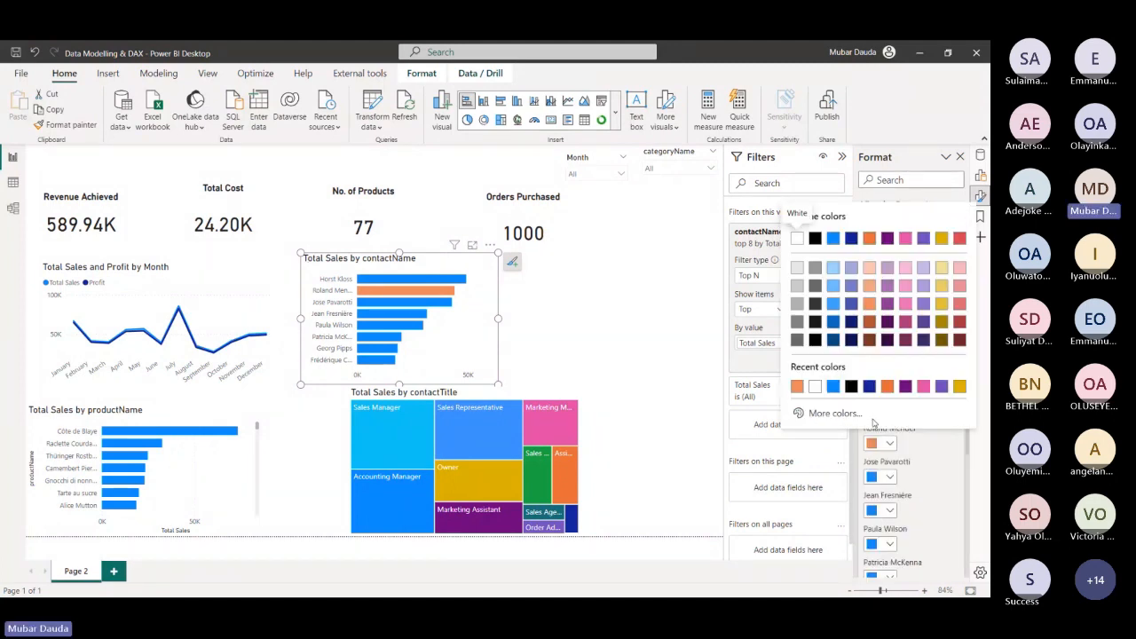
left_click(831, 390)
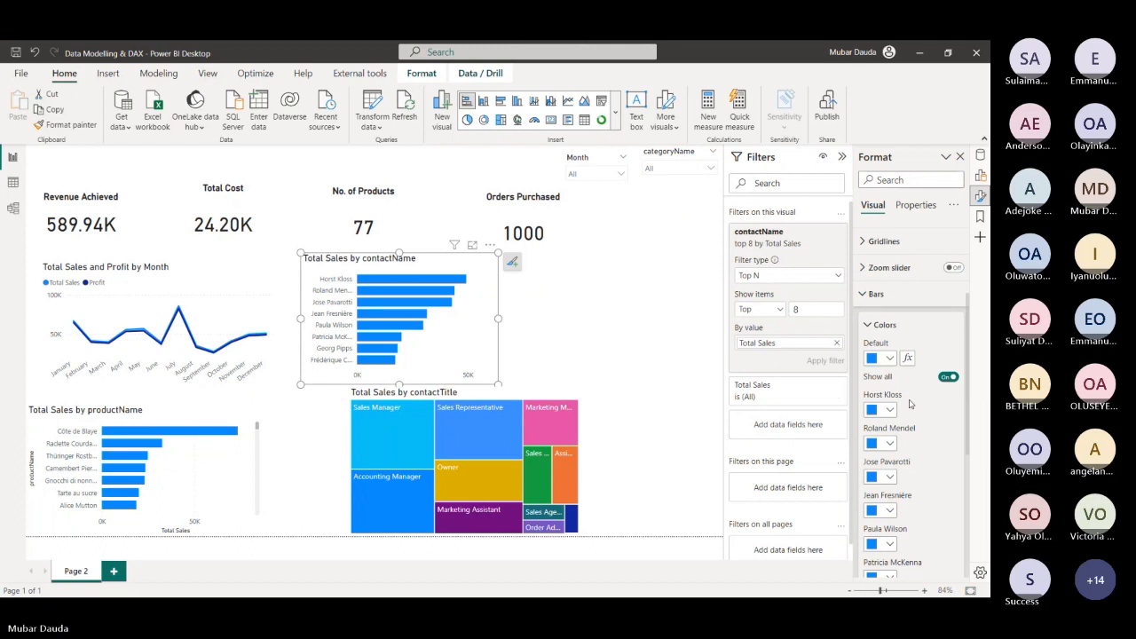
left_click(948, 377)
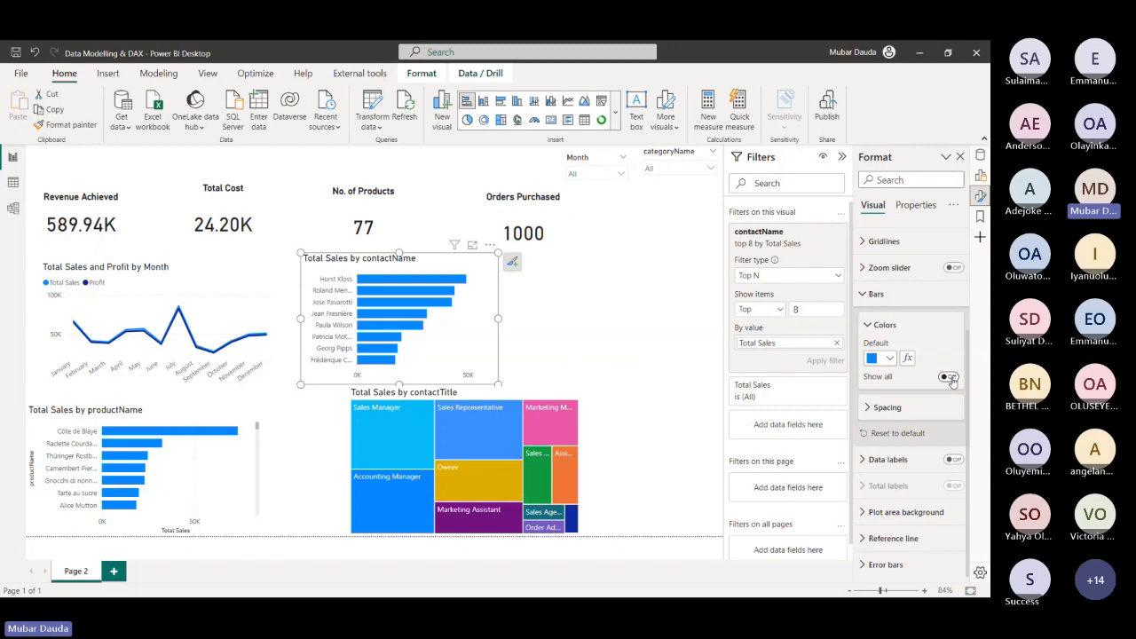
left_click(871, 300)
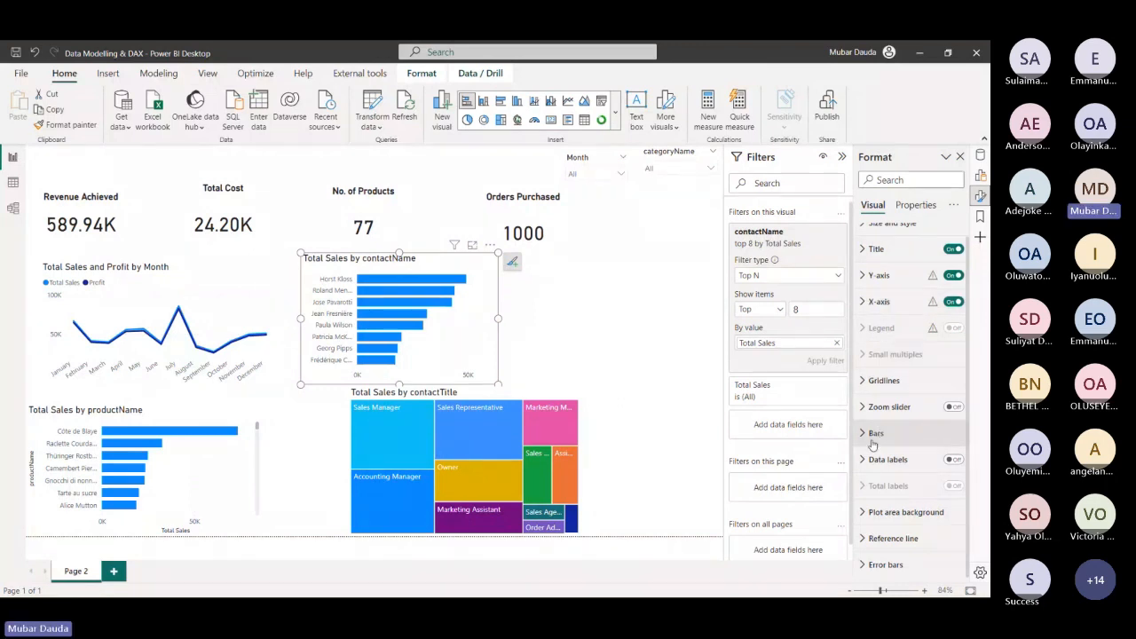
Turn on data labels for the Total Sales by contactName bar chart and deselect the chart
left_click(951, 464)
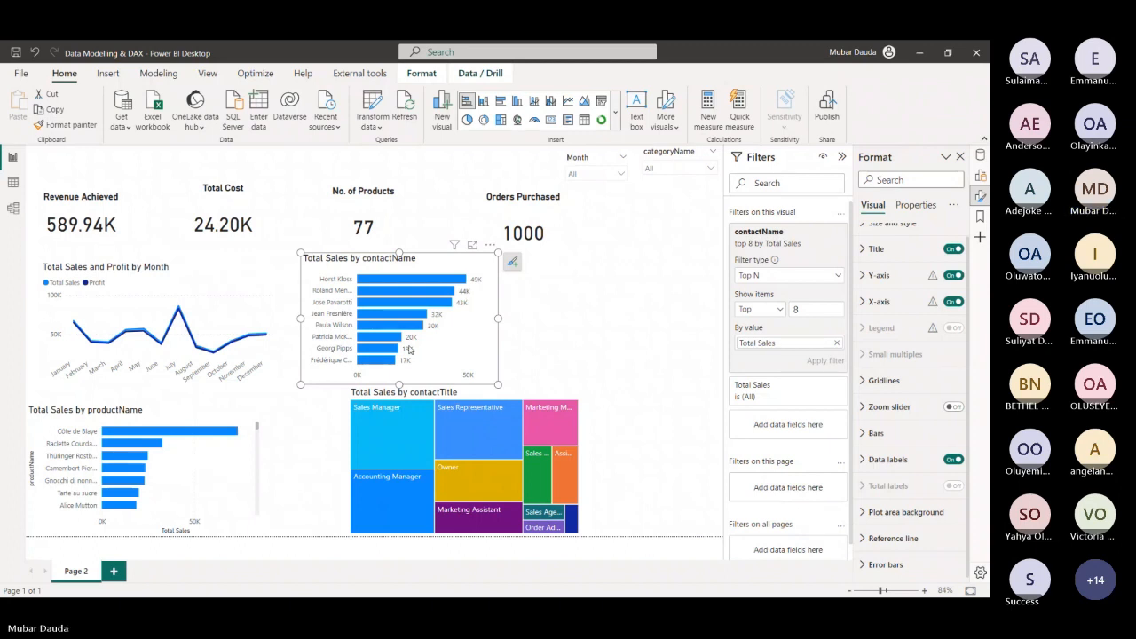
left_click(653, 288)
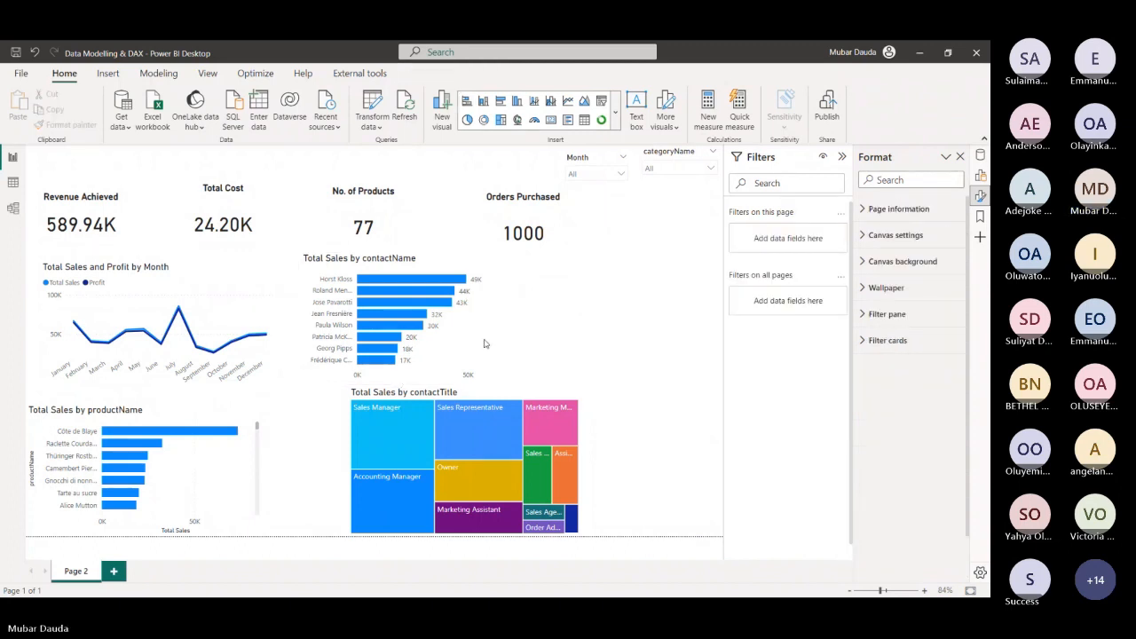
Move the contactTitle treemap left under the contactName chart, and shift the productName bar chart slightly right
left_click_drag(442, 406, 384, 406)
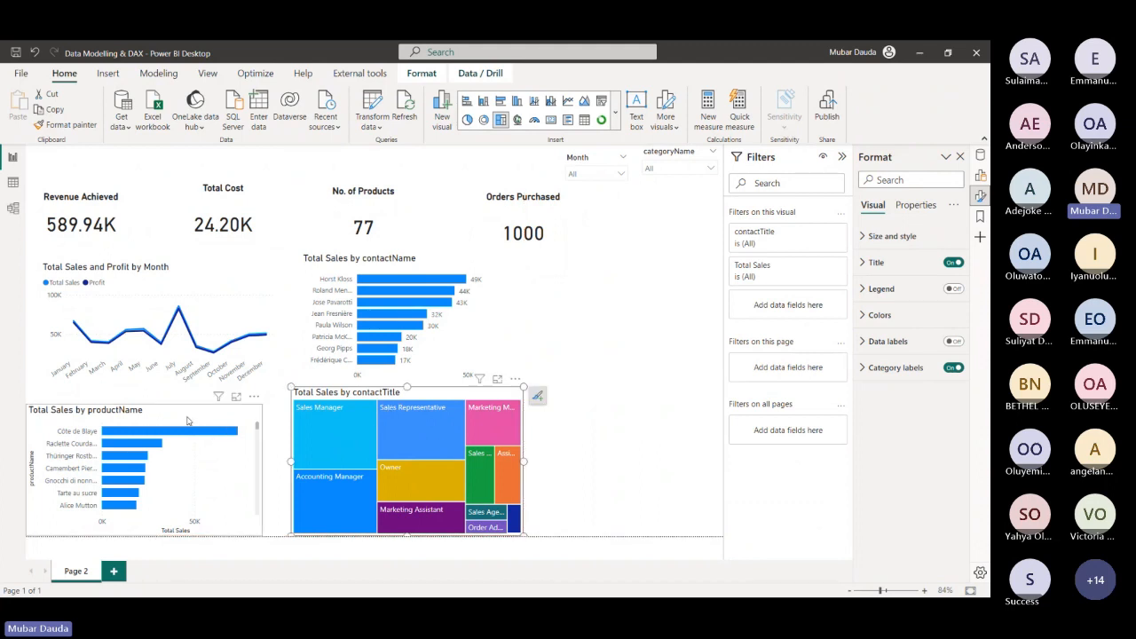
left_click_drag(188, 421, 194, 420)
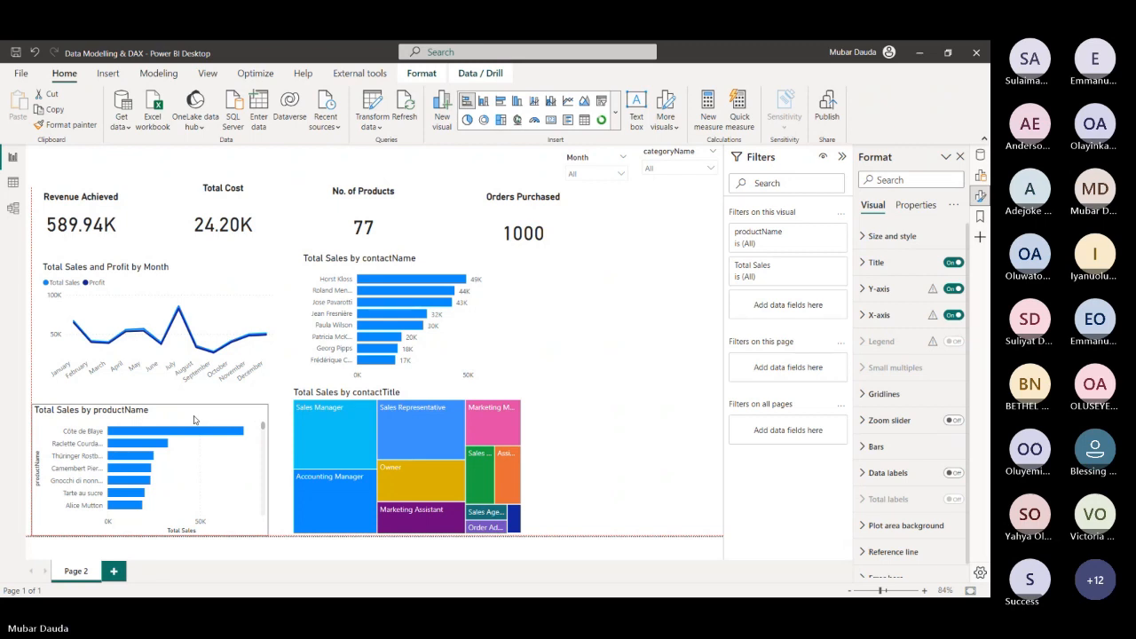
Nudge the Total Sales by productName chart right, filter it to the top 6 products by Total Sales, and deselect it
left_click_drag(195, 420, 198, 420)
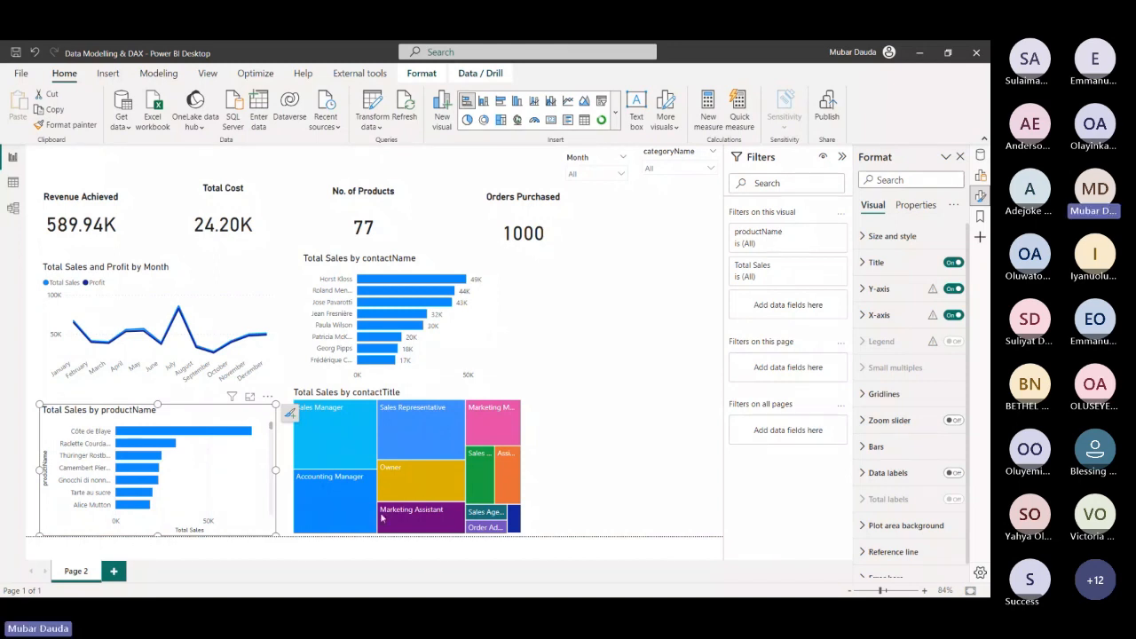
left_click(821, 232)
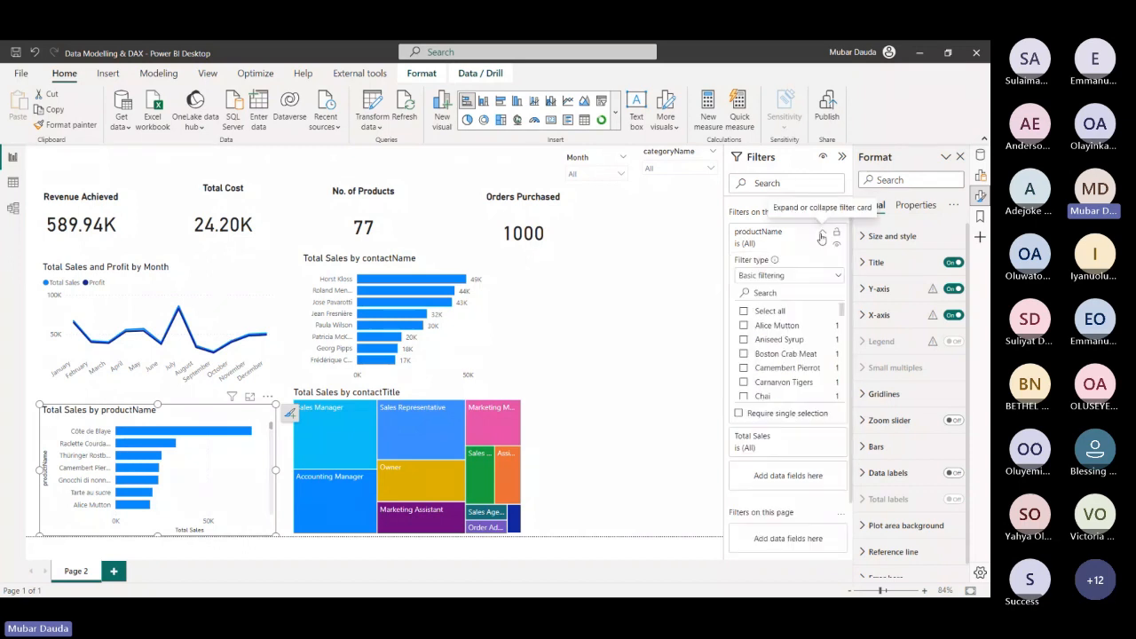
left_click(778, 277)
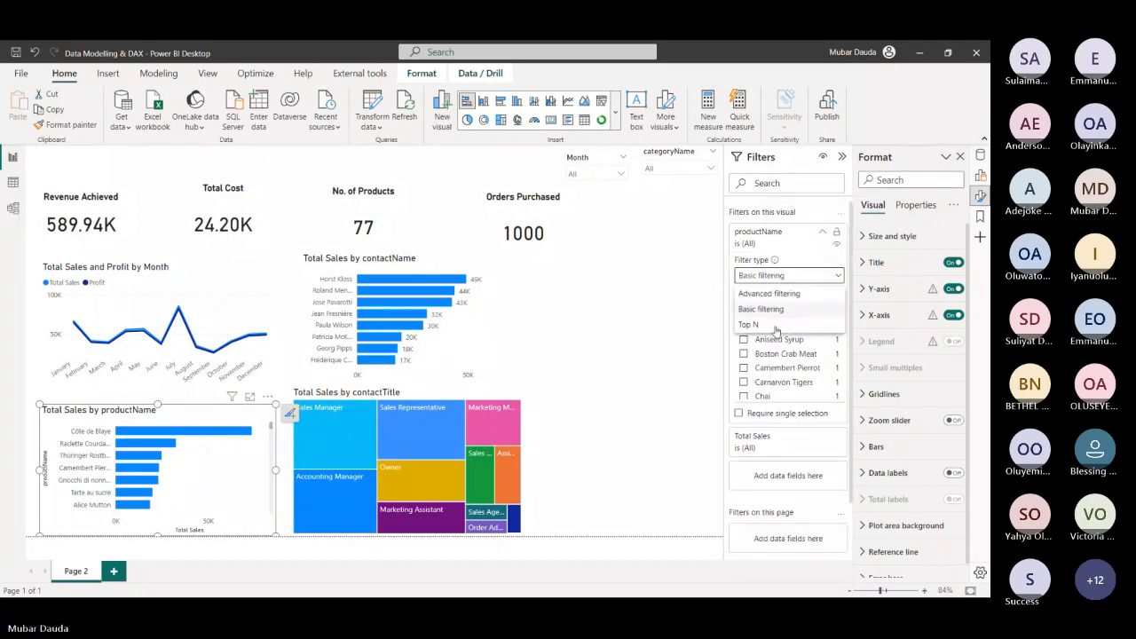
left_click(763, 324)
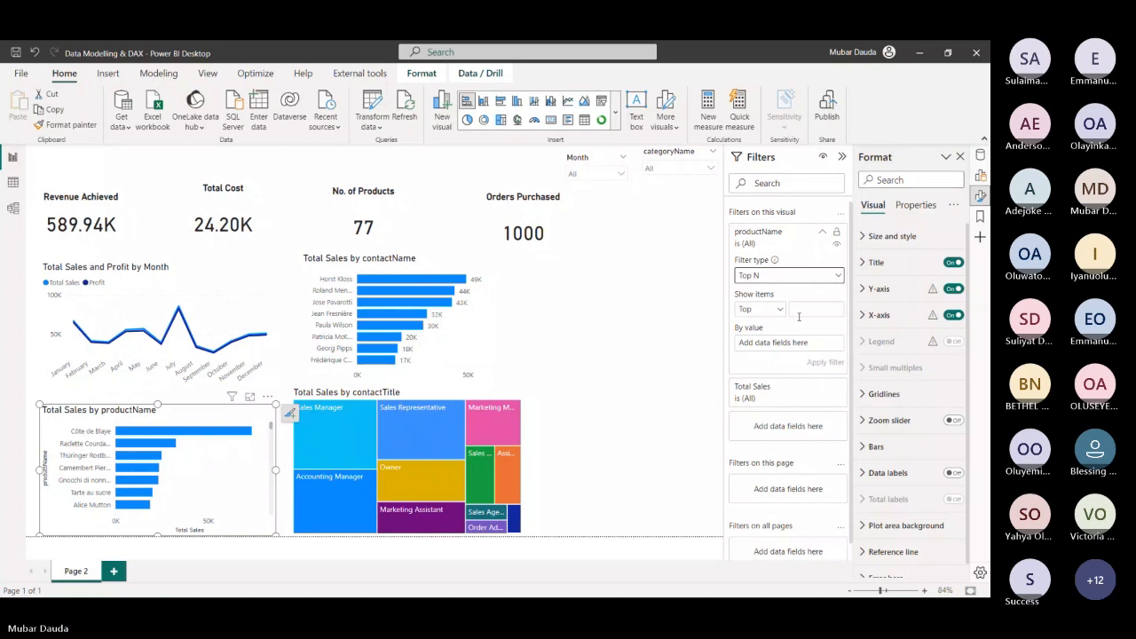
left_click(801, 311)
type("6")
left_click(981, 158)
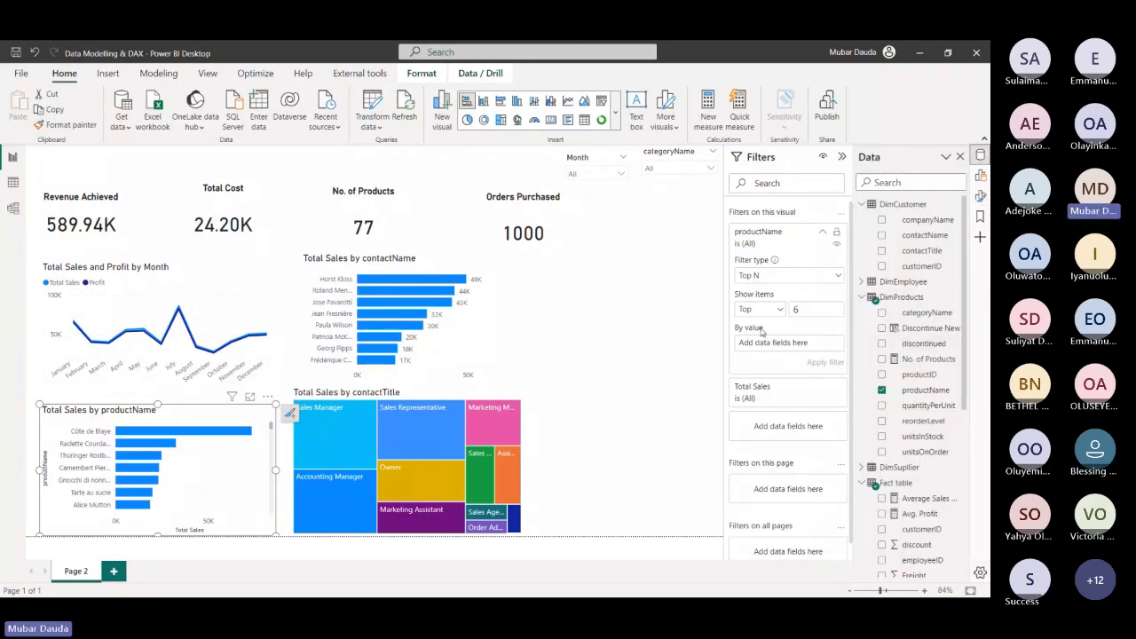
scroll(923, 443, "down", 5)
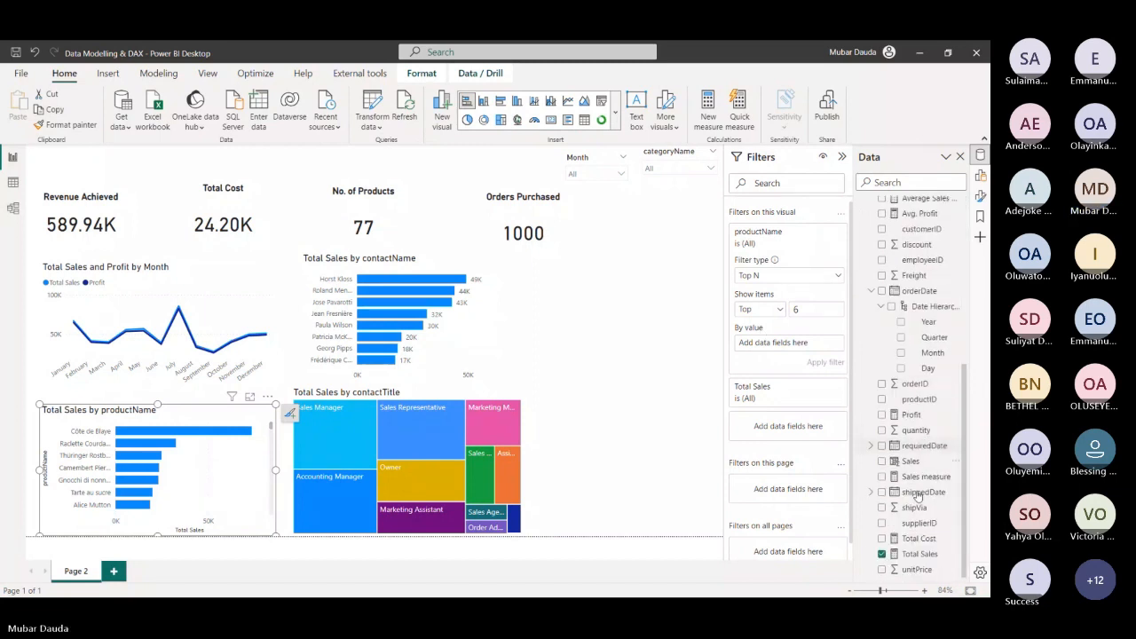
left_click_drag(919, 554, 794, 351)
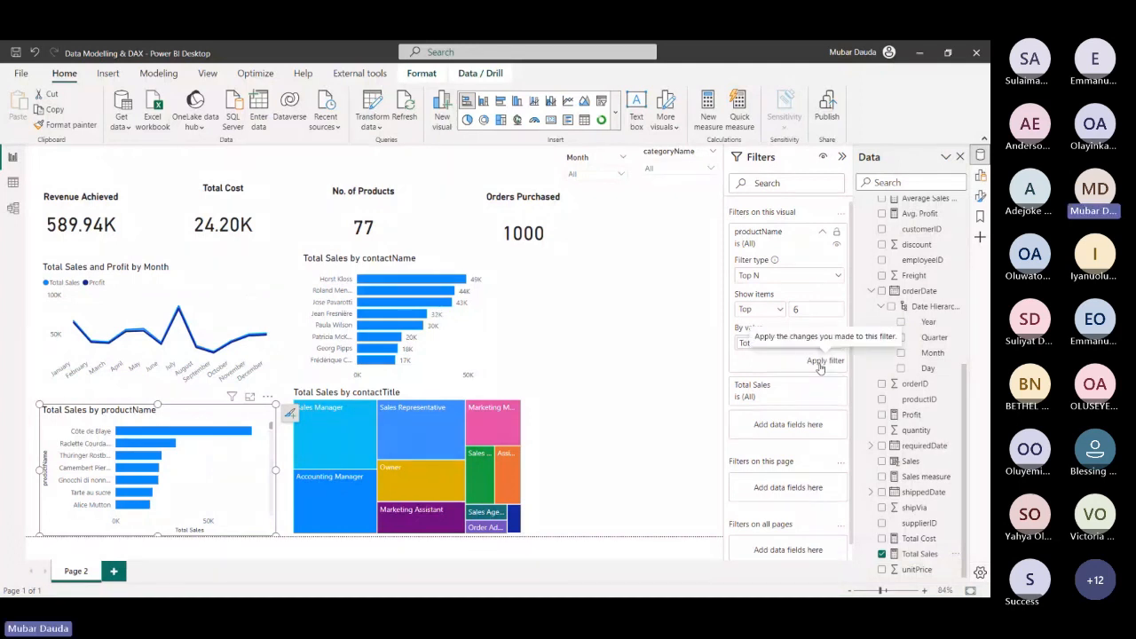
left_click(820, 364)
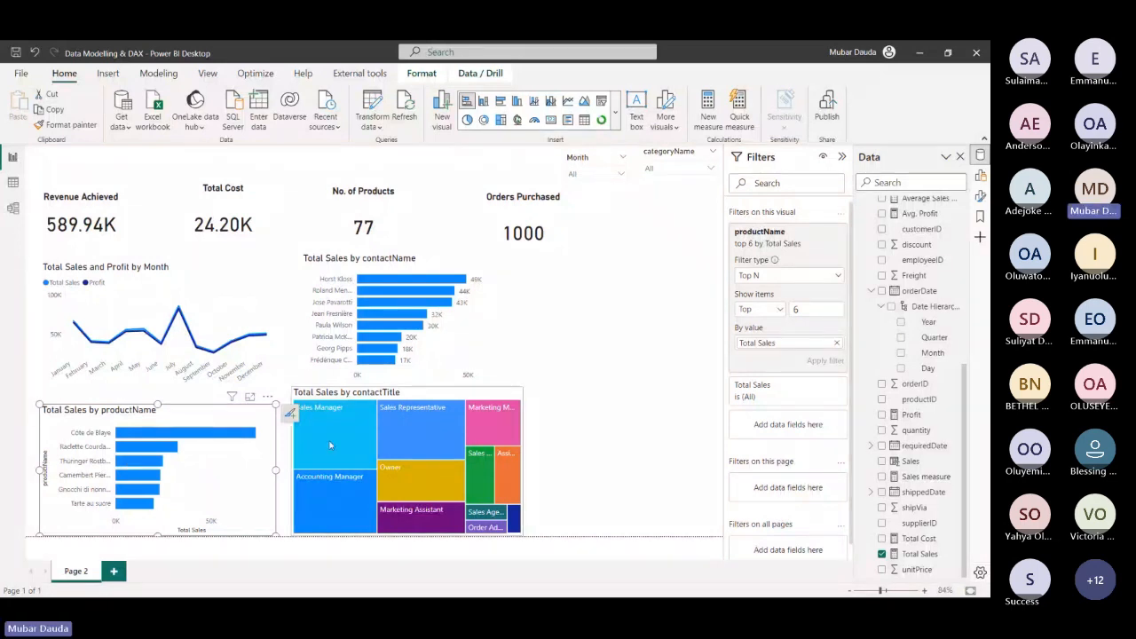
left_click(568, 378)
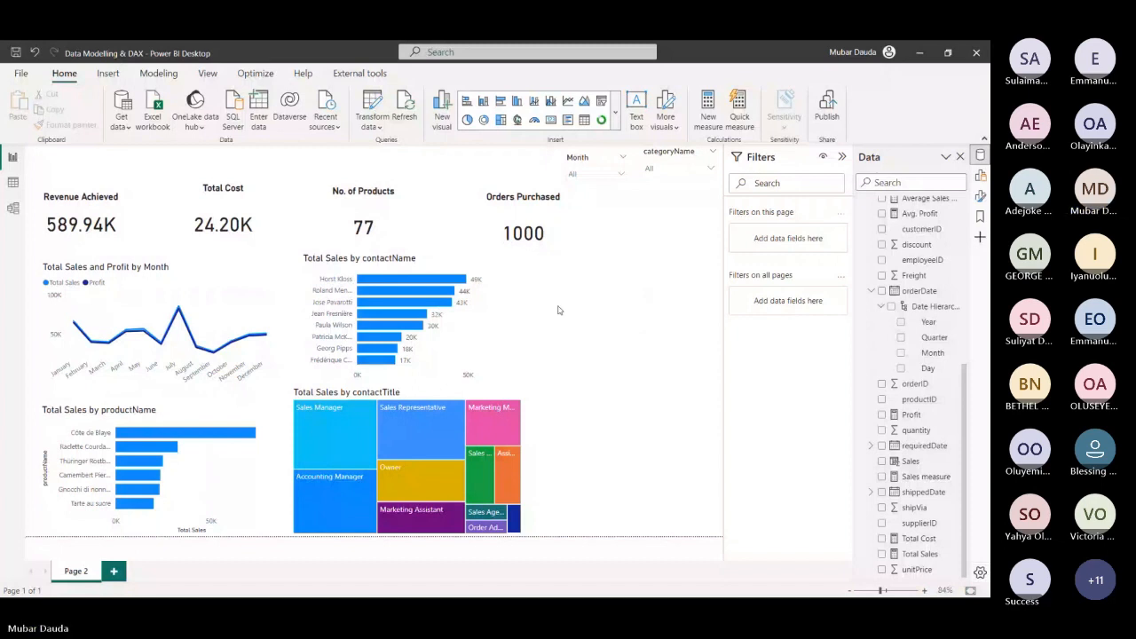
Format the Total Sales measure used by the Revenue Achieved card as dollar currency
left_click(436, 273)
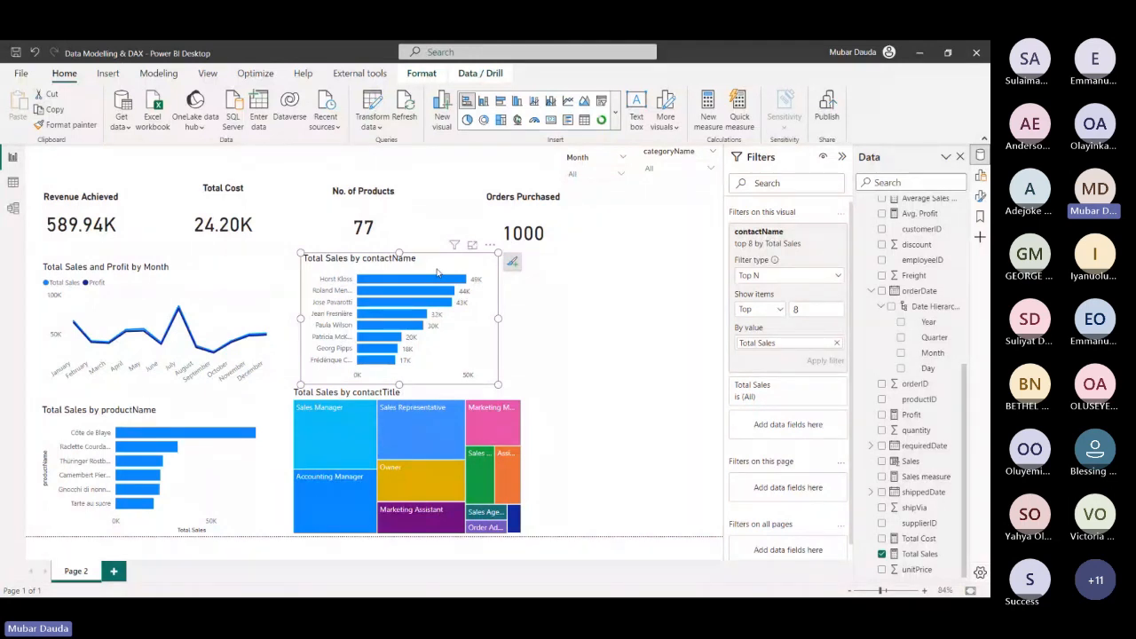
left_click(107, 230)
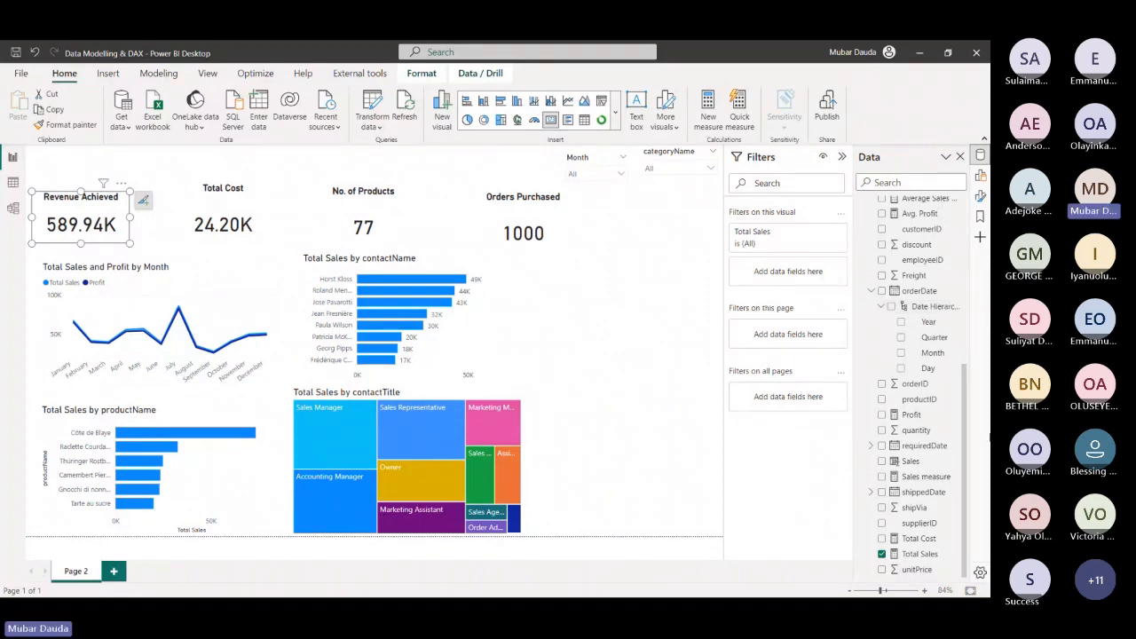
left_click(914, 555)
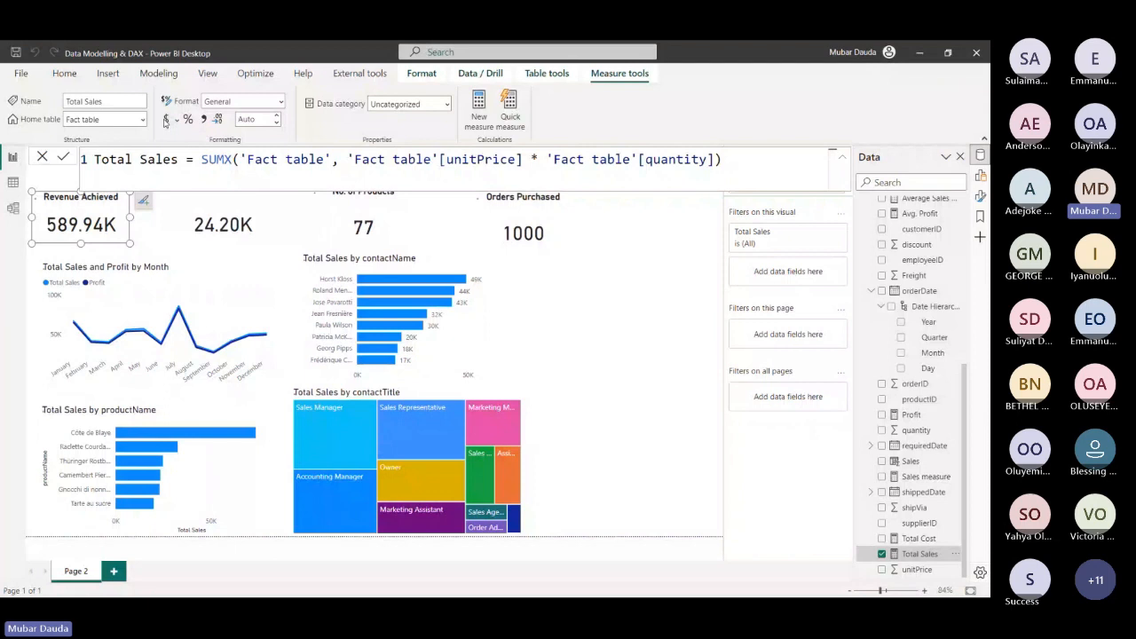
left_click(165, 120)
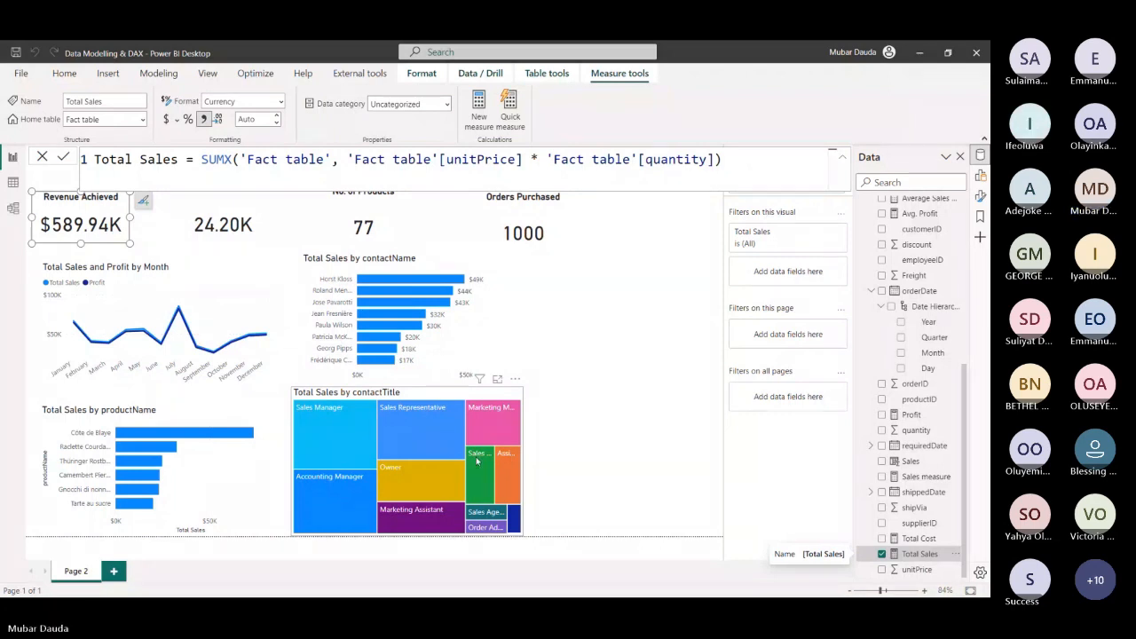
Switch to the Teams meeting, check the chat, admit everyone waiting in the lobby, and return to the Power BI report with nothing selected
mouse_move(484, 596)
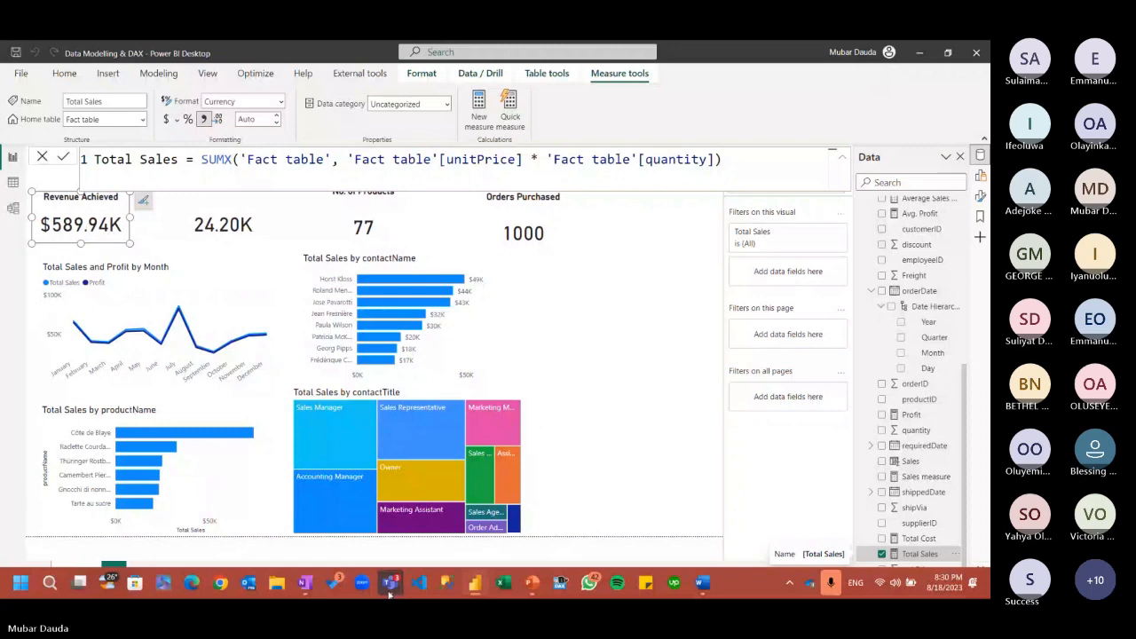
mouse_move(390, 595)
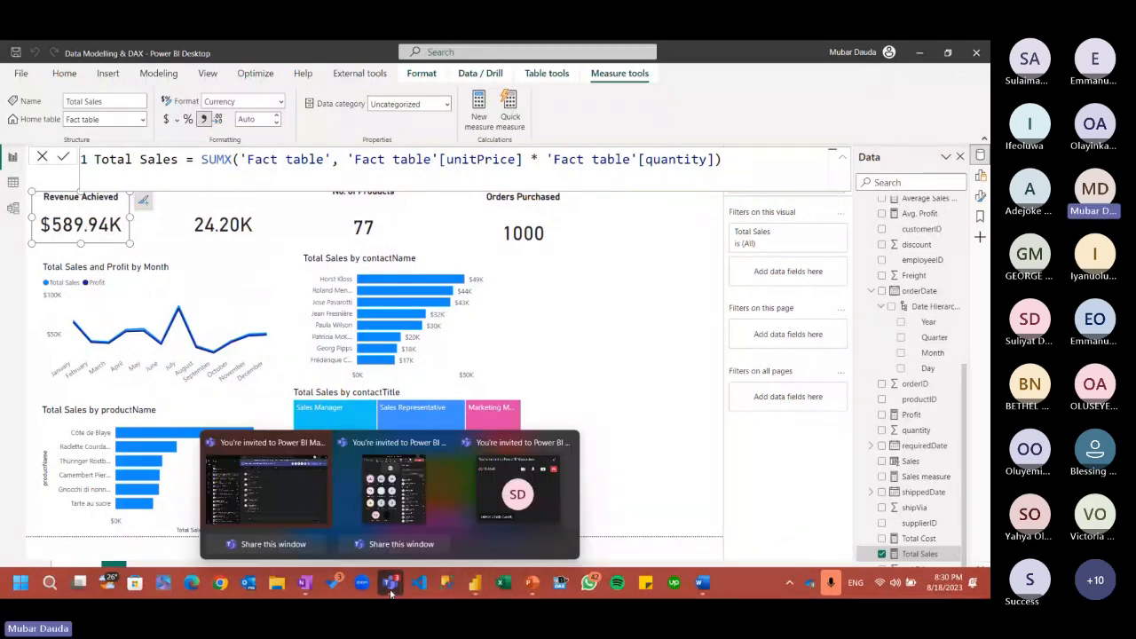
left_click(446, 479)
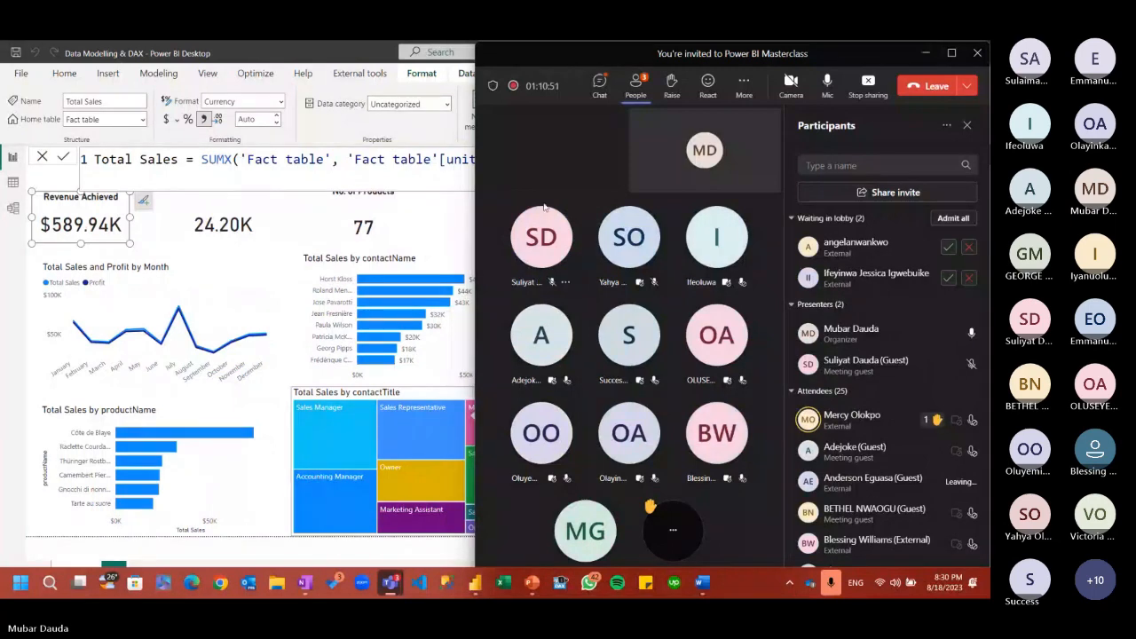
left_click(593, 86)
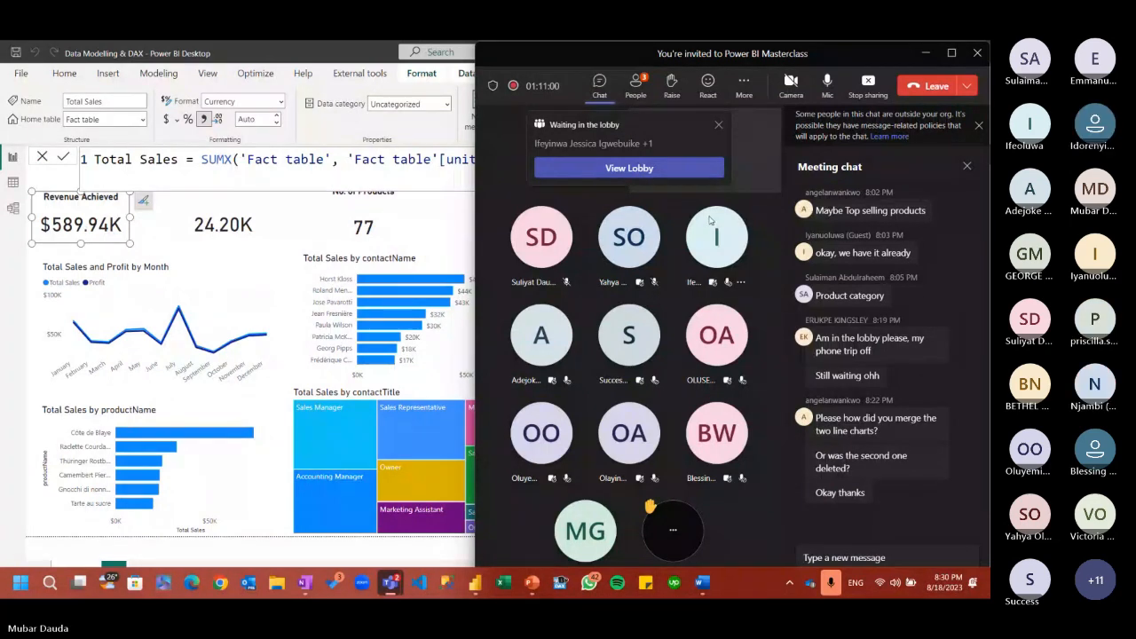
left_click(636, 86)
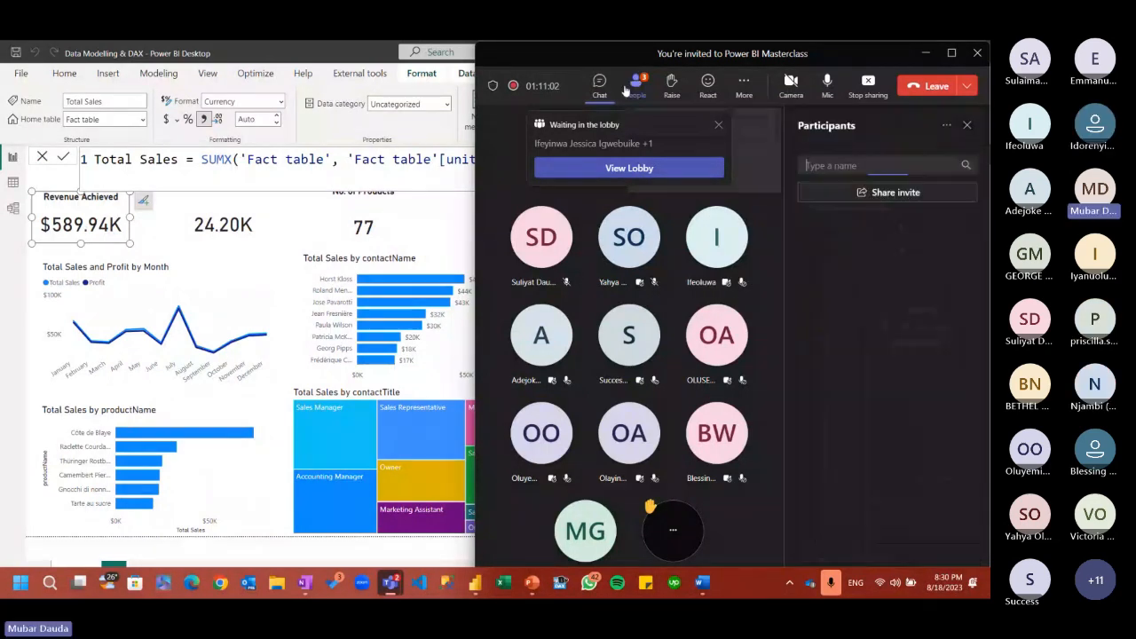
left_click(940, 220)
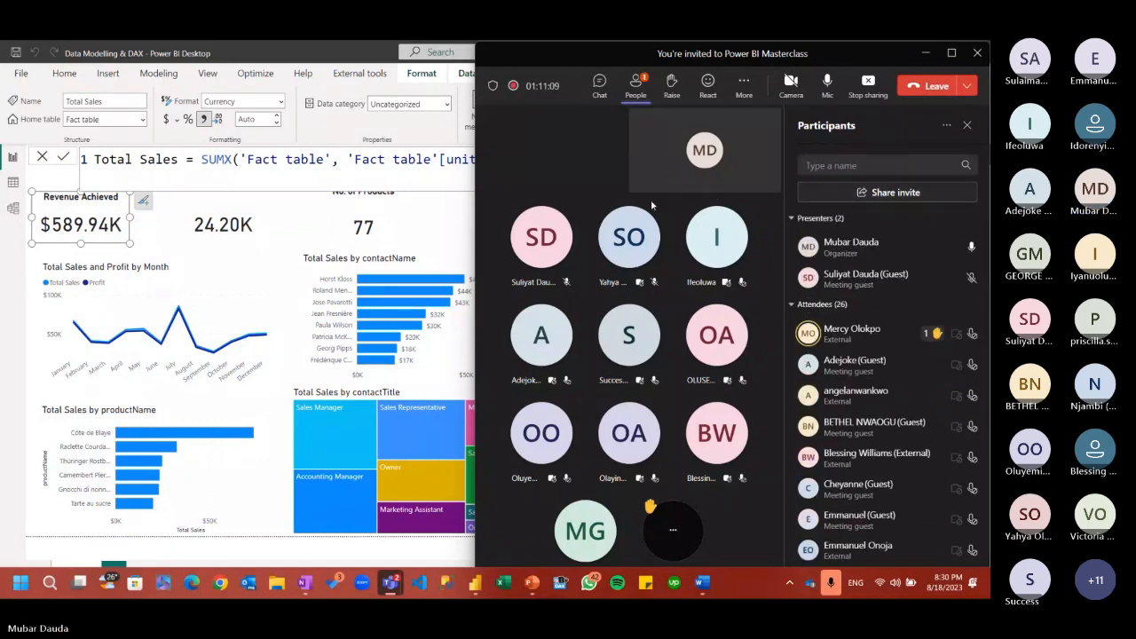
left_click(924, 57)
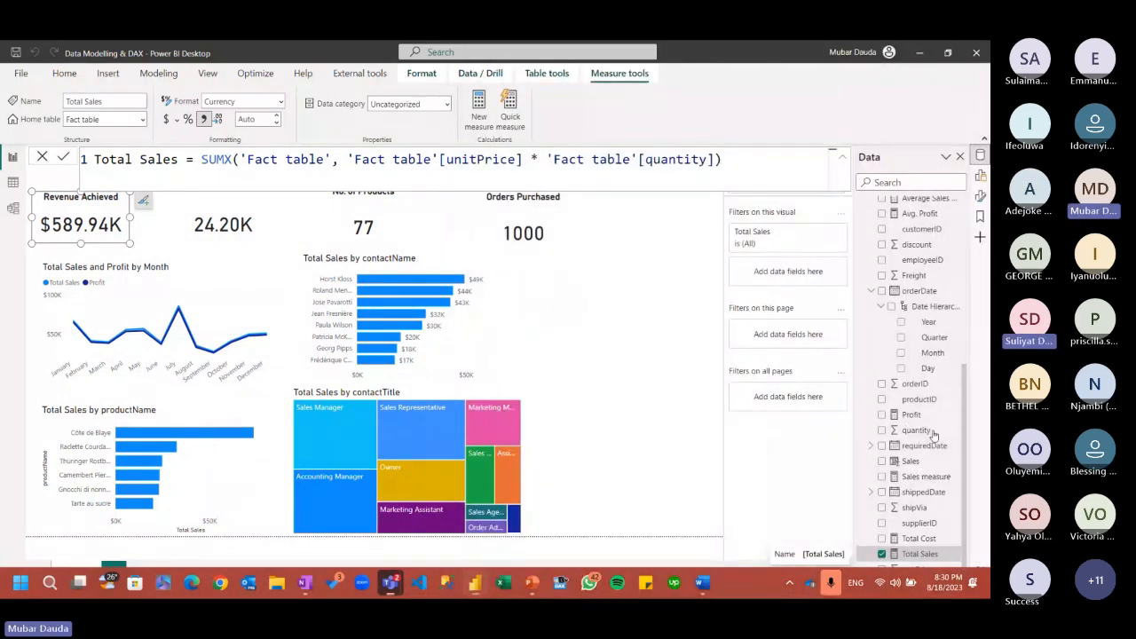
left_click(615, 372)
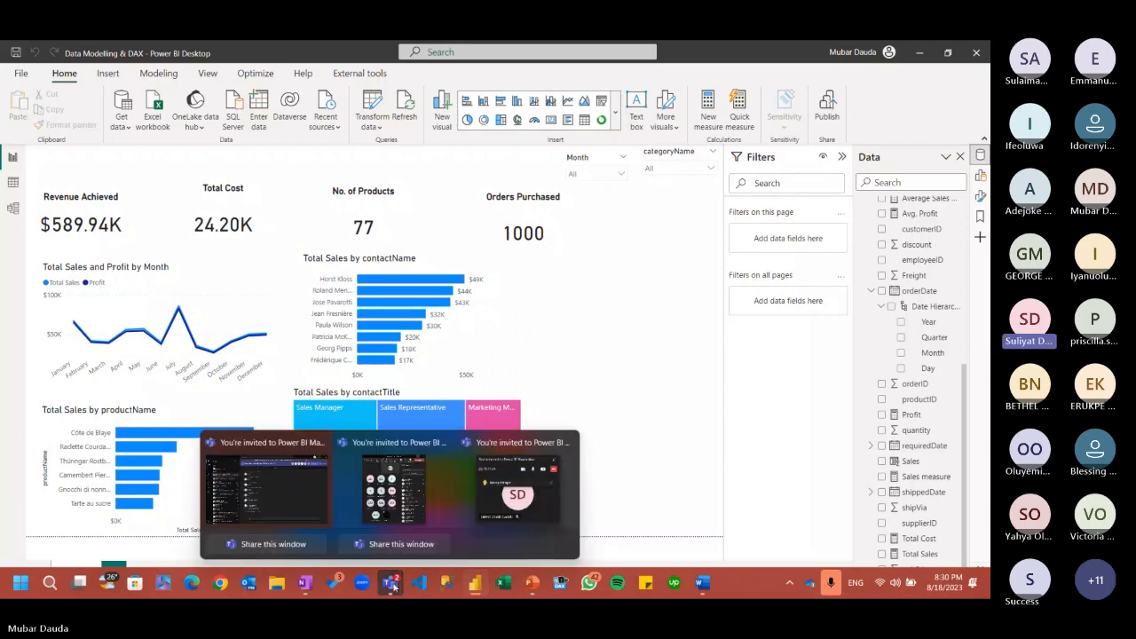
Switch to the Teams meeting, allow the microphone for the attendee with a raised hand, and return to the Power BI report
mouse_move(393, 587)
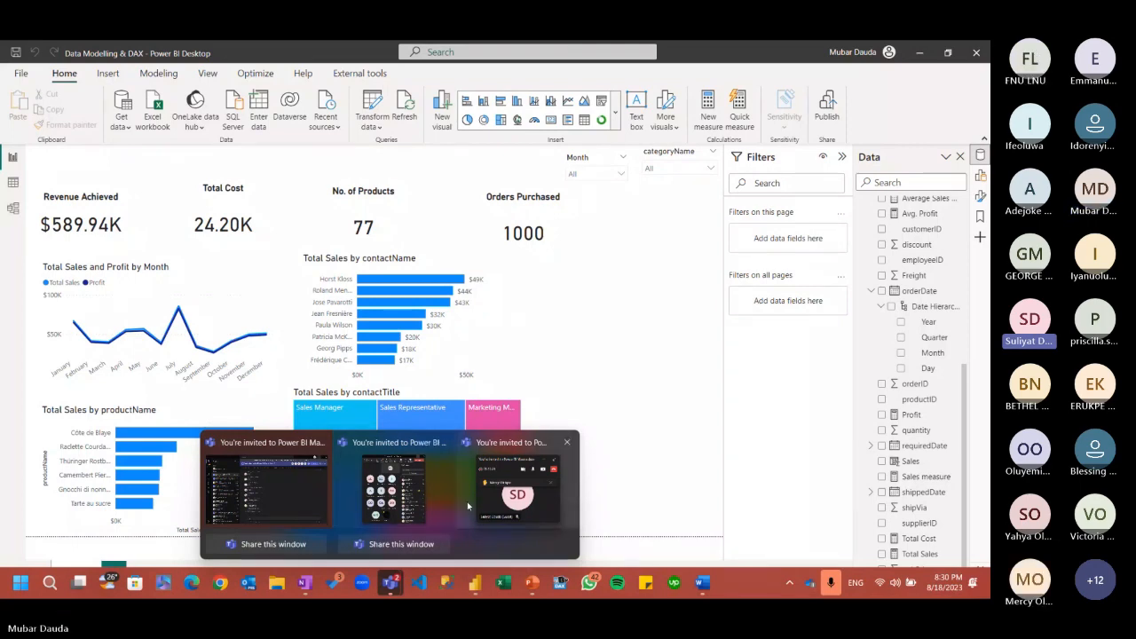
left_click(442, 506)
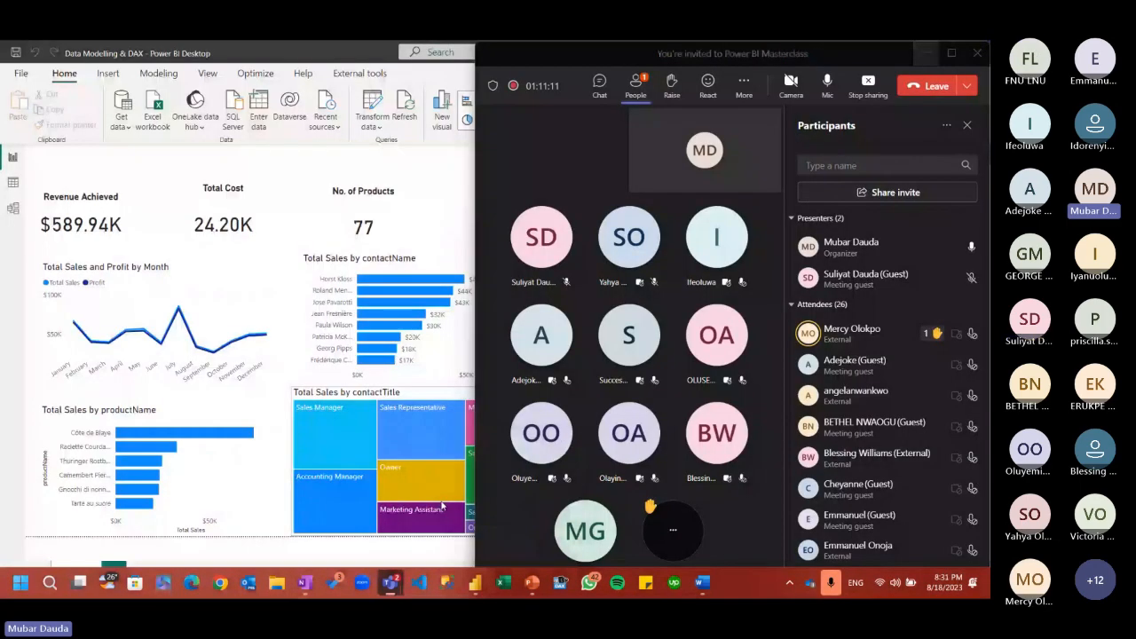
left_click(946, 247)
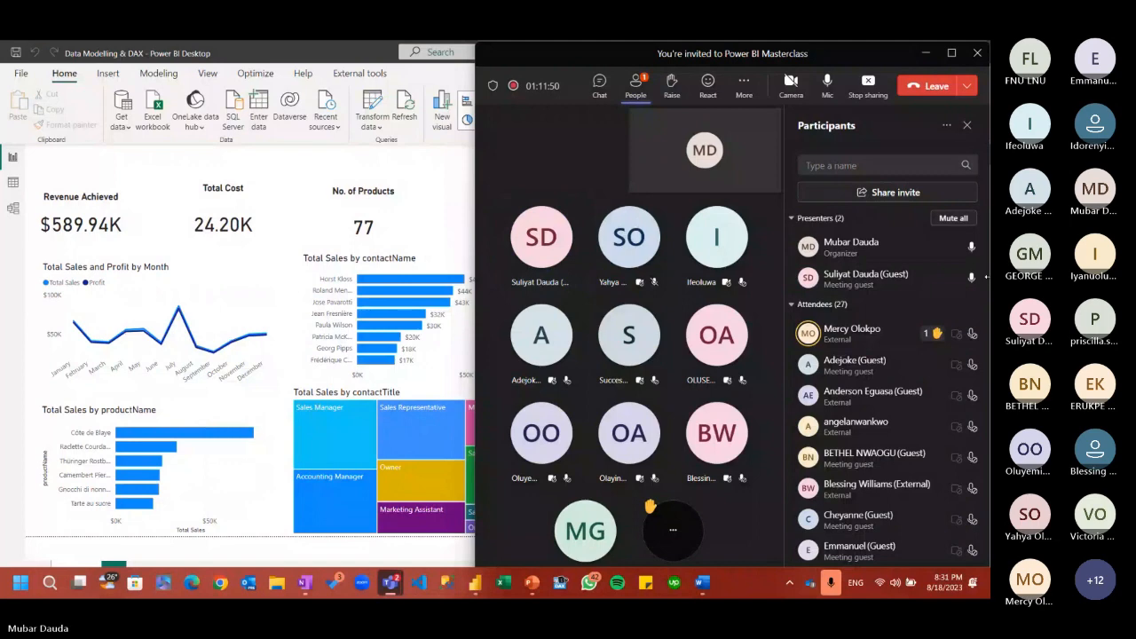
left_click(970, 334)
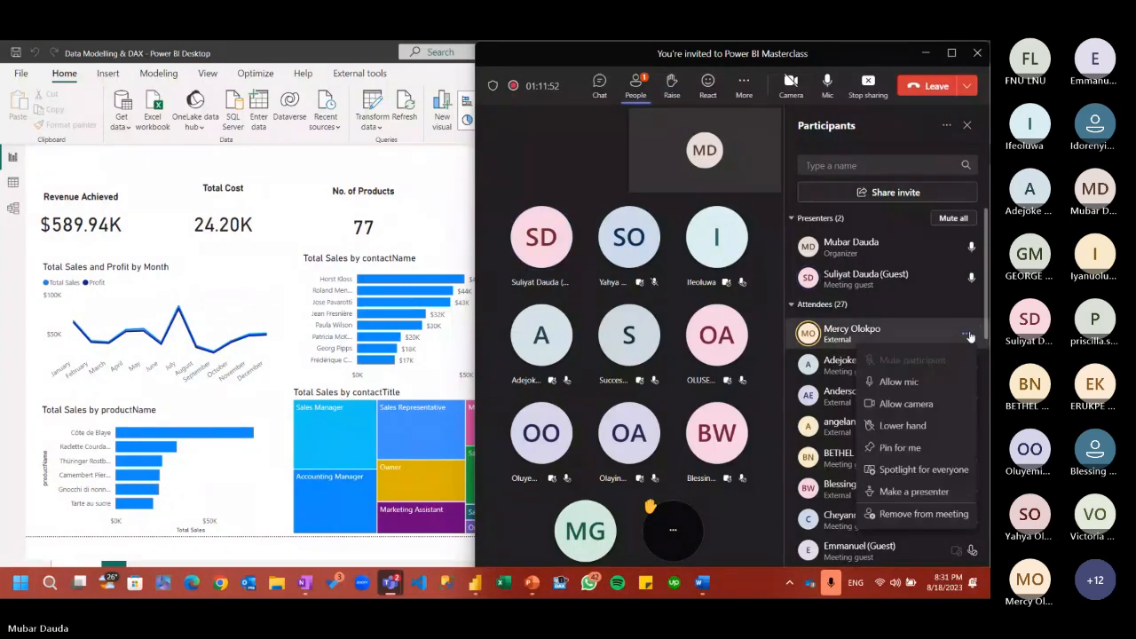
left_click(937, 381)
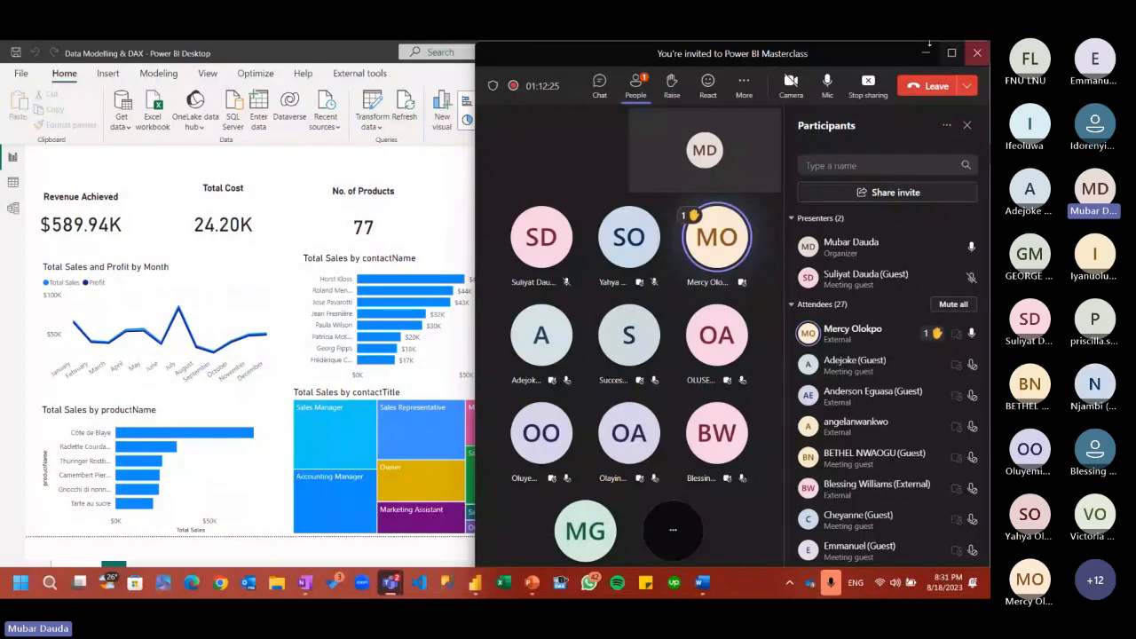
left_click(925, 53)
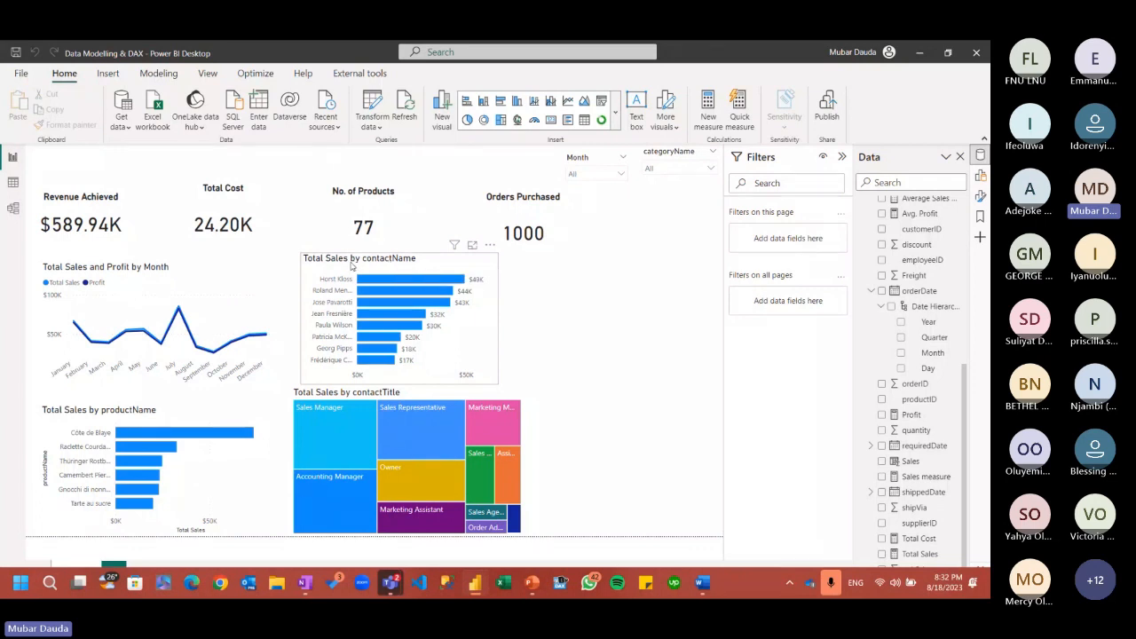
Nudge the Total Sales by contactName chart slightly left and deselect it
left_click(349, 266)
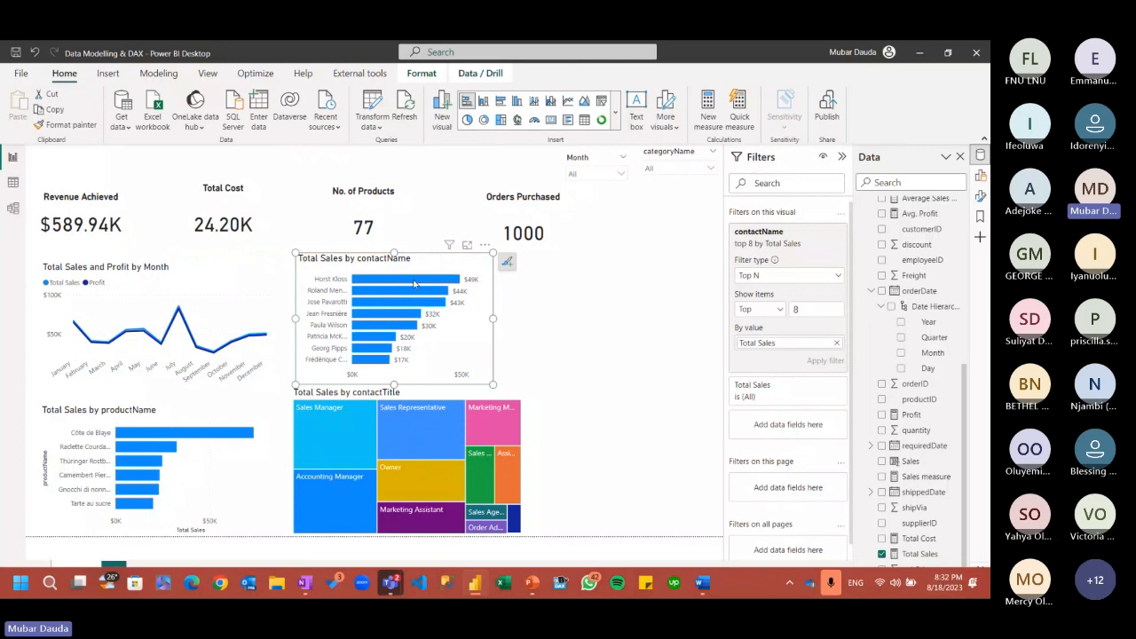
left_click(552, 383)
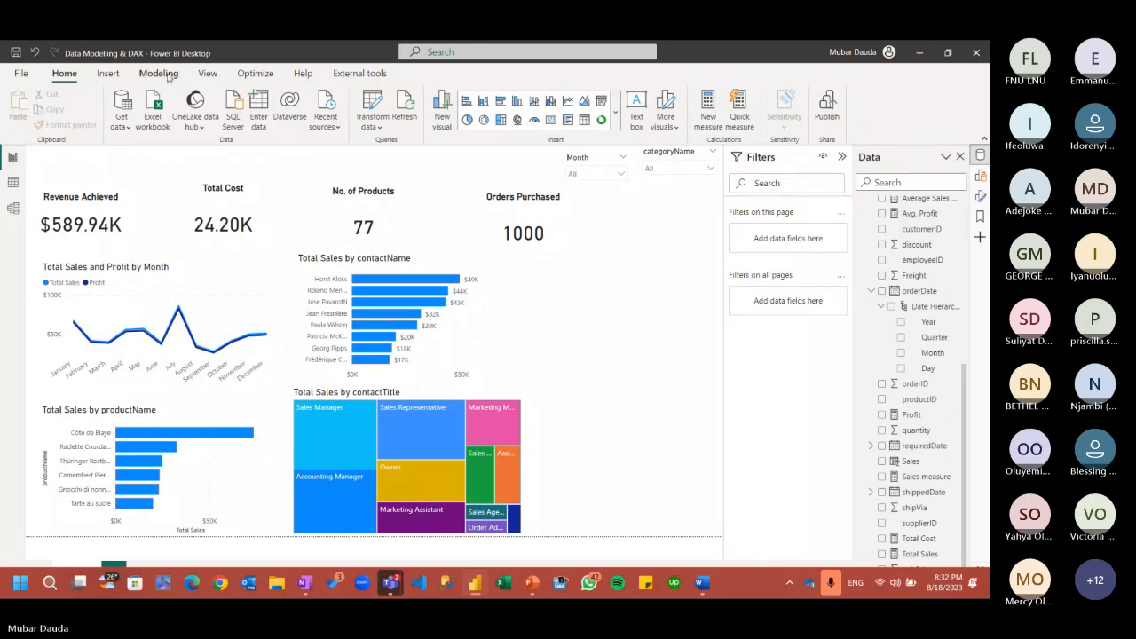
Insert a rectangle shape and stretch it into a thin banner across the full width of the report page's top edge
left_click(107, 73)
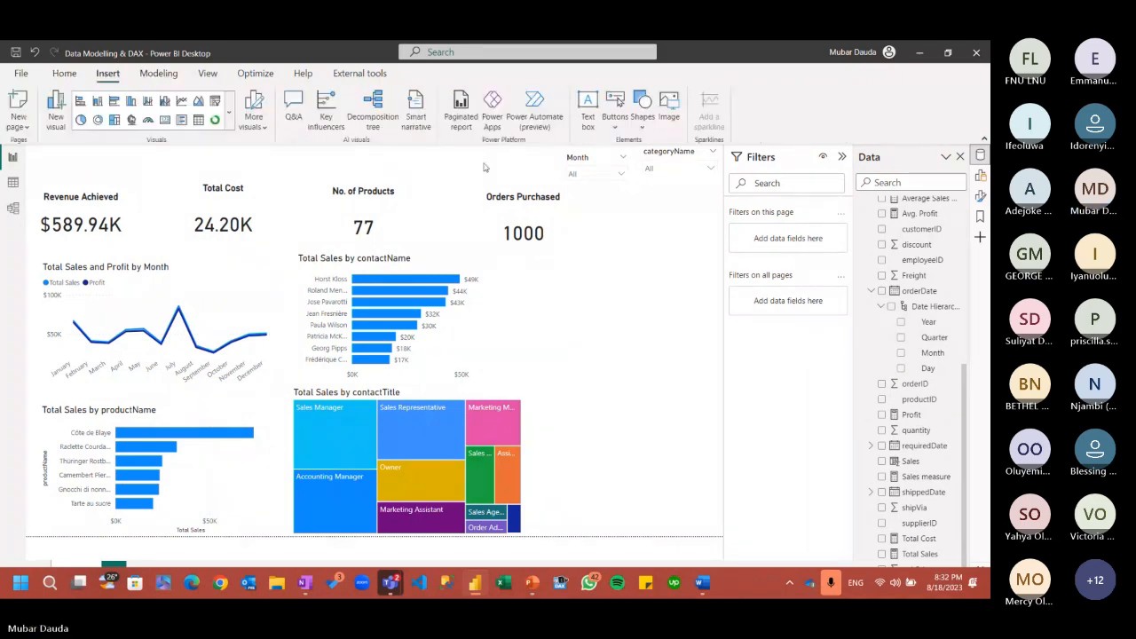
left_click(641, 110)
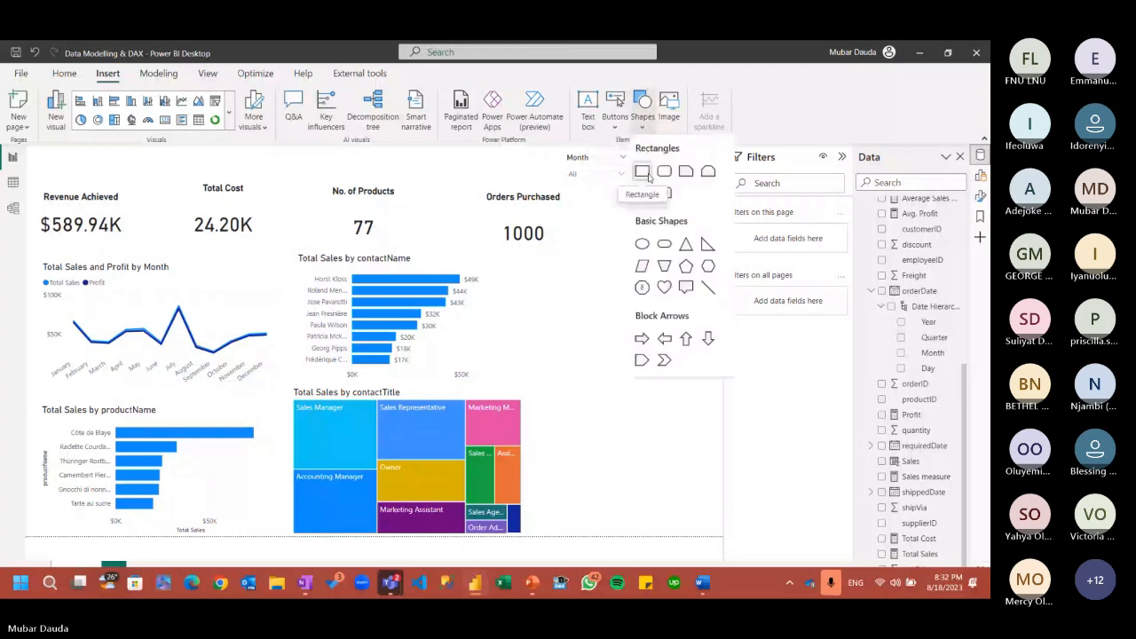
left_click(648, 171)
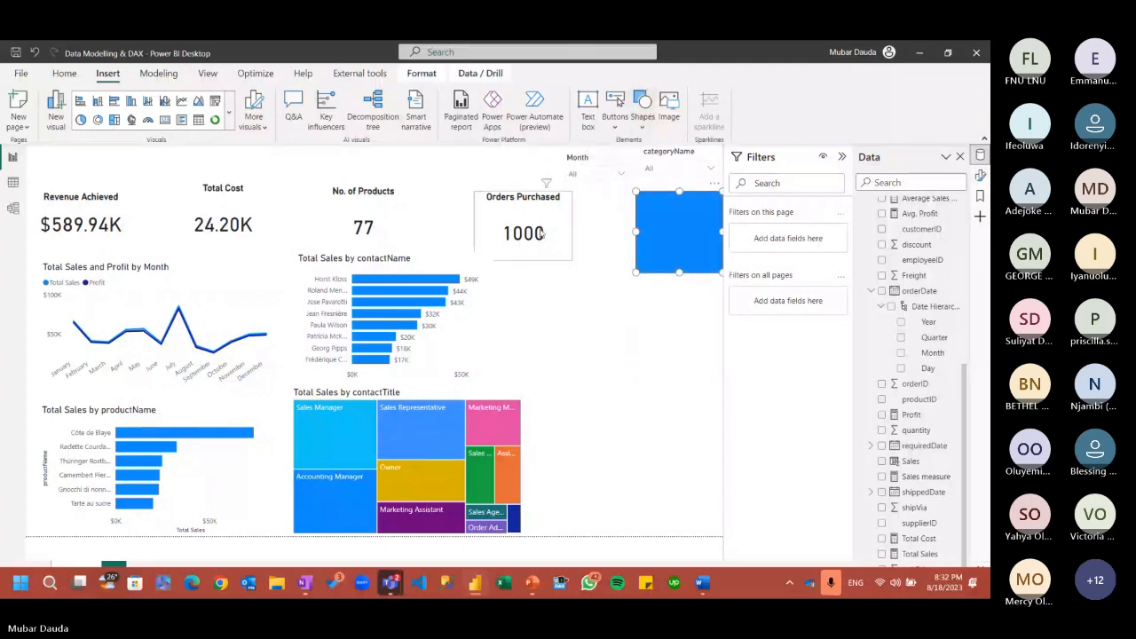
left_click_drag(662, 248, 54, 204)
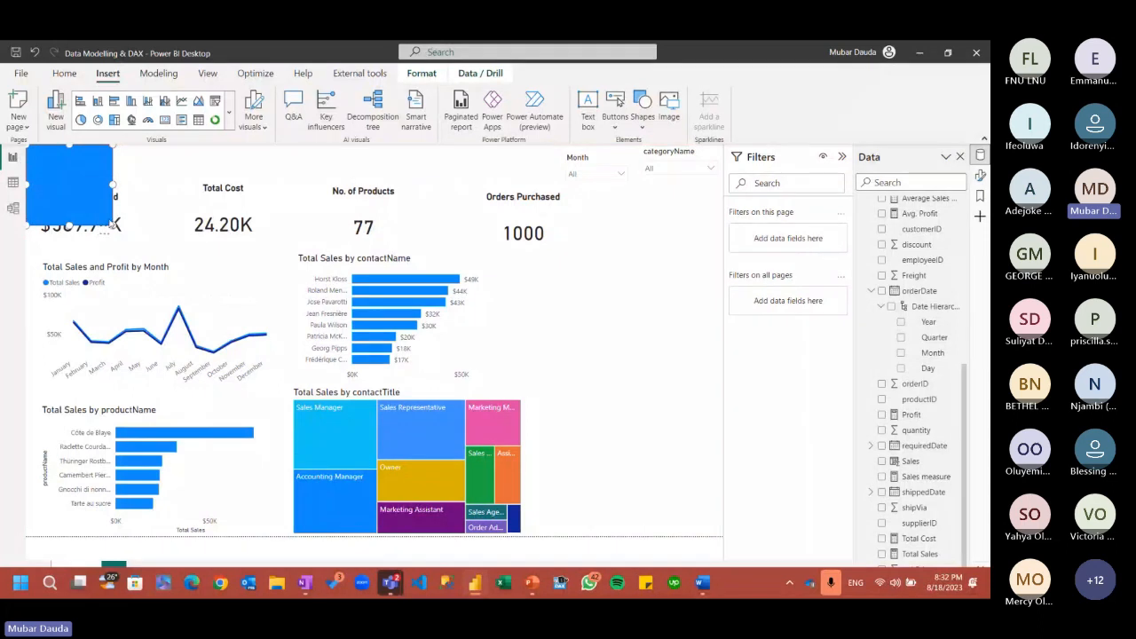
left_click_drag(112, 225, 737, 183)
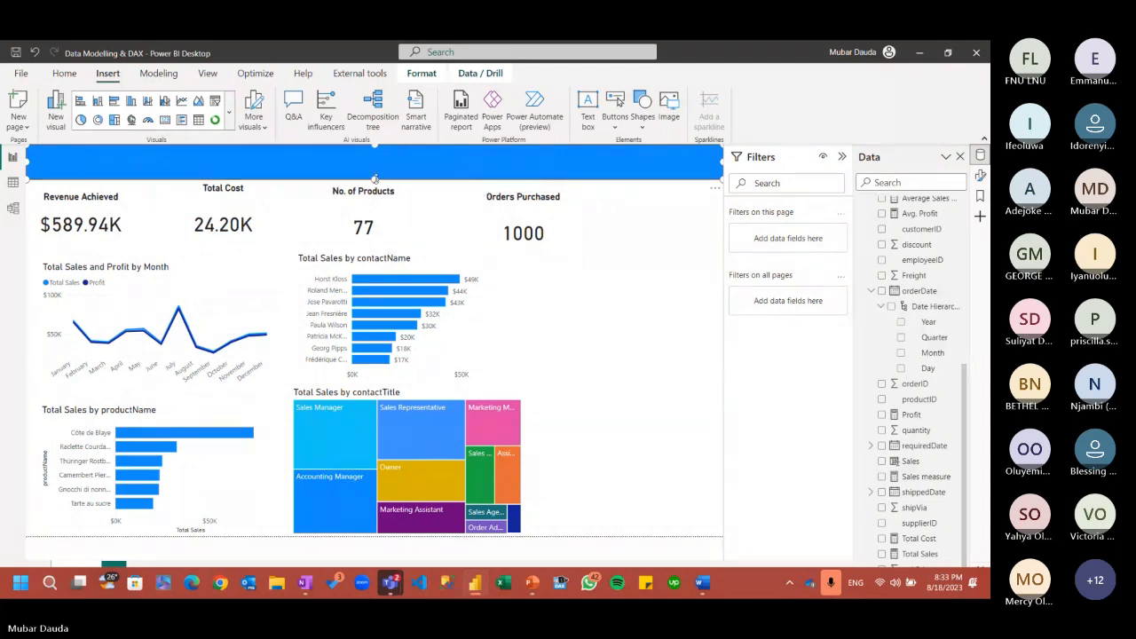
left_click_drag(375, 179, 376, 185)
left_click(604, 295)
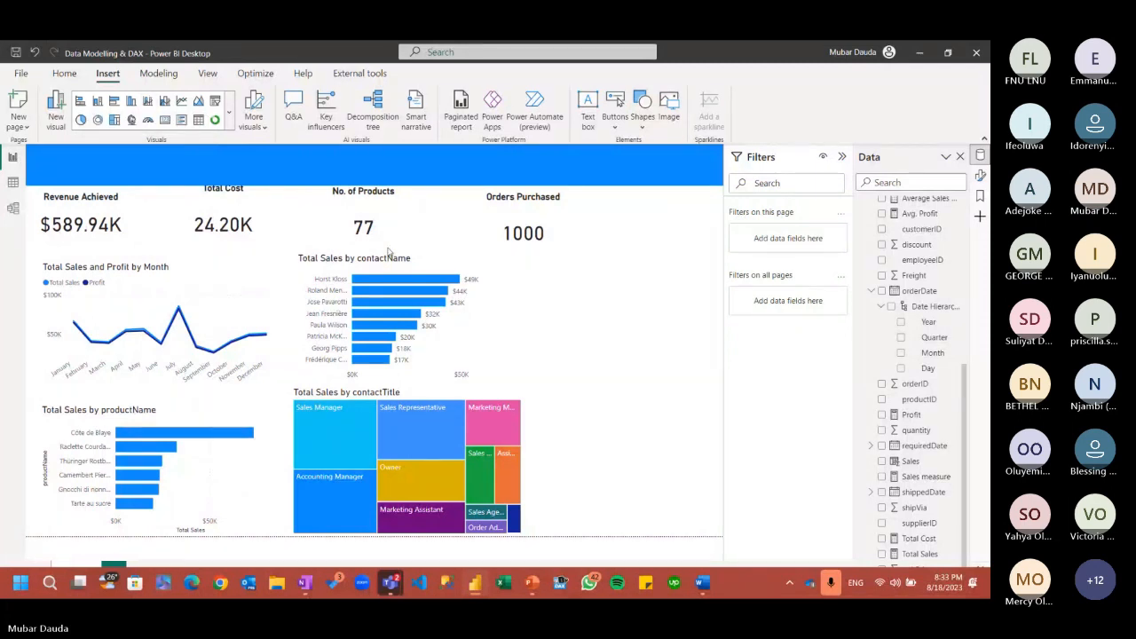
Insert a second rectangle directly below the header banner and stretch it across the full page width over the card row
left_click(641, 108)
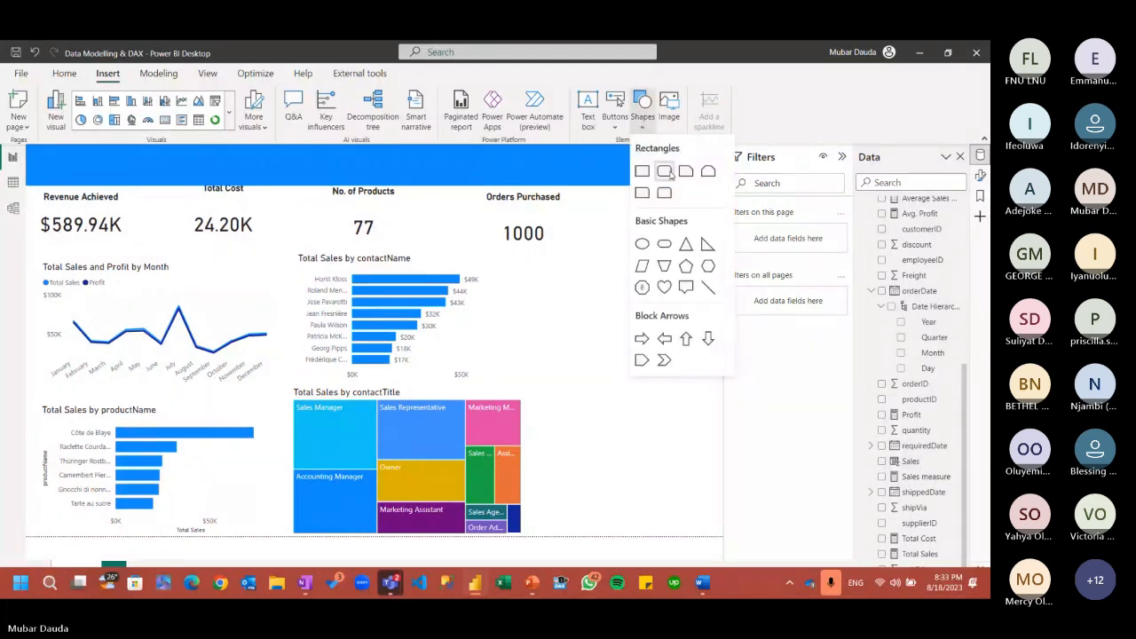
left_click(644, 176)
left_click_drag(659, 314, 42, 252)
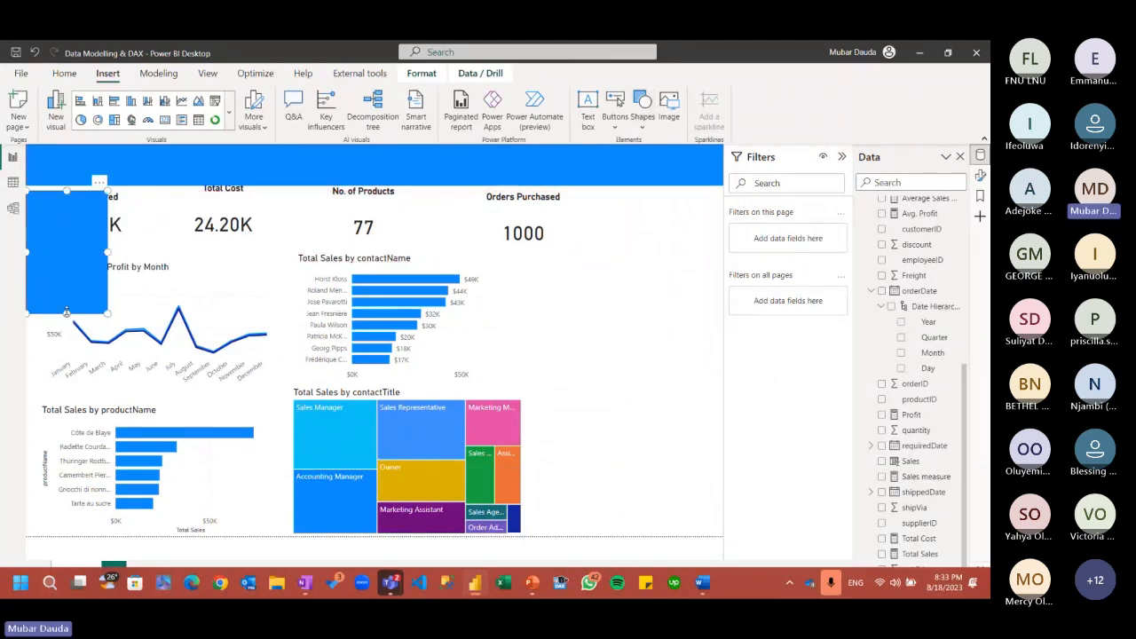
left_click_drag(67, 312, 60, 283)
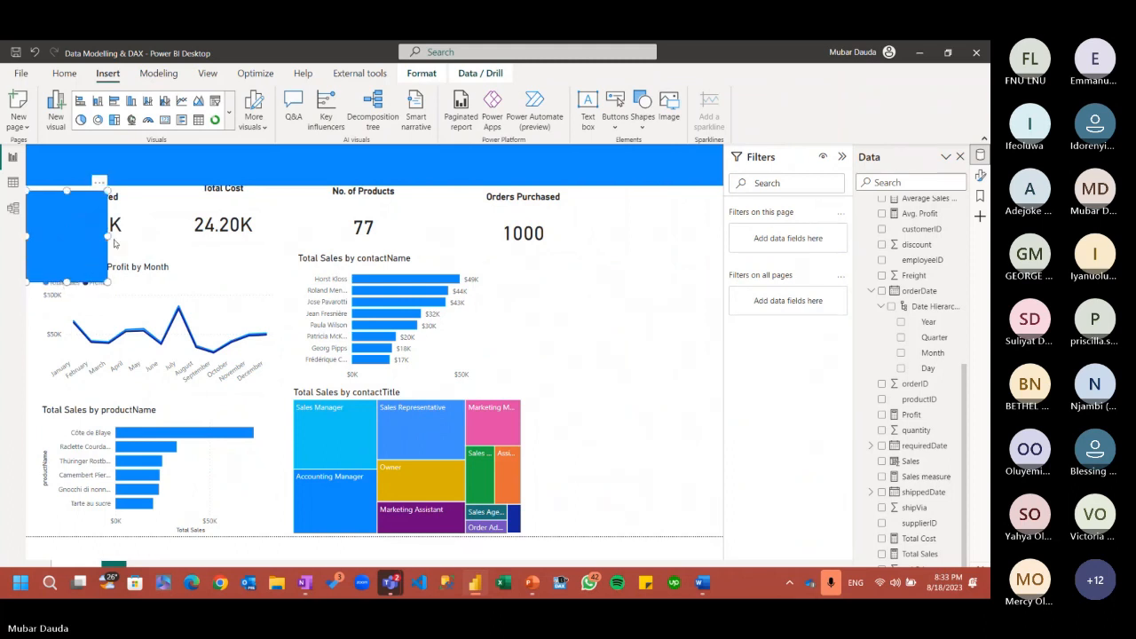
left_click_drag(108, 238, 836, 248)
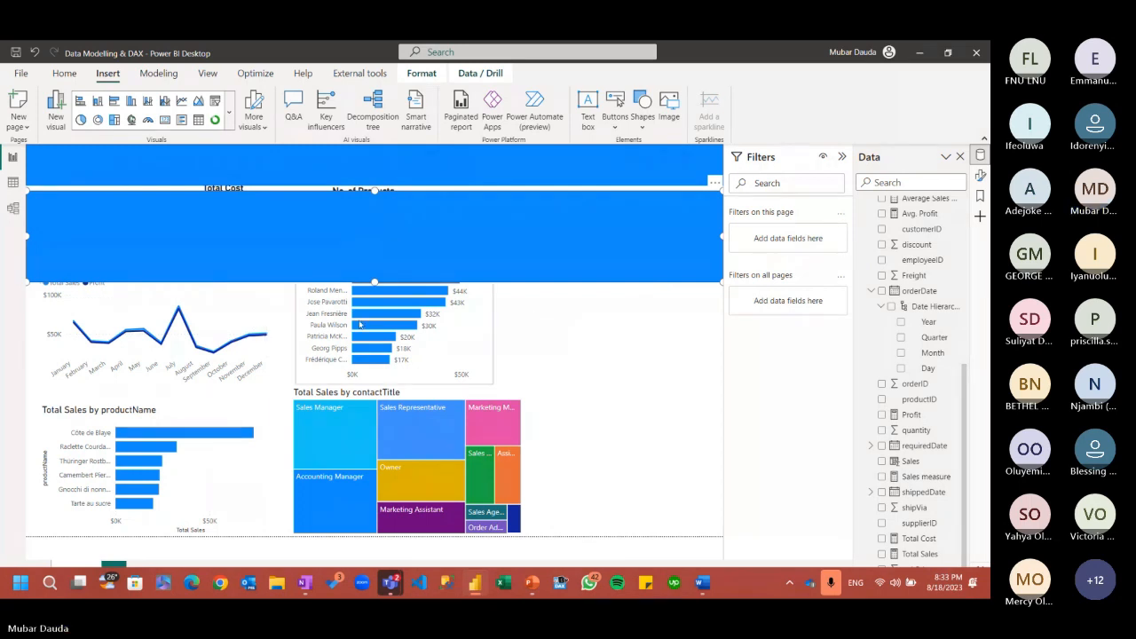
Move the Total Sales by contactName chart and the contactTitle treemap into the right half of the page, below the second rectangle
left_click_drag(359, 325, 722, 369)
left_click(398, 468)
left_click_drag(398, 468, 549, 468)
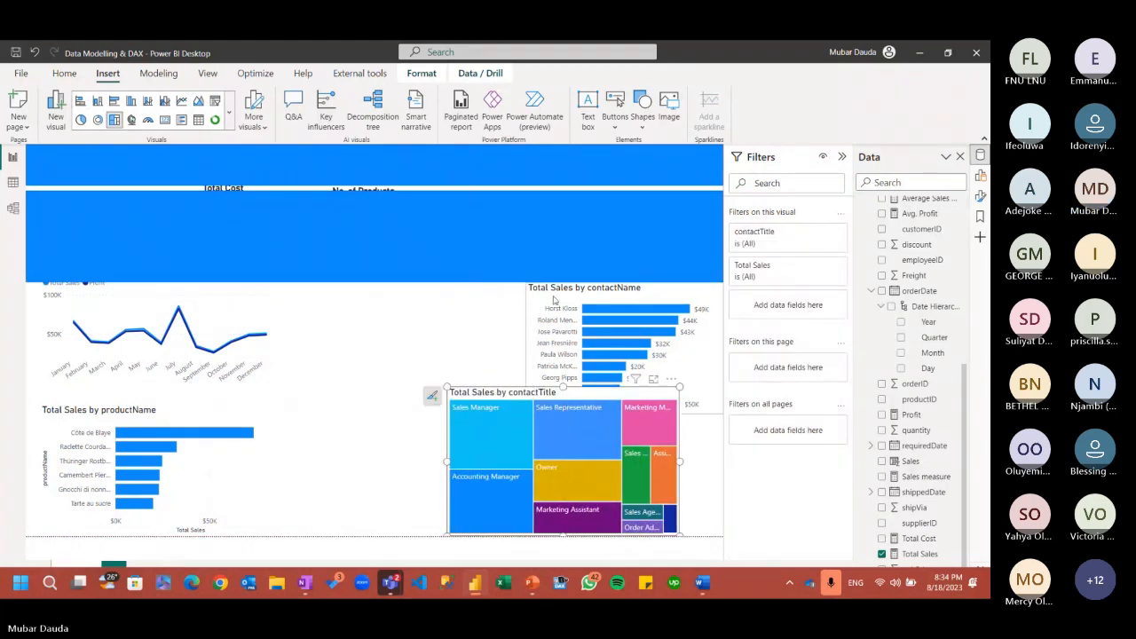
left_click_drag(505, 313, 417, 313)
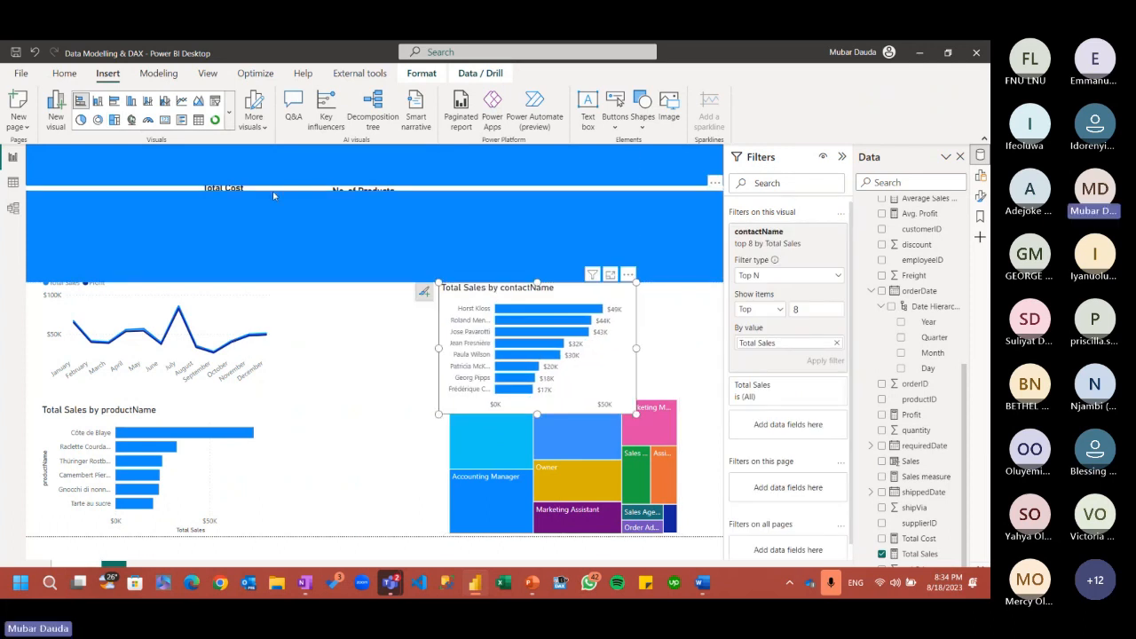
Send the thin header banner to the back, behind the Month and categoryName slicers, and deselect it
left_click(314, 203)
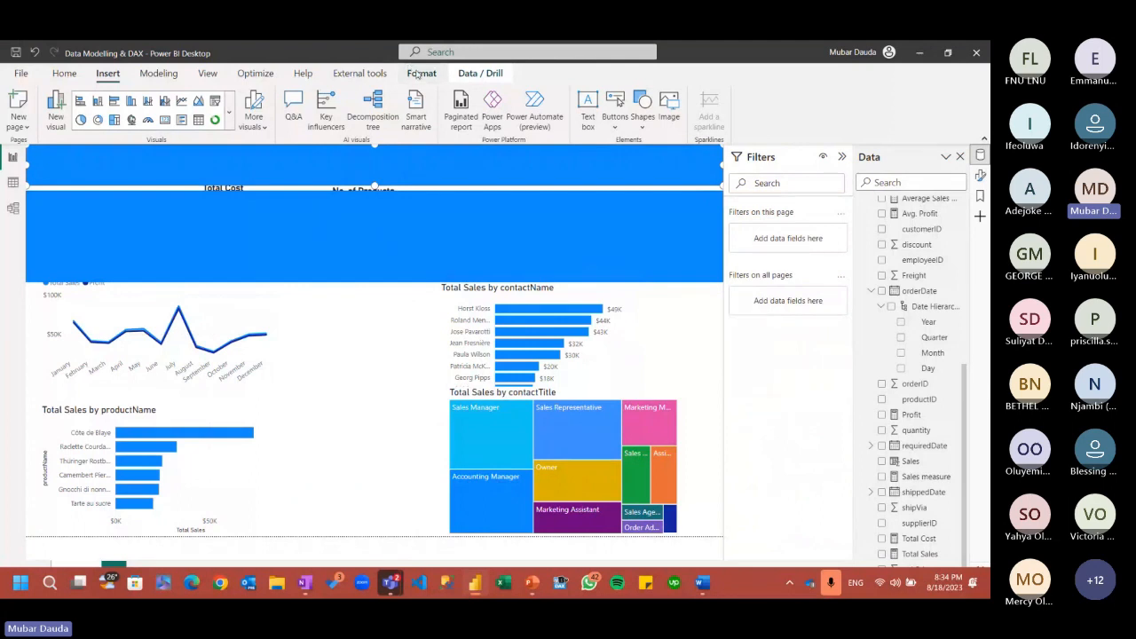
left_click(417, 75)
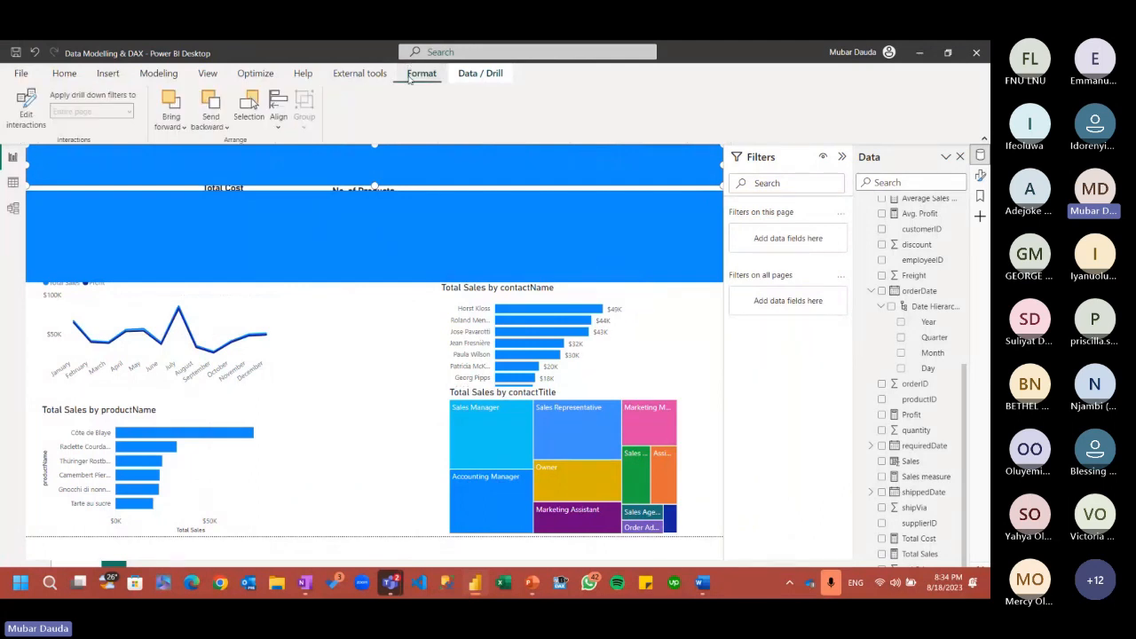
left_click(216, 129)
left_click(222, 168)
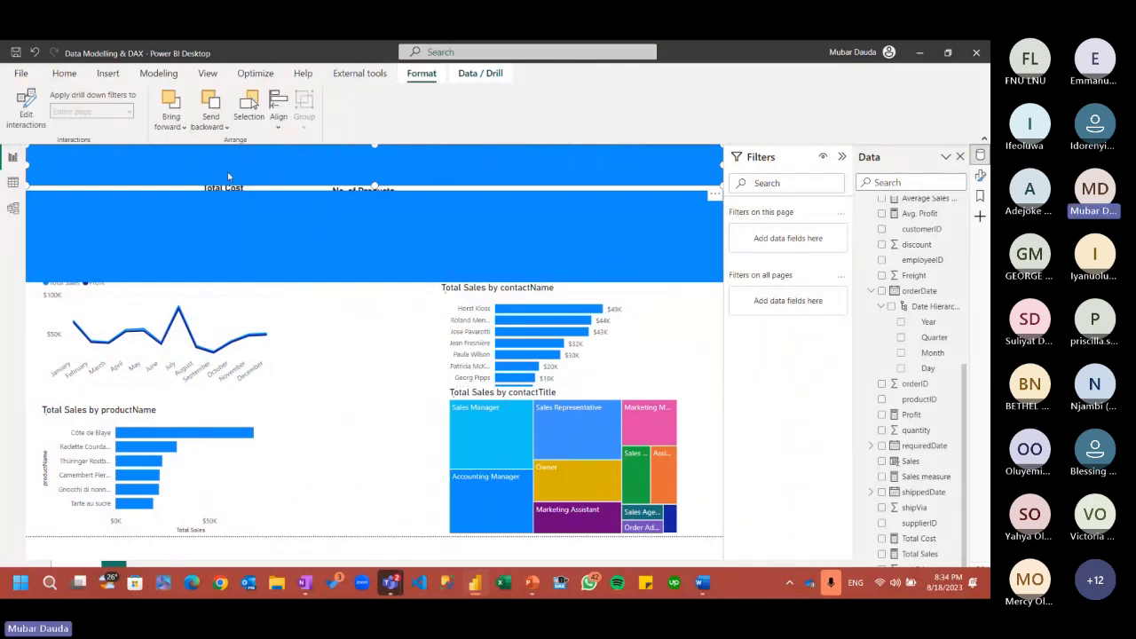
left_click(320, 328)
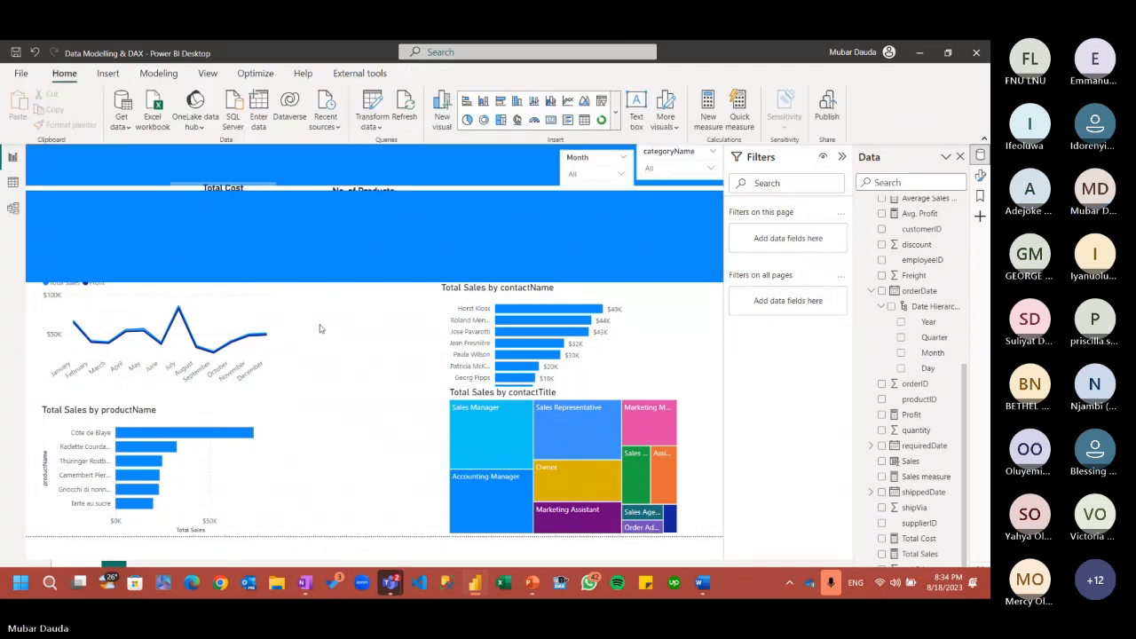
Send the second full-width rectangle to the back, behind the KPI cards
left_click(423, 201)
left_click(371, 78)
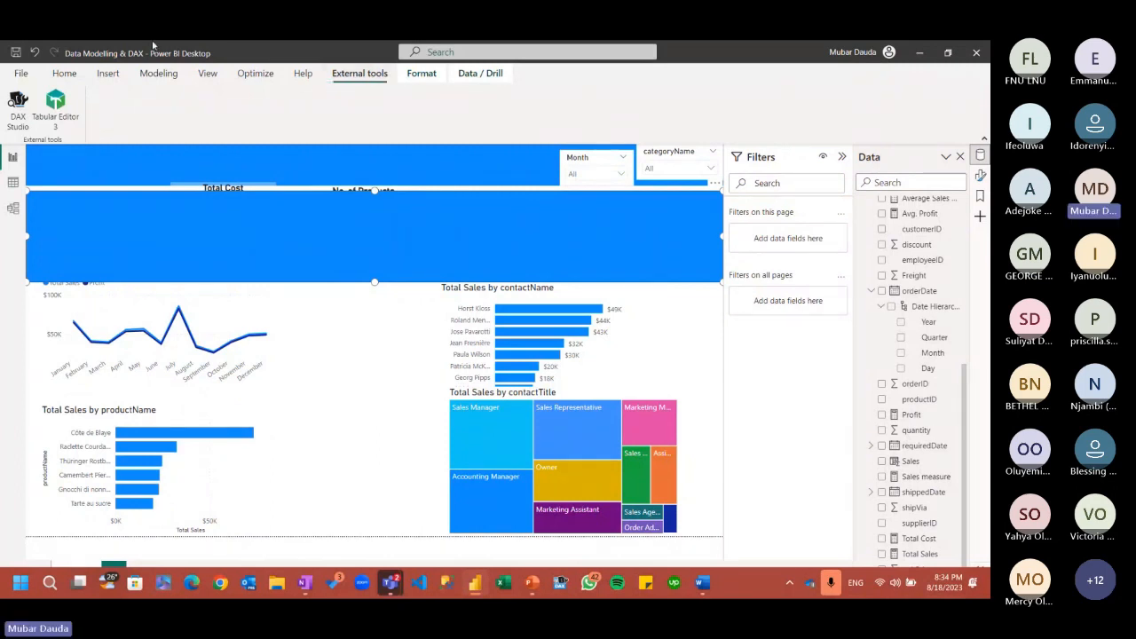
left_click(421, 72)
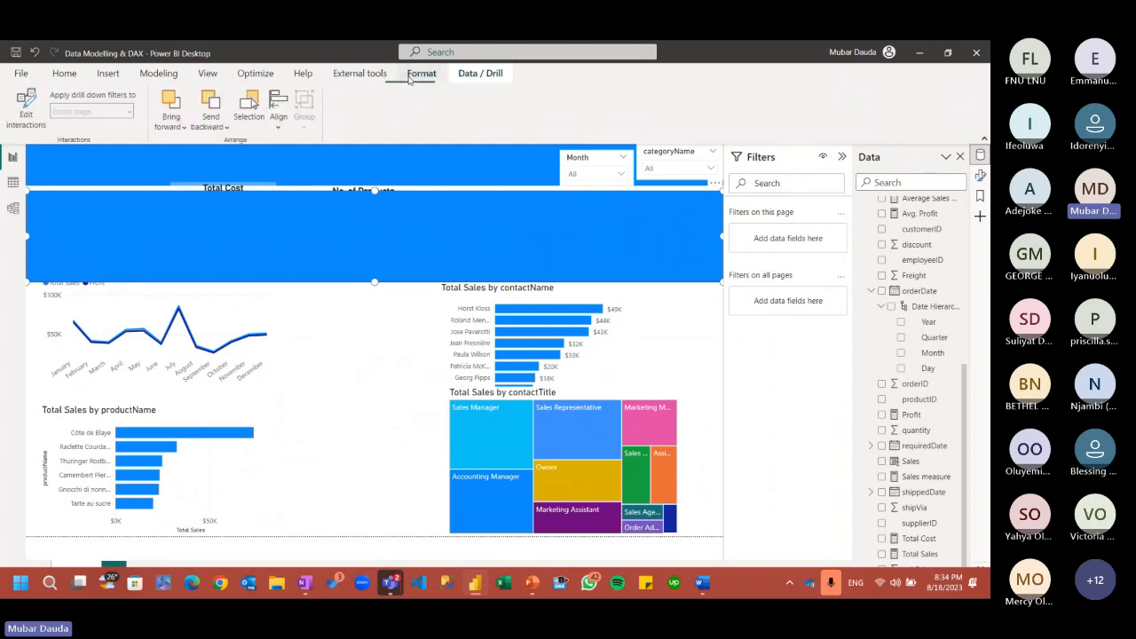
left_click(210, 132)
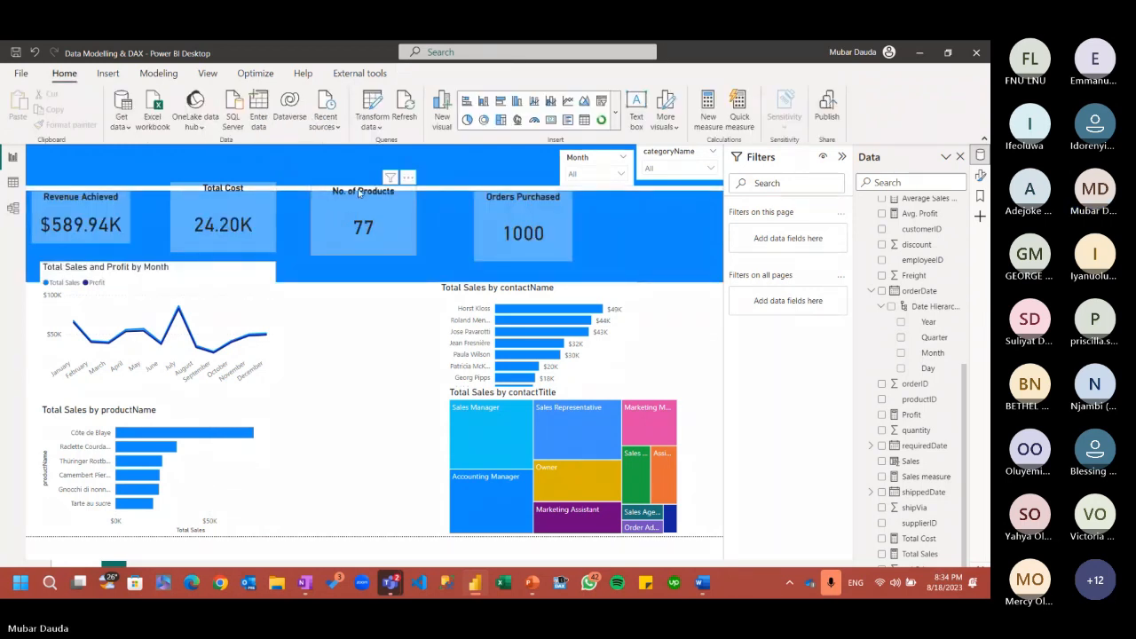
Move the Orders Purchased card to the right end of the second banner and the No. of Products card beside it, tops aligned
mouse_move(361, 197)
left_mouse_down()
mouse_move(374, 224)
mouse_move(380, 208)
left_mouse_up()
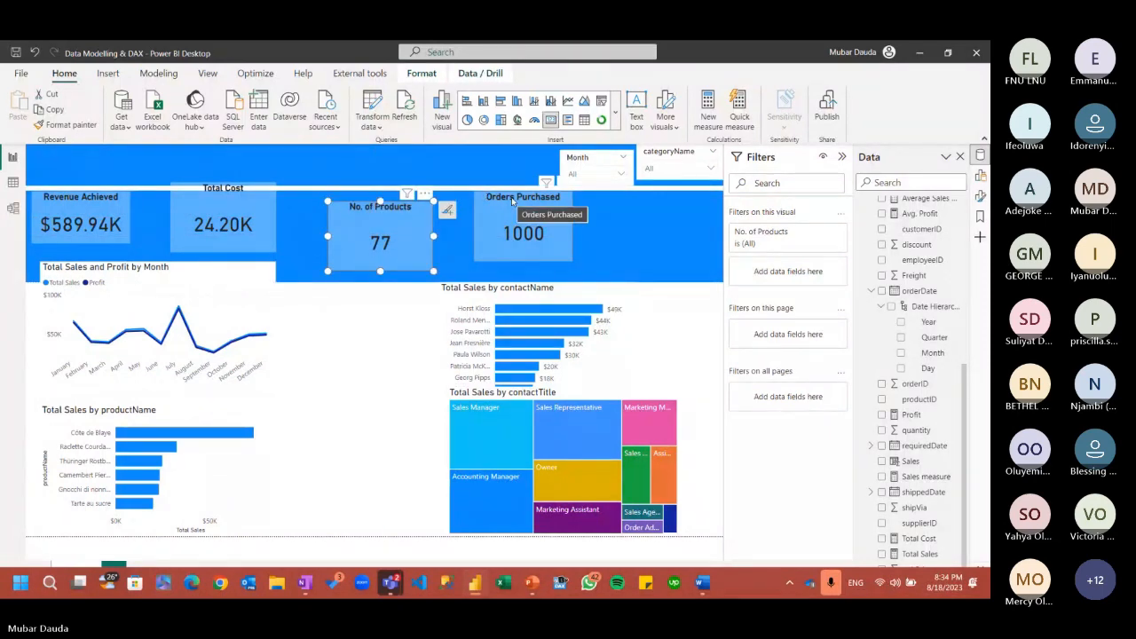
left_click_drag(512, 201, 519, 211)
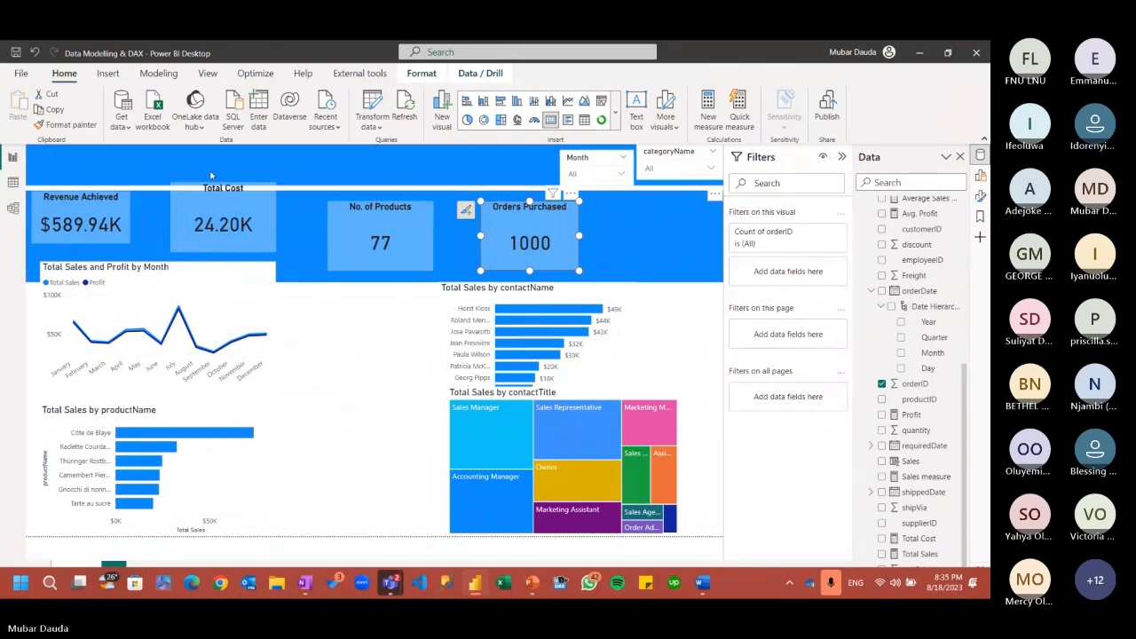
left_click_drag(570, 216, 666, 240)
left_click_drag(620, 222, 626, 218)
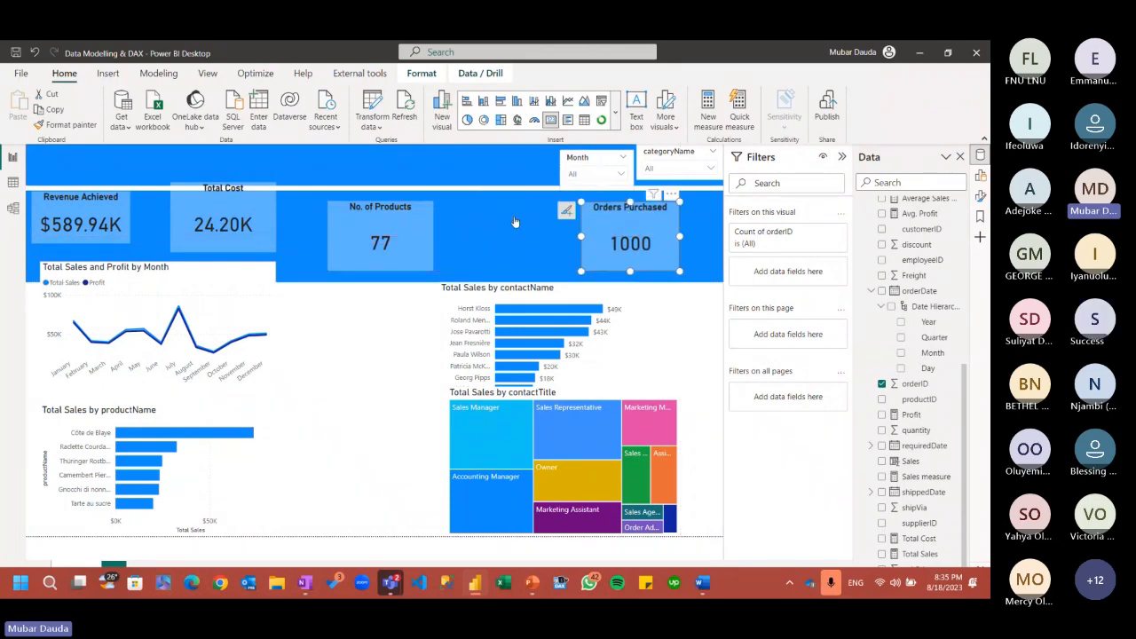
left_click_drag(380, 213, 486, 215)
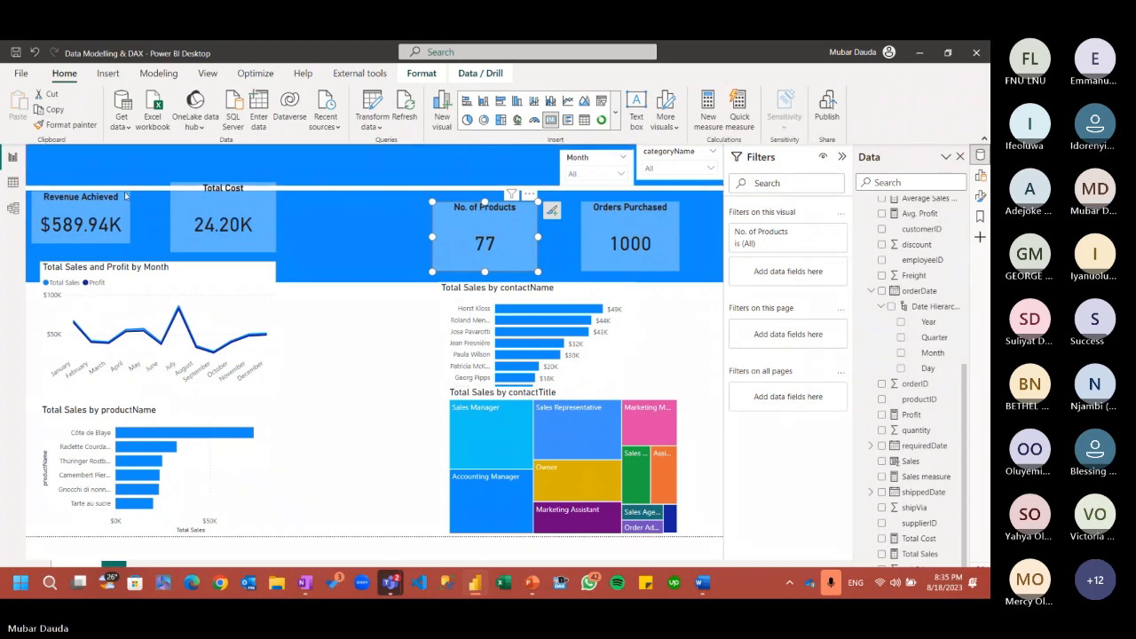
Align the Total Cost and Revenue Achieved cards with the other cards, enlarge Revenue Achieved, and move the monthly line chart below the banner
left_click_drag(222, 188, 343, 211)
left_click_drag(68, 201, 114, 212)
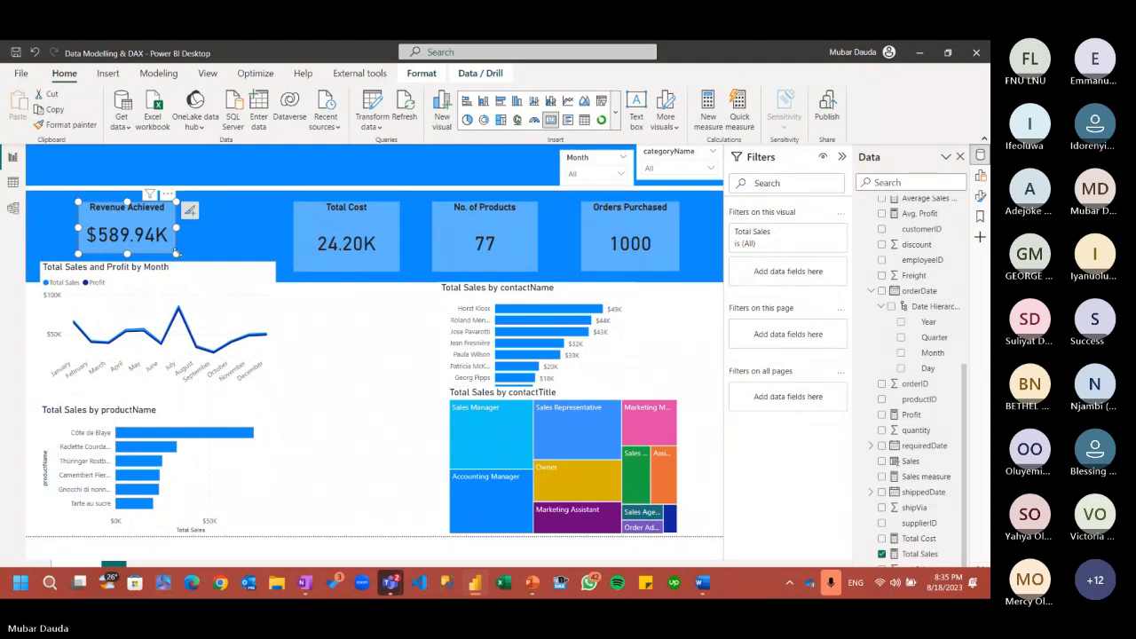
left_click_drag(176, 253, 250, 303)
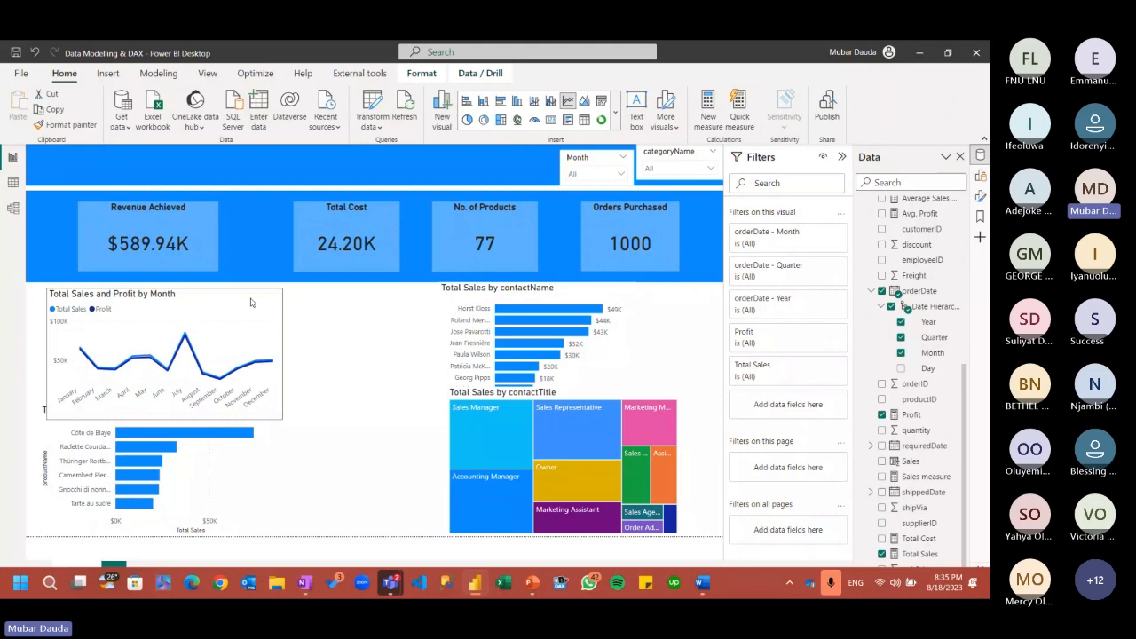
Reposition the line chart, both bar charts and the contactTitle treemap into two columns below the card banner, and deselect them
left_click_drag(250, 303, 257, 303)
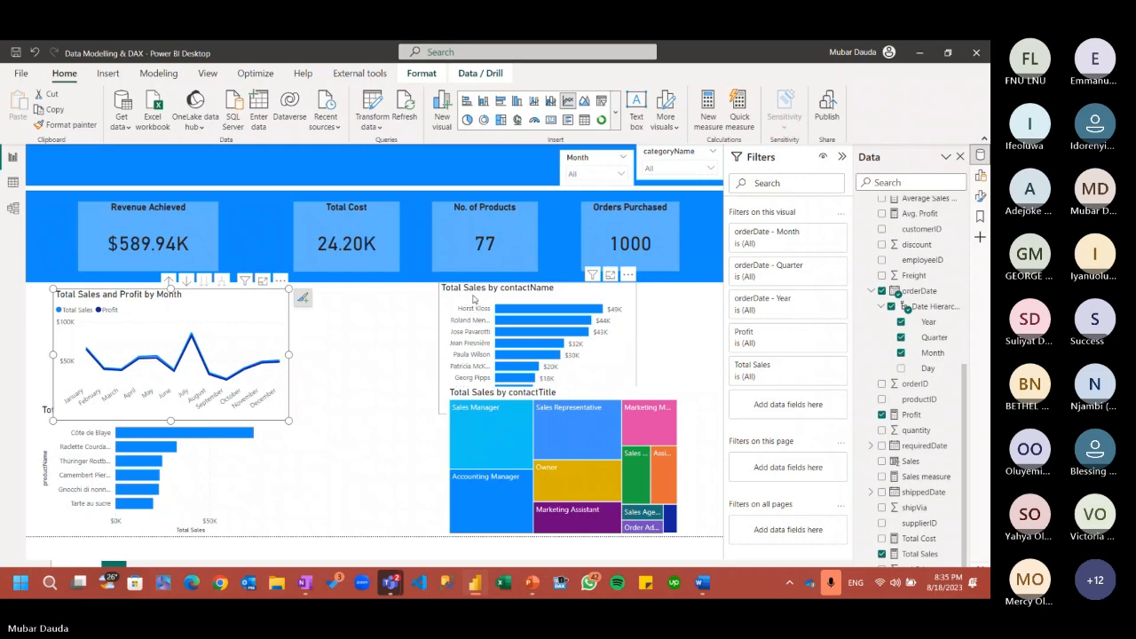
left_click_drag(473, 299, 442, 306)
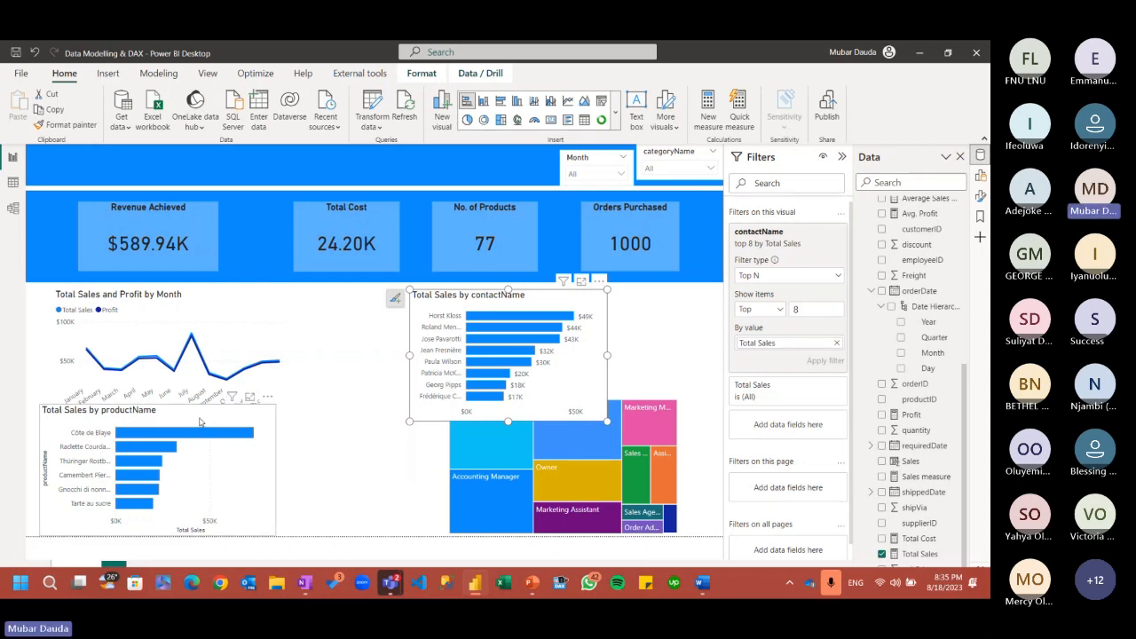
left_click_drag(200, 422, 241, 425)
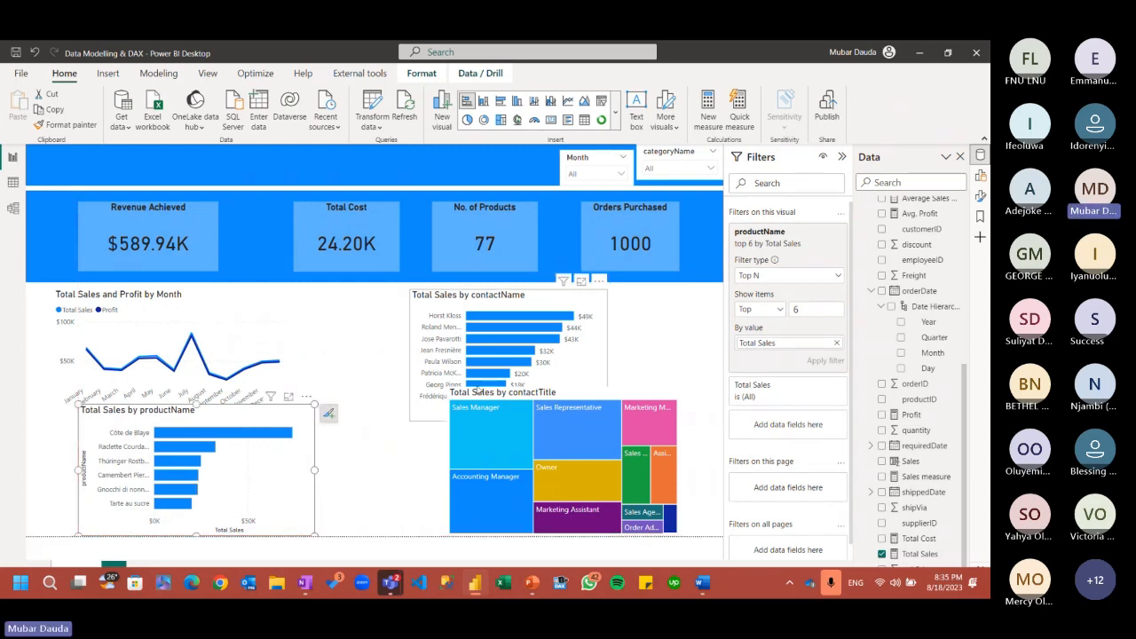
left_click_drag(488, 397, 462, 397)
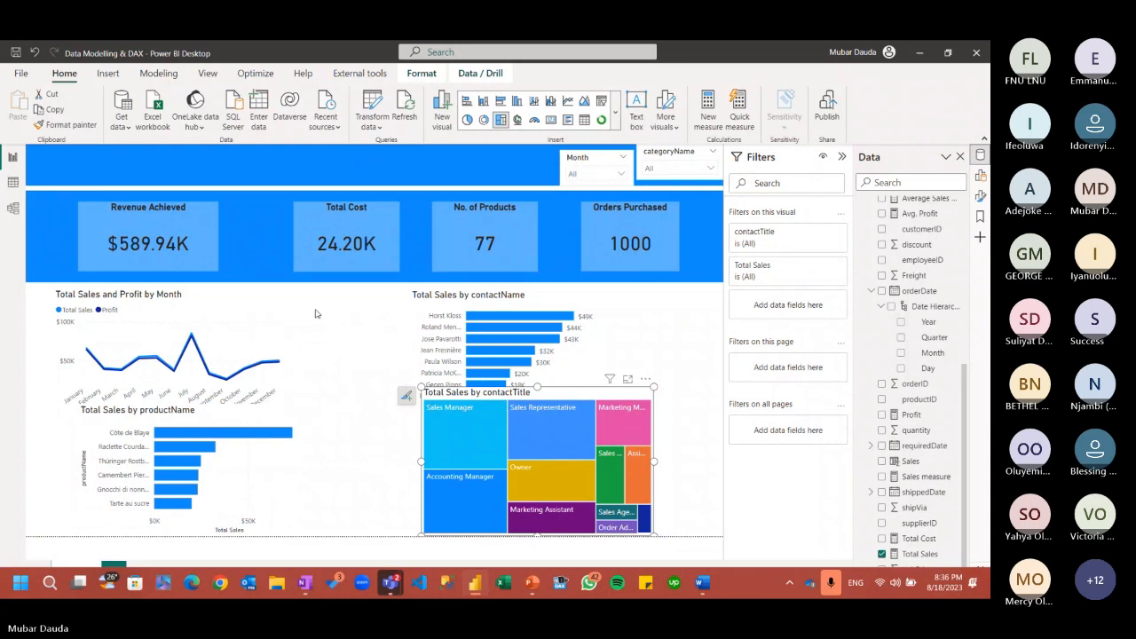
left_click(395, 462)
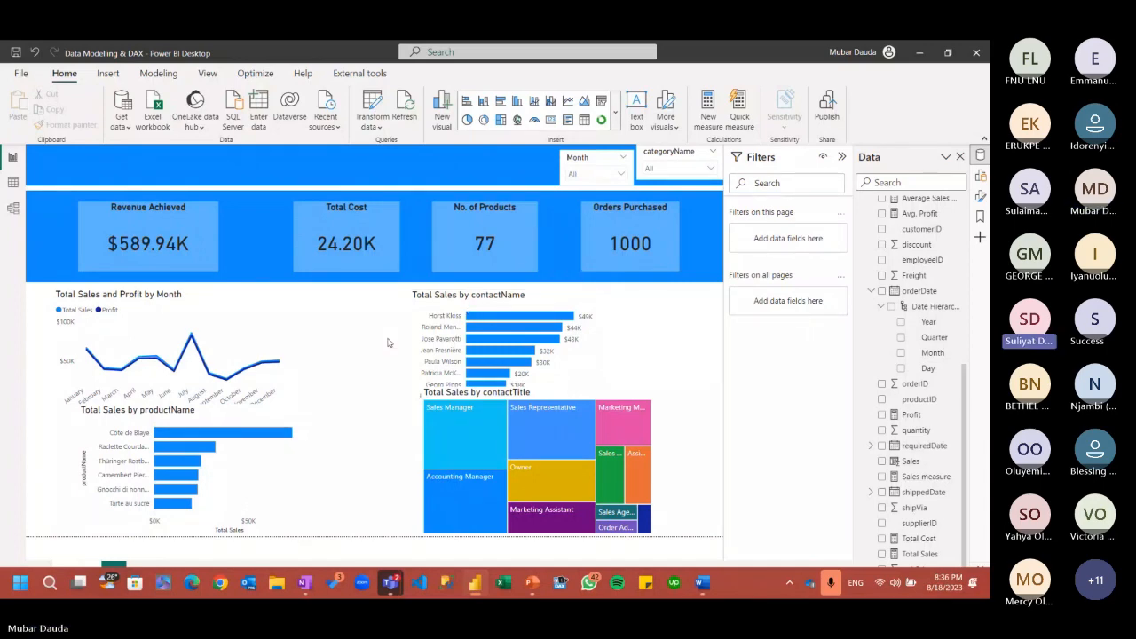
Switch to the Teams meeting, look through the participants list, and return to the Power BI report
mouse_move(393, 583)
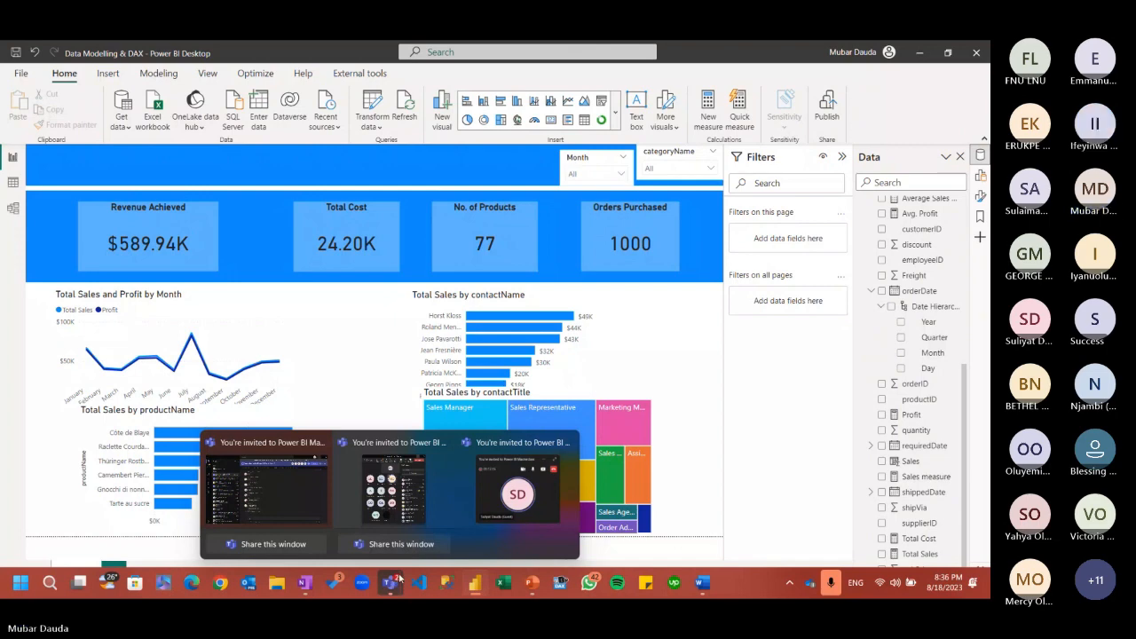
key("alt+Tab")
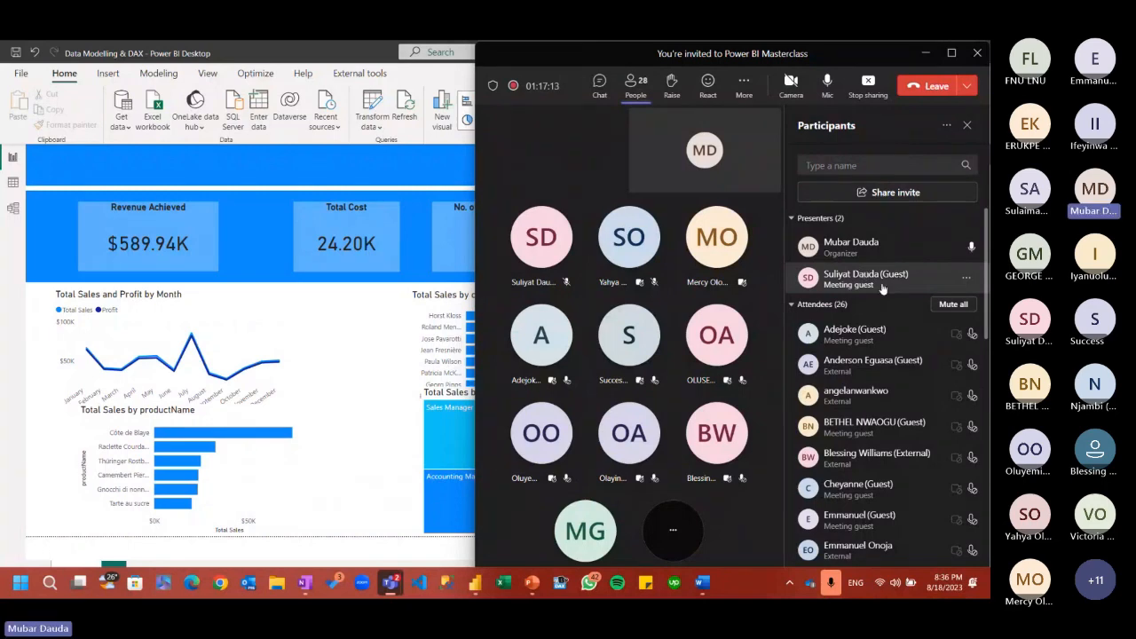
scroll(881, 286, "down", 3)
scroll(881, 287, "up", 3)
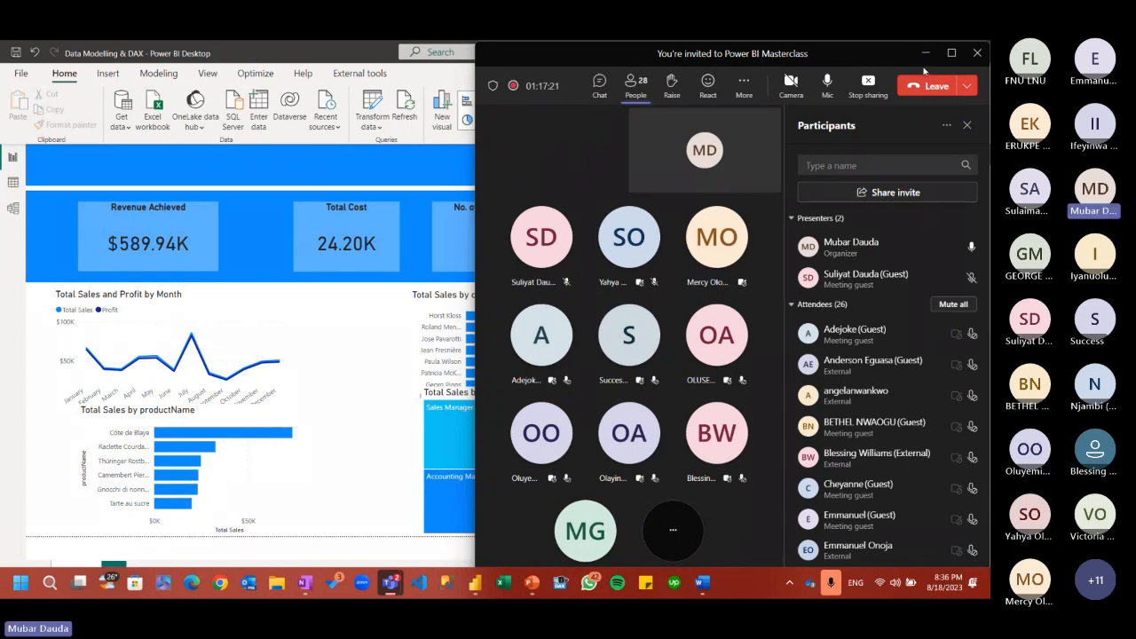
left_click(923, 55)
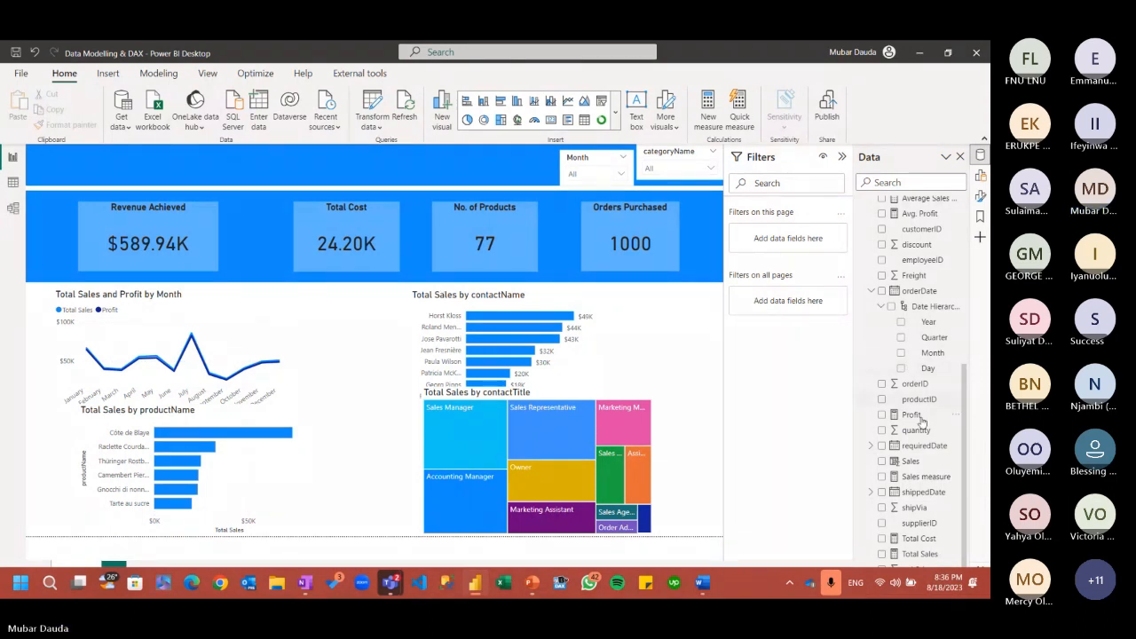
Open the report page's canvas settings and set the canvas type to Custom
left_click(981, 195)
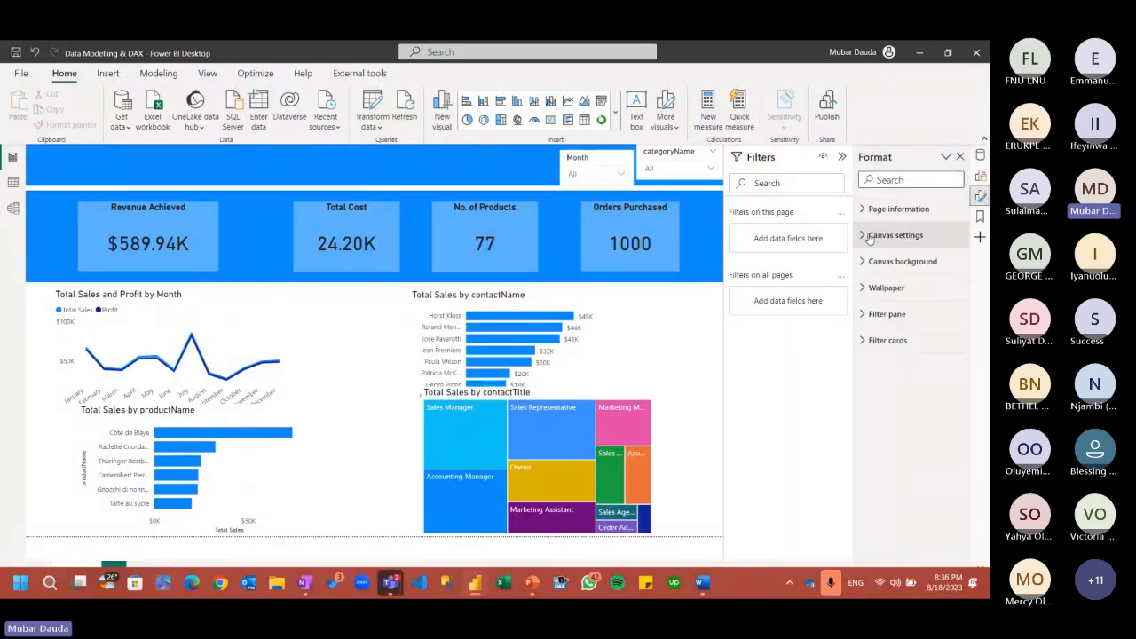
left_click(864, 238)
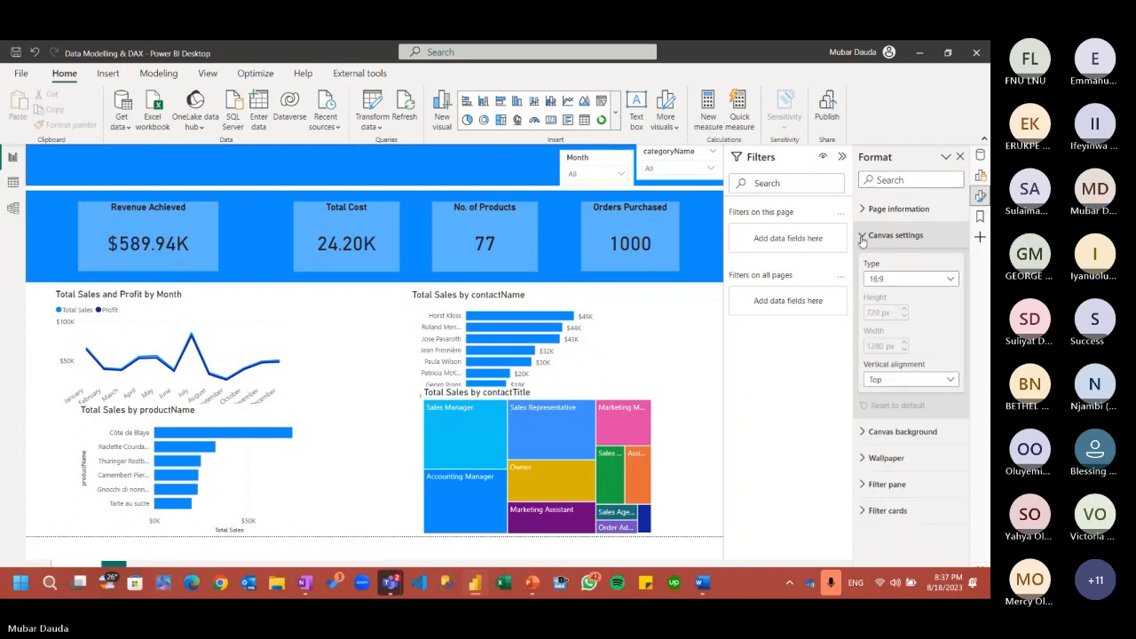
left_click(862, 238)
left_click(862, 240)
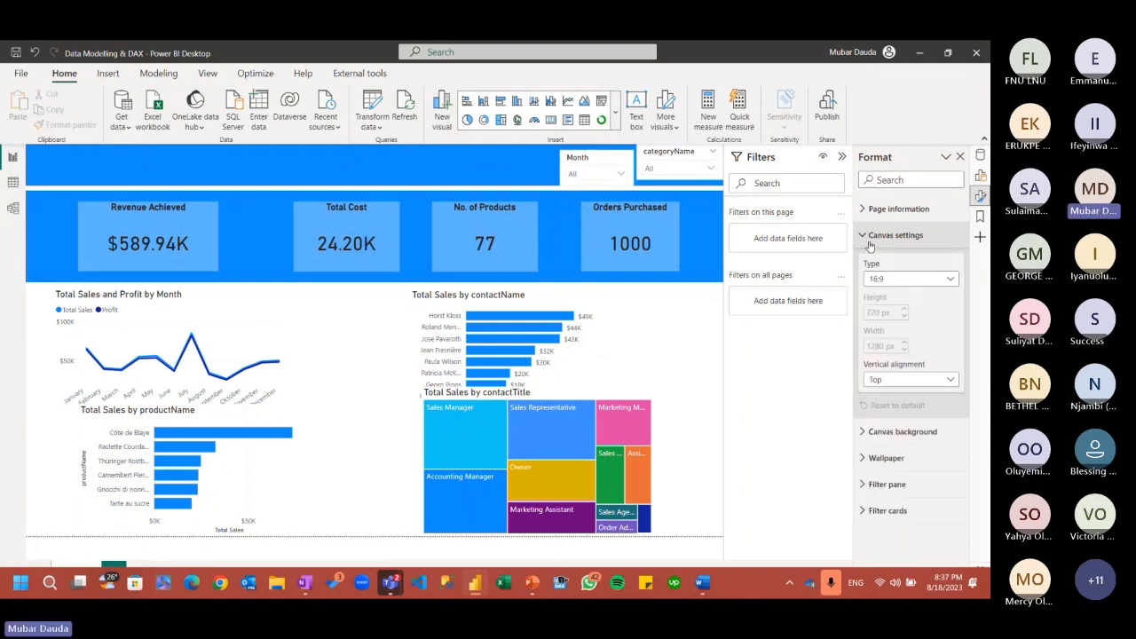
left_click(900, 282)
left_click(899, 355)
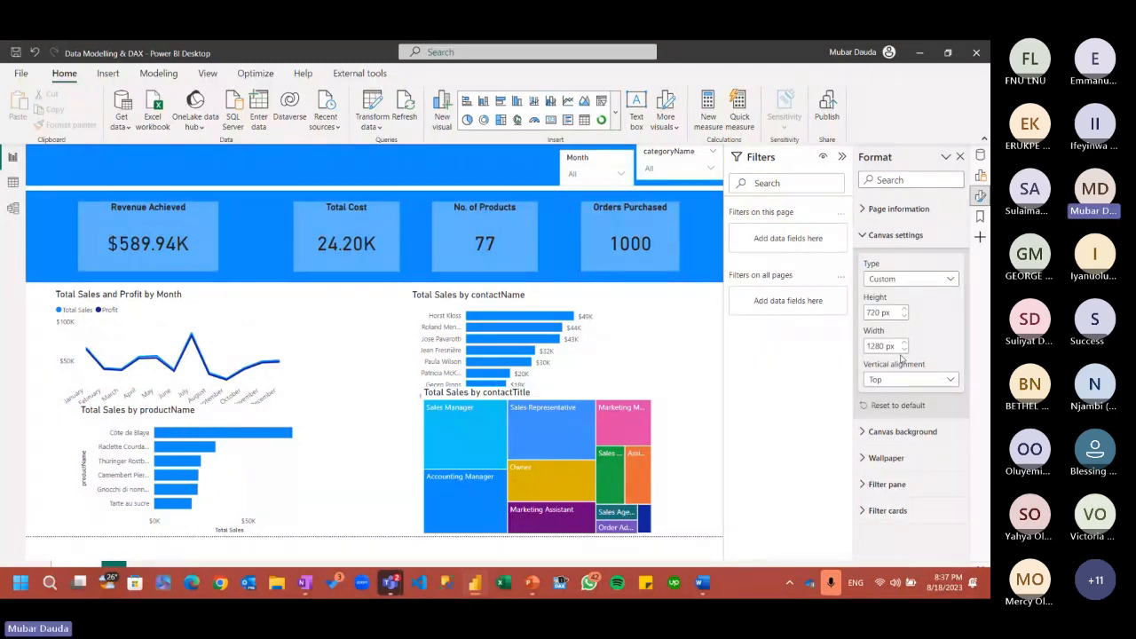
Increase the custom canvas height to 774 px
left_click(905, 308)
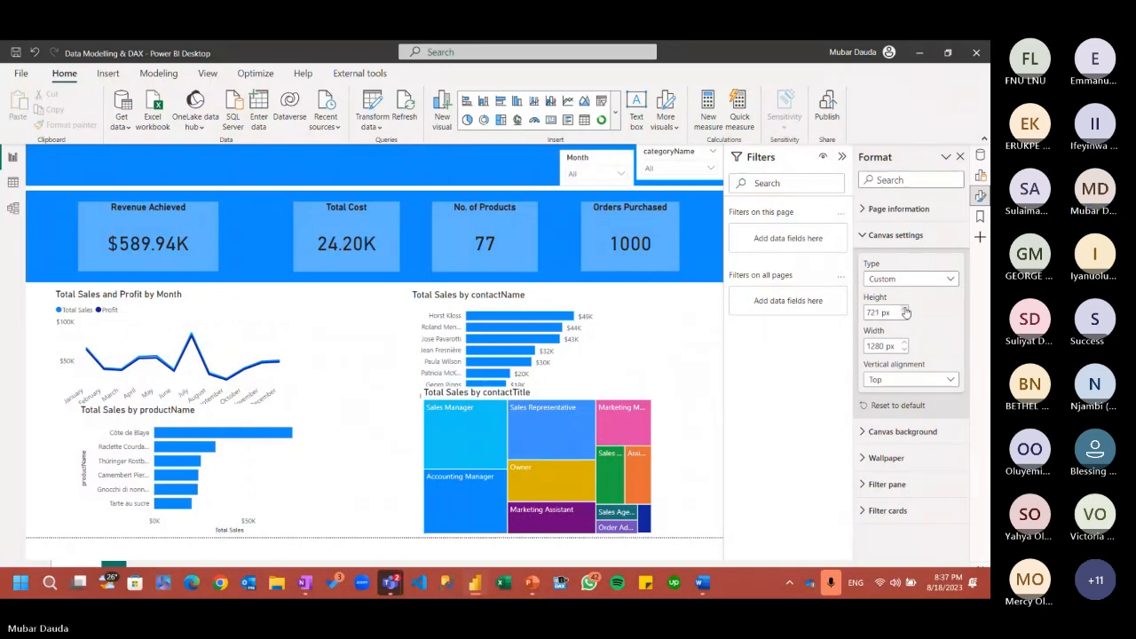
left_click(904, 309)
left_click(905, 309)
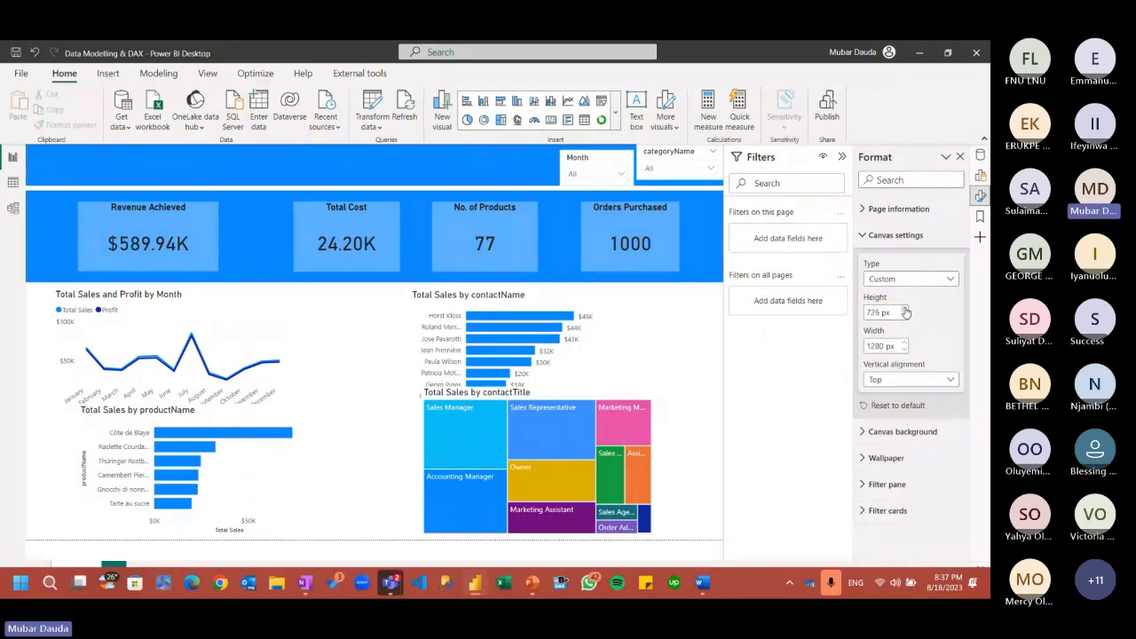
left_click(904, 309)
left_click(904, 308)
left_click(904, 309)
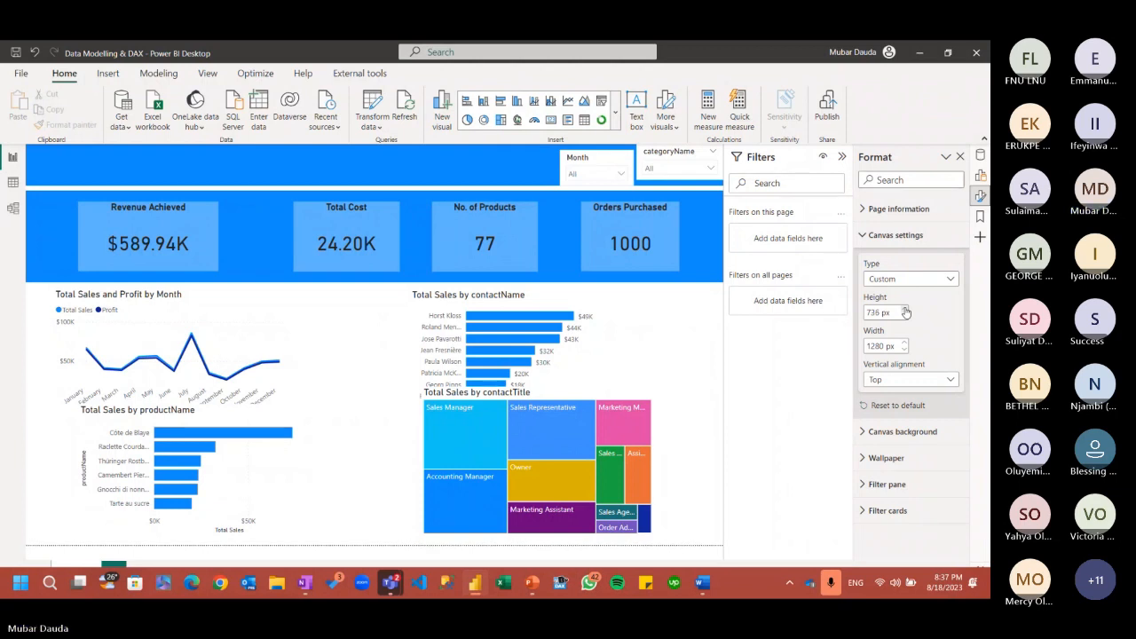
left_click(904, 310)
left_click(905, 310)
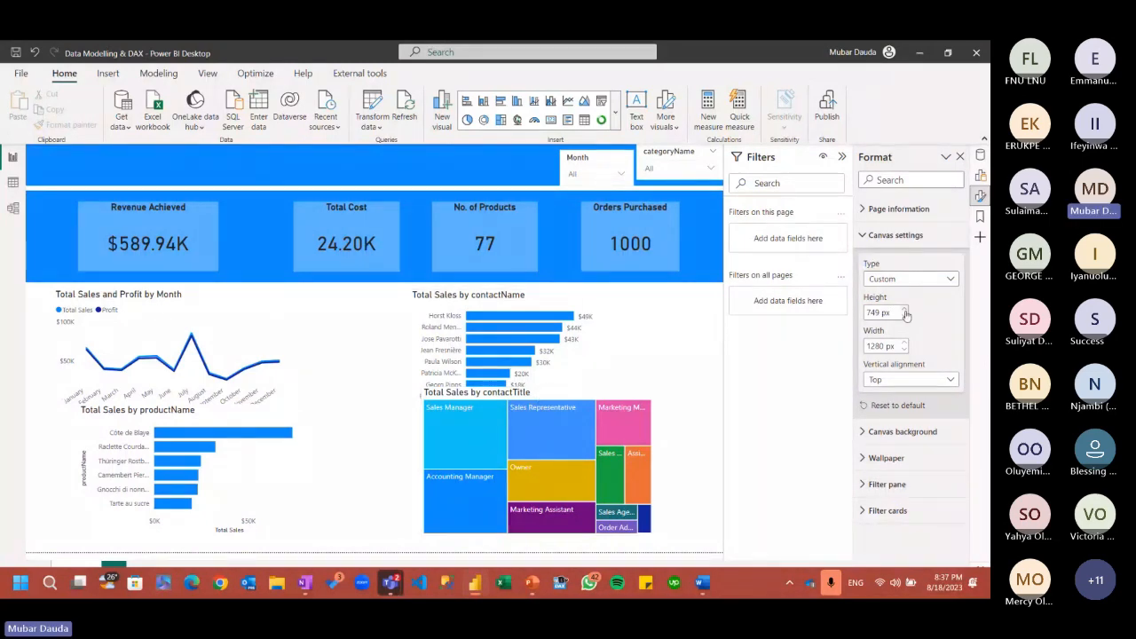
left_click(906, 312)
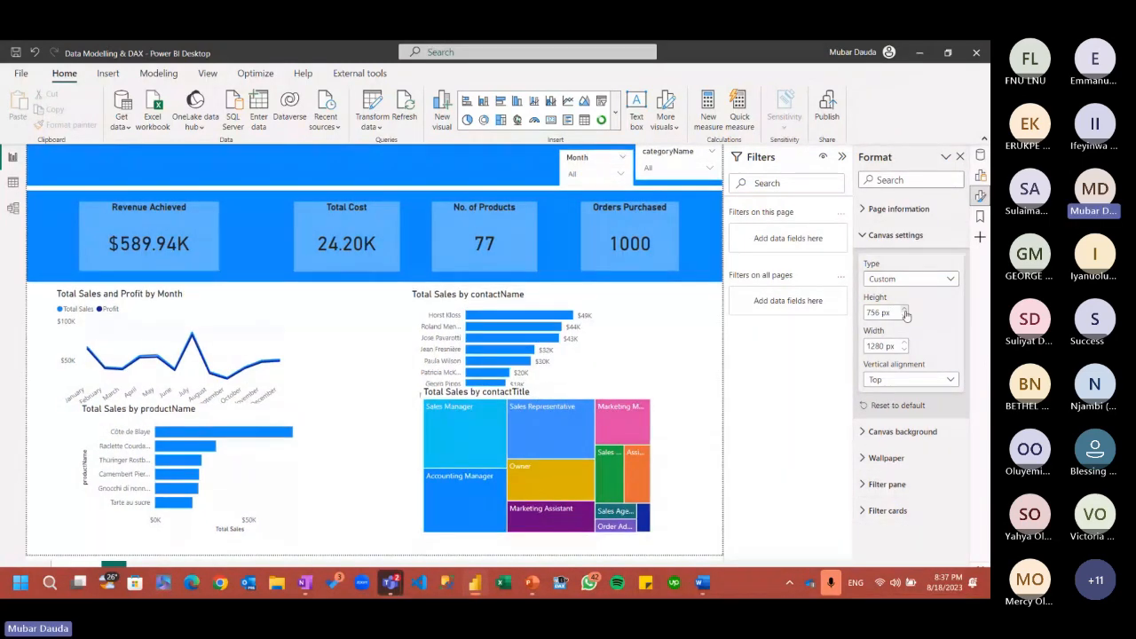
left_click(905, 311)
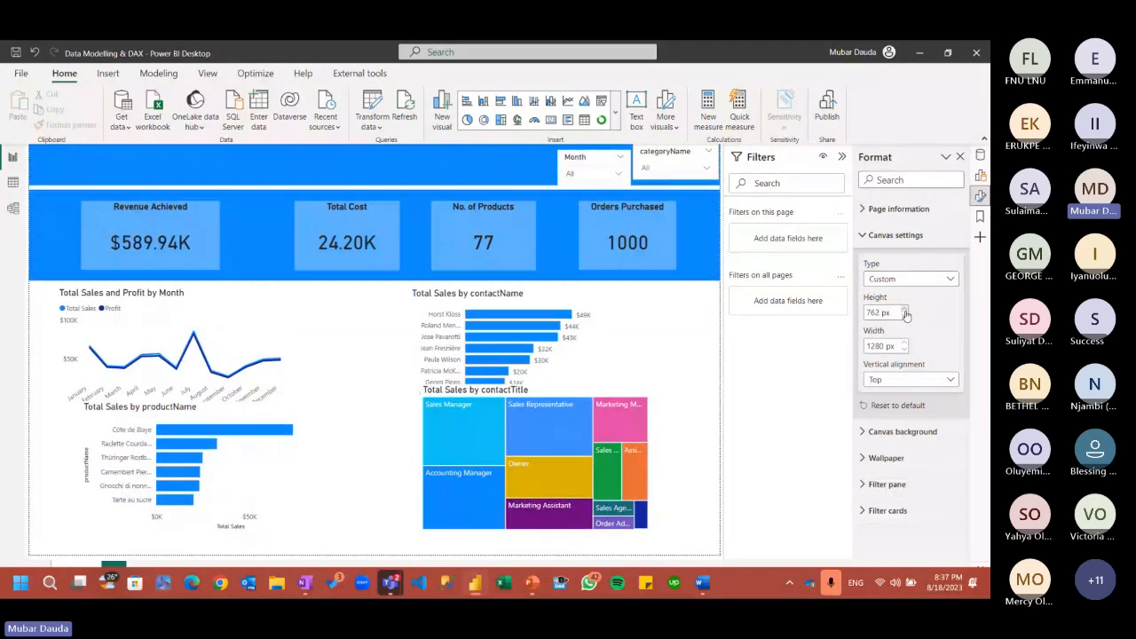
left_click(905, 312)
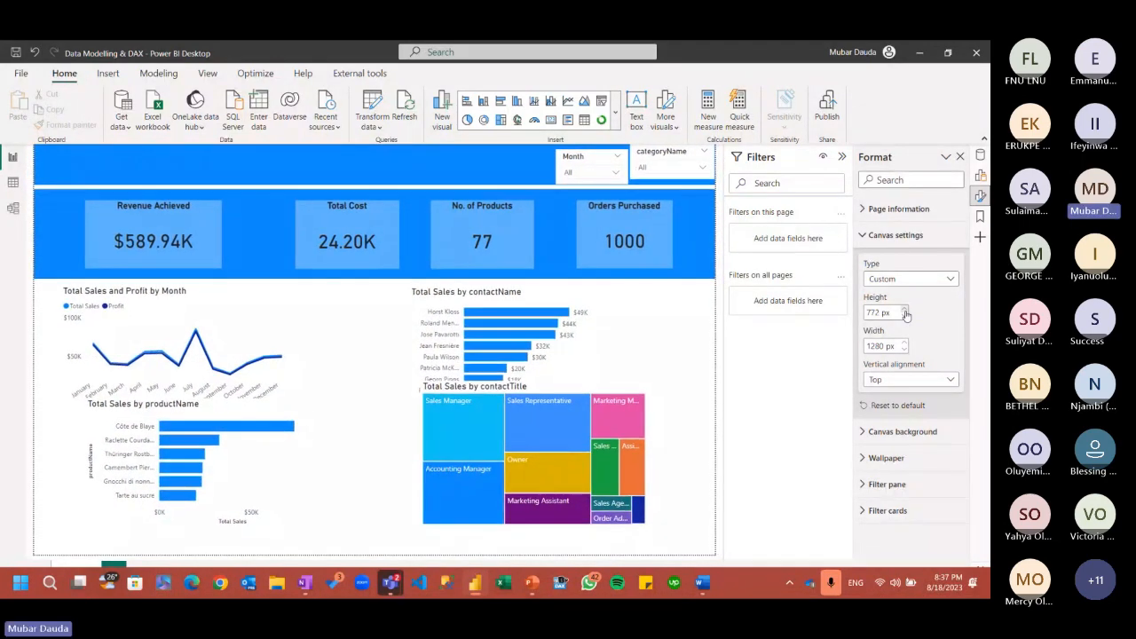
left_click(905, 311)
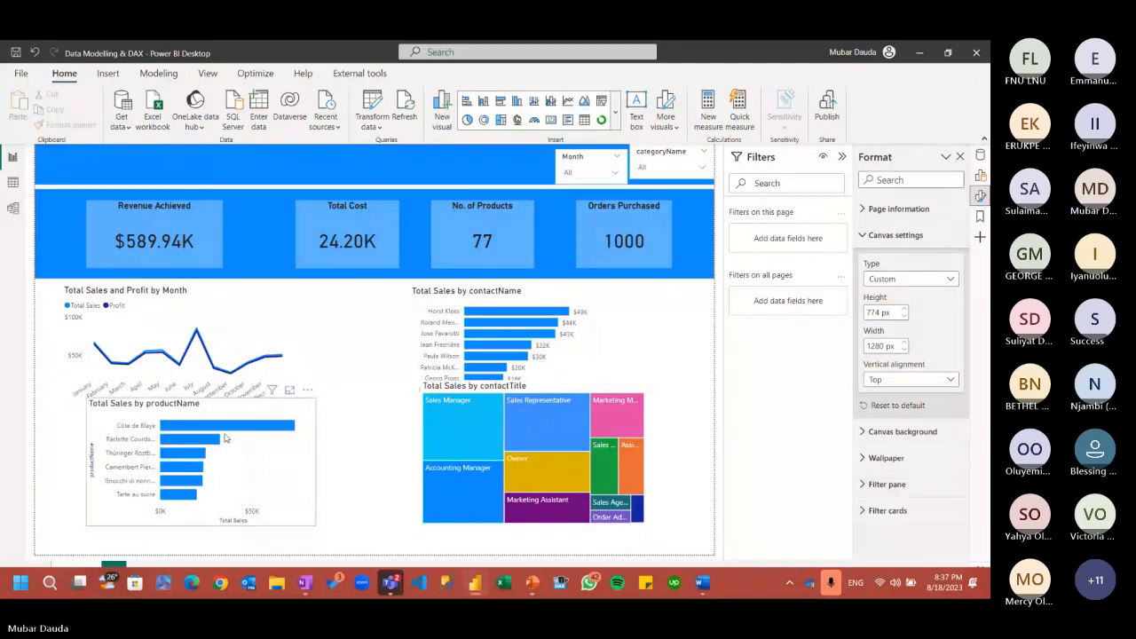
Move the productName bar chart and contactTitle treemap lower on the page, align the line chart with the productName chart, and deselect
left_click_drag(225, 439, 202, 466)
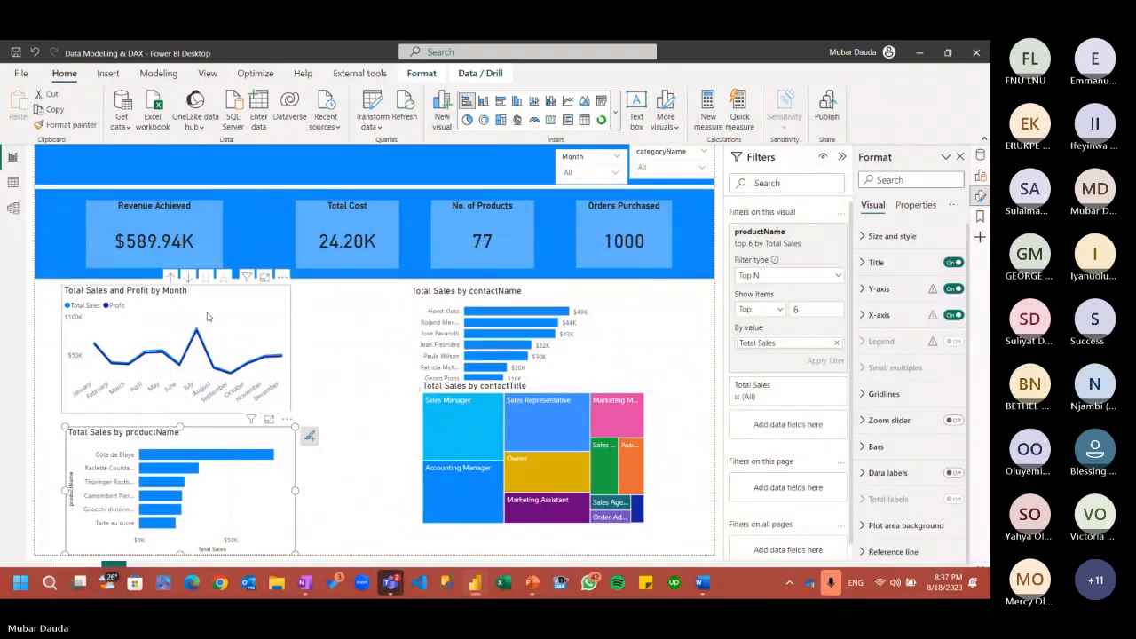
mouse_move(214, 294)
left_mouse_down()
mouse_move(230, 293)
mouse_move(217, 295)
left_mouse_up()
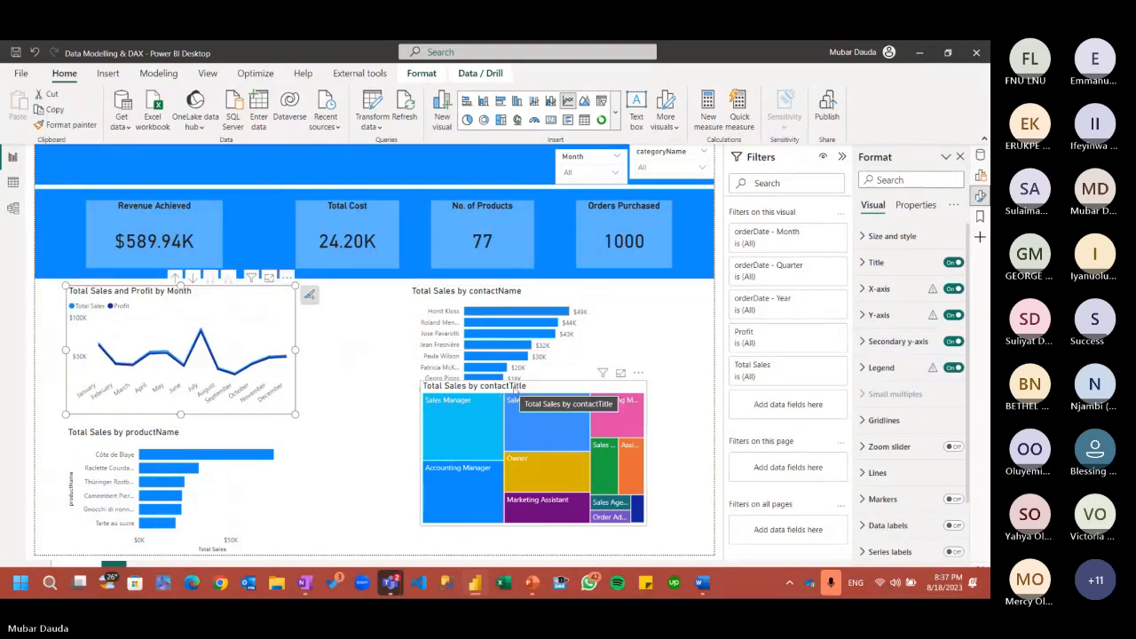
left_click_drag(512, 427, 501, 456)
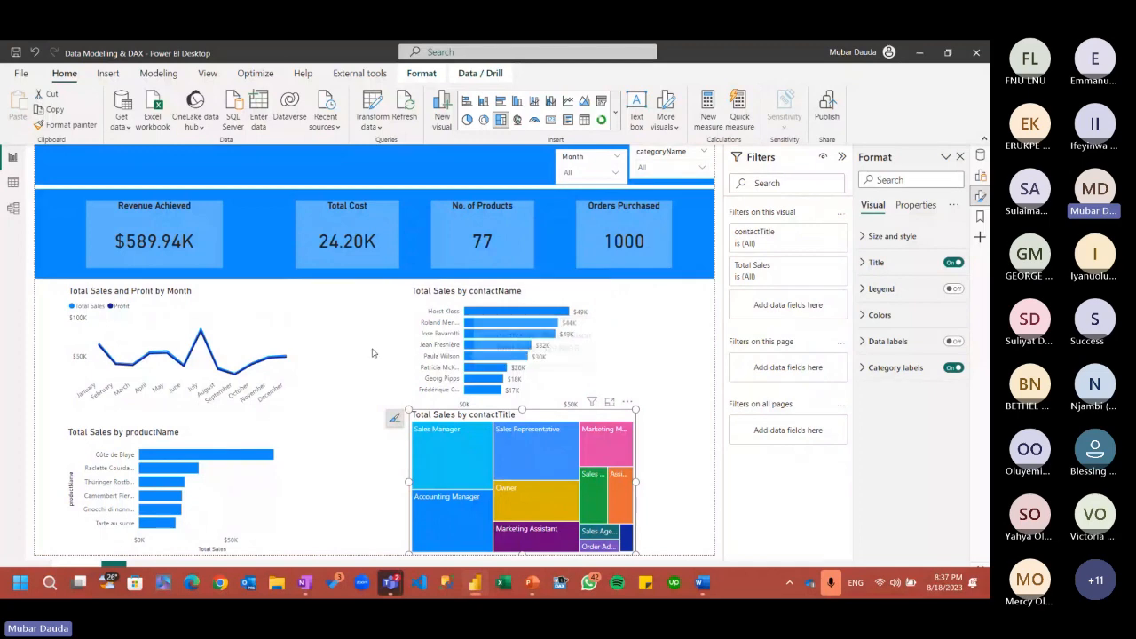
left_click(348, 372)
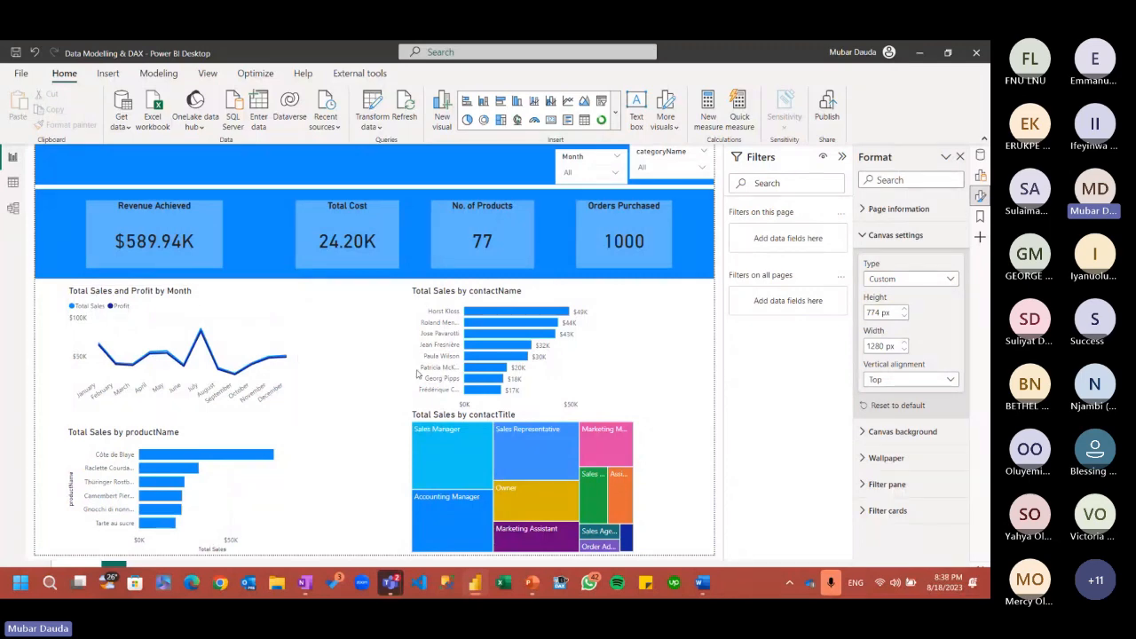
Shift the contactName bar chart closer to the line chart and align the contactTitle treemap's left edge with it
left_click(452, 300)
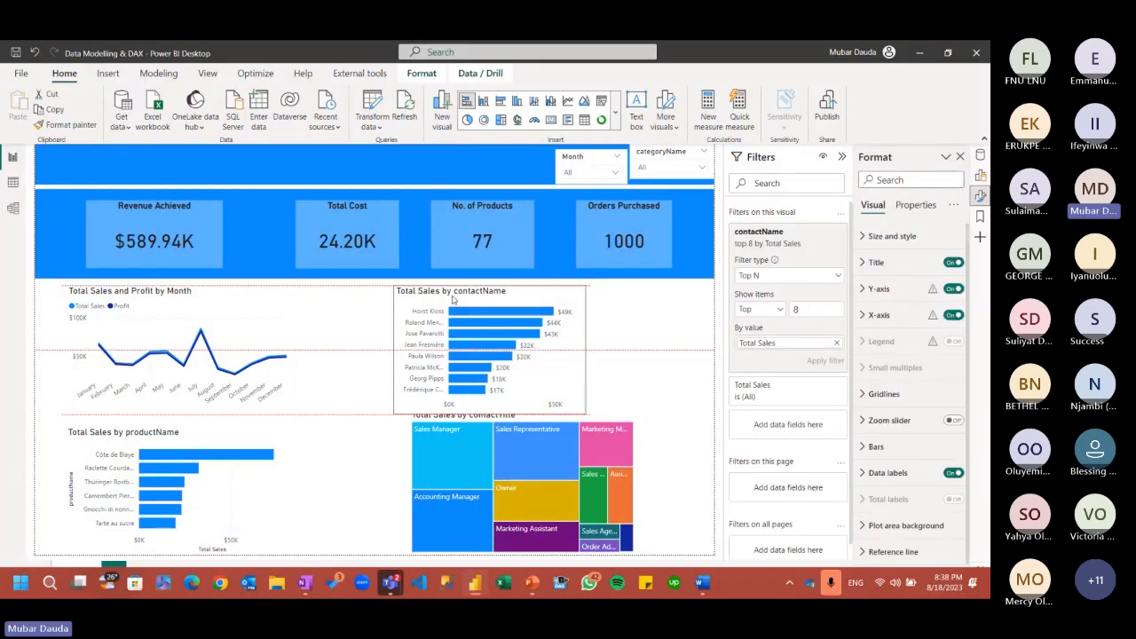
left_click_drag(535, 419, 516, 435)
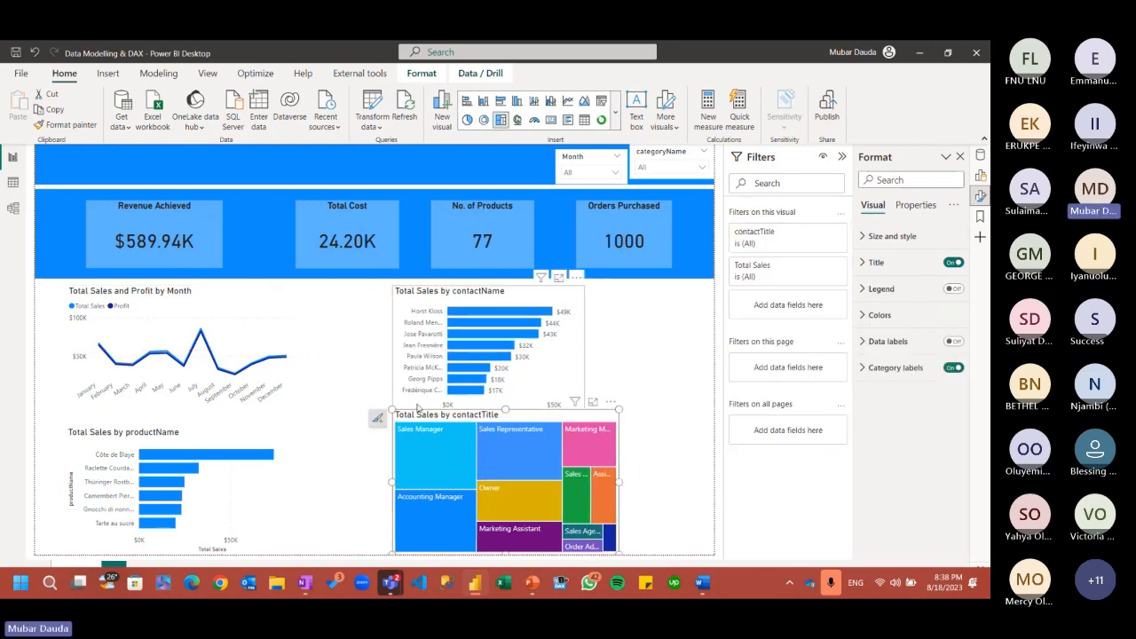
left_click(347, 364)
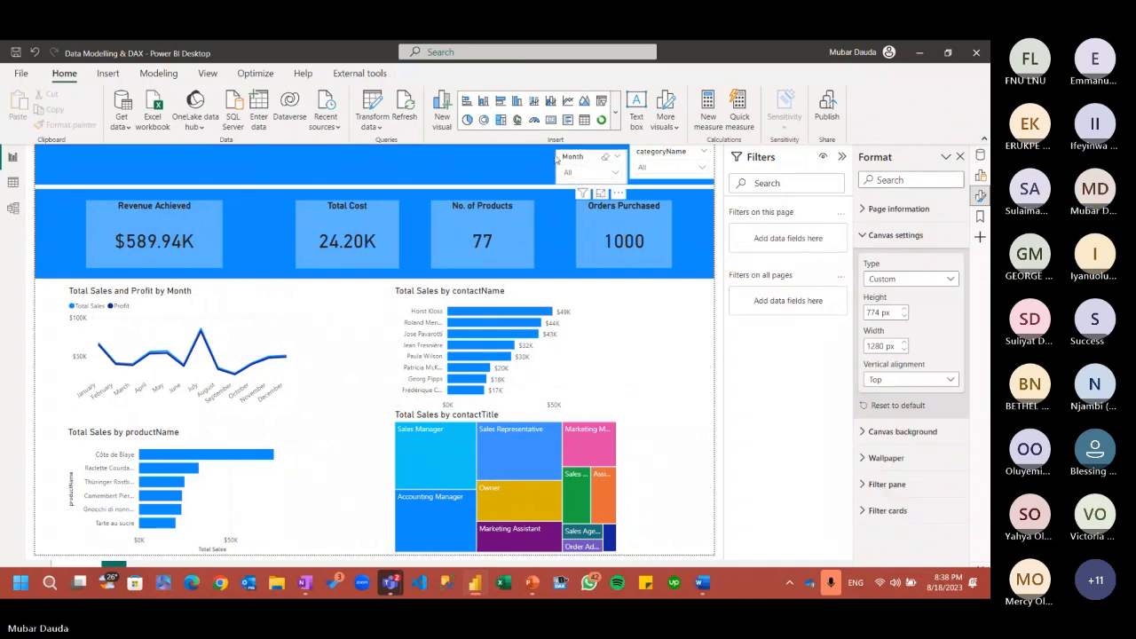
Space out the Month and categoryName slicers side by side at the same height within the header banner
left_click_drag(573, 159, 547, 159)
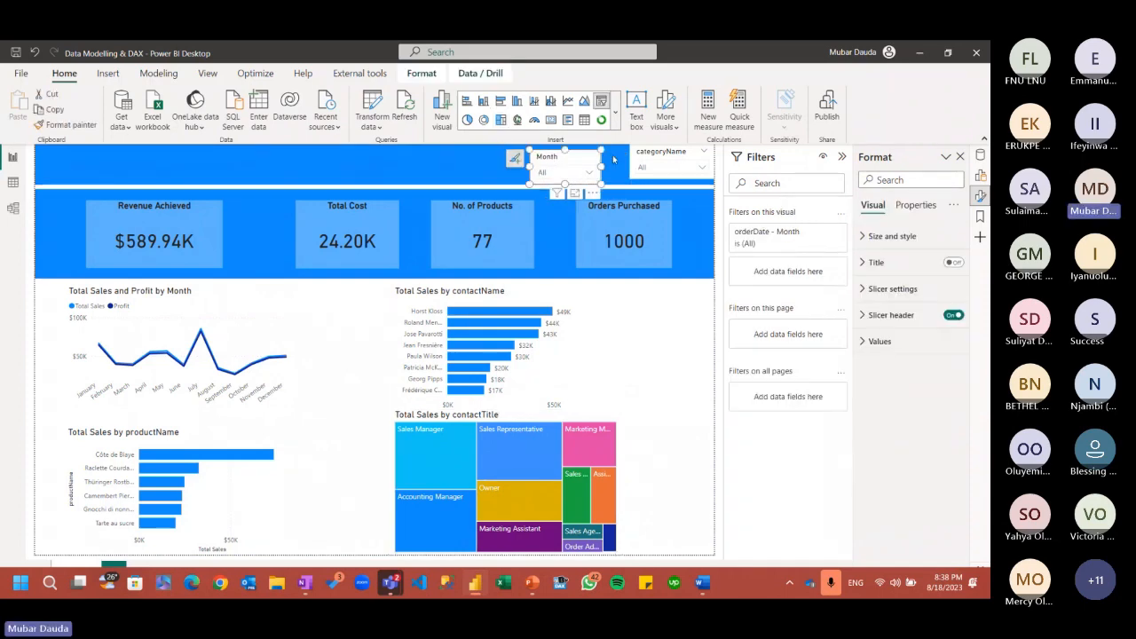
left_click_drag(647, 158, 641, 163)
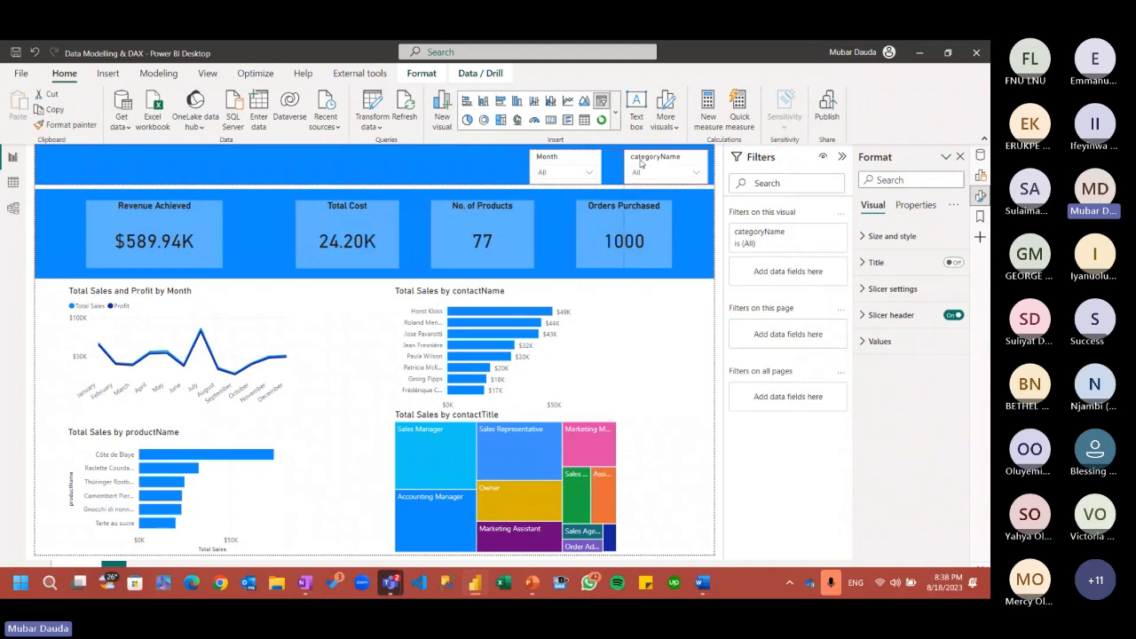
left_click(688, 342)
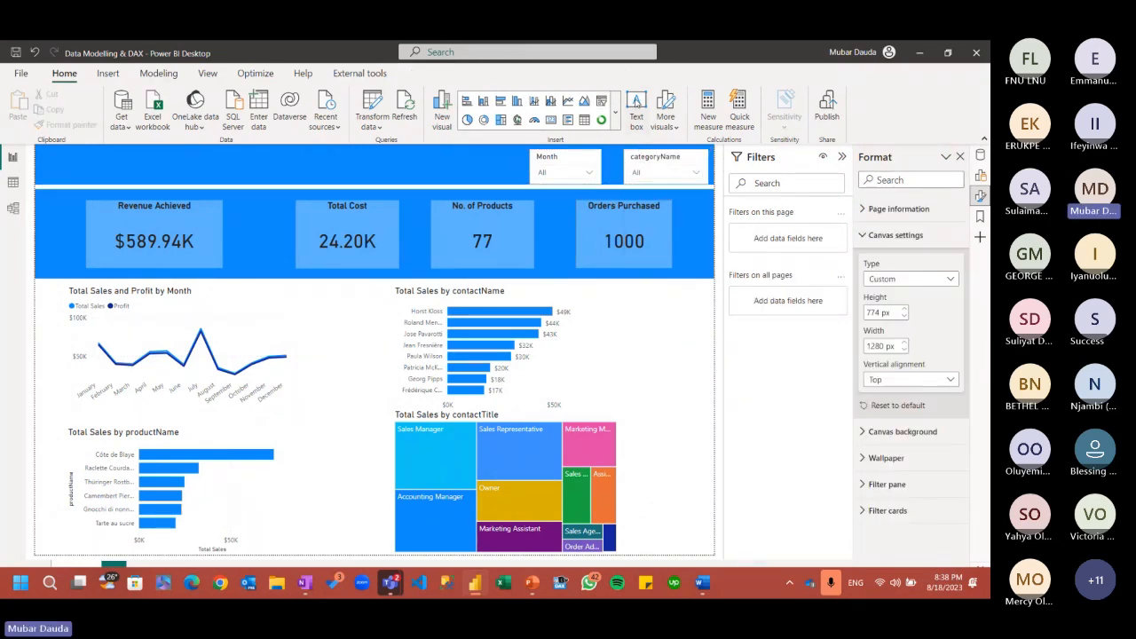
Add a text box reading "Data Storytelling", shrink it, and place it on the header banner above the Revenue Achieved card
left_click(636, 102)
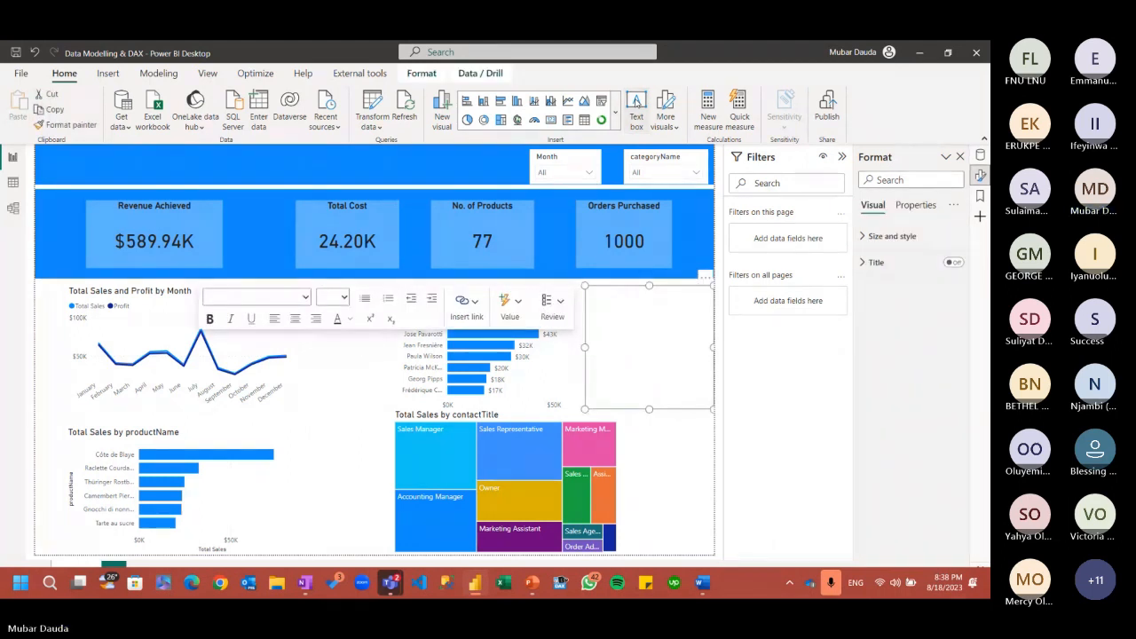
left_click(615, 314)
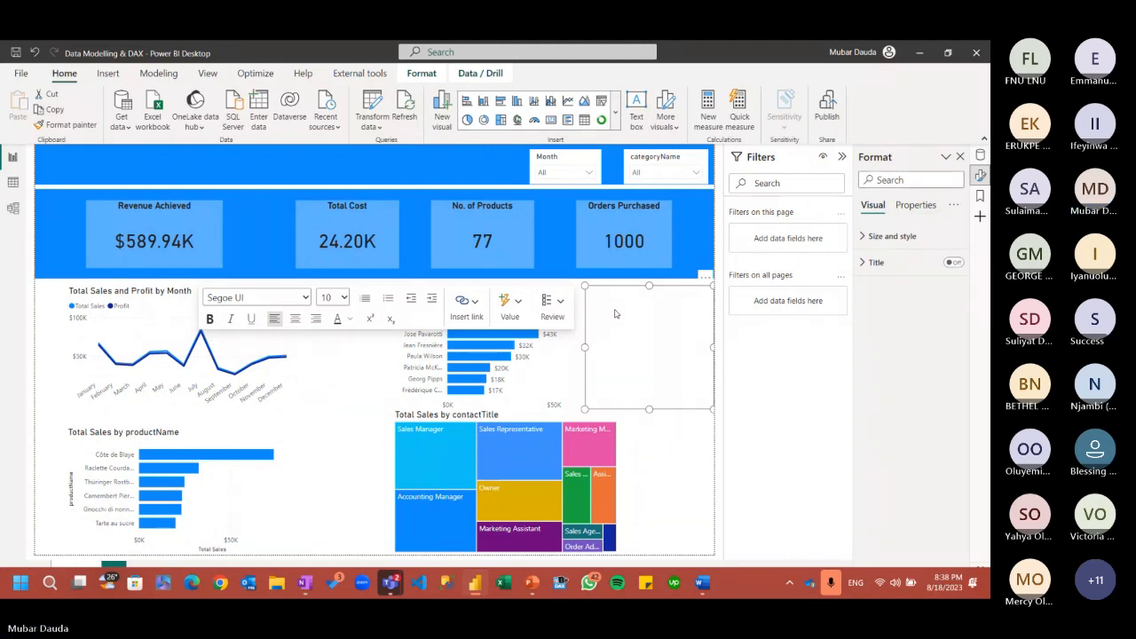
type("Data S")
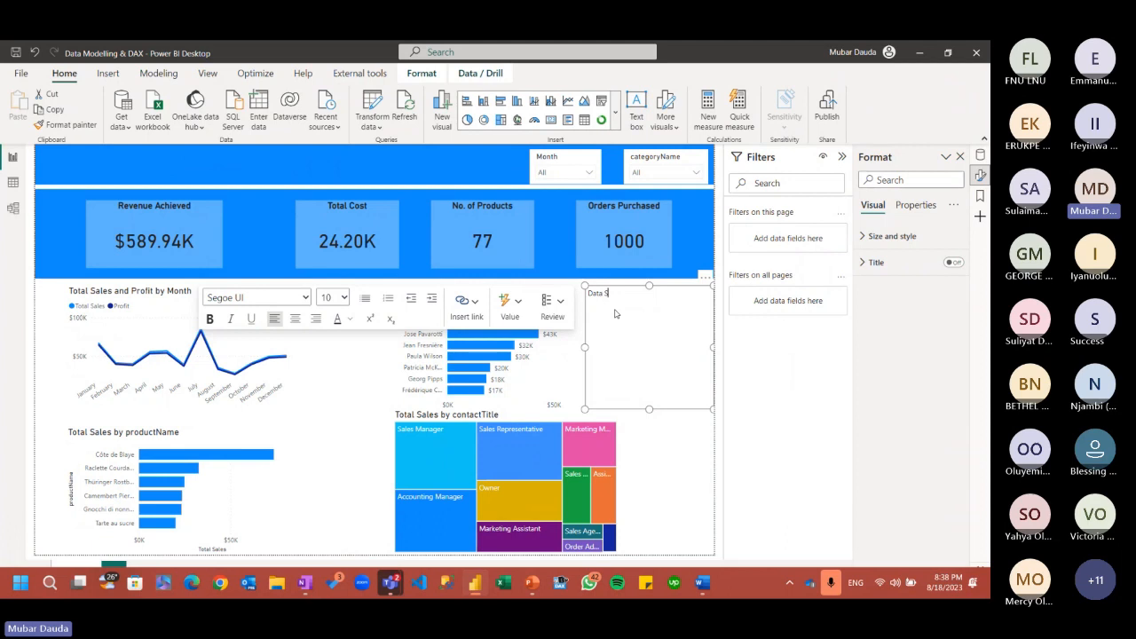
type("toryte")
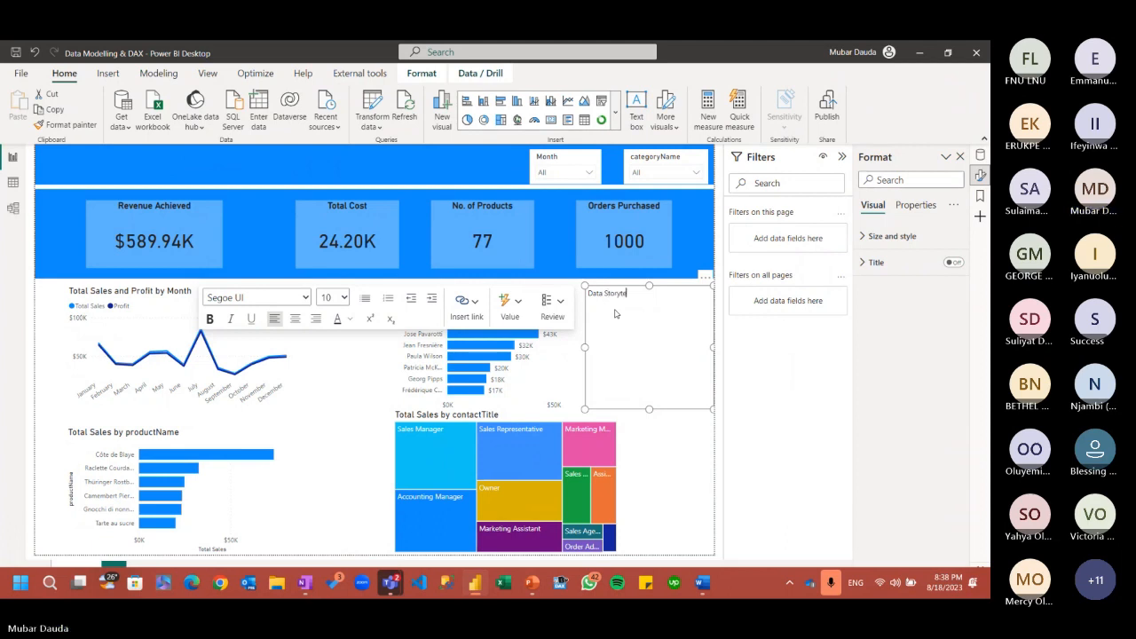
type("lling")
left_click_drag(585, 408, 113, 191)
left_click(127, 175)
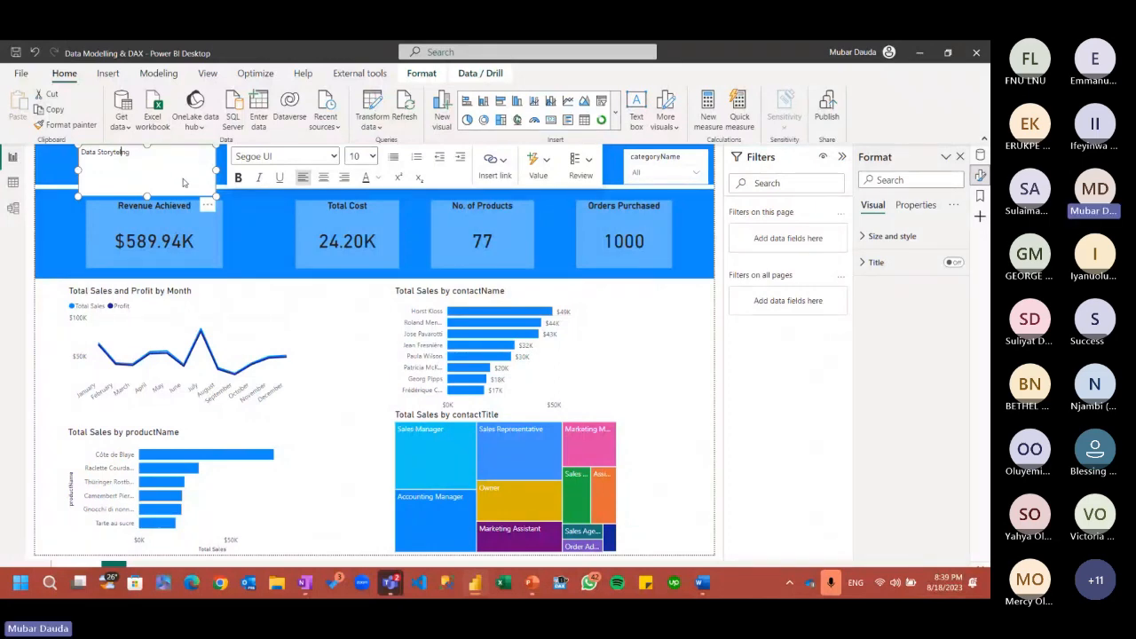
Replace the text box's wording with "Northwind Dashboard"
key("BackSpace")
key("BackSpace")
key("BackSpace")
key("BackSpace")
key("BackSpace")
key("BackSpace")
key("BackSpace")
key("BackSpace")
key("BackSpace")
key("BackSpace")
key("BackSpace")
key("BackSpace")
key("BackSpace")
key("BackSpace")
key("BackSpace")
type("Nortwi")
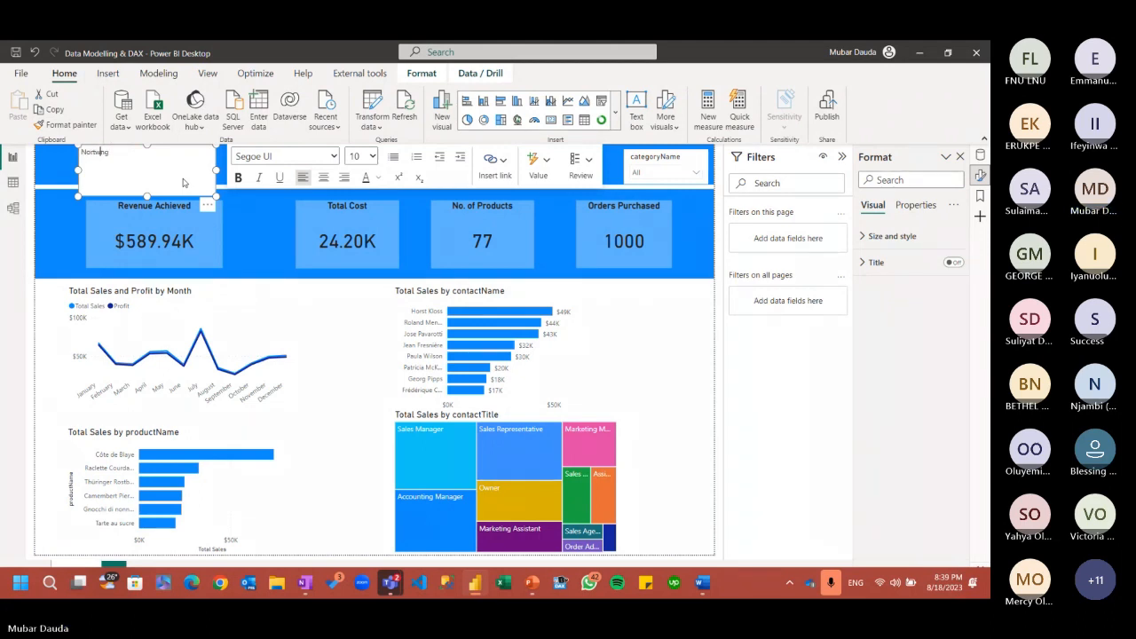
type("nd")
key("Left")
key("Left")
key("Left")
key("Left")
key("Left")
key("Left")
type("h")
key("End")
key("BackSpace")
key("BackSpace")
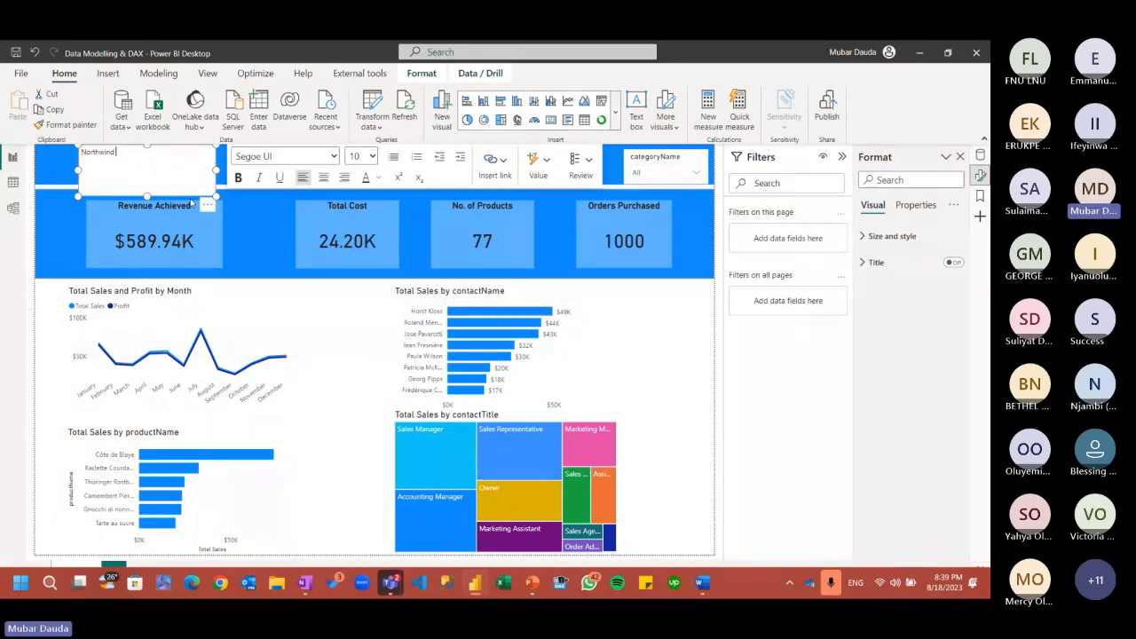
type("Dashb")
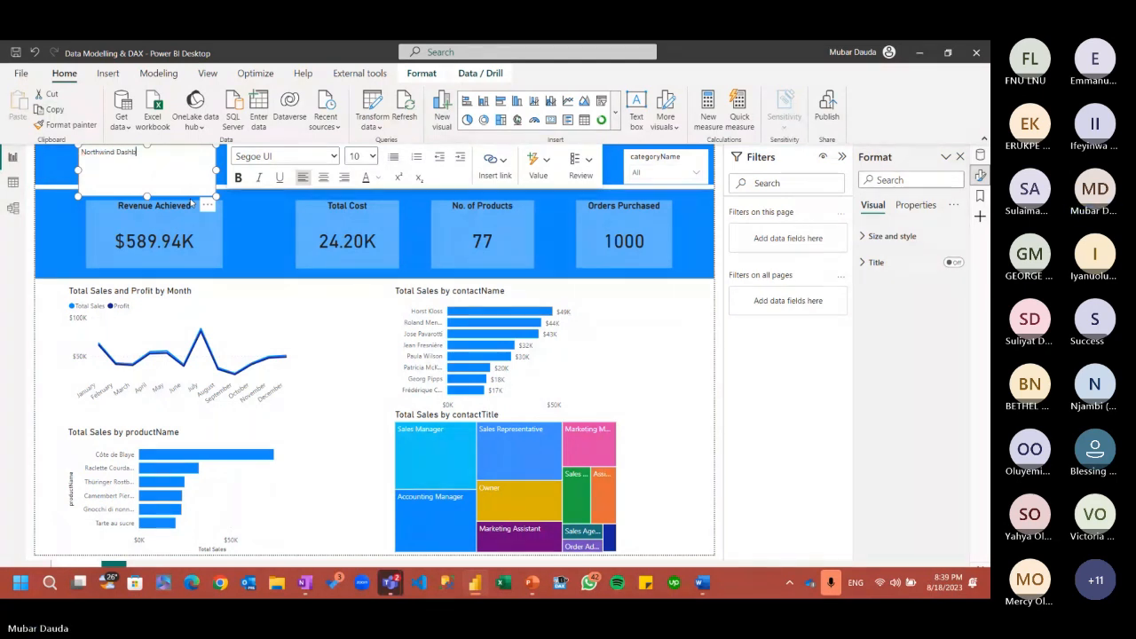
type("oard")
Format the dashboard title as size 20 bold and widen its text box so the title fits on one line
key("ctrl+a")
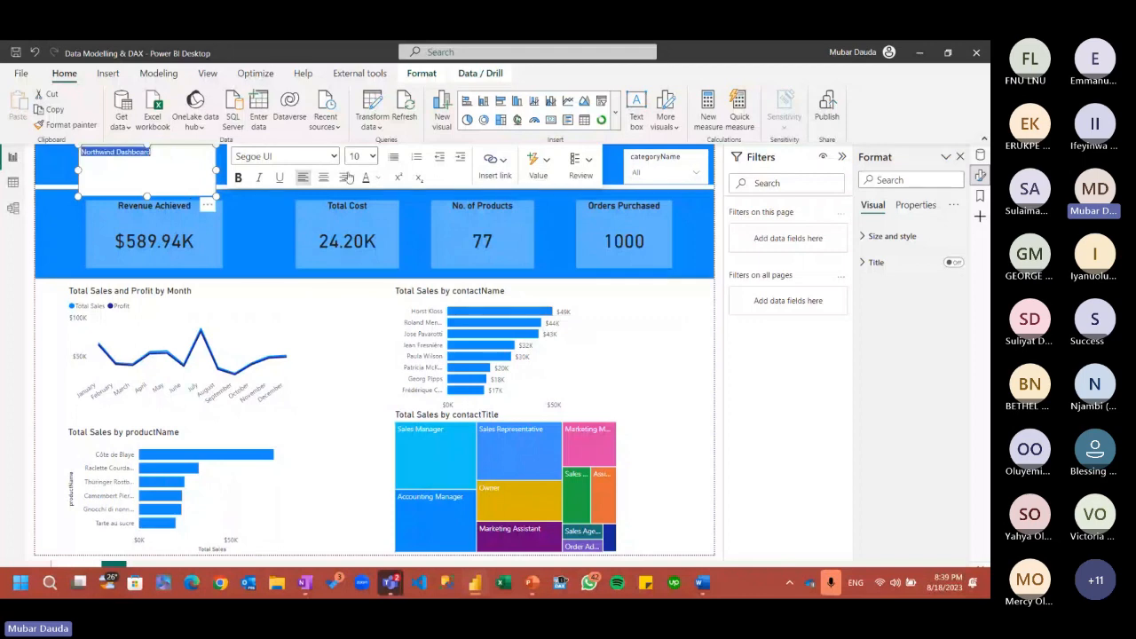
left_click(373, 155)
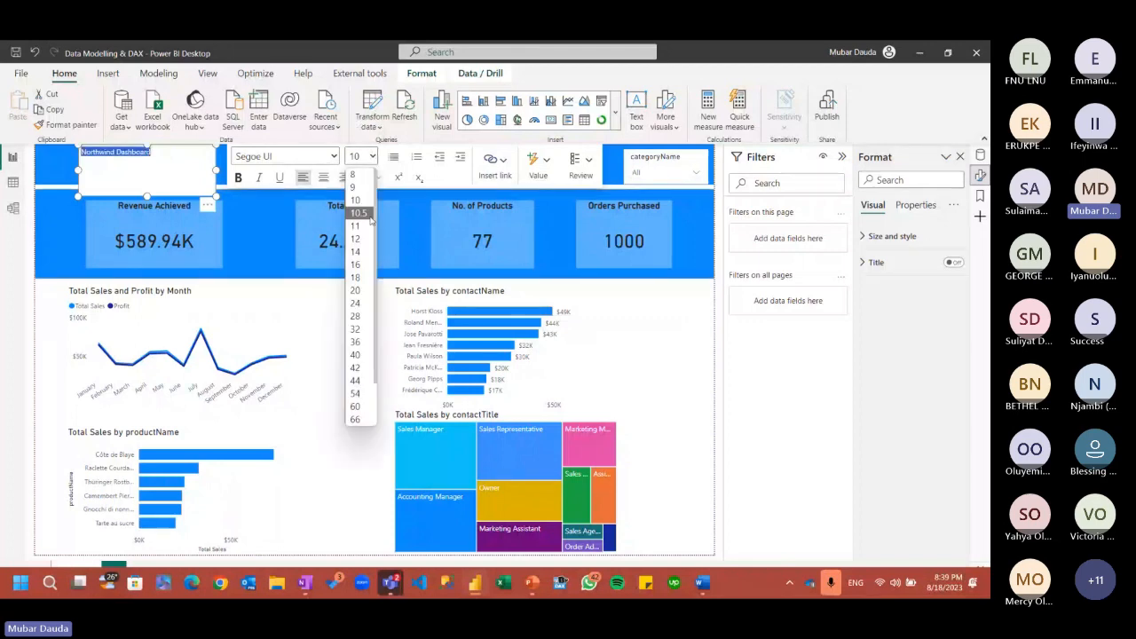
left_click(366, 291)
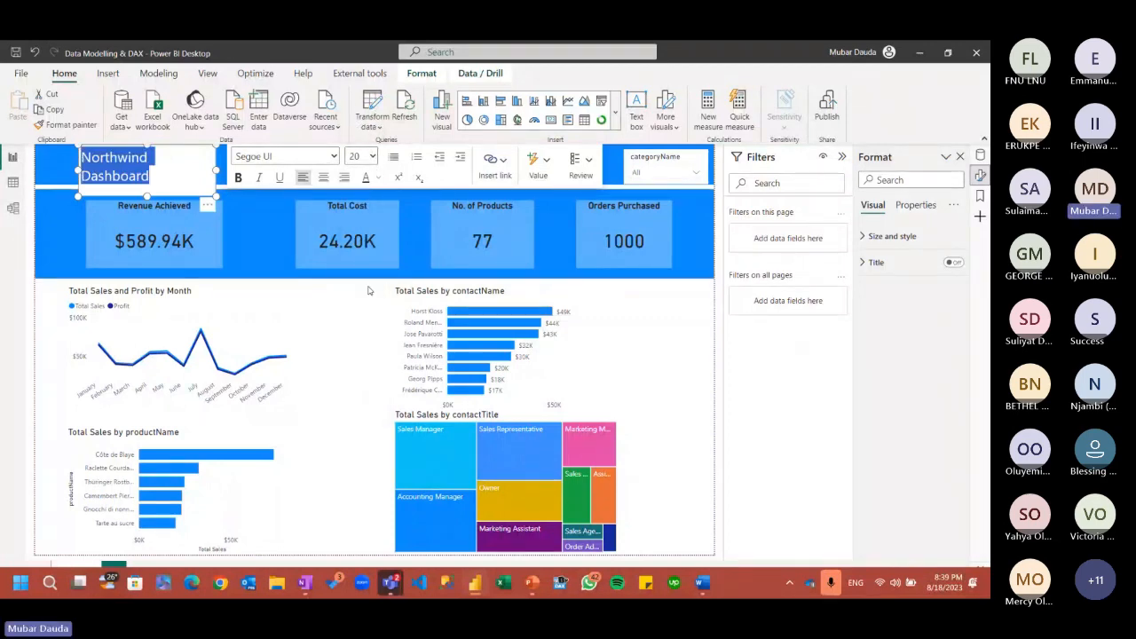
left_click(239, 179)
left_click_drag(215, 169, 286, 175)
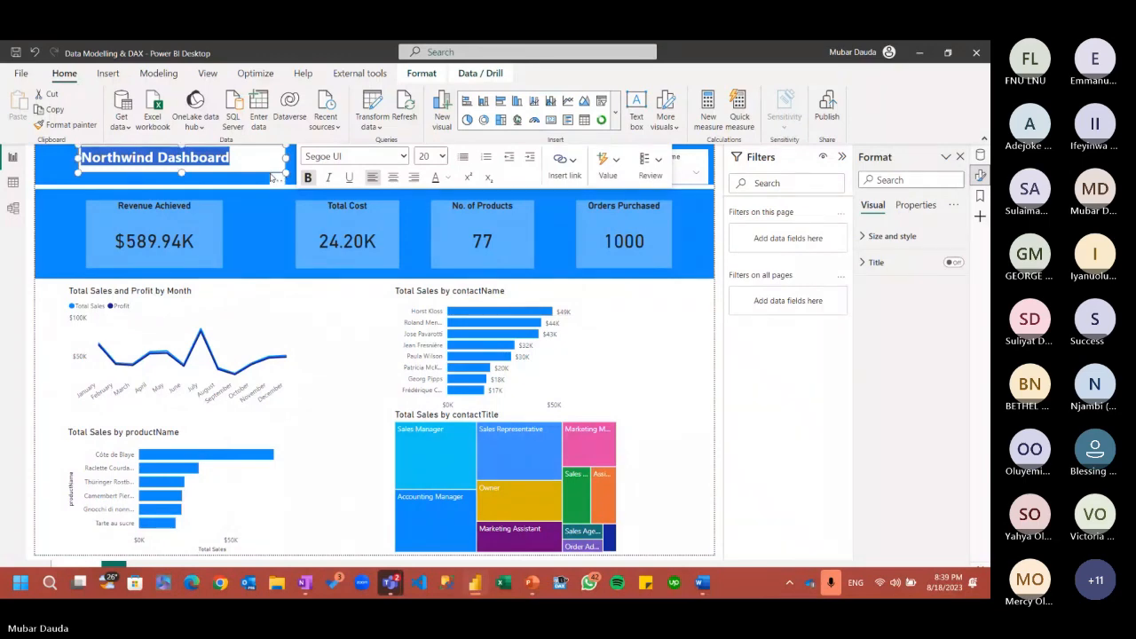
left_click(267, 177)
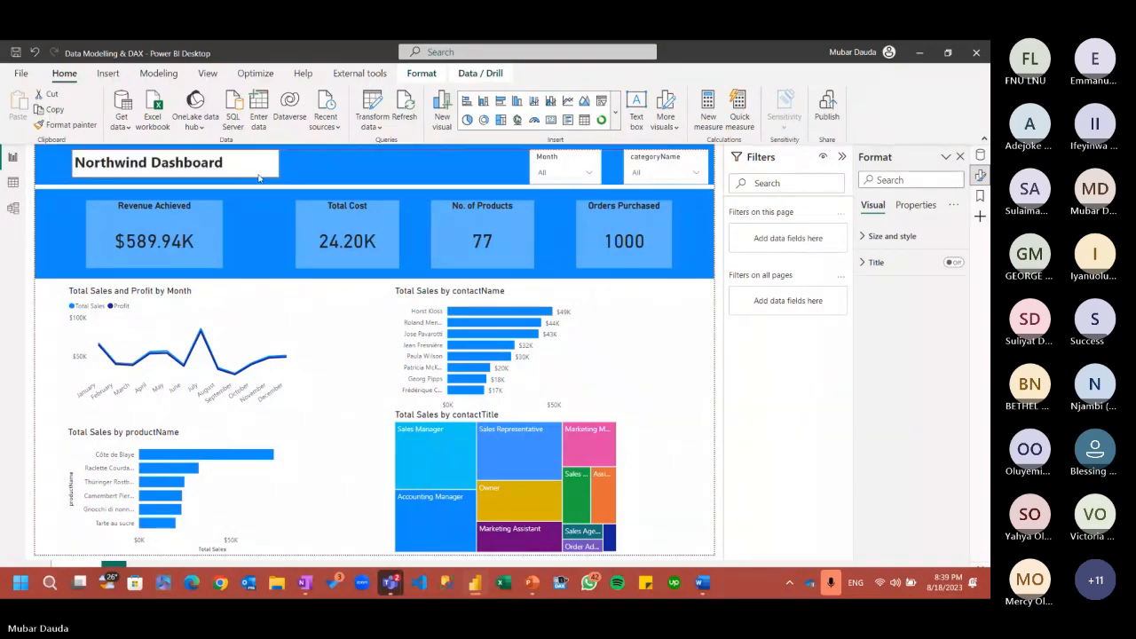
Turn off the title text box's background so the blue banner shows through
left_click(258, 176)
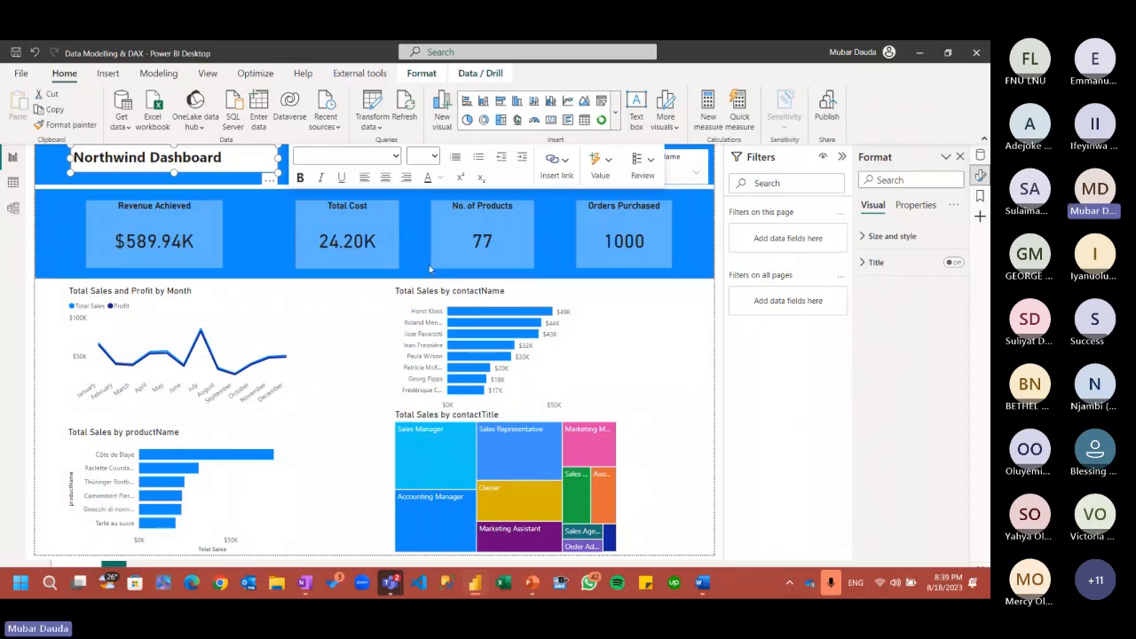
left_click(865, 235)
left_click(948, 480)
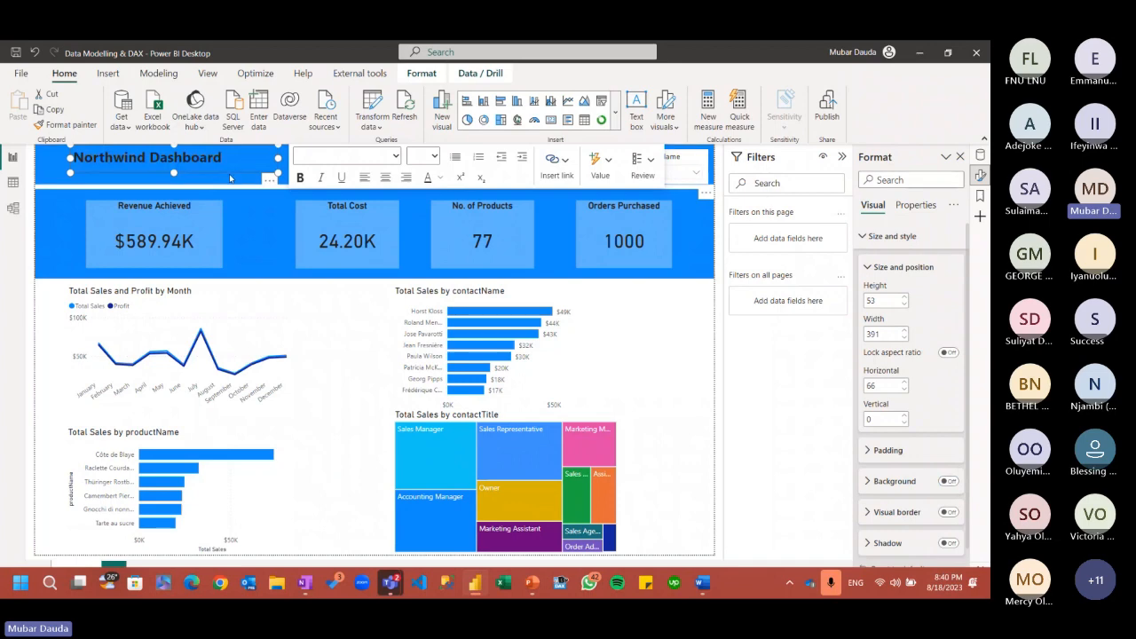
Nudge the title text box down to a vertical position of 9 and deselect it
key("Down")
key("Down")
key("Down")
key("Down")
key("Down")
key("Down")
key("Down")
key("Down")
key("Down")
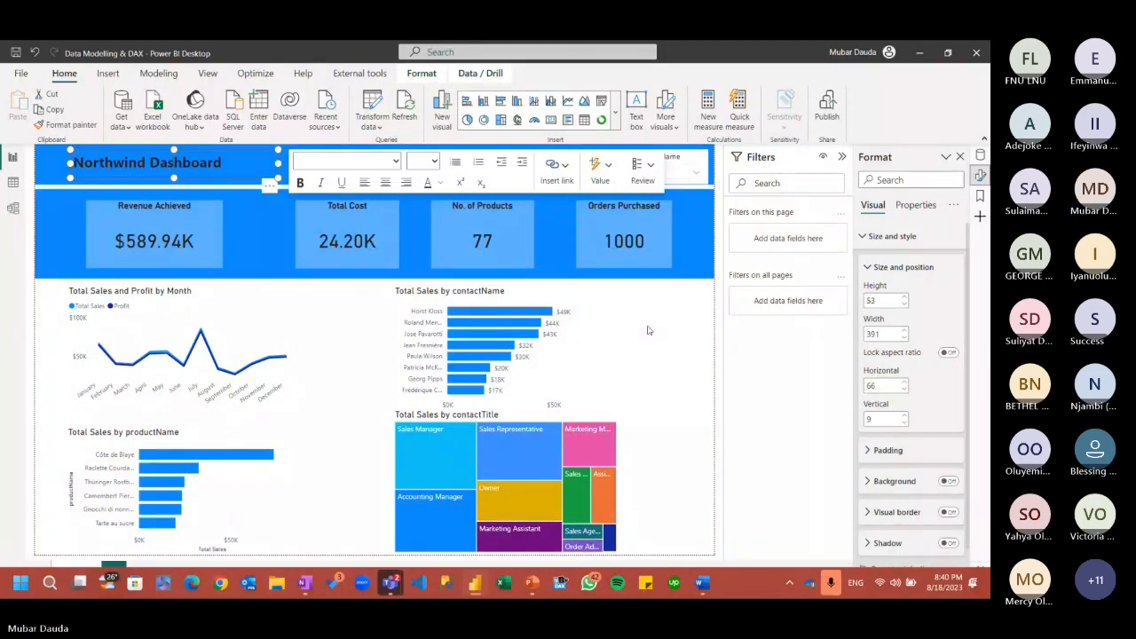
key("Escape")
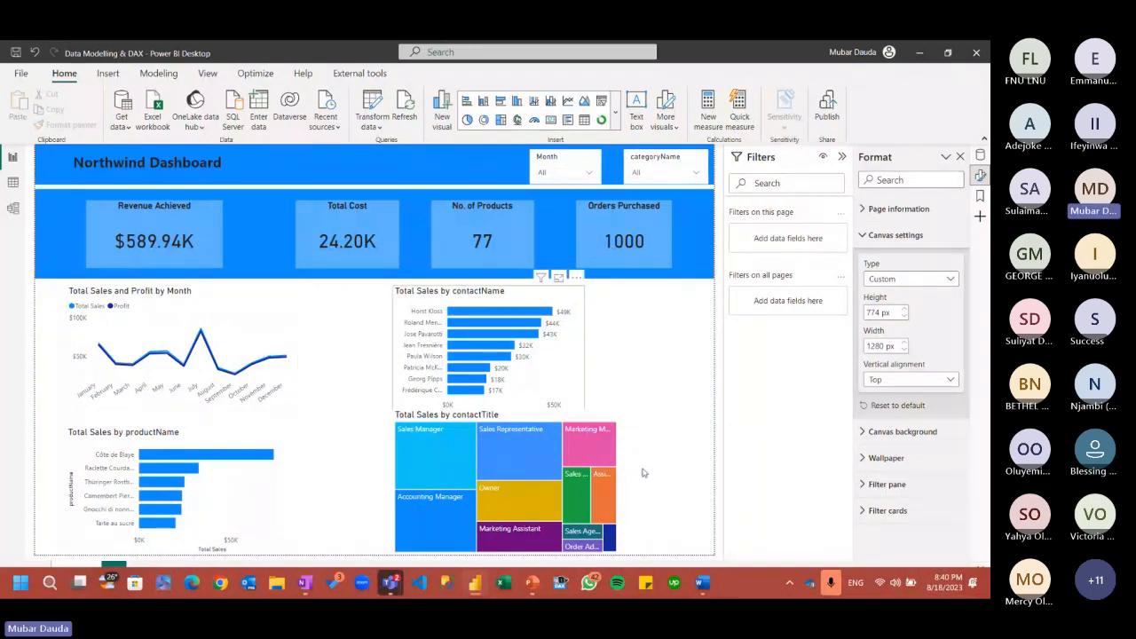
Move the Total Sales and Profit by Month line chart slightly right, to a horizontal position of about 66
left_click(460, 299)
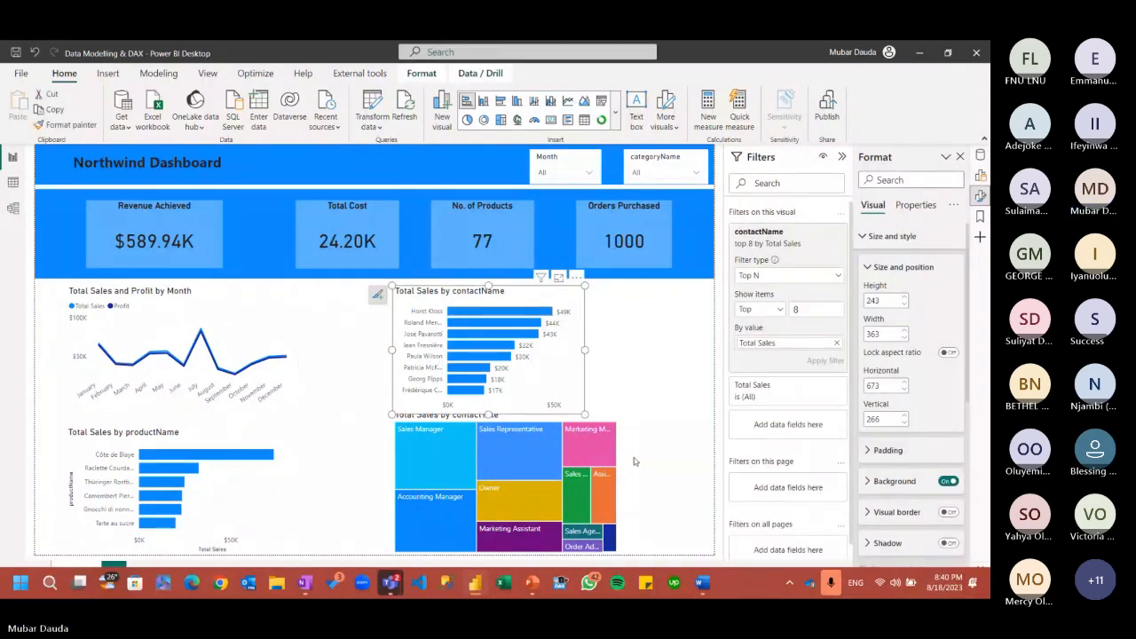
left_click(636, 418)
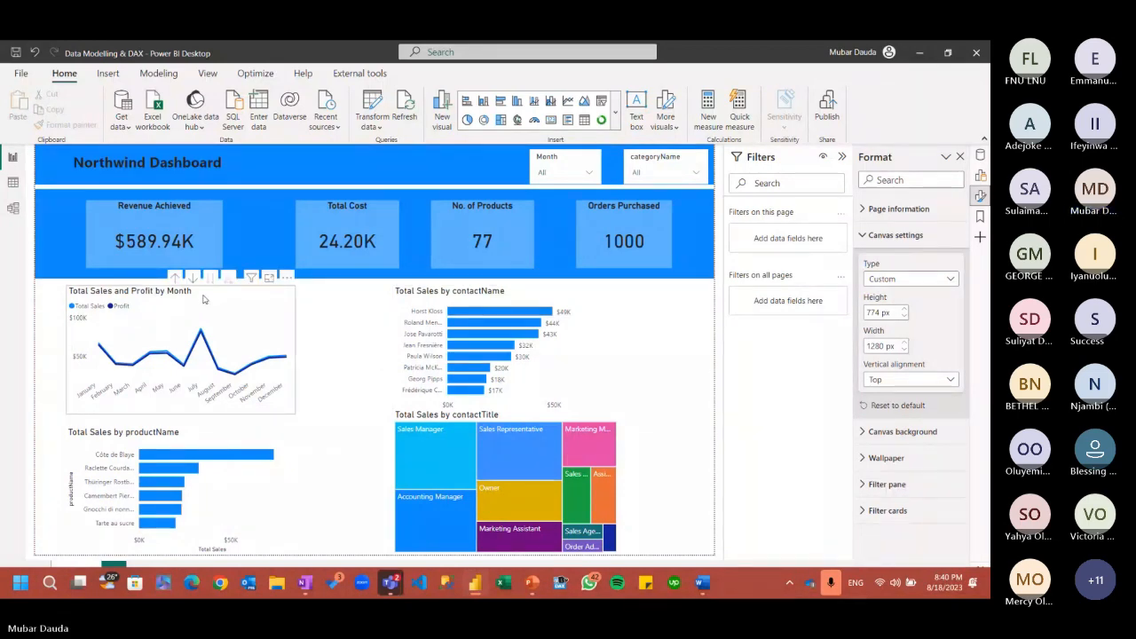
left_click_drag(206, 301, 216, 301)
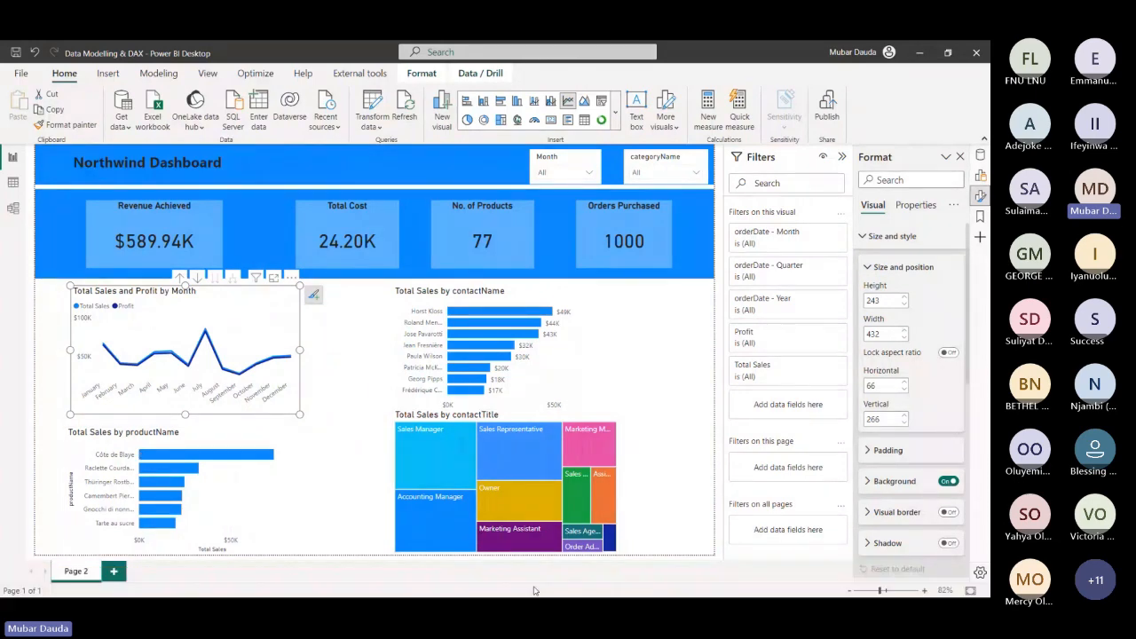
Switch to PowerPoint to review the report design tips slide, and look over the dashboard's product chart and contact title treemap in Power BI
key("alt+Tab")
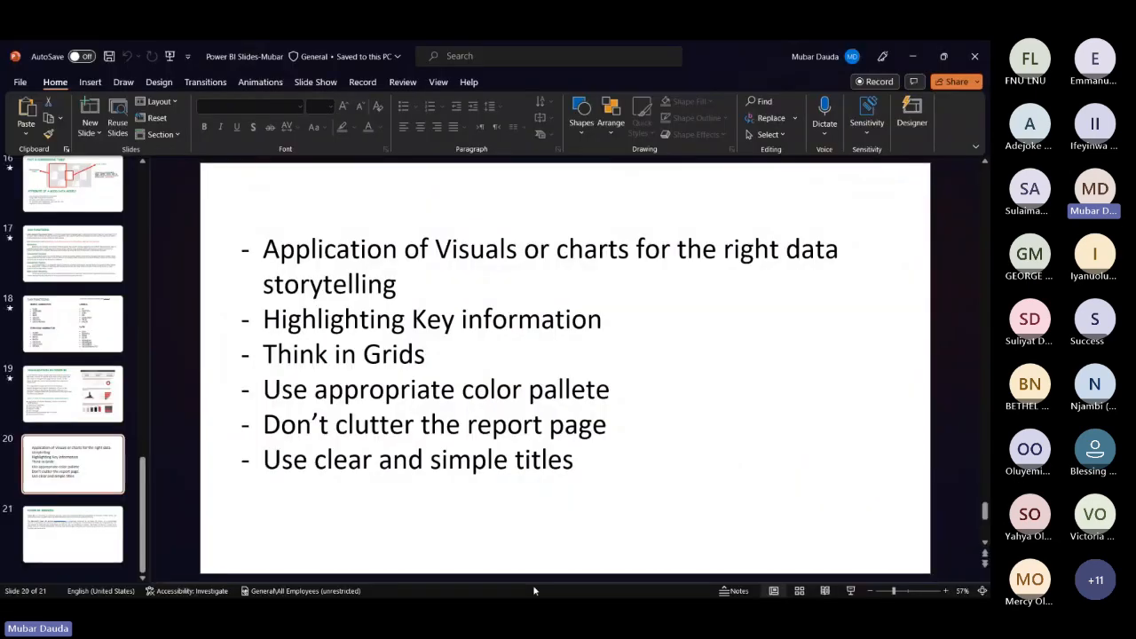
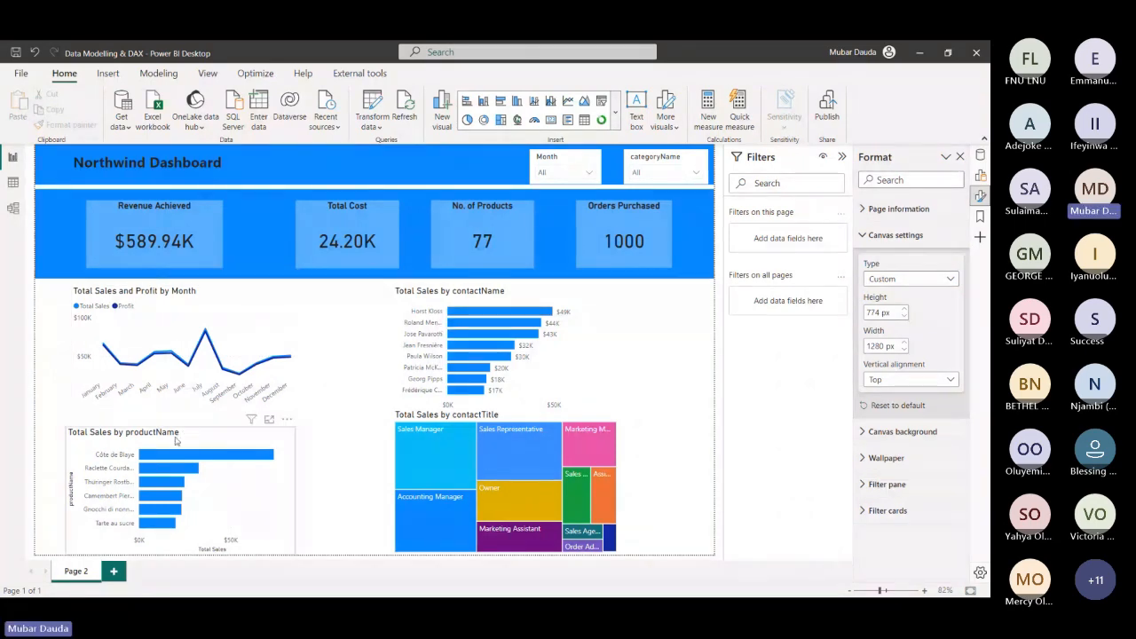
left_click(175, 440)
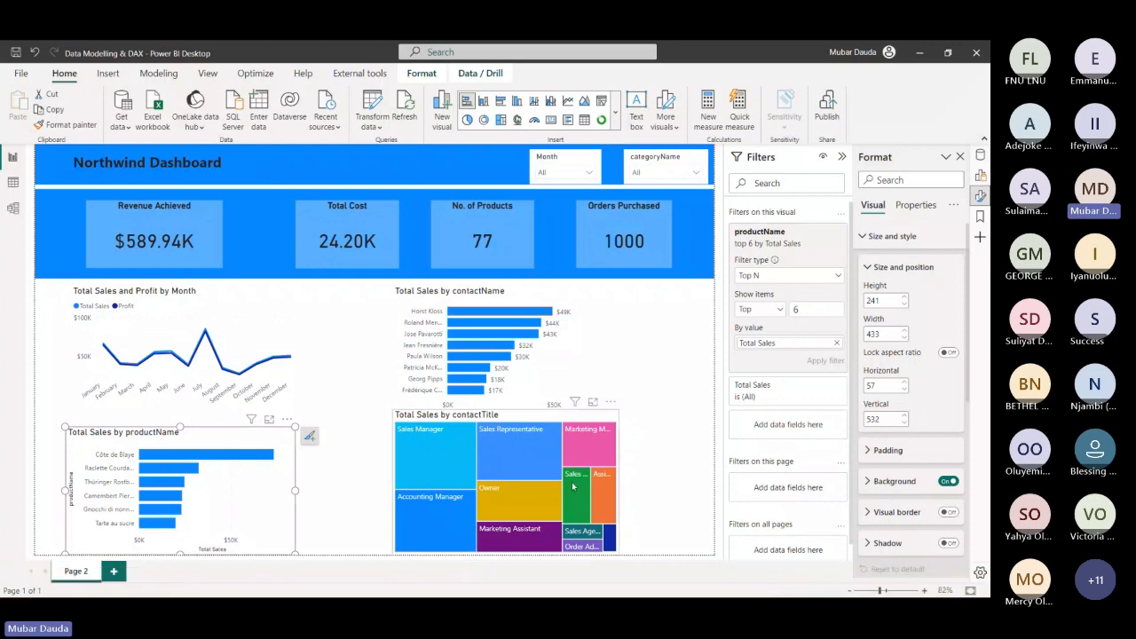
mouse_move(601, 472)
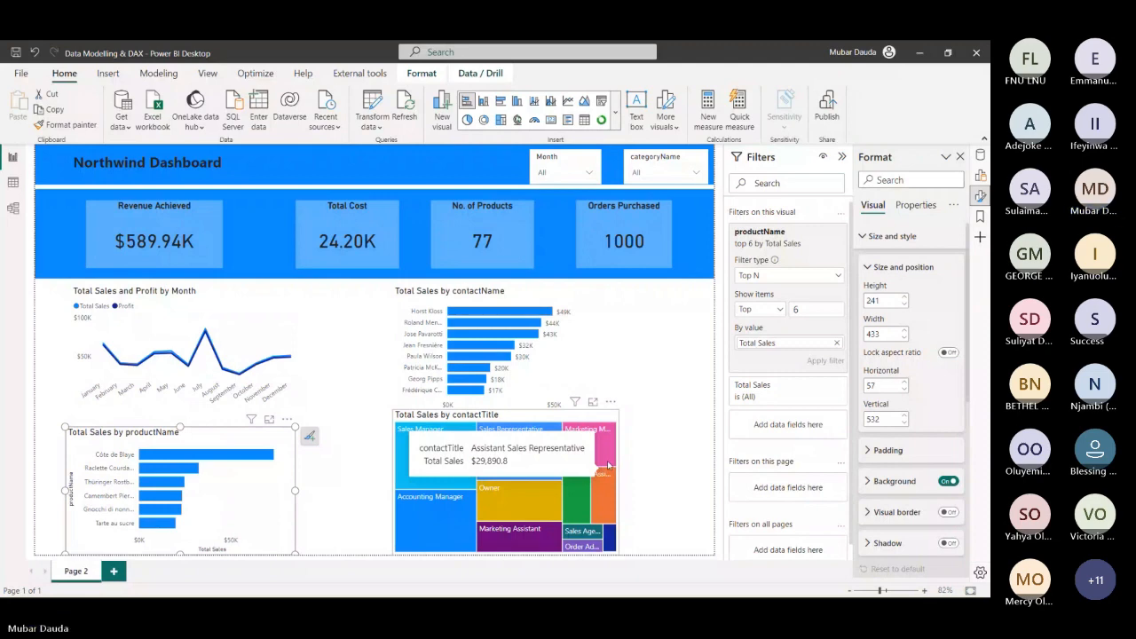
left_click(659, 474)
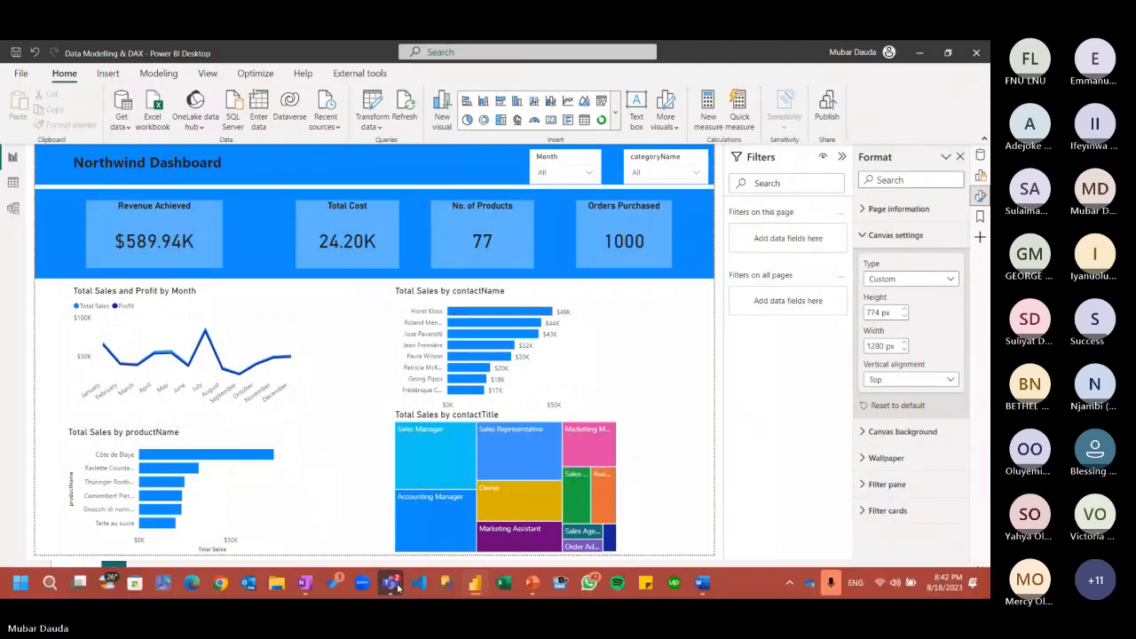
Switch to the Teams meeting, allow the microphone for the attendee with the raised hand, and return to Power BI
mouse_move(395, 587)
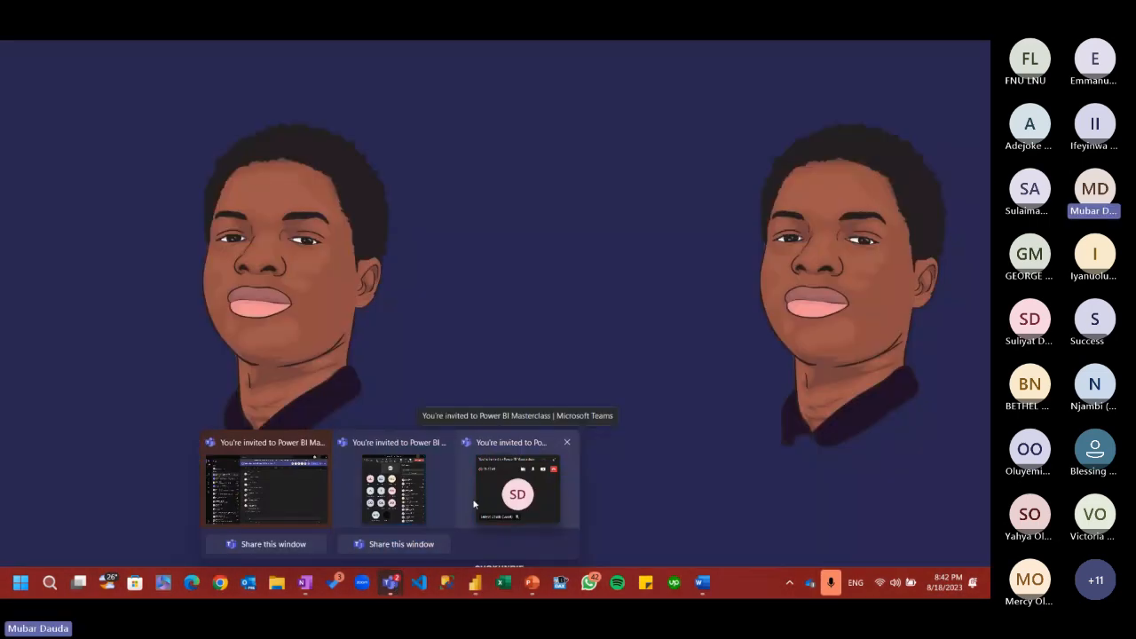
left_click(426, 496)
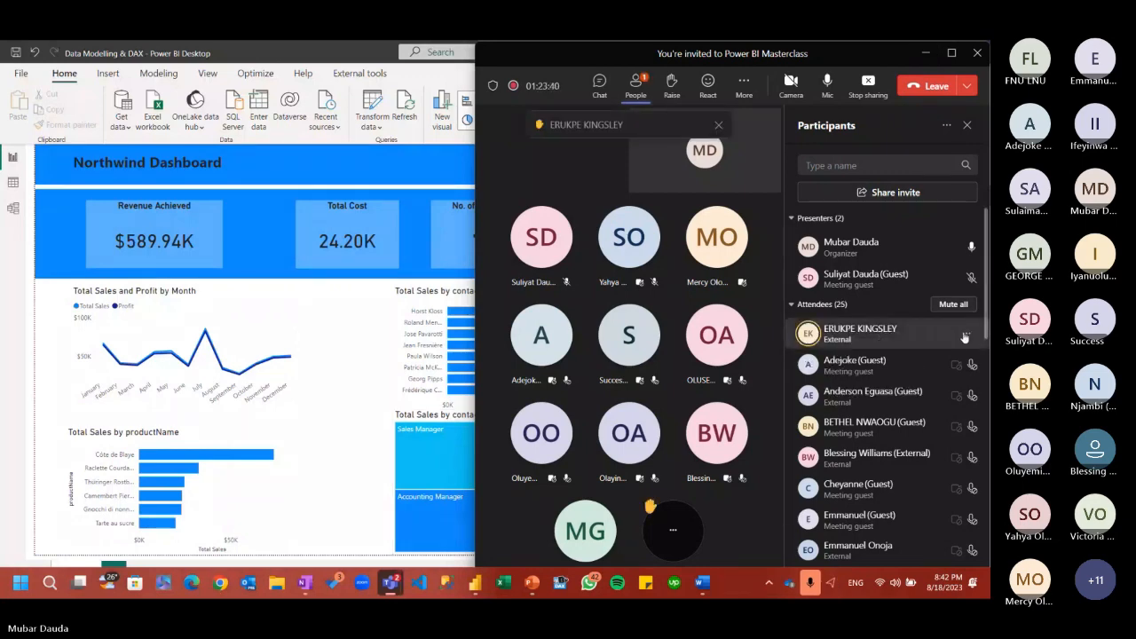
left_click(965, 337)
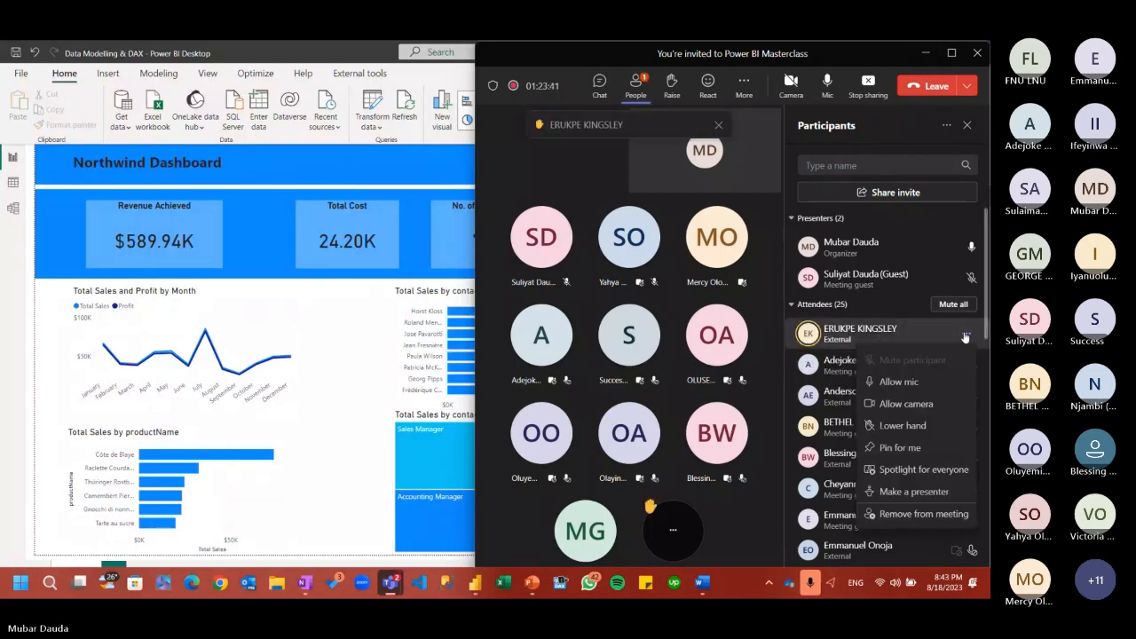
left_click(923, 381)
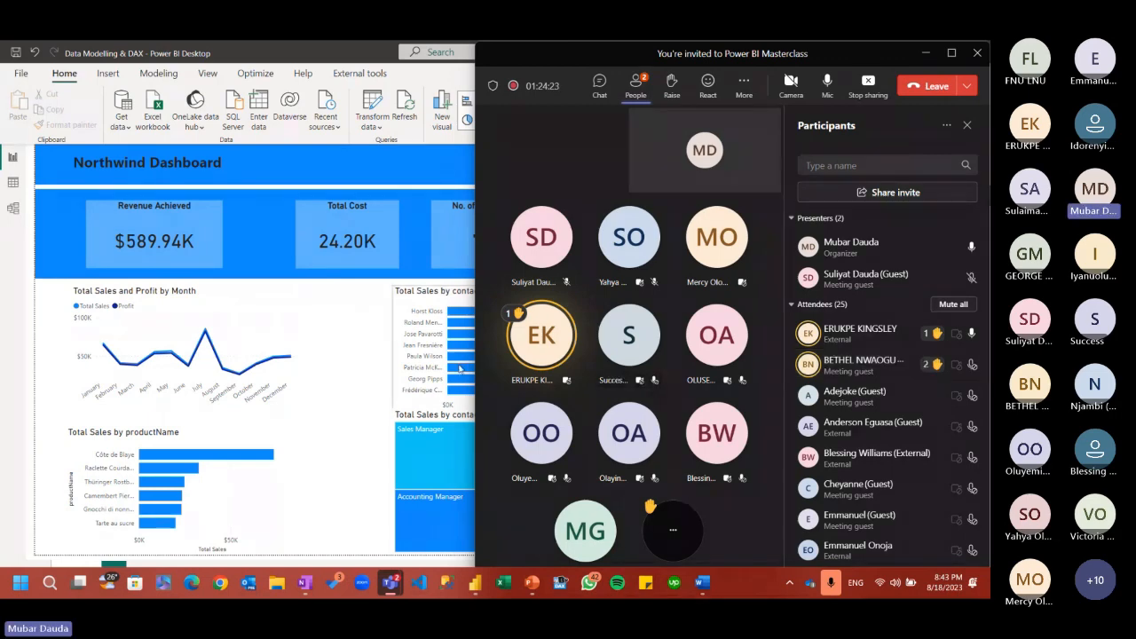
left_click(336, 366)
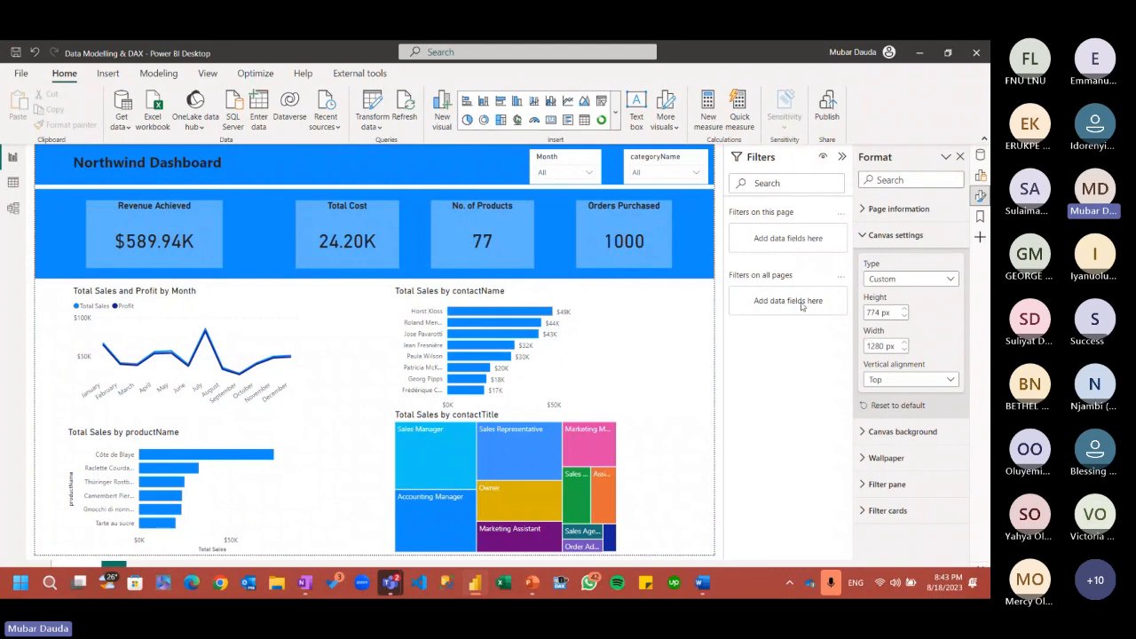
Start a new measure in the Fact table
left_click(979, 154)
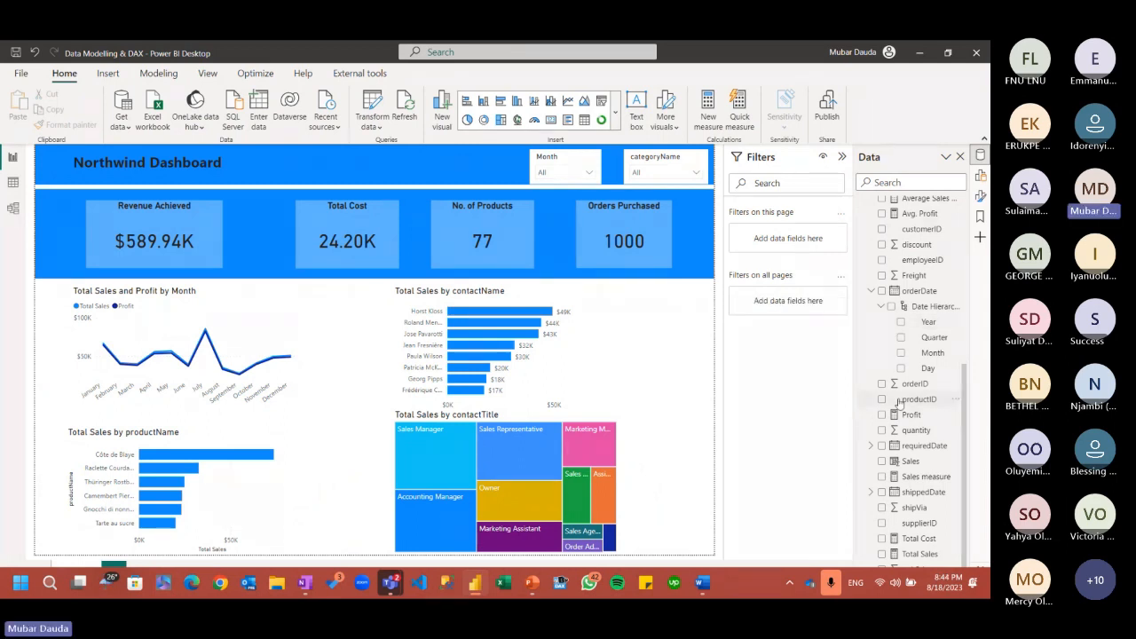
scroll(899, 403, "up", 3)
left_click(895, 316)
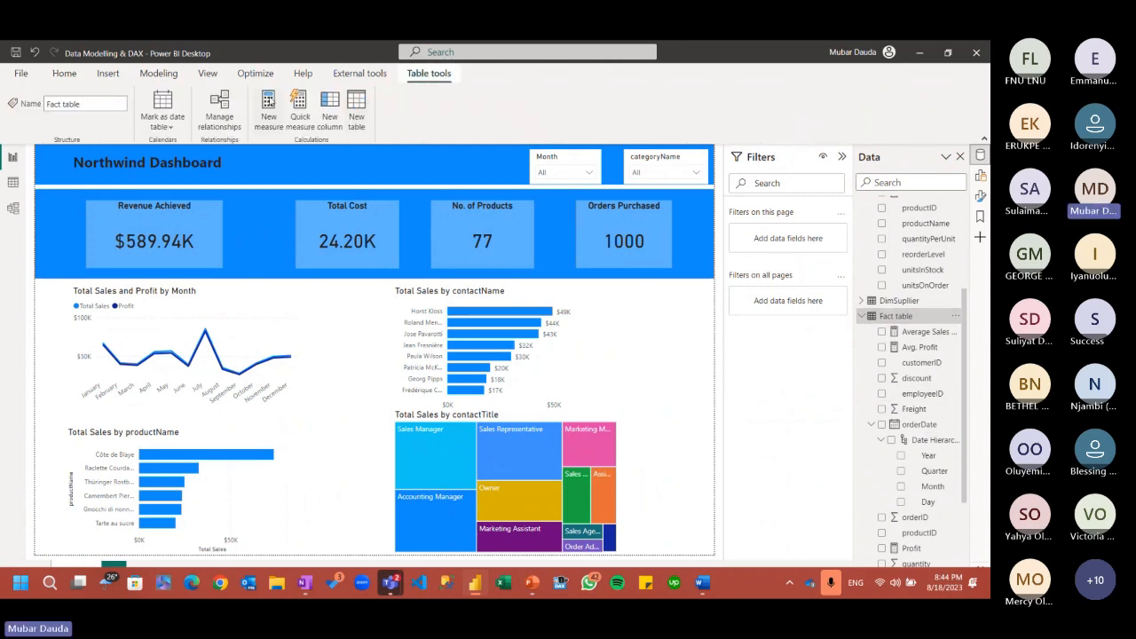
left_click(268, 103)
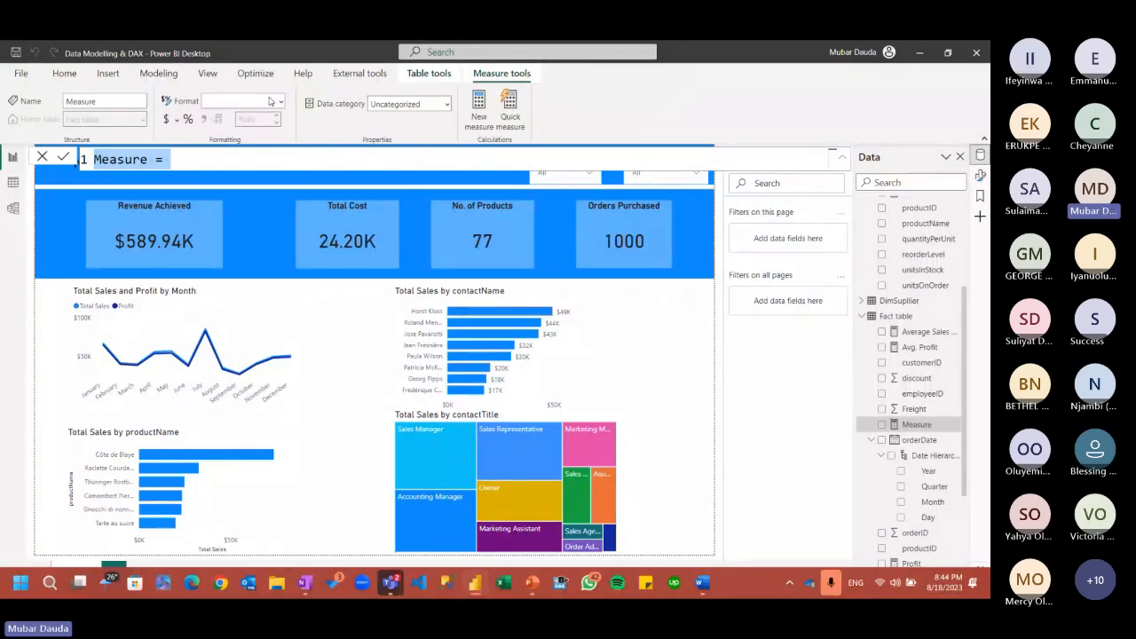
type("%")
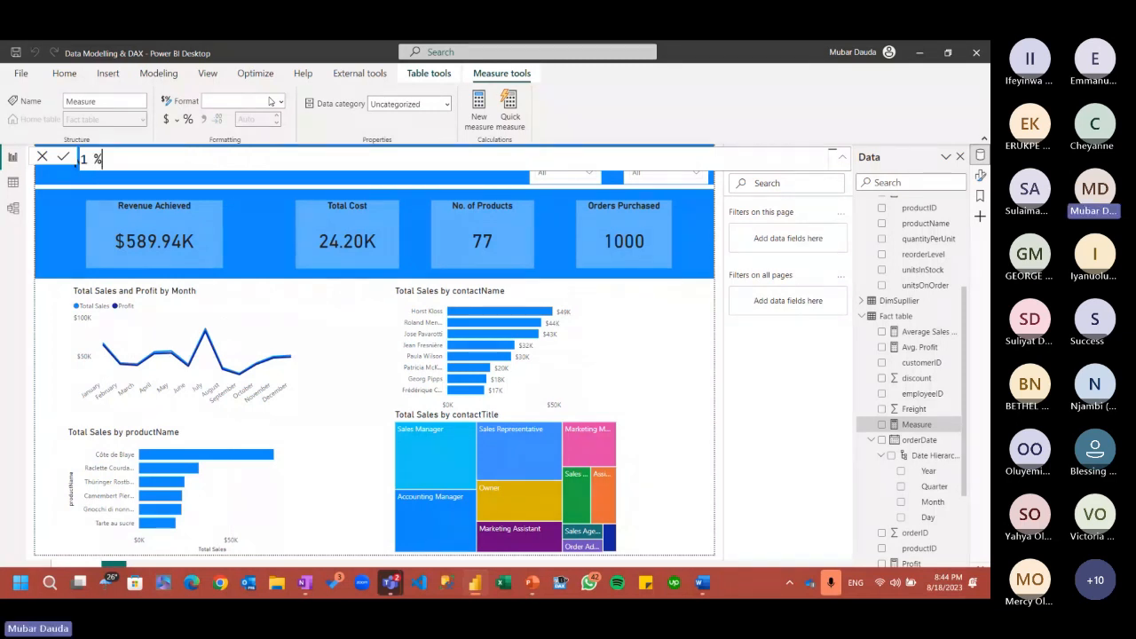
type(" YOY =")
key("BackSpace")
key("BackSpace")
key("BackSpace")
key("BackSpace")
key("BackSpace")
key("BackSpace")
key("BackSpace")
key("BackSpace")
key("BackSpace")
Name the new measure Sales YTD in its formula
type("Sales YTD = ")
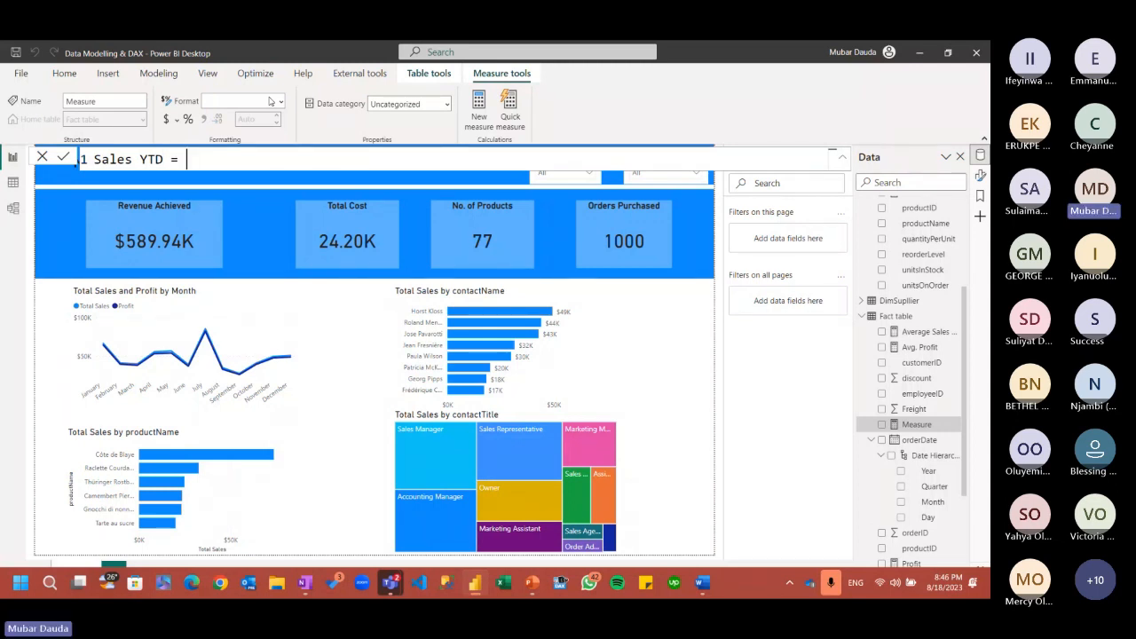
type("ca")
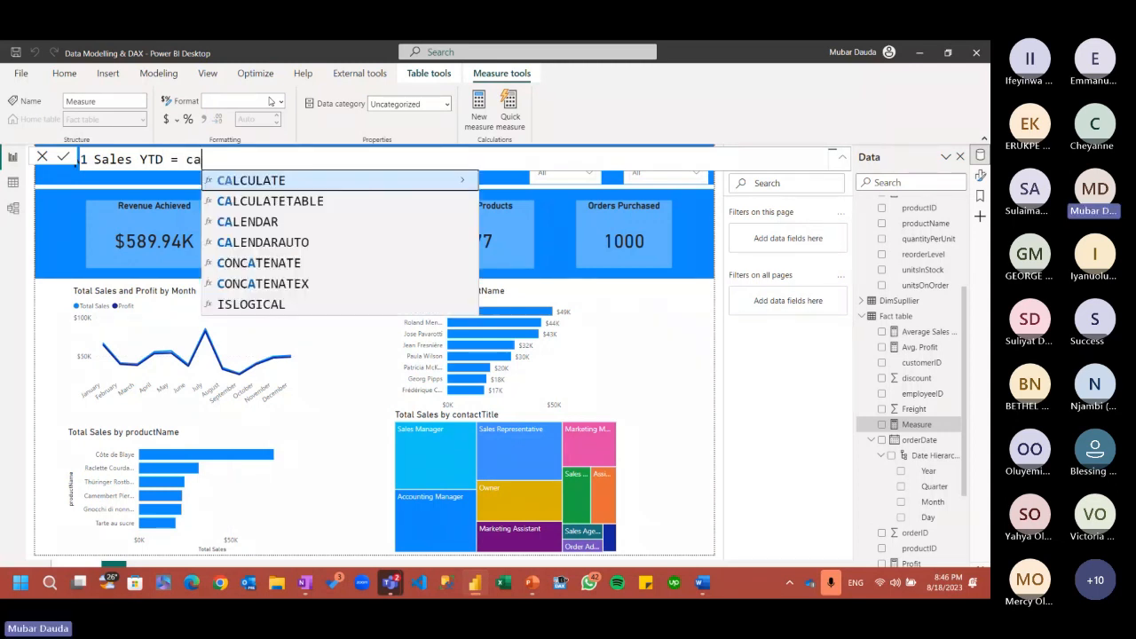
type("lc")
key("Tab")
type("(")
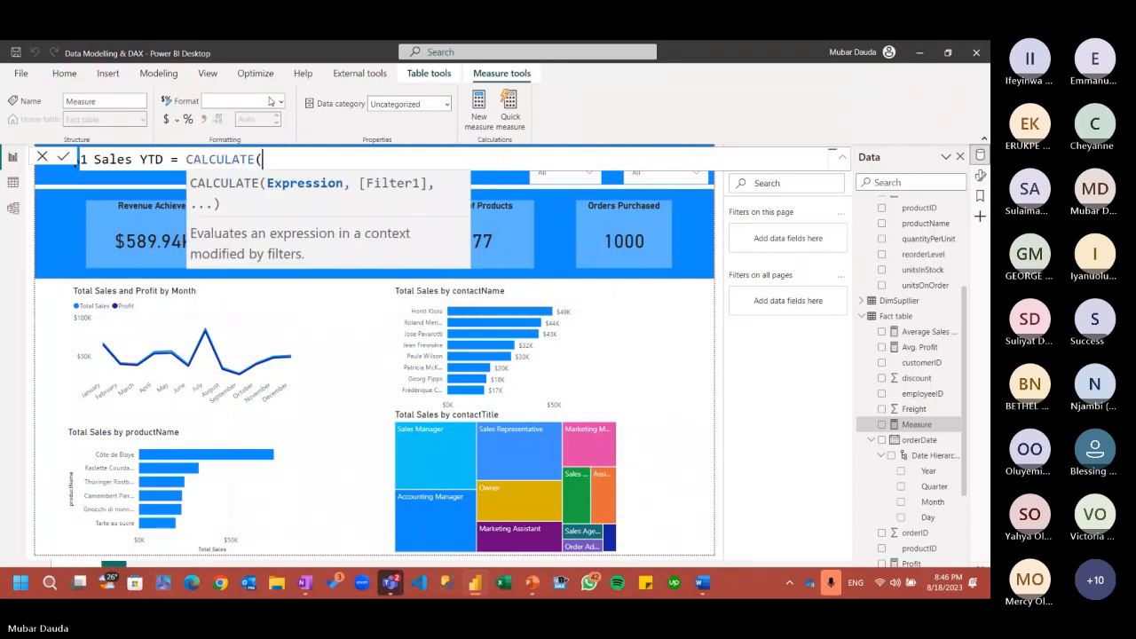
type("t")
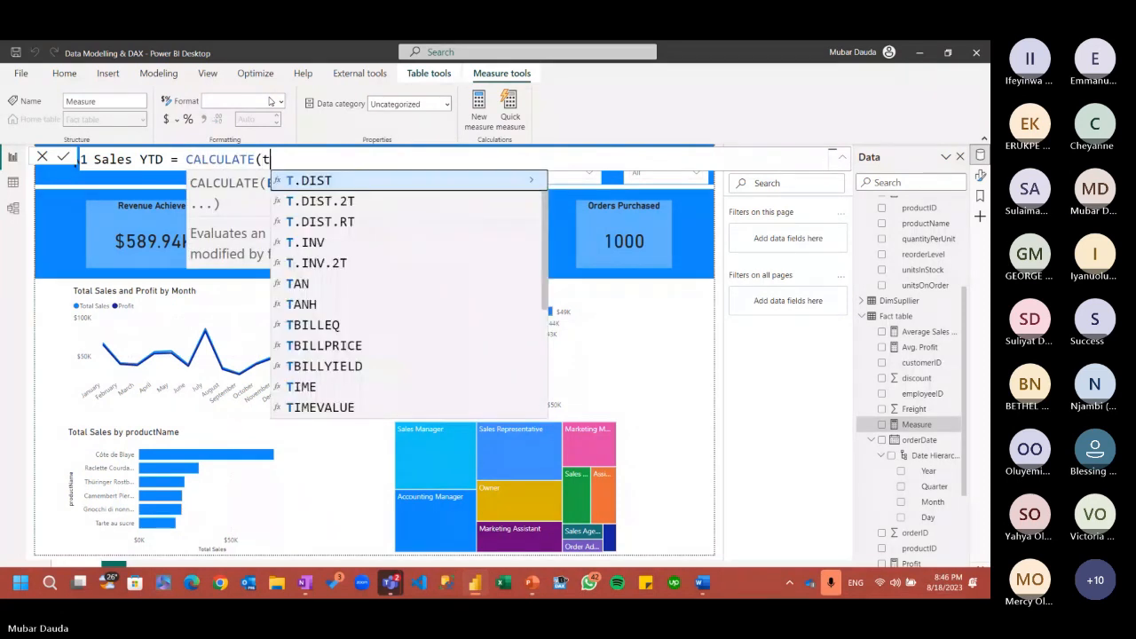
type("ot")
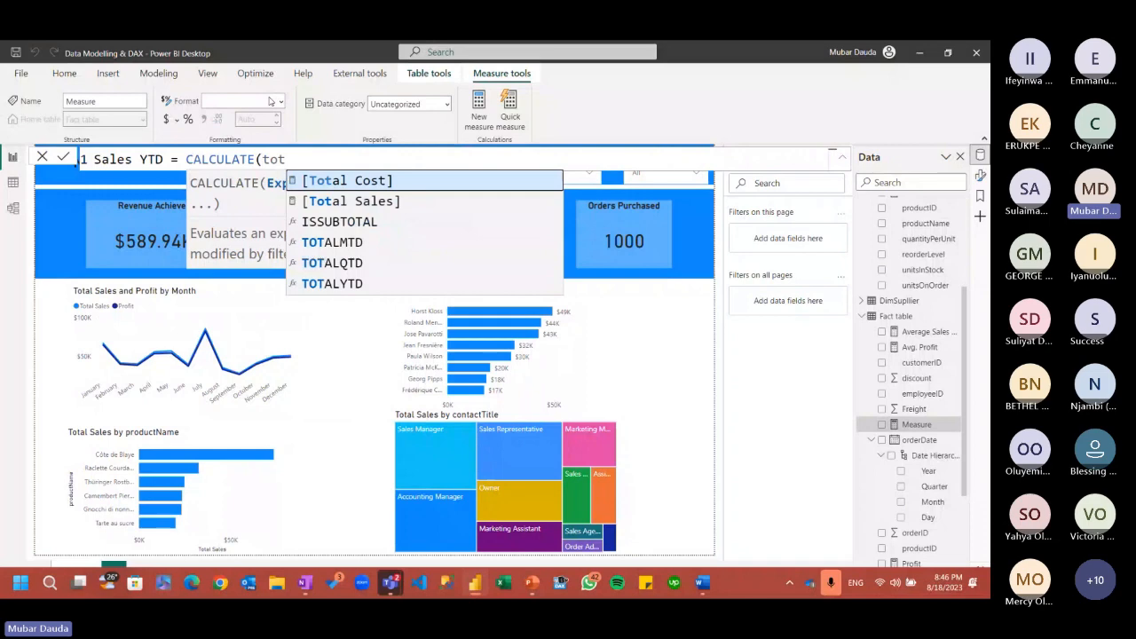
key("Down")
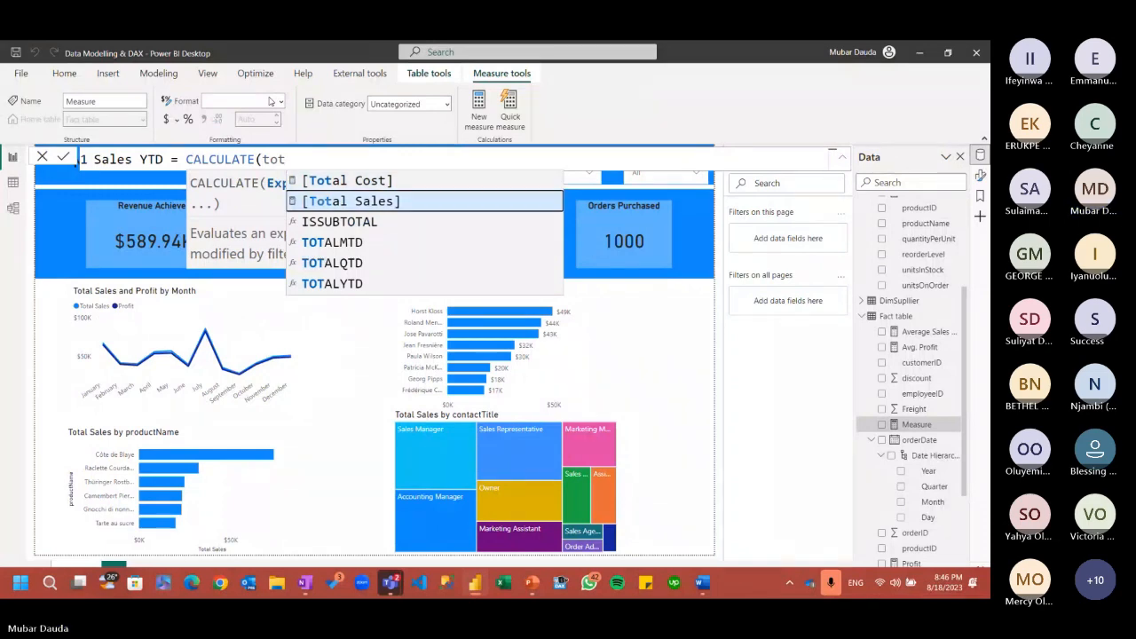
key("Tab")
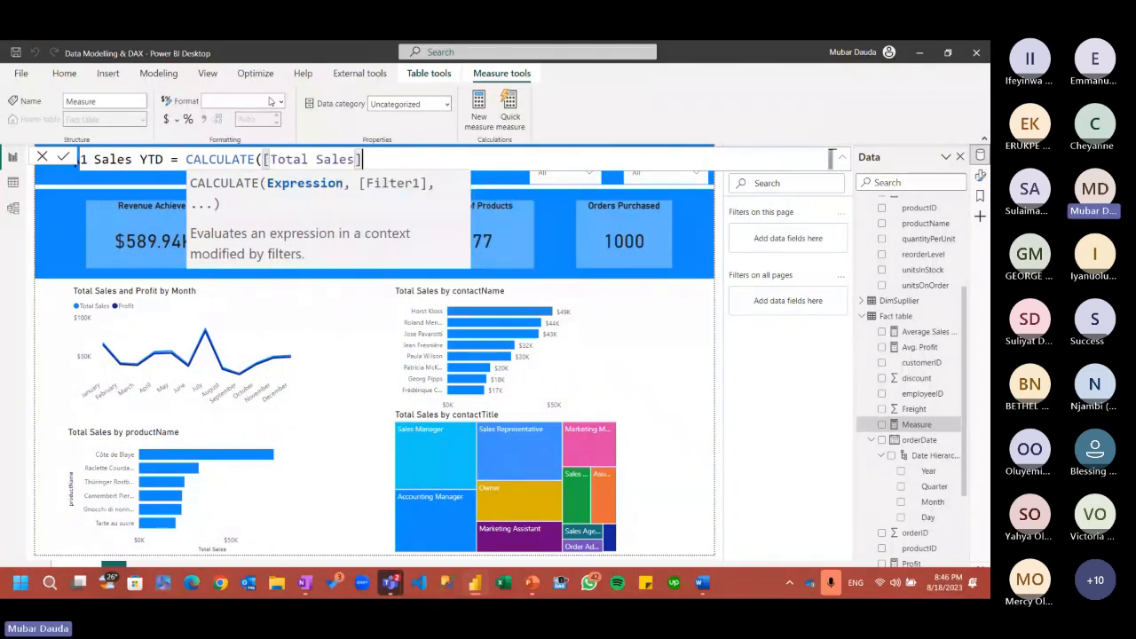
type(",")
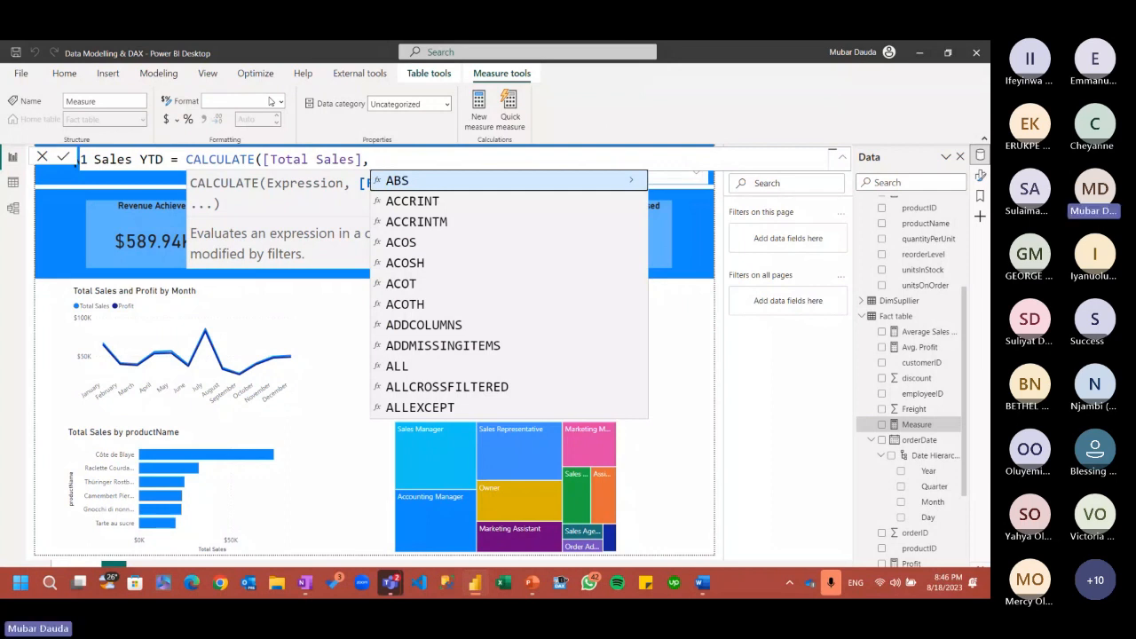
key("BackSpace")
key("BackSpace")
key("BackSpace")
key("BackSpace")
key("BackSpace")
key("BackSpace")
key("BackSpace")
key("BackSpace")
key("BackSpace")
key("BackSpace")
key("BackSpace")
key("BackSpace")
key("BackSpace")
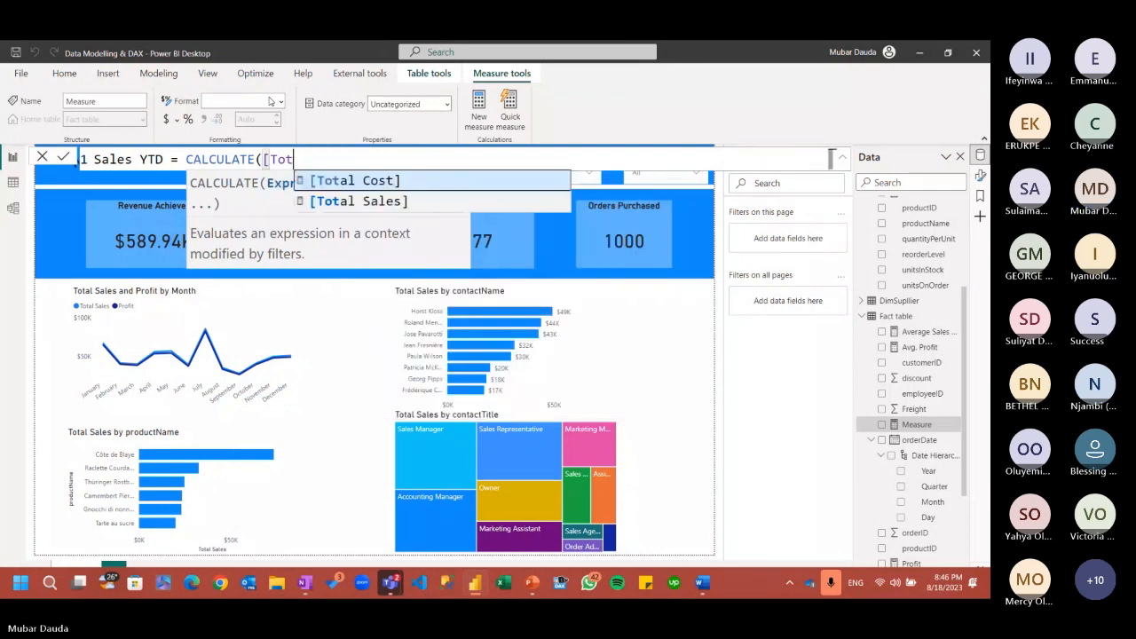
key("BackSpace")
key("BackSpace")
key("BackSpace")
key("BackSpace")
key("BackSpace")
key("BackSpace")
key("BackSpace")
key("BackSpace")
key("BackSpace")
key("BackSpace")
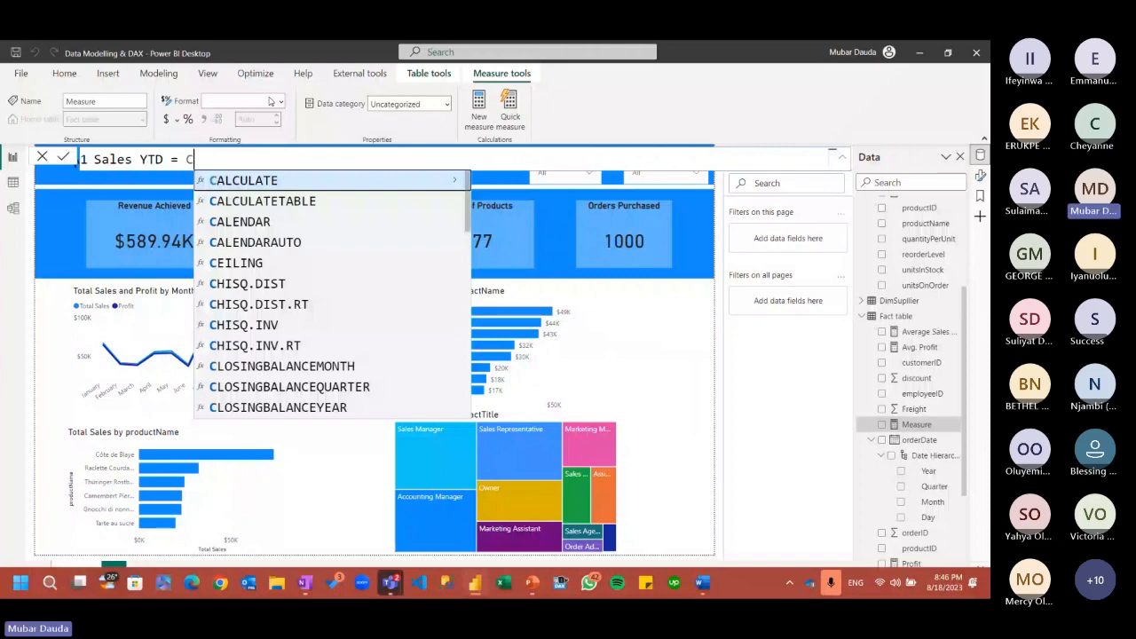
key("BackSpace")
Define and commit the Sales YTD measure as TOTALYTD([Total Sales], 'Fact table'[orderDate].[Date])
type("tota")
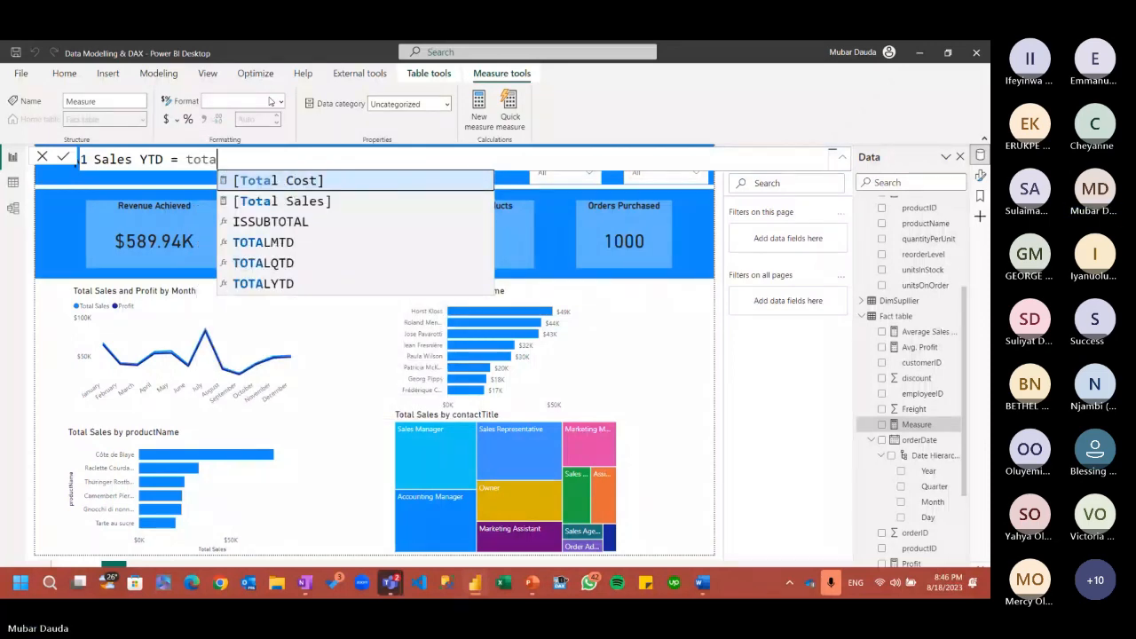
key("Down")
key("Down")
key("Down")
key("Down")
key("Down")
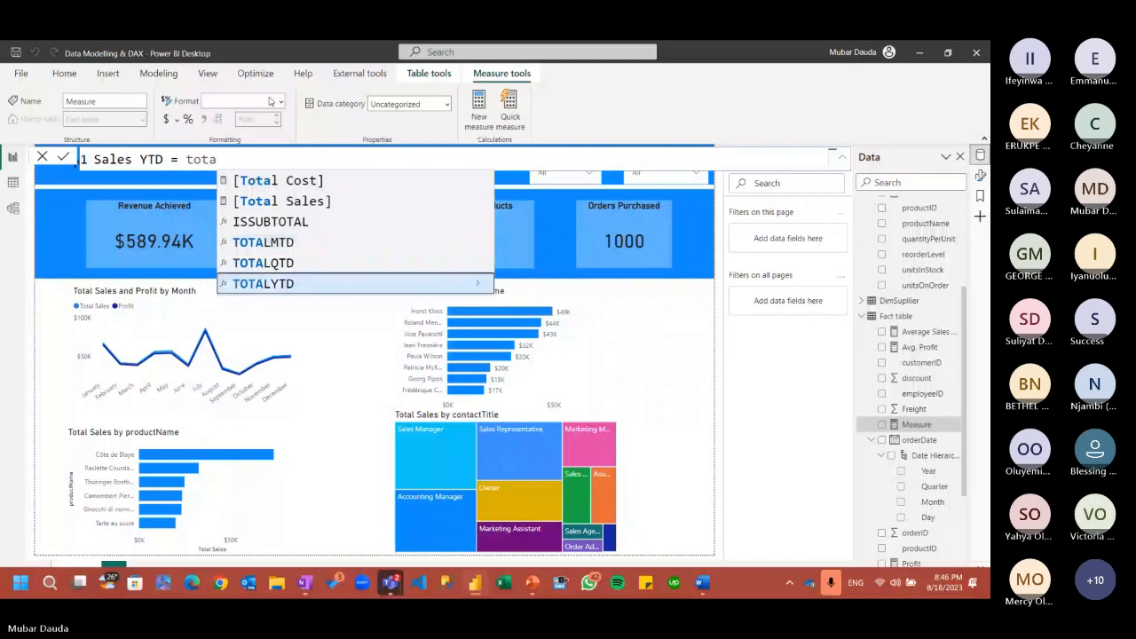
key("Tab")
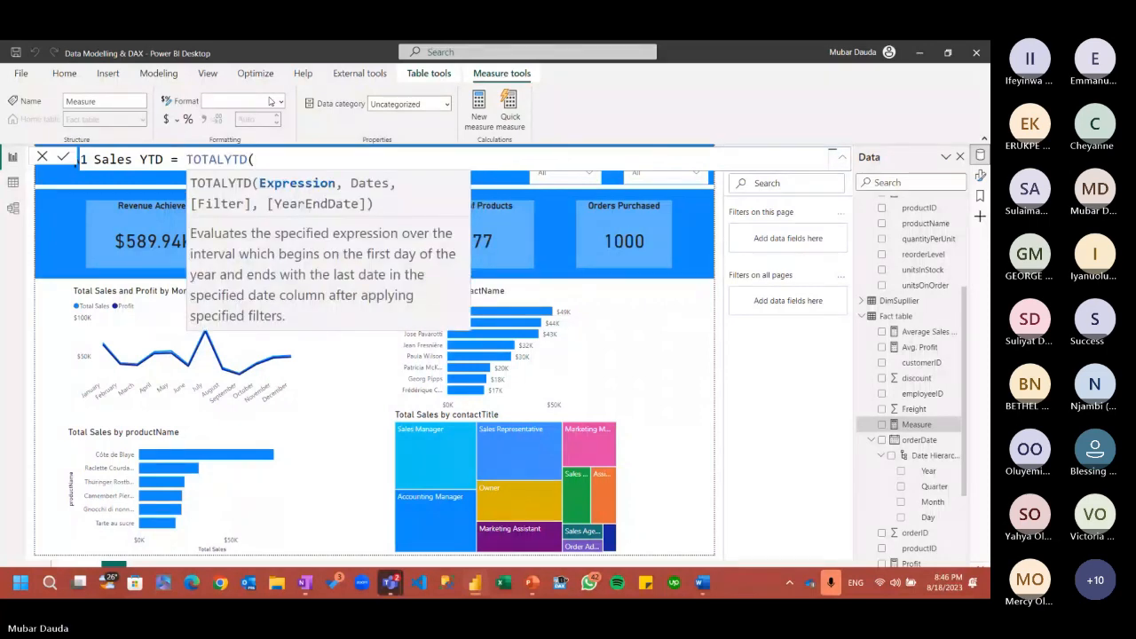
type("t")
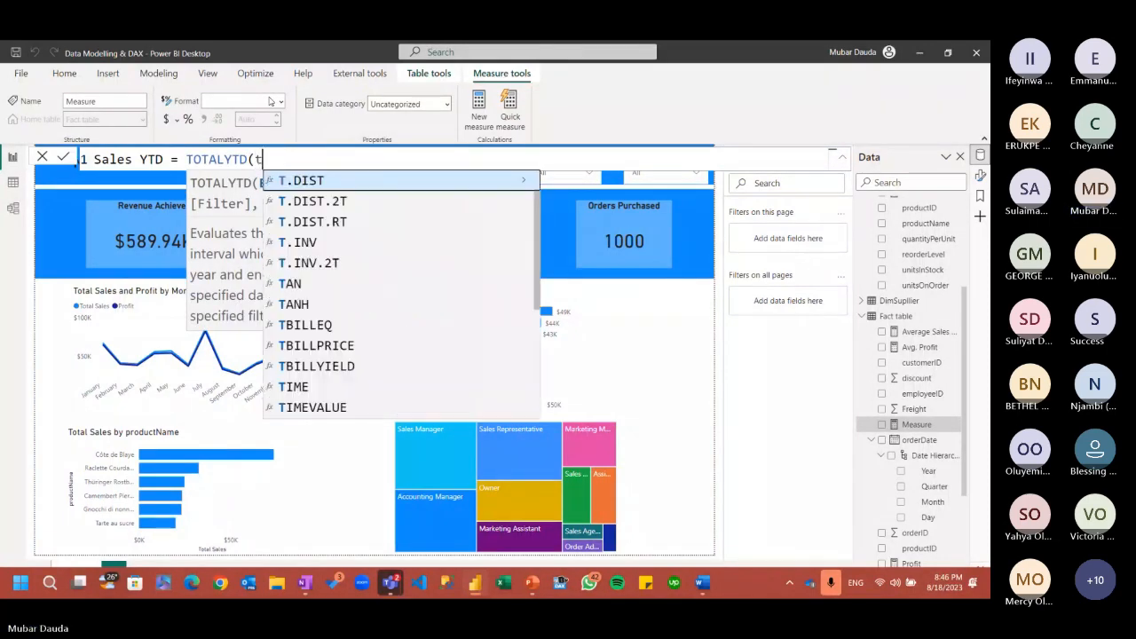
type("ota")
key("Tab")
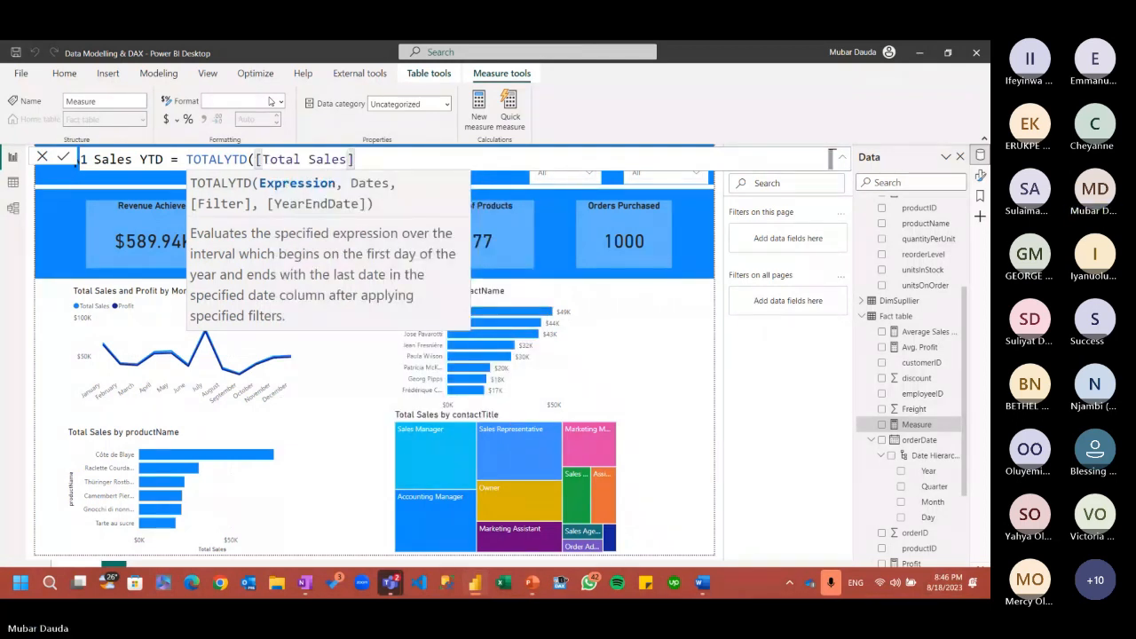
type(",")
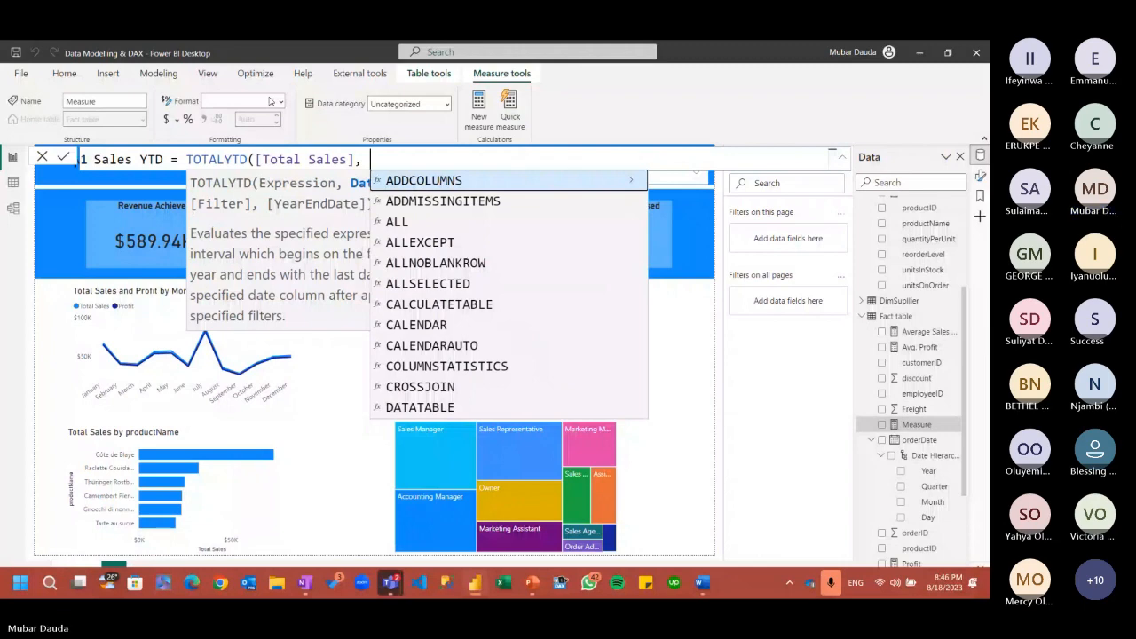
type(" or")
key("Tab")
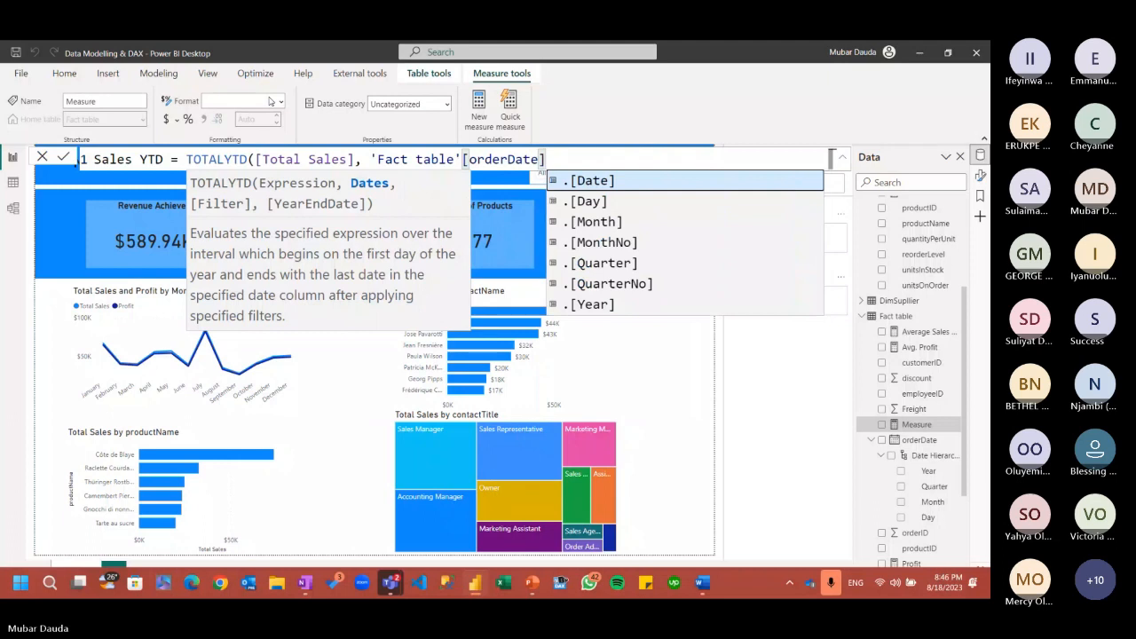
key("Tab")
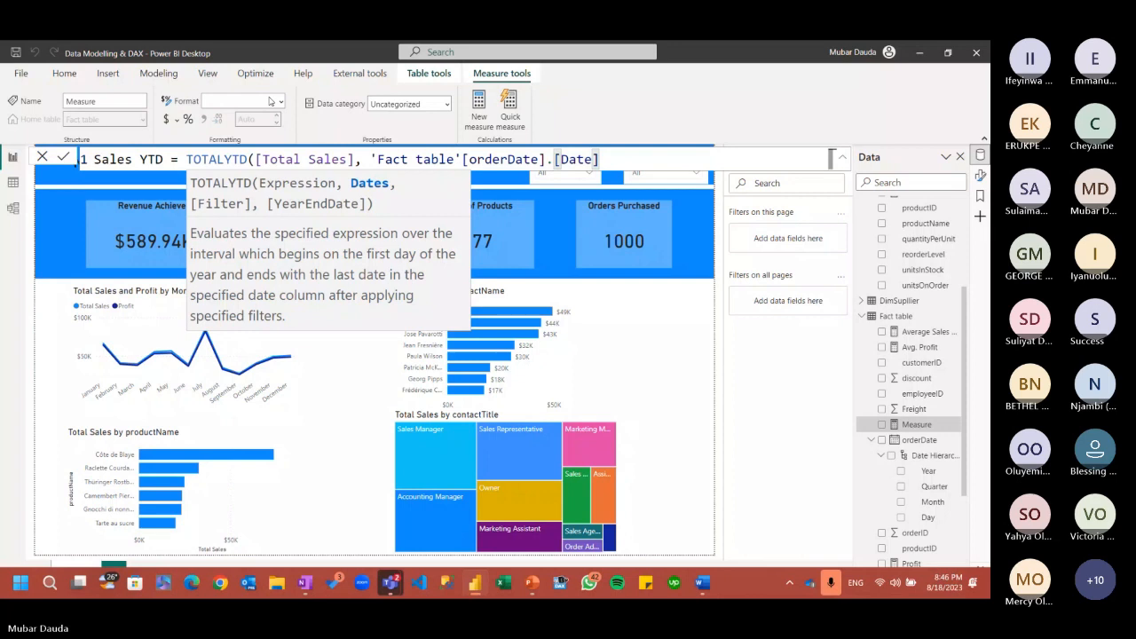
type(")")
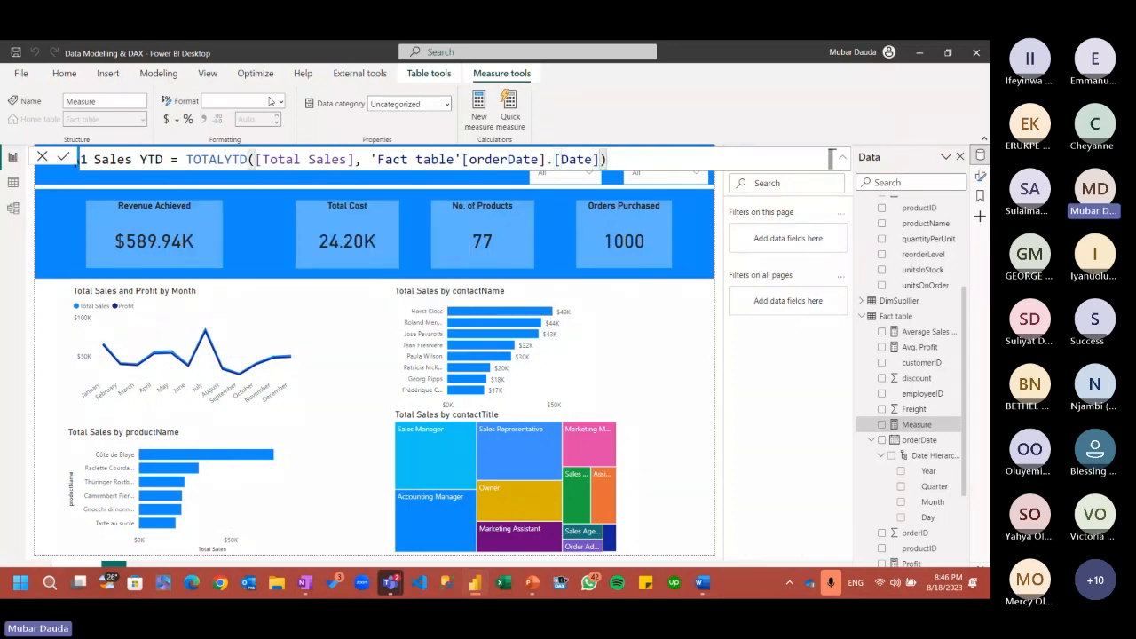
key("Return")
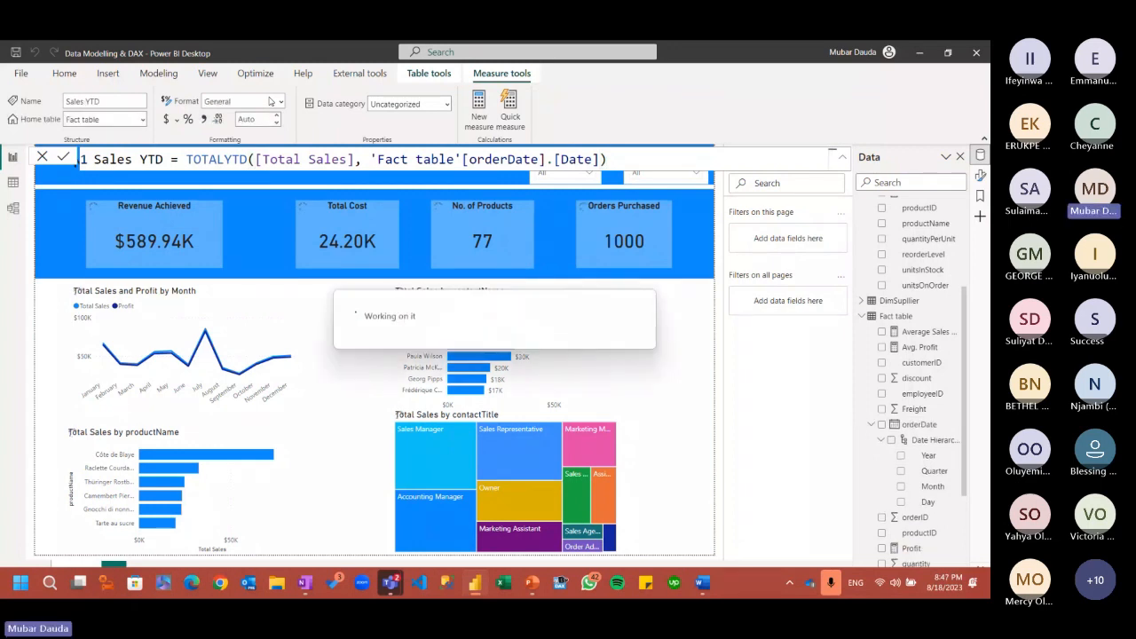